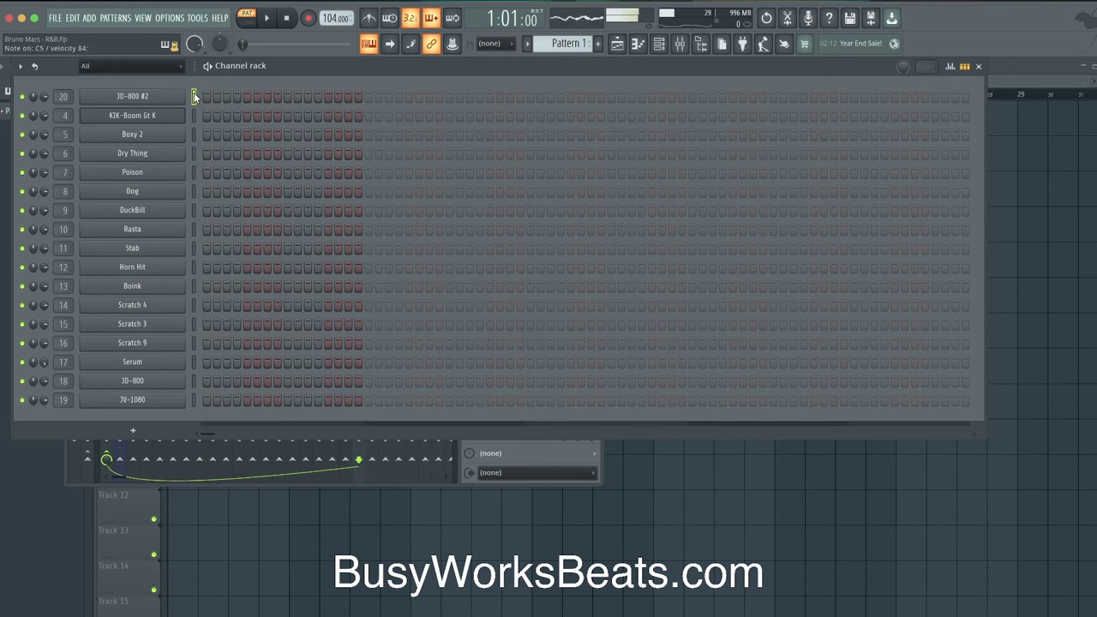
Close the mixer and channel rack so that only the playlist remains in view.
left_click(499, 449)
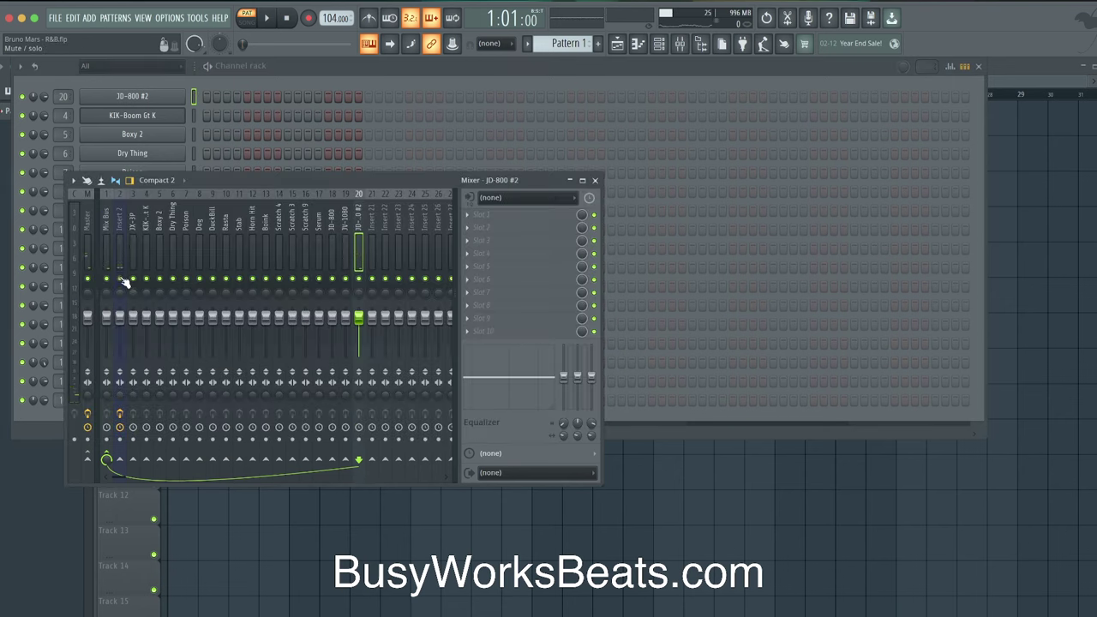
left_click(596, 182)
left_click(415, 461)
key("space")
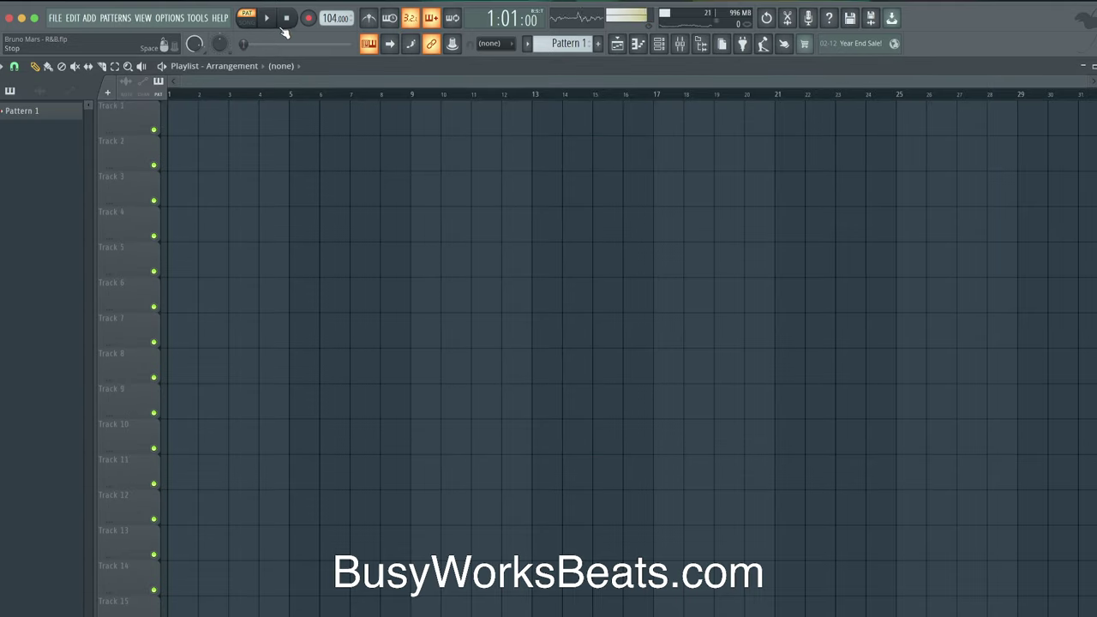
Record JD-800 #2 chords into Pattern 1 as notes and automation with the metronome on, and place the clip at bar 1 of Track 1.
left_click(309, 18)
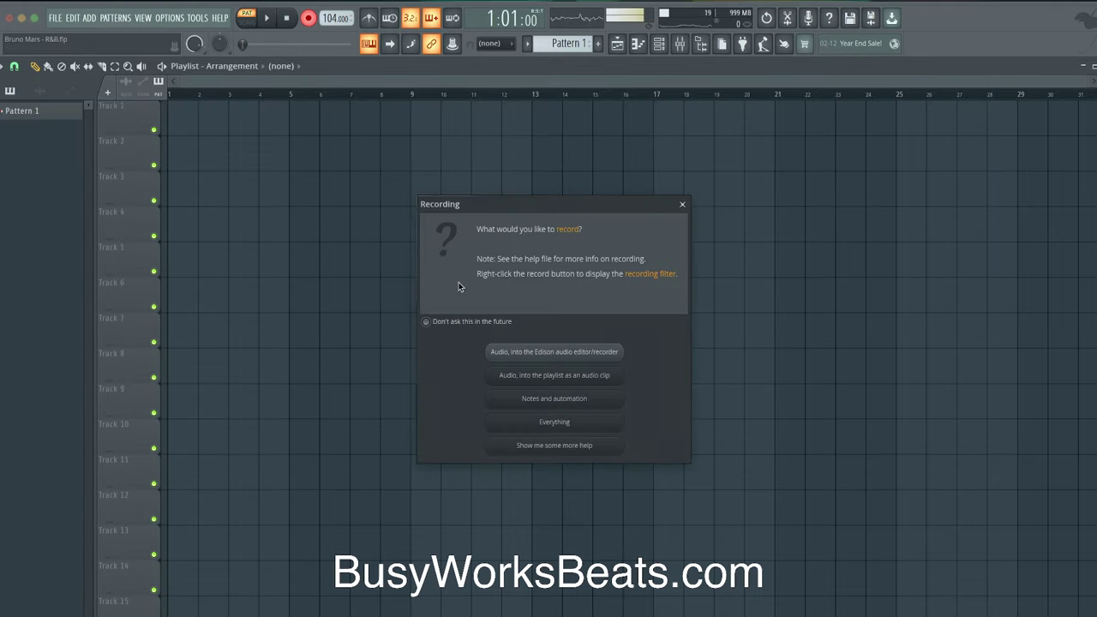
left_click(527, 398)
left_click(371, 20)
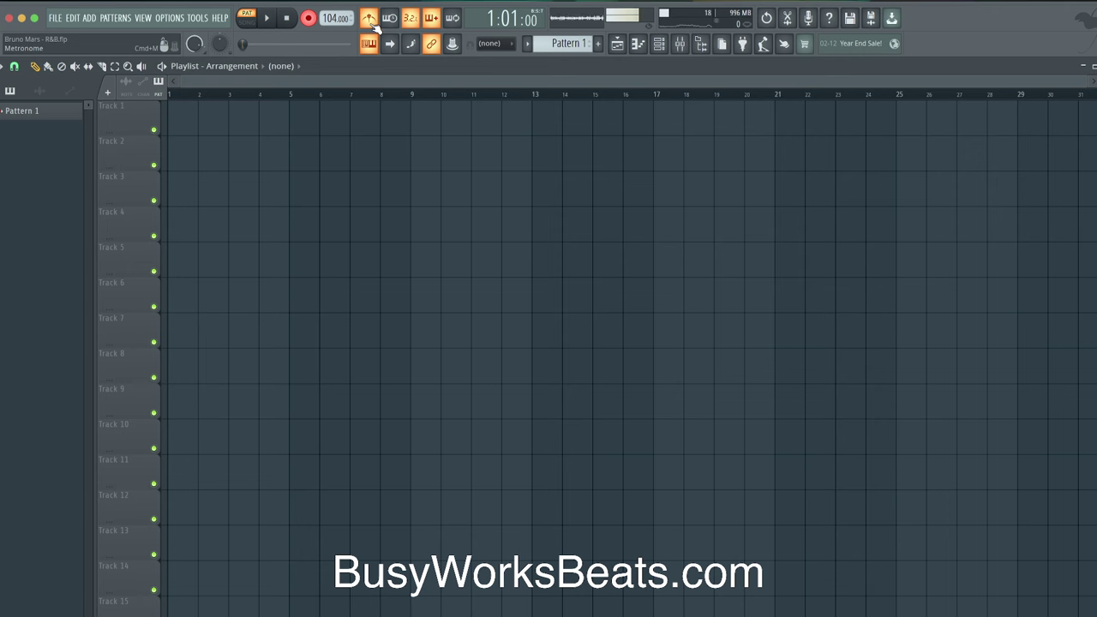
left_click(659, 43)
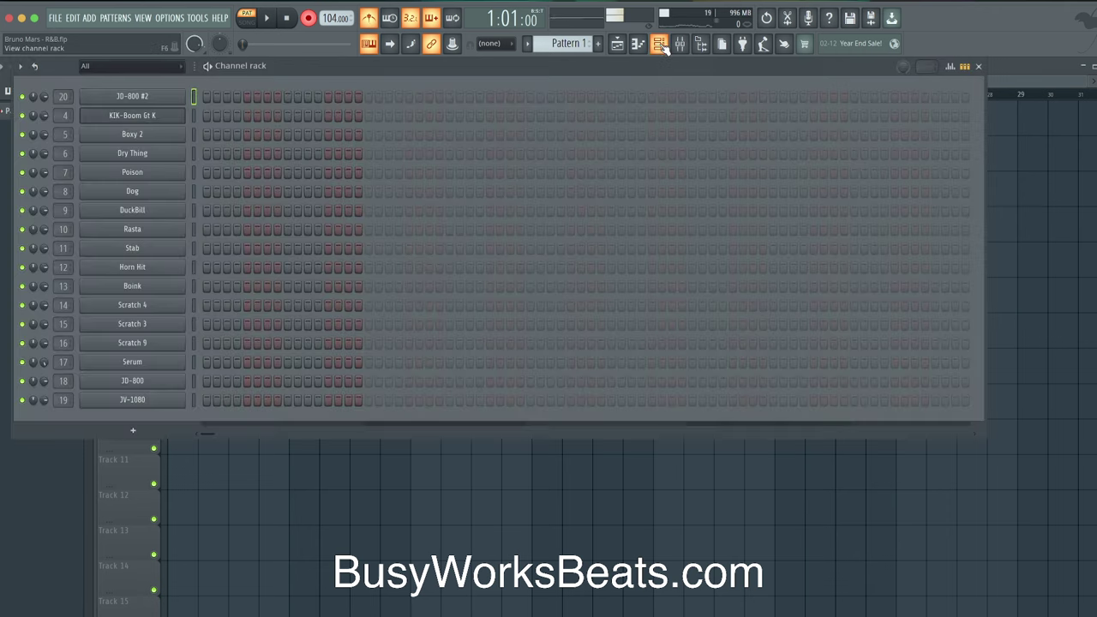
left_click(360, 480)
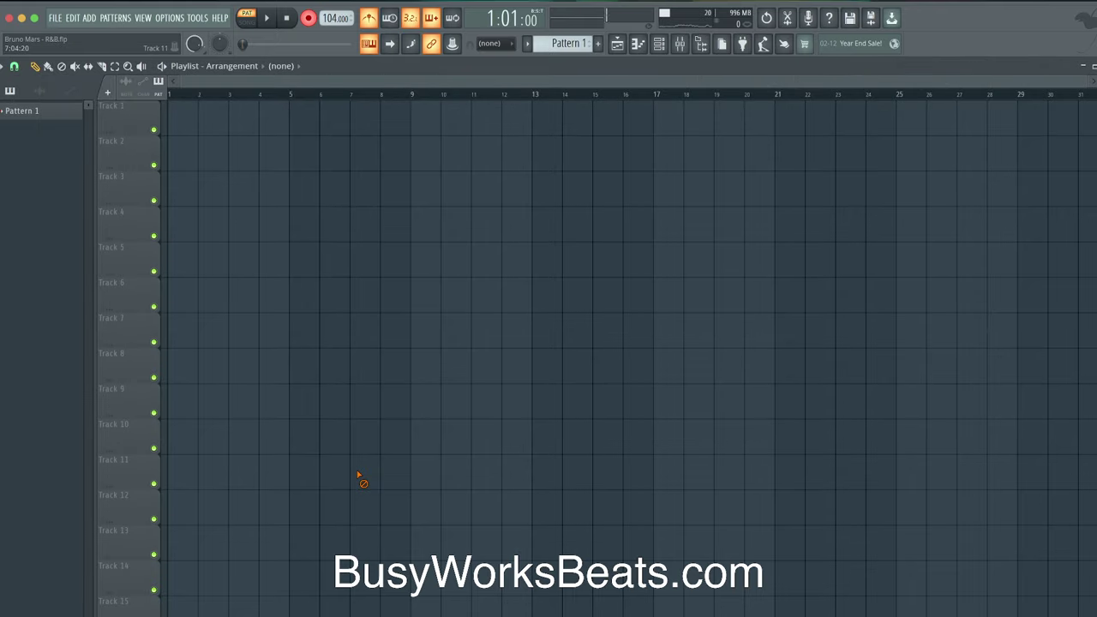
key("space")
left_click_drag(214, 118, 259, 118)
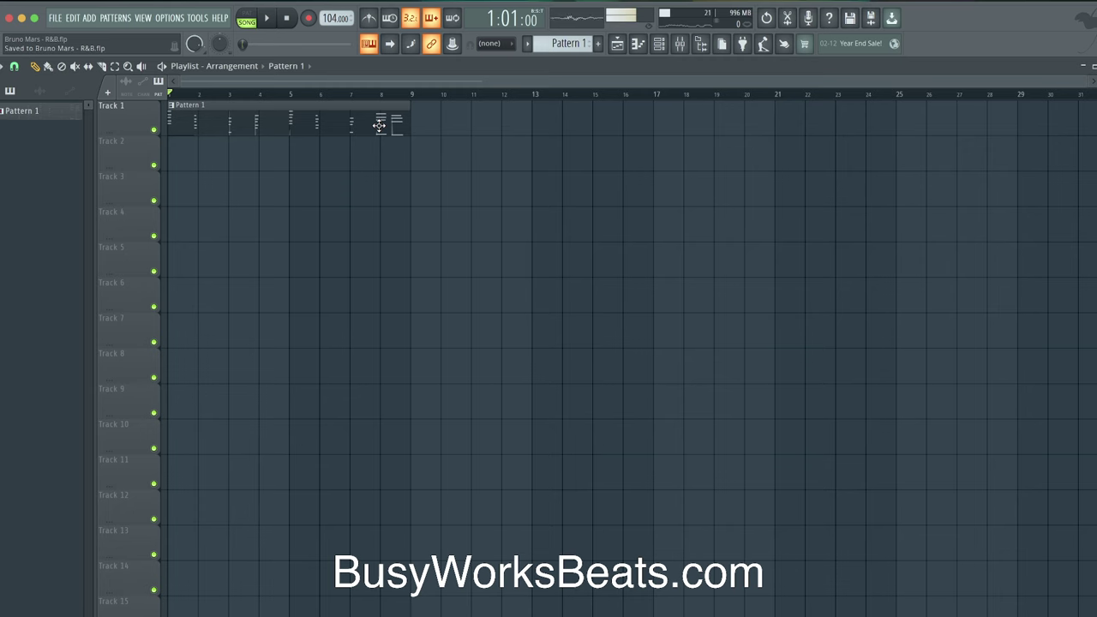
Play back Pattern 1's JD-800 #2 chords in the piano roll and set its snap to 1/2 beat.
double_click(380, 126)
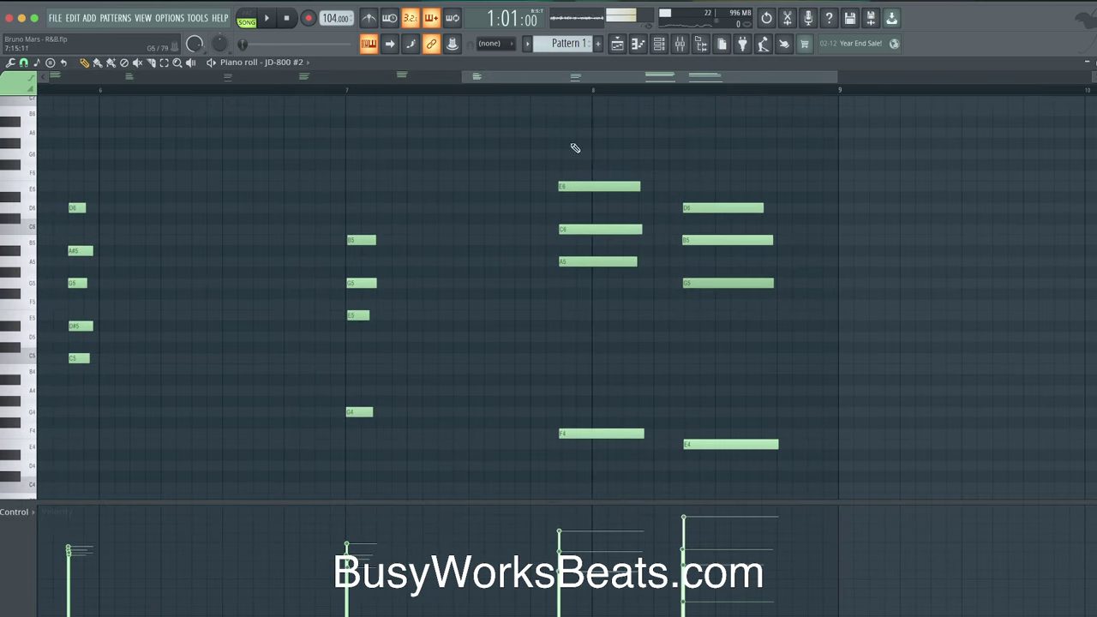
left_click_drag(575, 128, 598, 305)
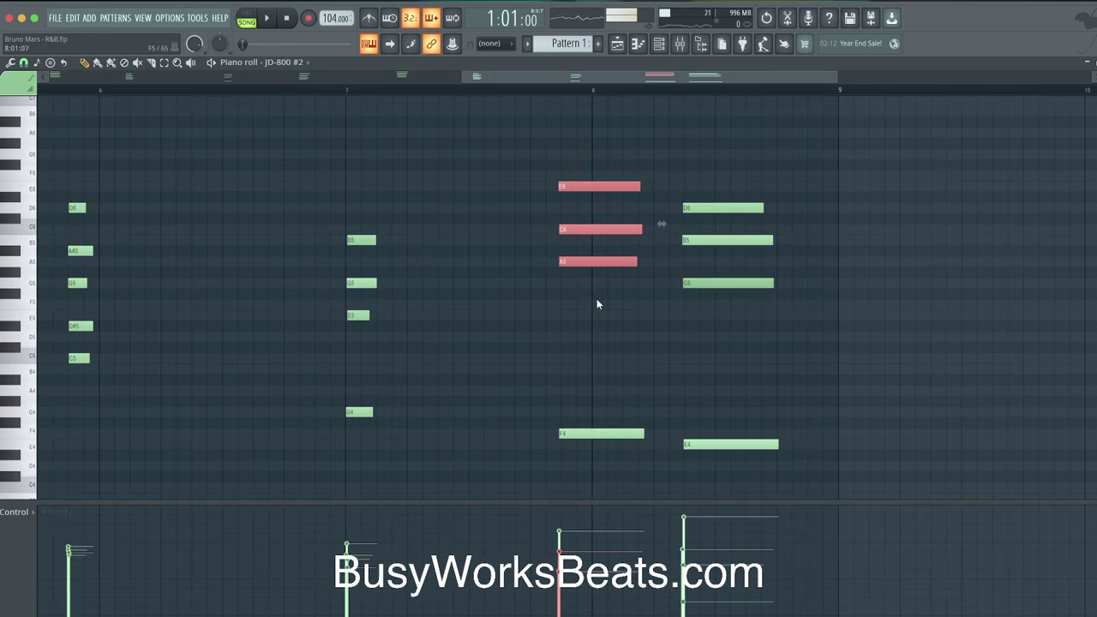
scroll(543, 350, "down", 5)
scroll(321, 103, "up", 3)
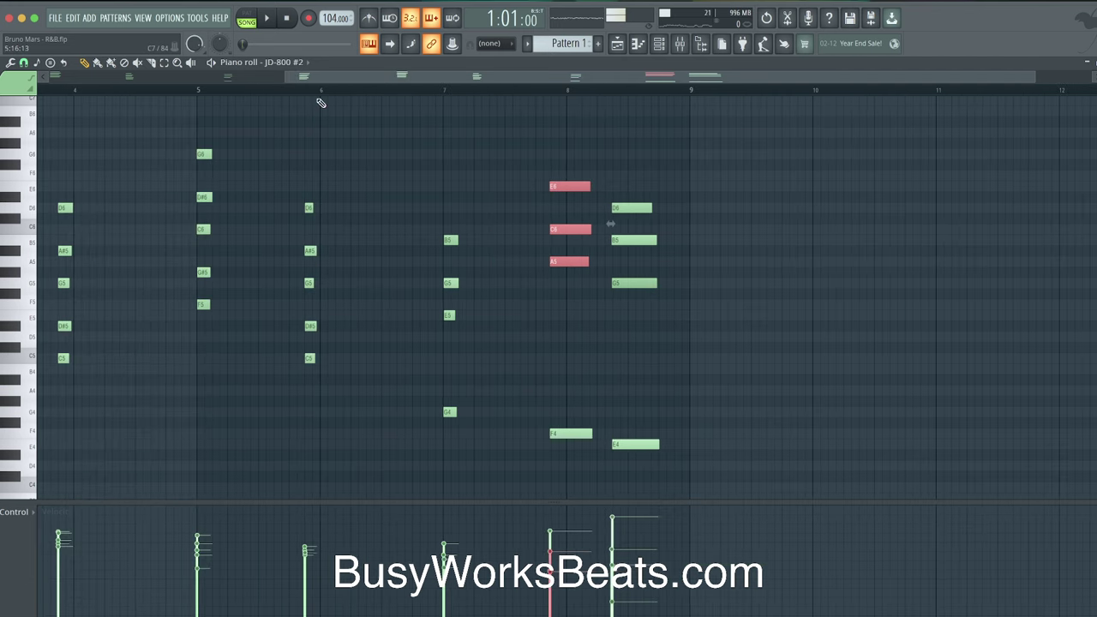
key("space")
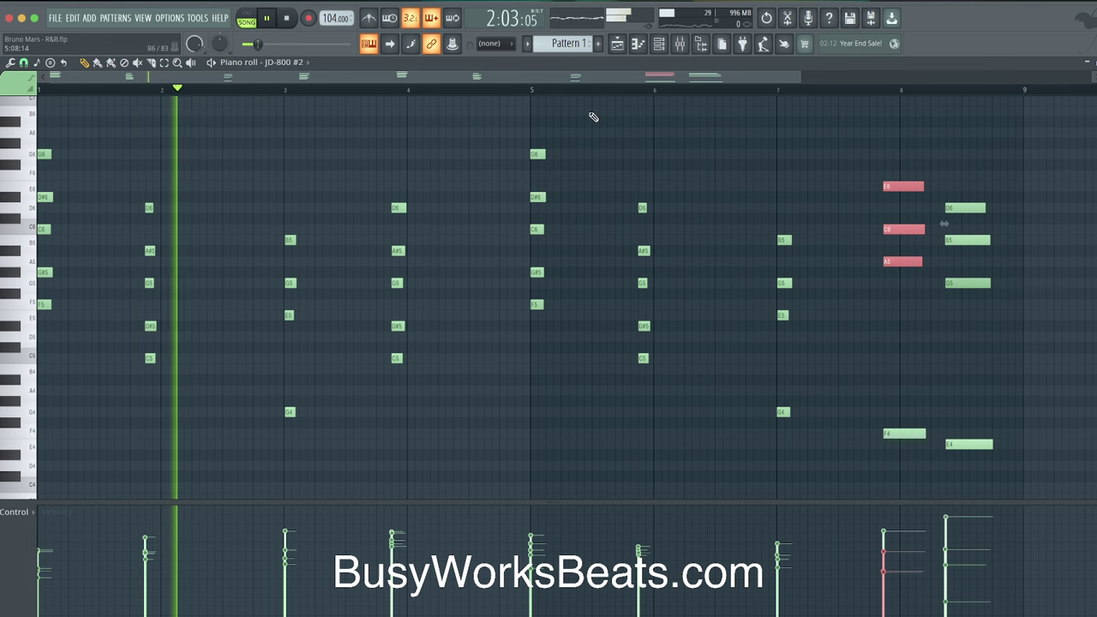
left_click(23, 63)
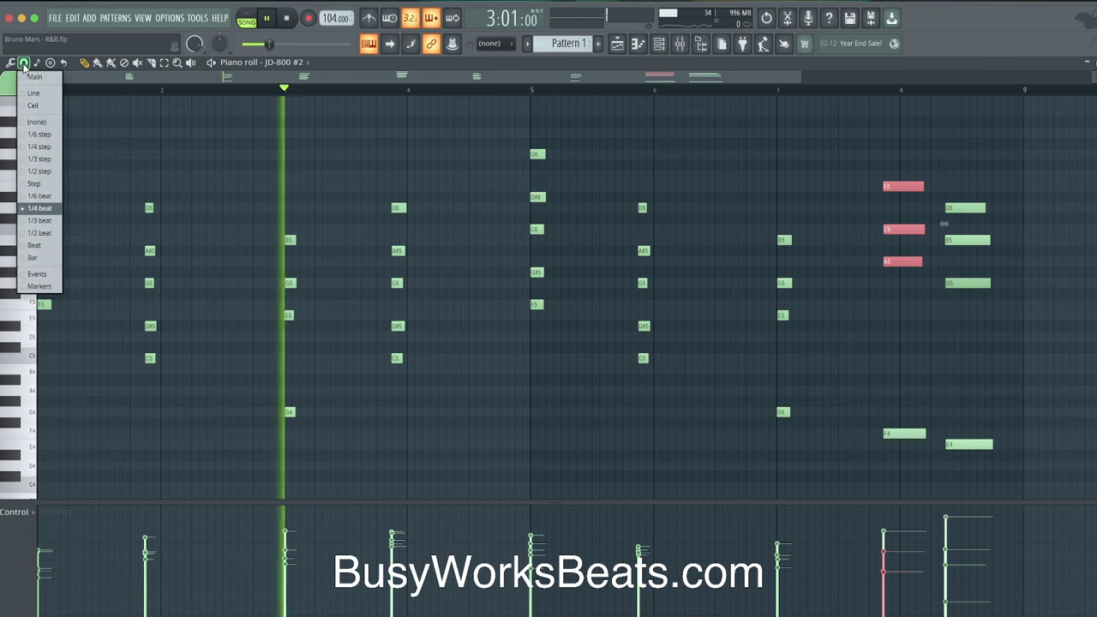
left_click(49, 233)
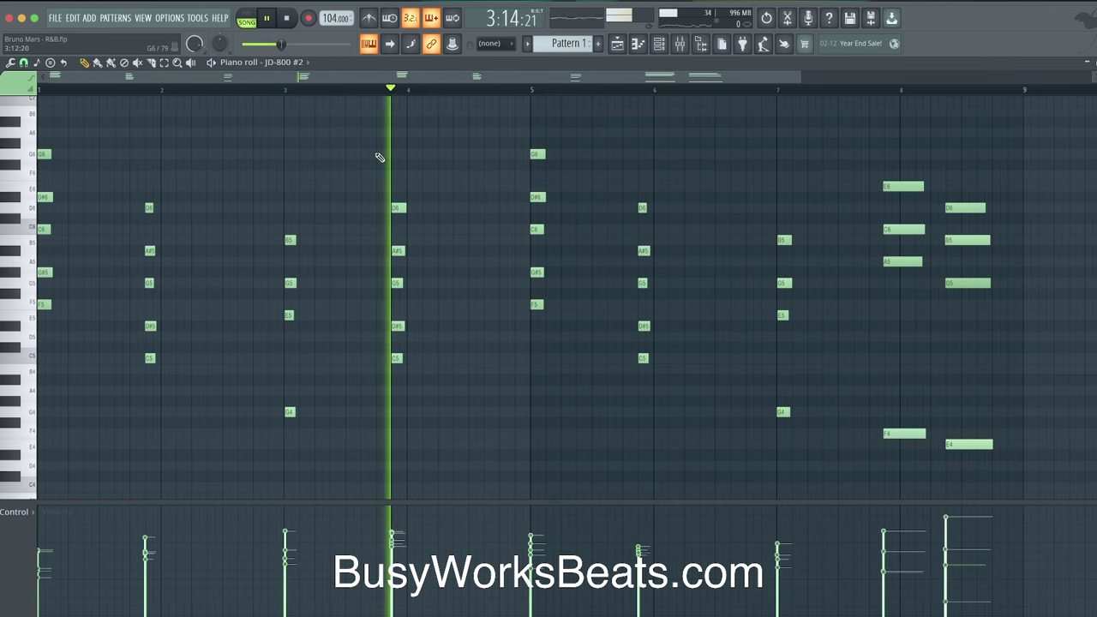
Switch to a new empty Pattern 2 in the channel rack and stop playback.
left_click(659, 43)
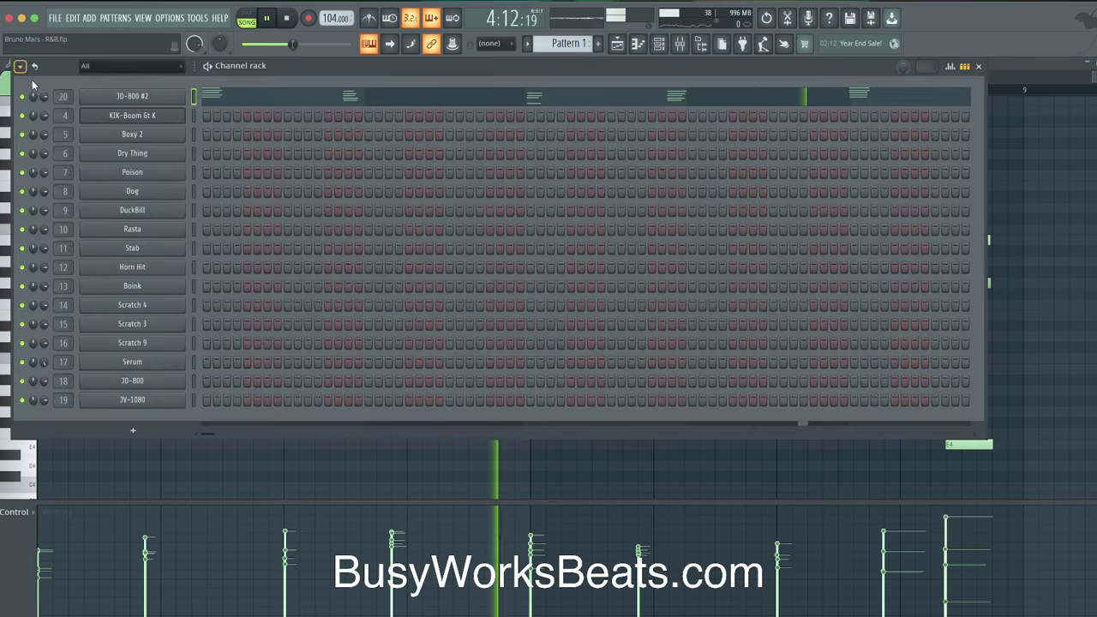
left_click(618, 43)
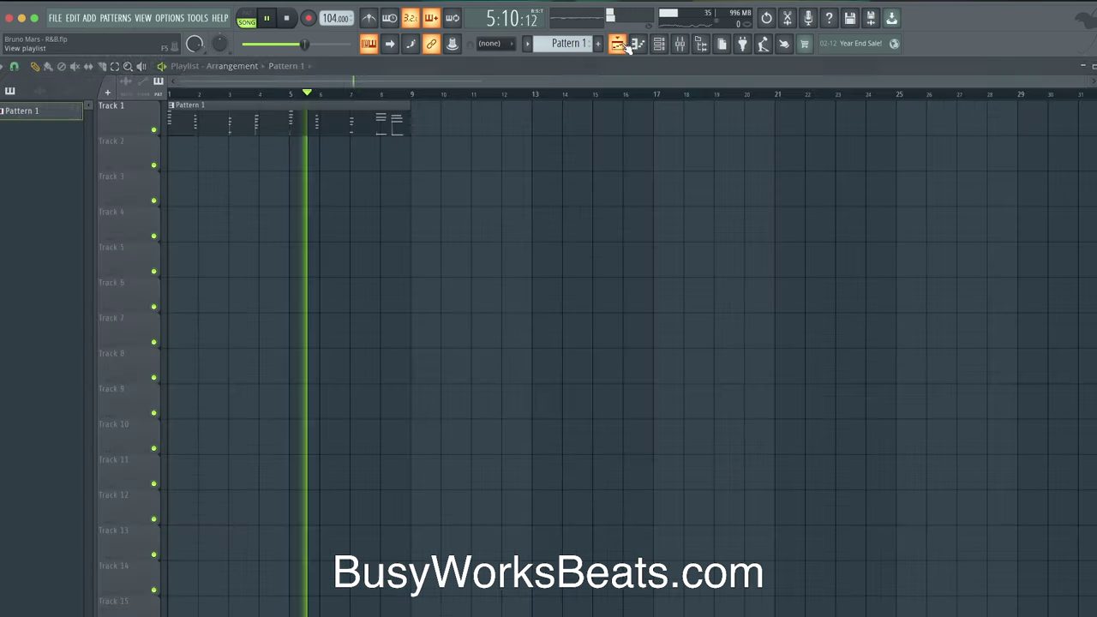
left_click(368, 106)
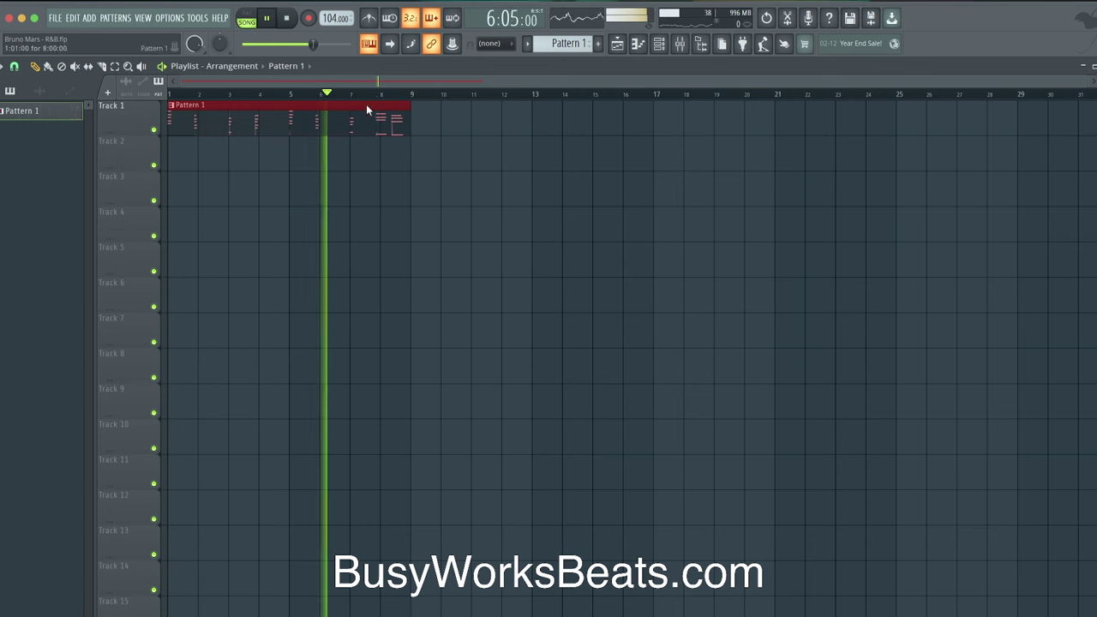
left_click(659, 42)
left_click(559, 44)
left_click(654, 63)
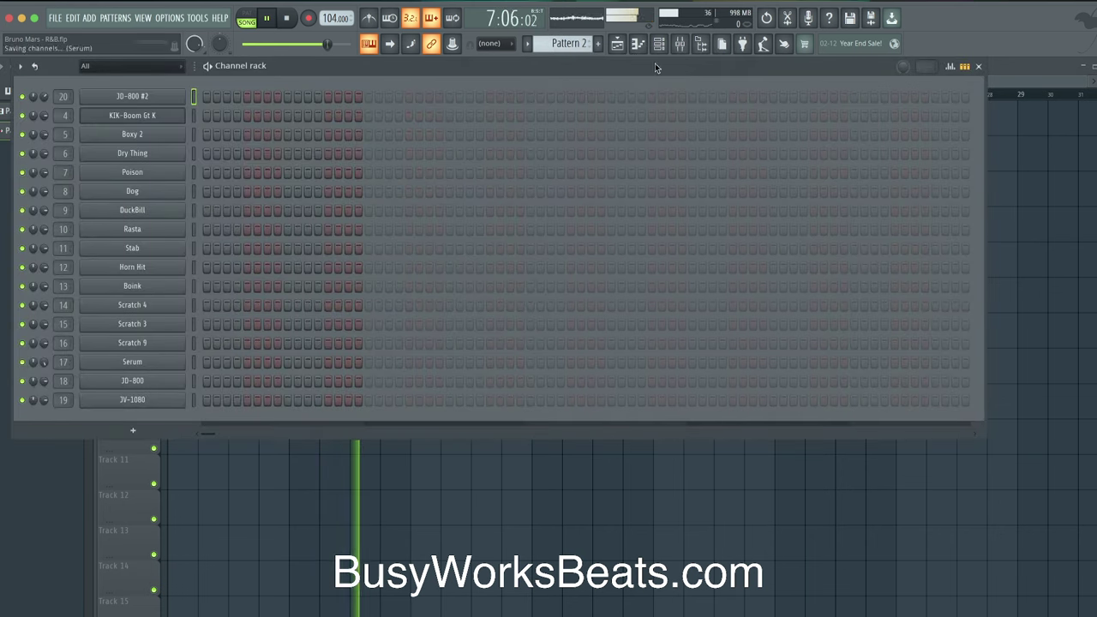
key("space")
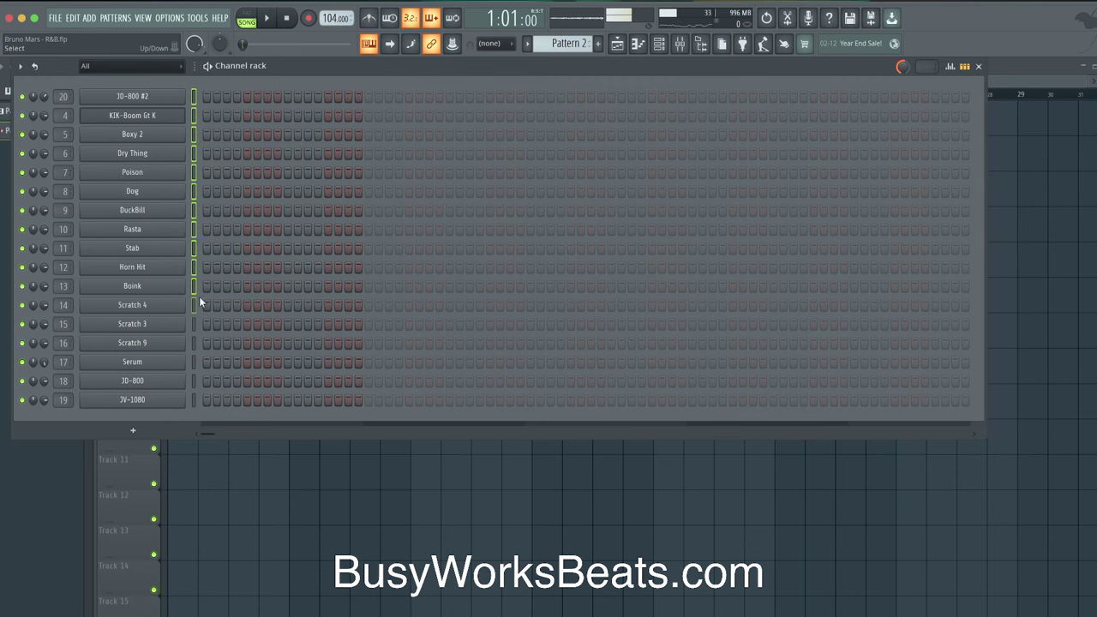
Check the swing mix of the JD-800 #2 channel in its detailed settings.
left_click(193, 96)
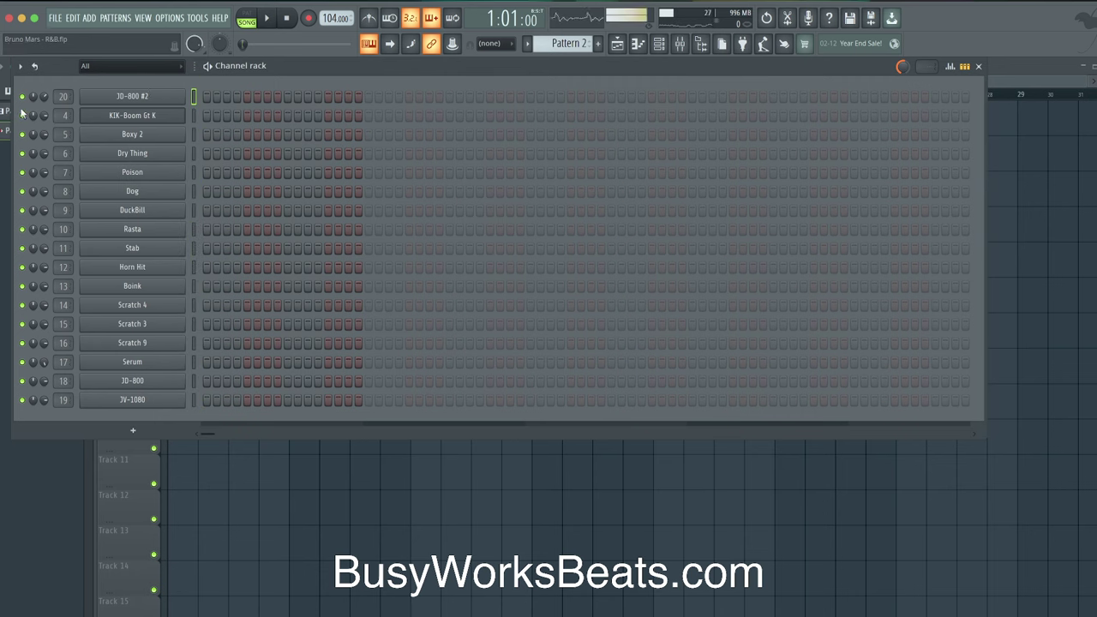
left_click(121, 100)
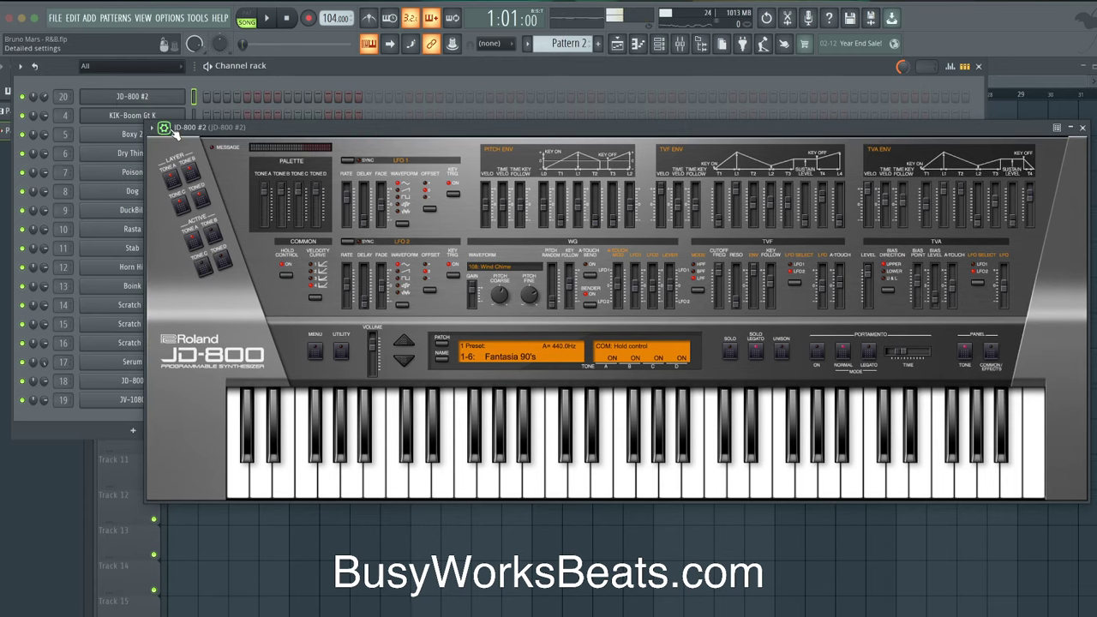
left_click(165, 128)
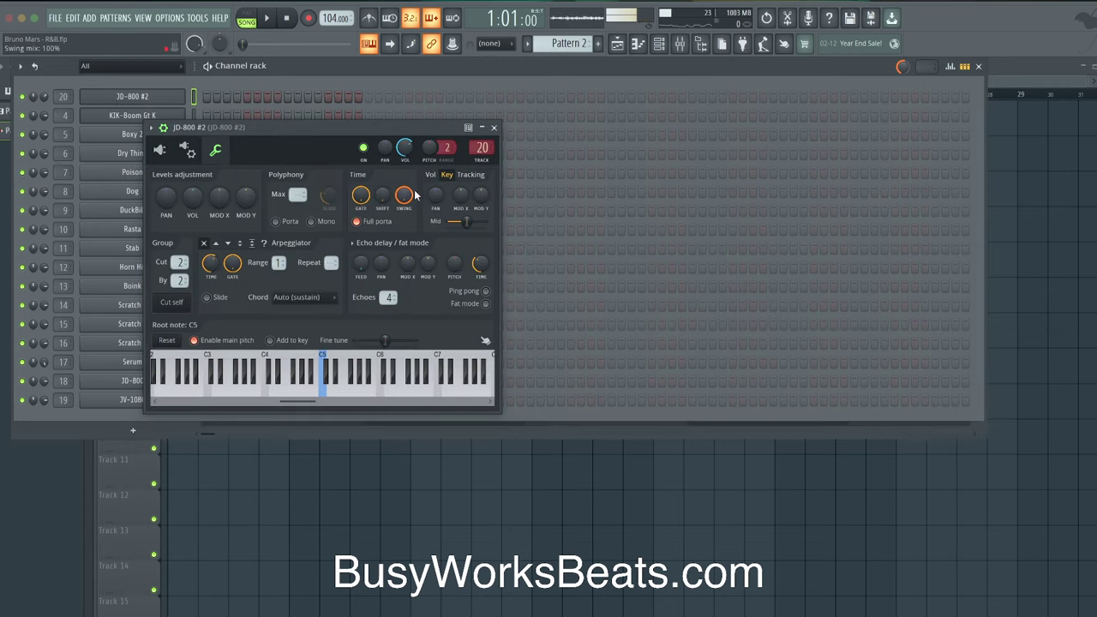
left_click(493, 128)
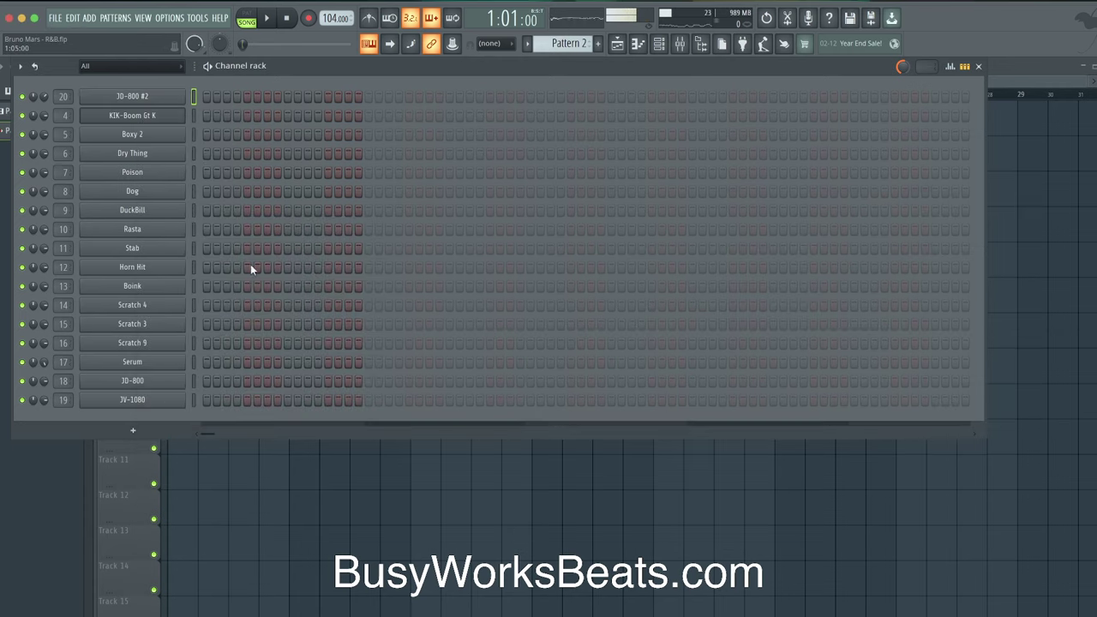
Record a KIK-Boom Gt K kick part over the chords into Pattern 2, as notes and automation with the metronome on.
key("space")
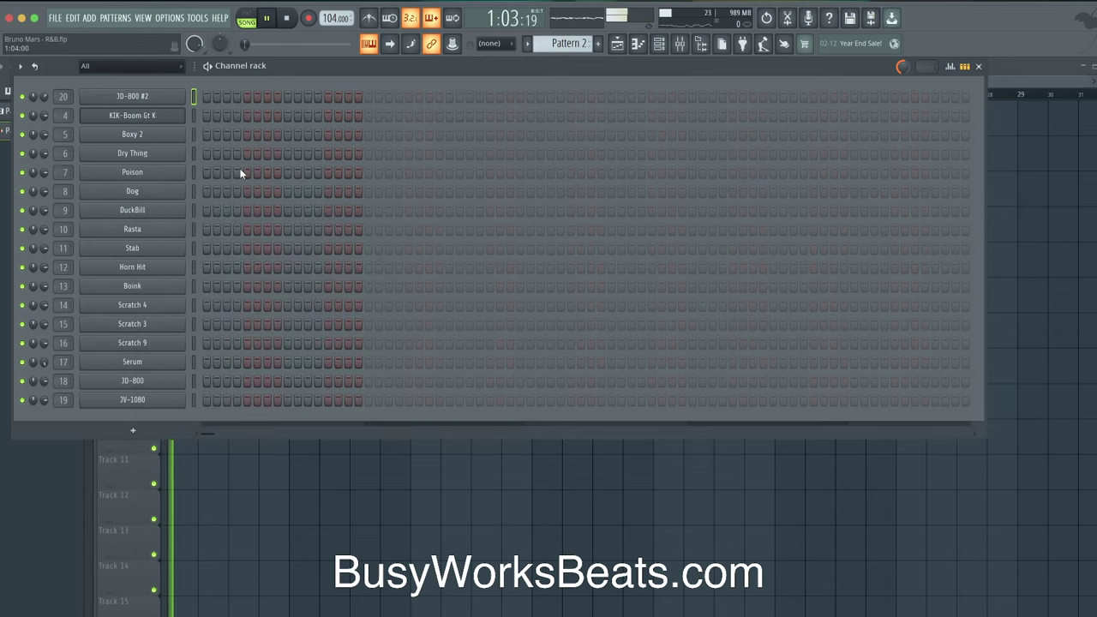
left_click(192, 116)
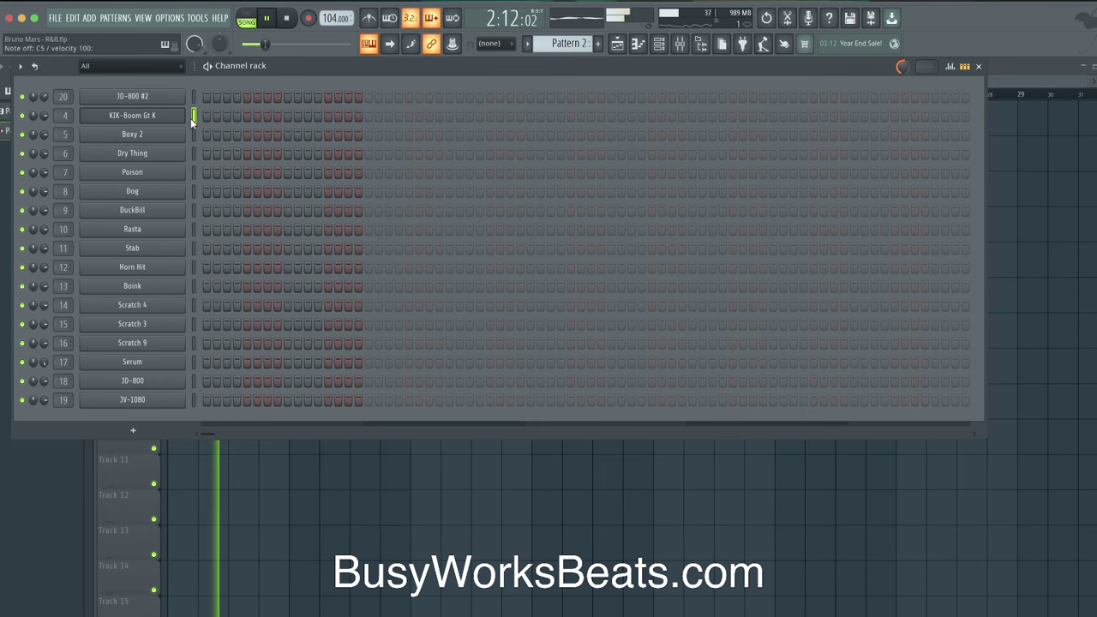
key("space")
key("r")
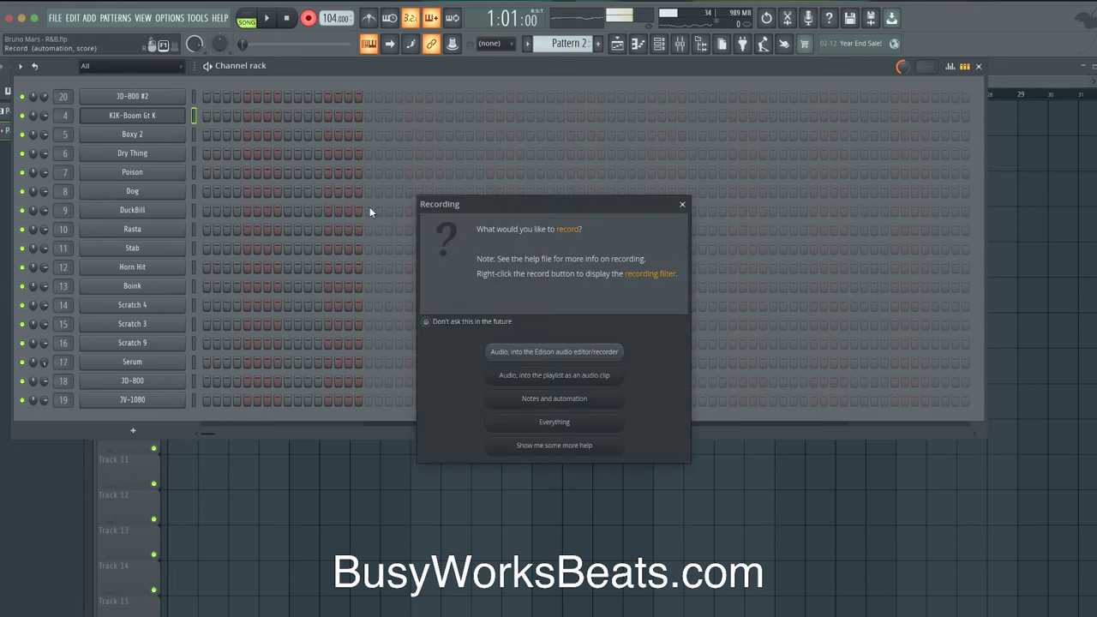
left_click(521, 398)
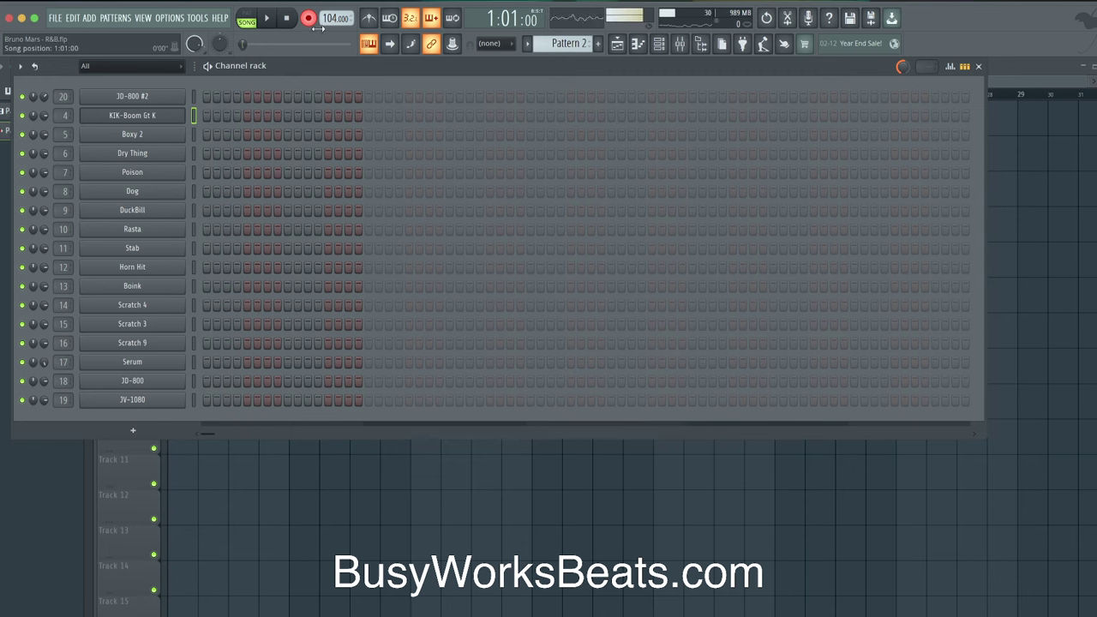
right_click(369, 44)
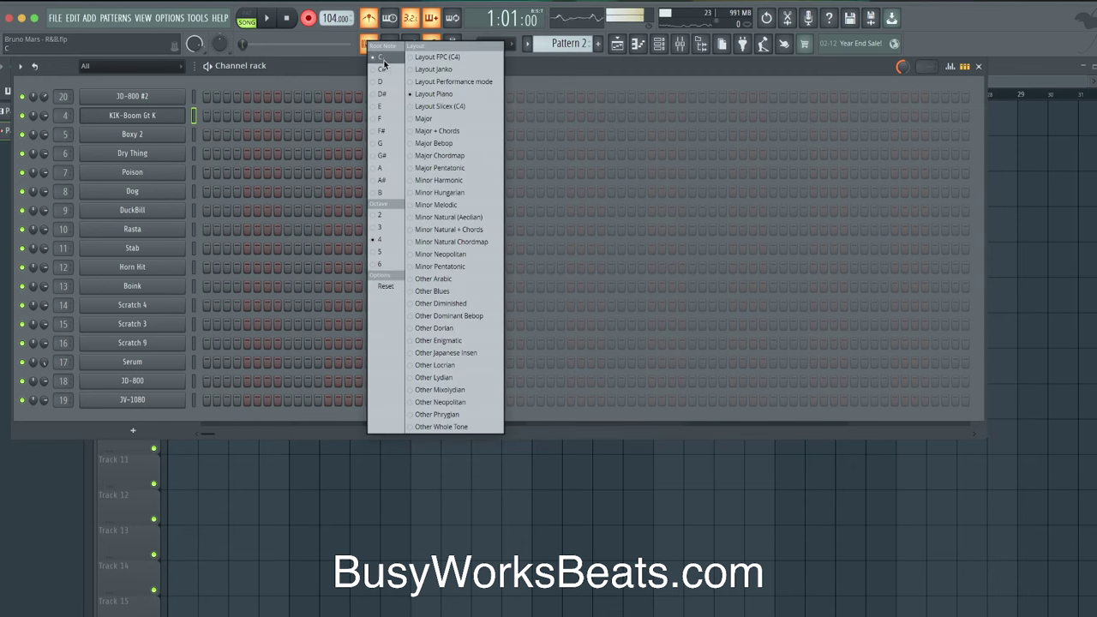
left_click(523, 81)
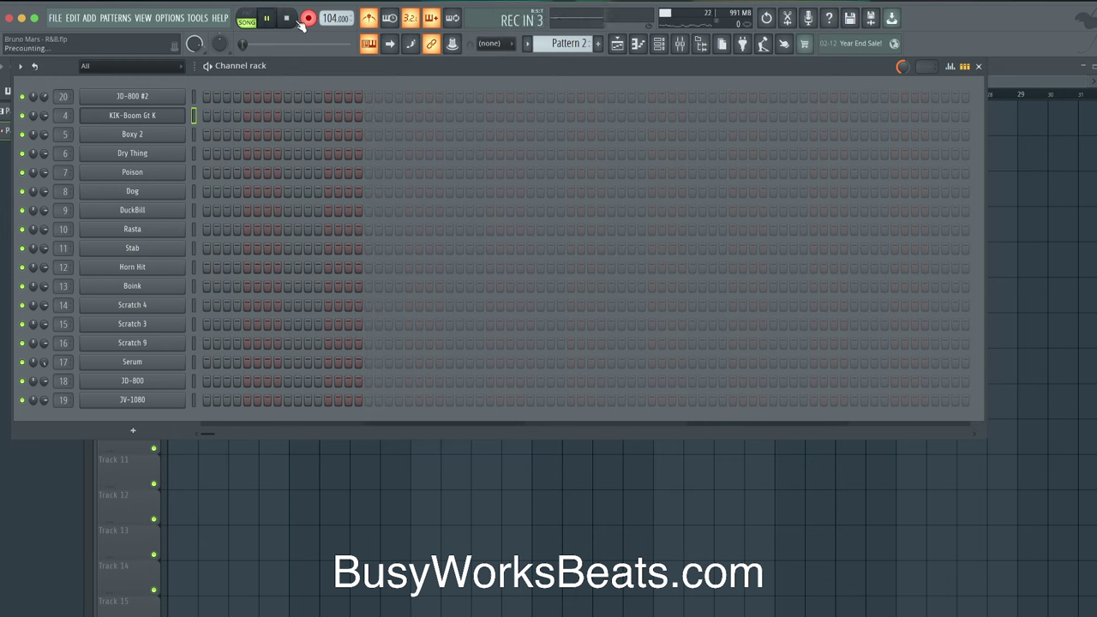
key("z")
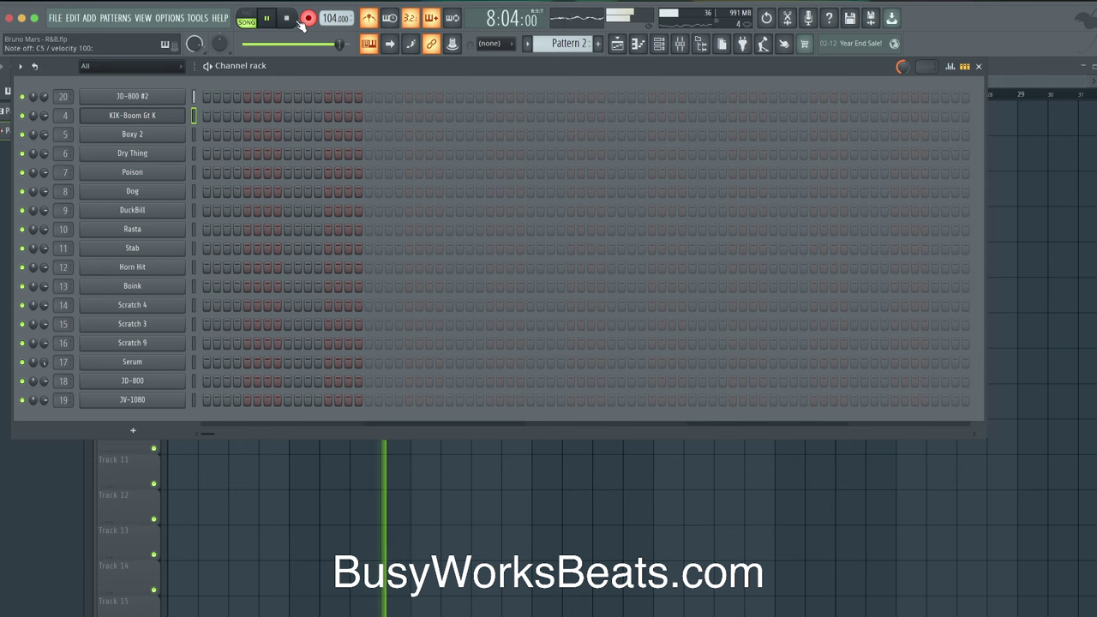
left_click(296, 20)
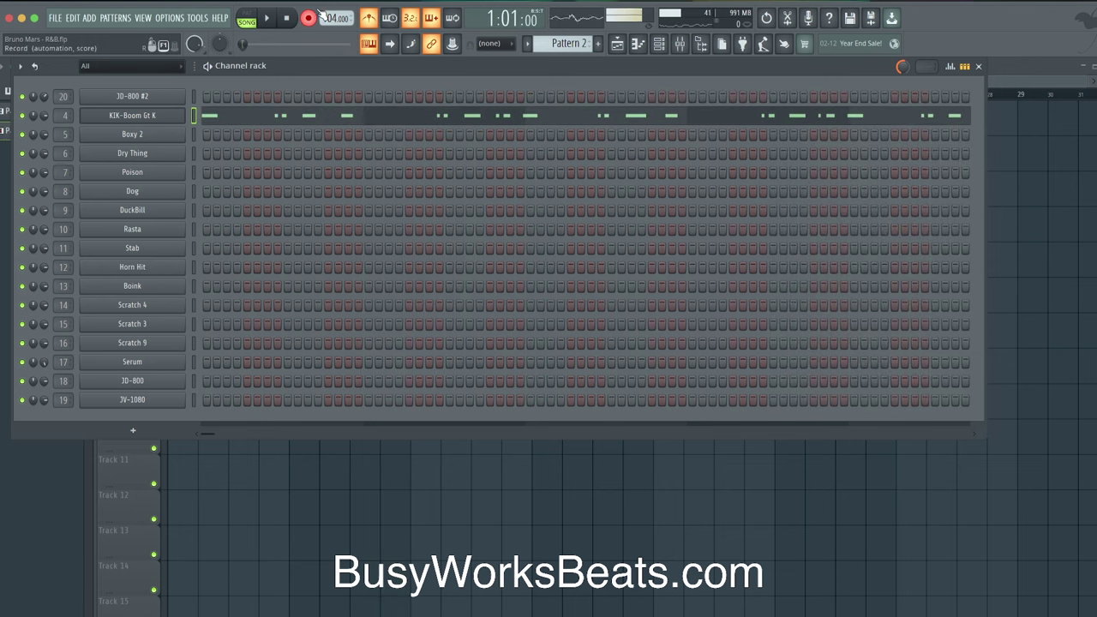
Delete the recorded KIK-Boom Gt K notes from bar 8 onward in the piano roll.
double_click(326, 115)
scroll(551, 162, "down", 3)
left_click_drag(600, 258, 465, 365)
left_click(467, 366)
left_click(463, 363)
key("Delete")
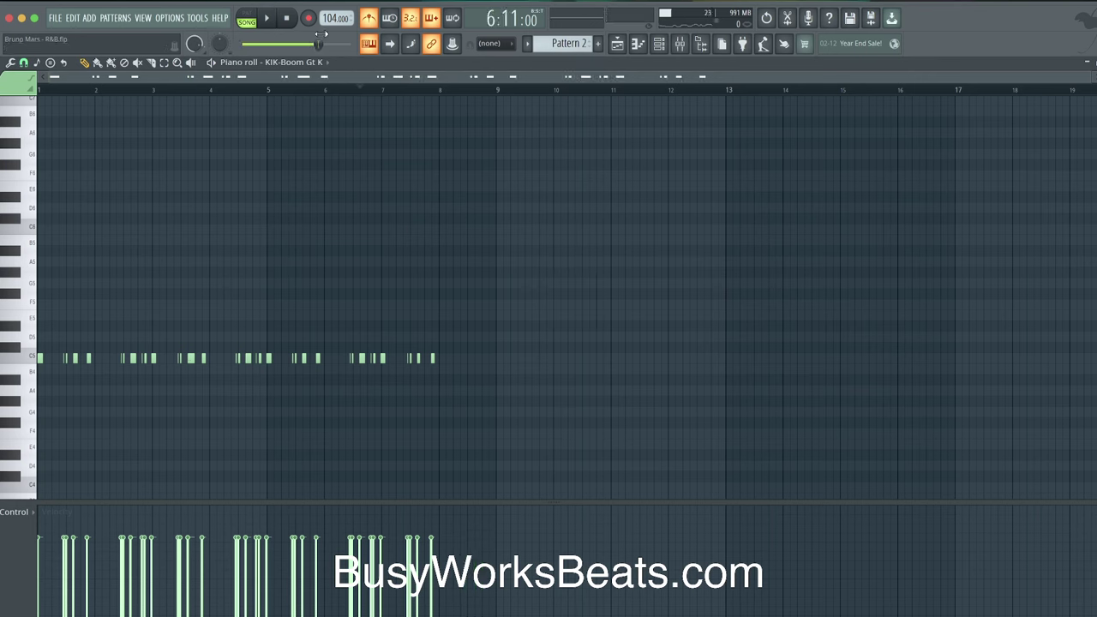
Re-record the KIK-Boom Gt K notes in bar 8, starting from bar 6, and play the passage back.
left_click(308, 18)
left_click(542, 404)
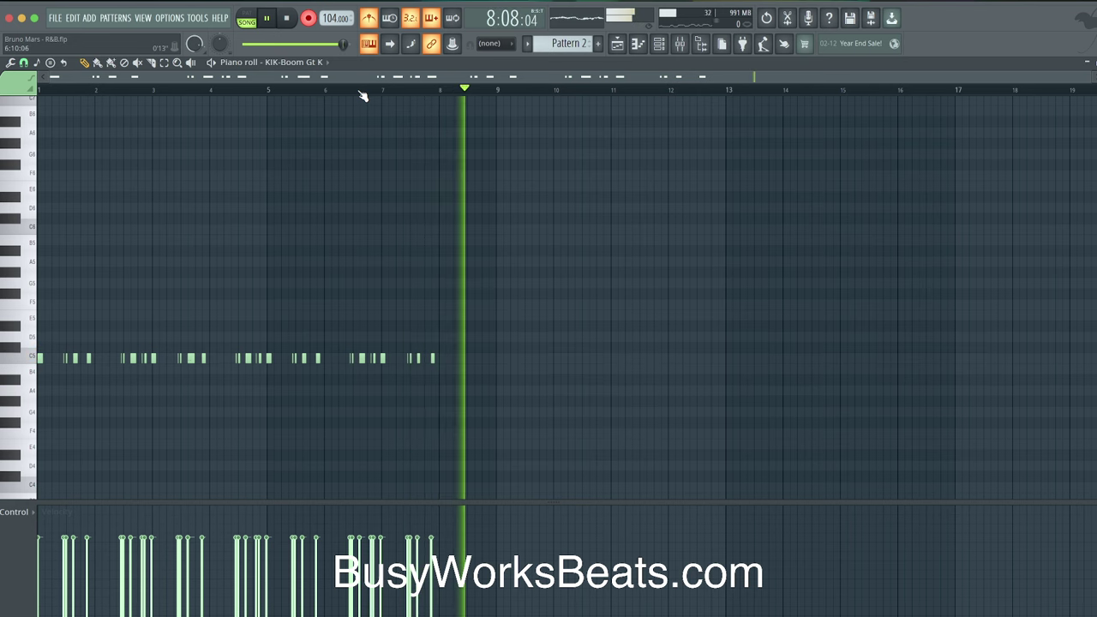
key("space")
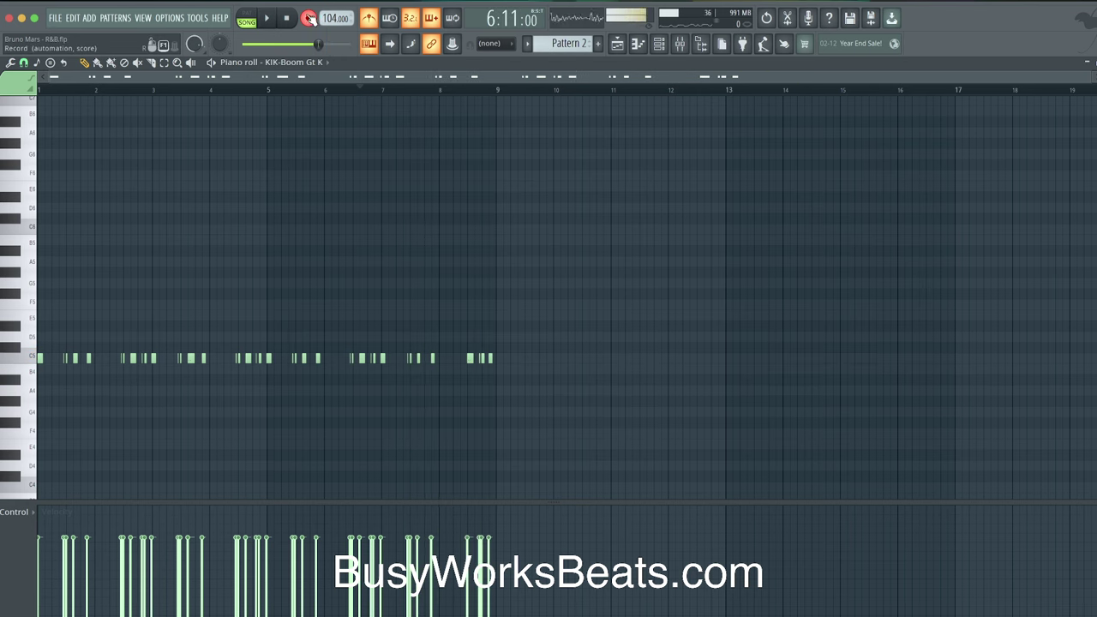
key("space")
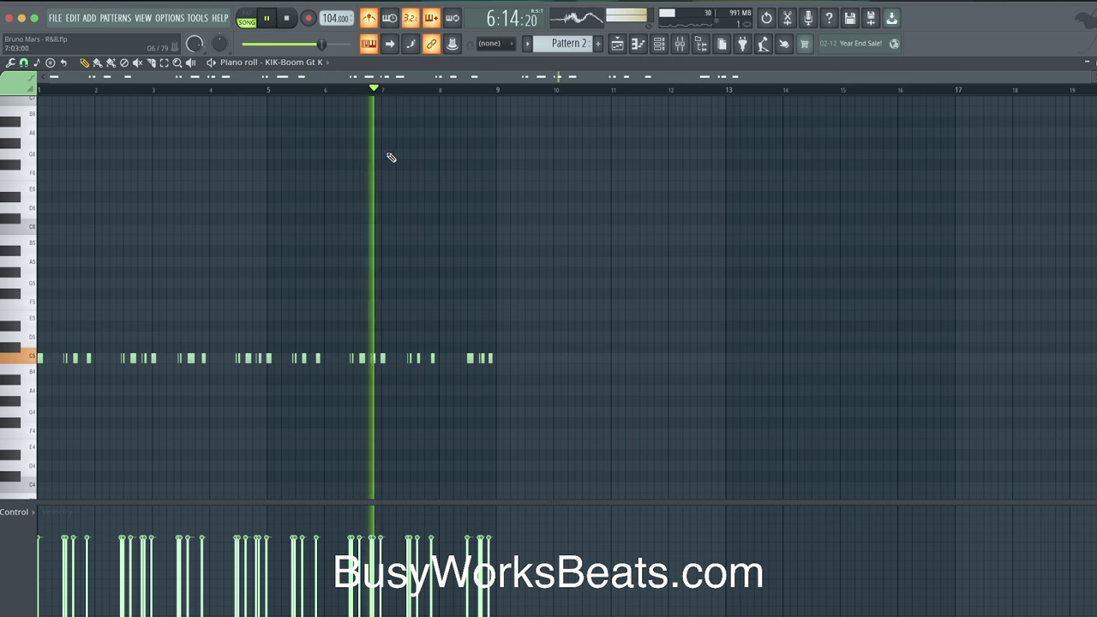
key("space")
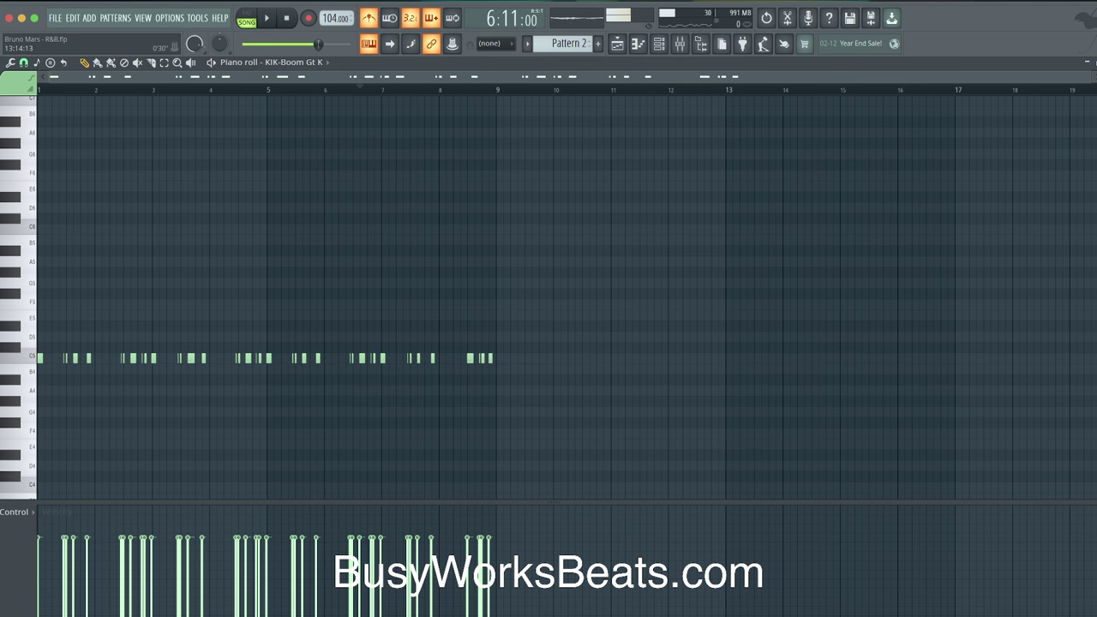
Play the KIK-Boom Gt K part over the chords and check its recorded notes in the piano roll.
key("F6")
key("space")
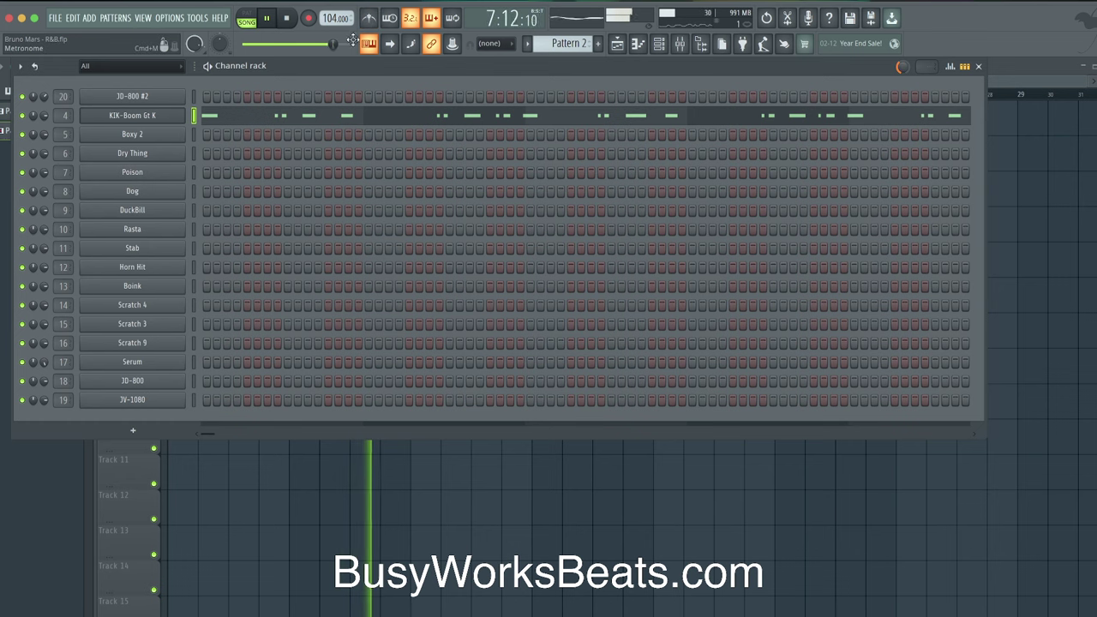
left_click(229, 122)
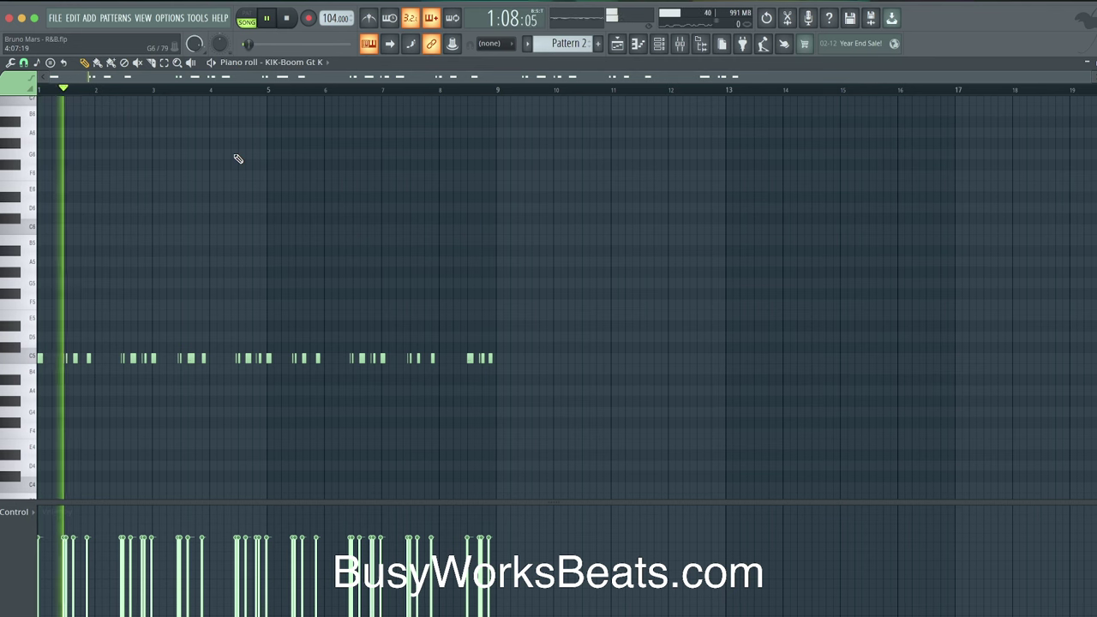
key("Escape")
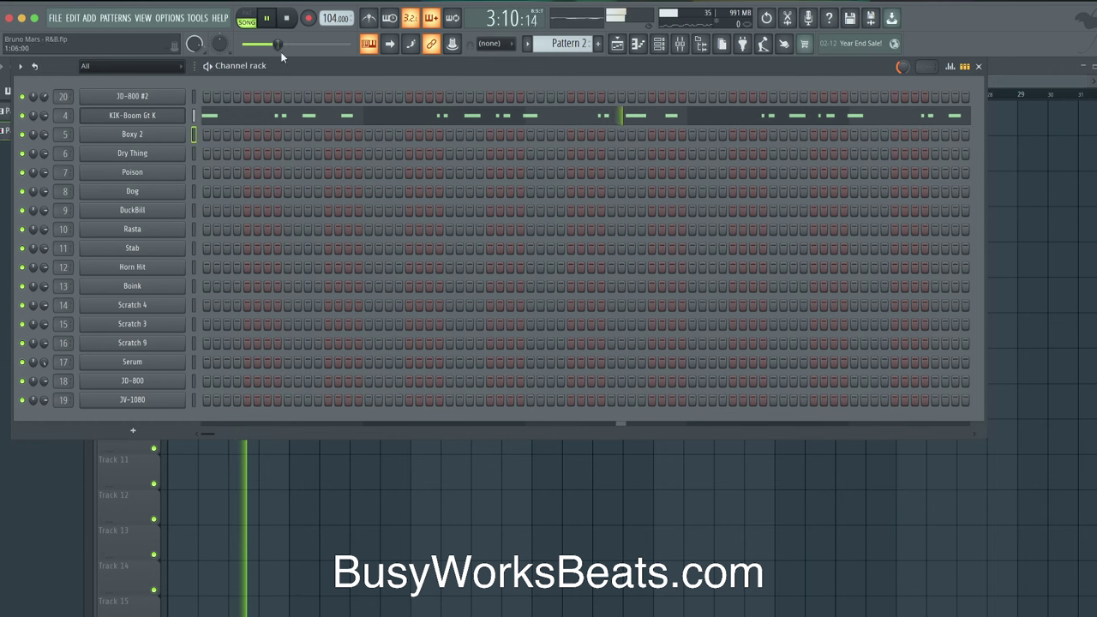
Record a Boxy 2 part into Pattern 2 as notes and automation, and turn the metronome on.
key("space")
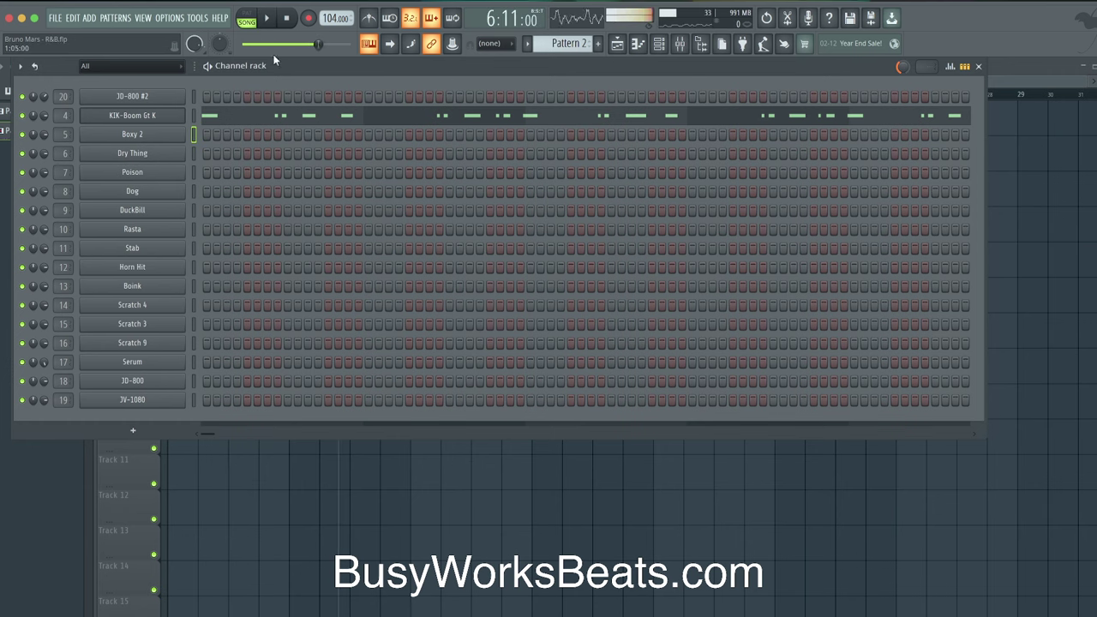
left_click(308, 18)
left_click(532, 398)
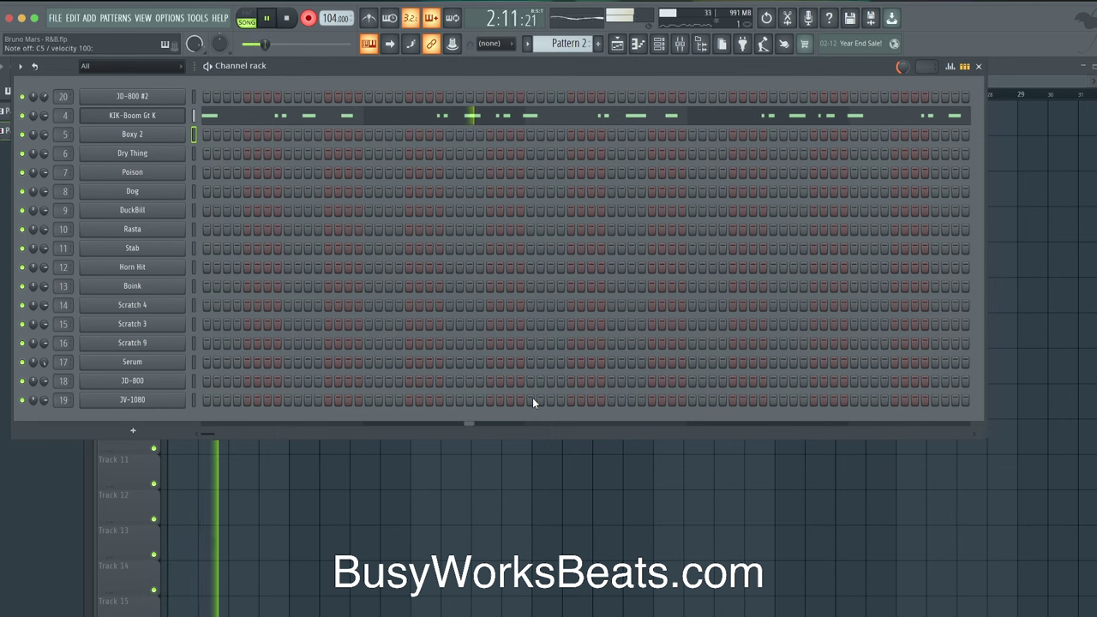
left_click(368, 18)
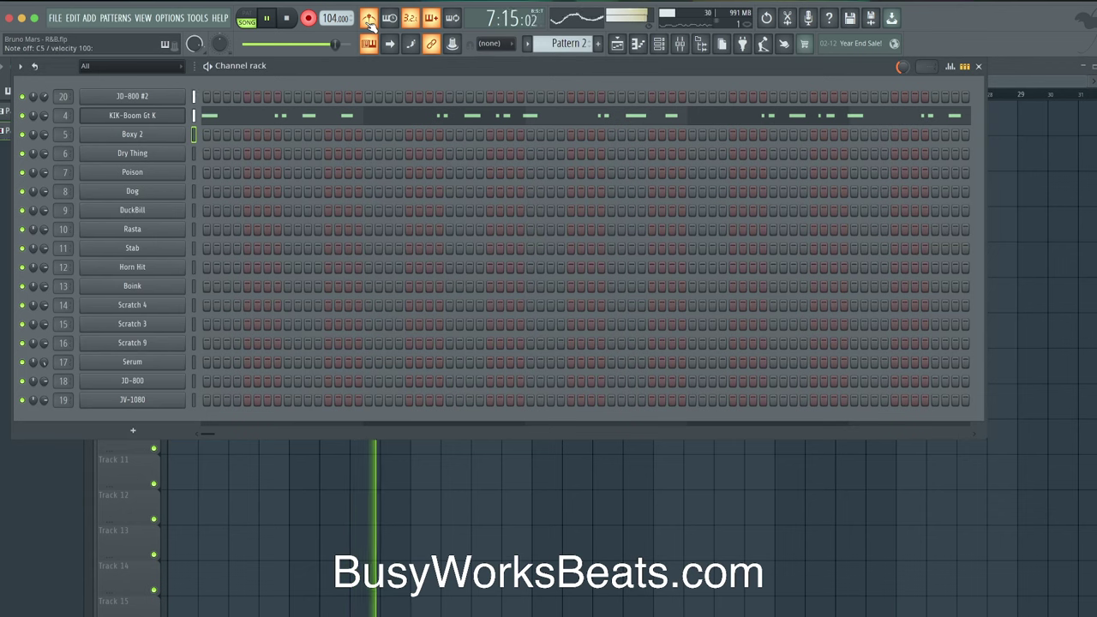
key("space")
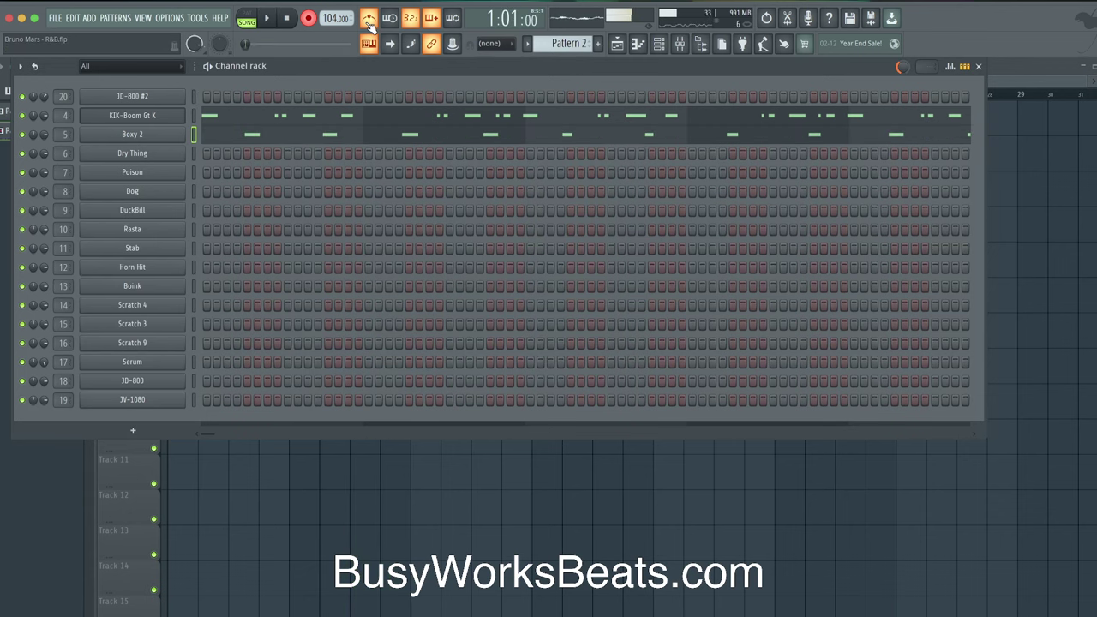
Try to record a bar 8 drum fill as notes and automation with the Boxy 2 piano roll open.
left_click(194, 172)
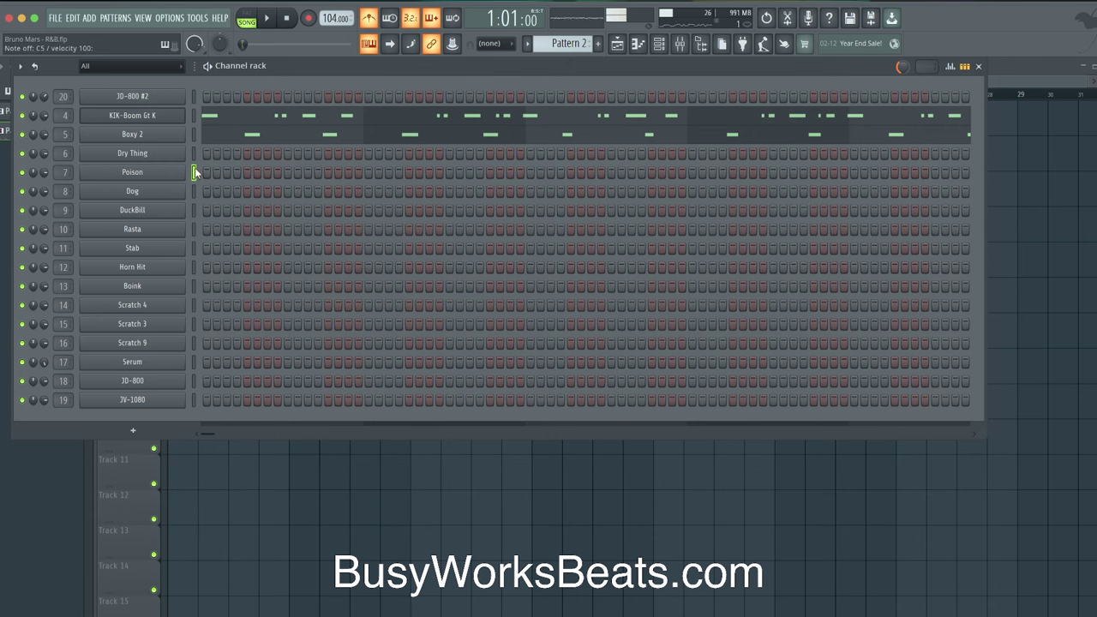
left_click(308, 18)
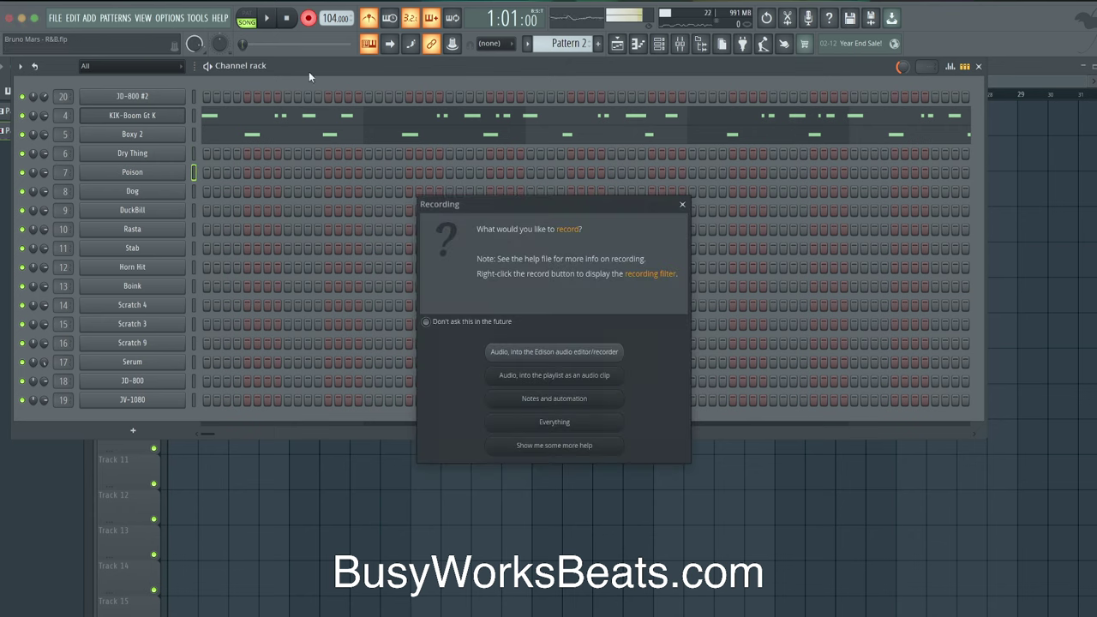
left_click(541, 399)
left_click(574, 137)
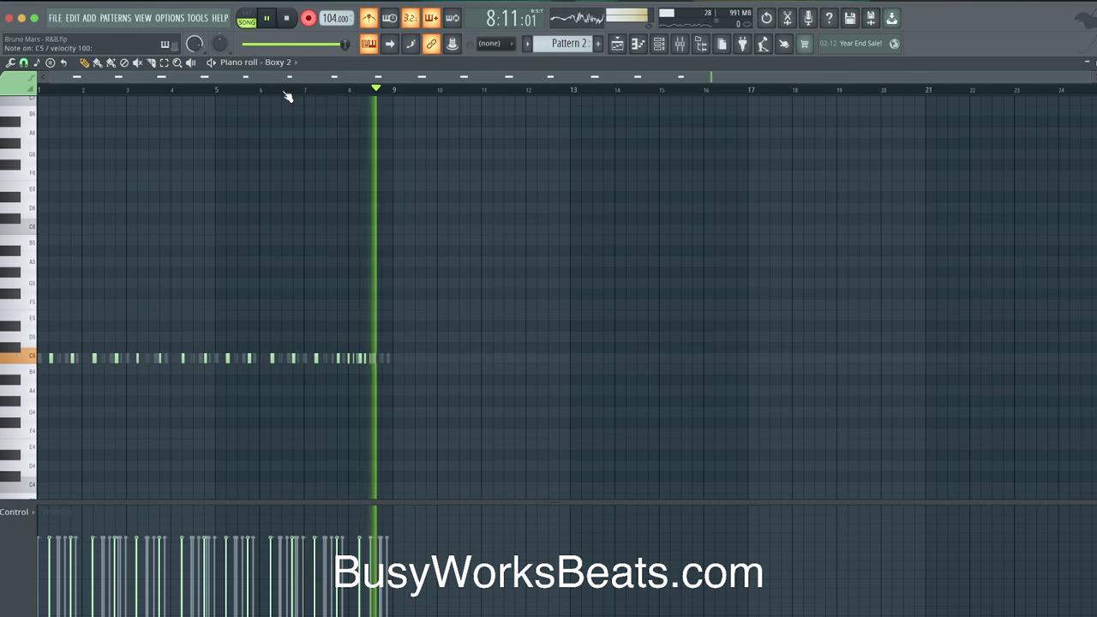
key("space")
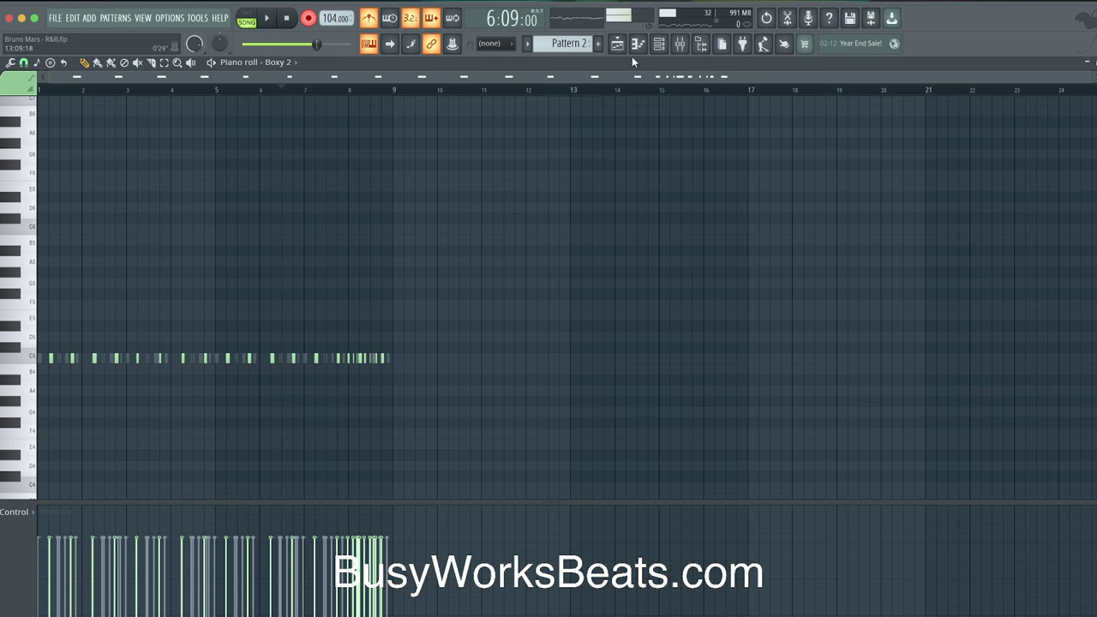
Record a fill in bar 8 on the Poison channel from its own piano roll.
left_click(283, 62)
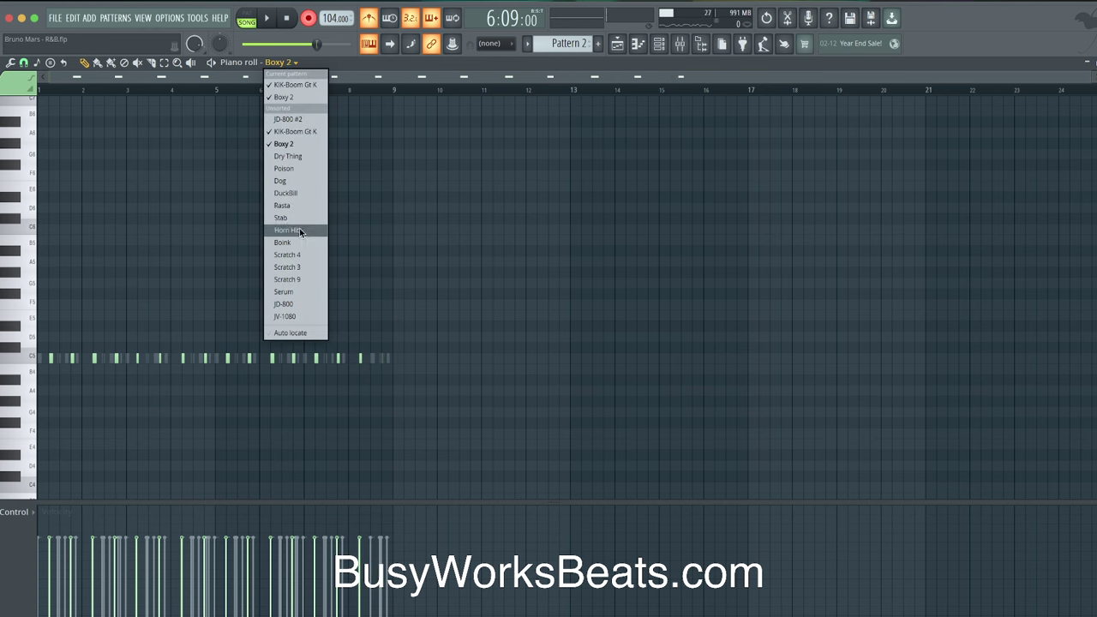
left_click(294, 170)
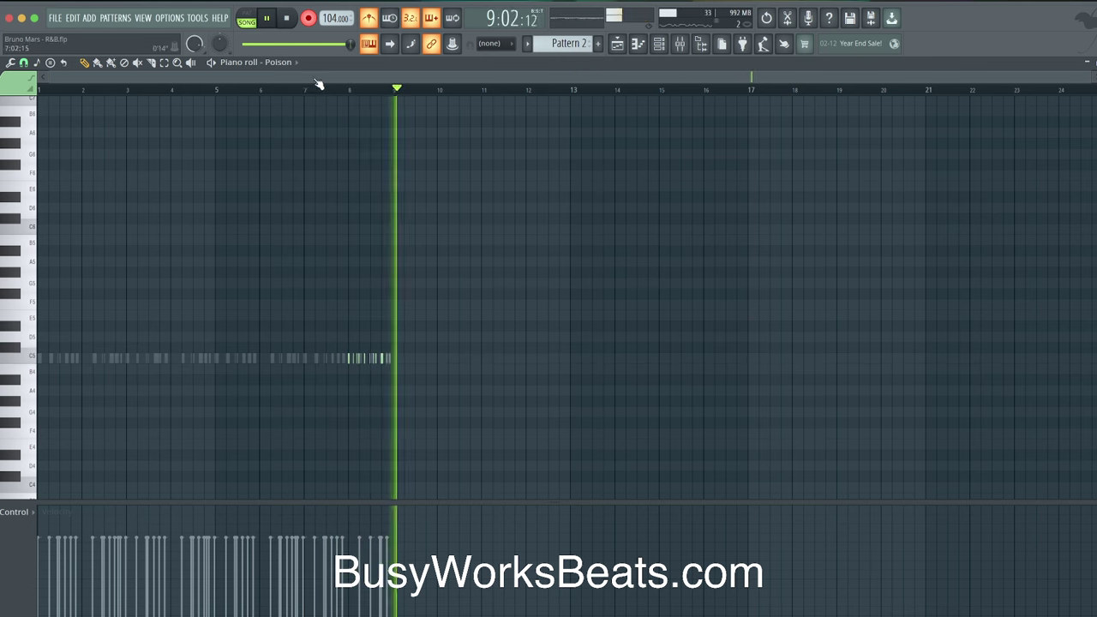
key("space")
Play the fill back and delete the Boxy 2 note in bar 8.
key("space")
key("F6")
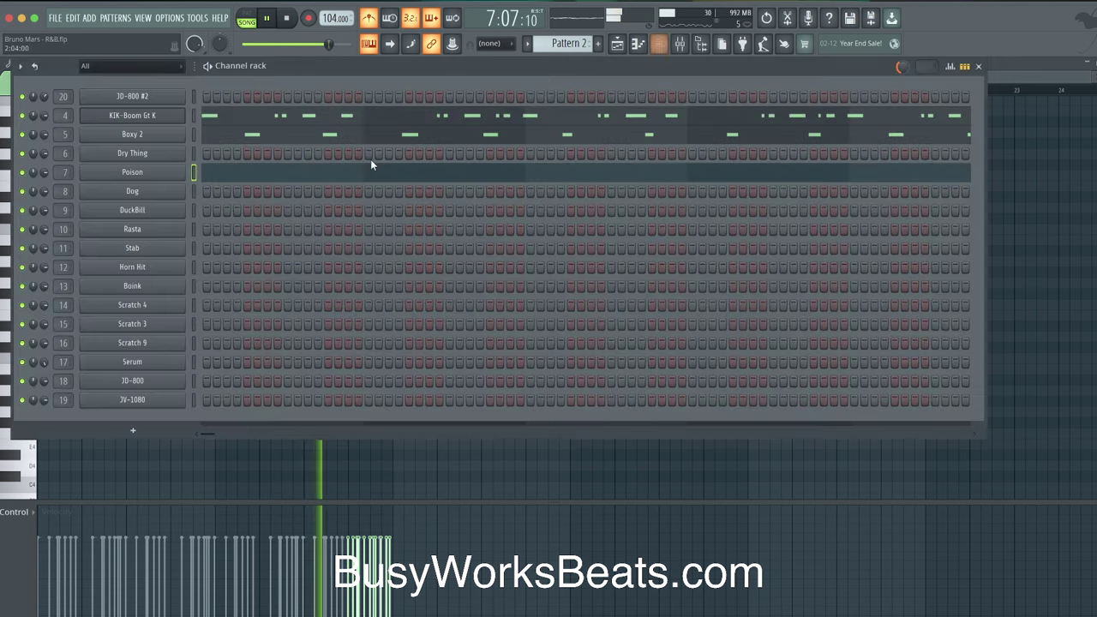
left_click(505, 139)
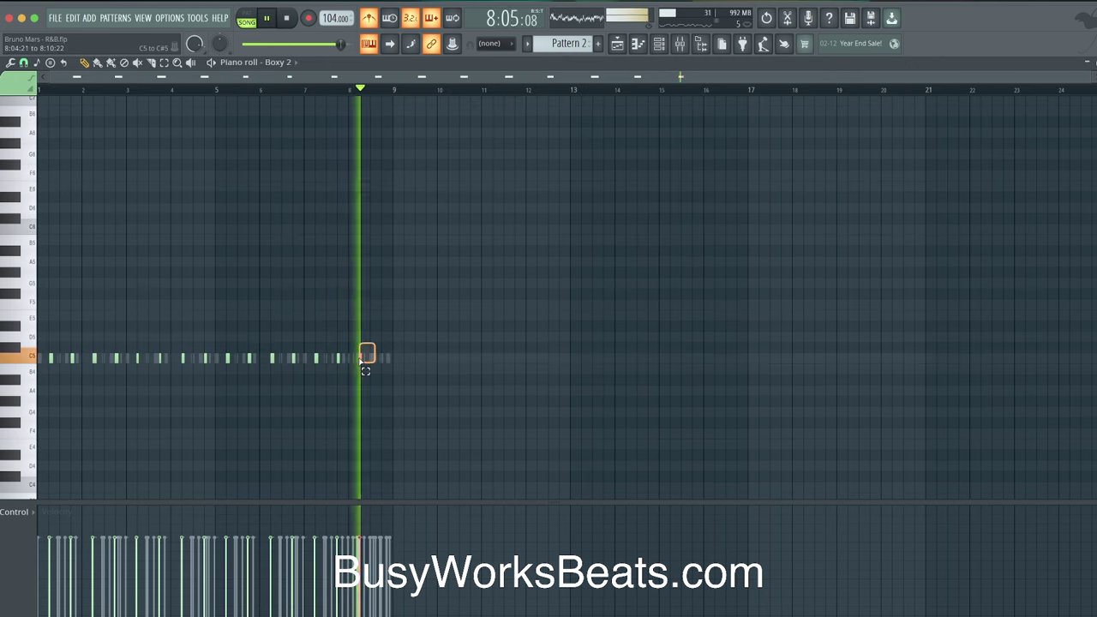
left_click(638, 43)
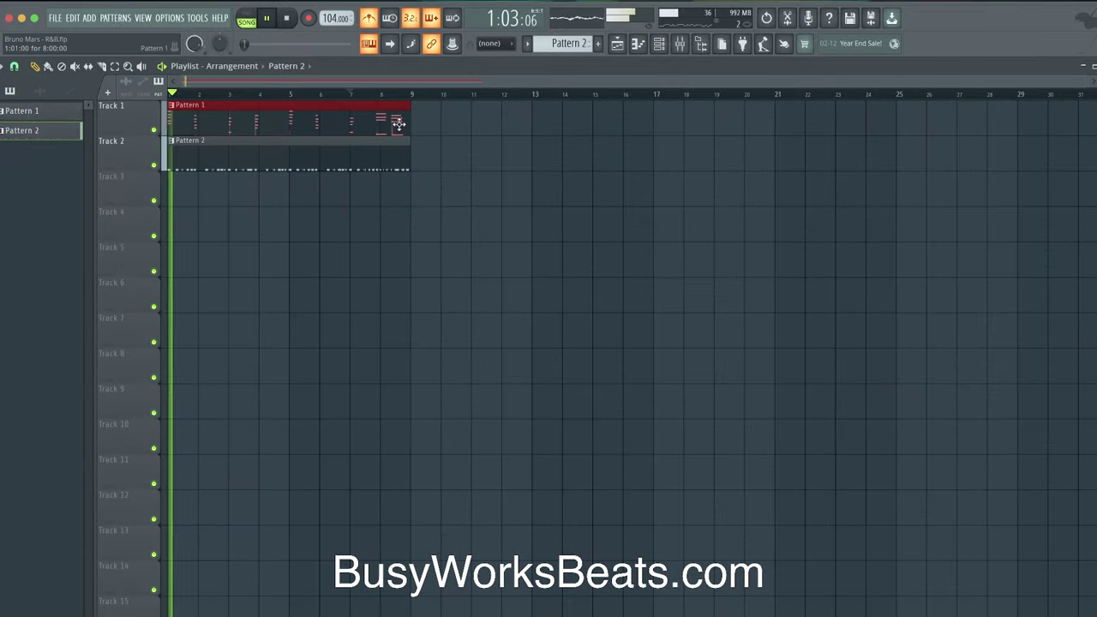
Try quantizing the Poison fill in bar 8, listen to it, and undo the quantization.
left_click(658, 45)
left_click(397, 171)
key("space")
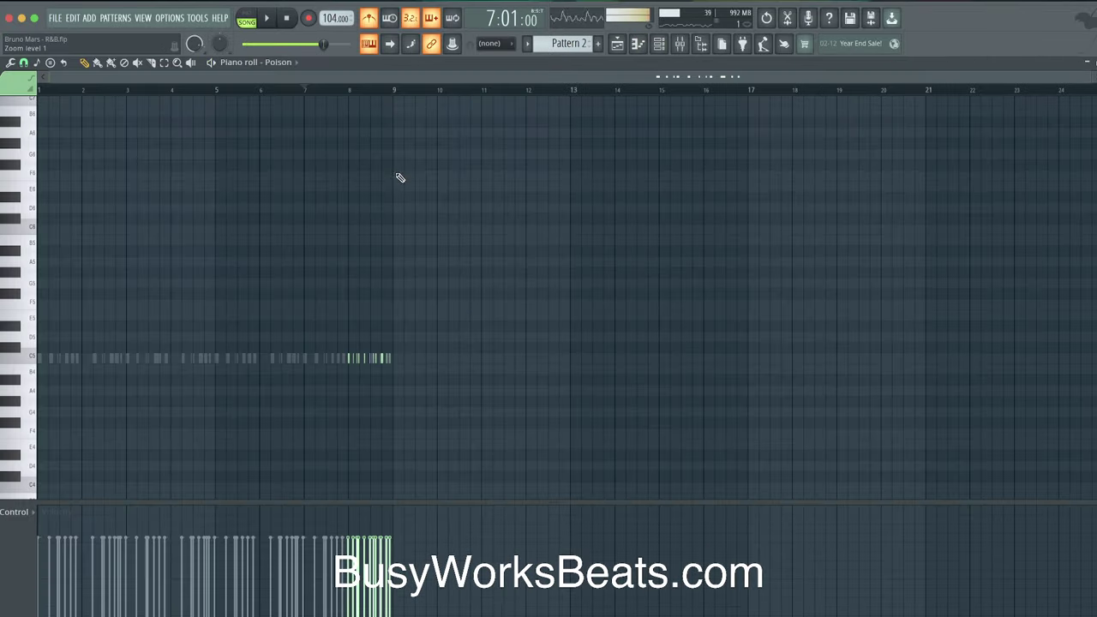
key("alt+q")
key("Return")
scroll(385, 263, "up", 3, "ctrl")
key("space")
key("ctrl+z")
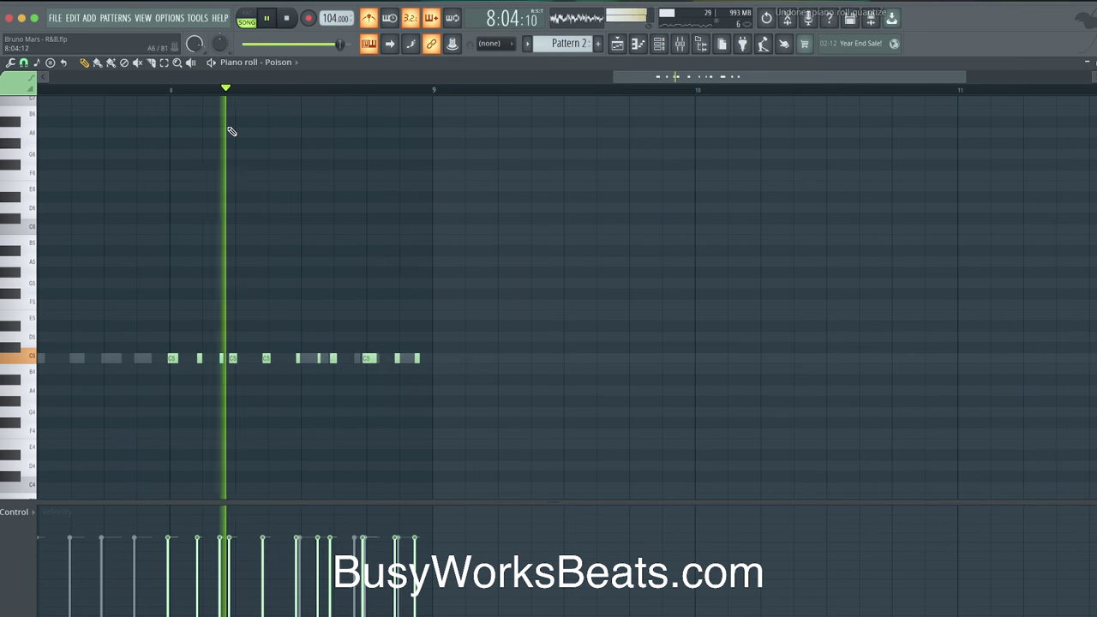
Turn off the metronome and try a main swing of 6% while the beat plays from the start.
left_click(622, 46)
key("space")
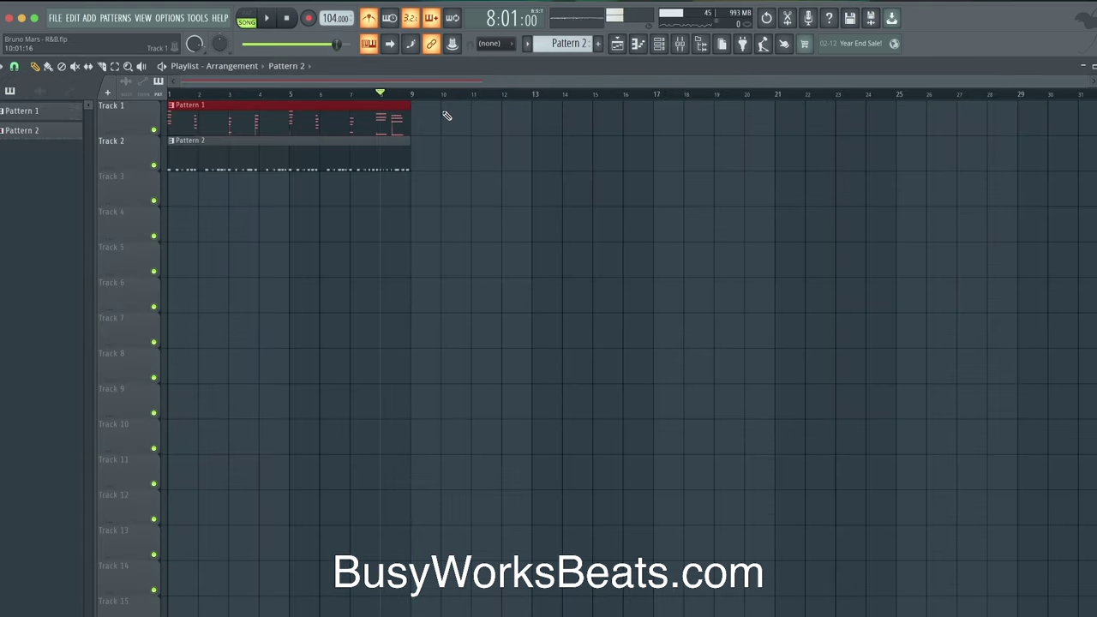
left_click(659, 44)
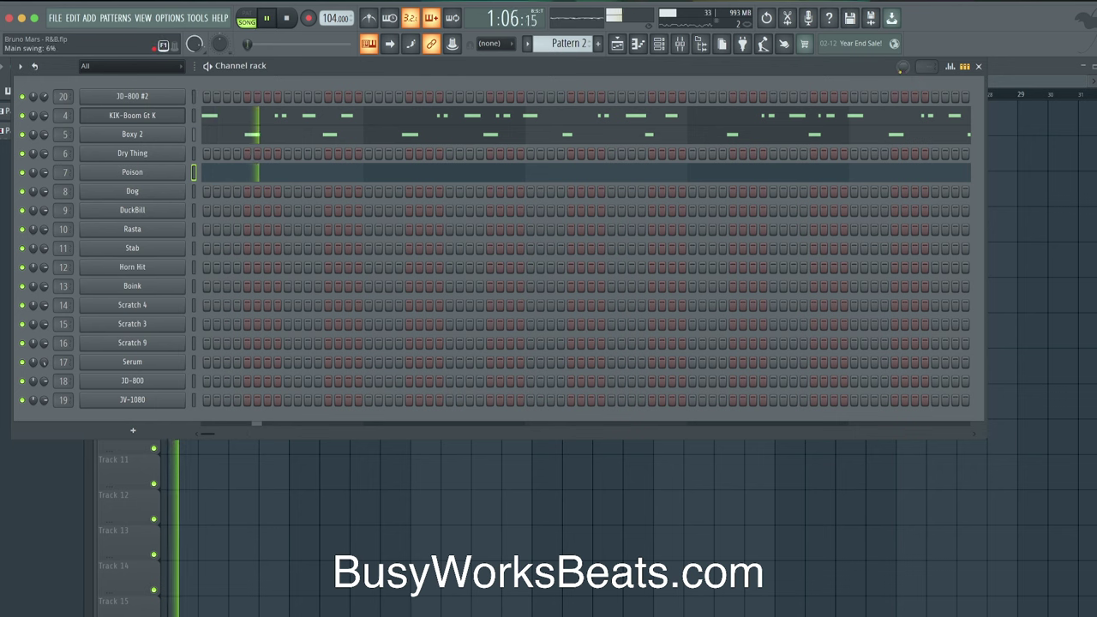
Listen to the beat while checking the KIK-Boom Gt K notes in the piano roll, and save the project.
left_click(608, 117)
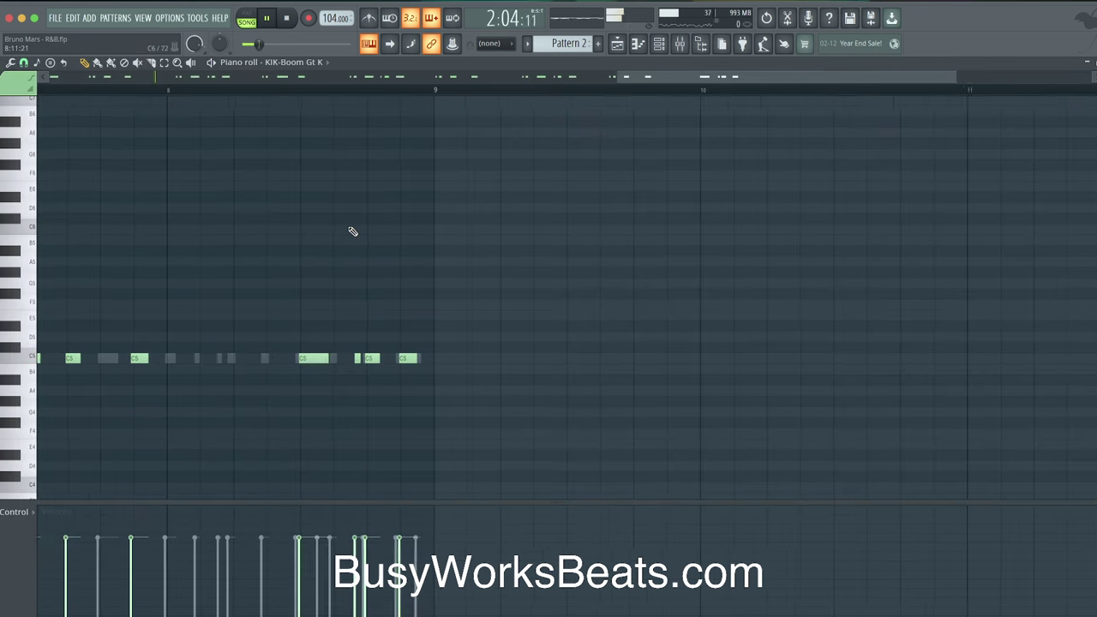
left_click(619, 48)
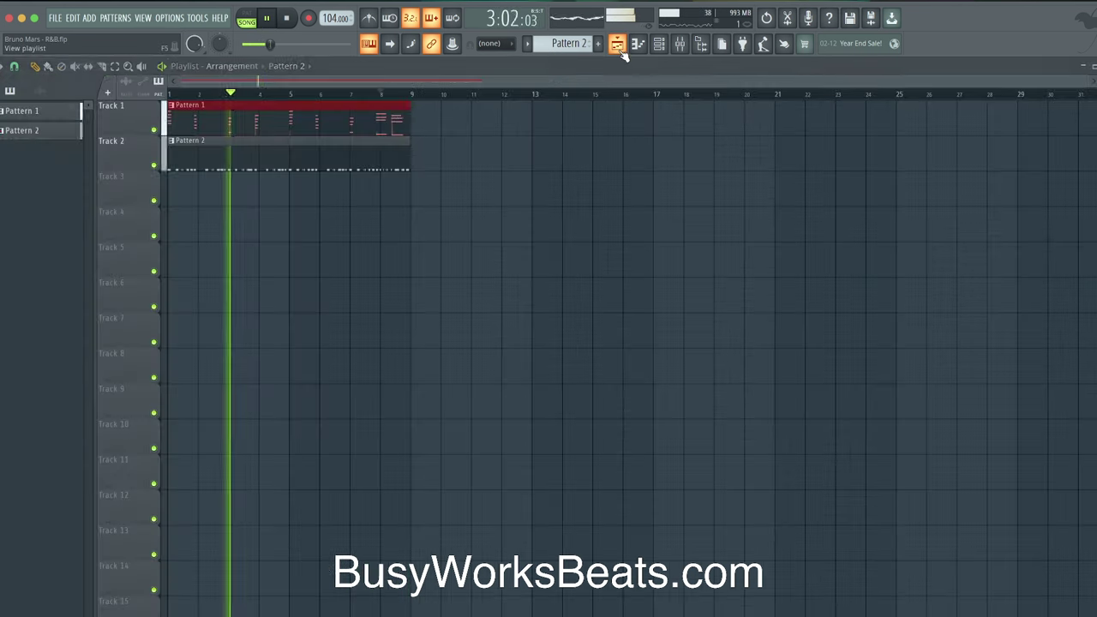
left_click(658, 43)
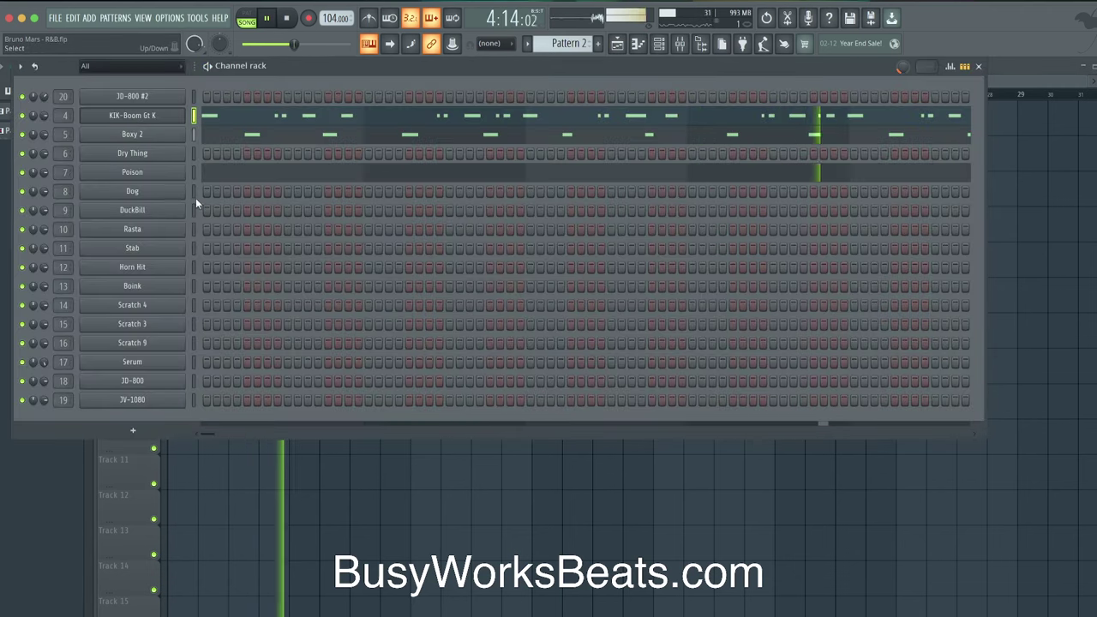
left_click(342, 122)
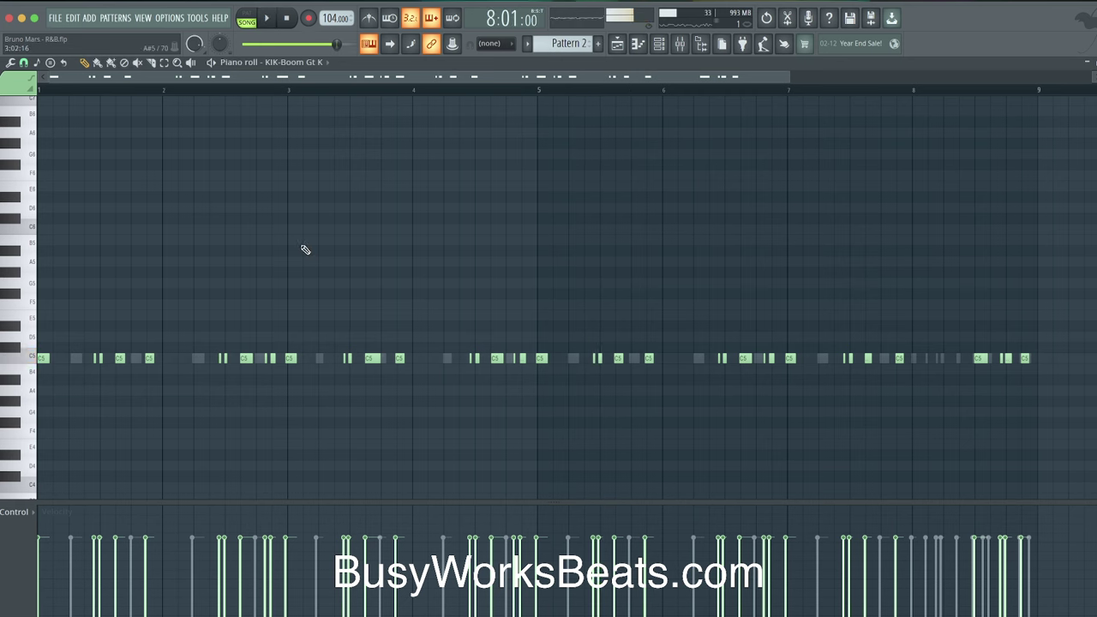
key("space")
key("space")
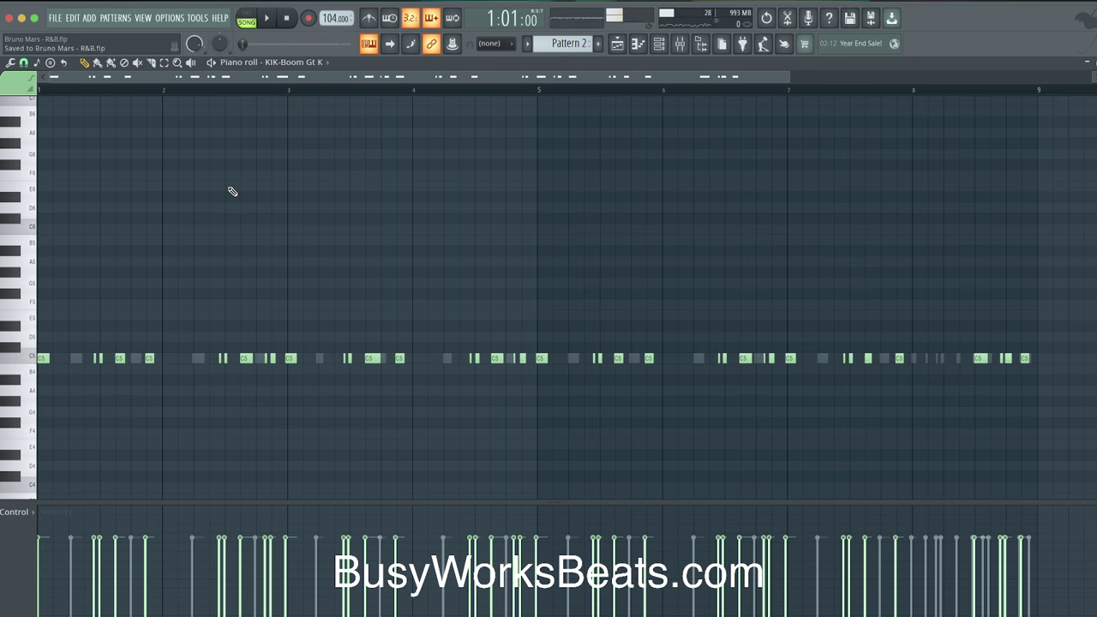
Nudge the last two KIK-Boom Gt K notes of bar 4 slightly later and play the beat from the start.
key("space")
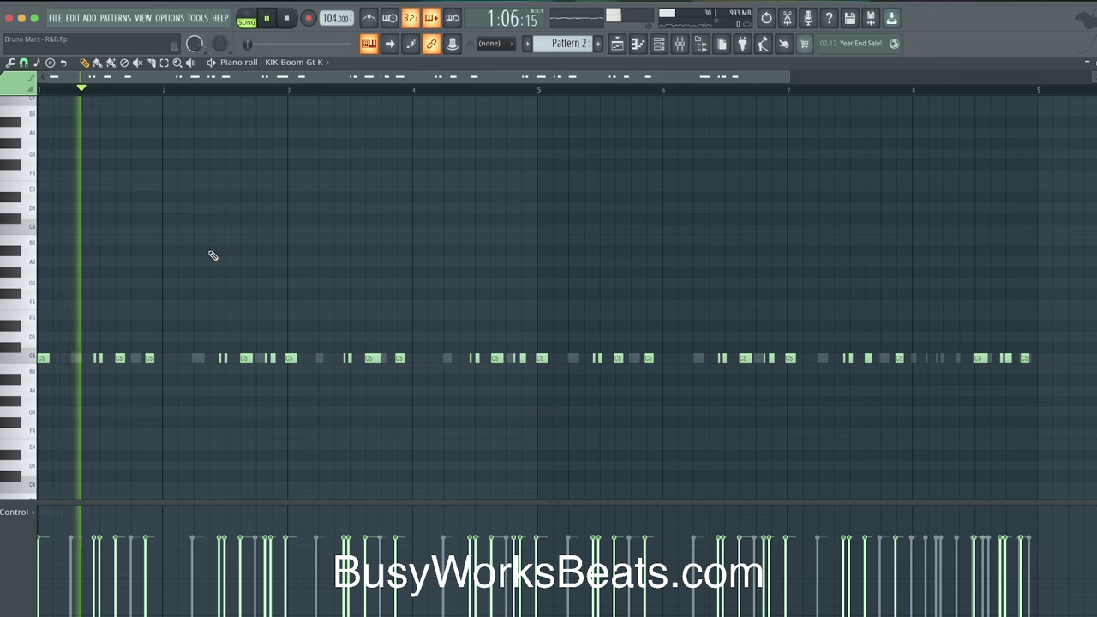
scroll(270, 344, "up", 3)
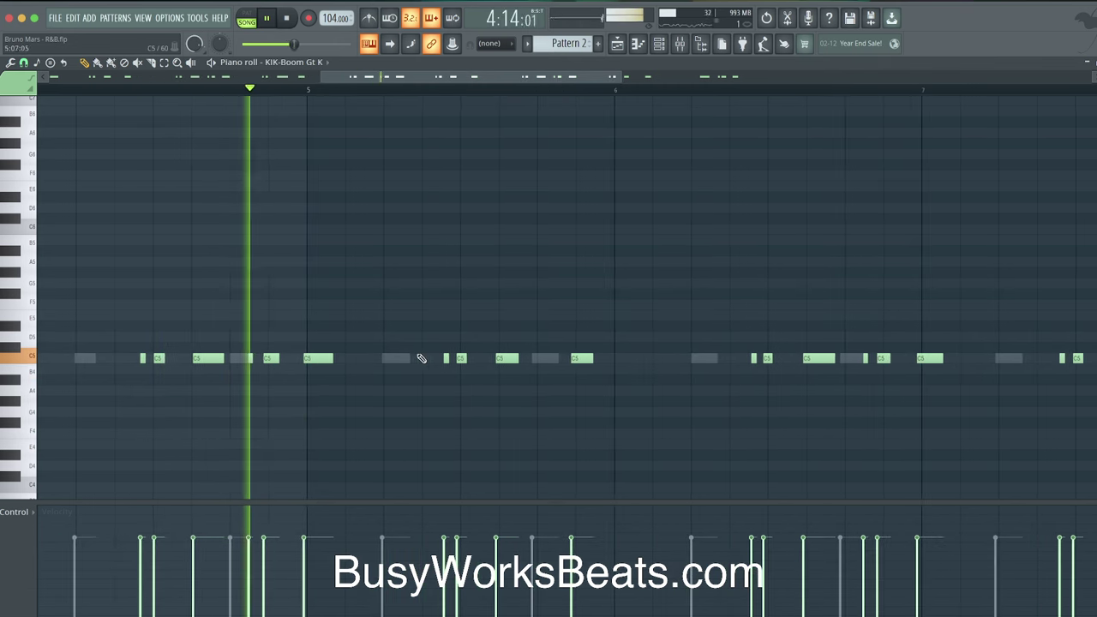
key("space")
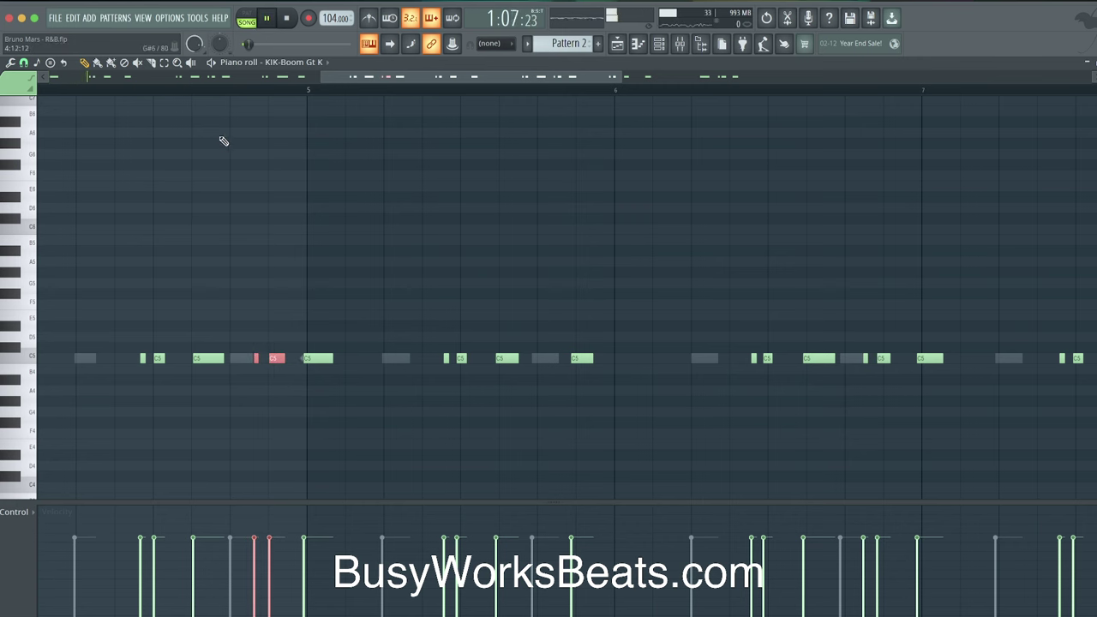
Nudge the KIK-Boom Gt K notes from bar 6 through the start of bar 7 slightly later together.
left_click(187, 92)
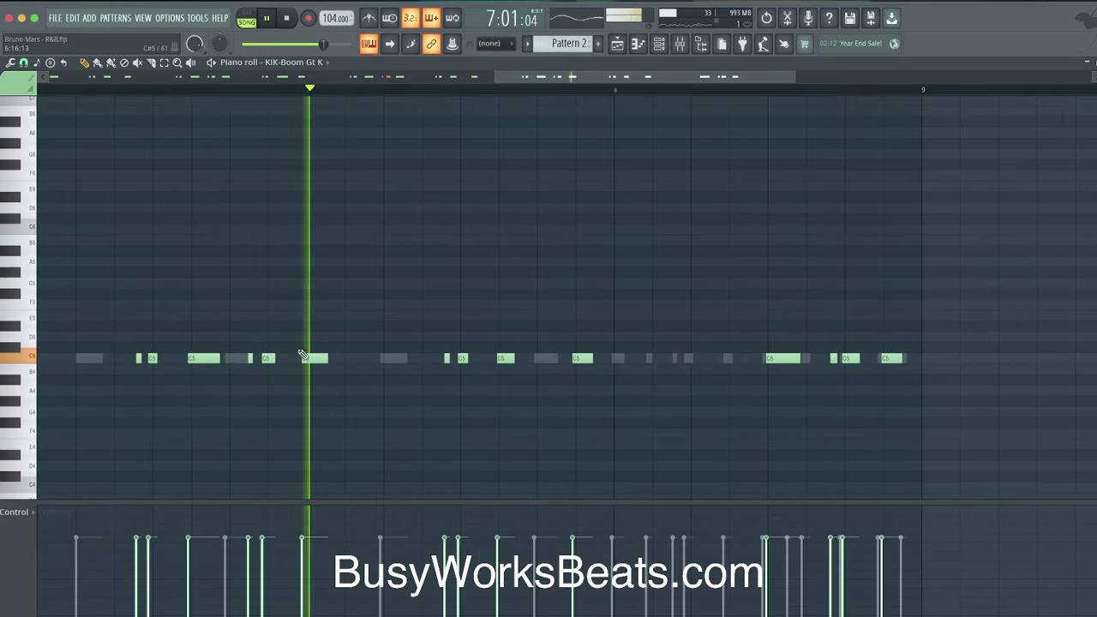
left_click_drag(328, 358, 128, 358)
key("space")
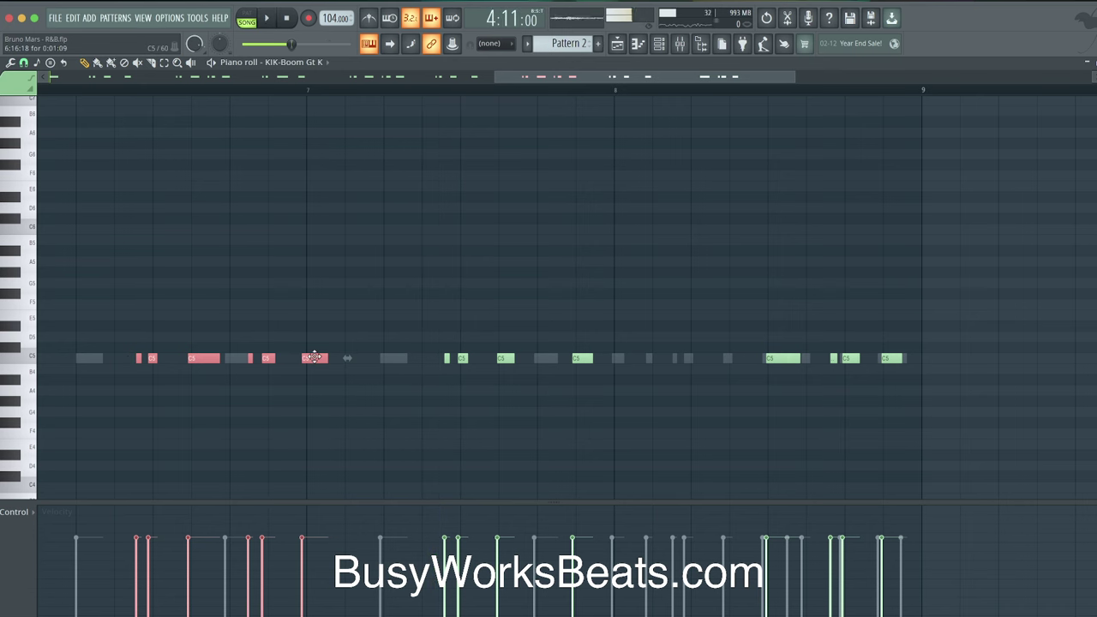
left_click_drag(315, 357, 318, 356)
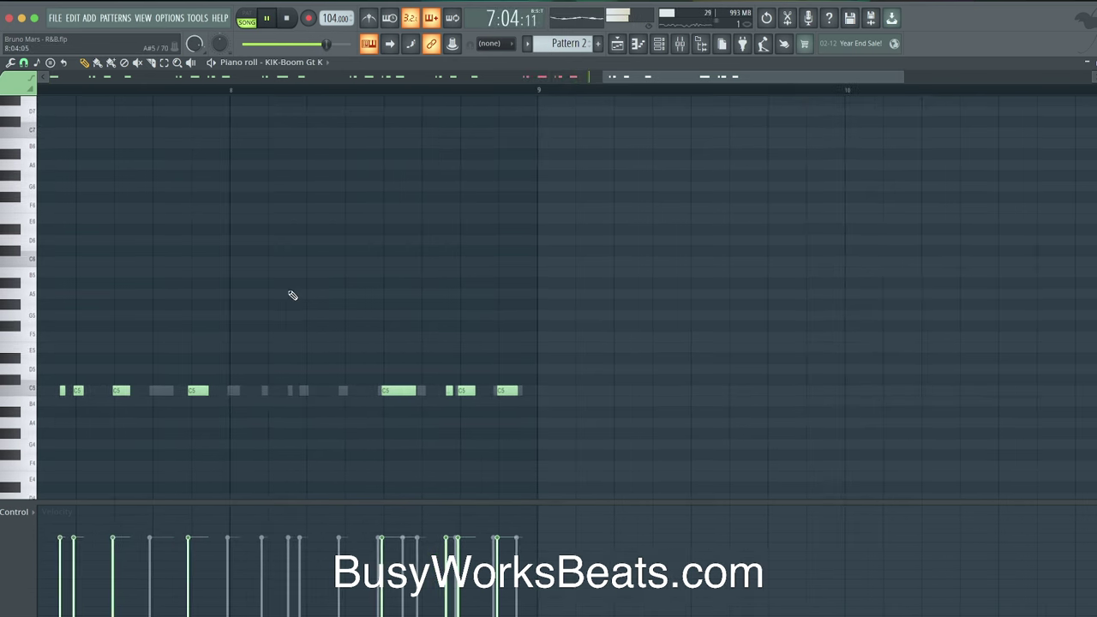
Try removing the KIK-Boom Gt K notes from the second half of bar 8, and undo the deletion.
scroll(288, 298, "down", 1)
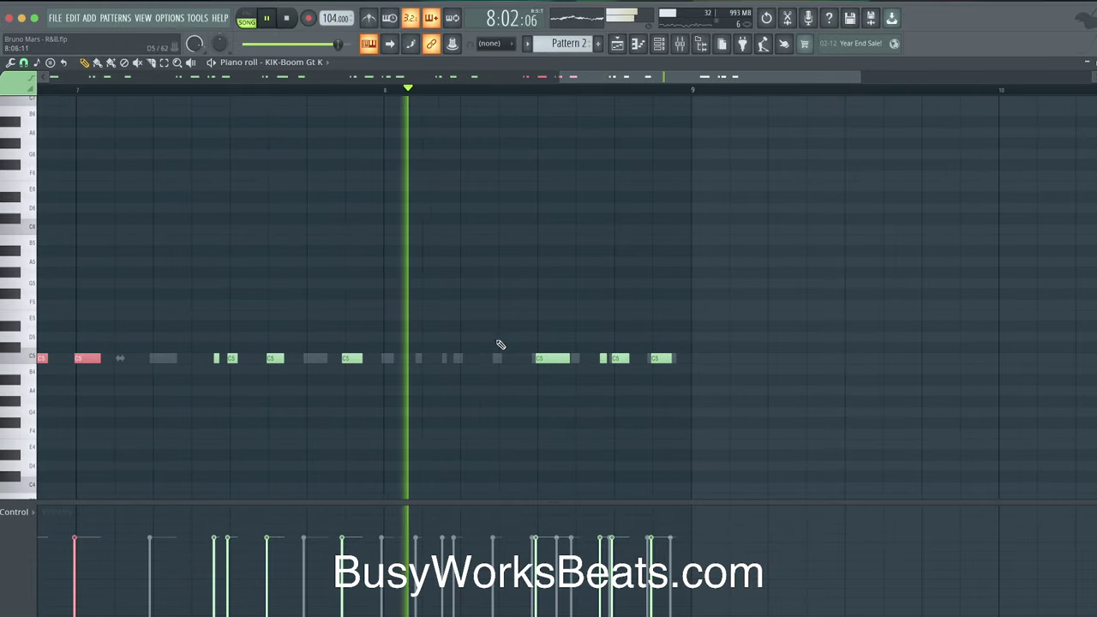
left_click_drag(525, 343, 666, 363)
key("Delete")
key("ctrl+s")
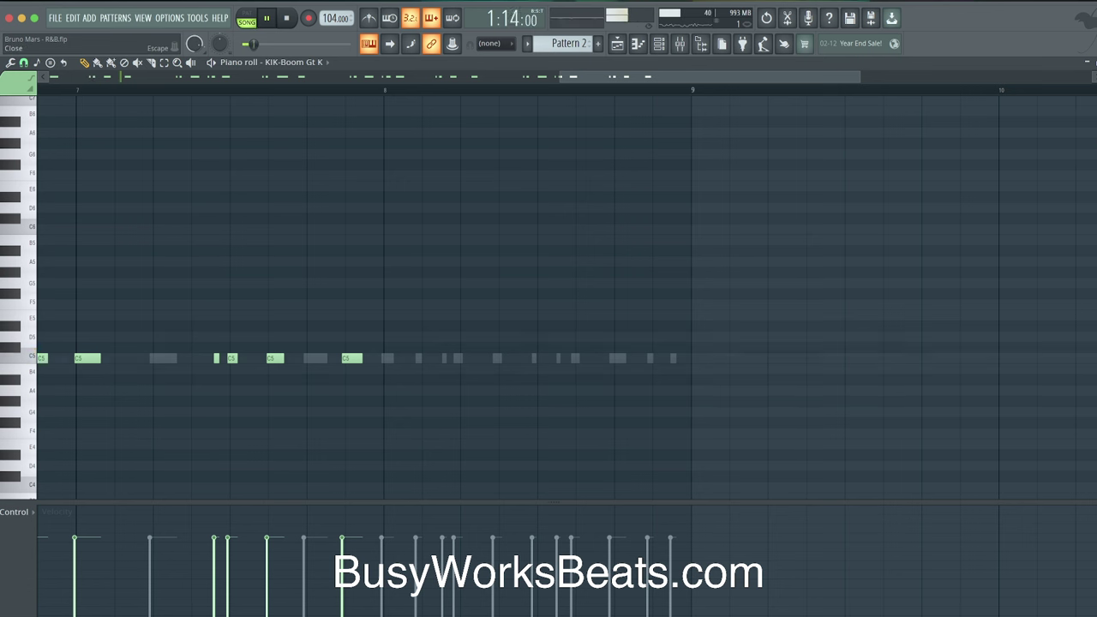
key("ctrl+z")
key("space")
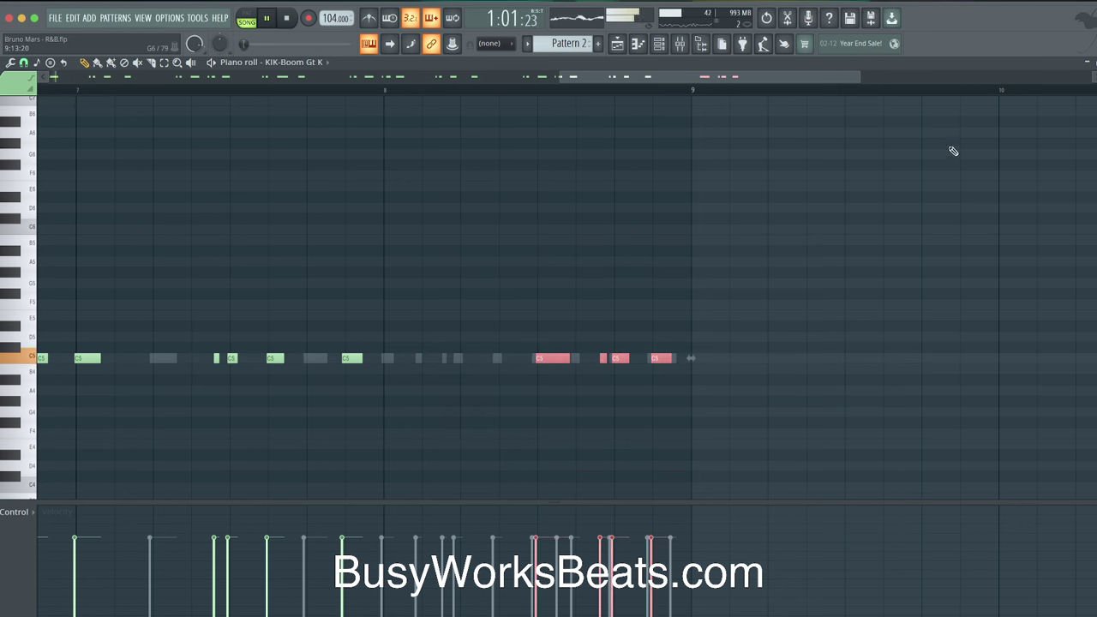
key("Escape")
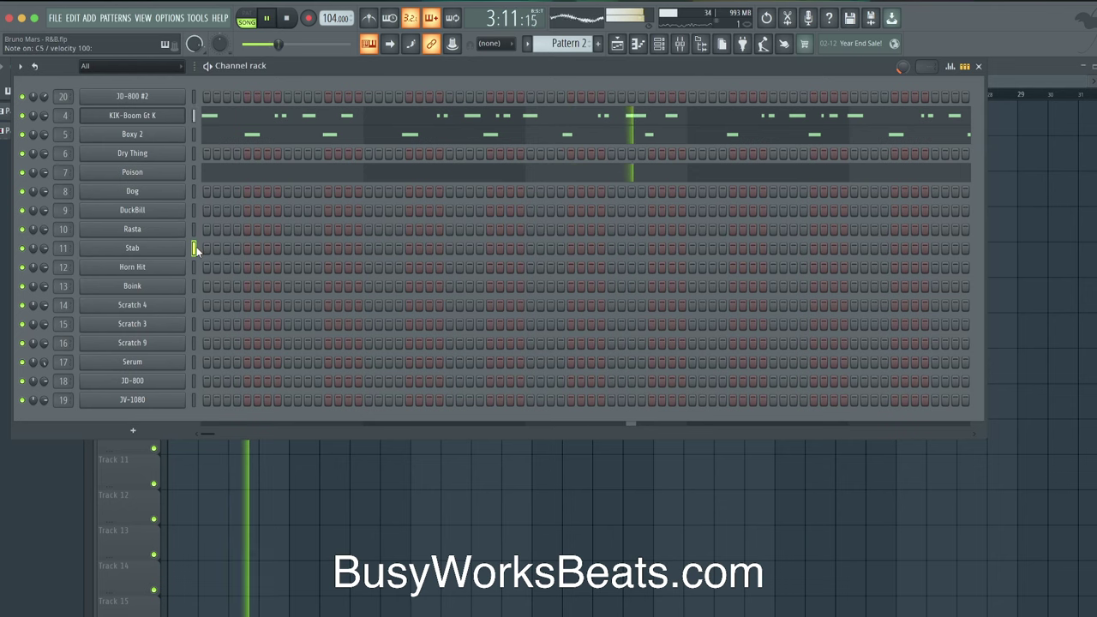
Play the beat while switching channels from Scratch 4 to JV-1080 to audition sounds over it.
key("space")
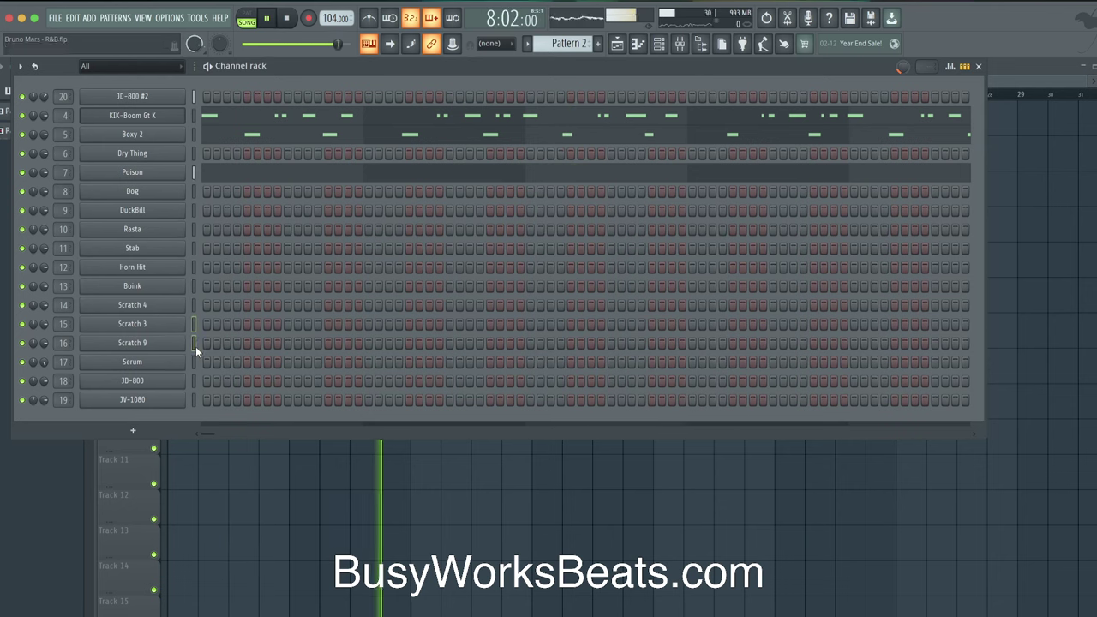
left_click(195, 305)
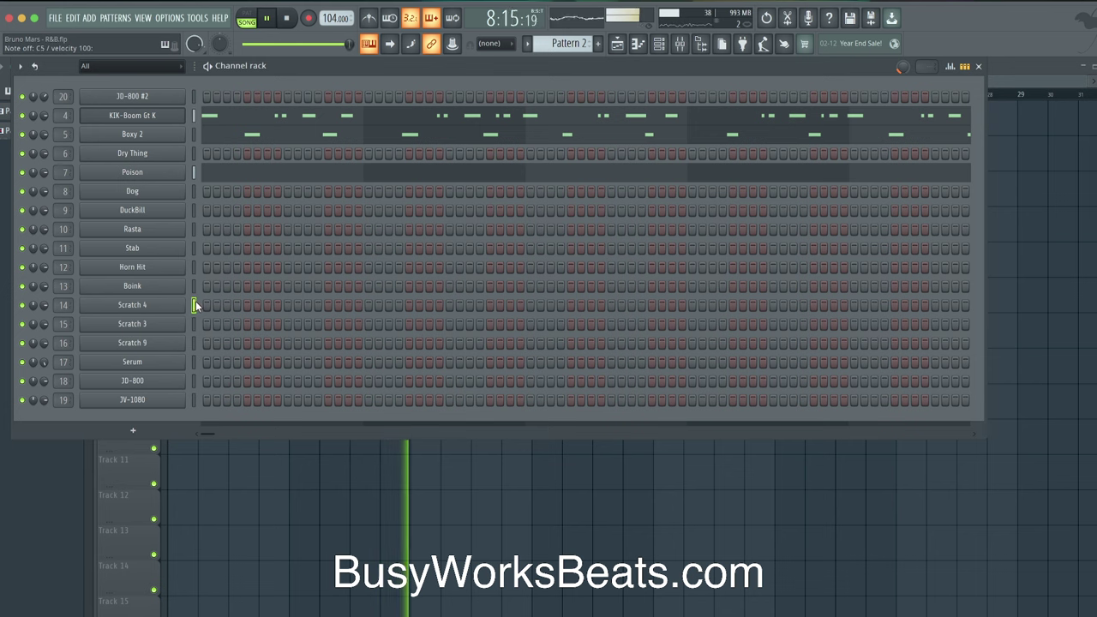
left_click(195, 399)
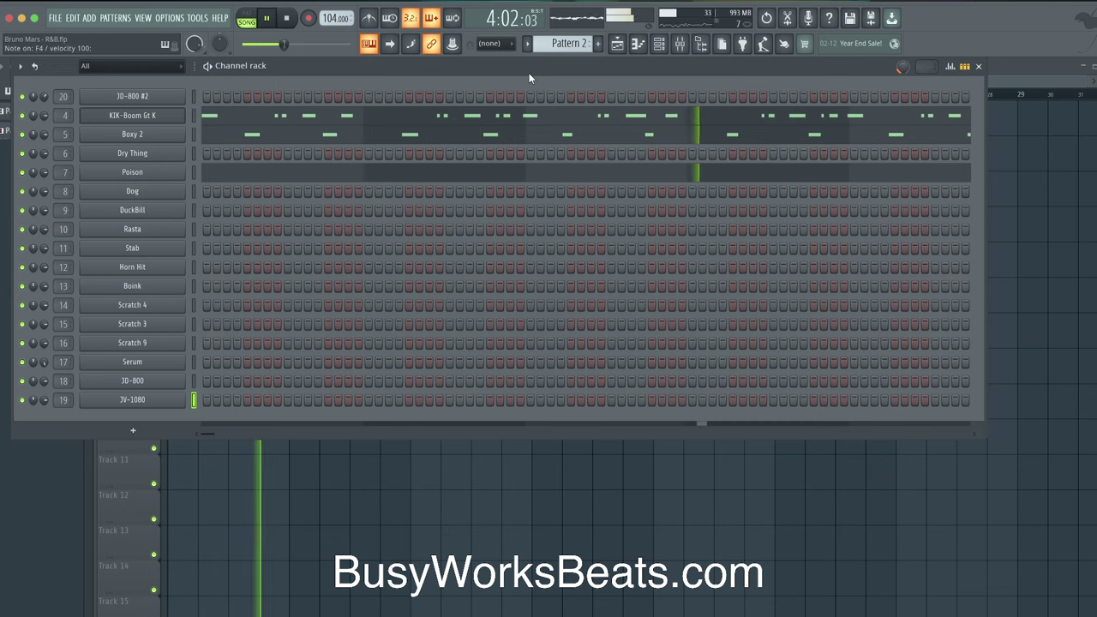
Arm recording, switch to Pattern 3, and record a JV-1080 part over the eight-bar beat.
left_click(313, 36)
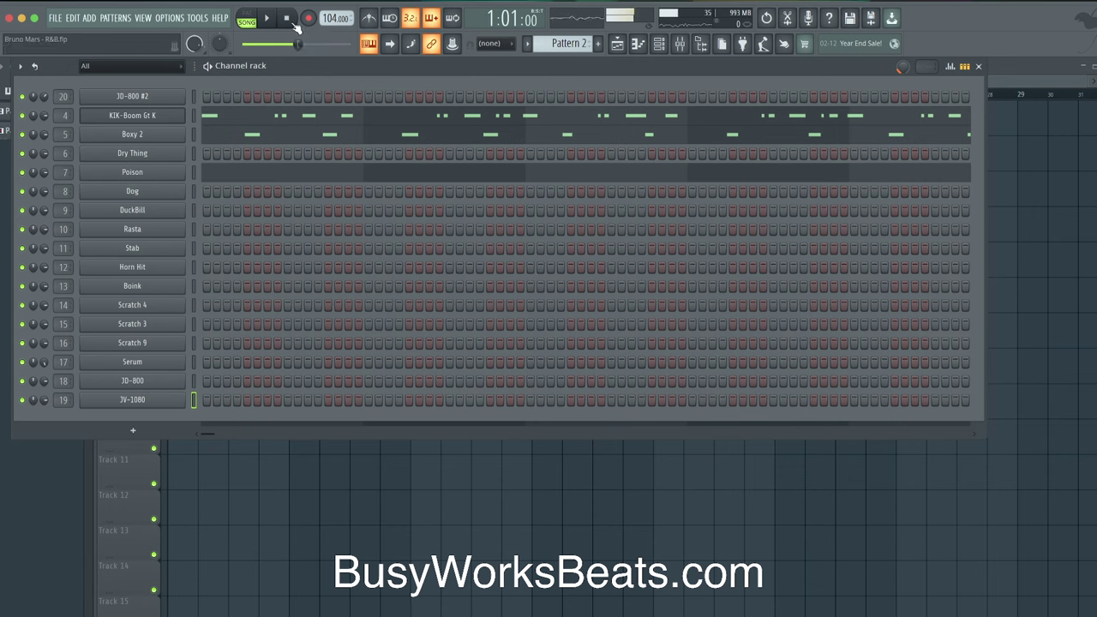
left_click(309, 21)
left_click(543, 401)
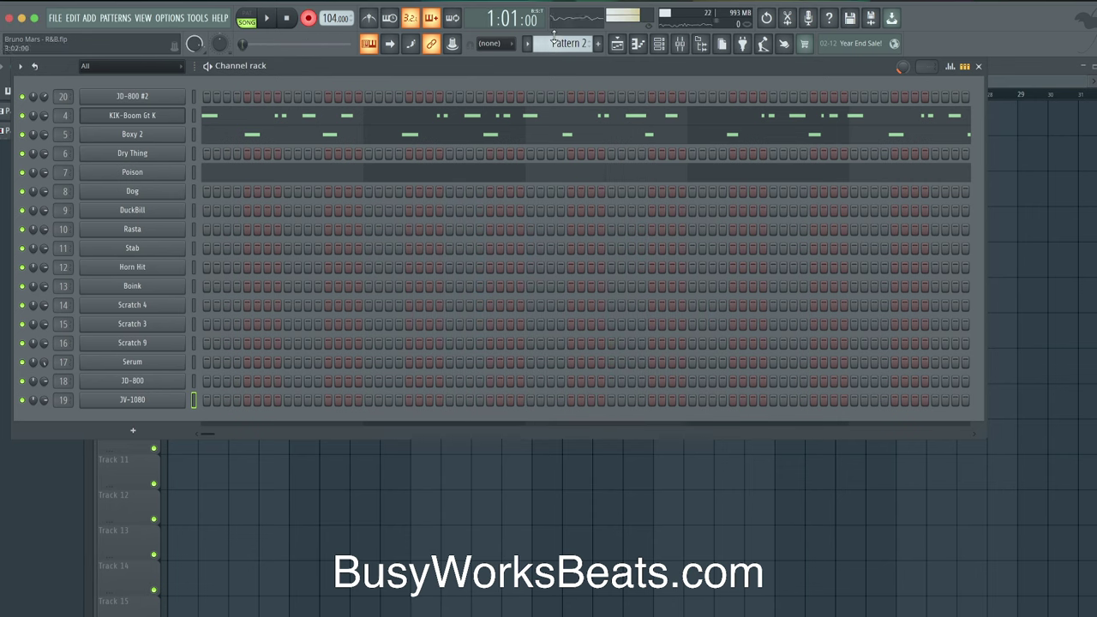
scroll(565, 45, "down", 1)
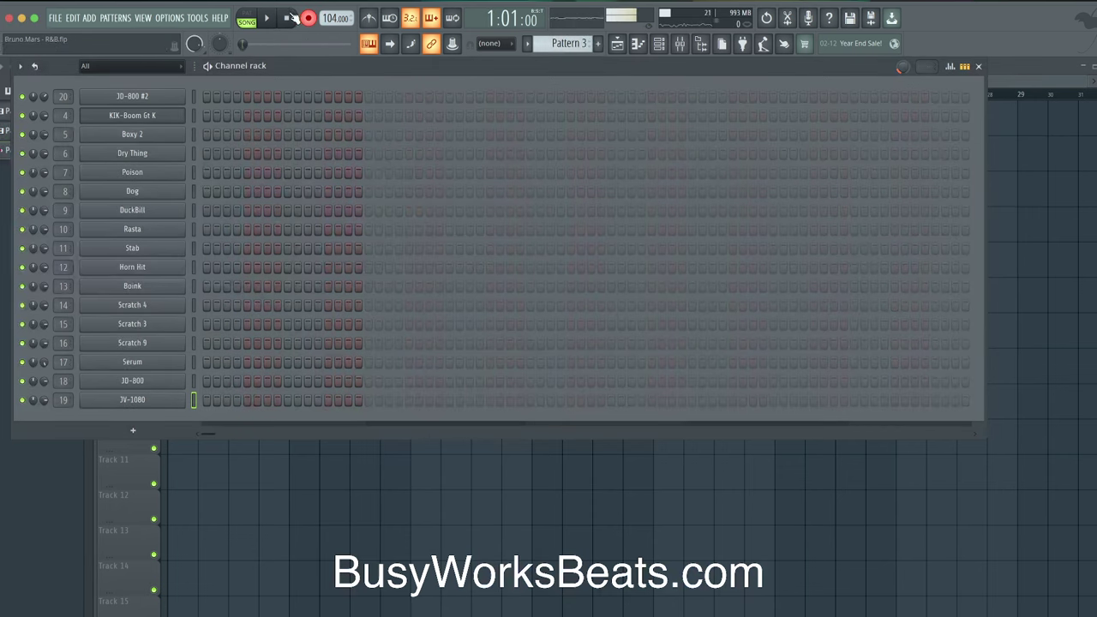
key("F6")
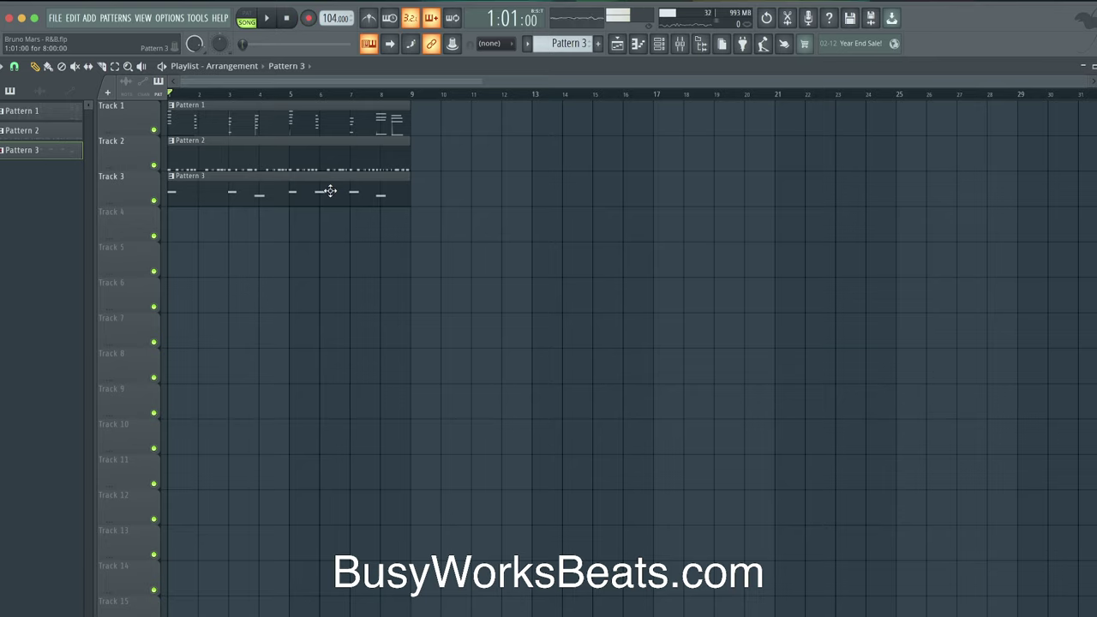
Move the last JV-1080 note in Pattern 3, just before bar 8, to A4 and play it back from bar 7.
double_click(330, 190)
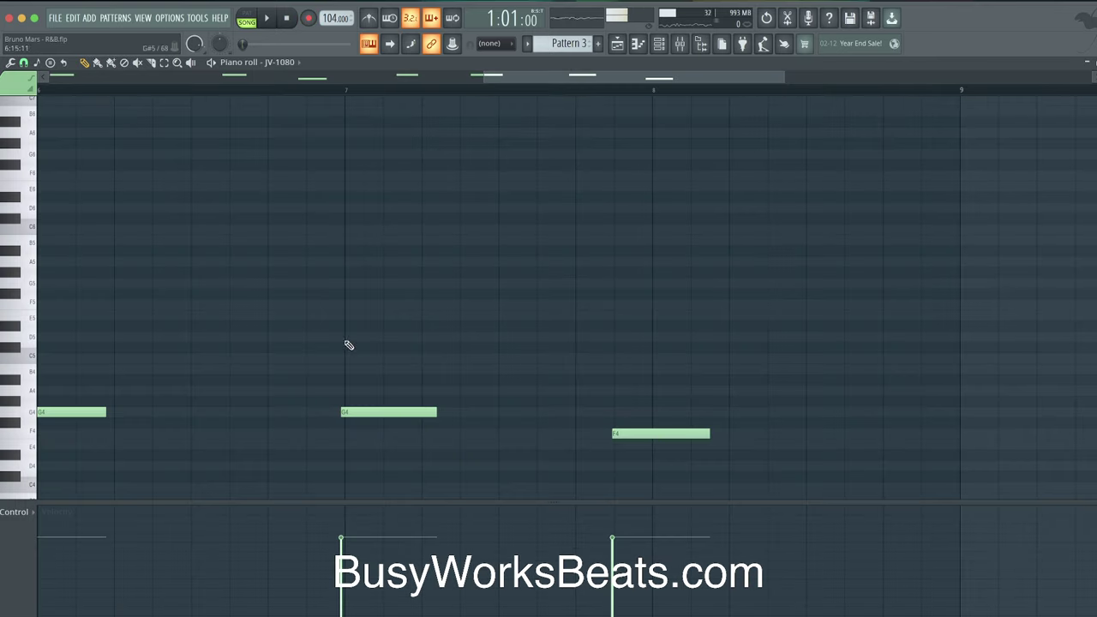
left_click_drag(623, 423, 623, 390)
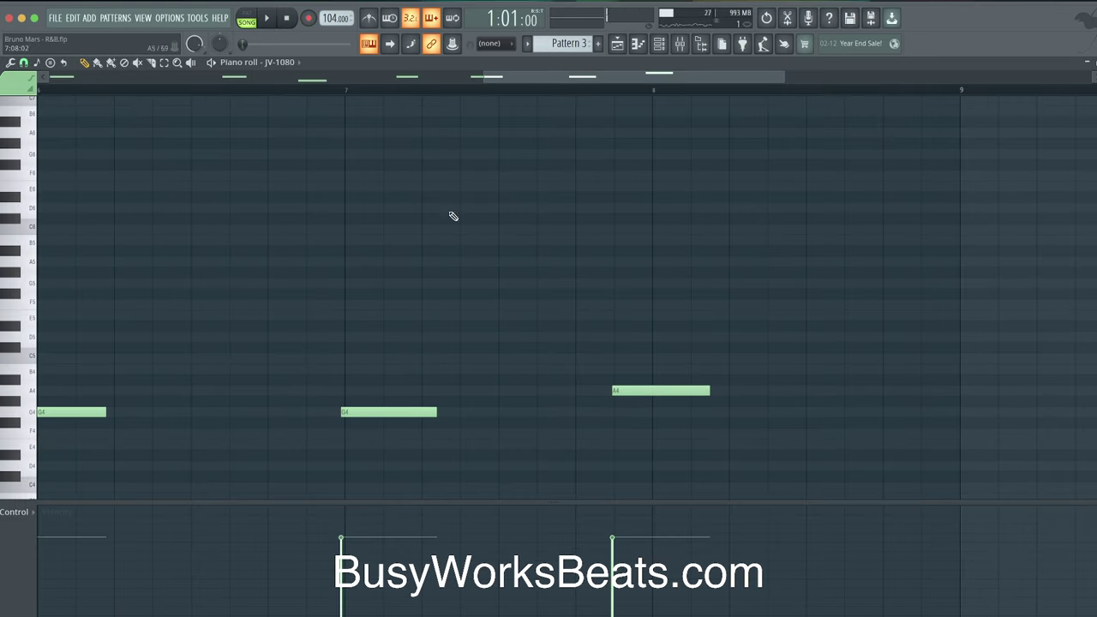
left_click(352, 91)
key("space")
scroll(380, 259, "down", 2)
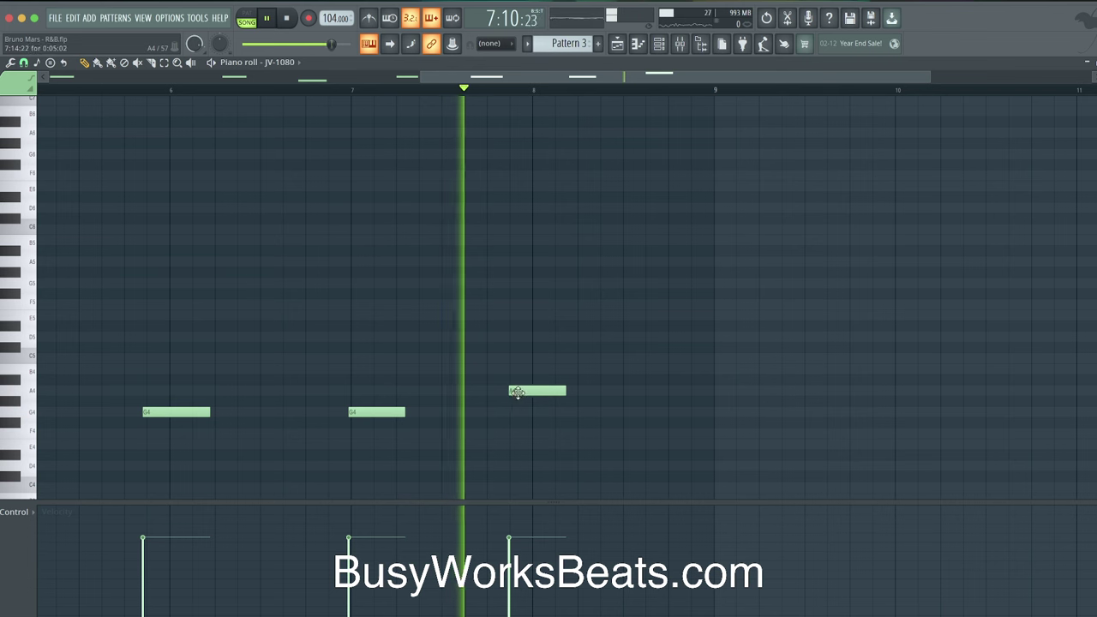
mouse_move(515, 394)
left_mouse_down()
mouse_move(521, 379)
mouse_move(515, 391)
left_mouse_up()
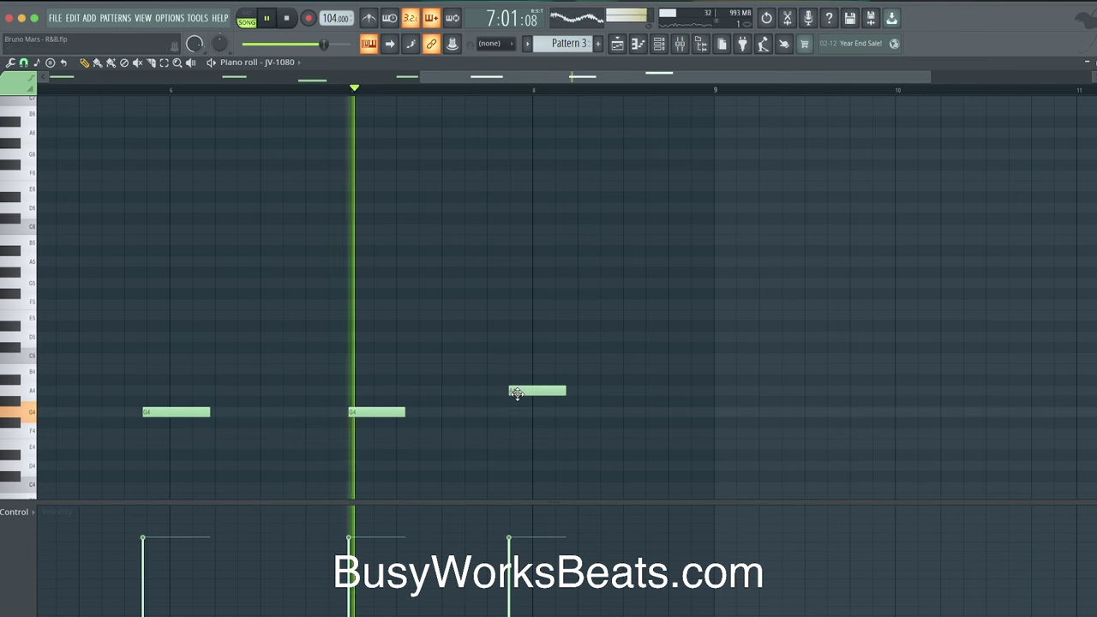
scroll(269, 297, "down", 2)
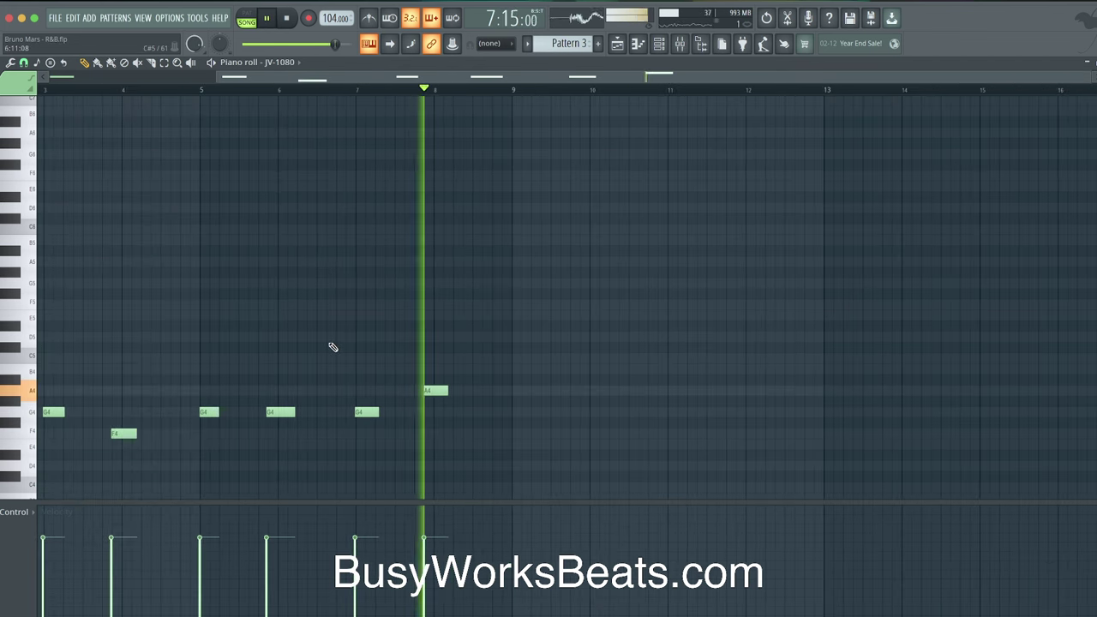
Delete the JV-1080 G4 note just before bar 6, along with a stray D#5 placed in bar 5.
scroll(220, 380, "up", 2)
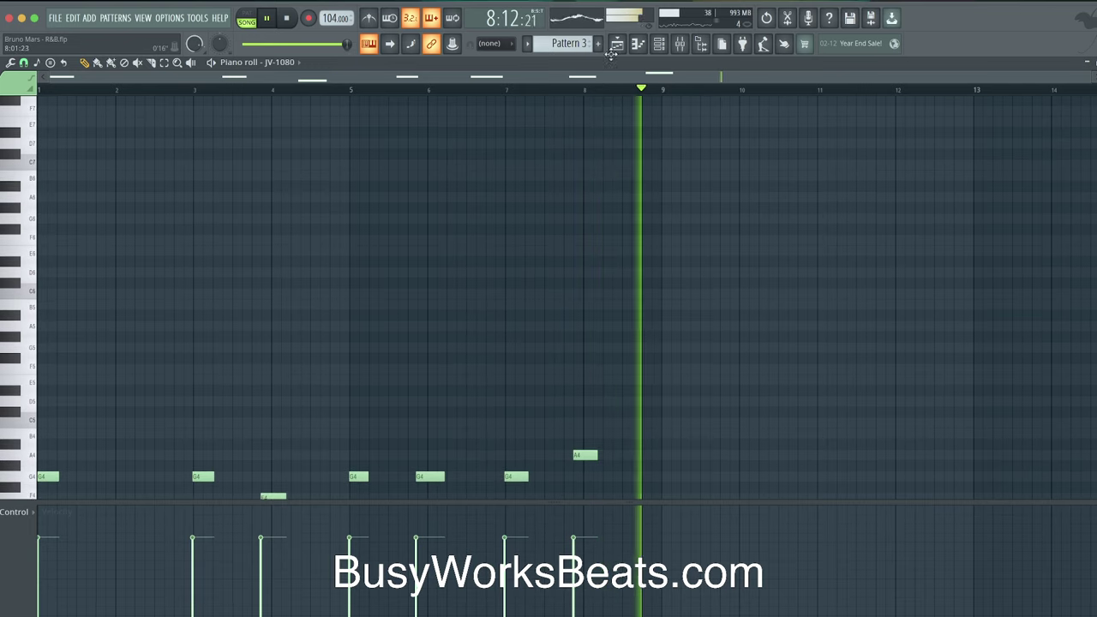
scroll(270, 294, "down", 2)
left_click(385, 358)
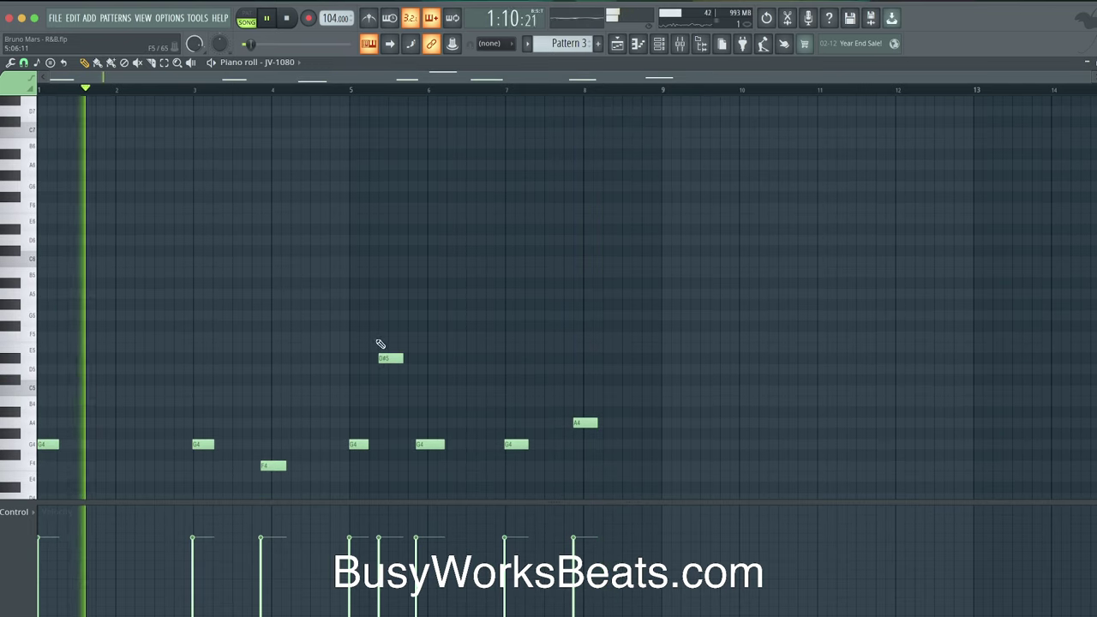
right_click(387, 358)
right_click(420, 443)
Stop playback and quantize the remaining JV-1080 notes in Pattern 3.
key("space")
key("alt+q")
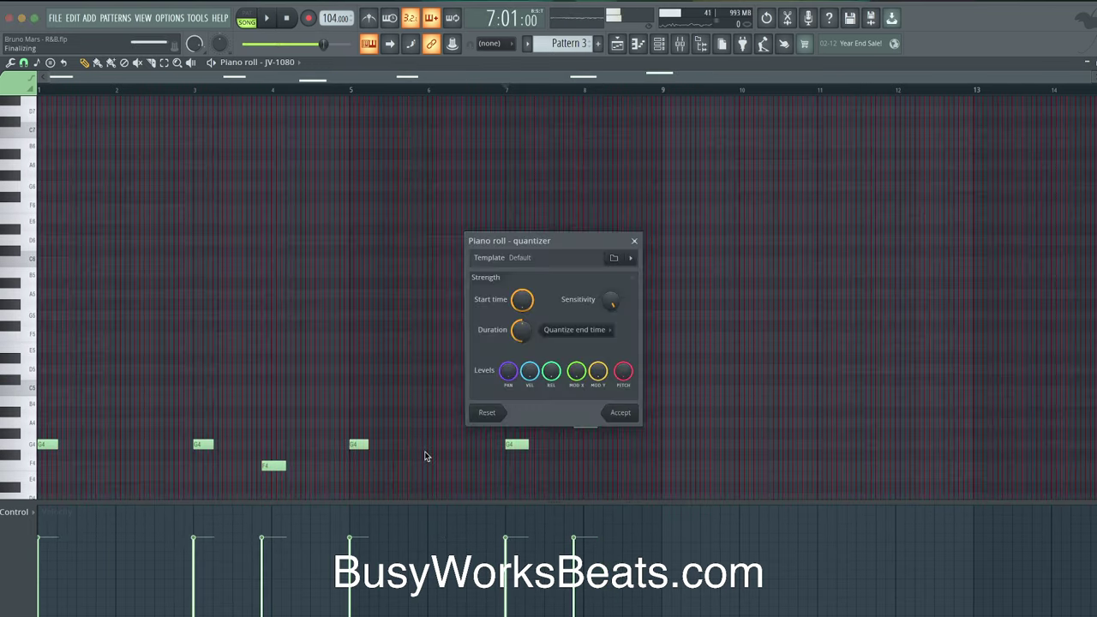
key("Escape")
Switch to Pattern 2 and open its KIK-Boom Gt K notes in the piano roll.
left_click(659, 44)
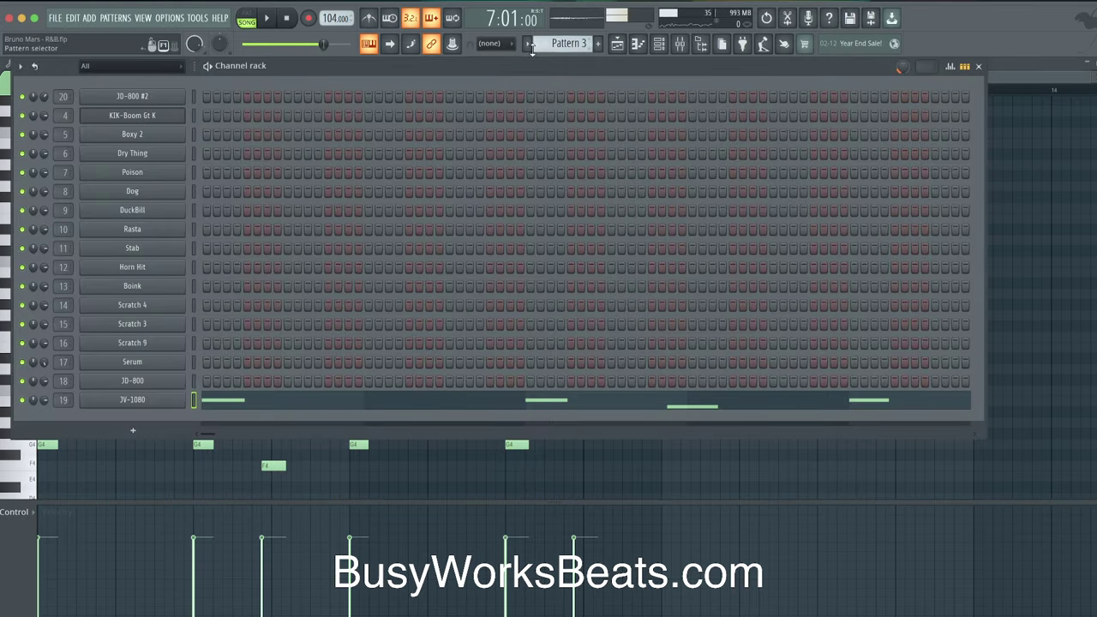
scroll(550, 45, "up", 2)
scroll(565, 43, "down", 1)
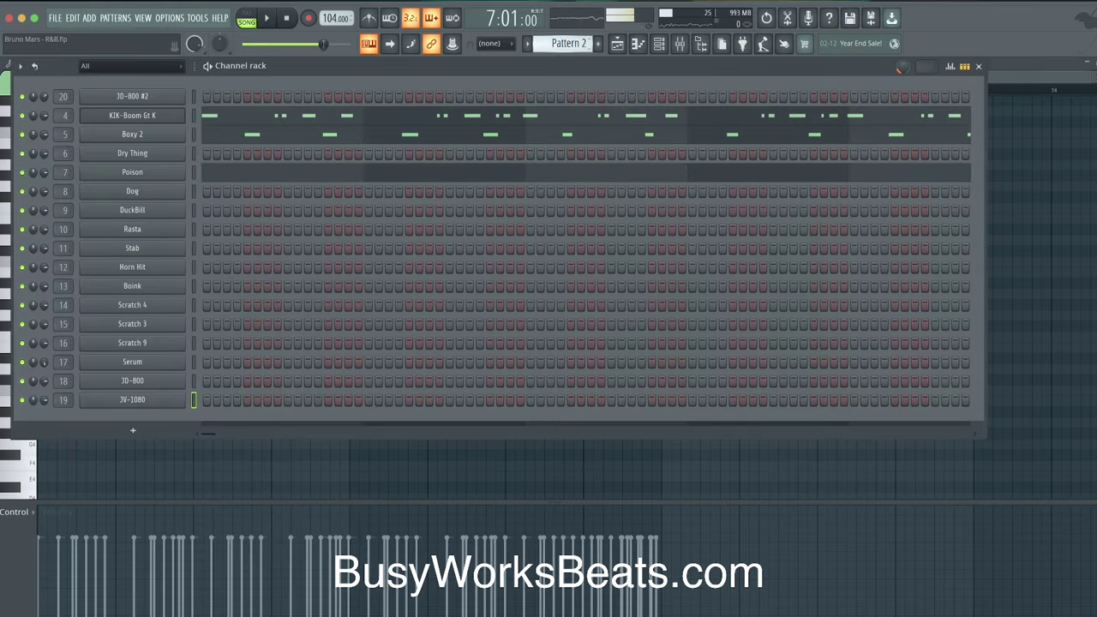
left_click(489, 119)
Try quantizing the KIK-Boom Gt K notes, listen from bar 7, and undo the quantize.
key("alt+r")
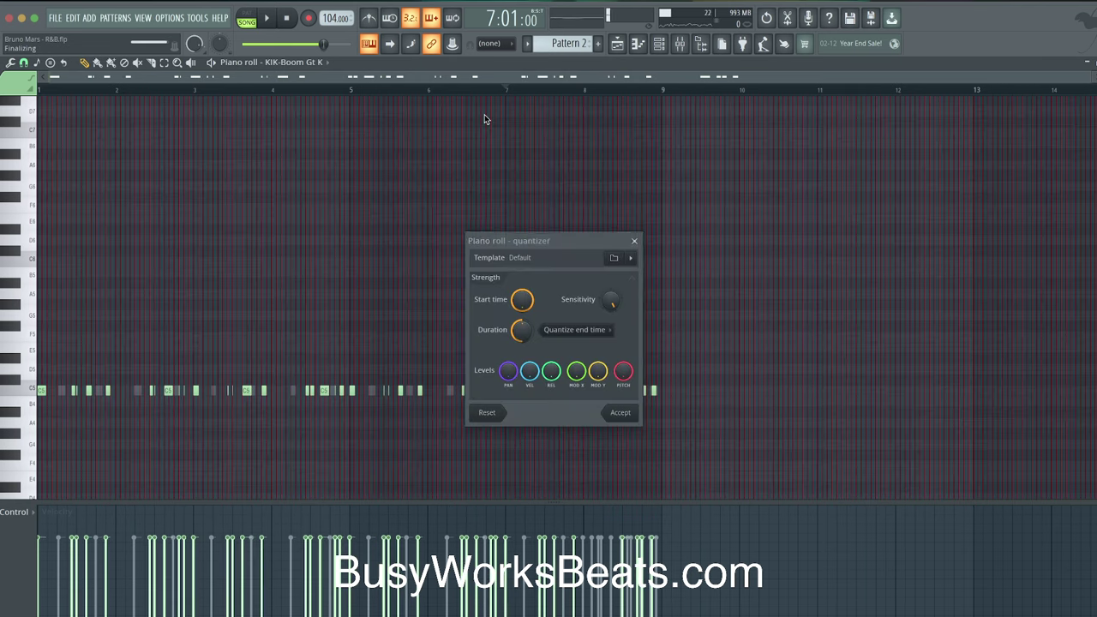
key("Escape")
key("space")
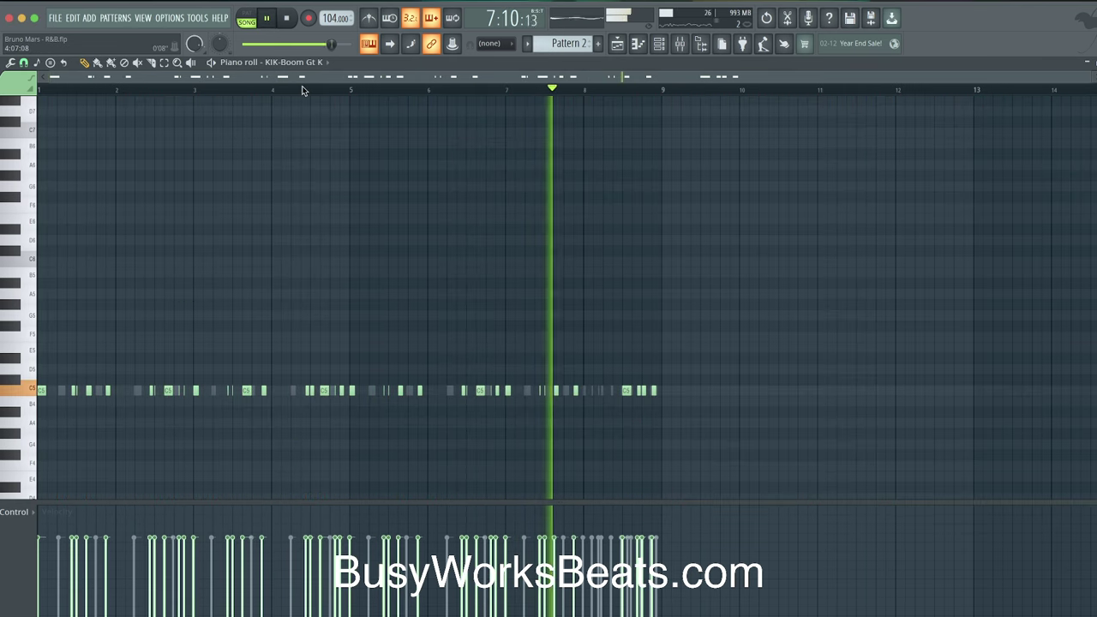
key("space")
key("ctrl+z")
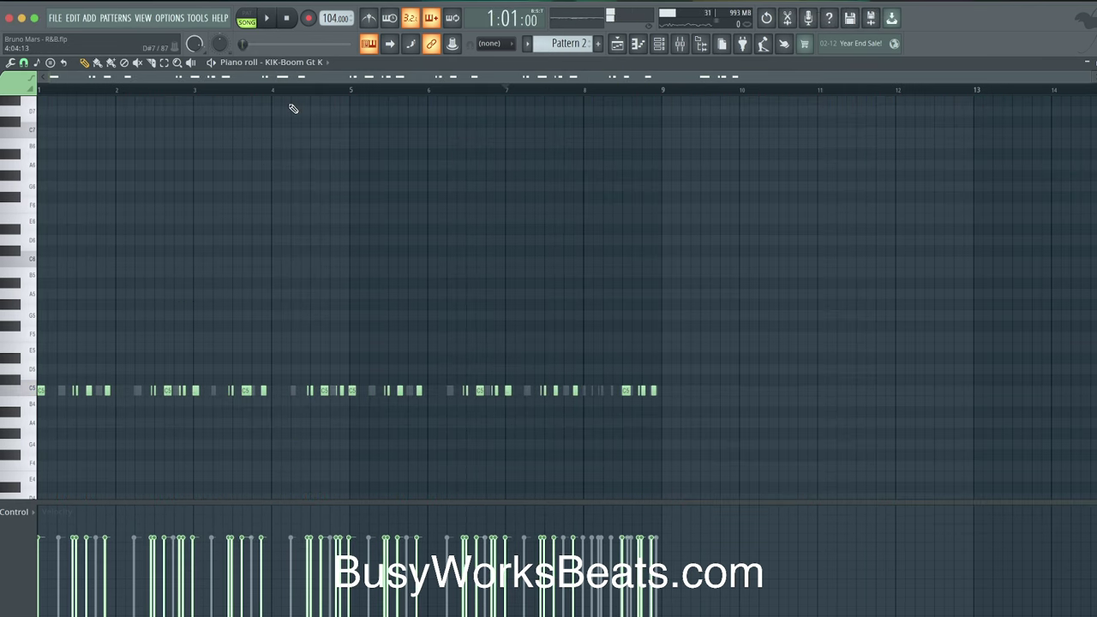
Try quantizing the KIK-Boom Gt K notes with the start time strength reduced to 53%, and preview the result in playback.
key("alt+q")
left_click(564, 326)
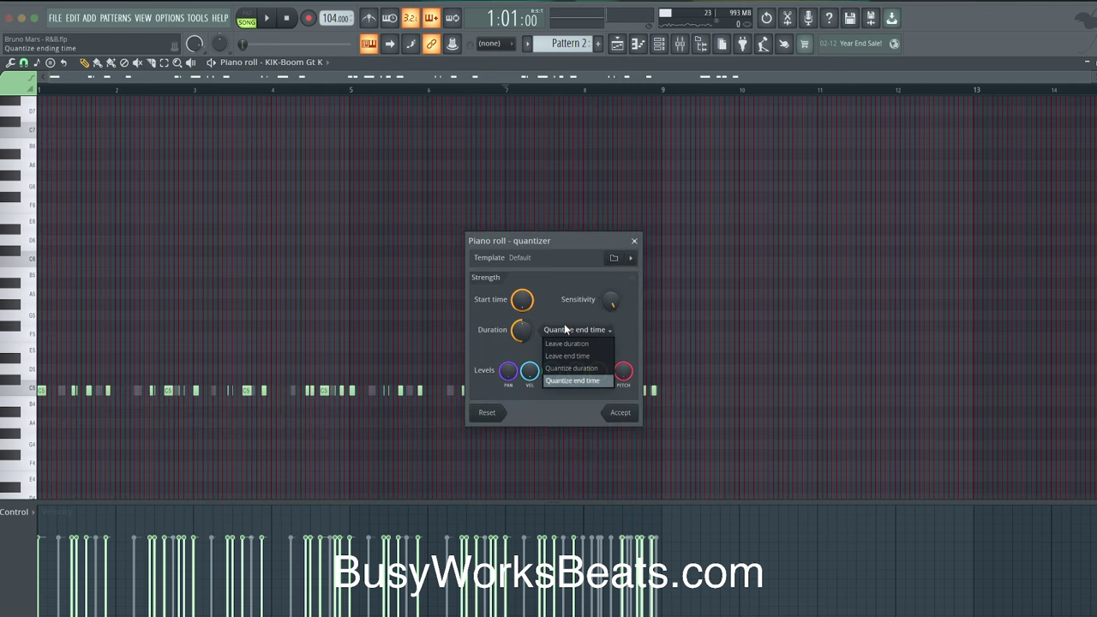
left_click(564, 323)
left_click_drag(521, 299, 522, 334)
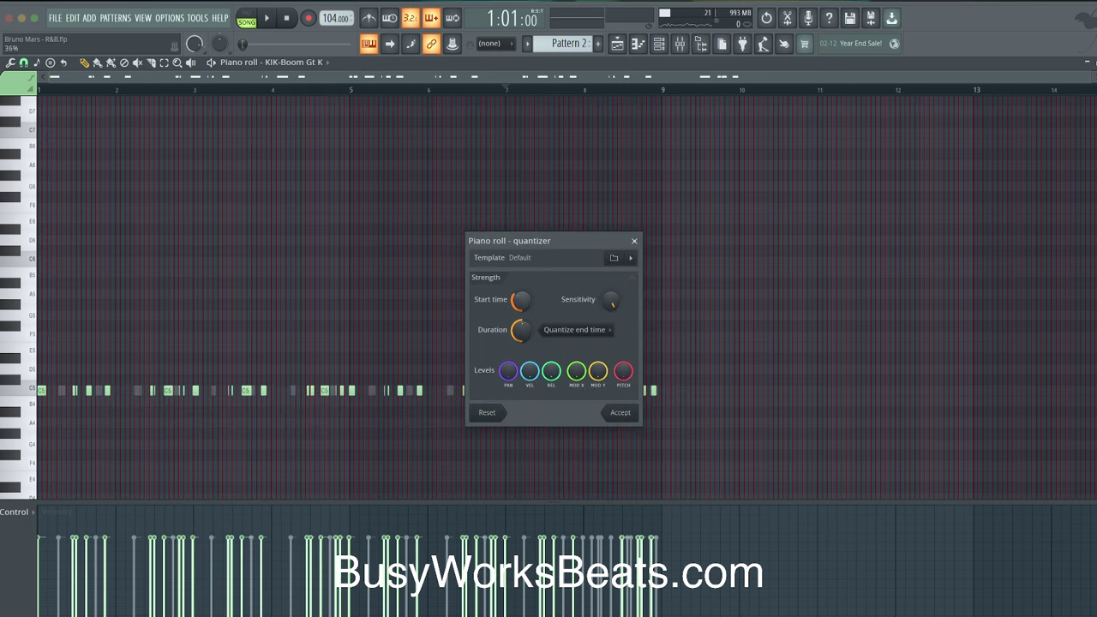
key("space")
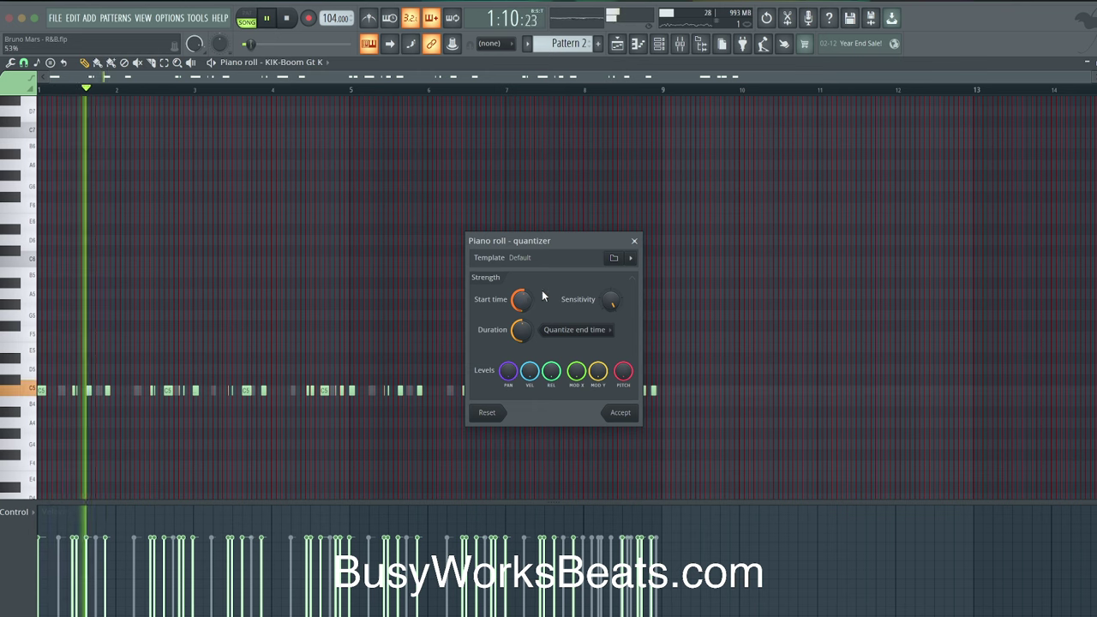
left_click(634, 242)
key("space")
Set the piano roll snap to 1/2 step, quantize the KIK-Boom Gt K notes to it, and play the result briefly.
scroll(183, 201, "up", 3)
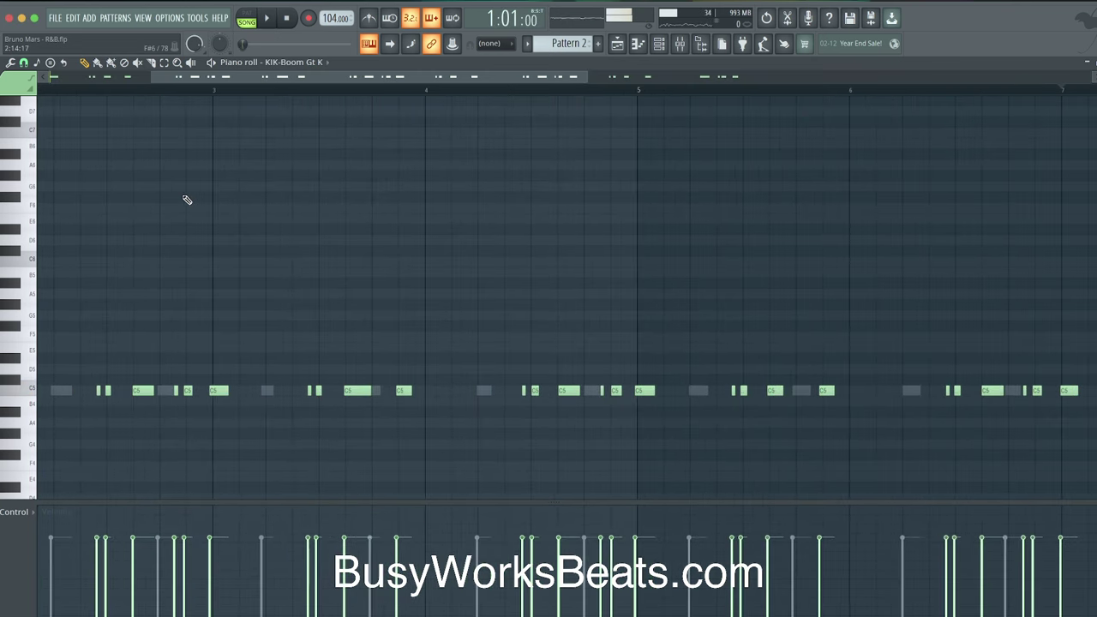
left_click(25, 64)
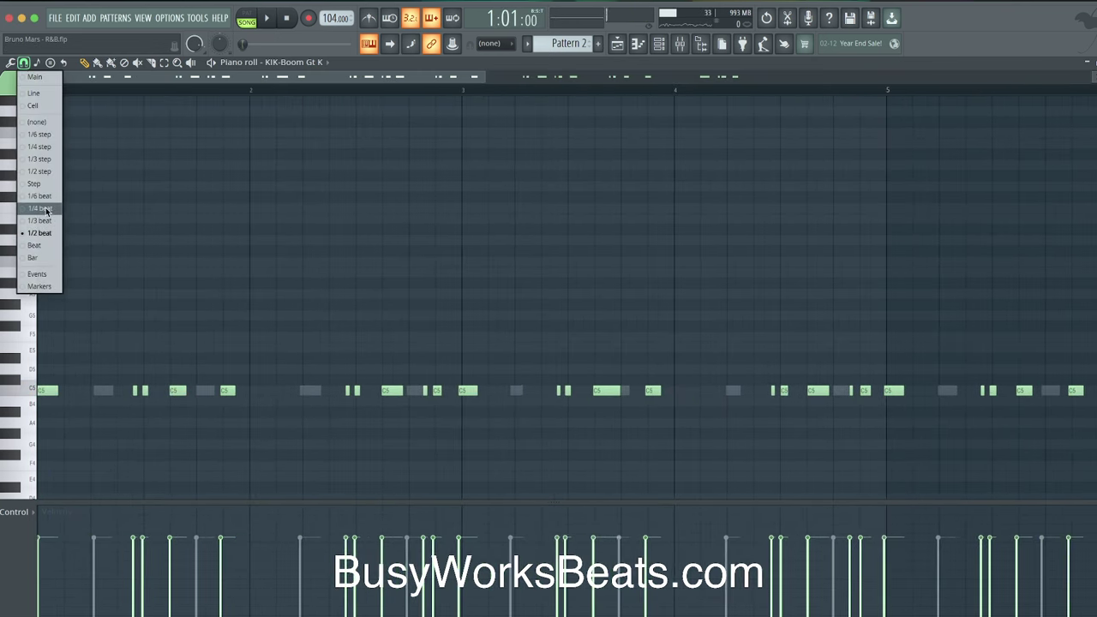
left_click(47, 175)
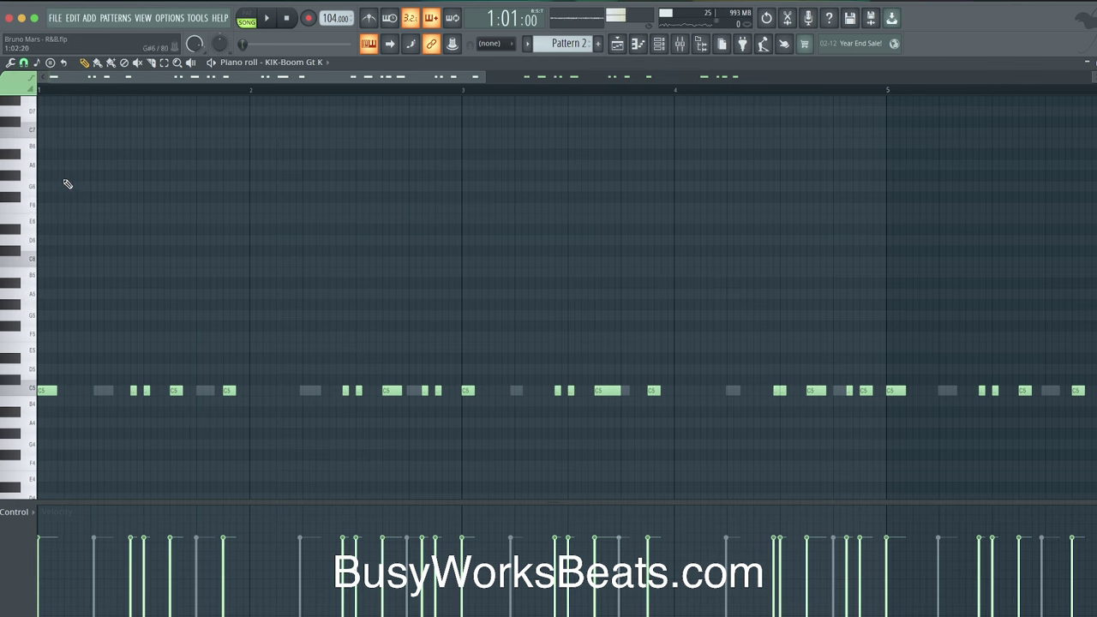
key("space")
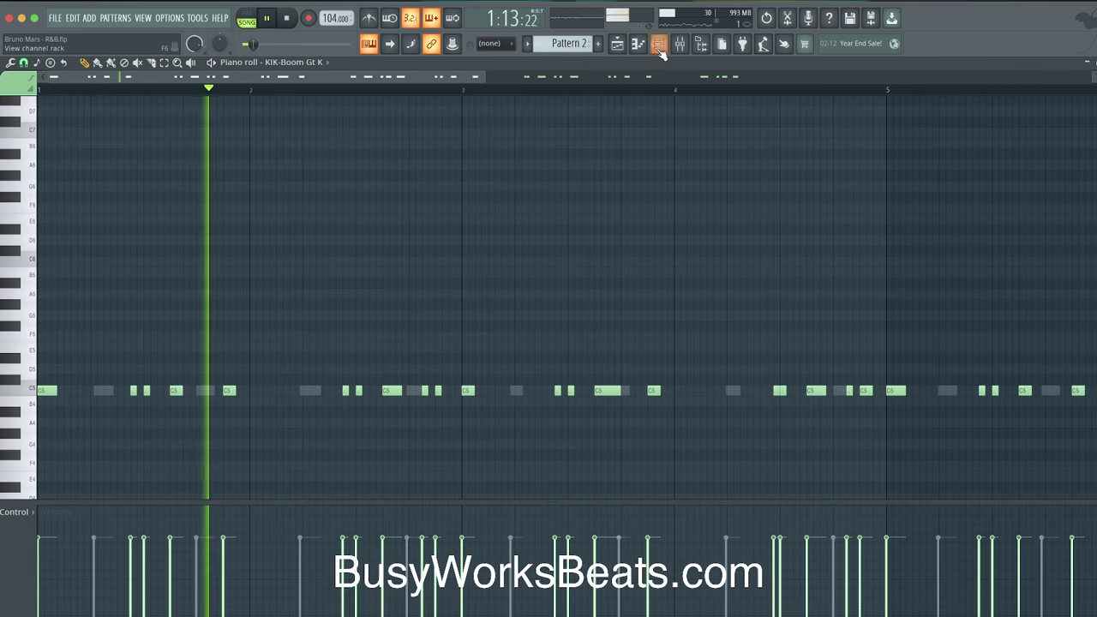
key("space")
Open the Boxy 2 notes of Pattern 2, set the snap to 1/2 beat, and quantize them while the beat plays.
key("F6")
key("space")
scroll(902, 68, "up", 10)
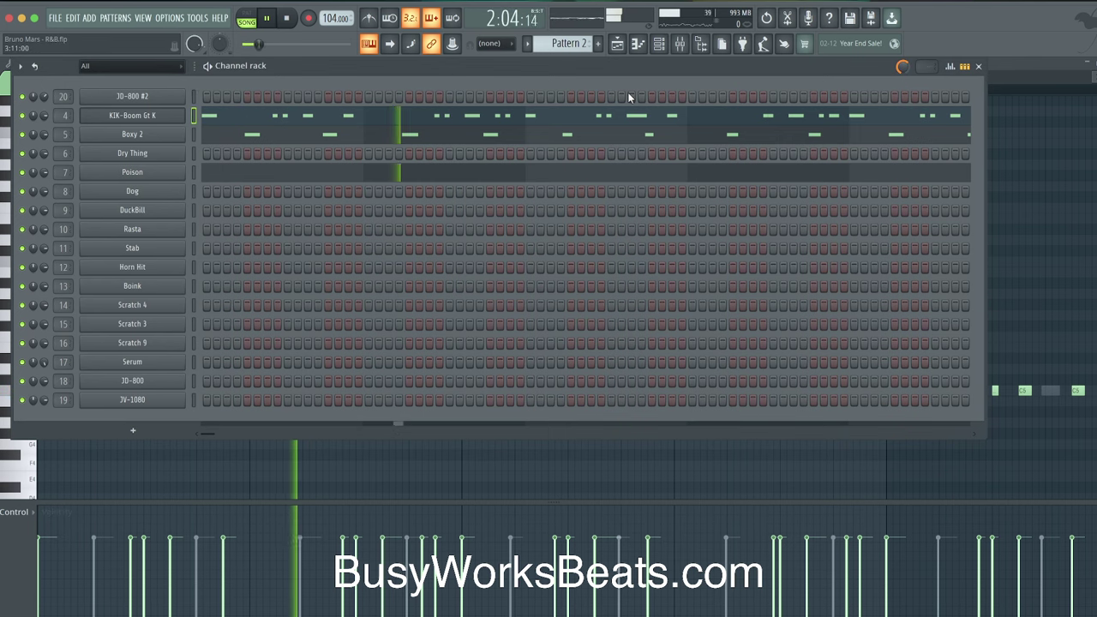
key("F6")
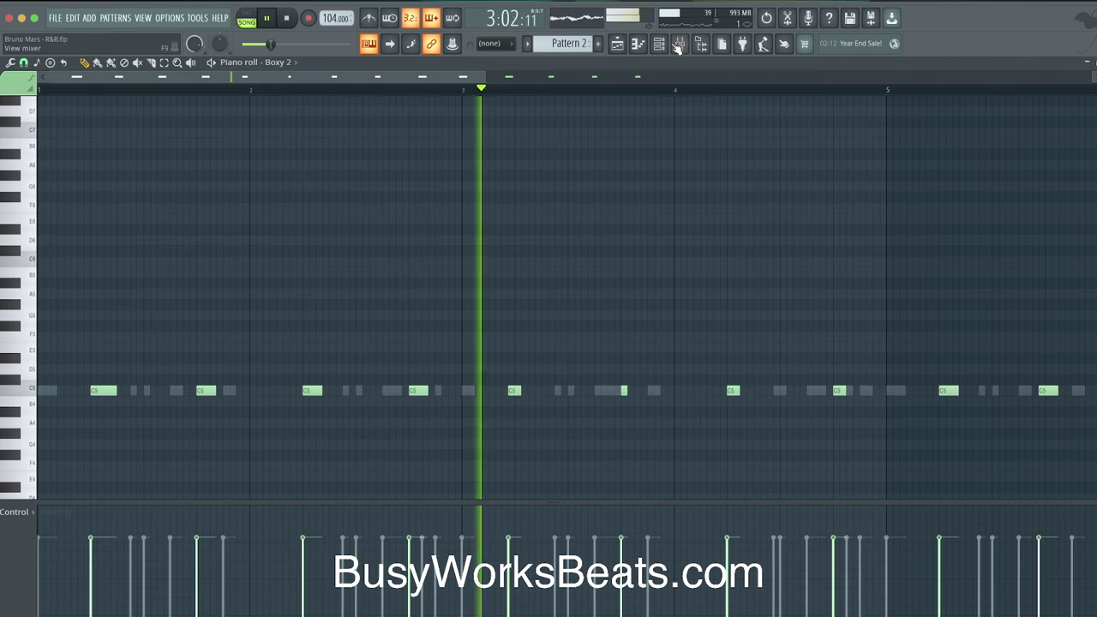
left_click(514, 390)
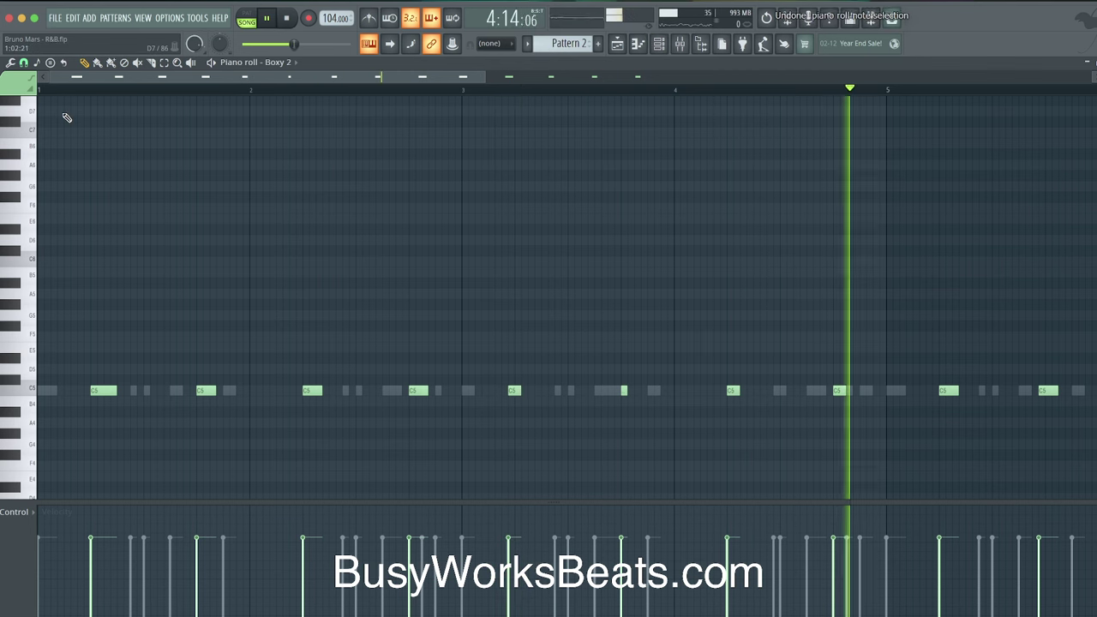
left_click(24, 63)
left_click(43, 232)
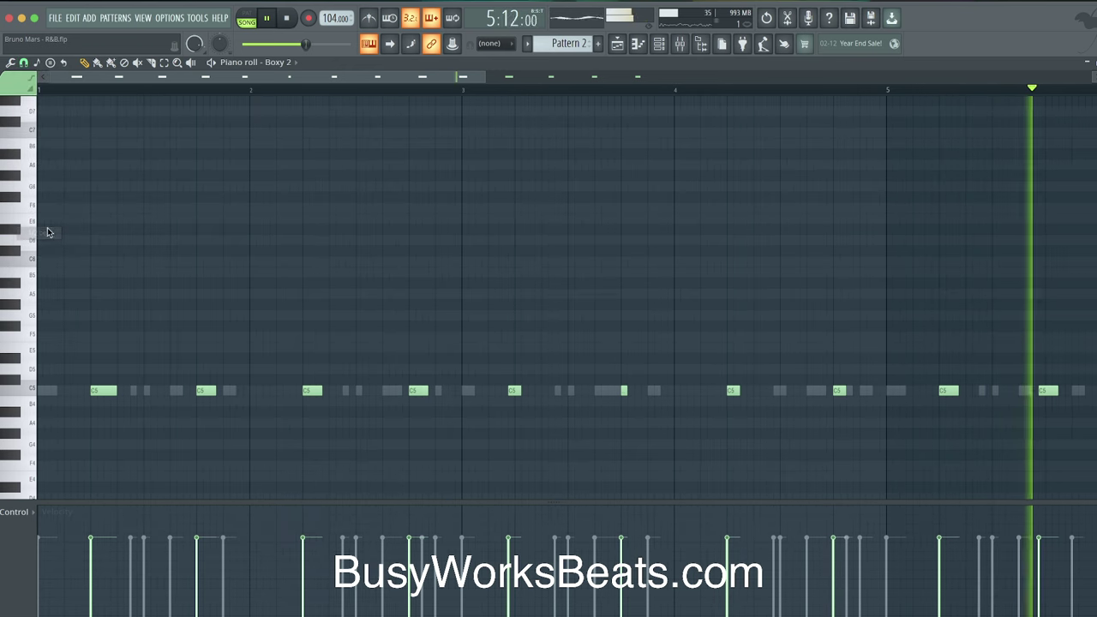
scroll(361, 248, "down", 3)
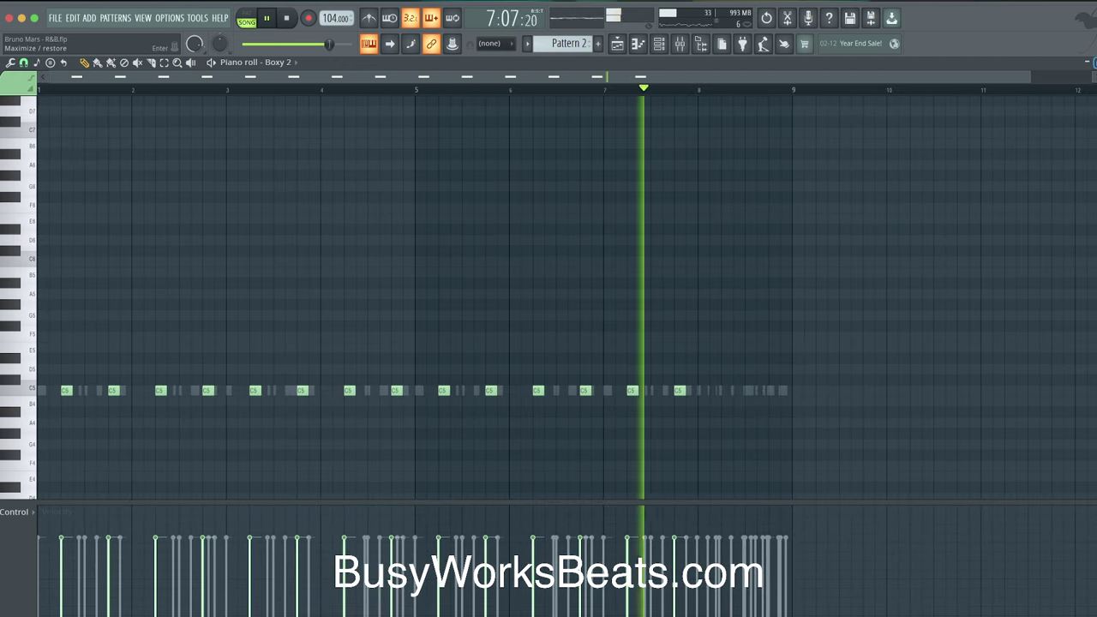
Open the KIK-Boom Gt K notes of Pattern 2 from the channel rack and play them around bar 4.
key("F6")
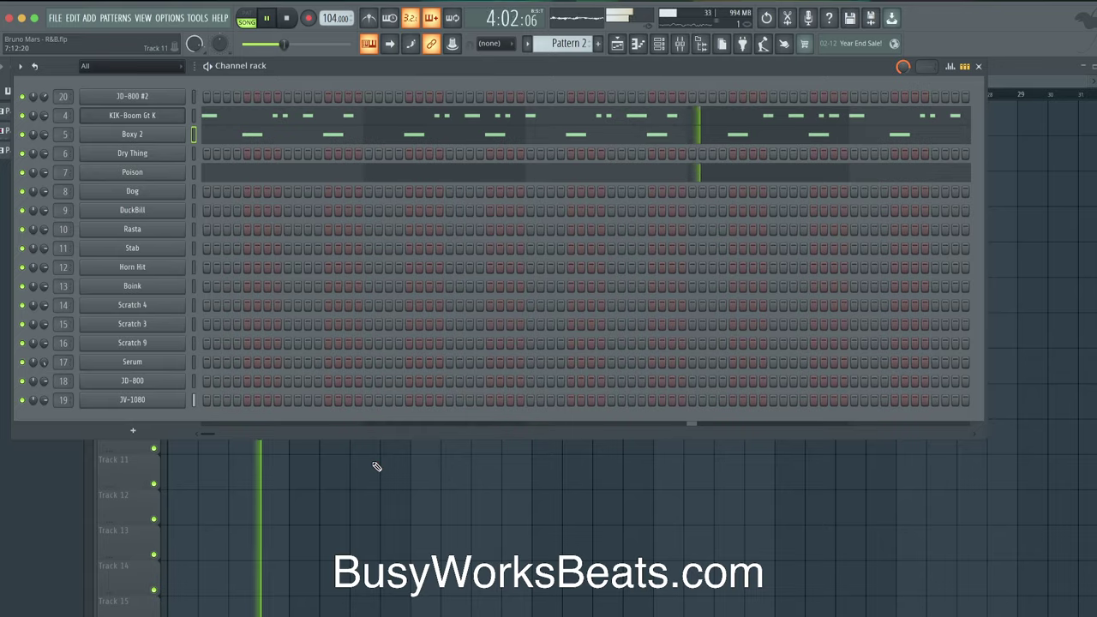
key("F6")
left_click(669, 50)
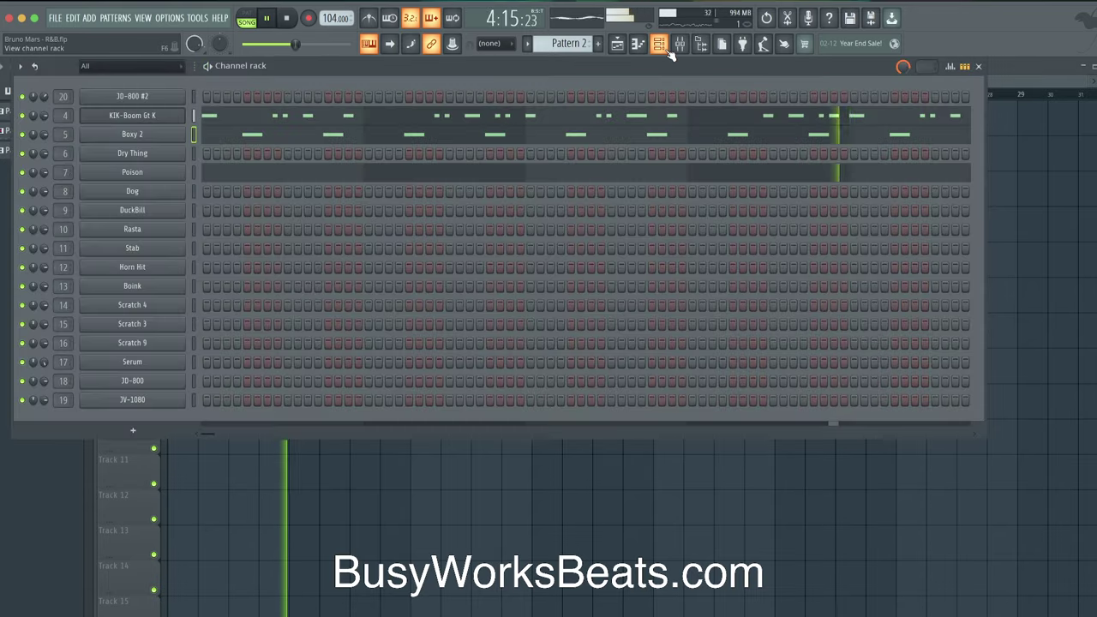
left_click(603, 116)
key("space")
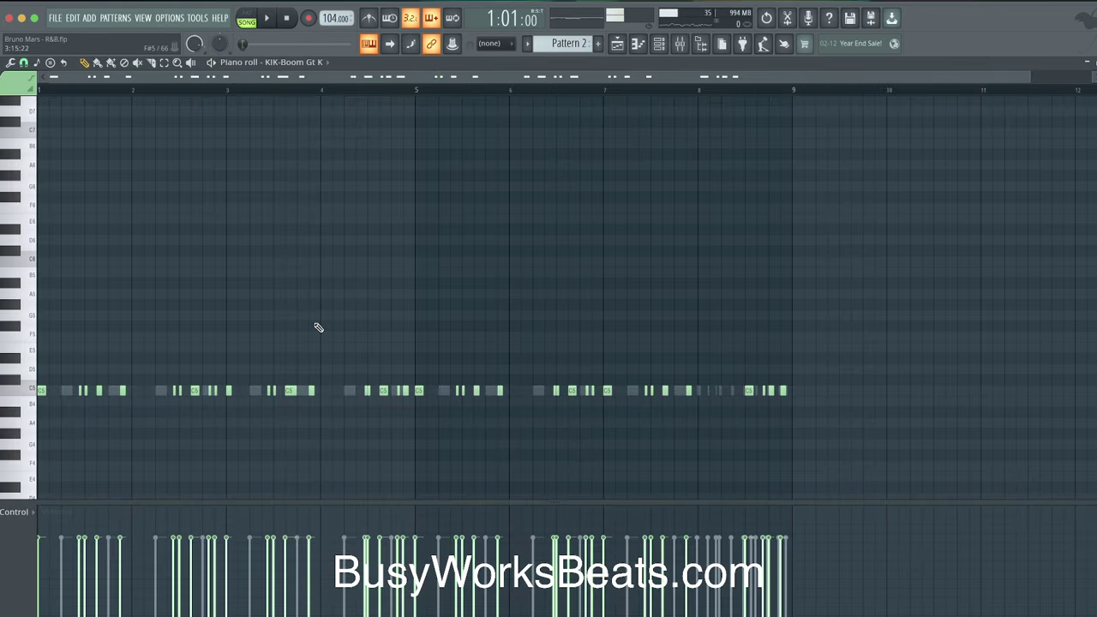
scroll(316, 328, "up", 3)
key("space")
scroll(372, 226, "up", 2)
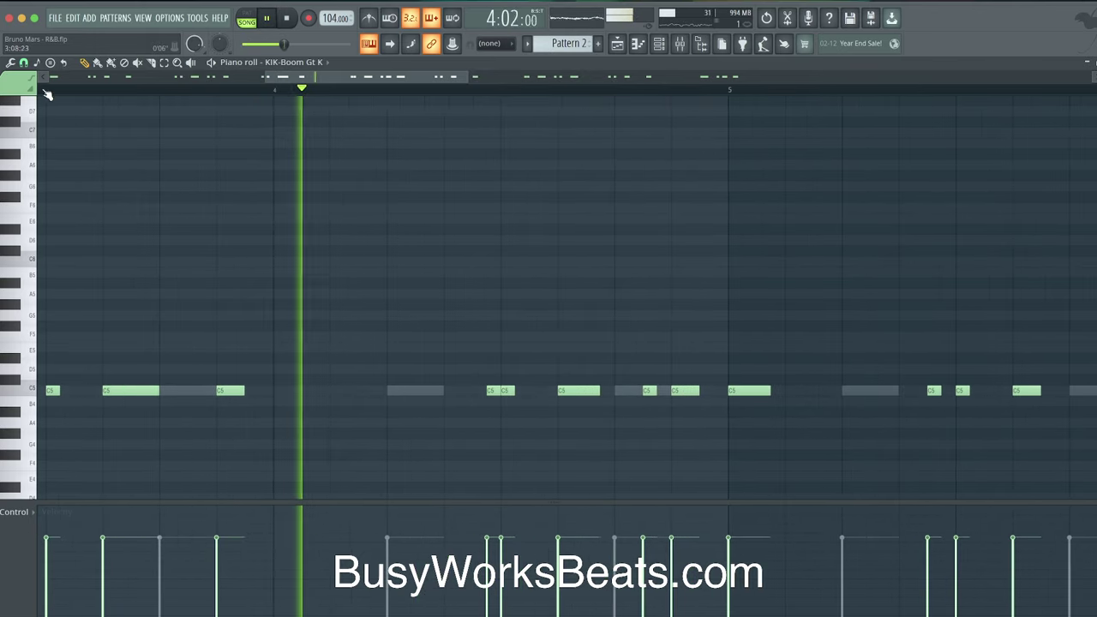
Set the snap to 1/4 beat and try shifting the second of the two adjacent short kick notes in bar 4.
left_click(24, 62)
left_click(35, 212)
key("space")
scroll(559, 403, "left", 3)
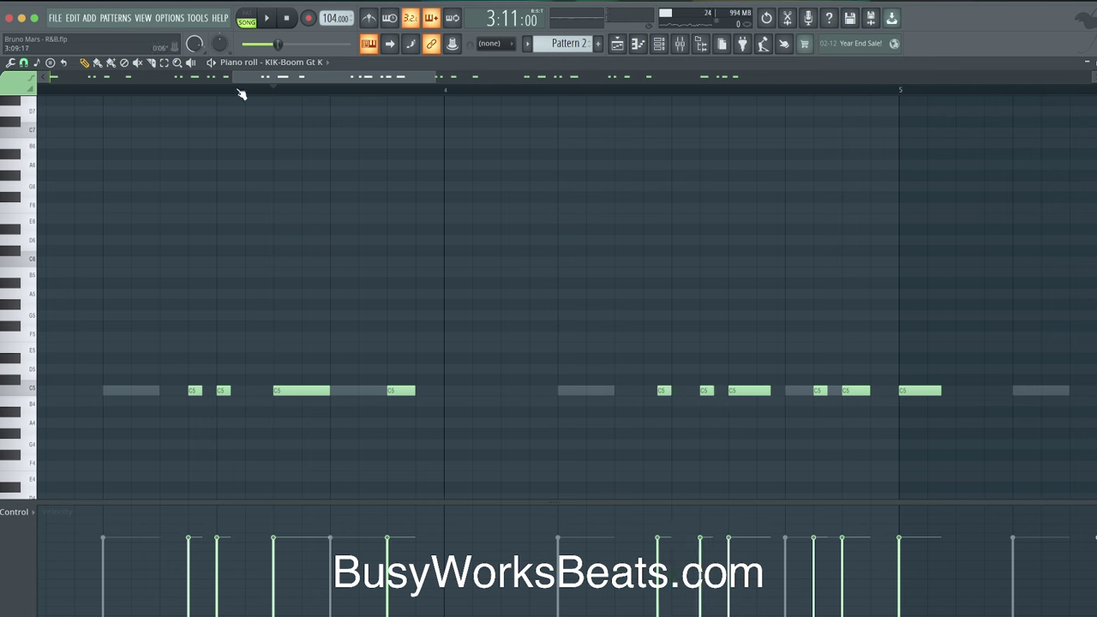
Set the snap to 1/2 step and move the pair of short kick notes in bar 4 to steps 8 and 9.
left_click(24, 63)
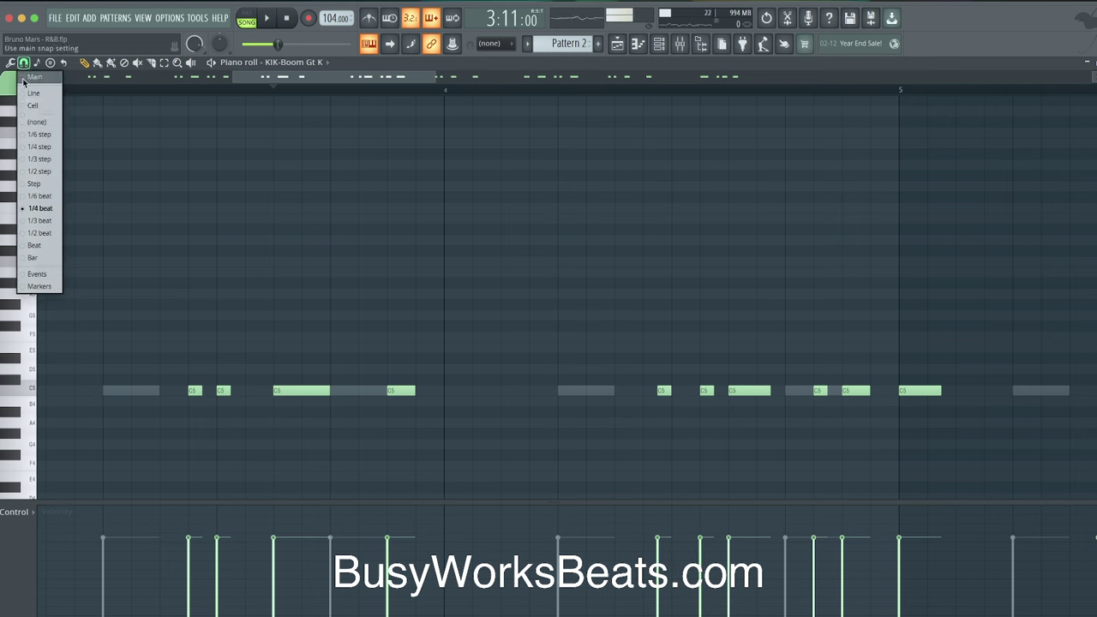
left_click(51, 172)
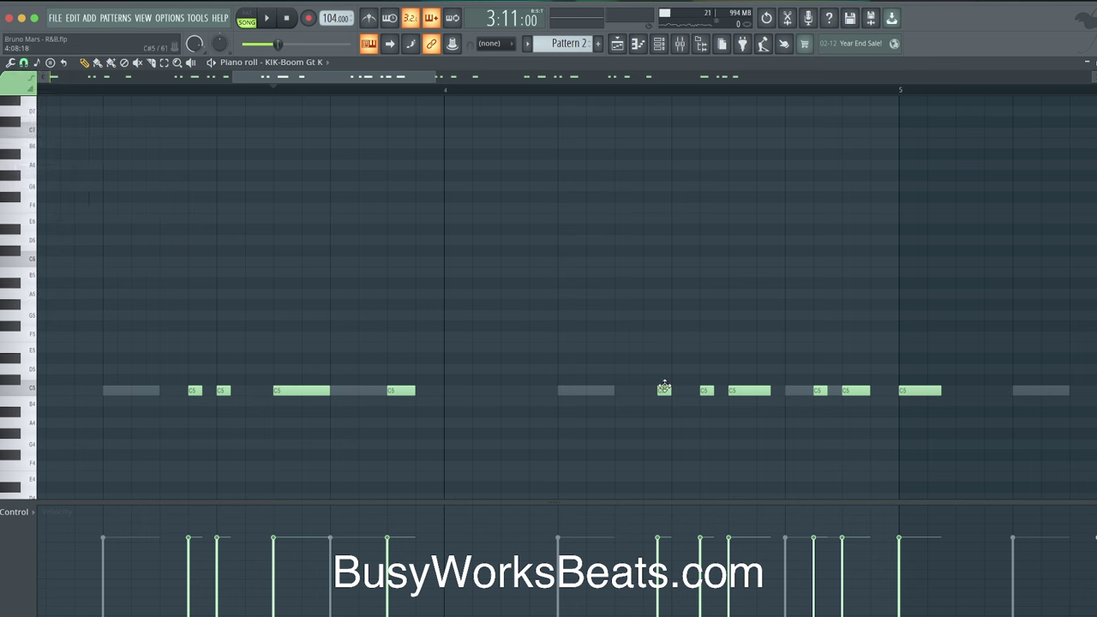
key("space")
left_click_drag(706, 377, 648, 391)
left_click(666, 439)
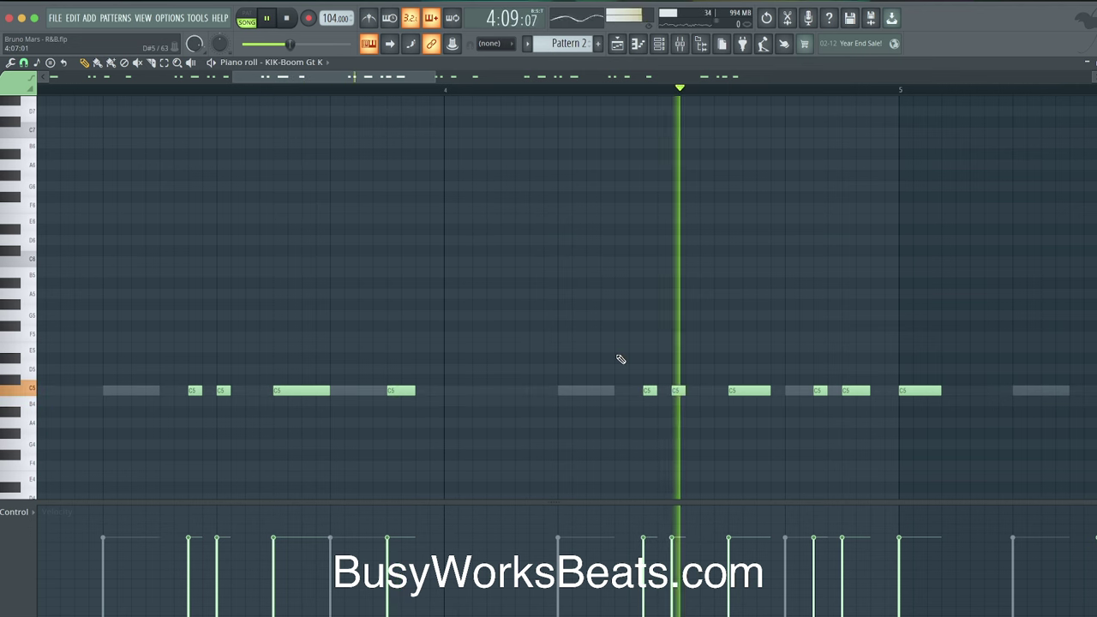
Move the first of the two adjacent short kick notes in bar 6 earlier to step 8 and play through bar 7.
scroll(620, 360, "down", 2)
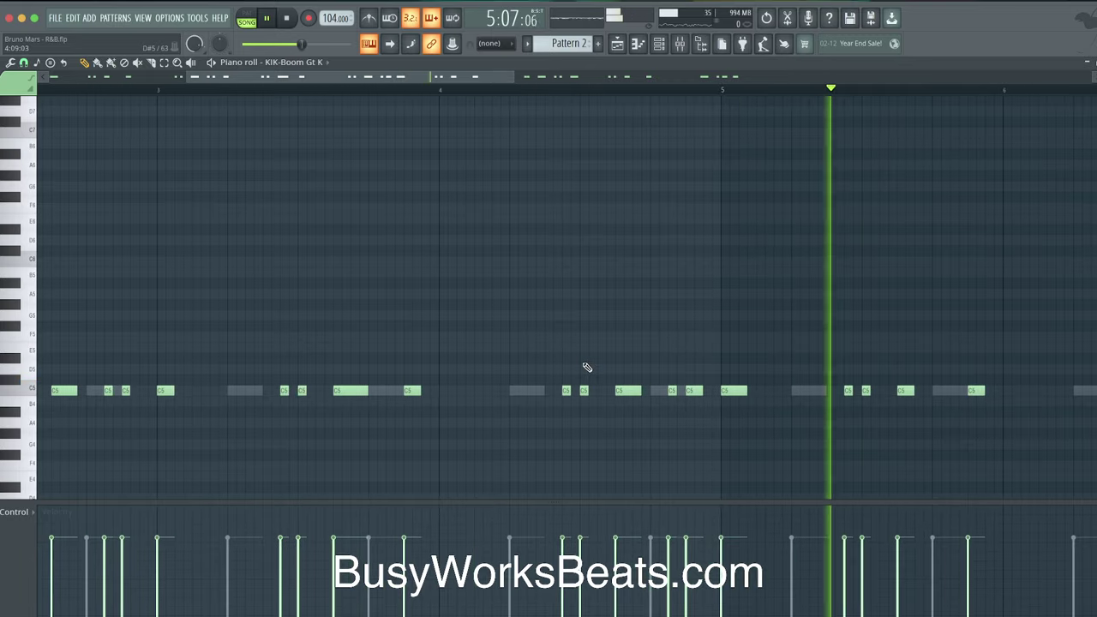
scroll(540, 365, "up", 1)
scroll(539, 365, "down", 1)
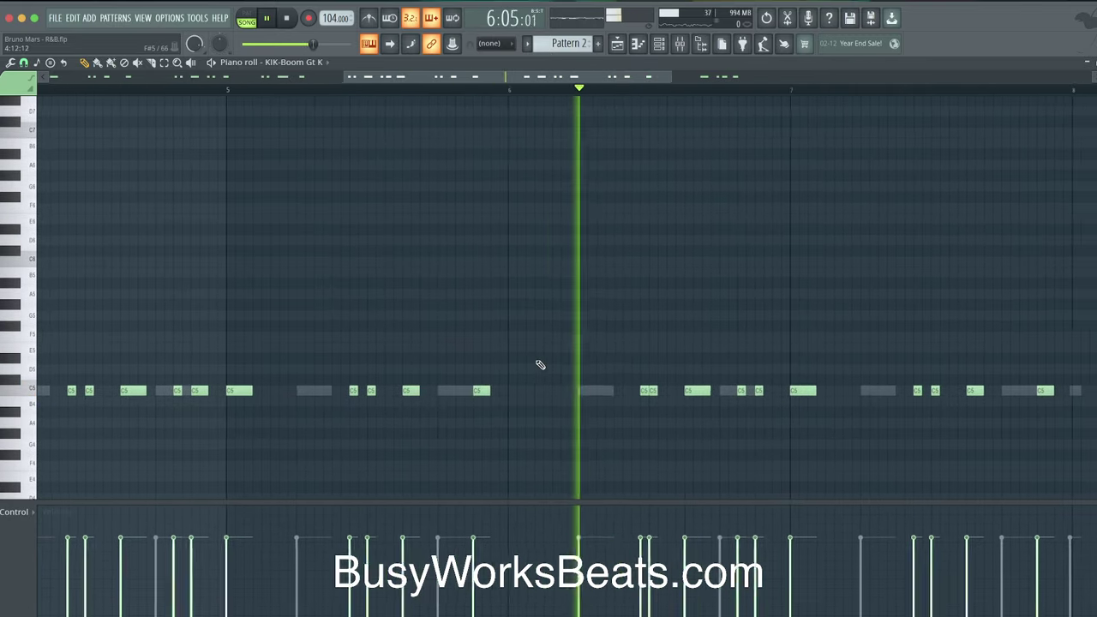
scroll(638, 391, "up", 2)
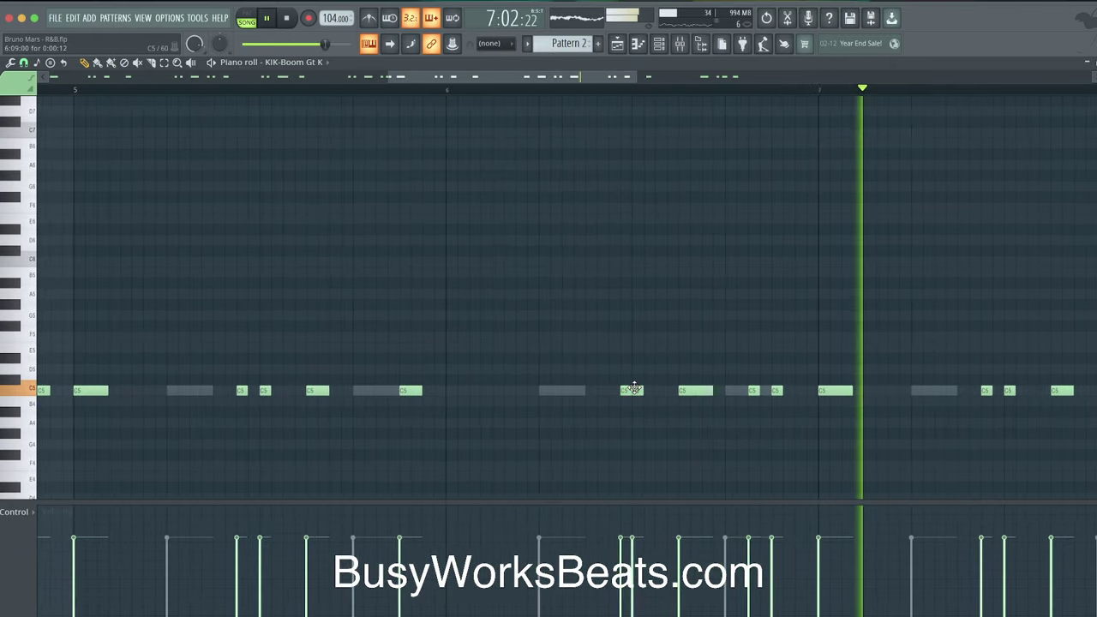
left_click(469, 90)
left_click_drag(626, 391, 615, 391)
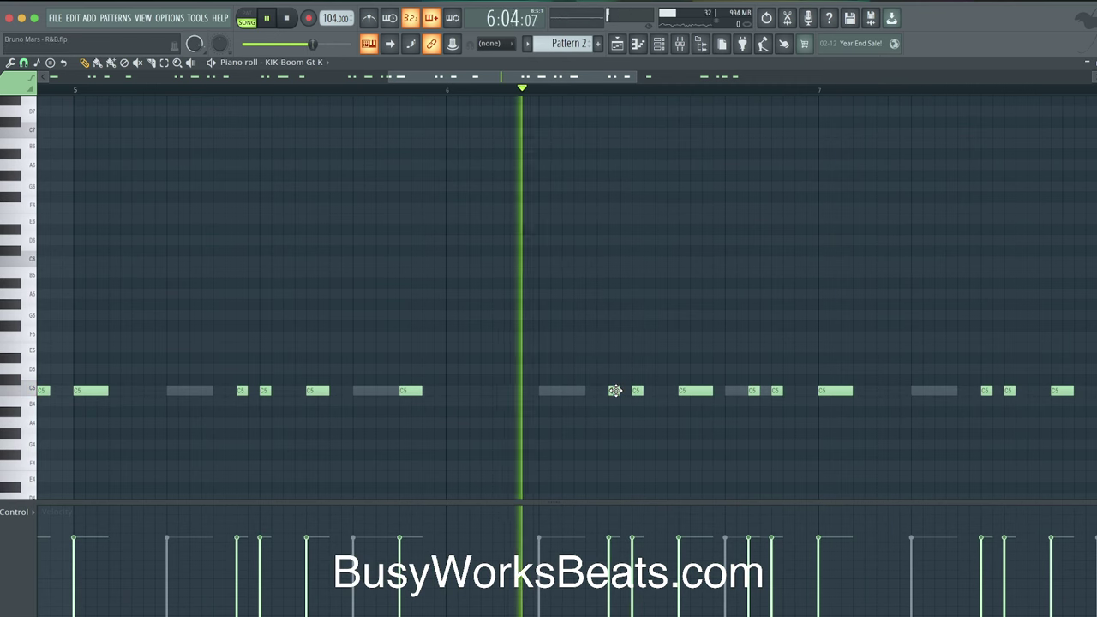
scroll(615, 391, "down", 2)
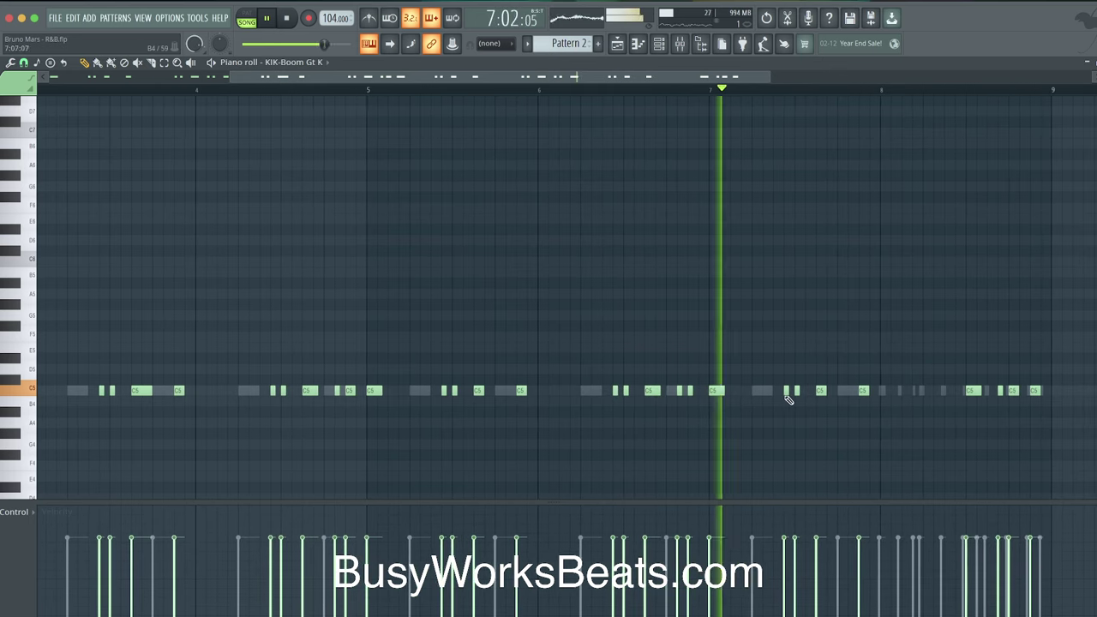
scroll(784, 318, "left", 2)
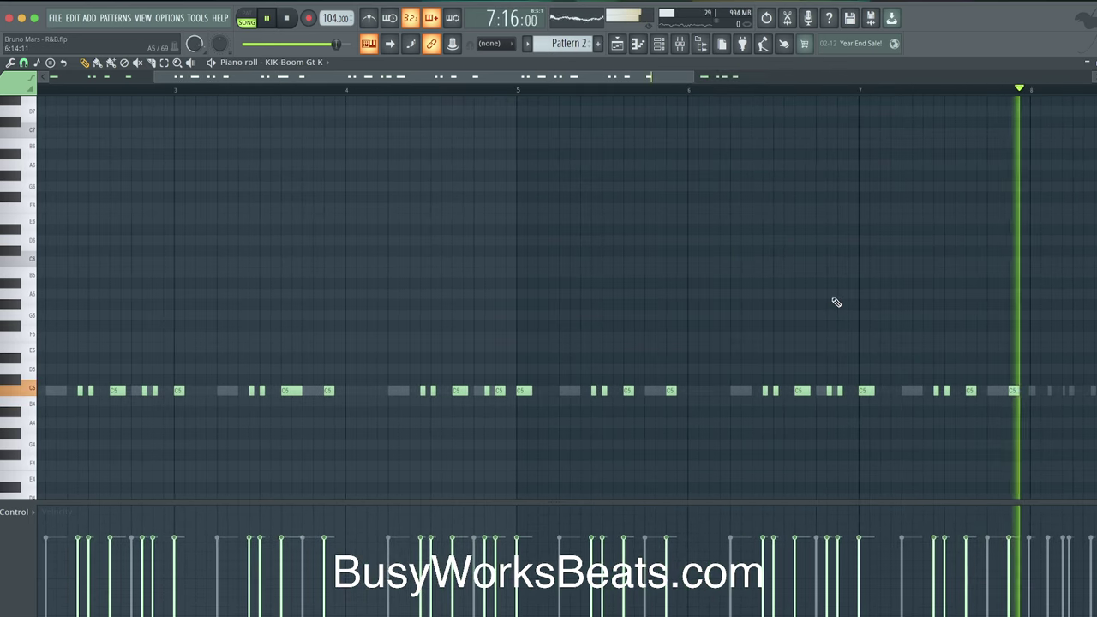
key("space")
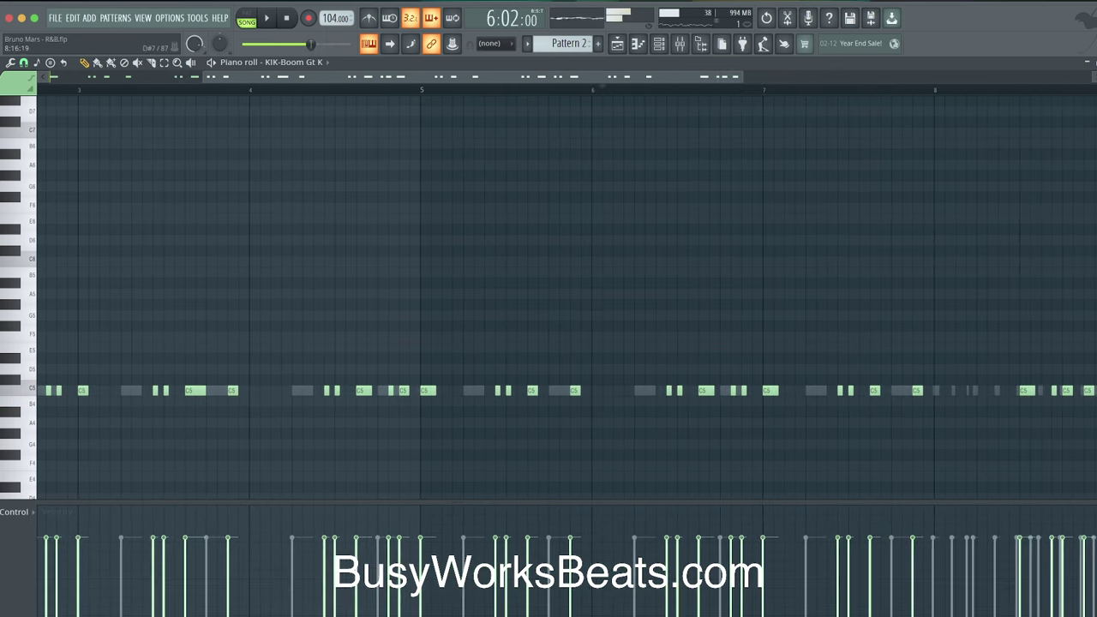
Open the Poison notes, undo their quick quantize, and try quantizing them with the snap at 1/3 step.
key("Escape")
left_click(371, 169)
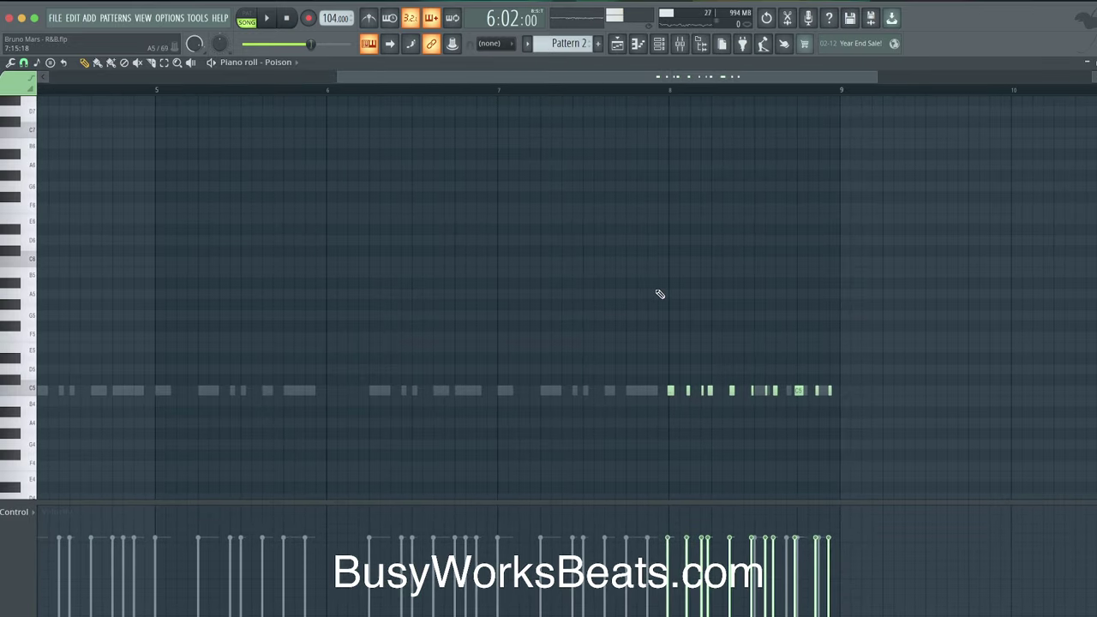
scroll(664, 283, "up", 2)
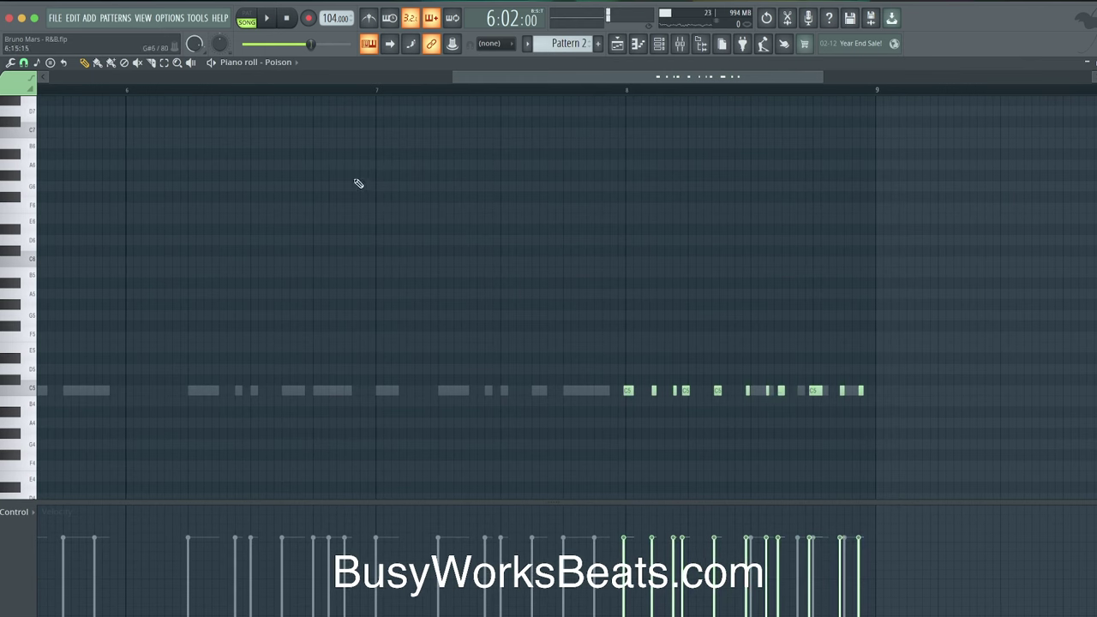
key("ctrl+z")
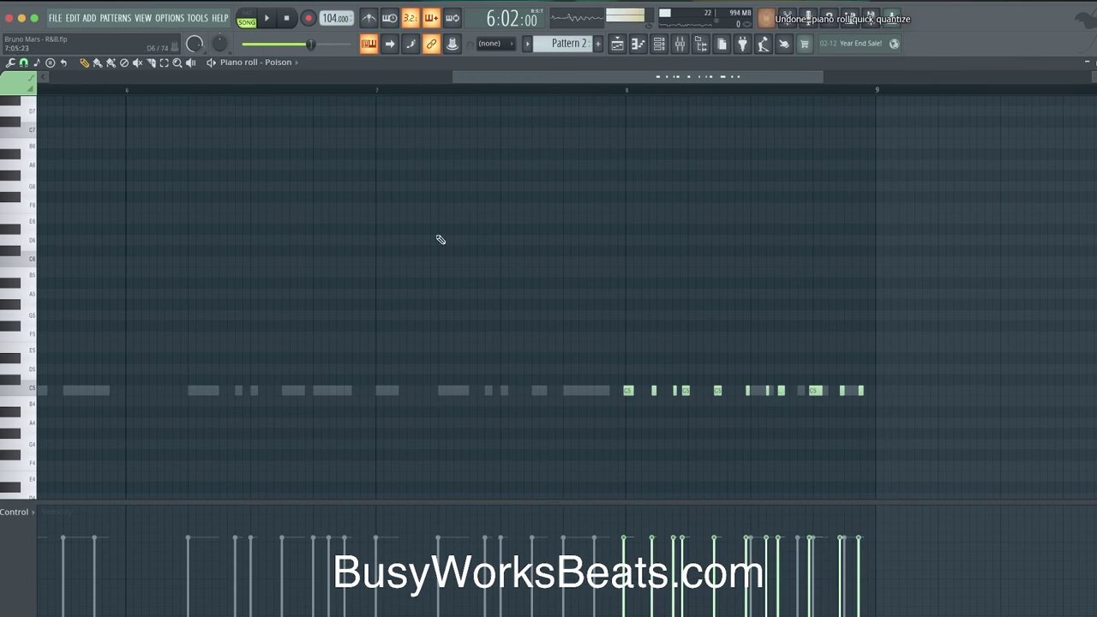
left_click(23, 63)
left_click(60, 159)
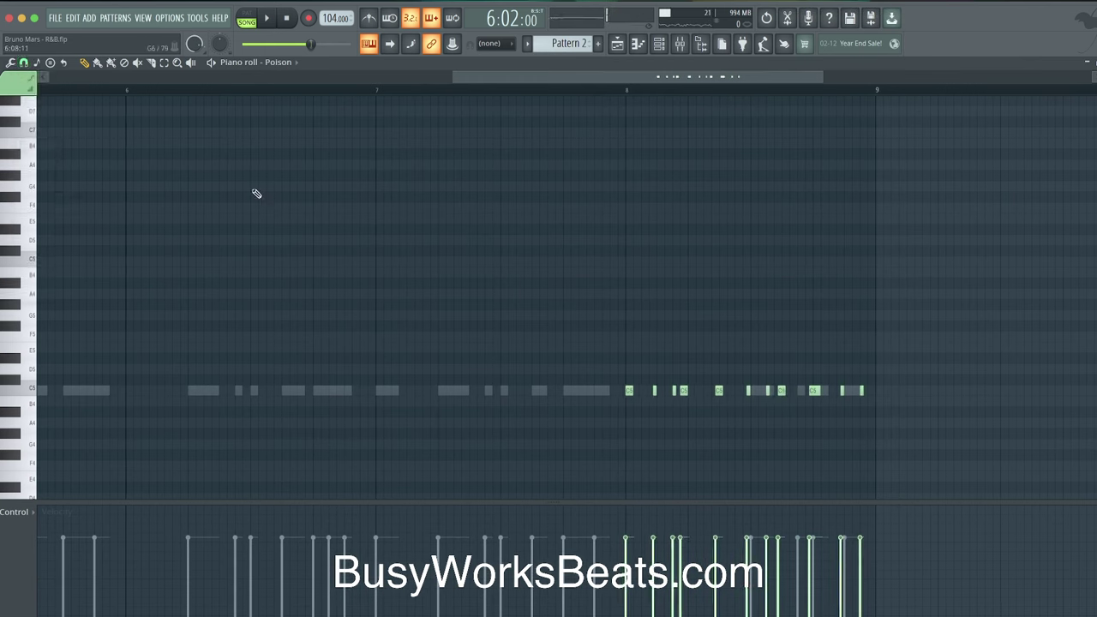
Try moving the fourth Poison note of bar 8 to step 5 and the third slightly later, playing from the end of bar 7.
key("space")
left_click(624, 90)
key("space")
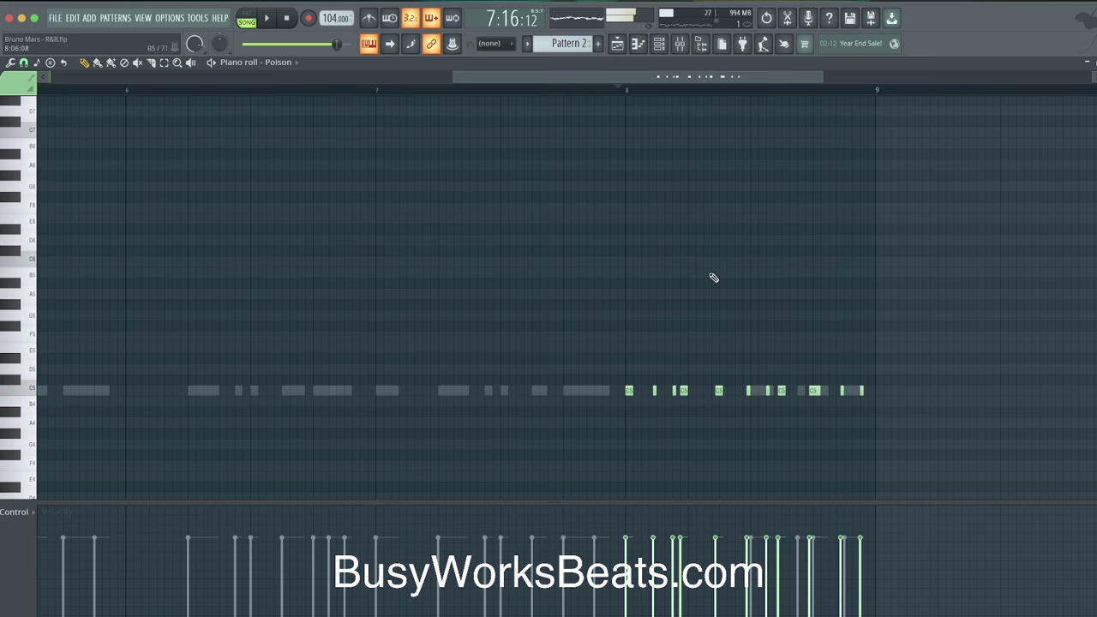
scroll(715, 283, "up", 2)
key("space")
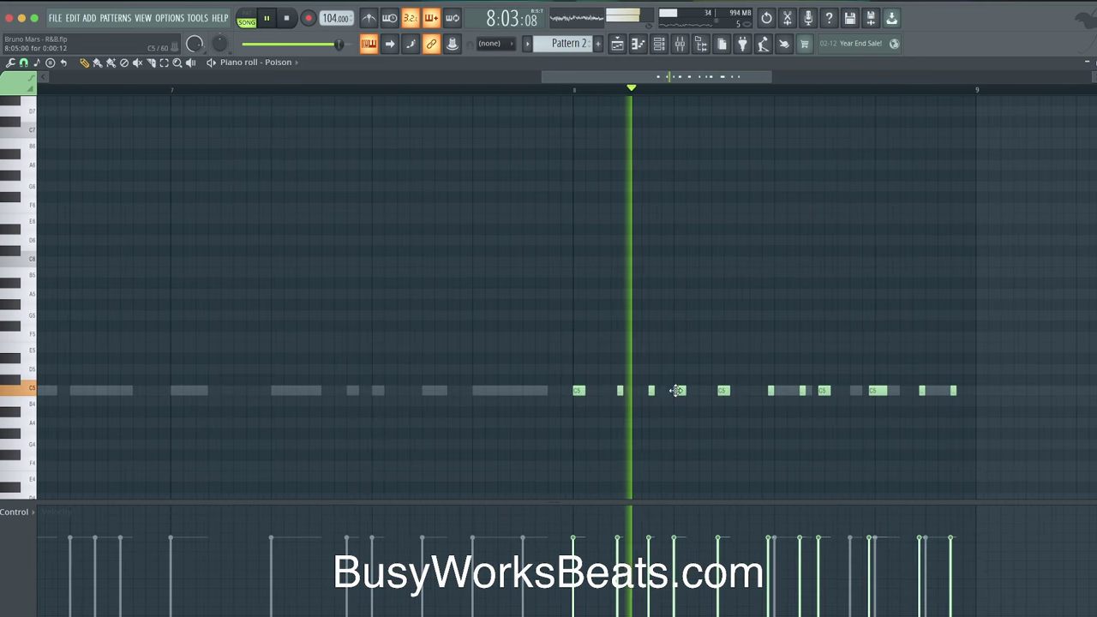
key("space")
left_click_drag(671, 391, 680, 391)
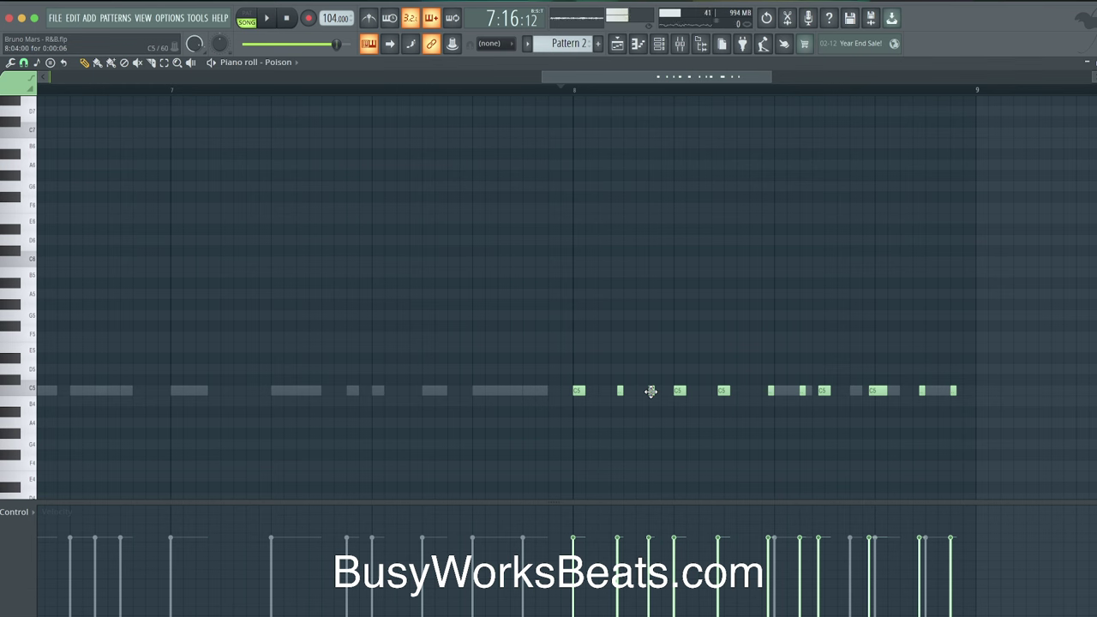
key("space")
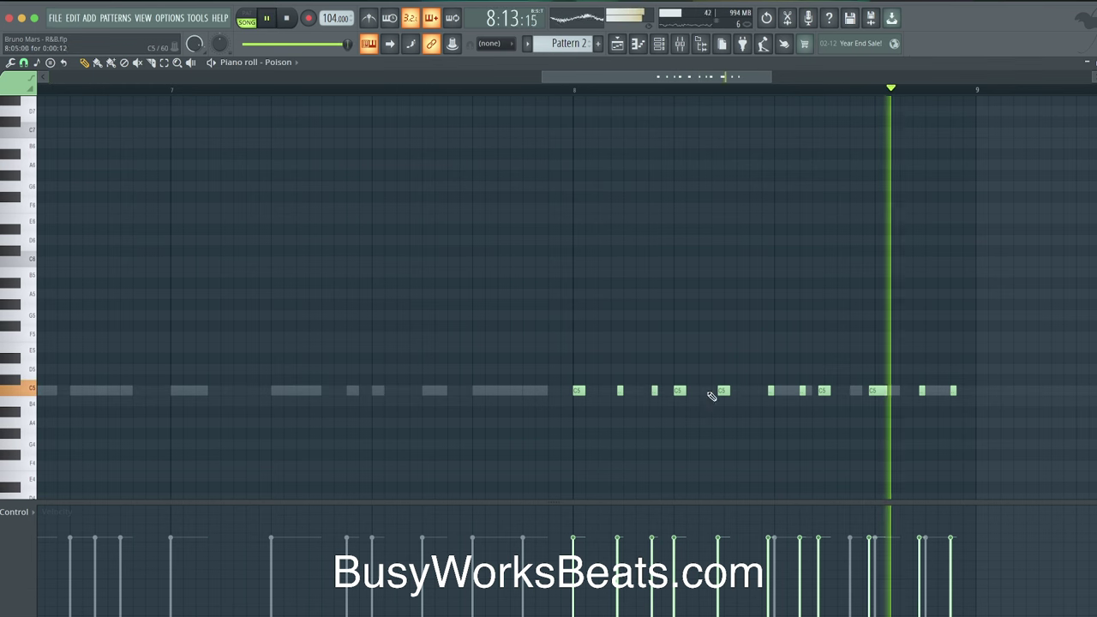
Try nudging the eighth Poison note of bar 8 slightly later to step 11 and listen to bar 8.
key("space")
key("space")
left_click_drag(824, 391, 830, 391)
key("space")
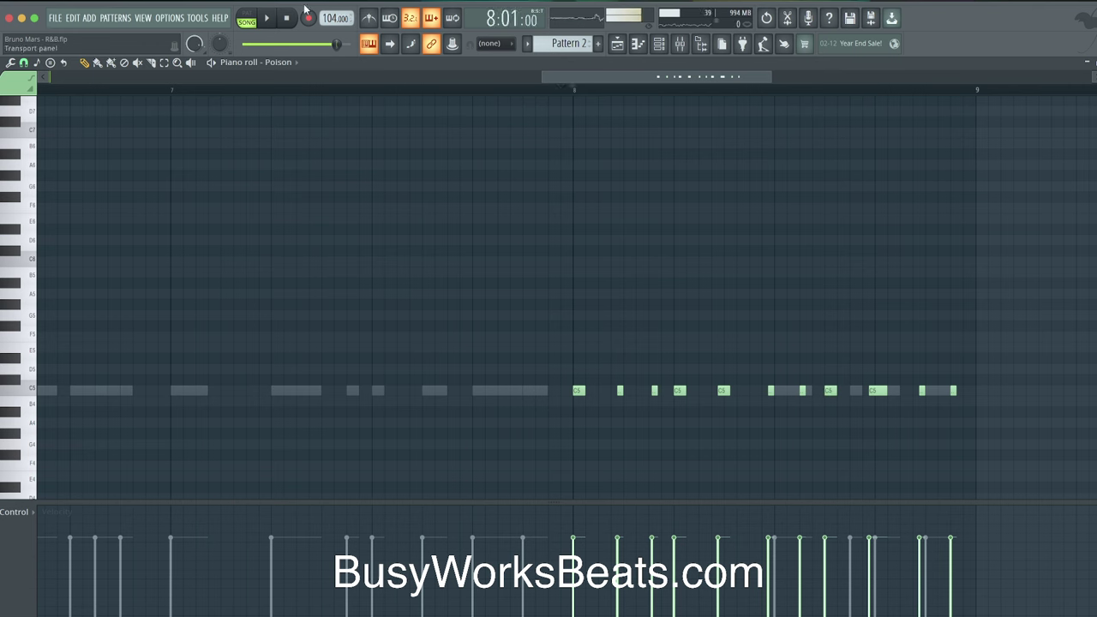
Switch playback to pattern mode, play from the start of bar 8, and undo the Poison note moves and quantize.
key("space")
left_click(248, 20)
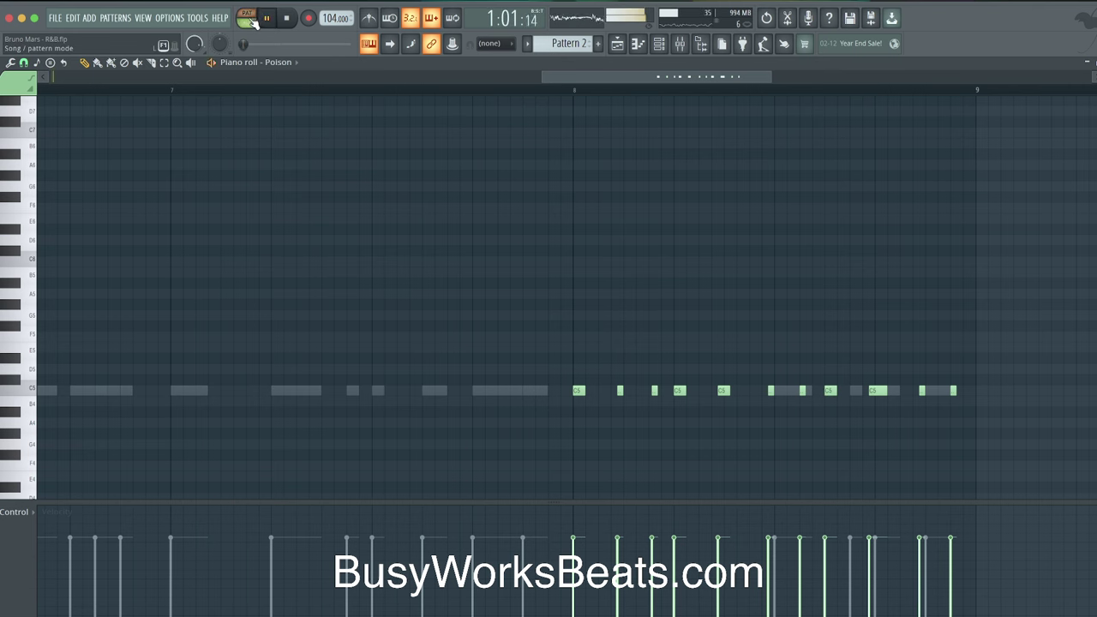
left_click(580, 82)
key("space")
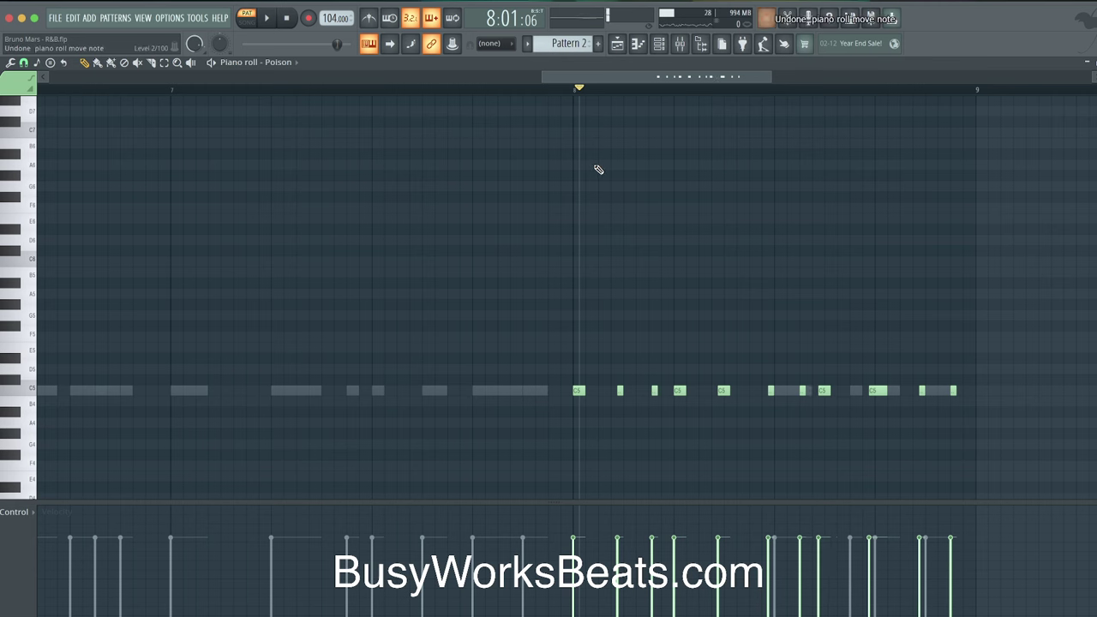
key("ctrl+z")
key("space")
key("space")
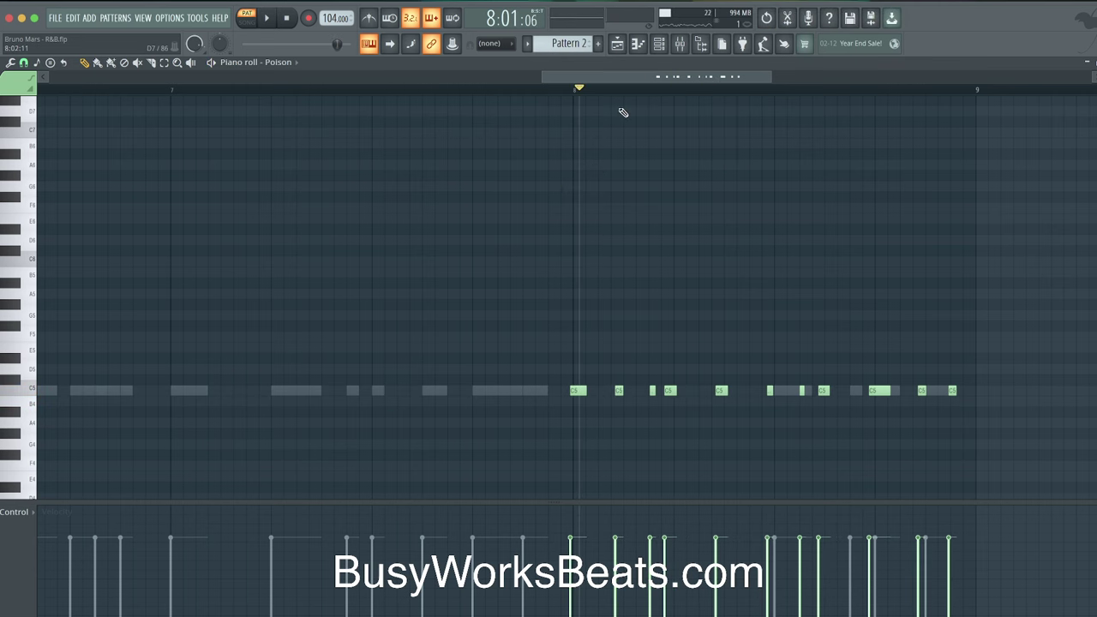
Inspect the Poison channel's sampler and miscellaneous settings, including its cut group, and close them.
left_click(658, 46)
left_click(171, 172)
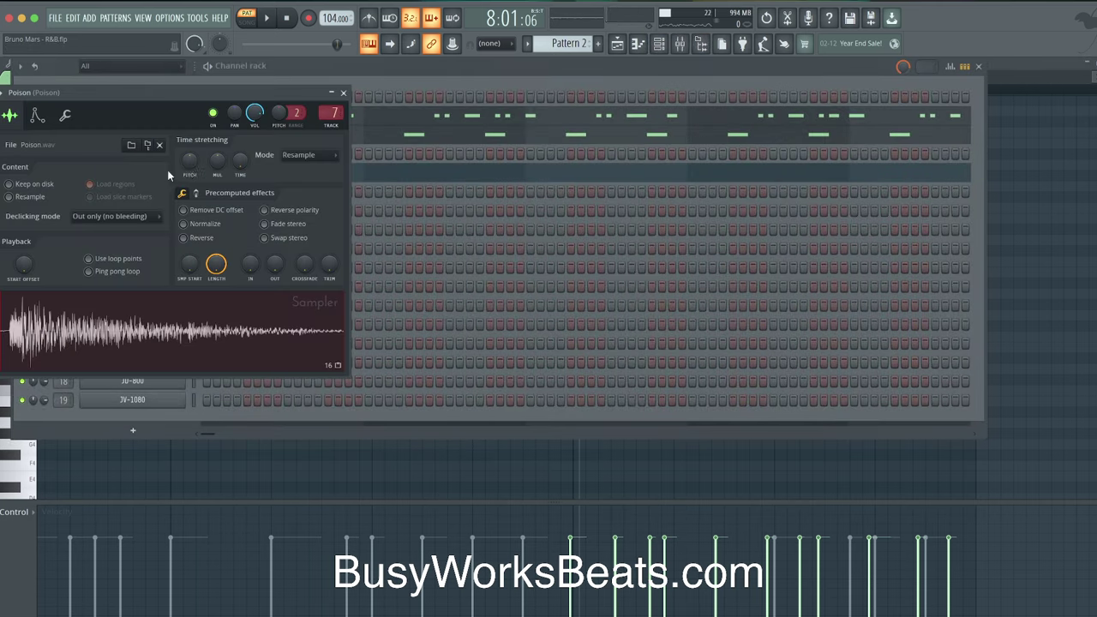
left_click(69, 118)
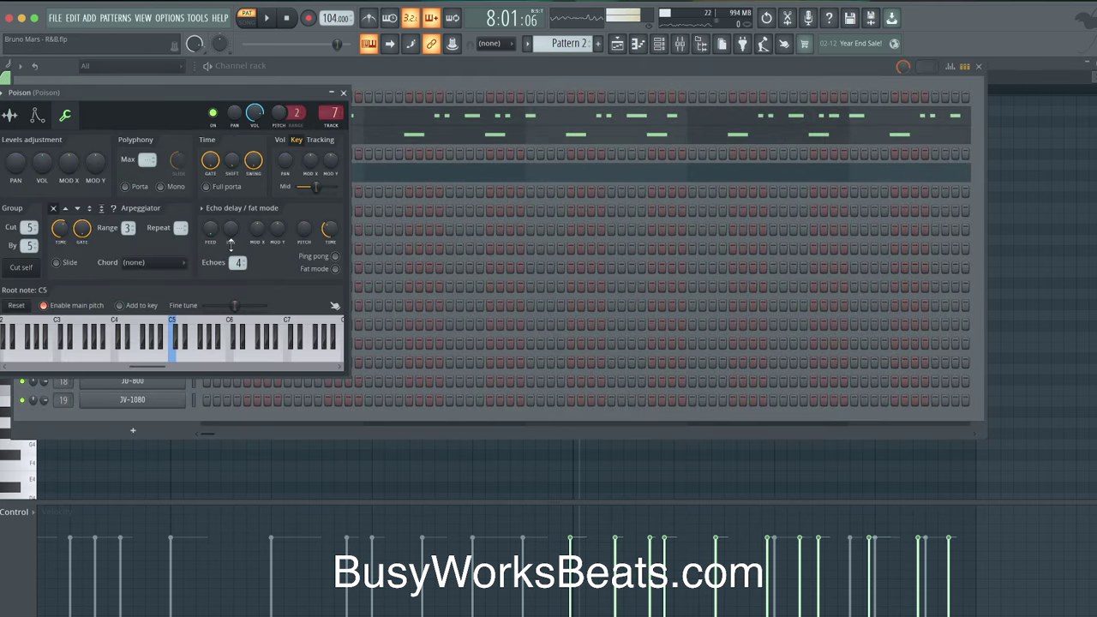
left_click(344, 93)
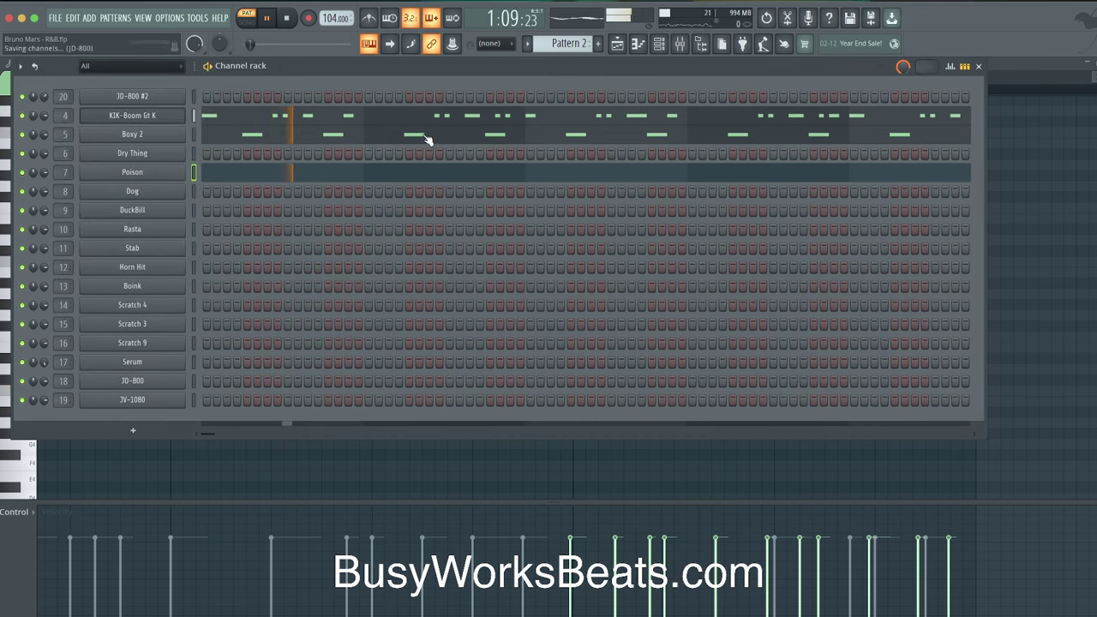
Play the arrangement in song mode while reviewing the Poison notes in bar 8, and save the project.
left_click(529, 174)
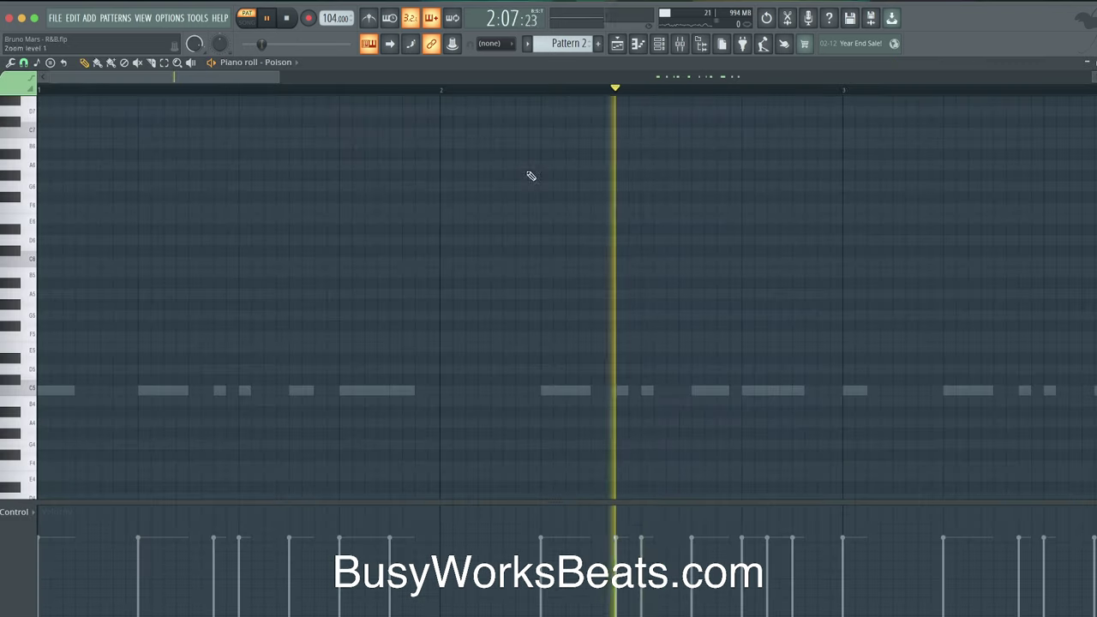
left_click(617, 47)
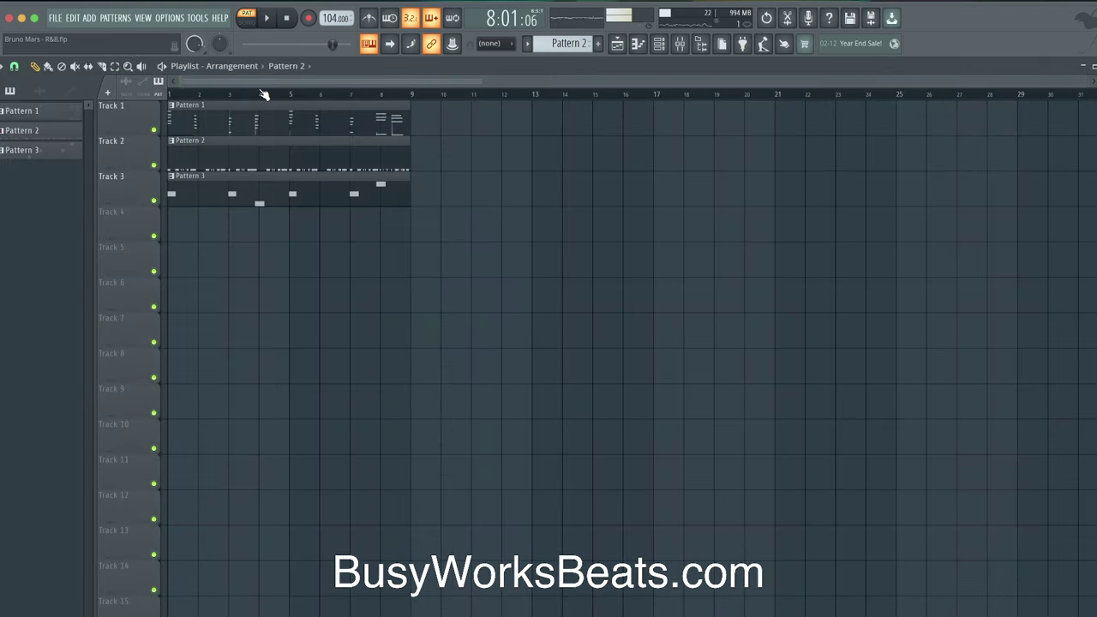
left_click(658, 43)
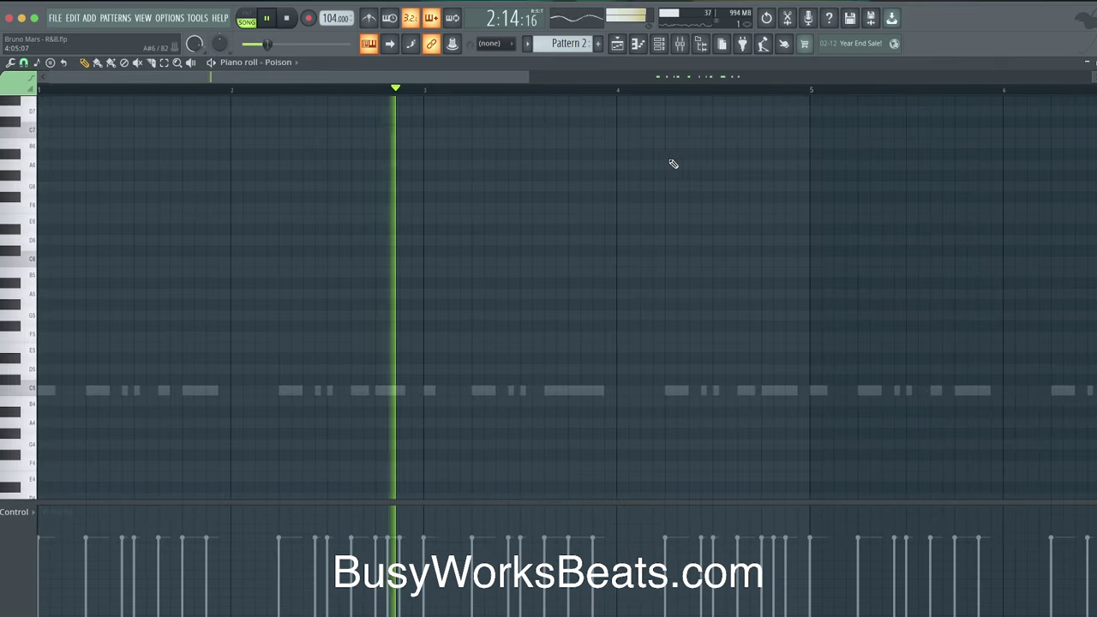
scroll(674, 164, "right", 10)
scroll(673, 164, "down", 3)
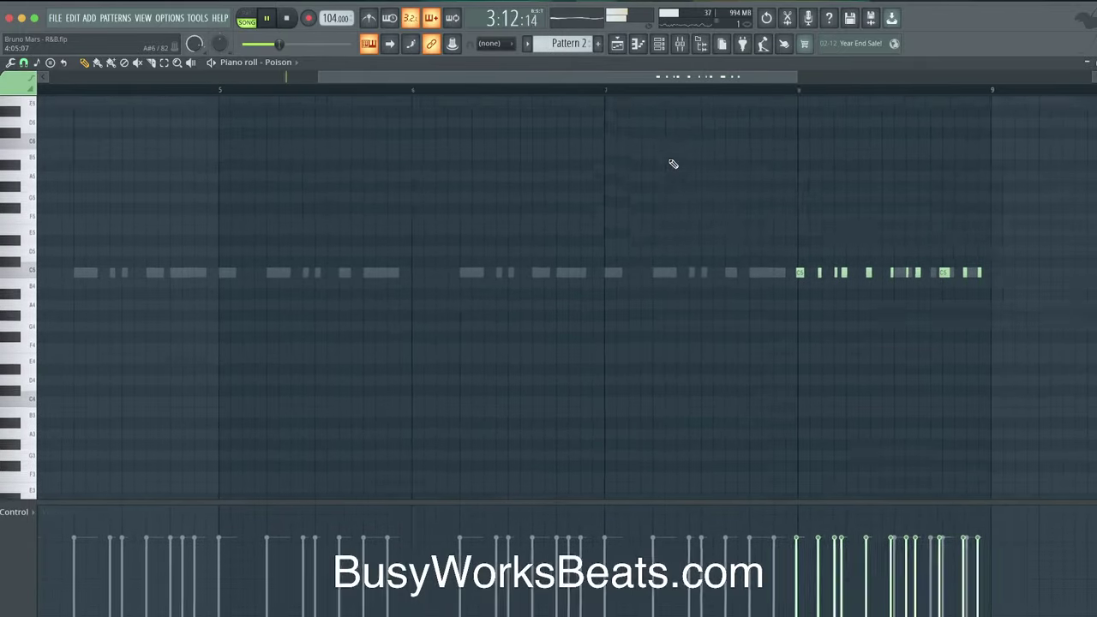
key("space")
scroll(674, 164, "right", 2)
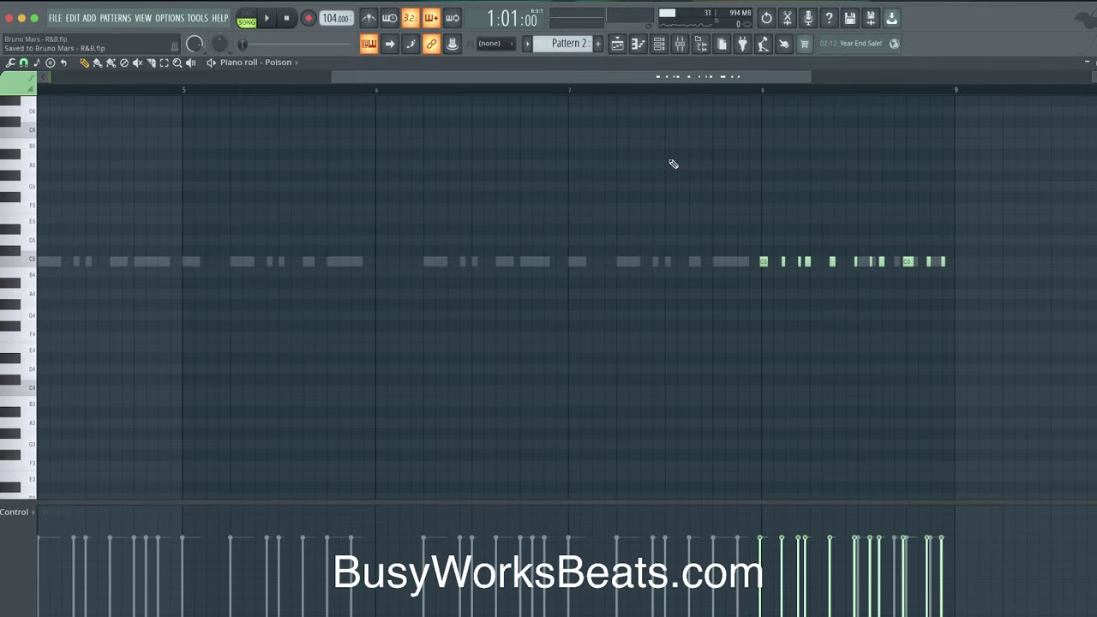
Play the arrangement from just before bar 8 to check the timing of the Poison notes.
left_click(744, 90)
key("space")
scroll(737, 133, "right", 2)
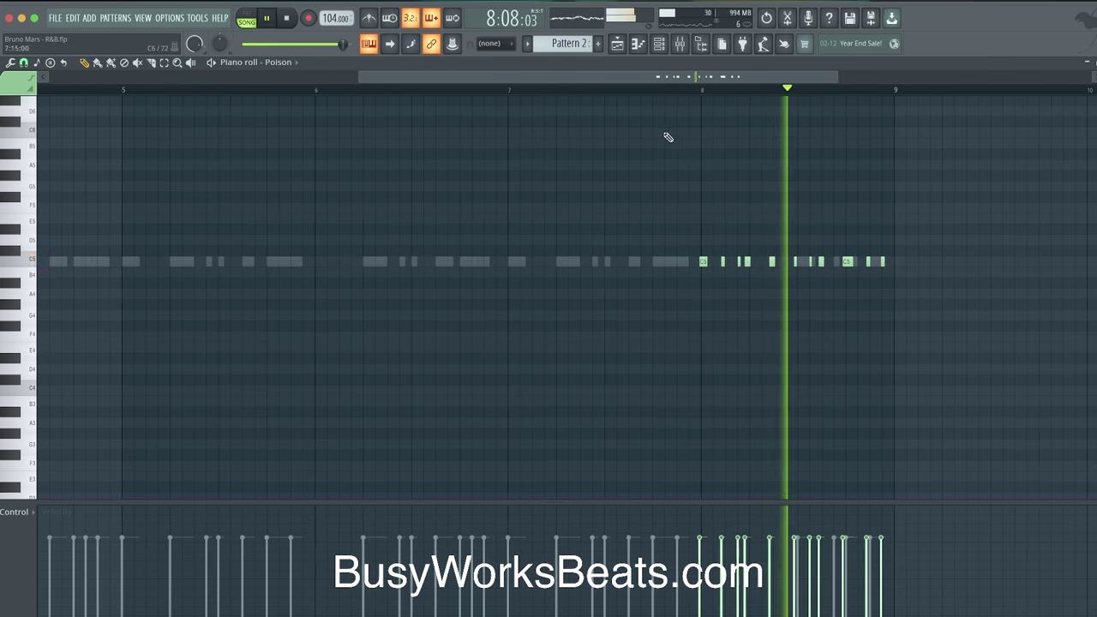
key("space")
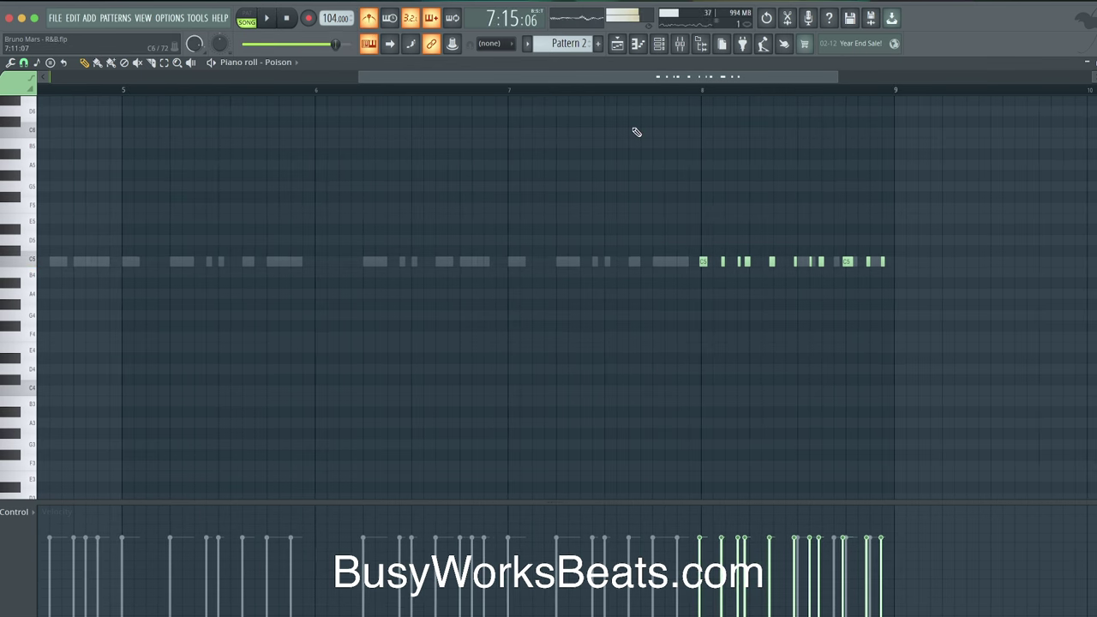
key("space")
key("space")
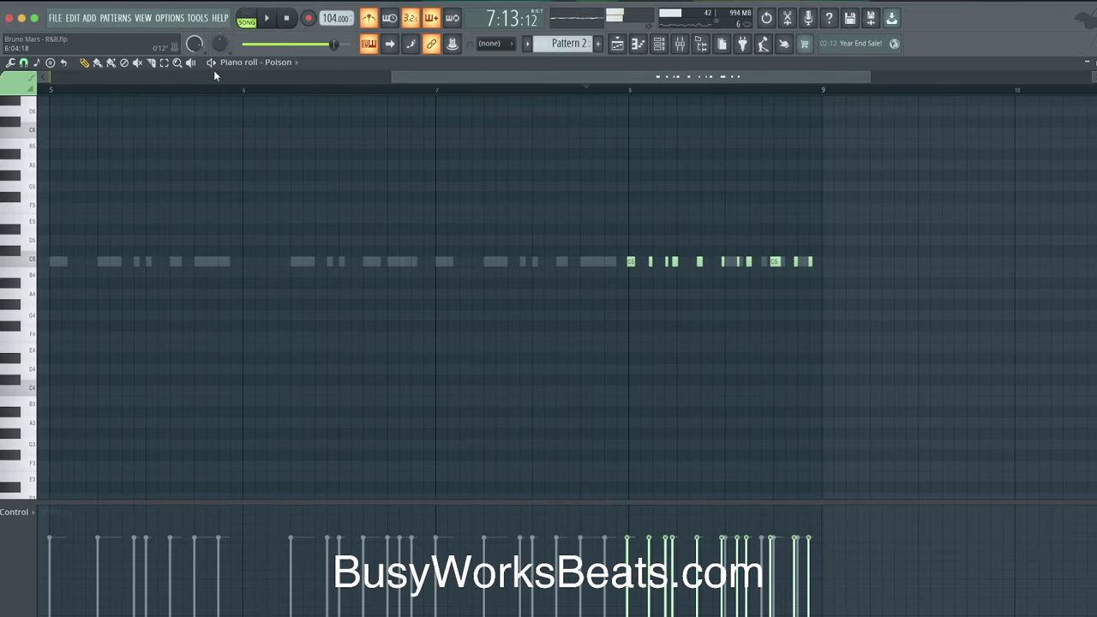
Set the piano roll snap to 1/2 step and quantize all the Poison notes in bar 8.
left_click(23, 63)
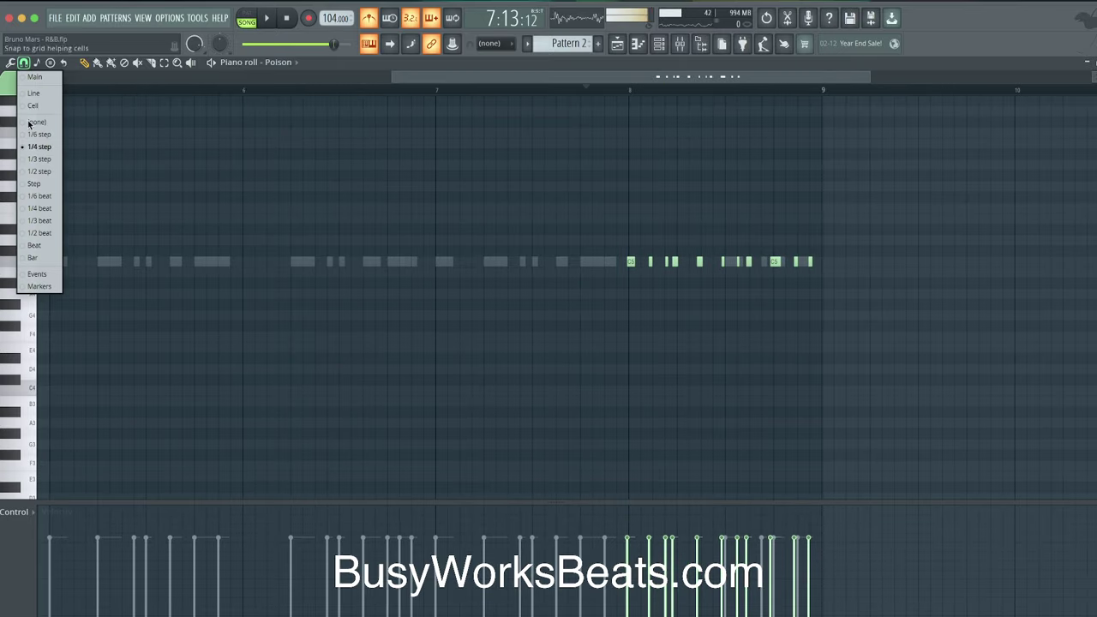
left_click(45, 173)
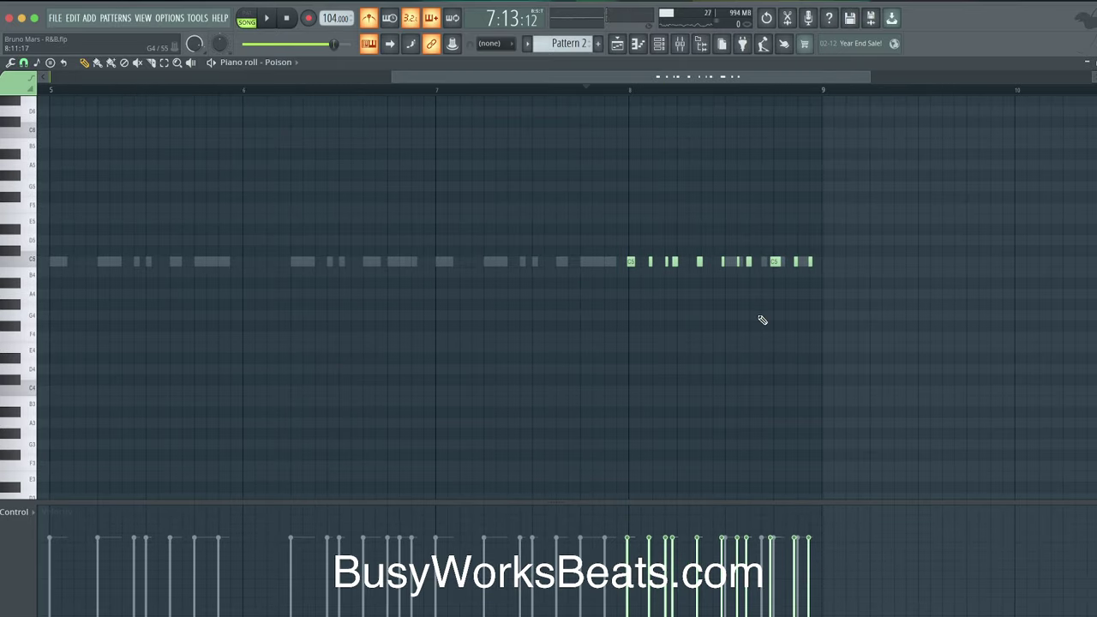
scroll(673, 228, "up", 3)
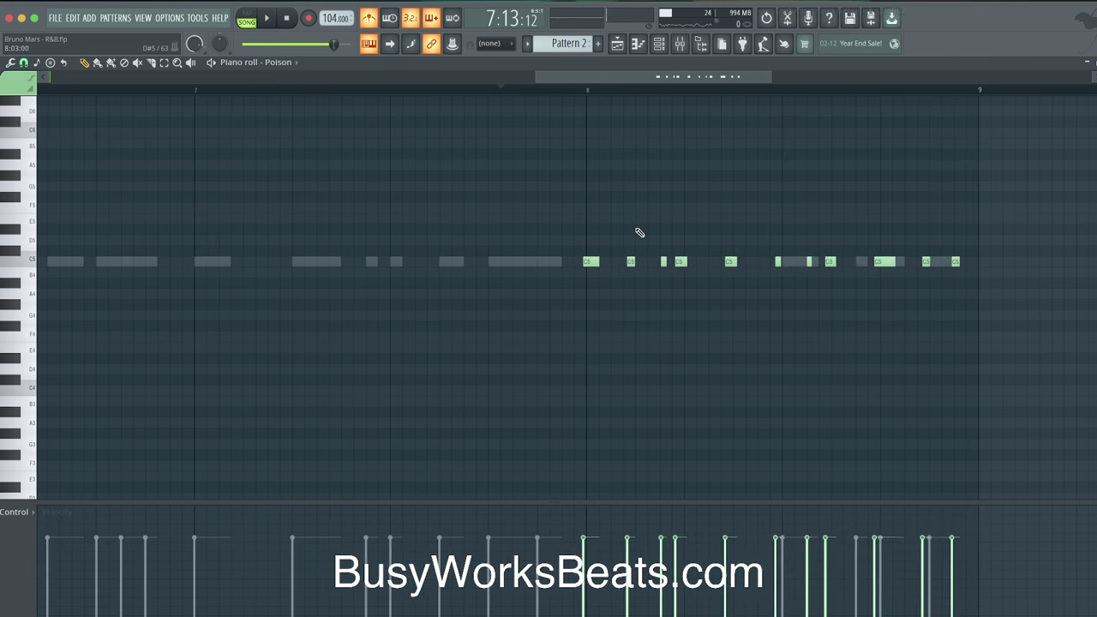
scroll(617, 225, "down", 2)
key("space")
key("space")
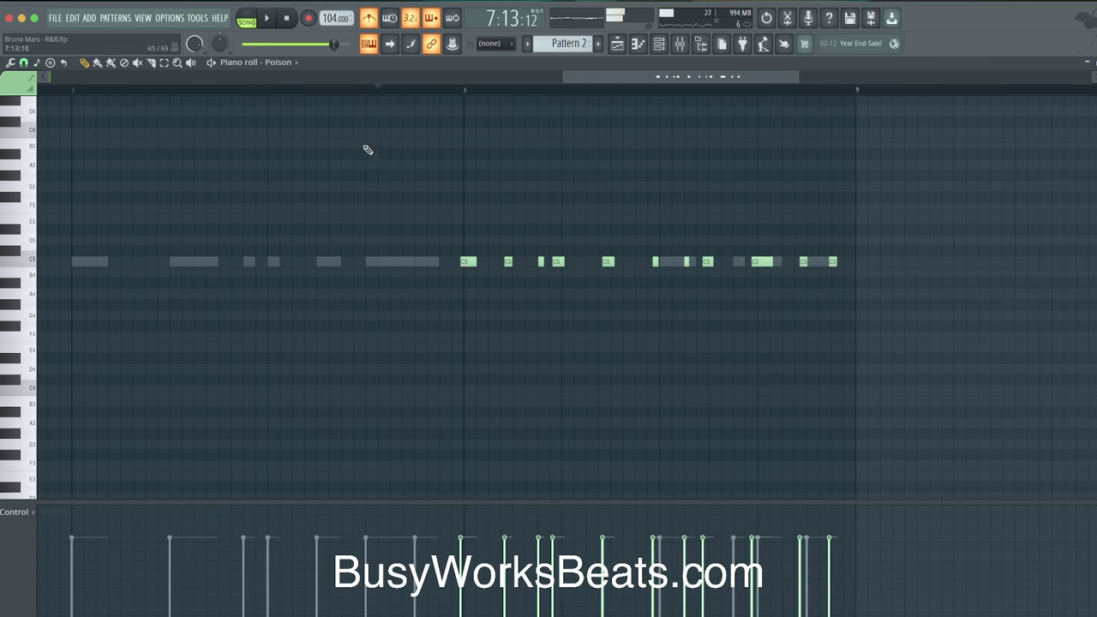
key("space")
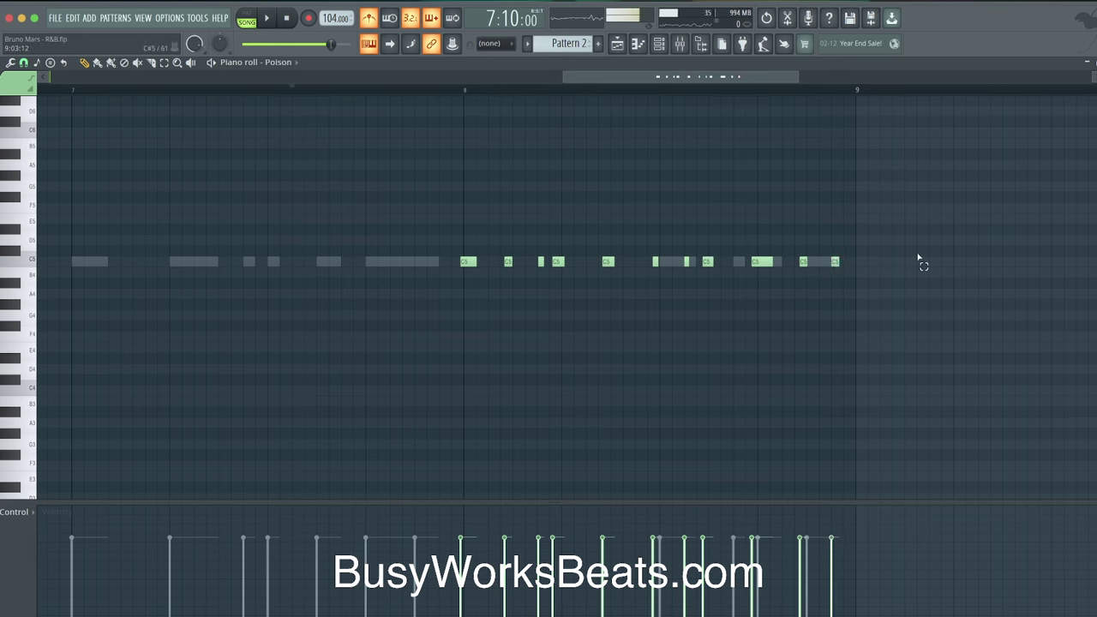
left_click_drag(918, 256, 454, 269)
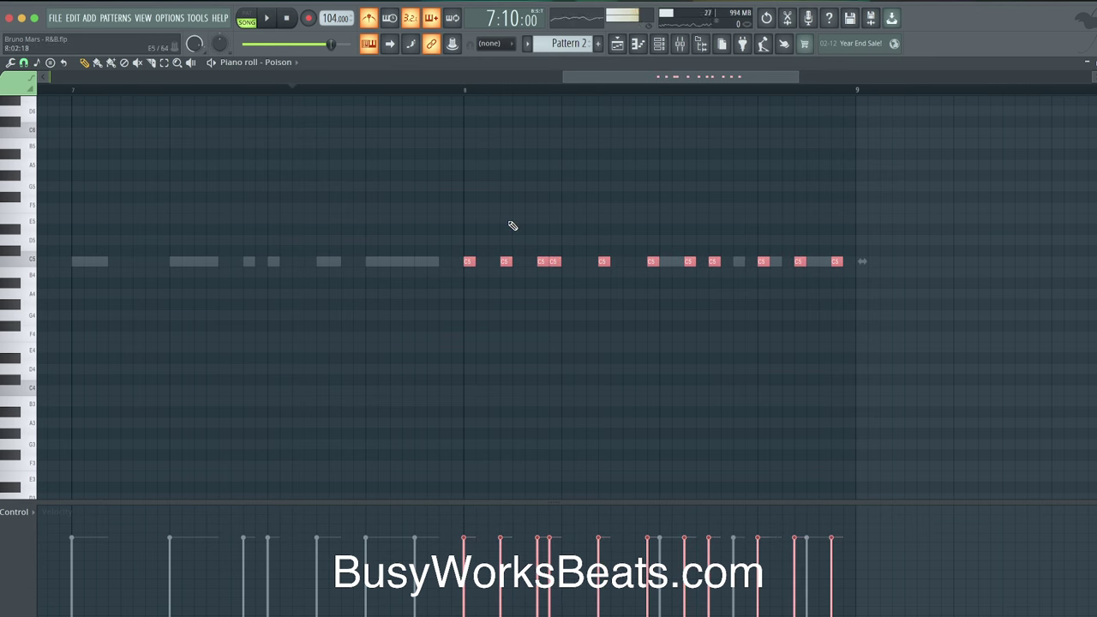
key("ctrl+z")
key("ctrl+q")
Listen from the start of bar 8 and move the eighth Poison note earlier to 8:10:12, directly after the seventh.
left_click(458, 89)
key("space")
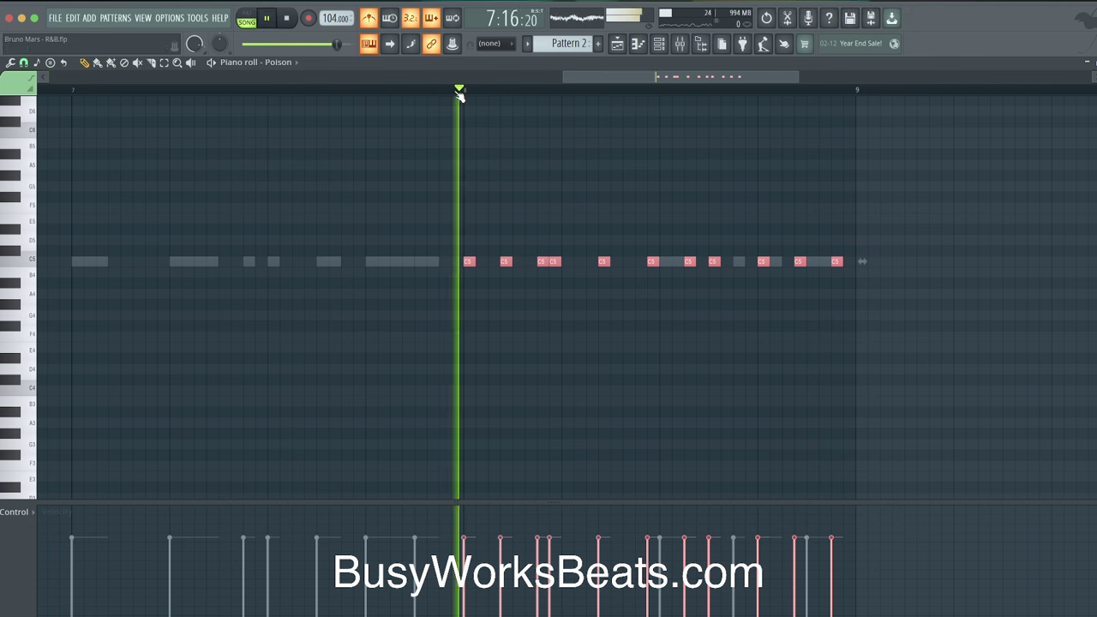
key("space")
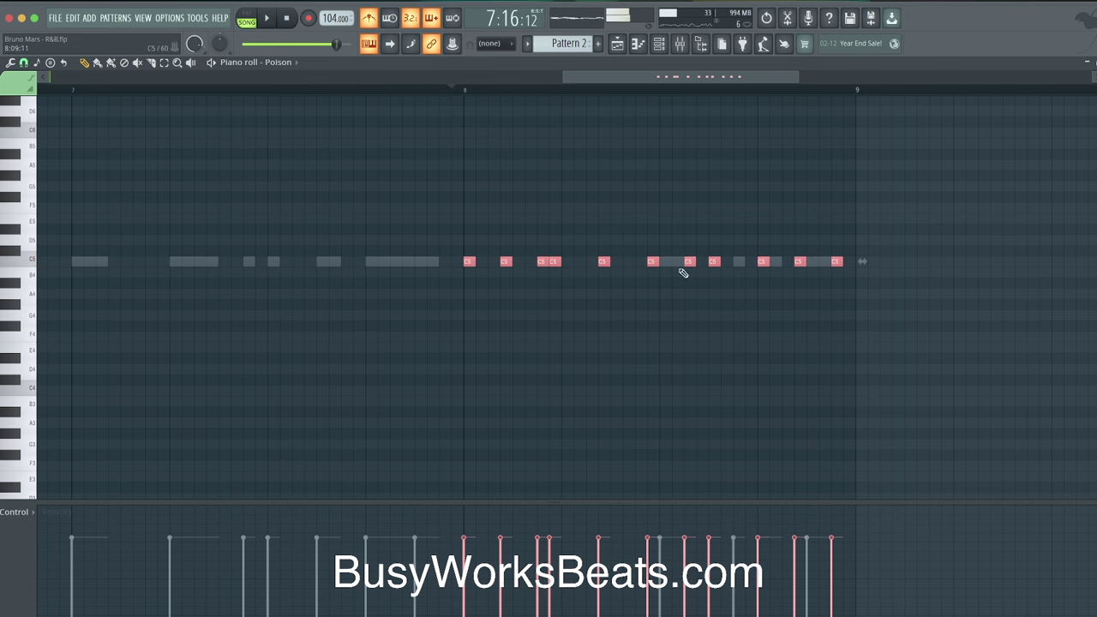
left_click(686, 275)
key("space")
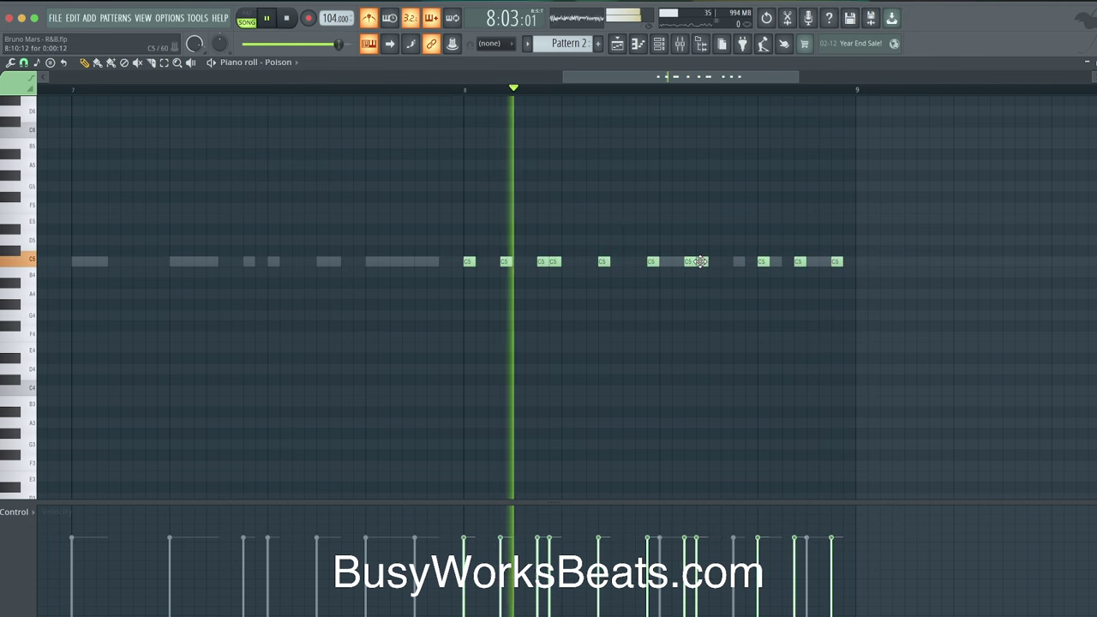
left_click_drag(710, 261, 691, 262)
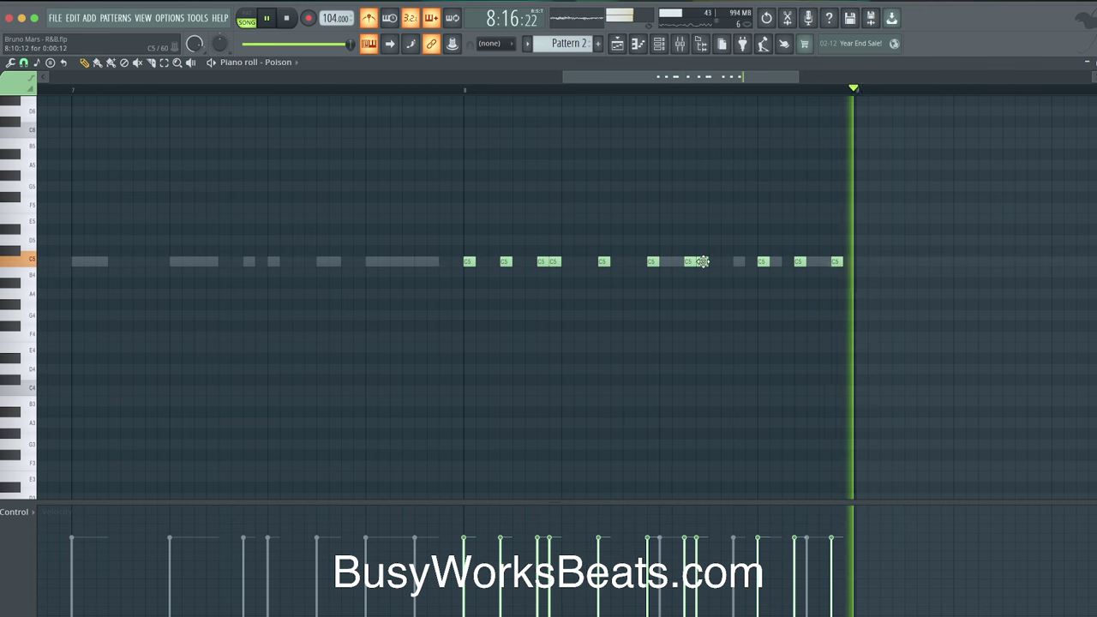
Move the tenth Poison note of bar 8 to 8:15:00 and shift the last one half a step later.
left_click_drag(800, 260, 809, 260)
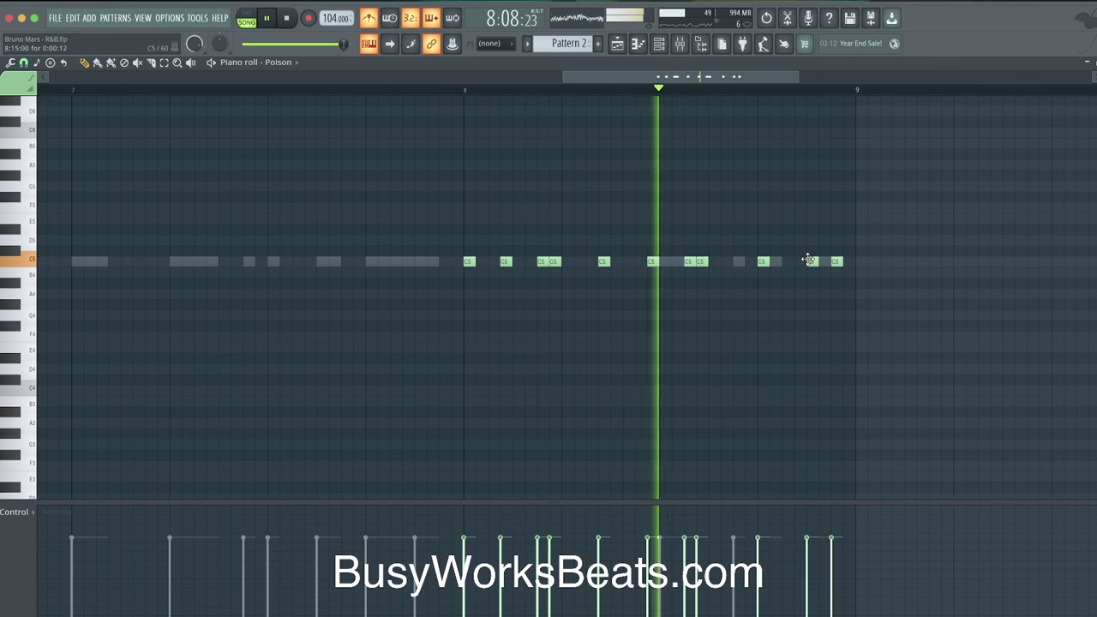
key("space")
key("space")
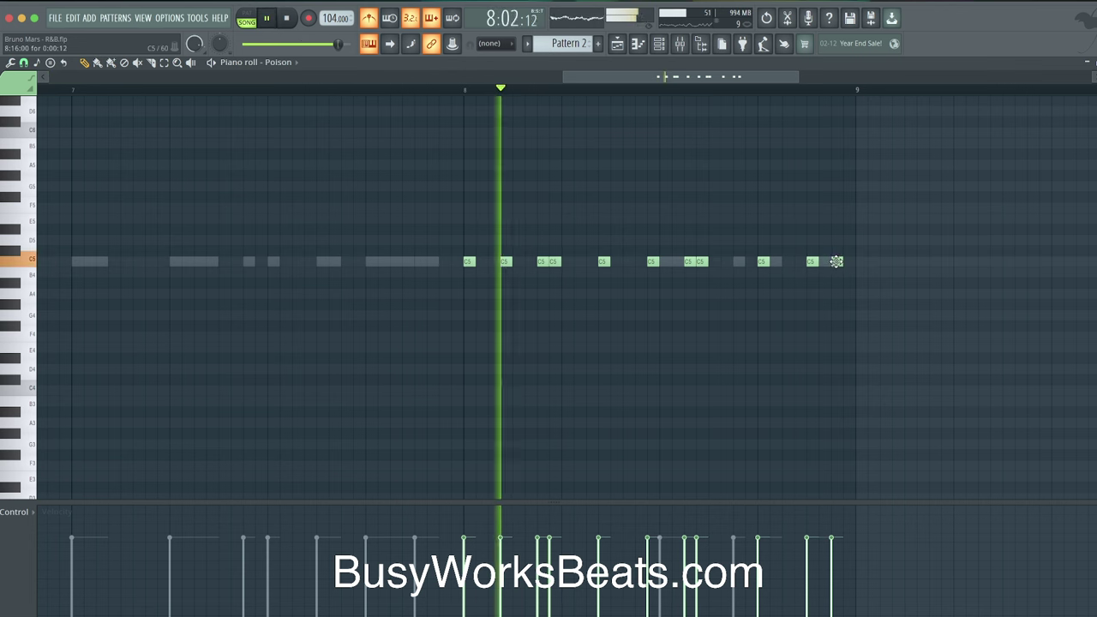
left_click_drag(837, 262, 849, 261)
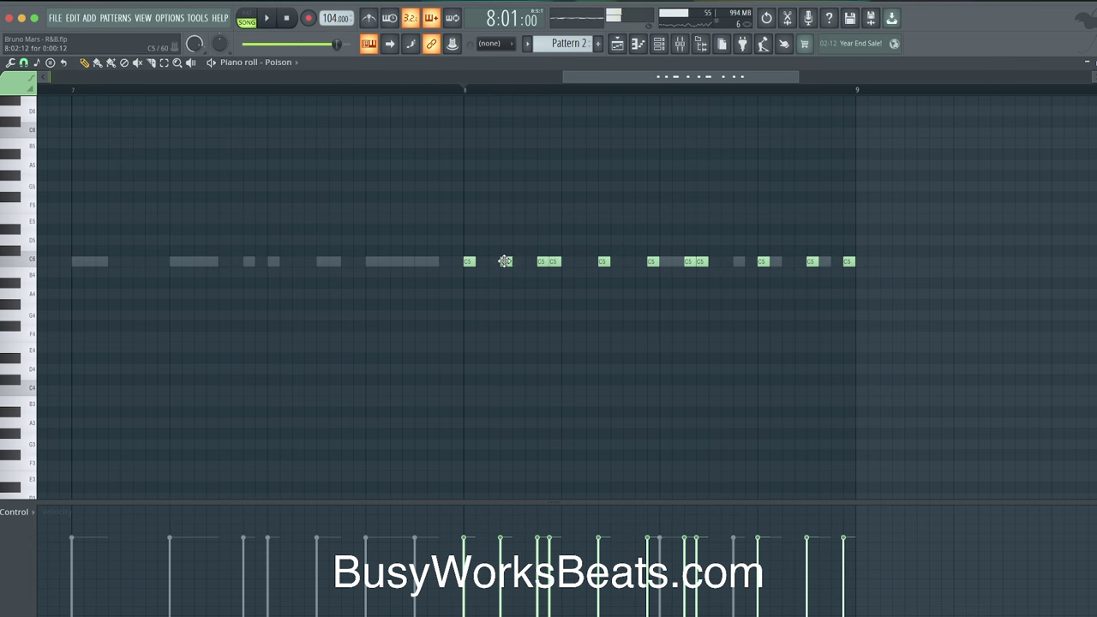
Shift the second Poison note of bar 8 half a step later and listen to the bar.
left_click_drag(502, 261, 514, 260)
key("space")
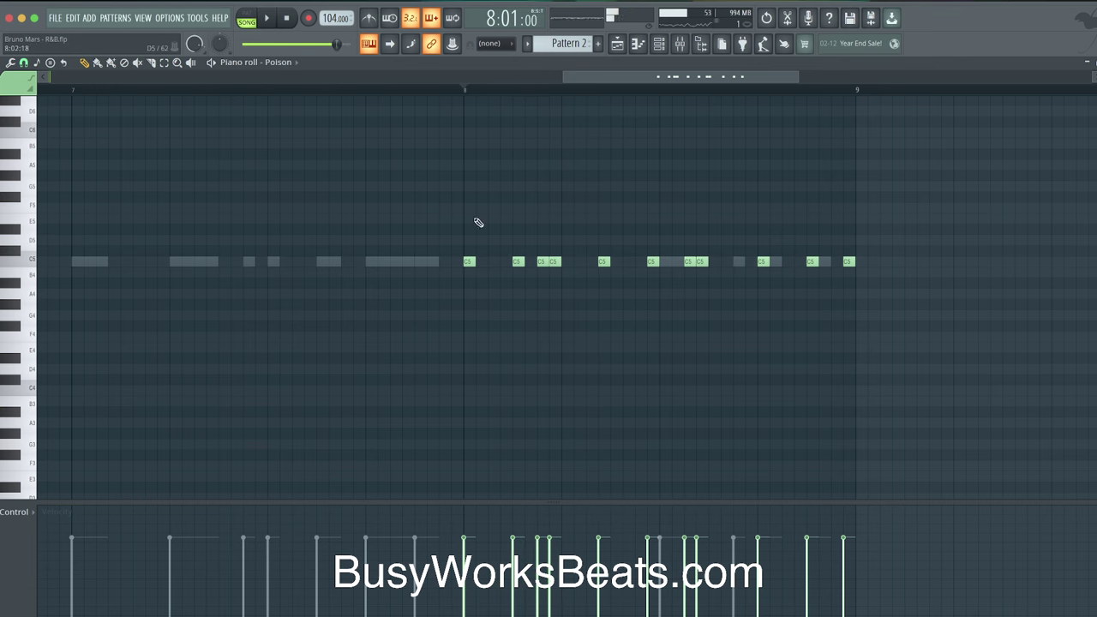
key("space")
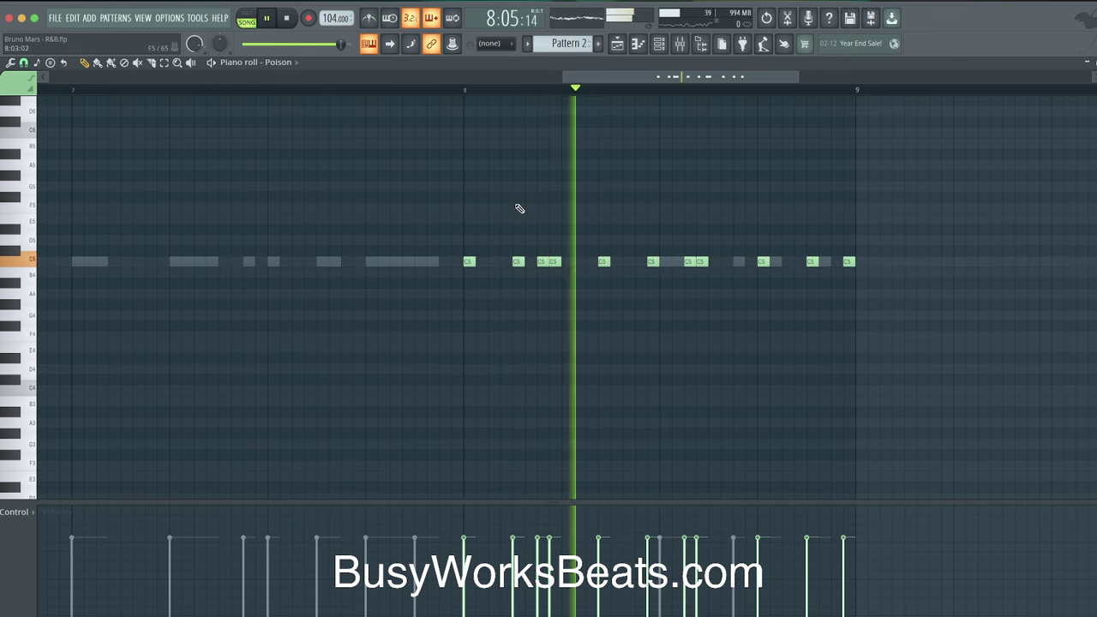
Shift the third, fourth and fifth Poison notes of bar 8 half a step later, checking the timing by ear.
key("space")
left_click(542, 262)
key("space")
left_click_drag(549, 262, 615, 261)
key("space")
key("space")
key("space")
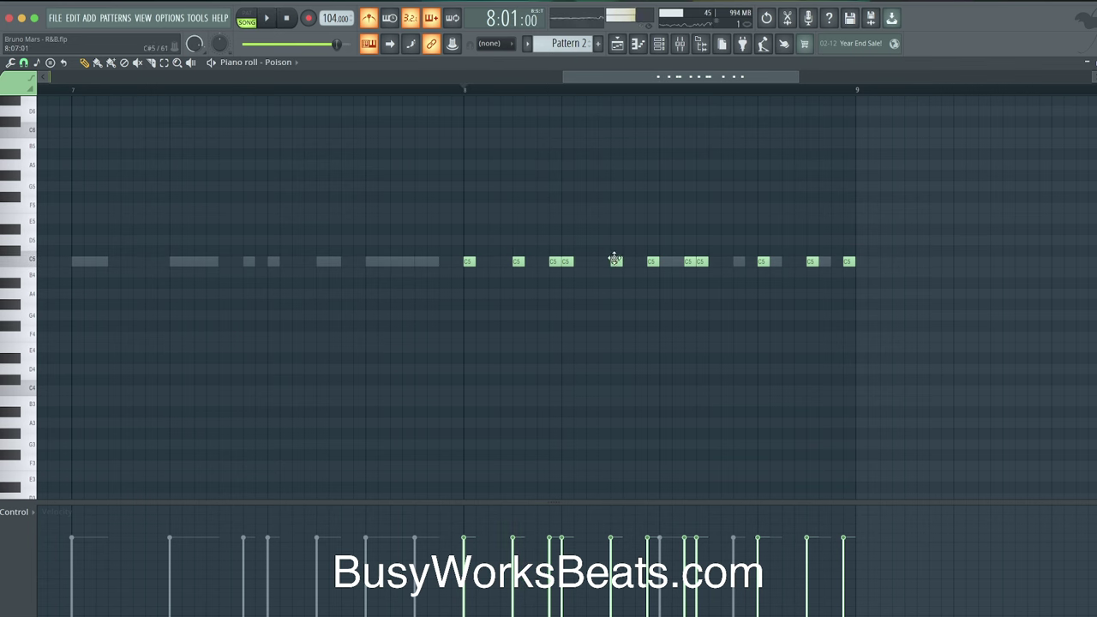
Shift the sixth, seventh and eighth Poison notes of bar 8 half a step later while replaying the bar.
key("space")
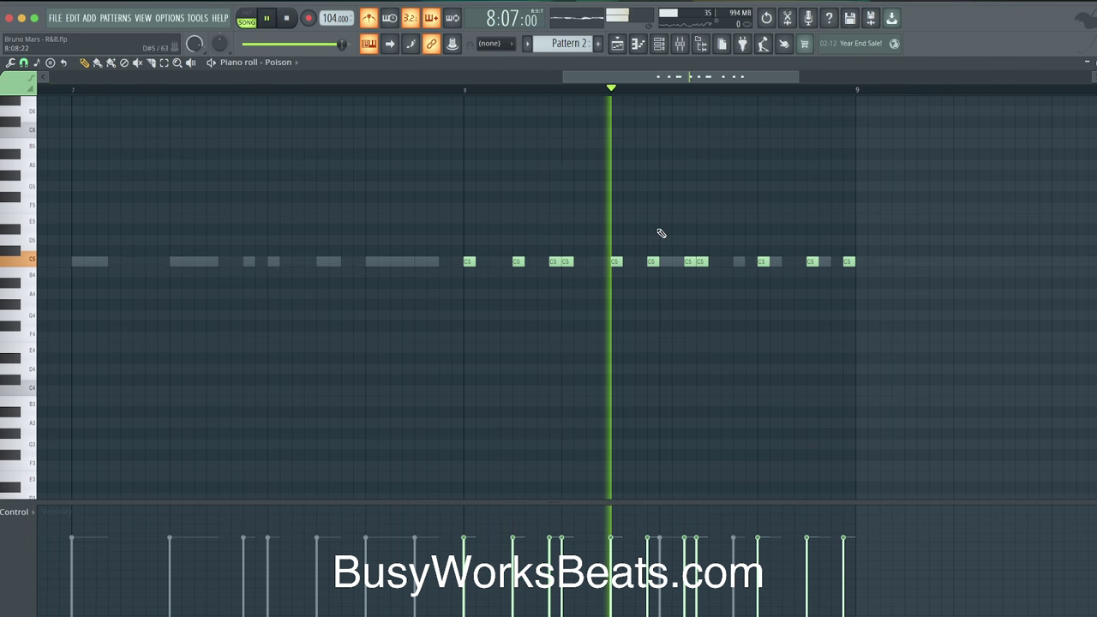
key("space")
key("space")
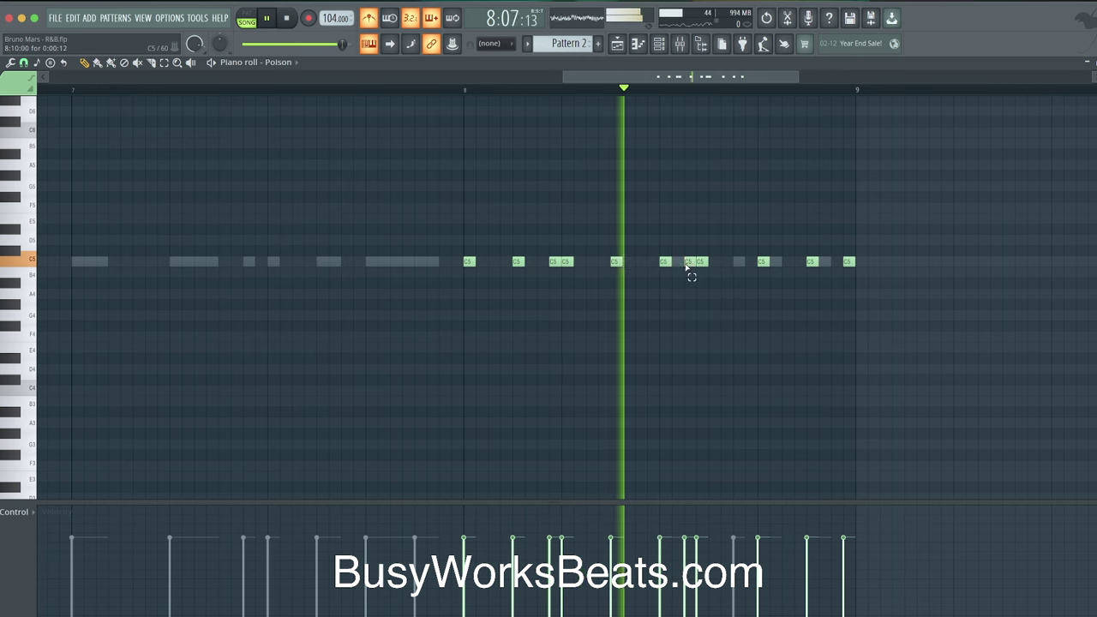
left_click(694, 262)
key("space")
left_click_drag(699, 262, 712, 263)
key("space")
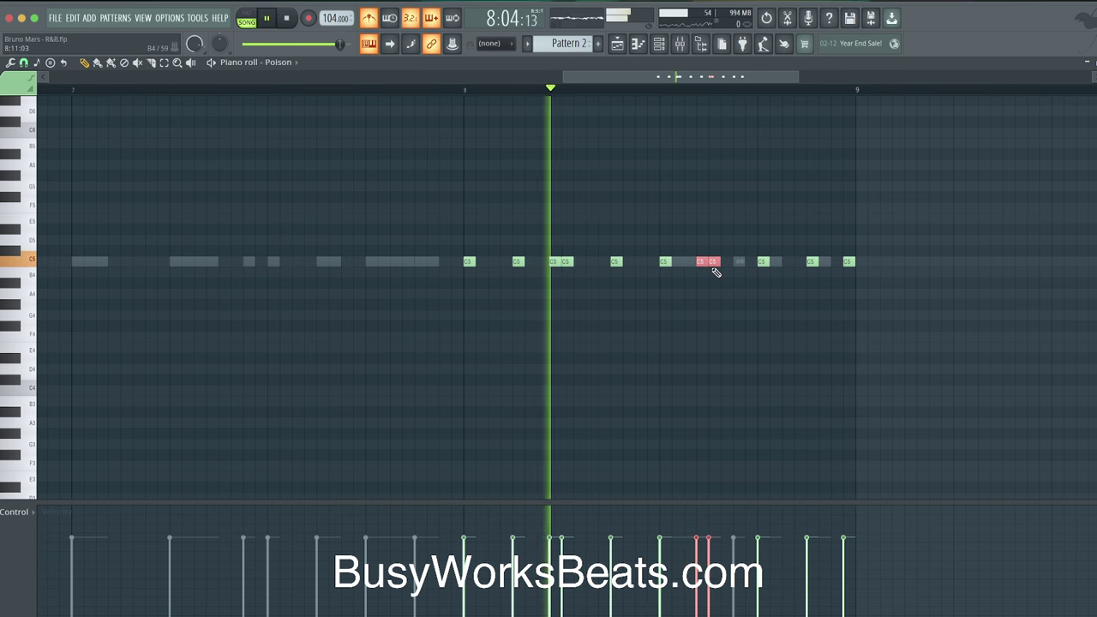
key("space")
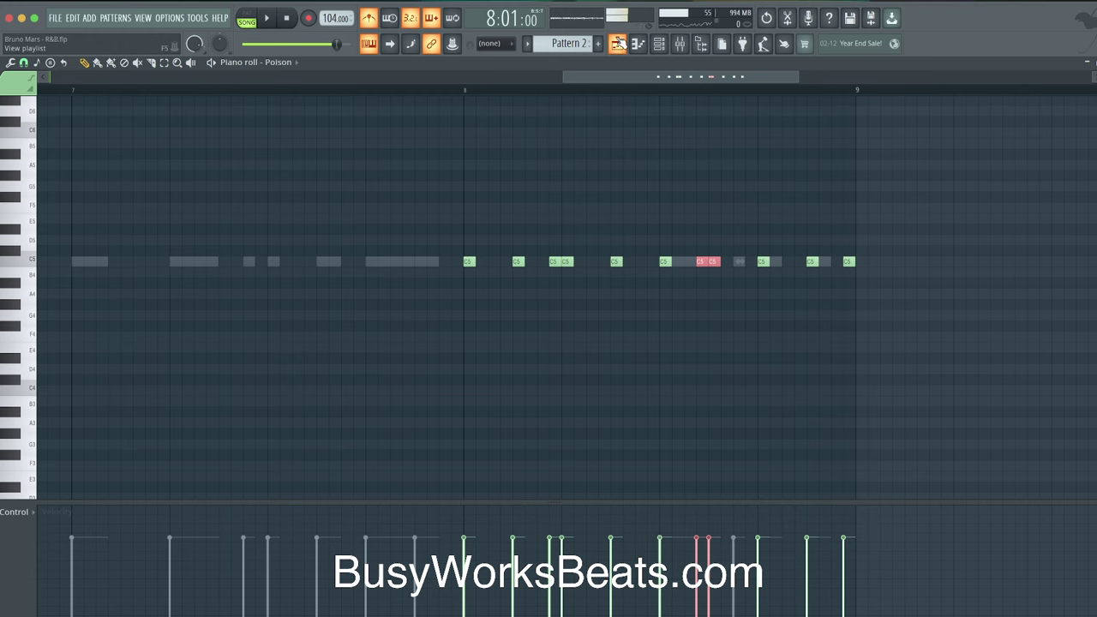
Show the playlist and play the whole arrangement from the beginning.
left_click(617, 43)
left_click(288, 18)
key("space")
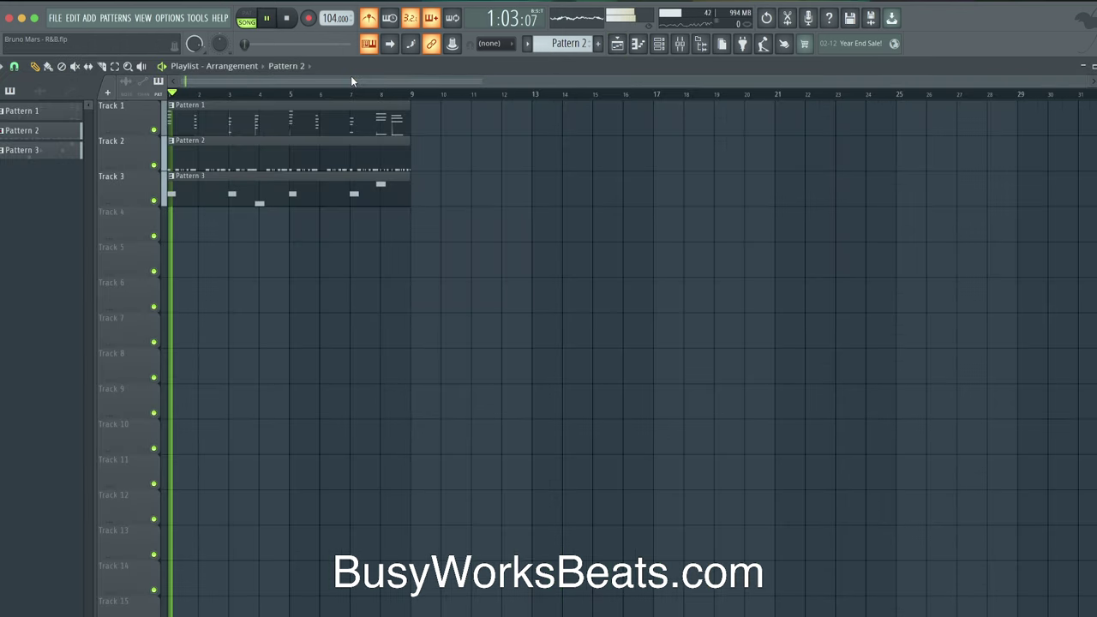
Show the channel rack, create a new empty pattern named Pattern 4, and save the project.
left_click(659, 43)
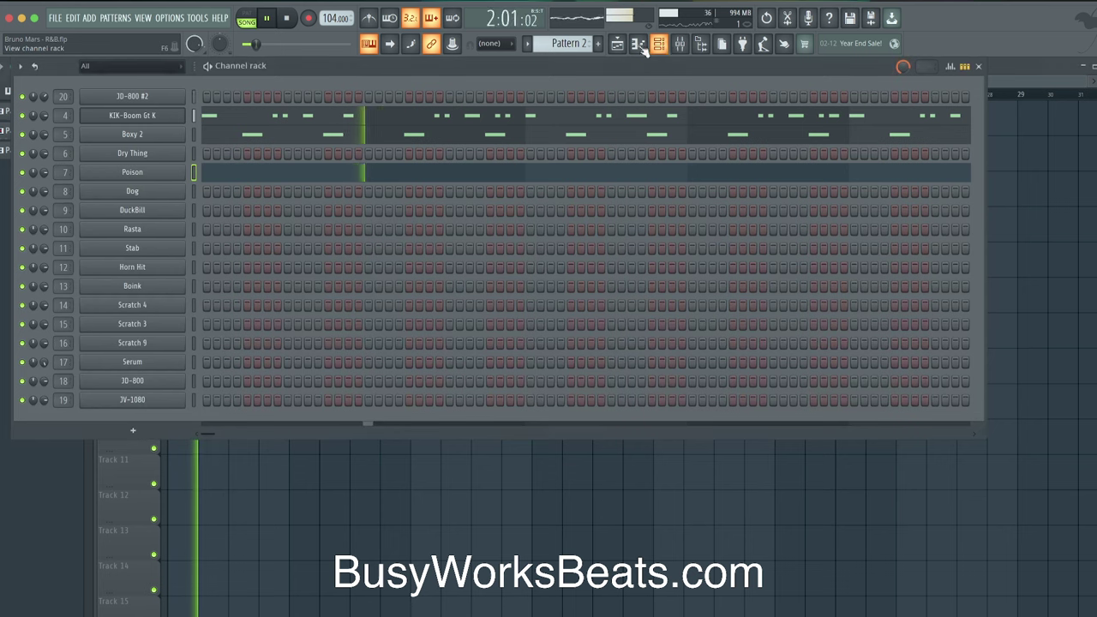
left_click(566, 43)
left_click(636, 52)
key("Return")
key("ctrl+s")
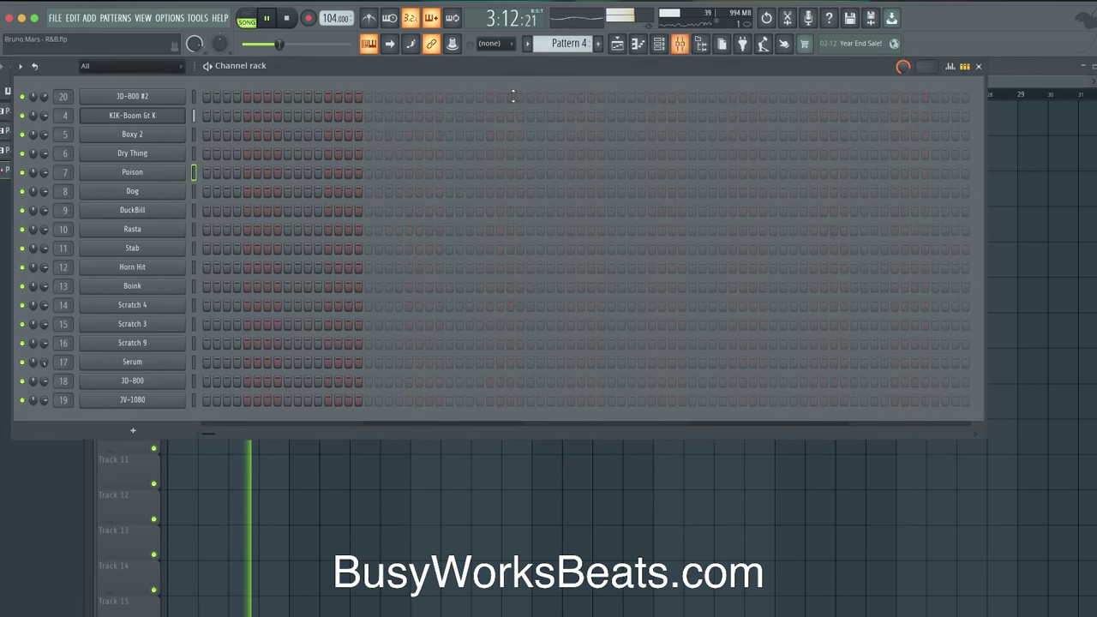
Record a Dog part into Pattern 4 as notes and automation, and open it in the piano roll.
left_click(193, 190)
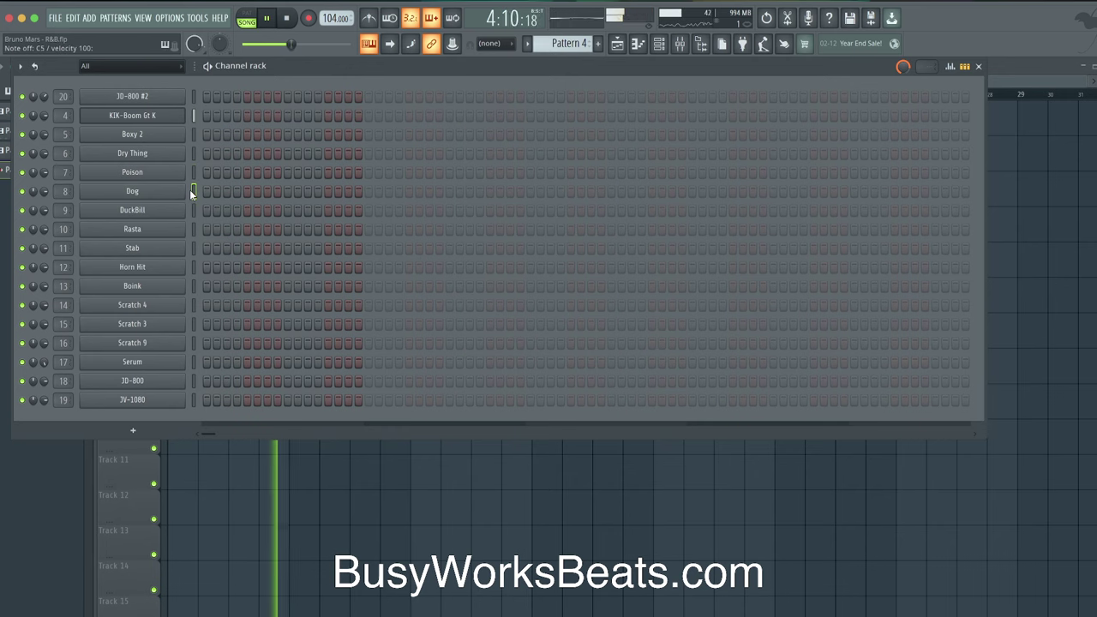
left_click(308, 18)
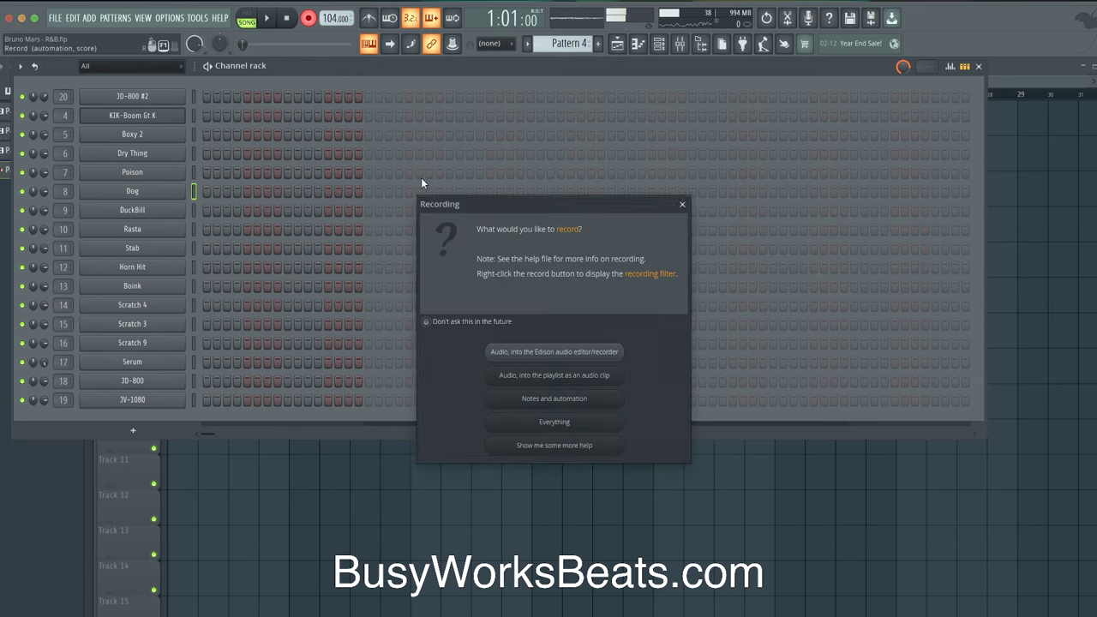
left_click(540, 400)
left_click(363, 496)
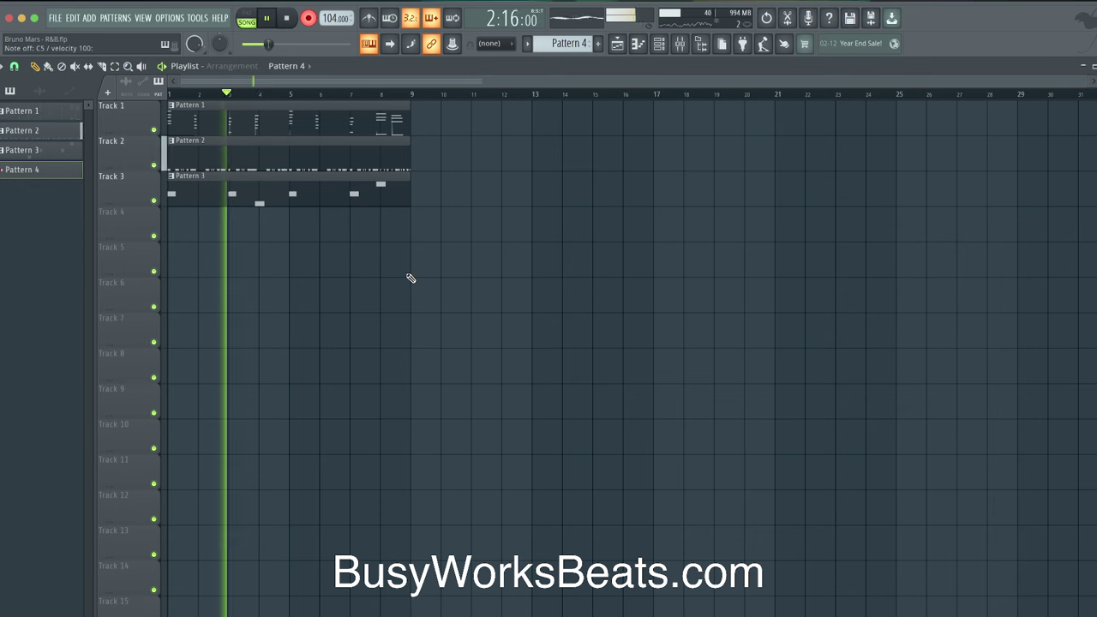
key("space")
double_click(207, 221)
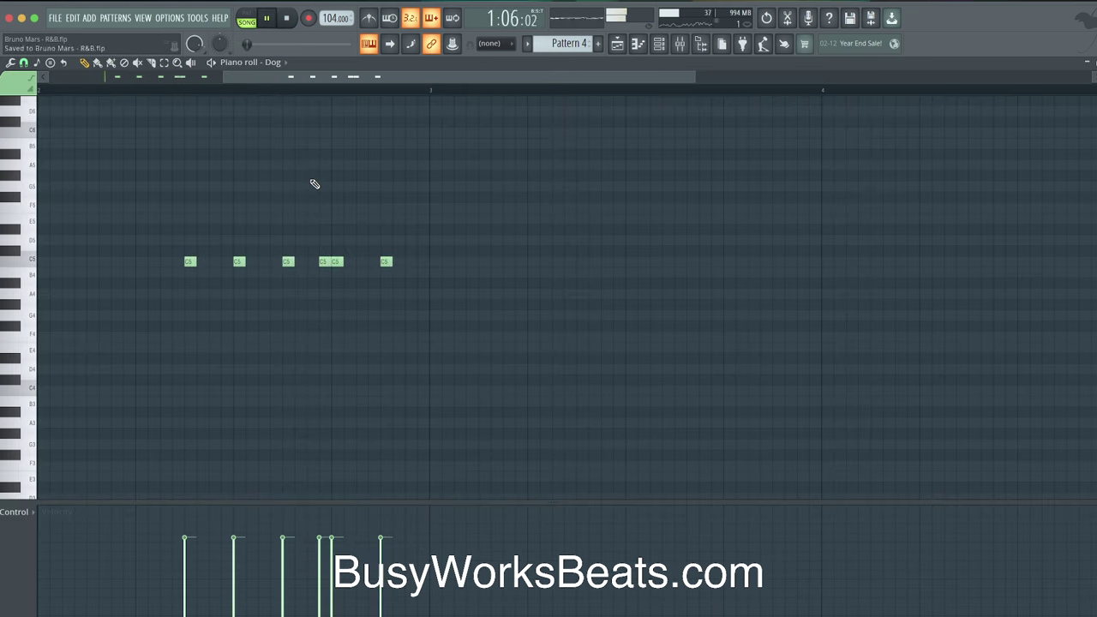
Record a DuckBill part into Pattern 4 as notes and automation, then stop playback.
left_click(659, 43)
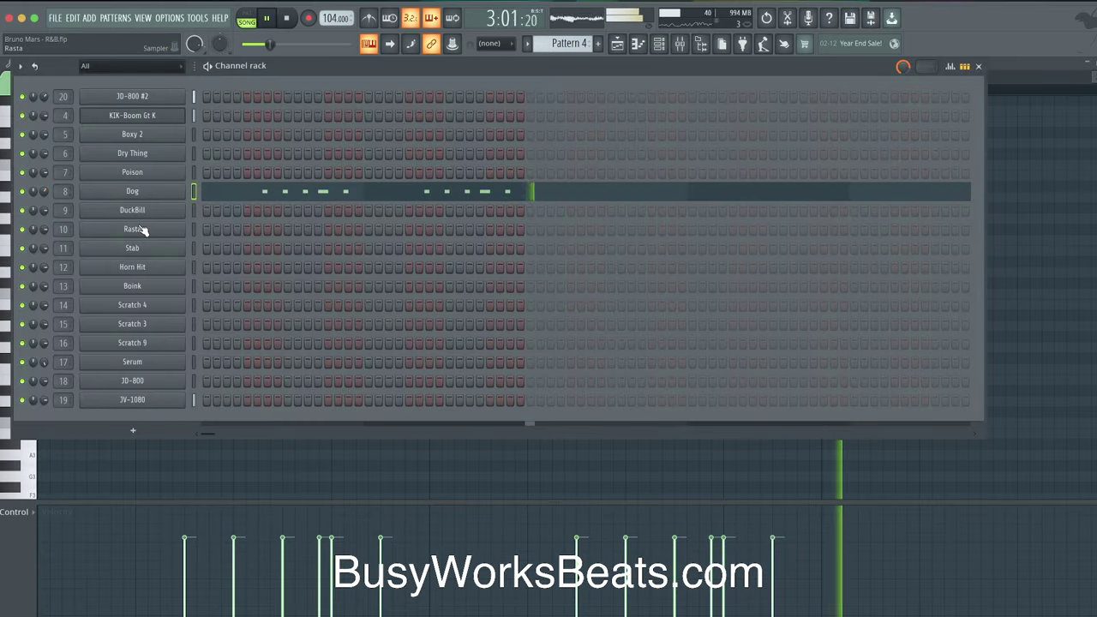
left_click(191, 219)
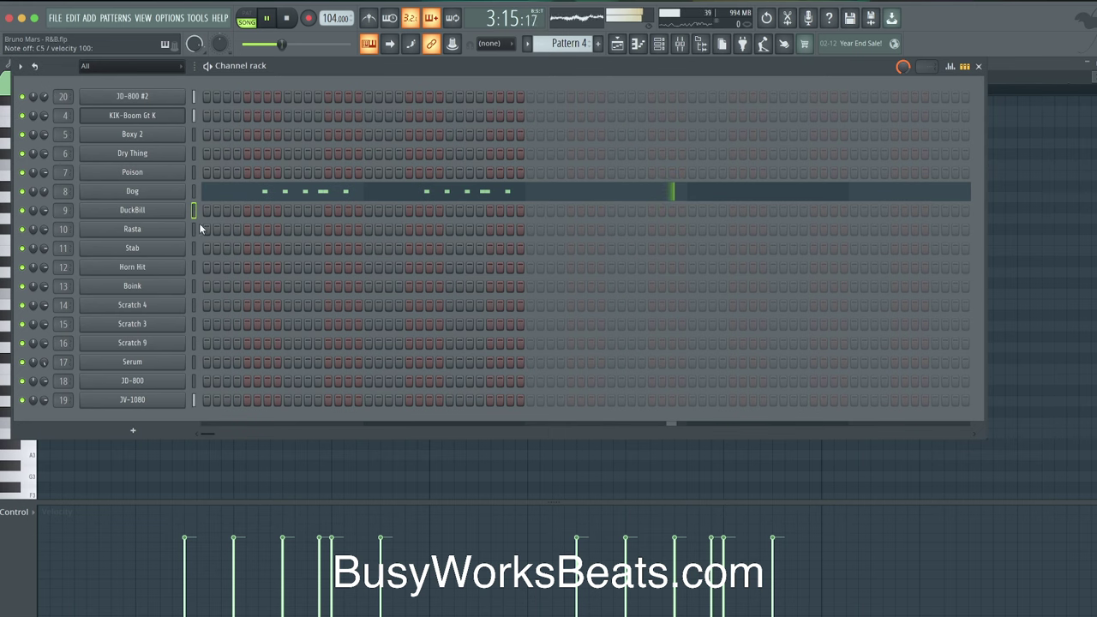
left_click(309, 21)
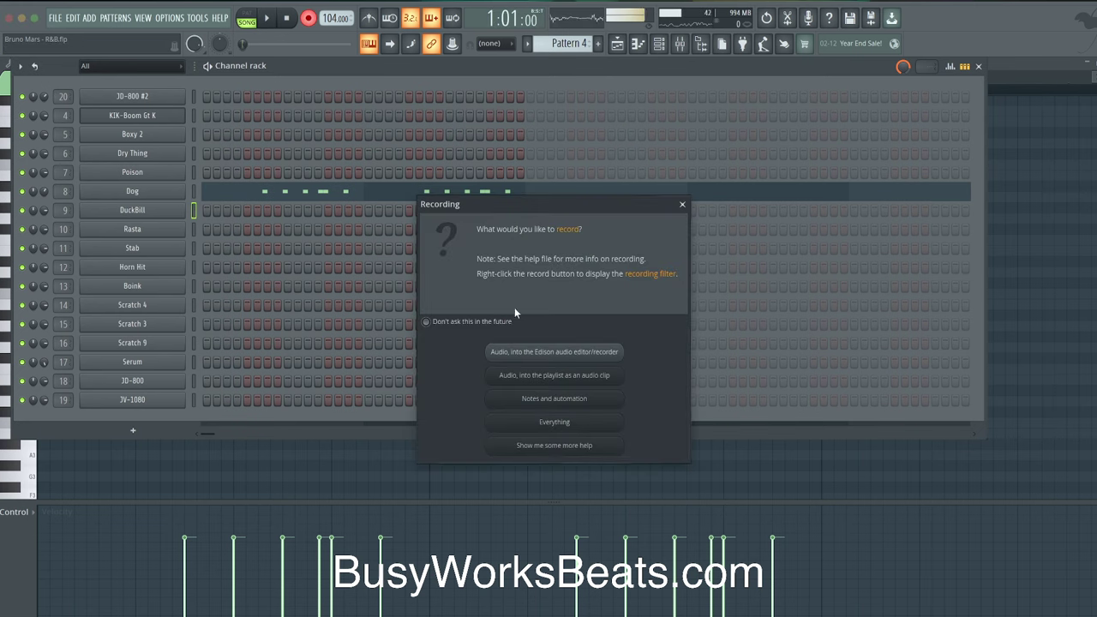
left_click(555, 396)
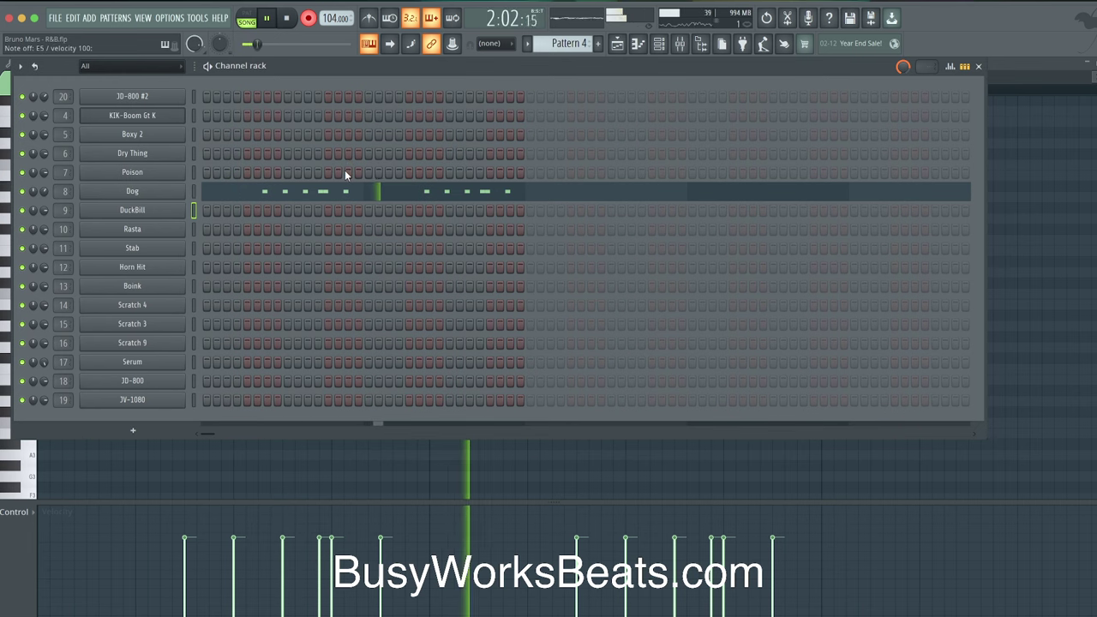
left_click(274, 25)
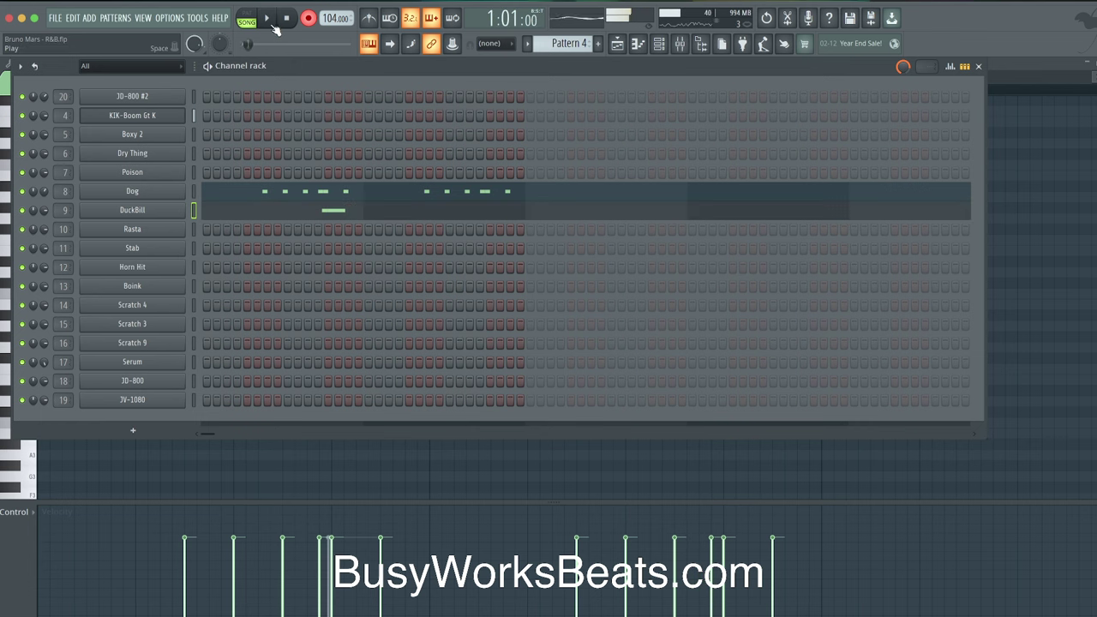
Quantize the recorded DuckBill note in its piano roll, then close the editor.
left_click(221, 211)
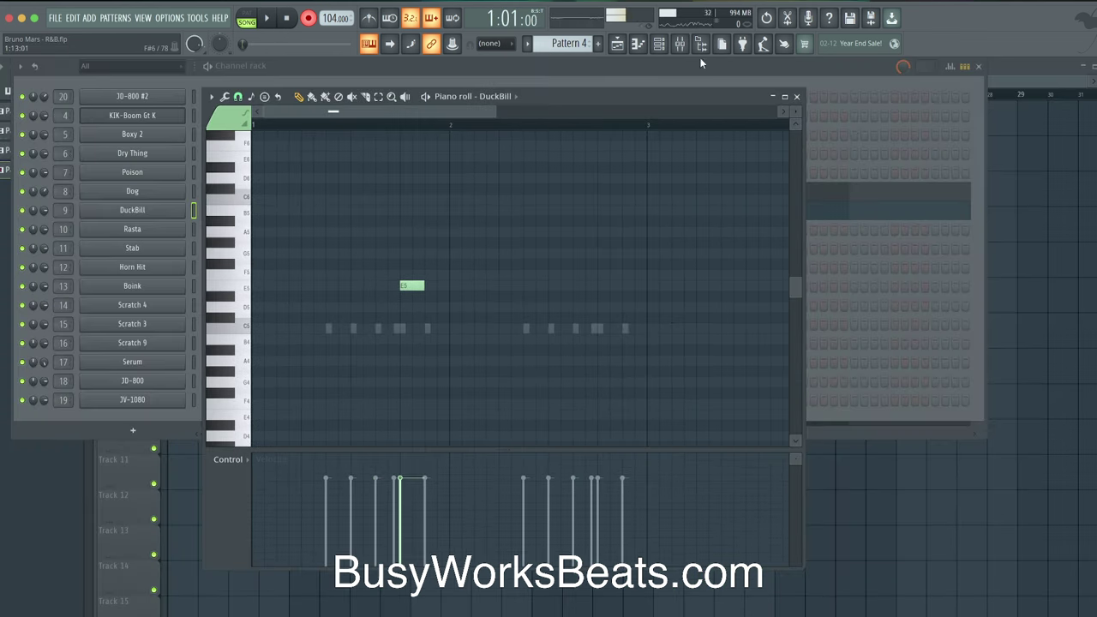
left_click(787, 96)
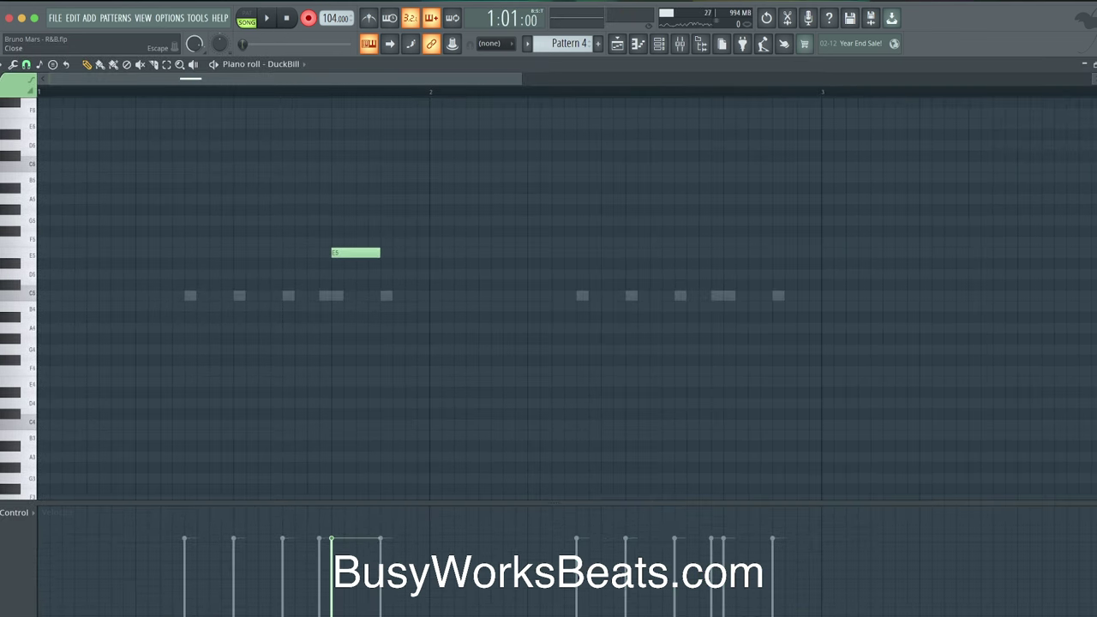
key("Escape")
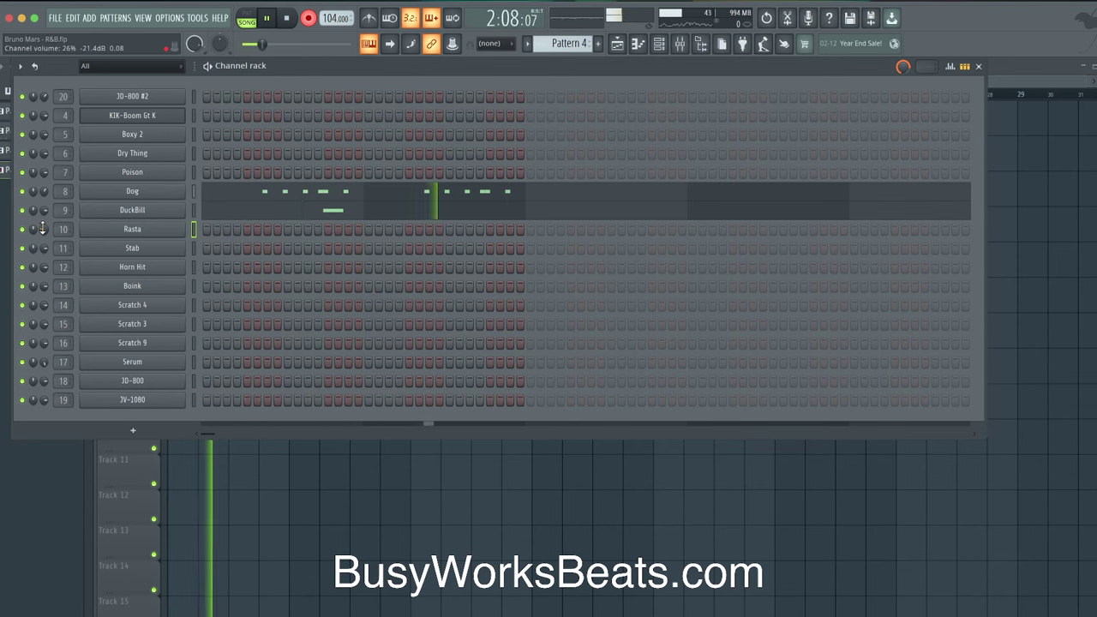
Finish recording the Rasta part into Pattern 4, quantize its notes in the piano roll, and return to the channel rack.
left_click(286, 18)
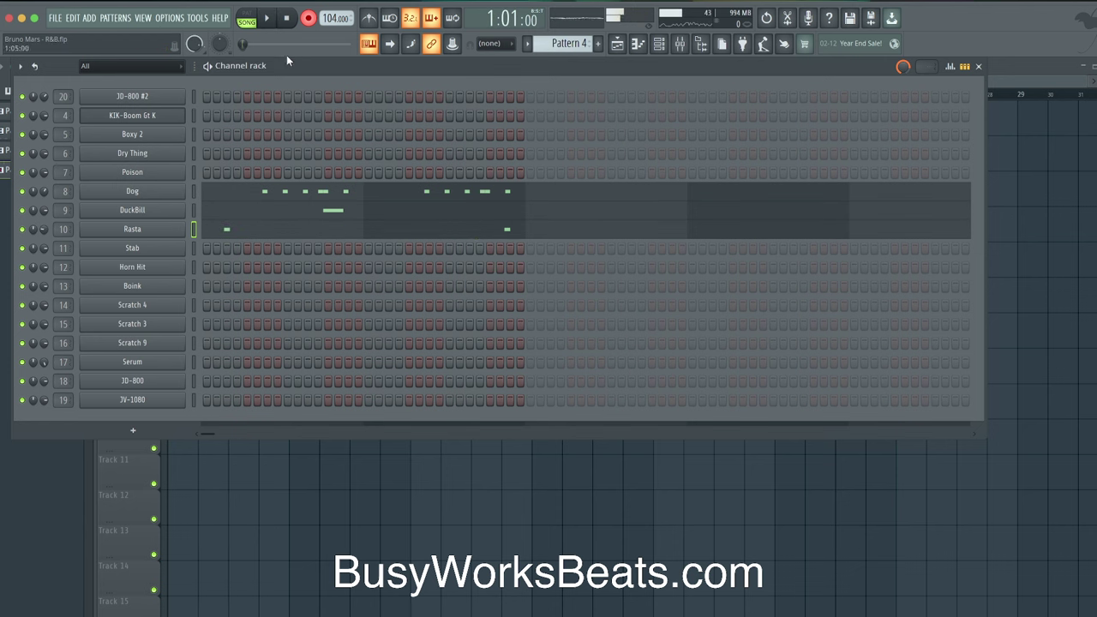
left_click(246, 227)
key("space")
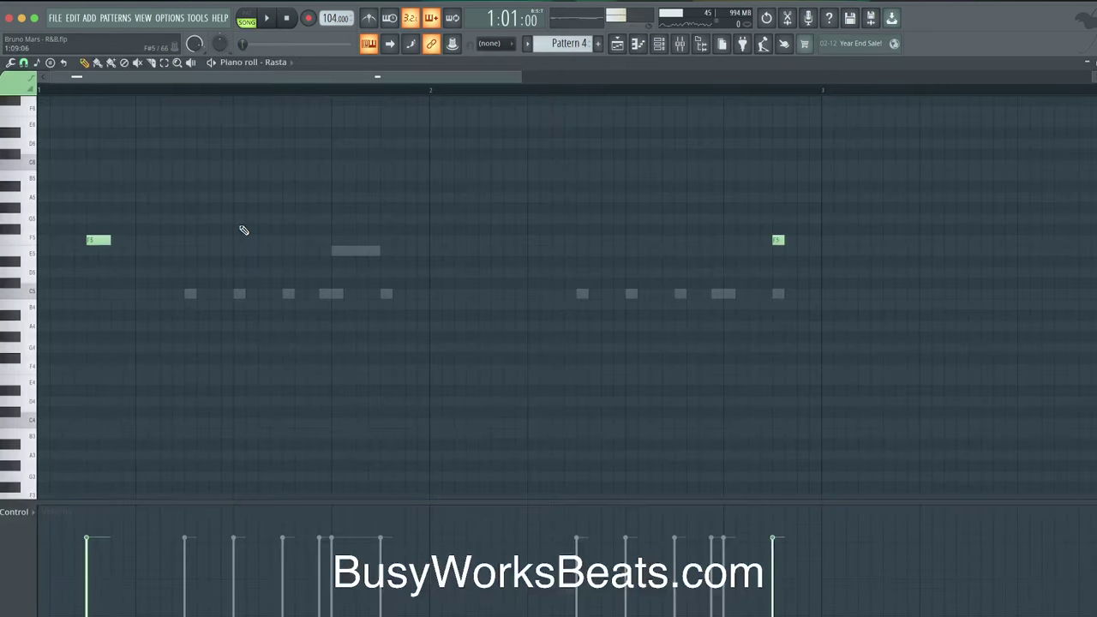
key("F6")
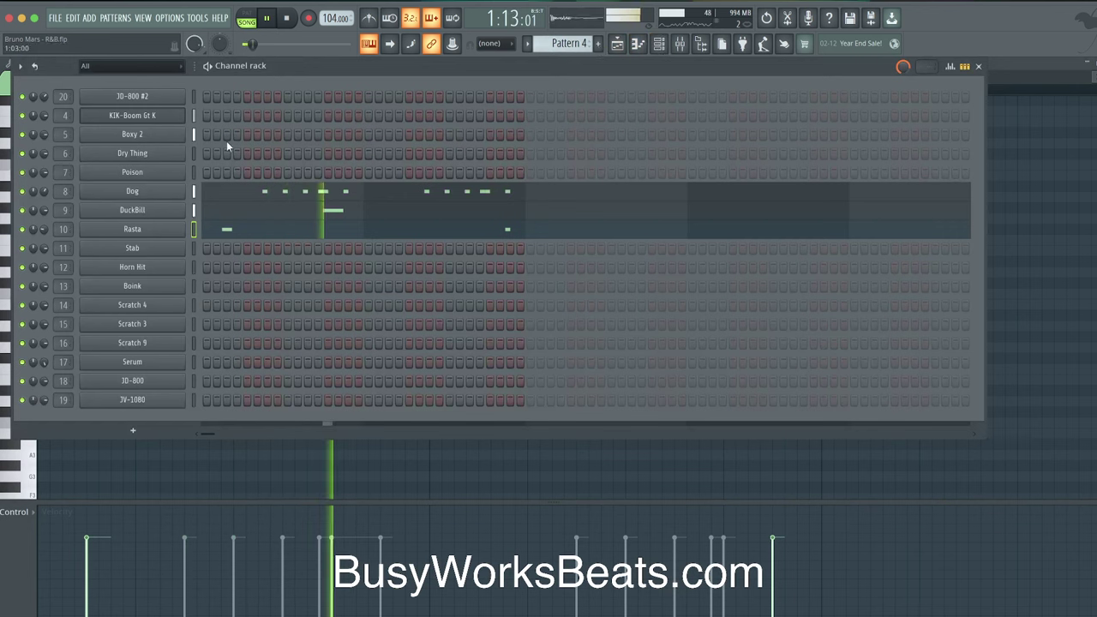
Set the DuckBill channel's filter type to HP, adjust its Mod X cutoff, and save the project.
left_click(170, 210)
key("space")
left_click(71, 149)
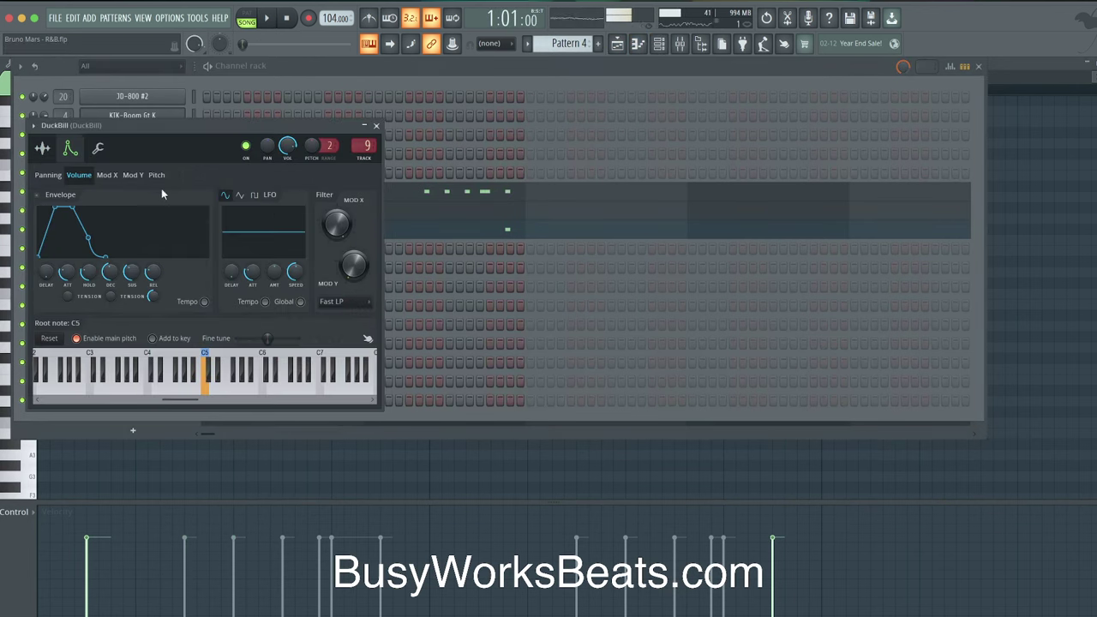
left_click(343, 301)
left_click(345, 354)
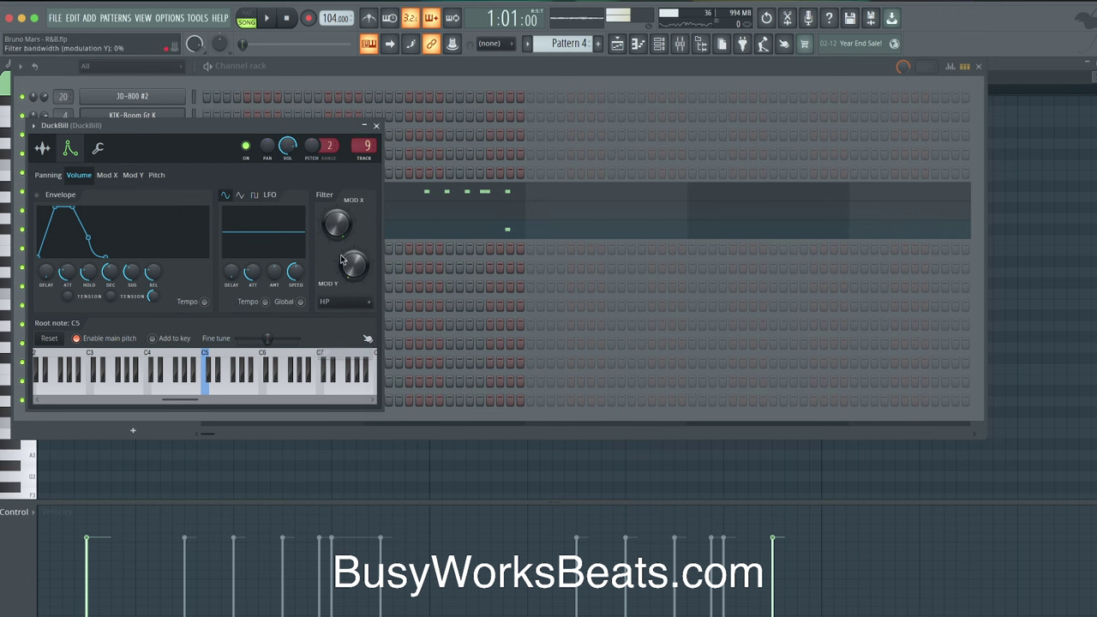
left_click_drag(336, 224, 336, 210)
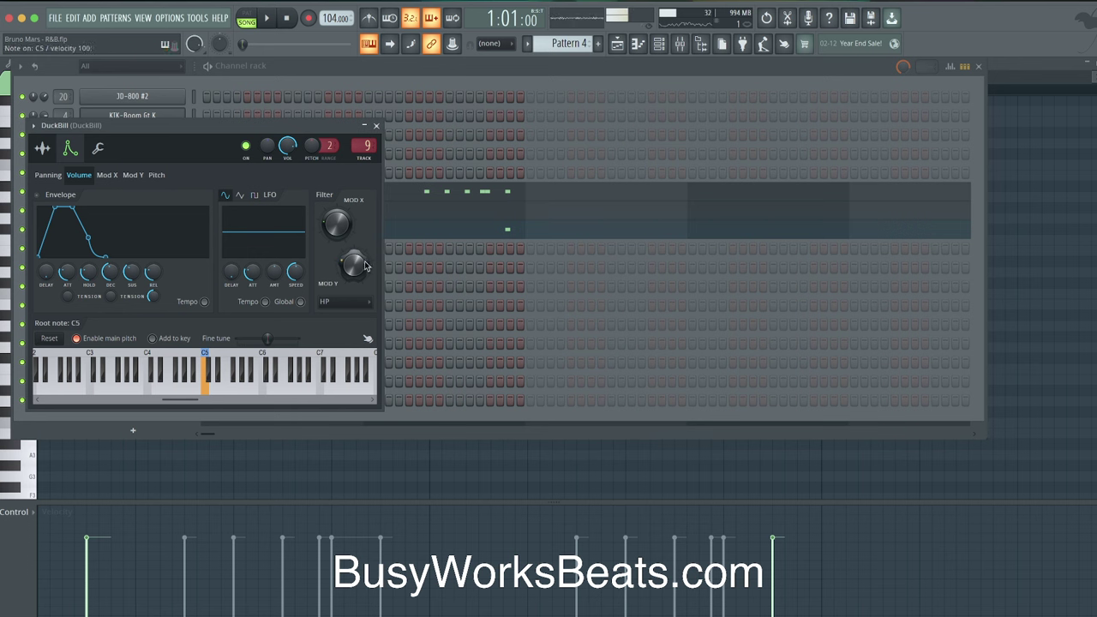
left_click(376, 126)
key("ctrl+s")
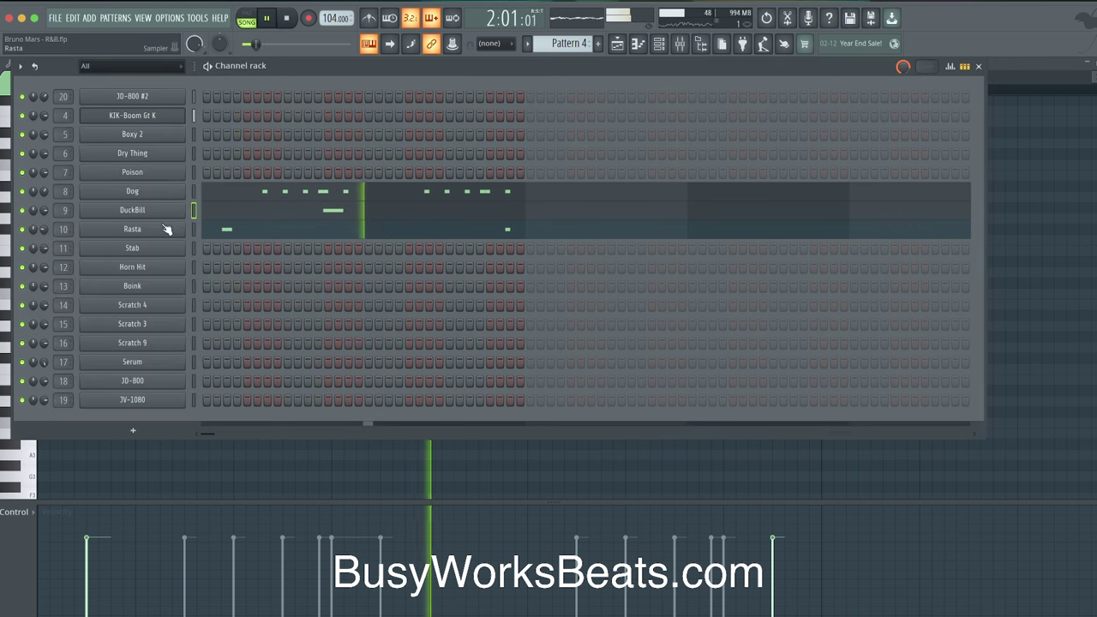
Audition the Stab, Horn Hit and Scratch 4 channels against the playing arrangement.
left_click(194, 247)
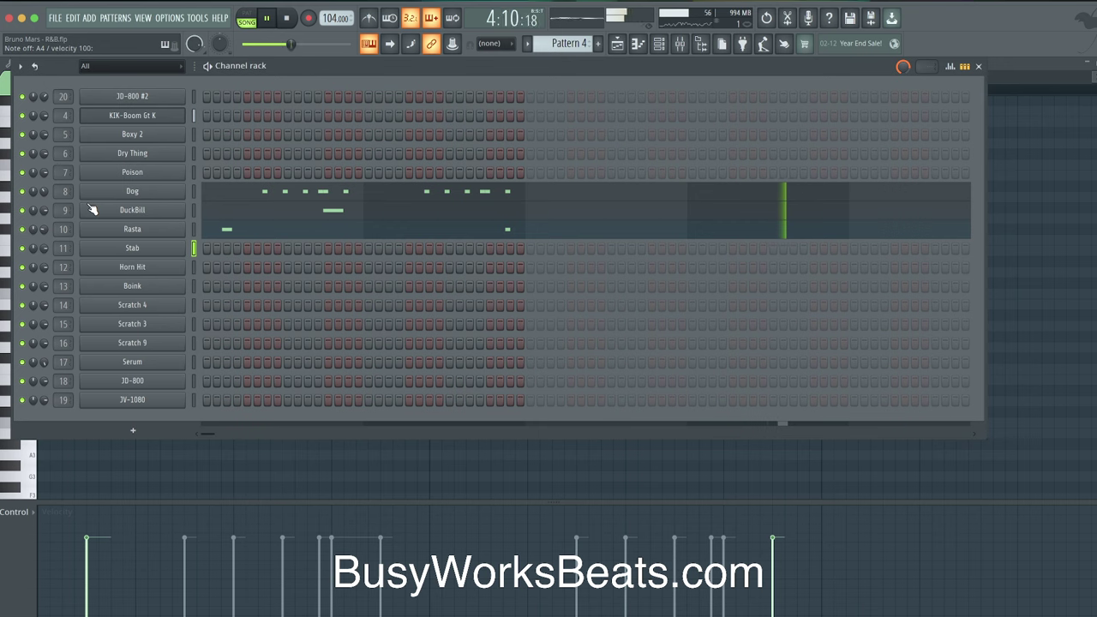
left_click(175, 266)
key("space")
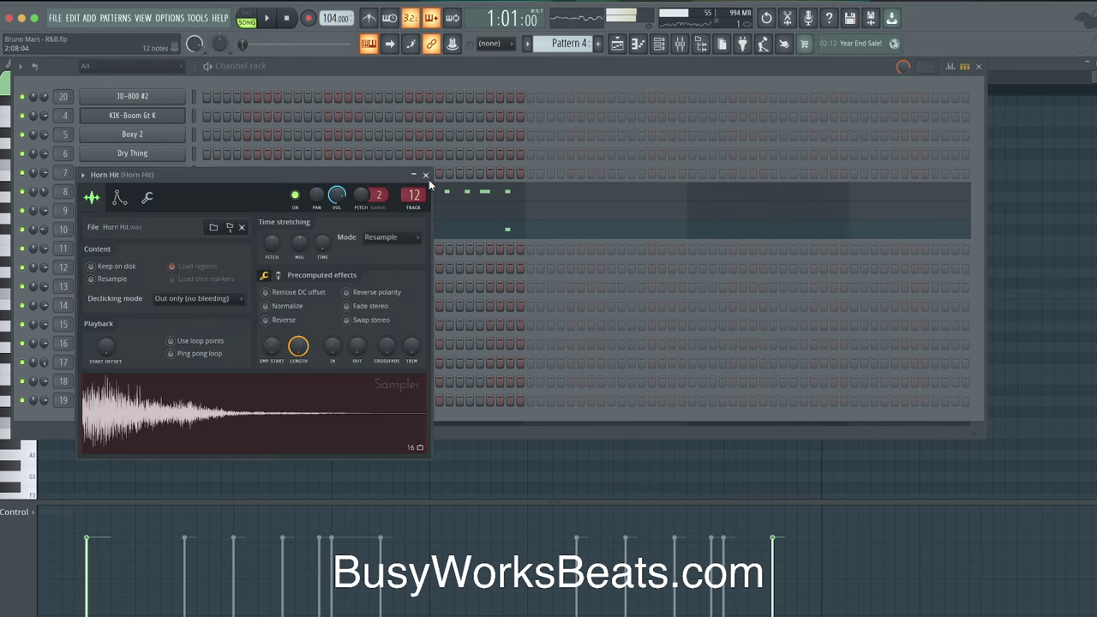
left_click(425, 175)
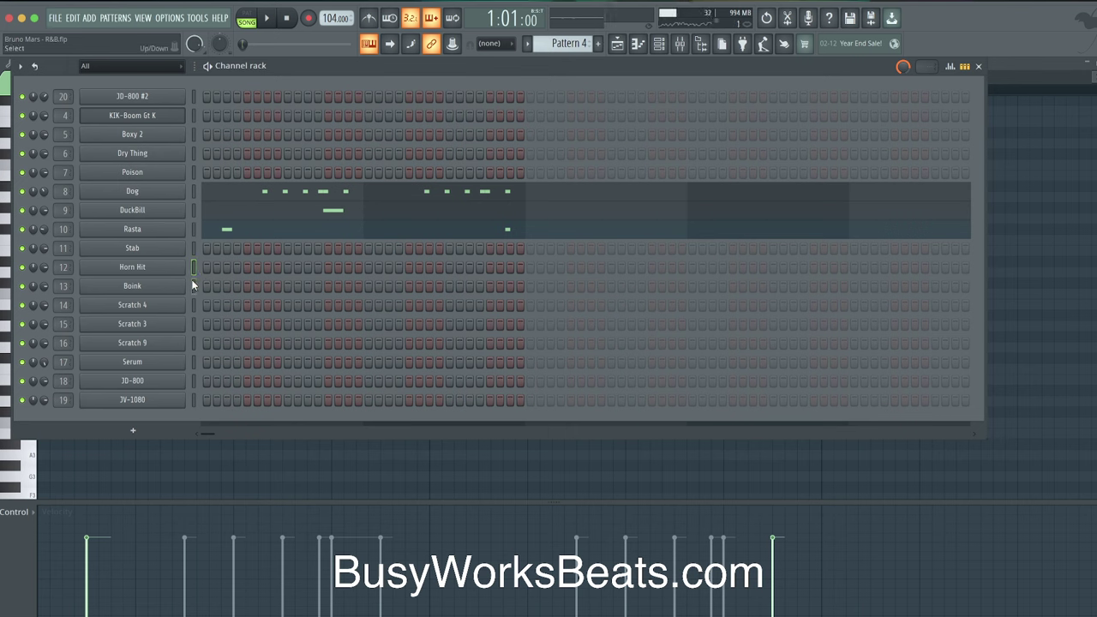
key("space")
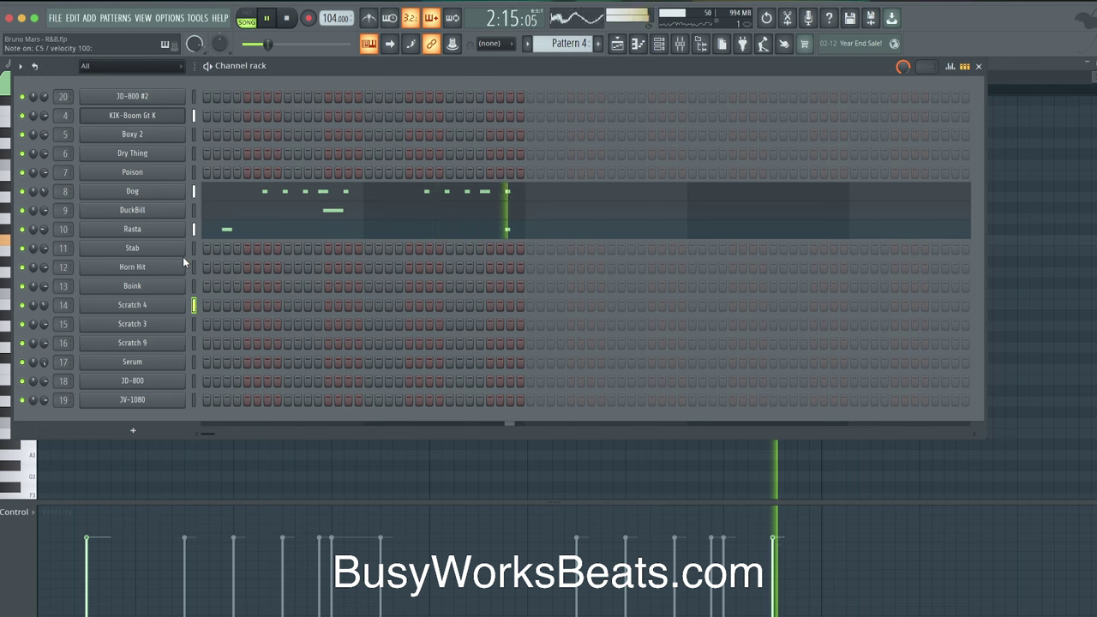
key("space")
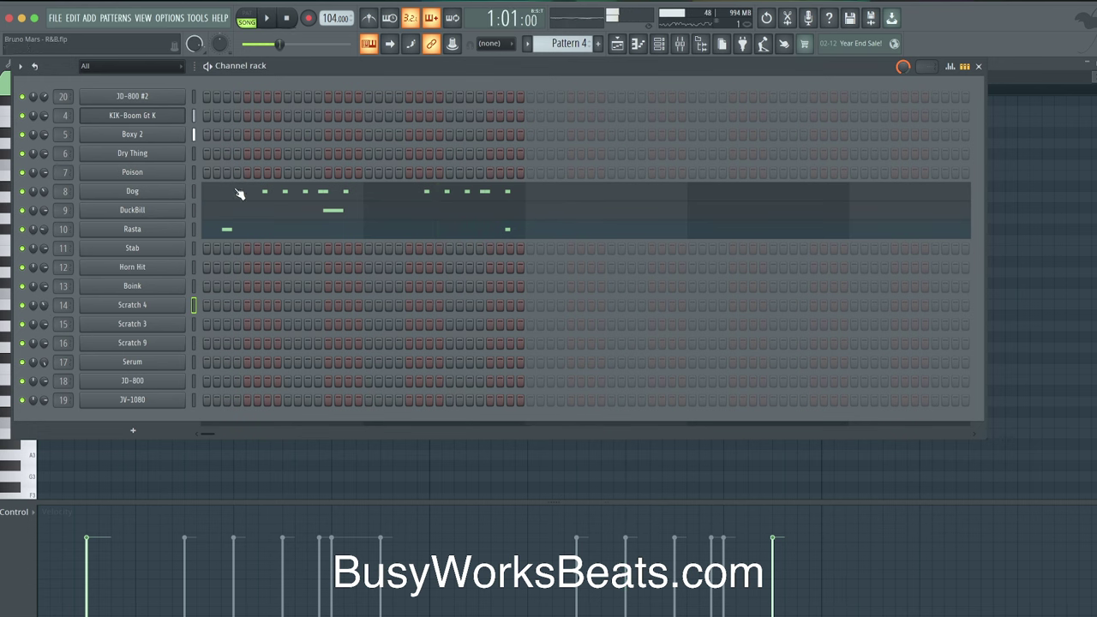
Record a Scratch 4 part into Pattern 4 as notes and automation, and quantize it in the piano roll.
left_click(308, 19)
left_click(523, 398)
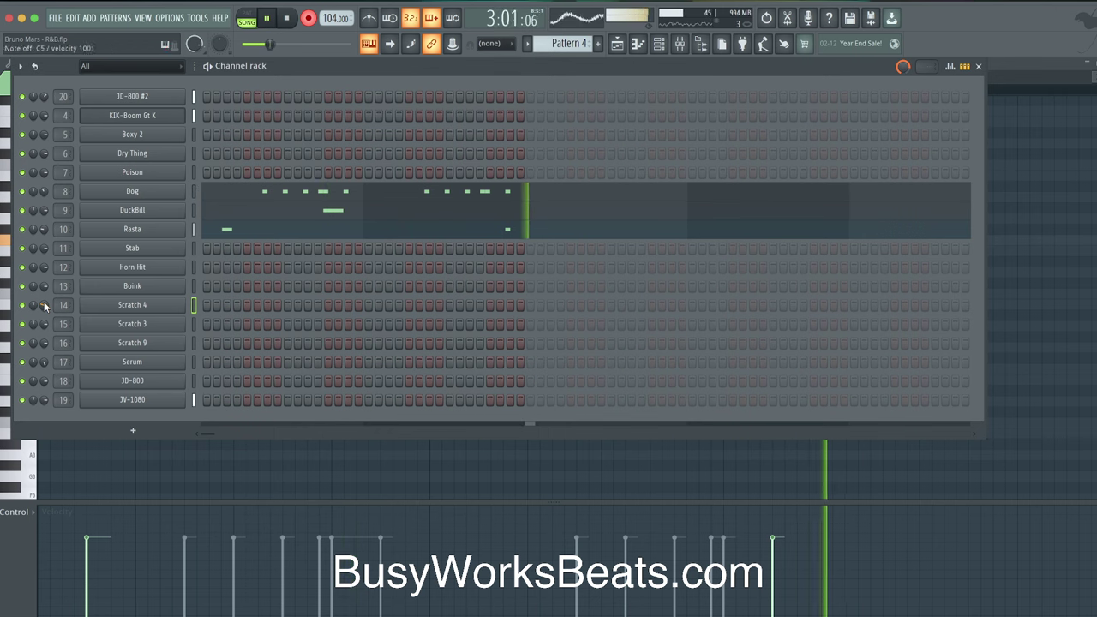
key("space")
left_click(310, 307)
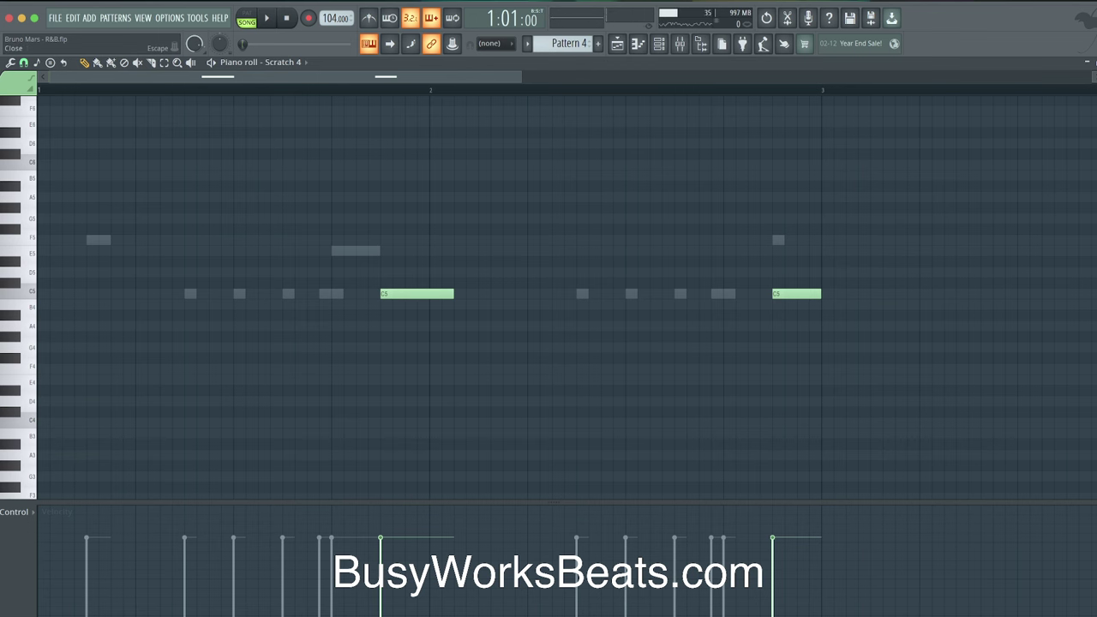
key("Escape")
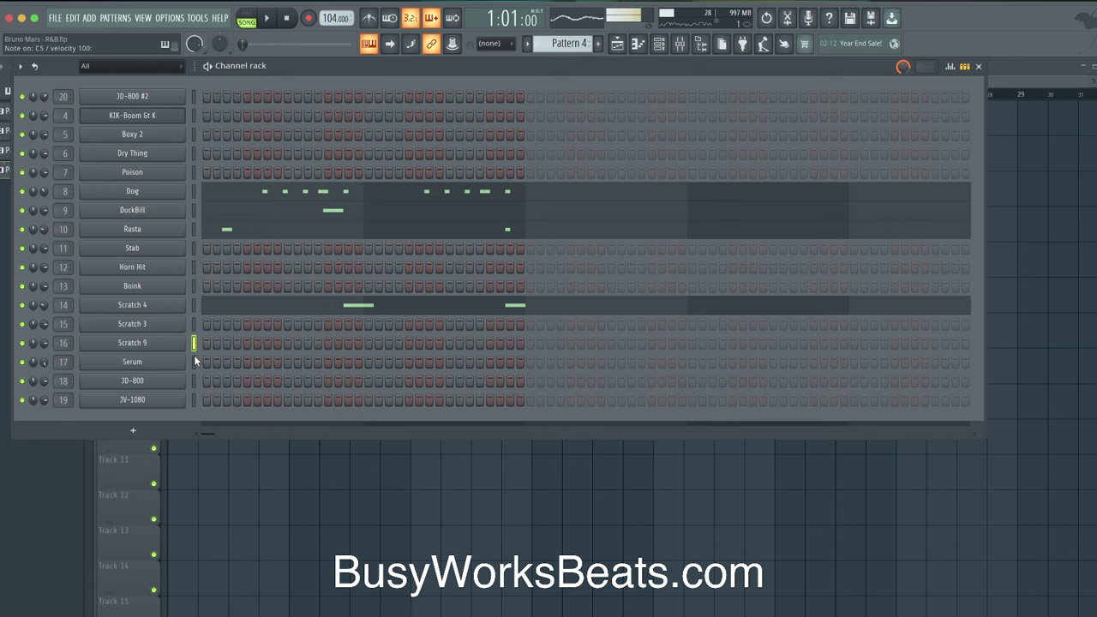
Arm recording for the Scratch 9 channel, bring up the playlist, and stop playback.
key("space")
left_click(309, 18)
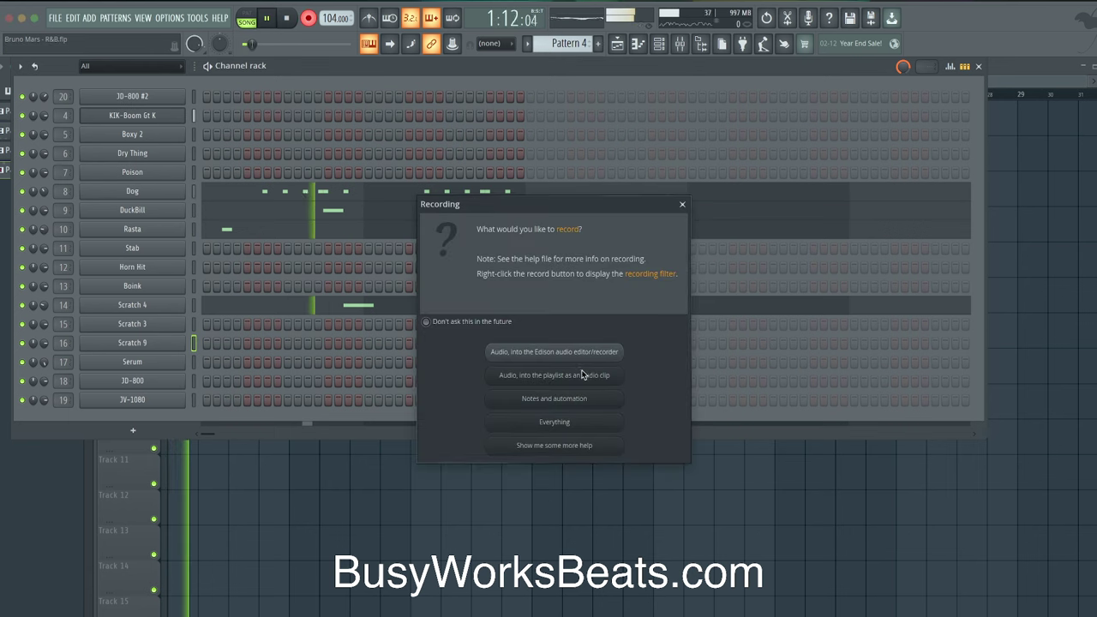
left_click(581, 374)
key("F6")
key("ctrl+s")
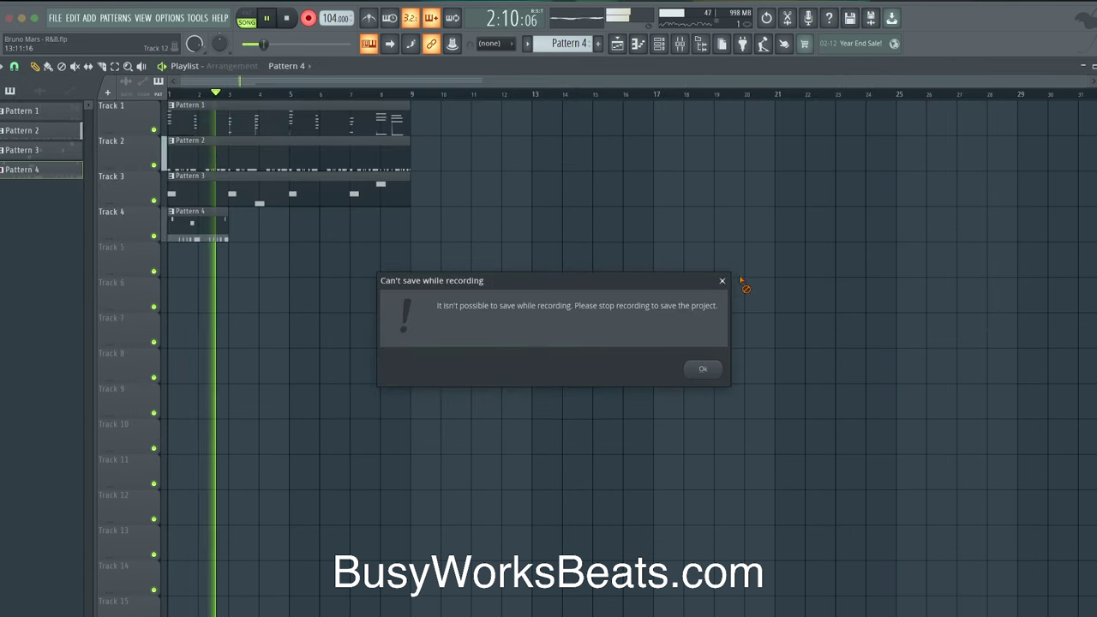
key("Escape")
key("space")
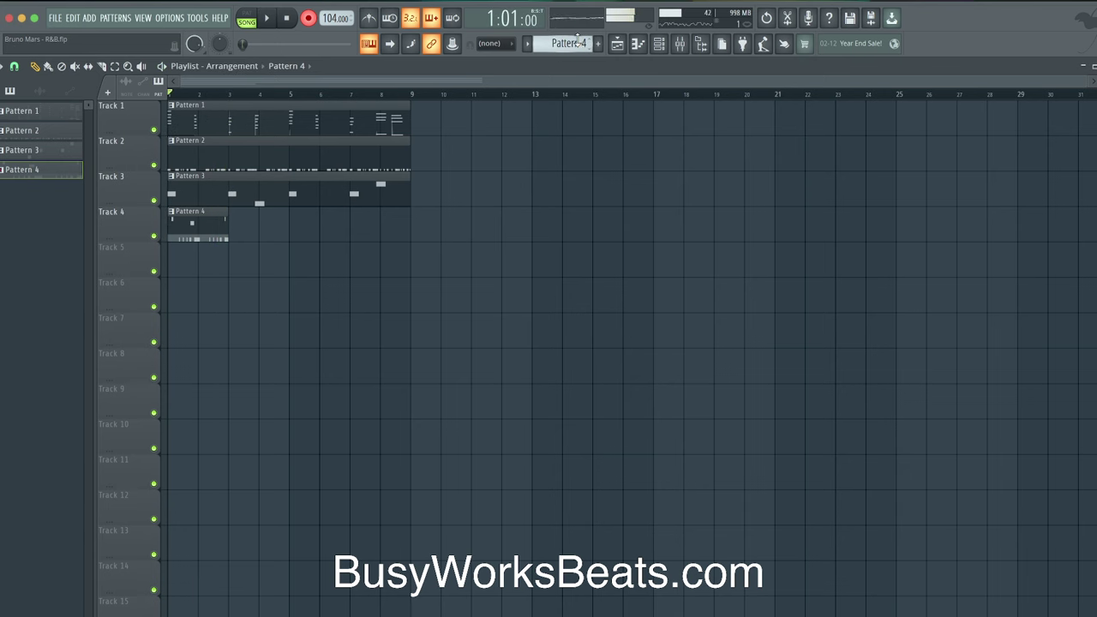
Create a new empty Pattern 5 and record a short Scratch 9 part into it at the end of bar 4.
scroll(578, 39, "down", 1)
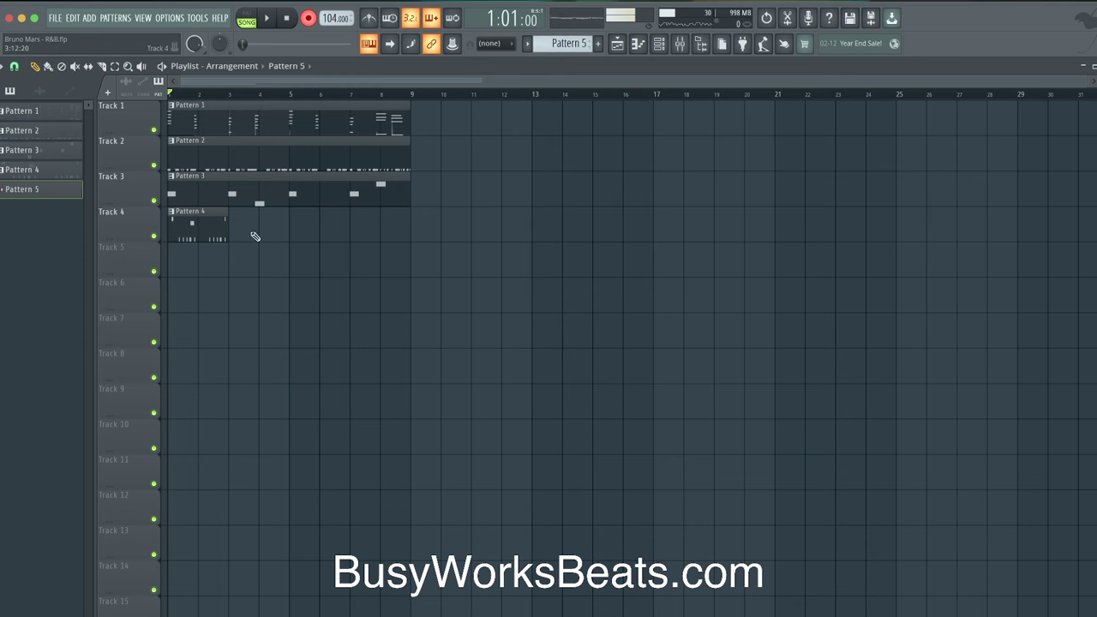
key("space")
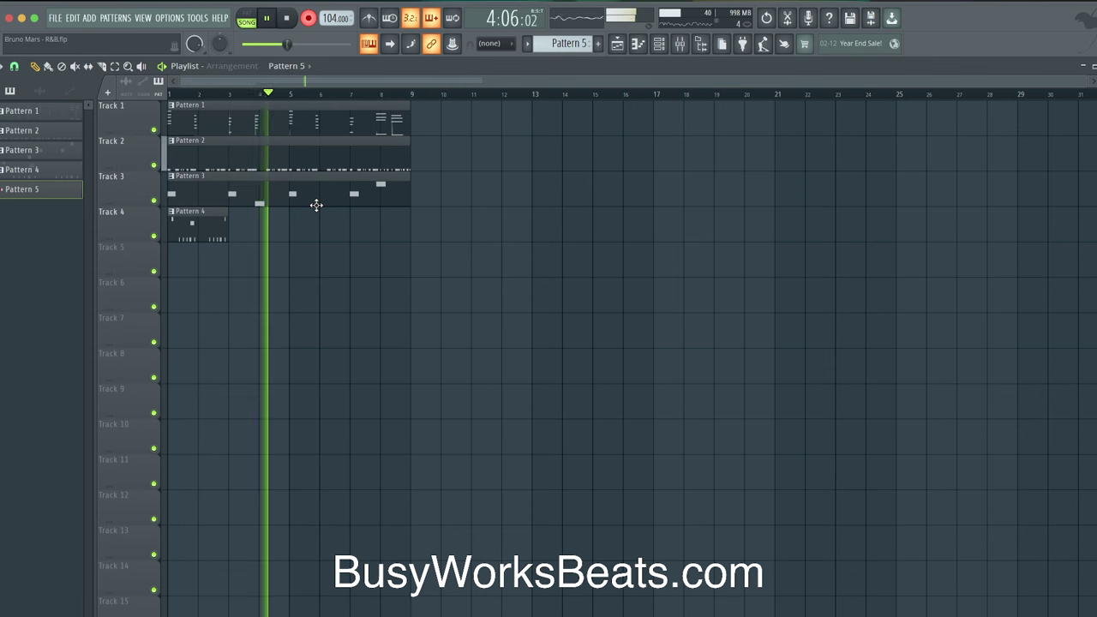
key("space")
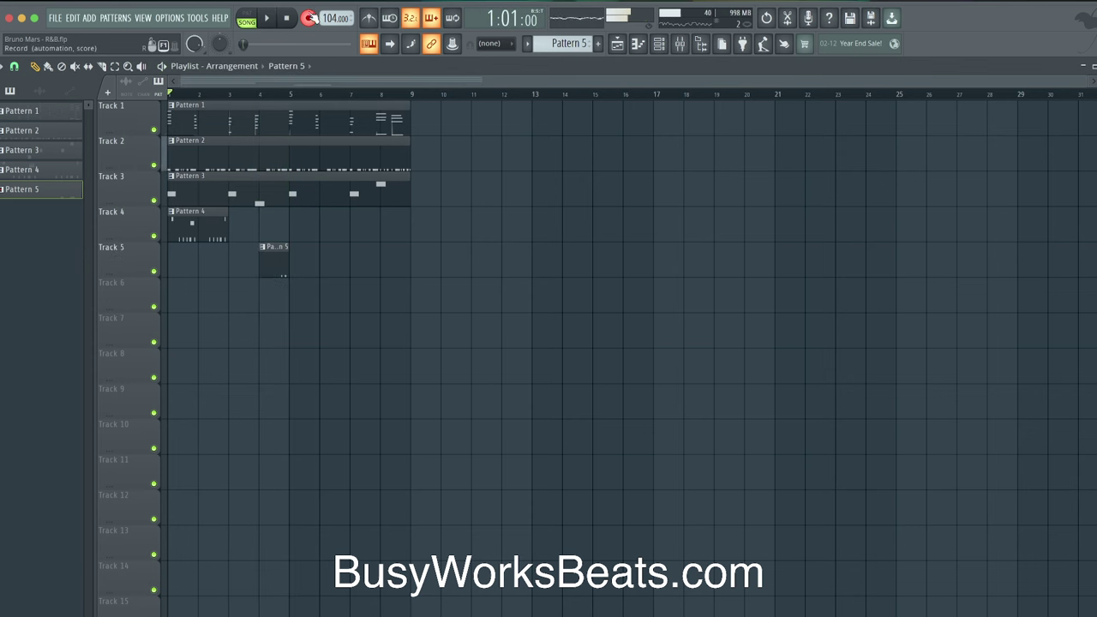
Quantize the recorded Scratch 9 notes of Pattern 5 in the piano roll and return to the channel rack.
left_click(658, 44)
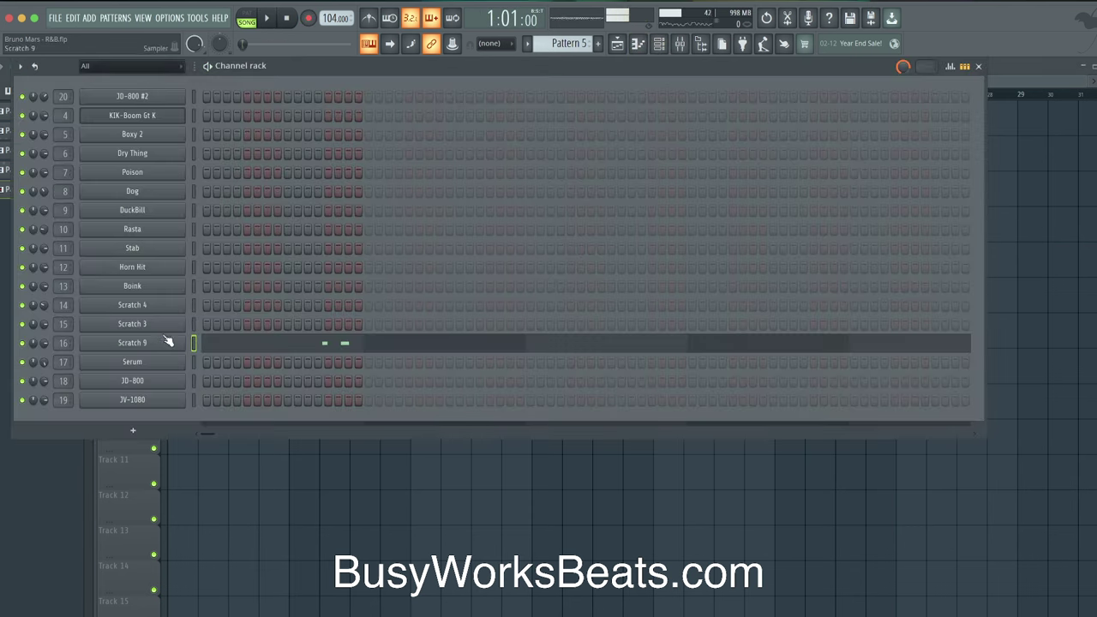
left_click(169, 342)
left_click(360, 110)
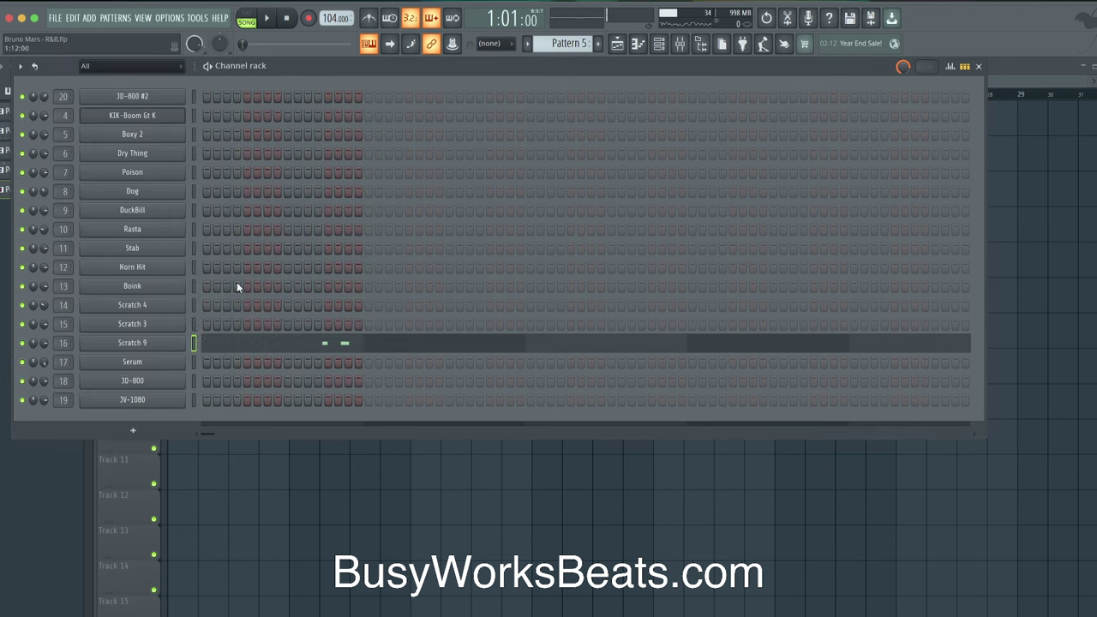
left_click(225, 343)
key("space")
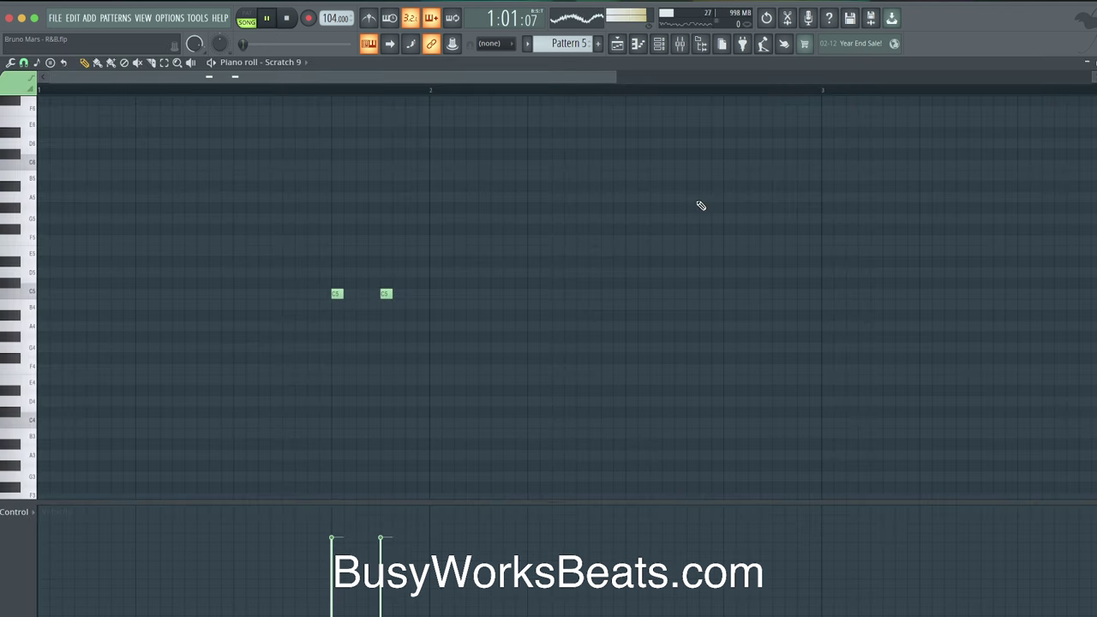
key("F6")
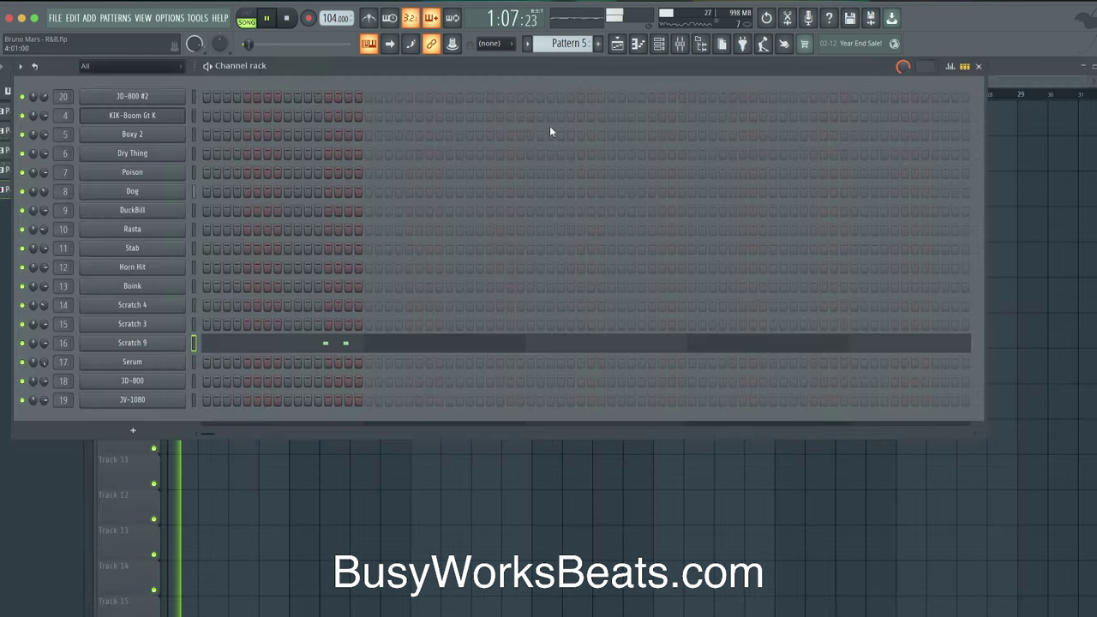
Select the JD-800 channel, stop playback, and create a new empty pattern named Pattern 6.
left_click(191, 361)
key("space")
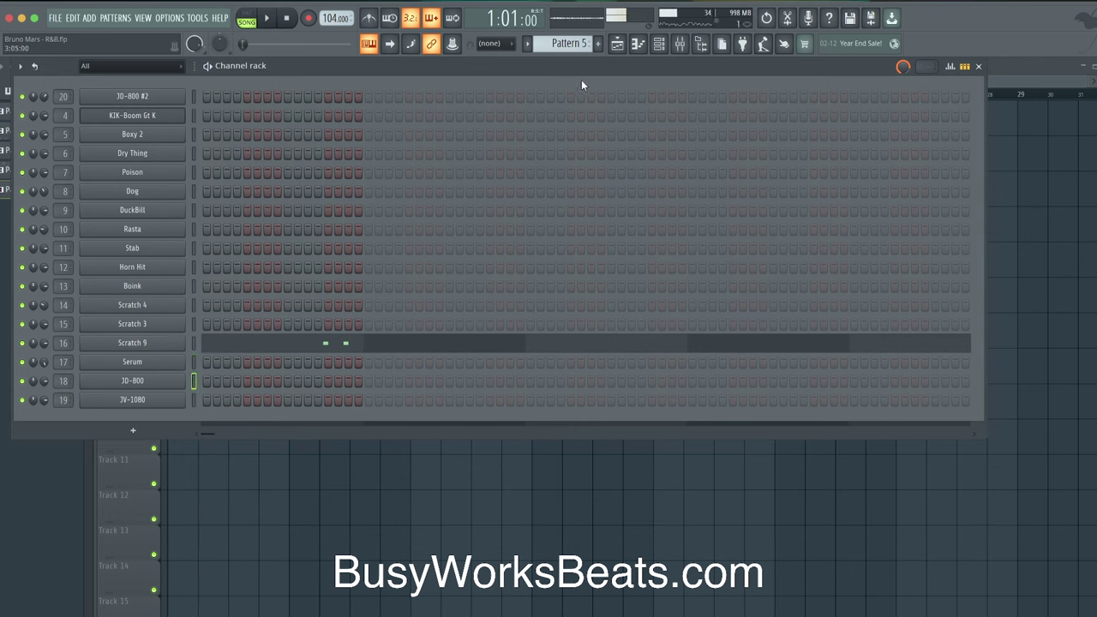
scroll(565, 43, "down", 1)
left_click(281, 18)
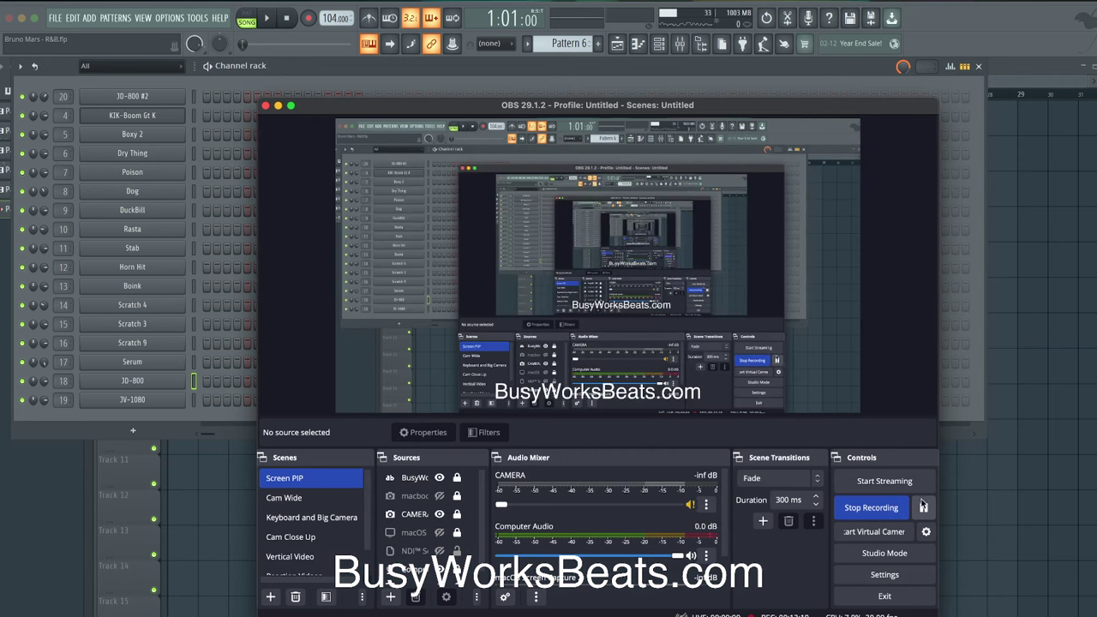
left_click(279, 106)
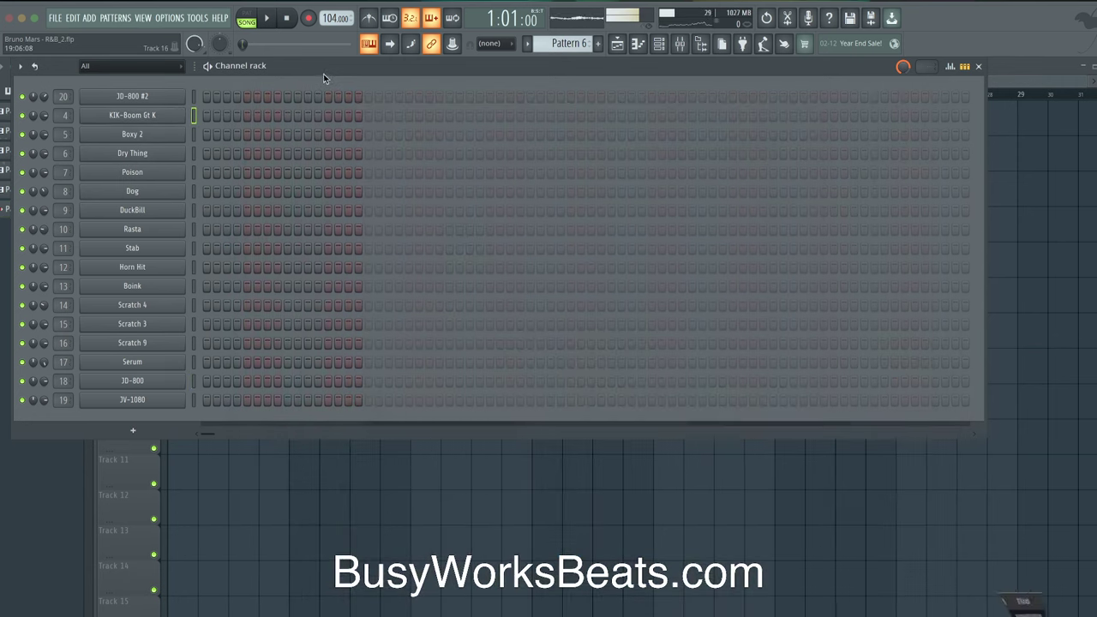
Duplicate all playlist clips on Tracks 1 to 5 so they repeat from bar 9, then show the channel rack.
left_click(349, 453)
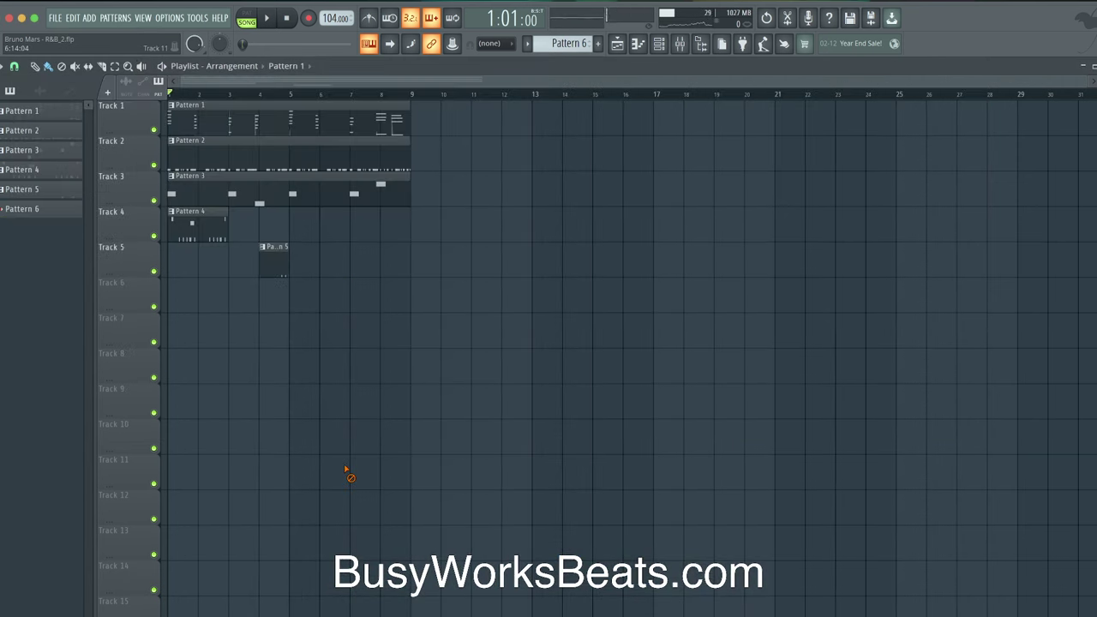
left_click_drag(487, 343, 169, 100)
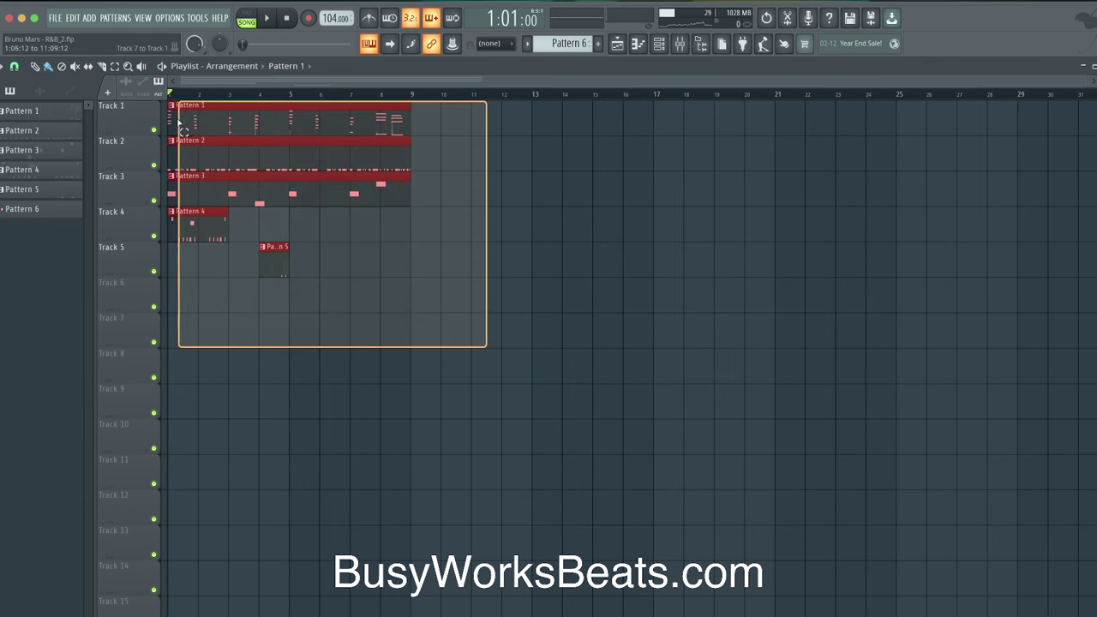
key("ctrl+b")
key("ctrl+d")
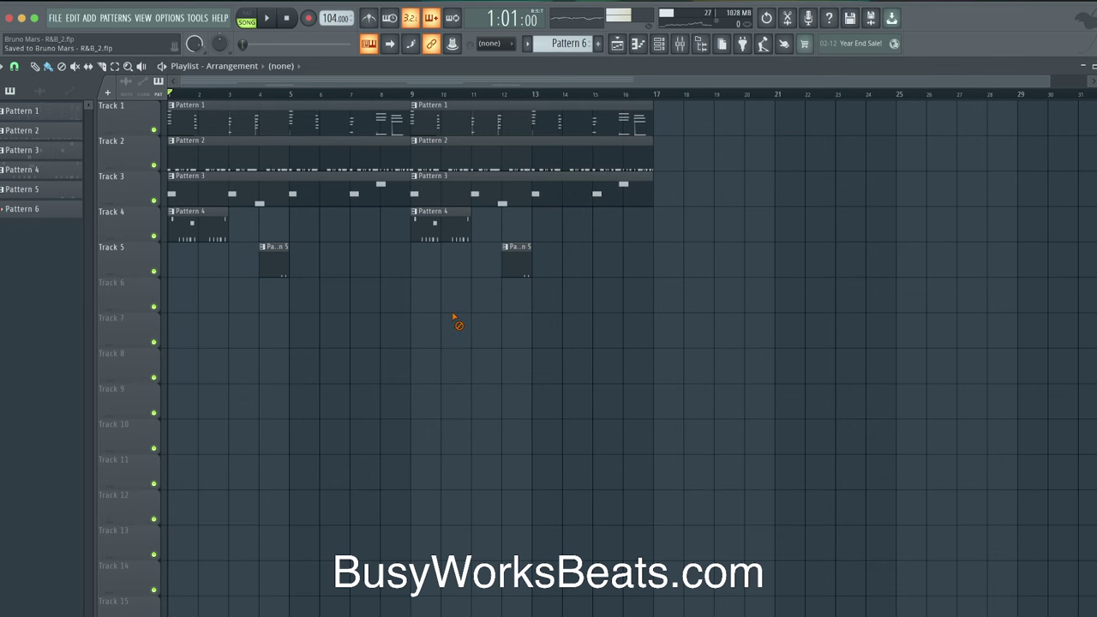
left_click(660, 45)
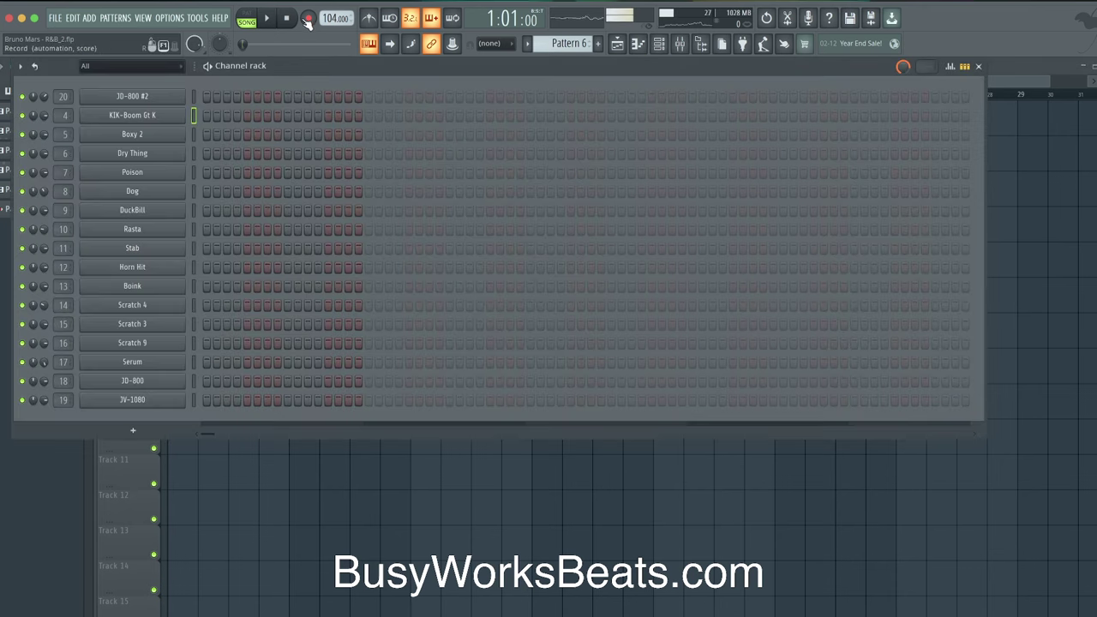
Record a JD-800 melody as notes and automation into Pattern 6 across bars 1 to 7, undoing the first take and removing its clip.
key("r")
left_click(581, 401)
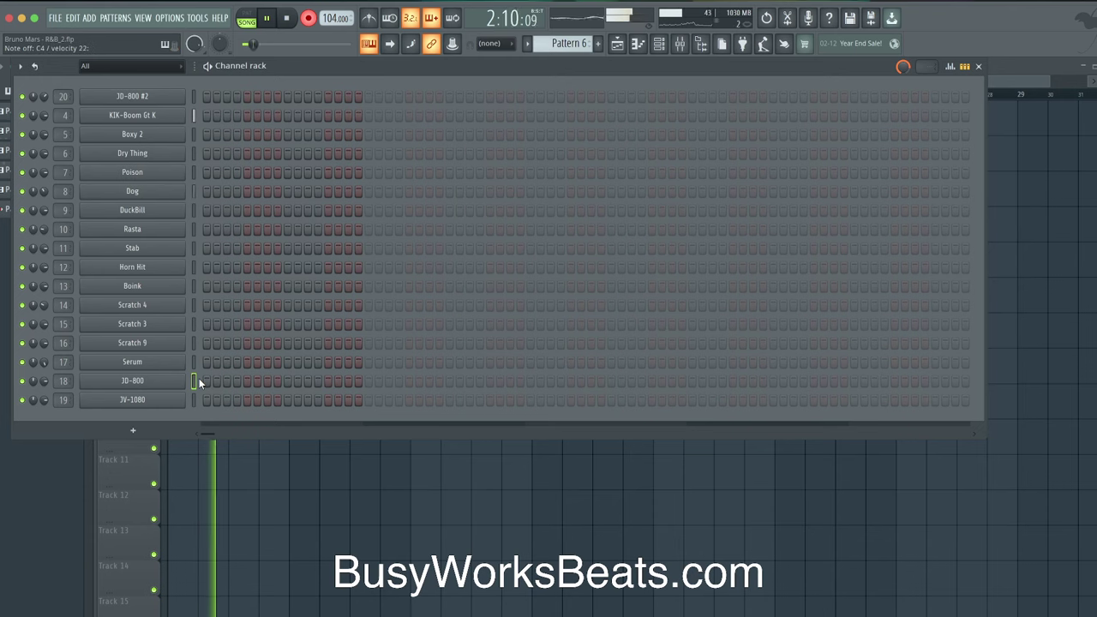
key("space")
key("ctrl+z")
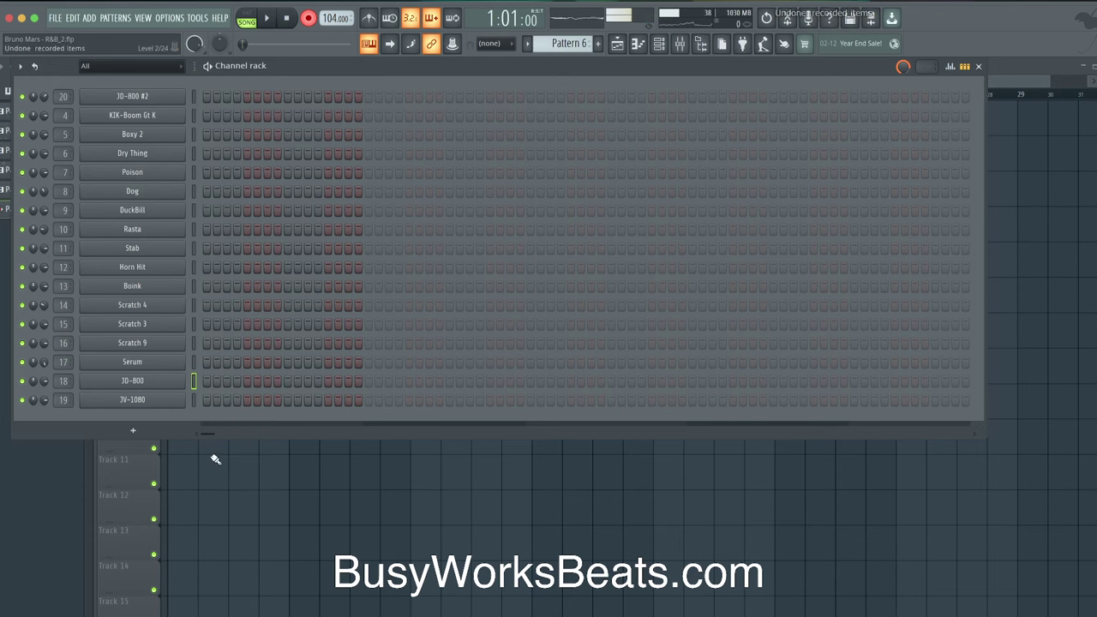
key("F6")
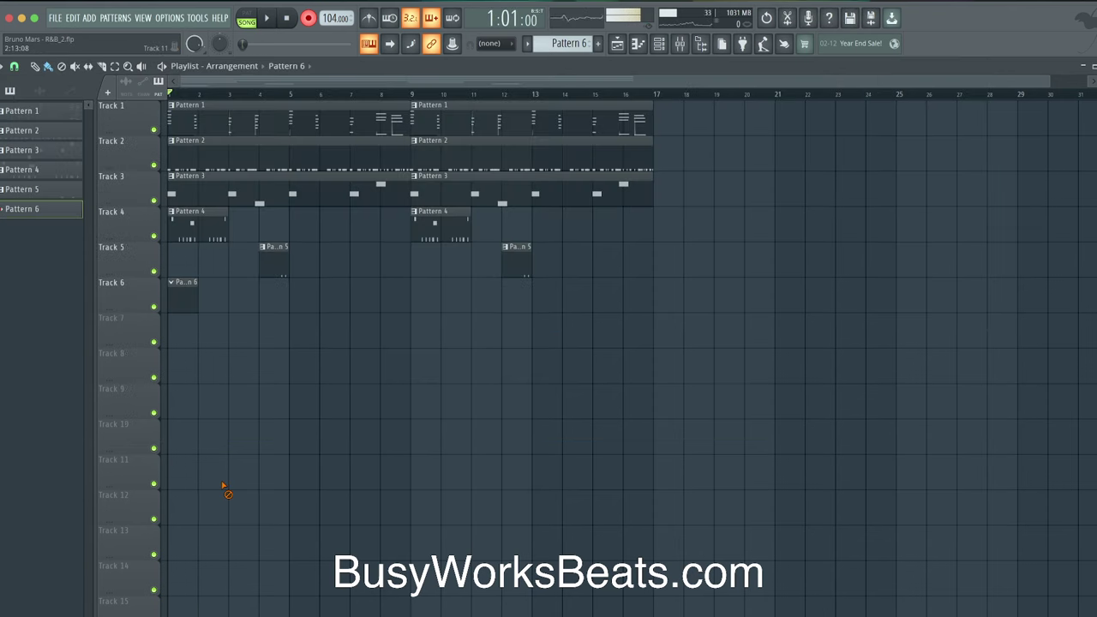
right_click(187, 305)
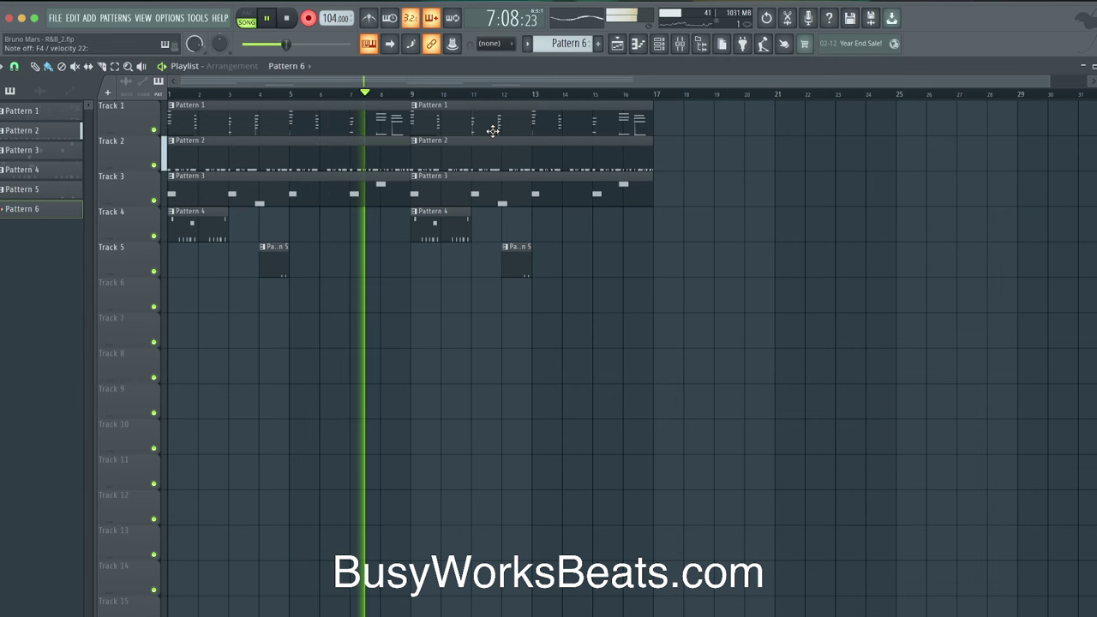
key("space")
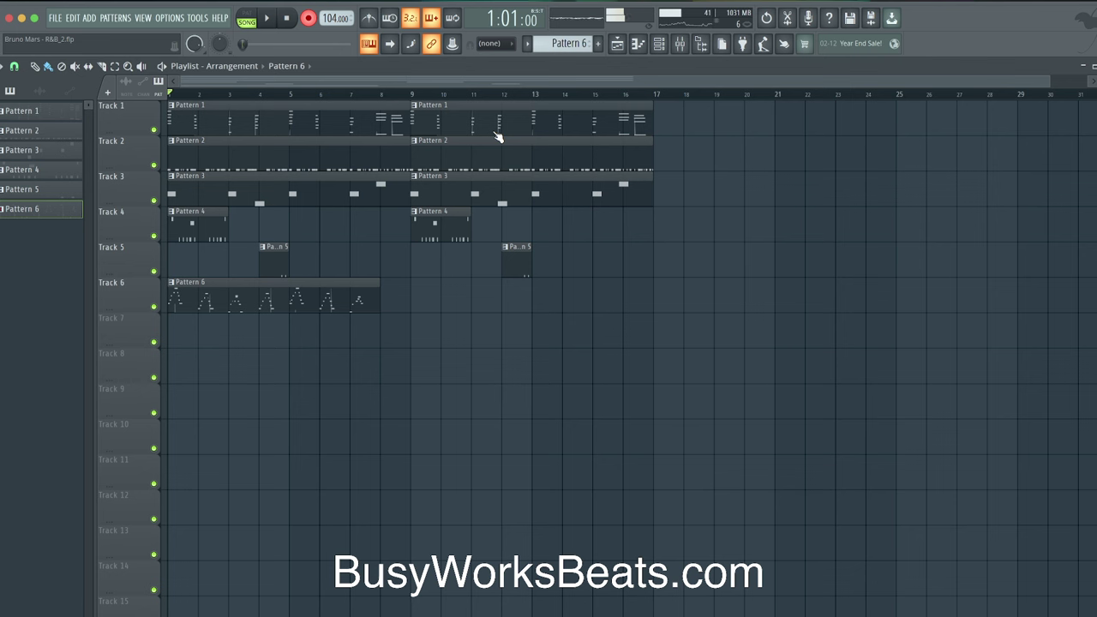
Play back the recording, slice the bar 3 phrase out of the Pattern 6 clip on Track 6, and place a copy at bar 6.
key("space")
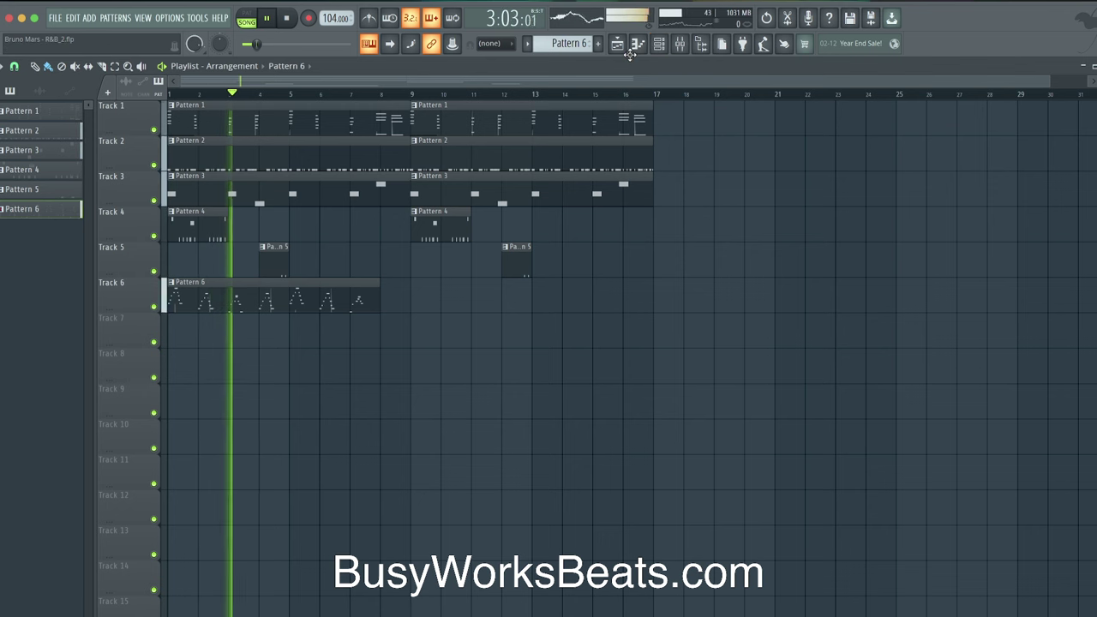
left_click(238, 296)
left_click(255, 300)
key("space")
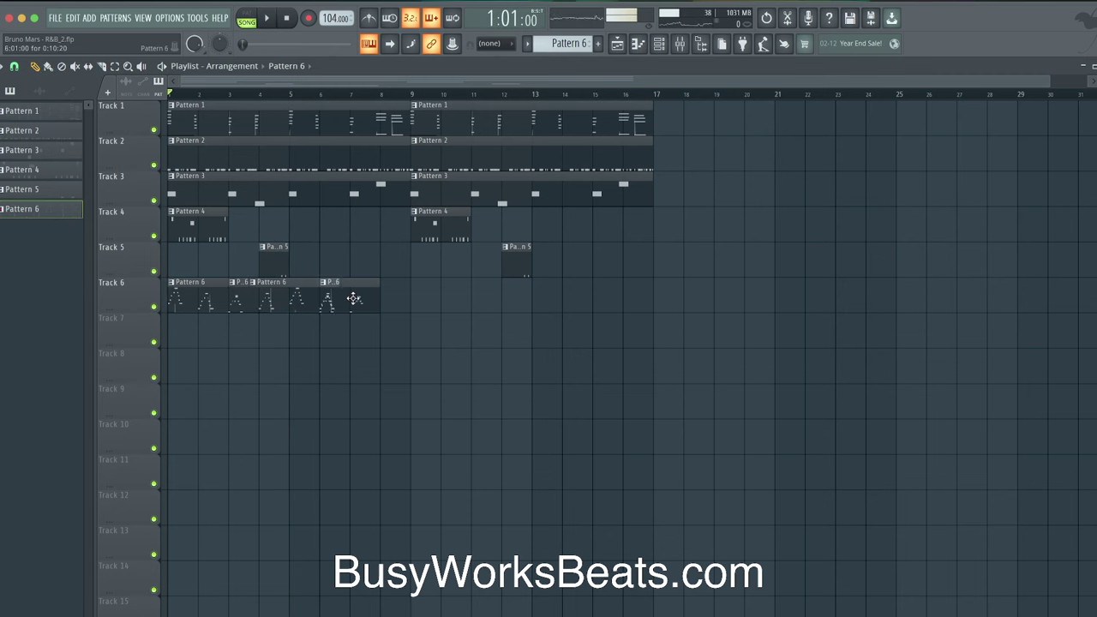
Move the copied phrase to bar 7 on Track 6 in place of the clip's original ending, and save the project.
left_click_drag(354, 298, 364, 313)
key("space")
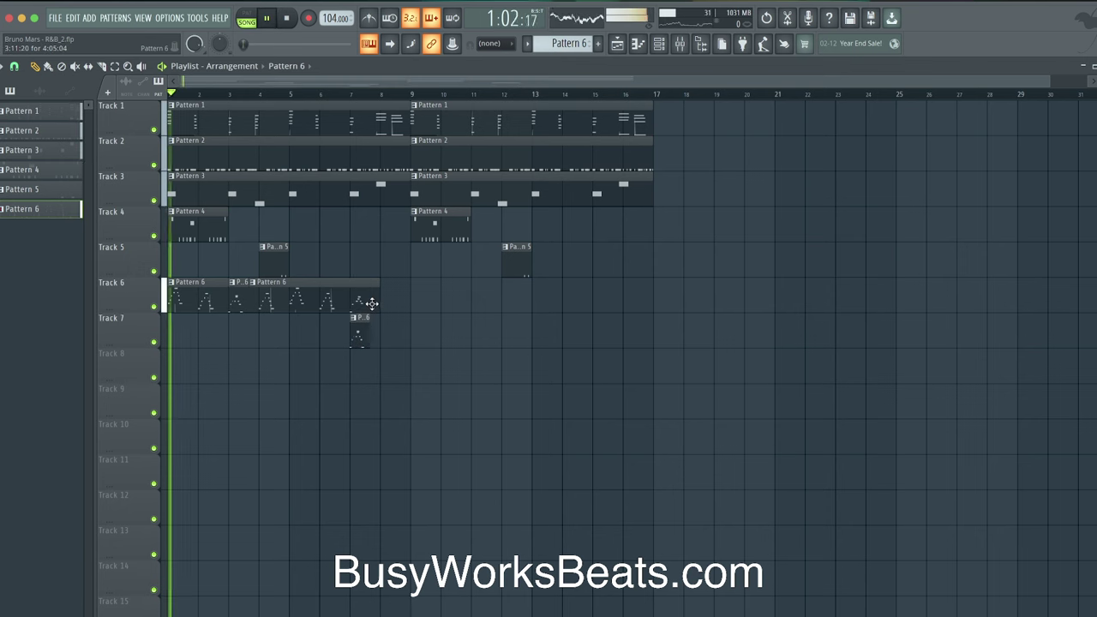
left_click_drag(361, 335, 363, 298)
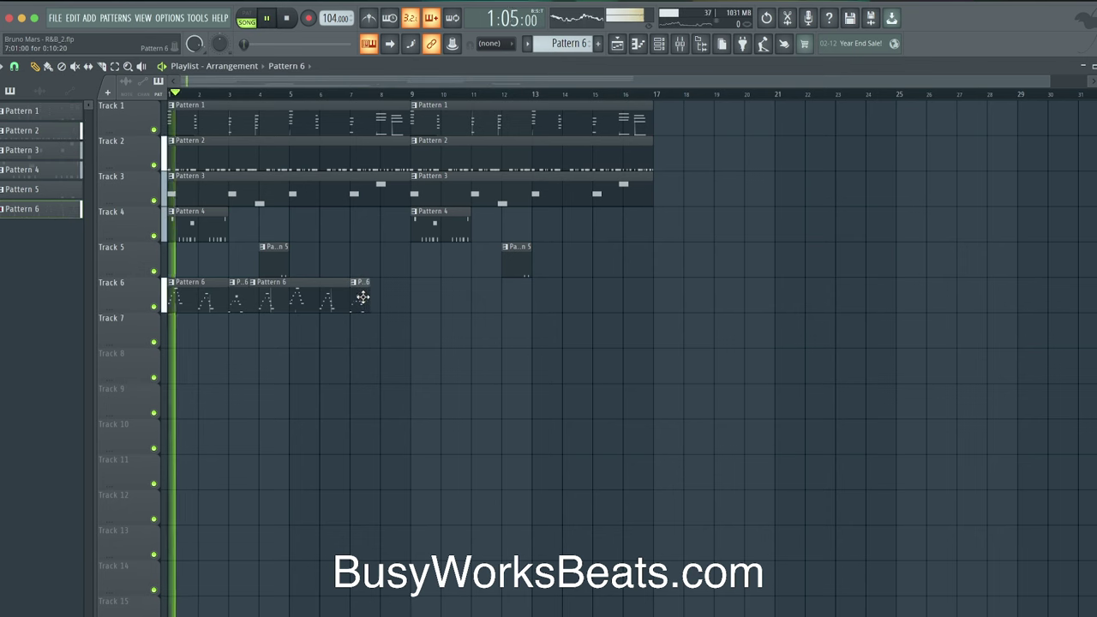
key("space")
key("ctrl+s")
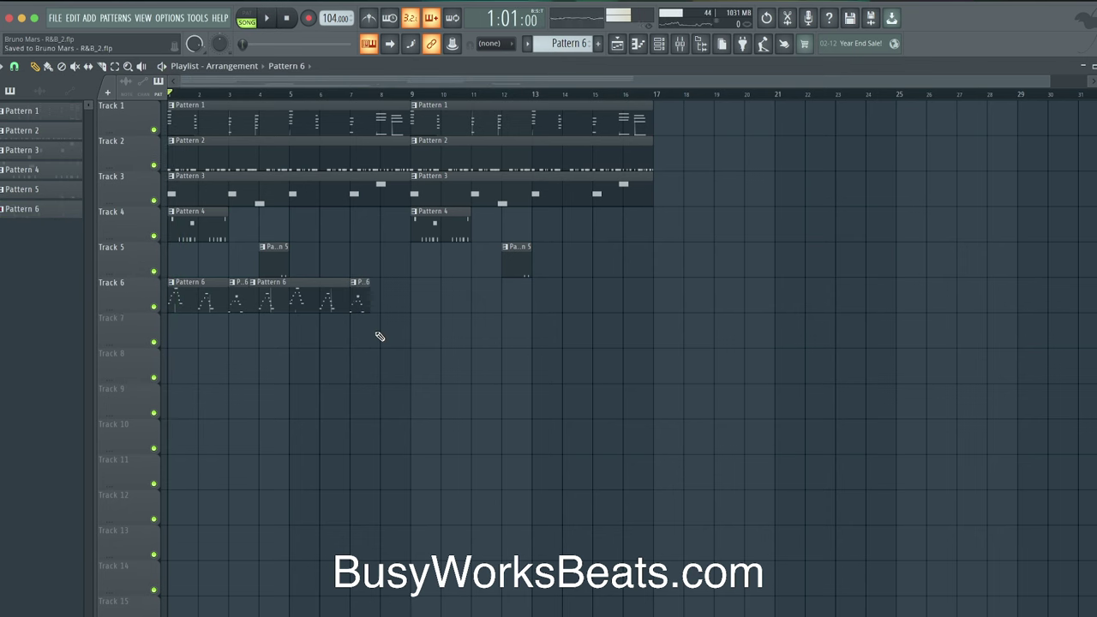
Play the arrangement, create a new empty Pattern 7, and return to the playlist with playback stopped.
key("space")
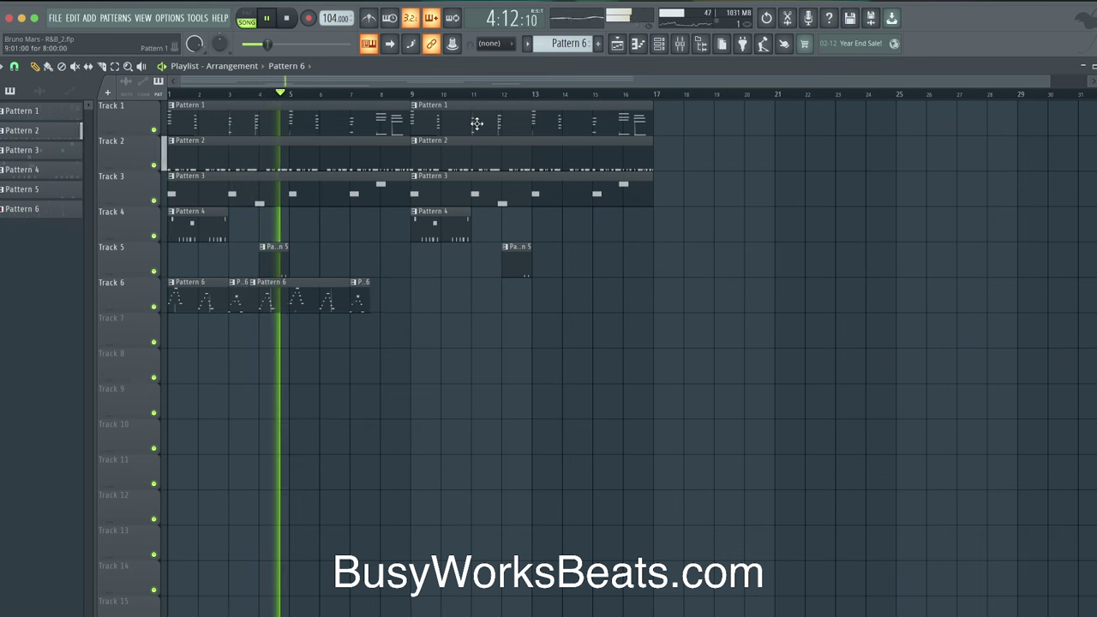
key("F6")
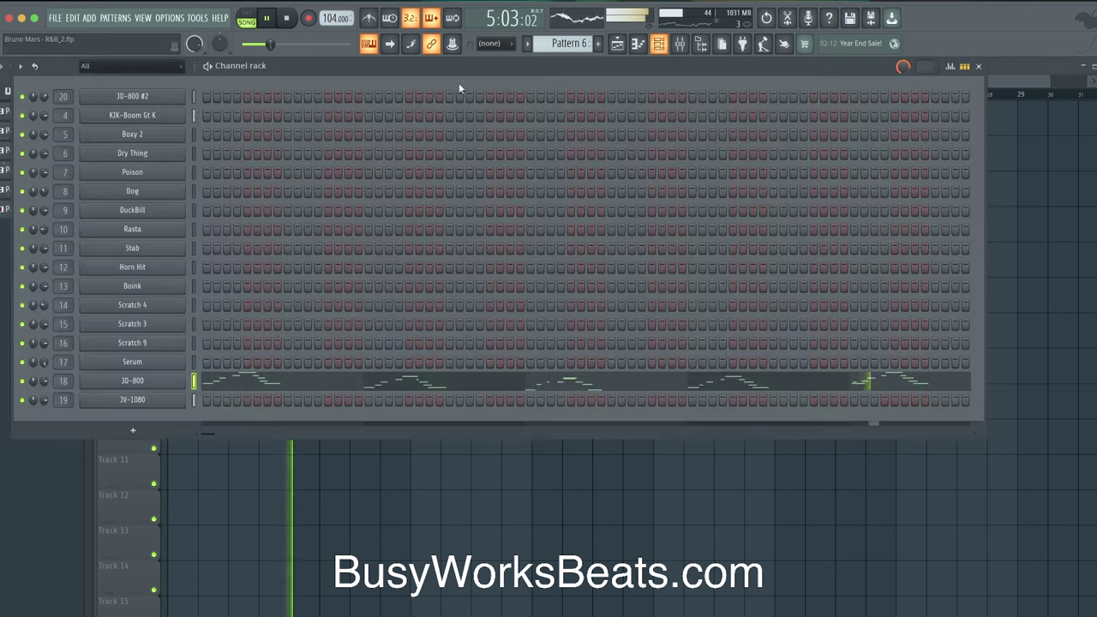
left_click(569, 43)
left_click(675, 49)
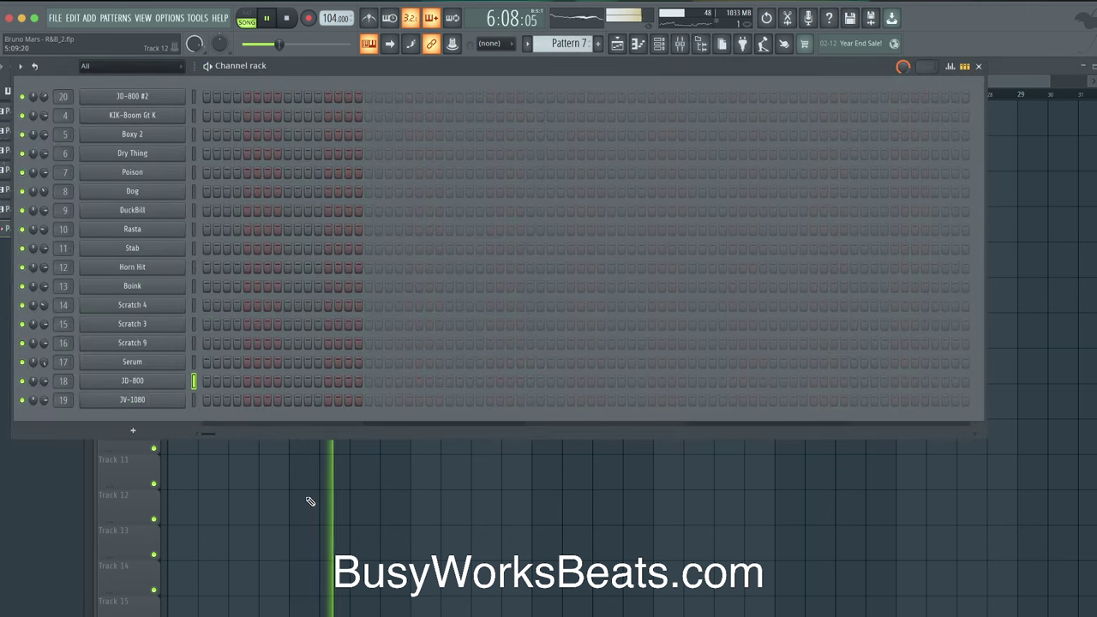
key("F6")
key("space")
Record a JD-800 ending phrase as notes and automation into Pattern 7 over bars 7 and 8, starting from bar 6.
key("r")
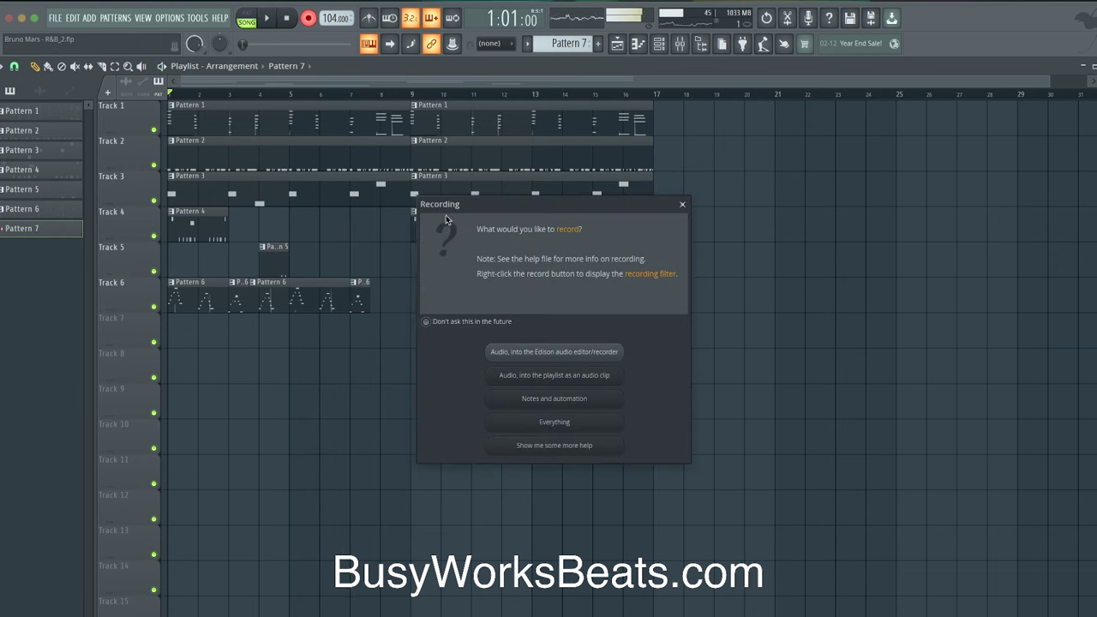
left_click(528, 399)
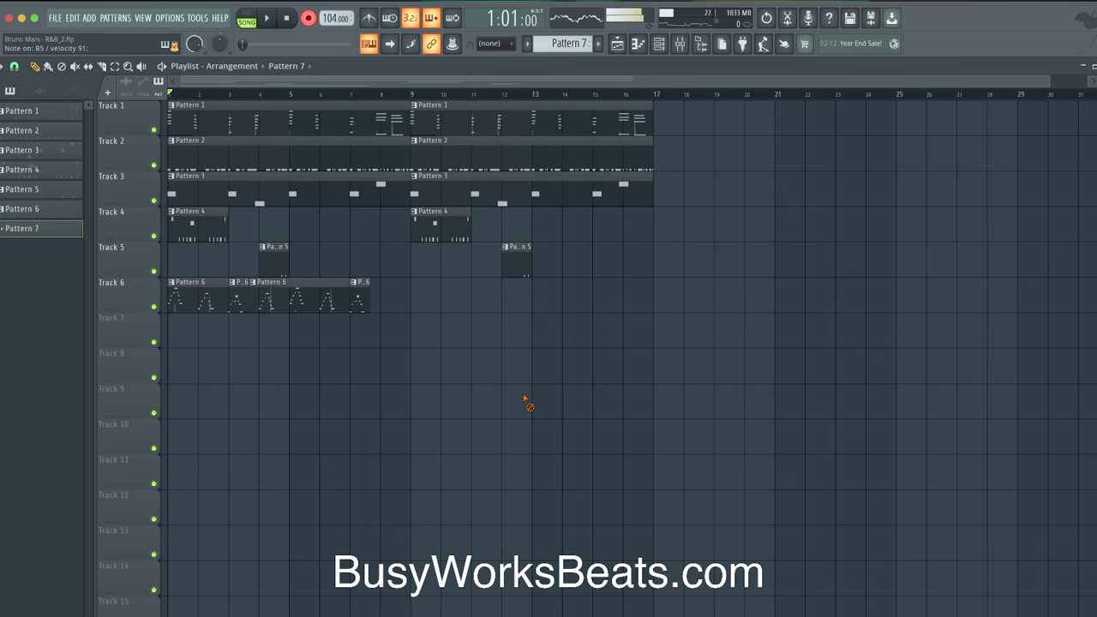
key("space")
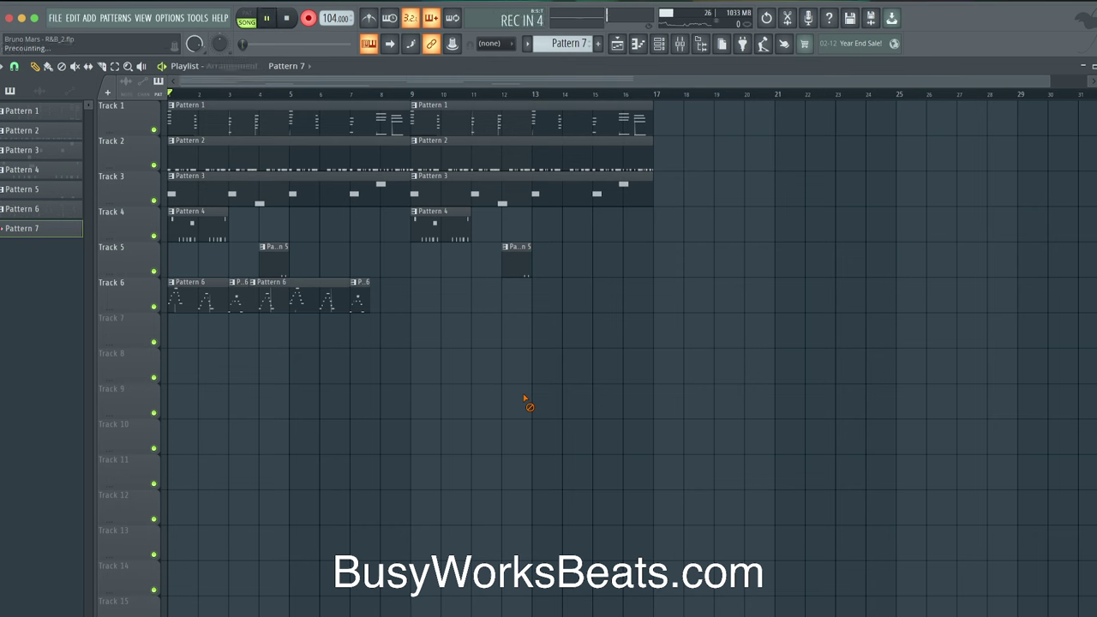
left_click(316, 93)
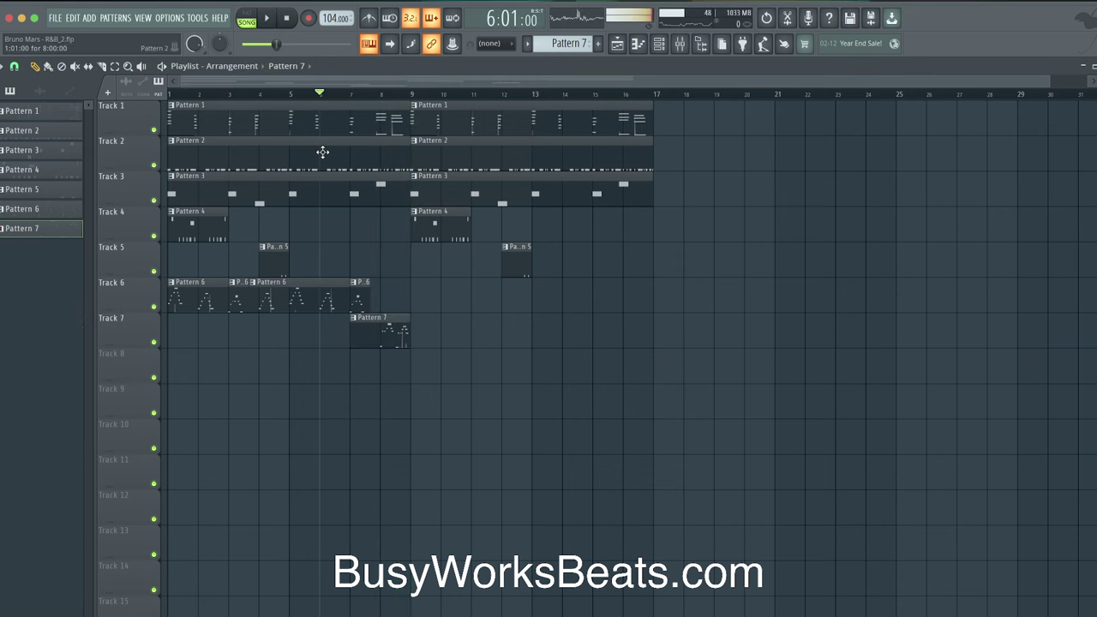
Merge the Pattern 6 and Pattern 7 clips into one eight-bar Pattern 7 clip on Track 6 and play it from bar 6.
left_click(171, 296)
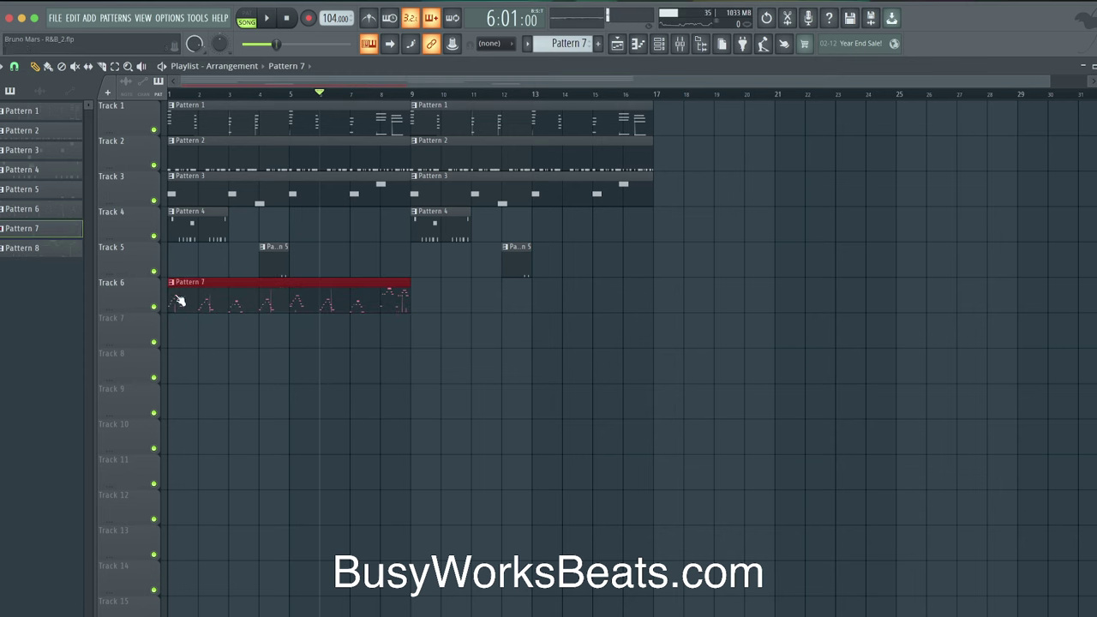
key("space")
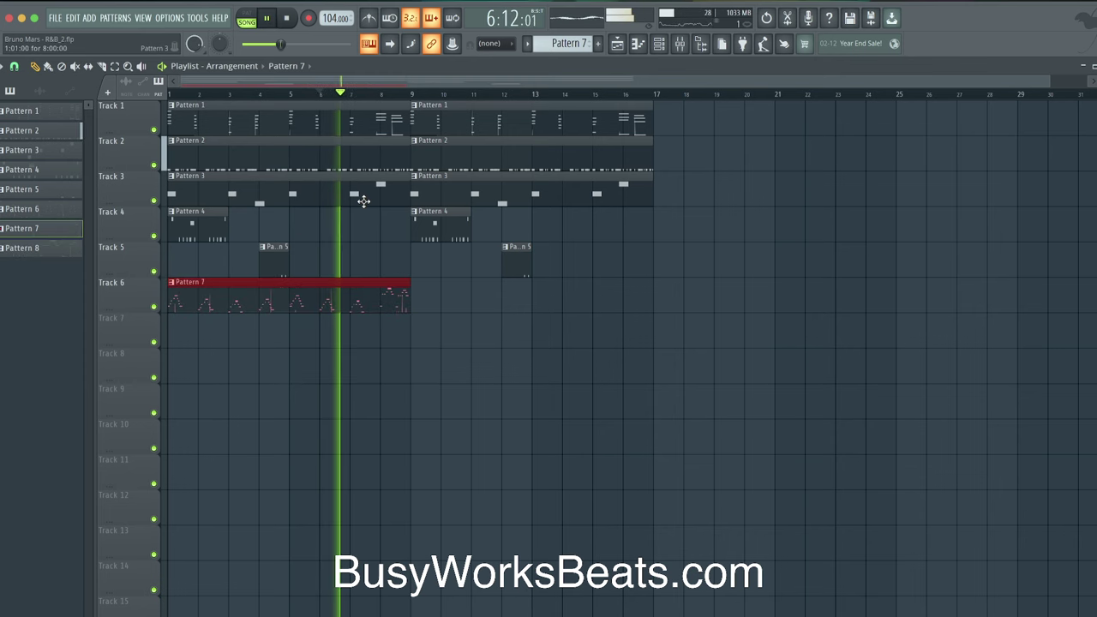
key("space")
Record a JD-800 fill at the end of bar 4 into Pattern 7, undoing the first take, and play it back from bar 4.
left_click(292, 19)
left_click(308, 18)
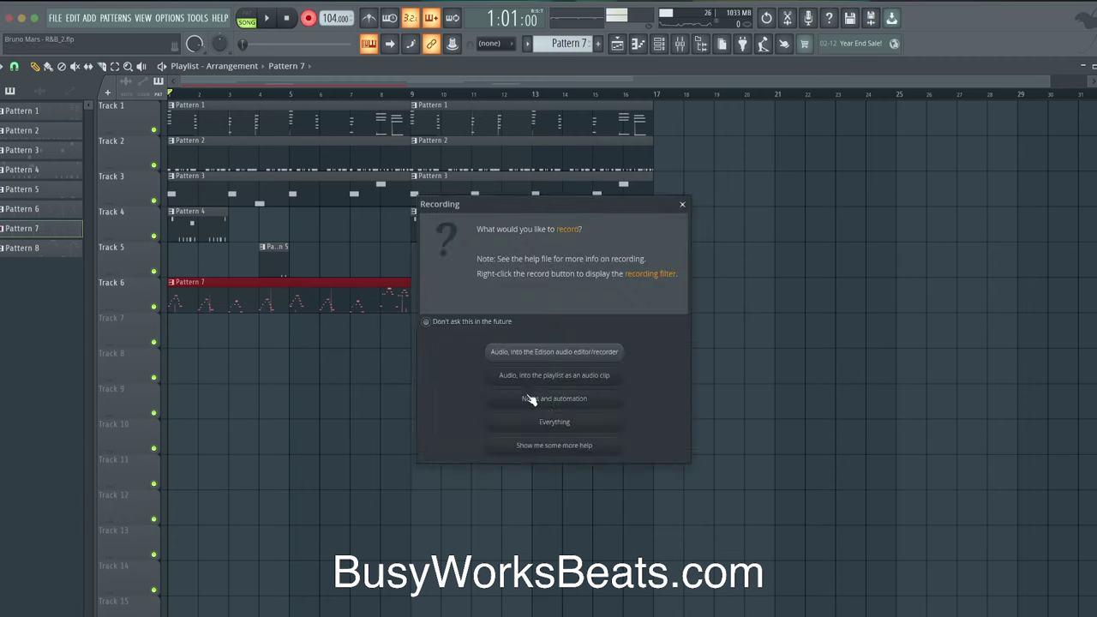
left_click(561, 399)
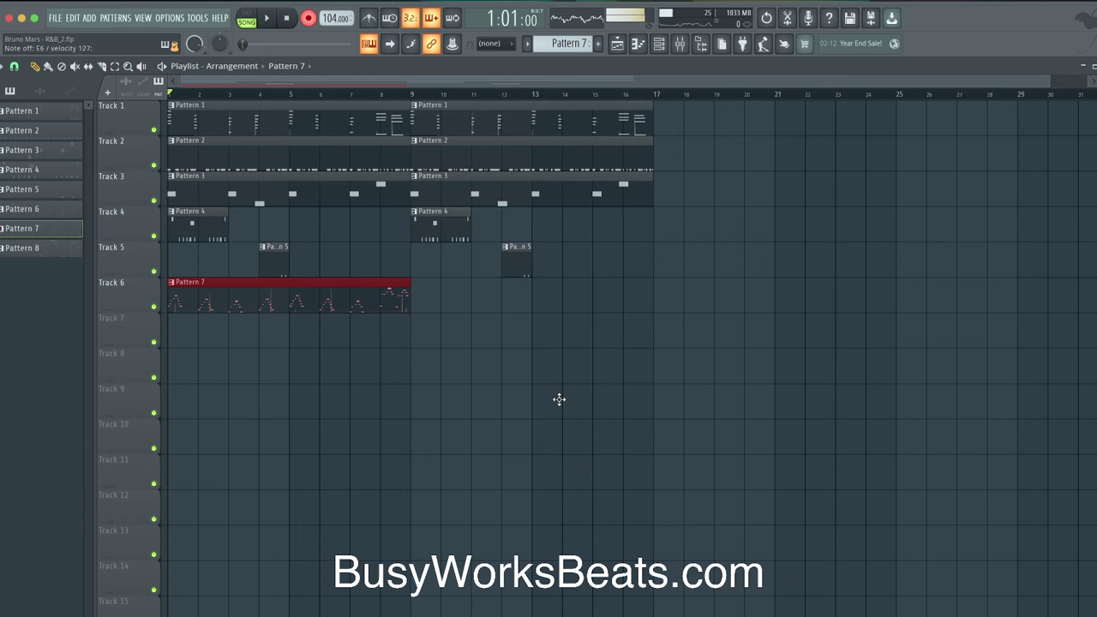
key("space")
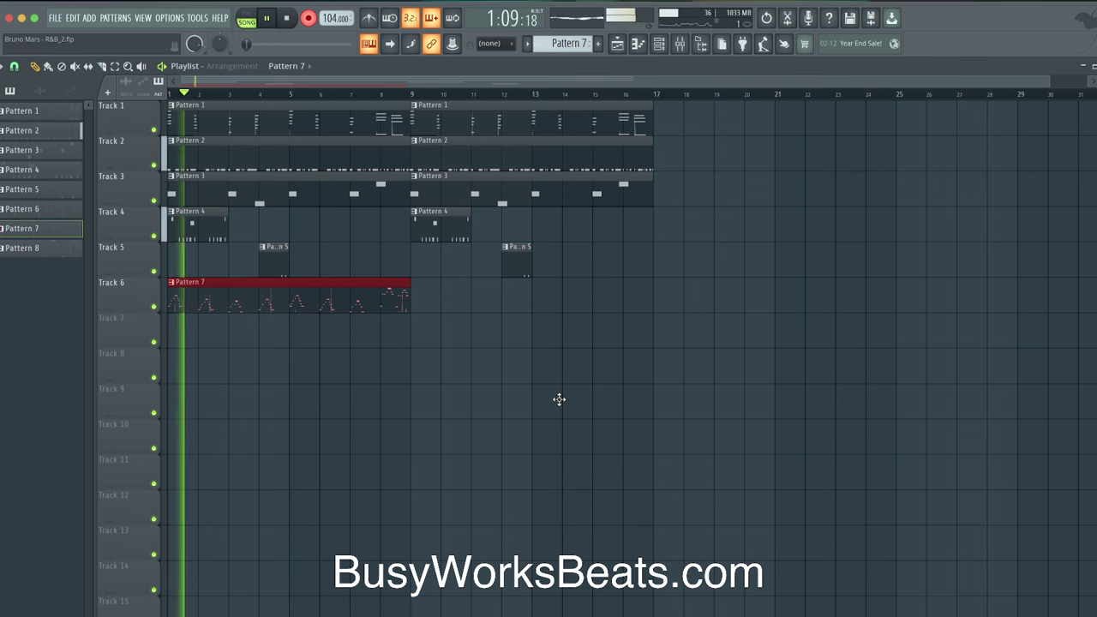
key("space")
key("ctrl+z")
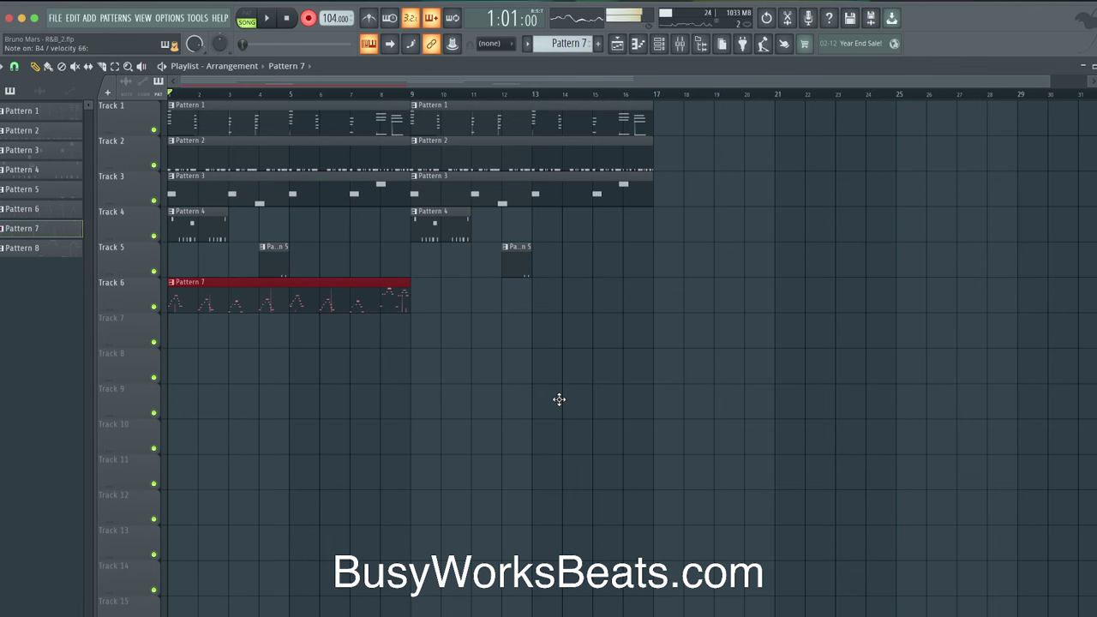
key("space")
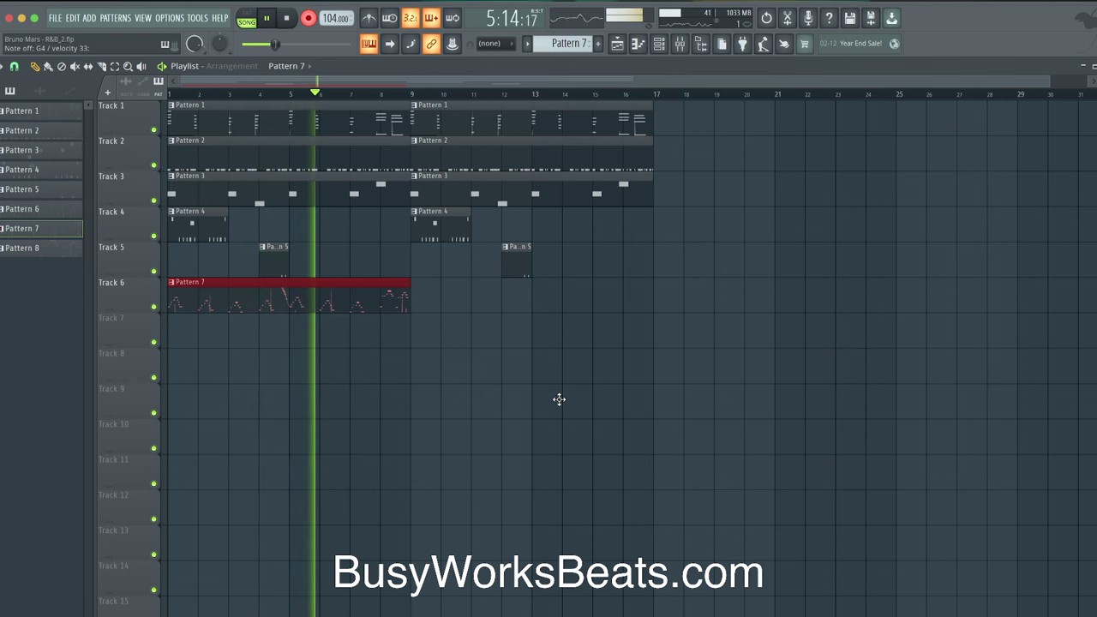
key("space")
key("space")
left_click(262, 91)
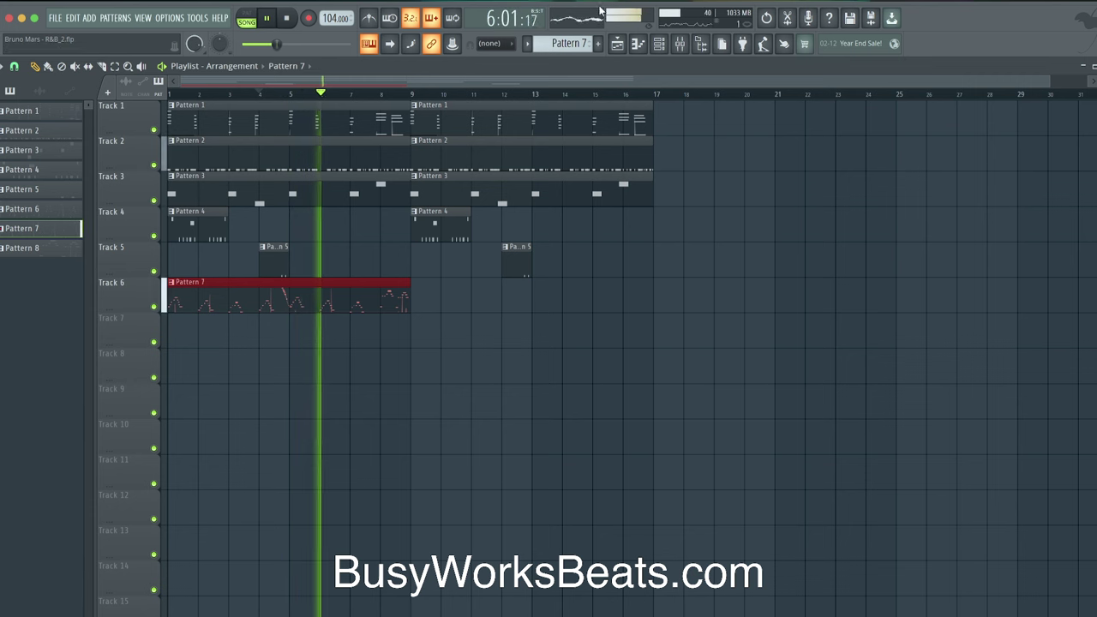
Create a new empty Pattern 9 and select the JV-1080 channel for it.
left_click(659, 43)
left_click(568, 42)
left_click(623, 49)
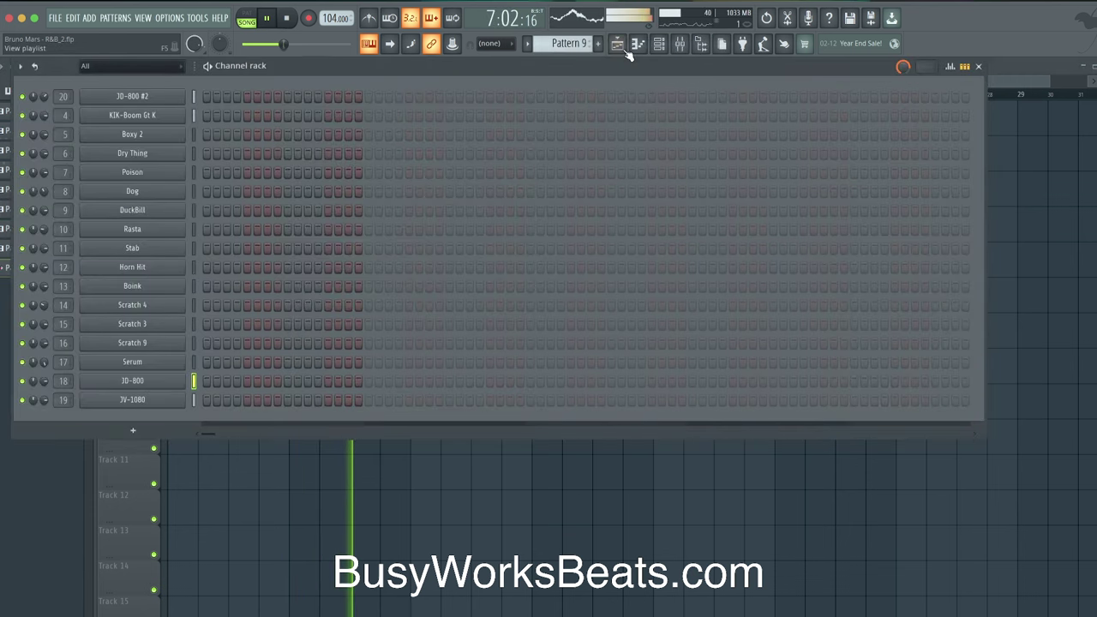
left_click(194, 400)
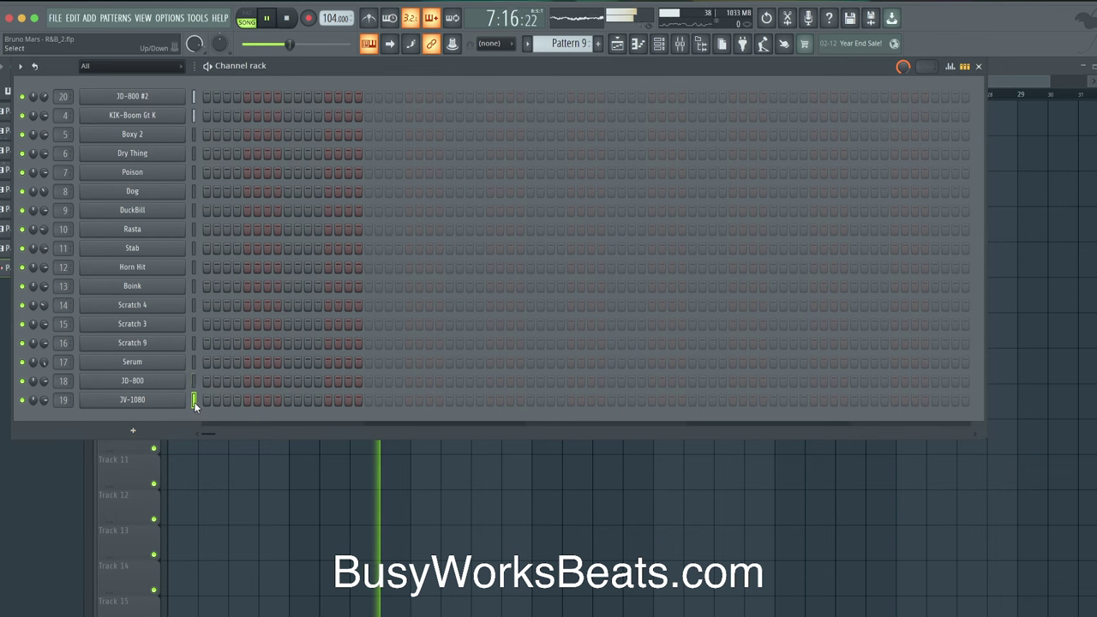
Duplicate the Pattern 7 clip on Track 6 in the playlist so it repeats from bar 9.
key("F6")
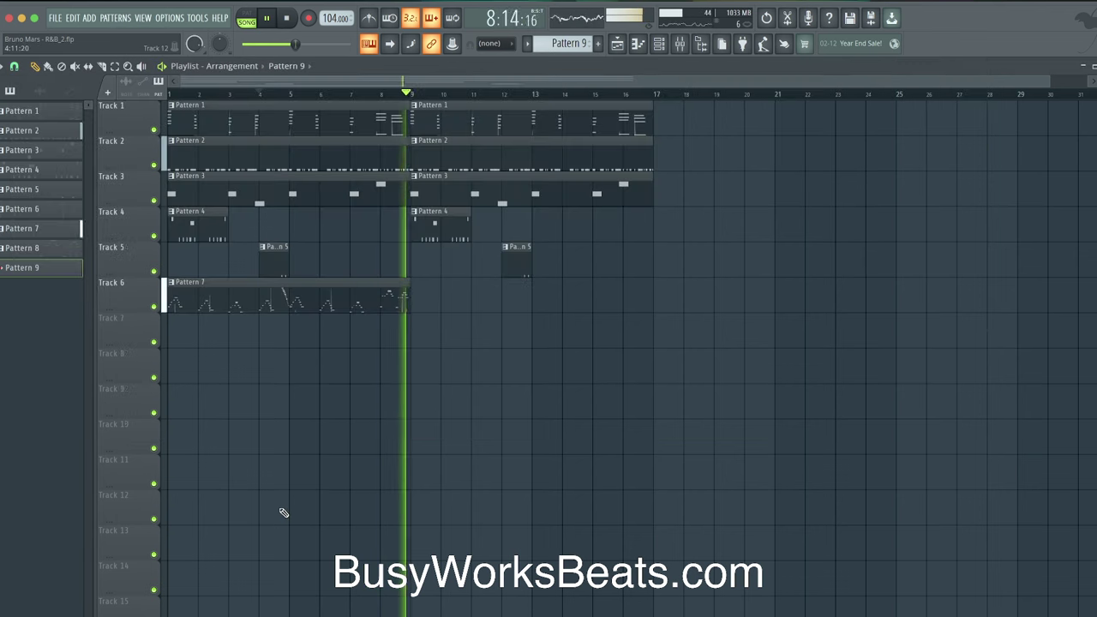
left_click(262, 300)
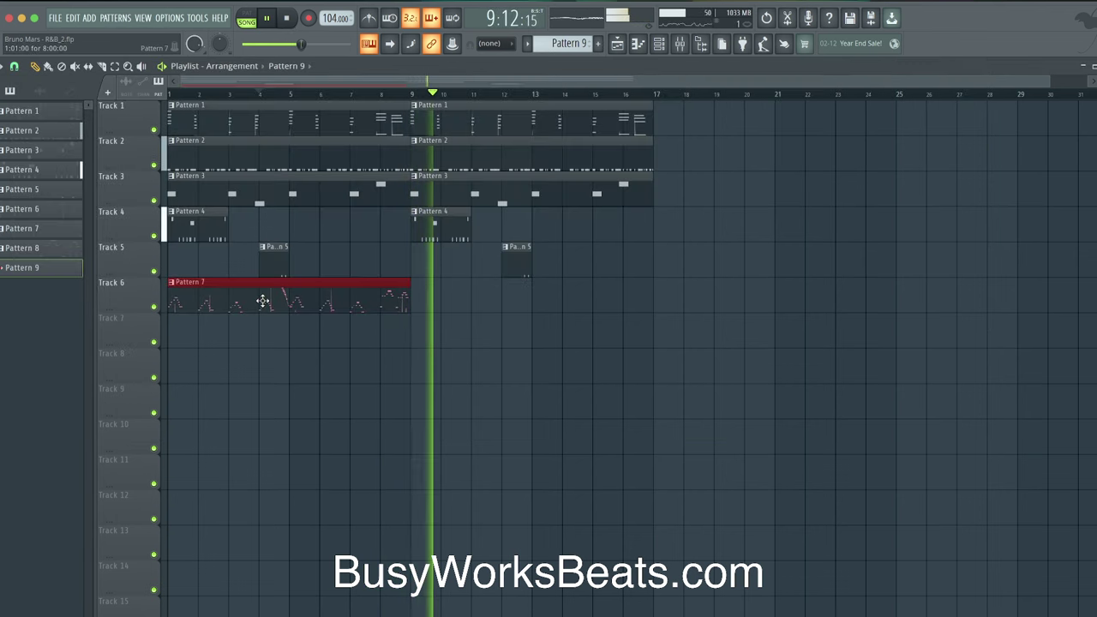
key("ctrl+b")
left_click(659, 43)
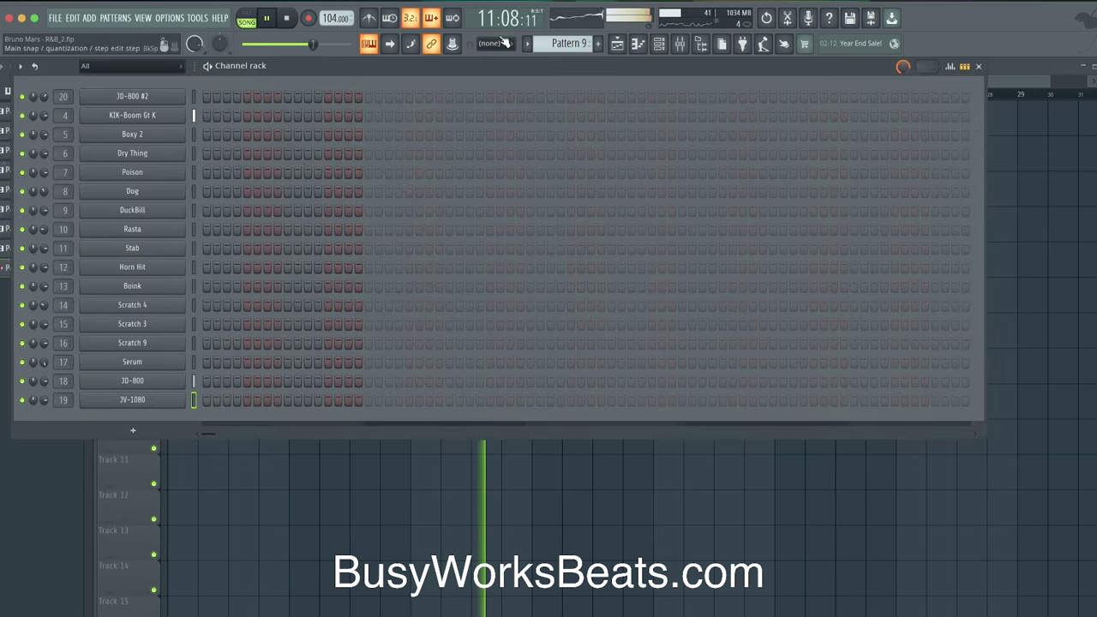
key("space")
left_click(154, 425)
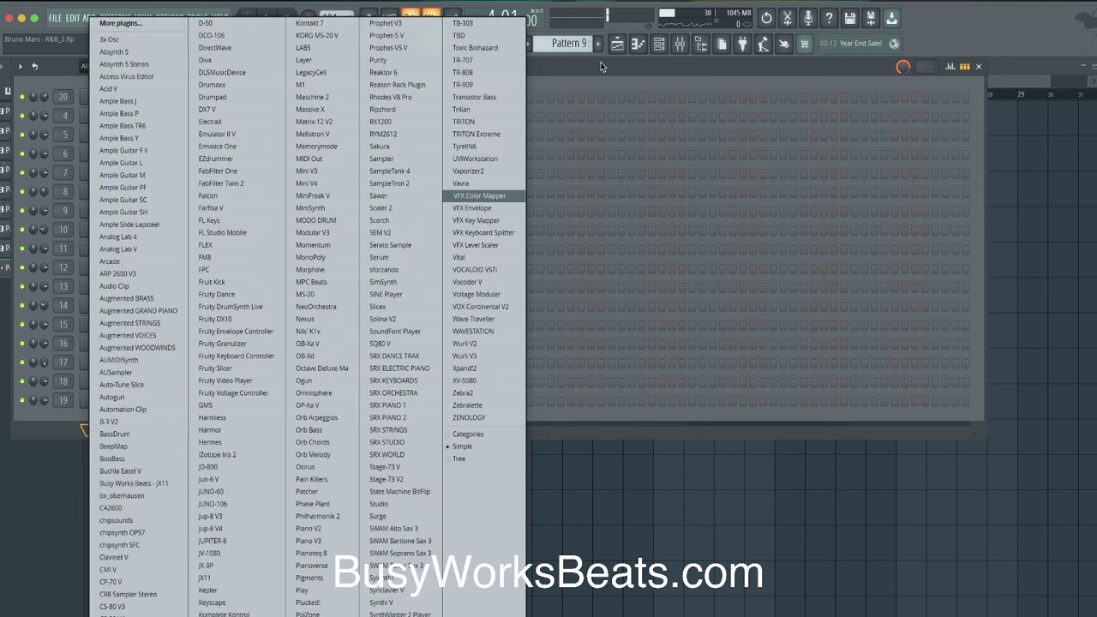
left_click(552, 240)
key("F6")
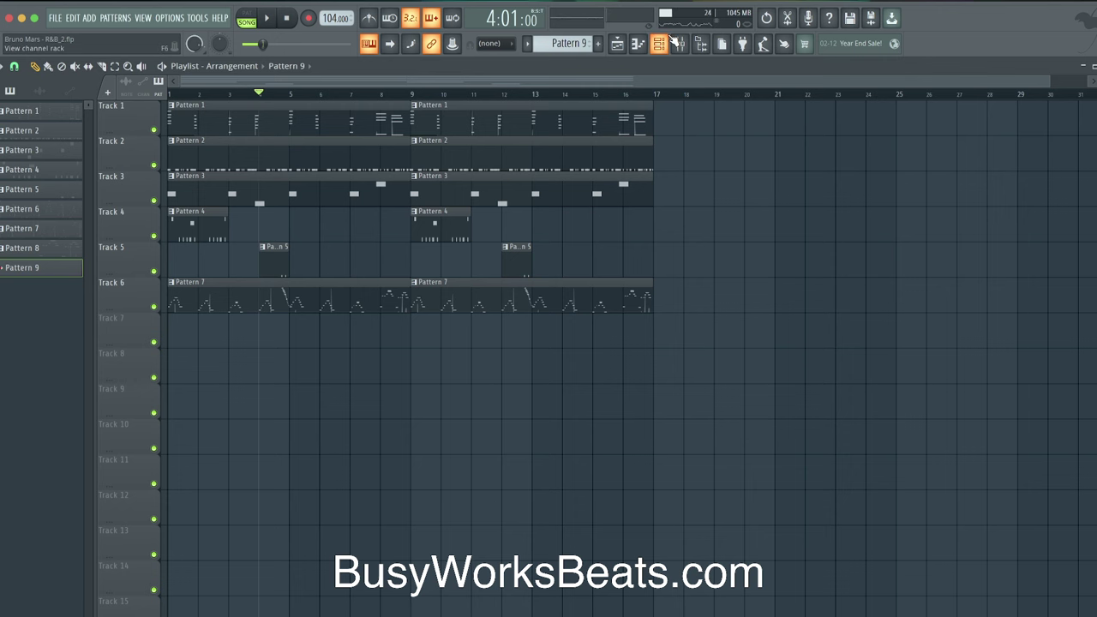
Look at the JD-800 #2 notes of Pattern 1, then listen to Track 1 soloed in the playlist from the start.
double_click(534, 108)
left_click(664, 44)
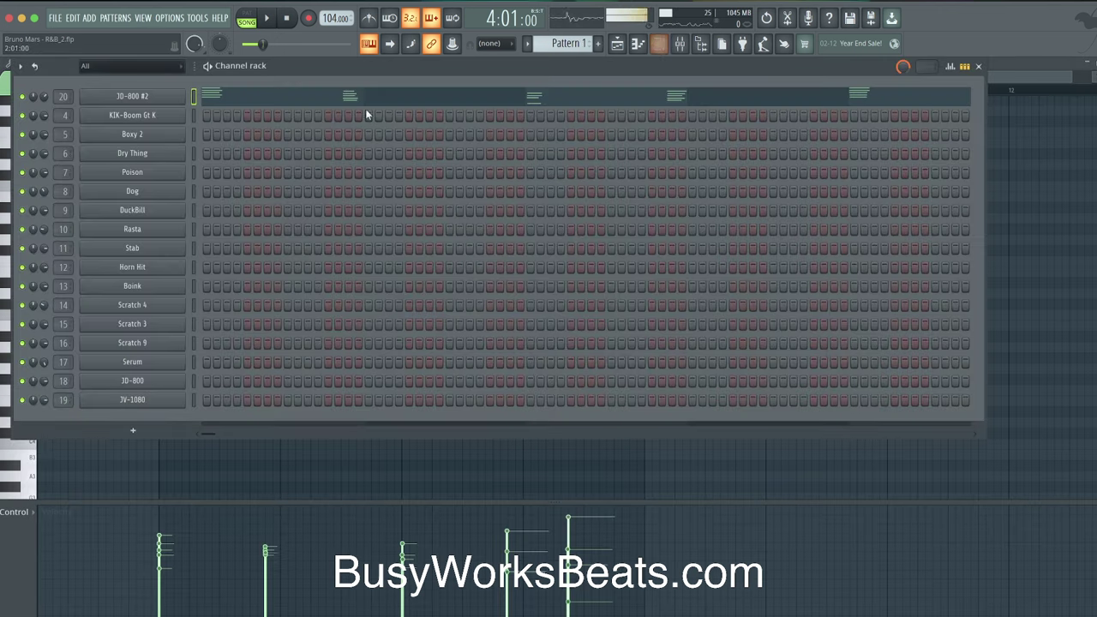
left_click(618, 44)
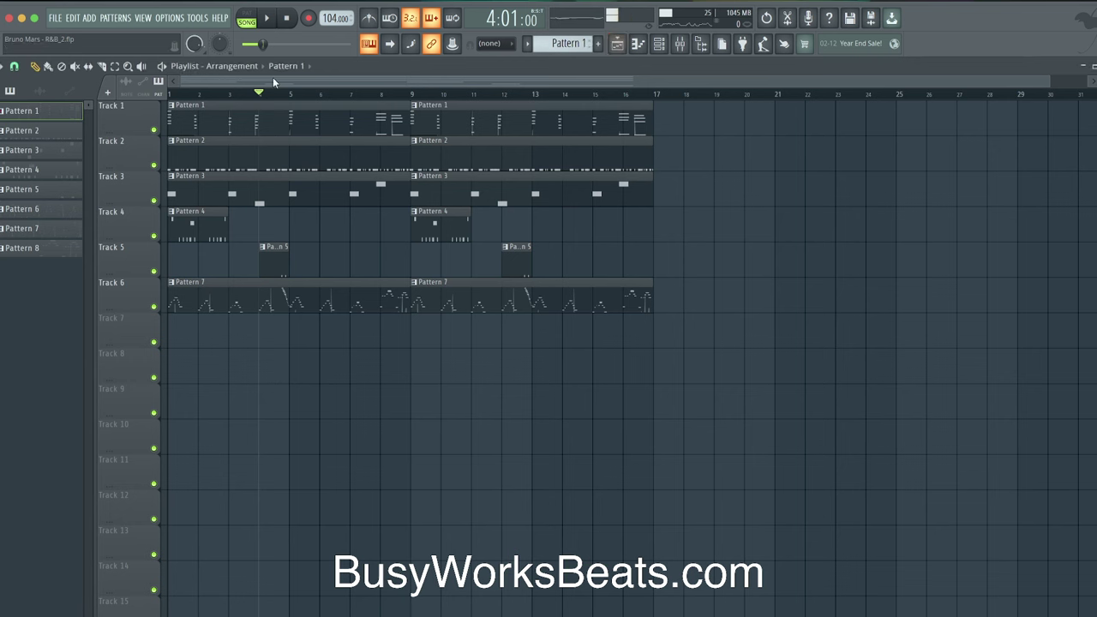
left_click(286, 19)
key("space")
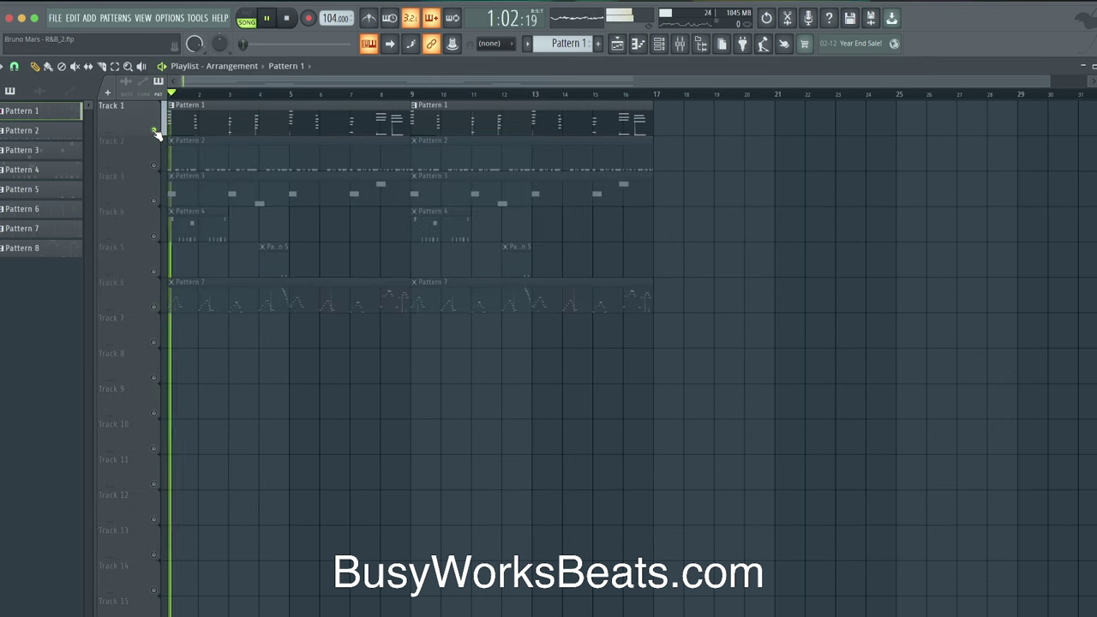
Consolidate Track 1 from the track start into an audio clip and trim that clip to end at bar 17.
key("space")
right_click(154, 104)
mouse_move(240, 320)
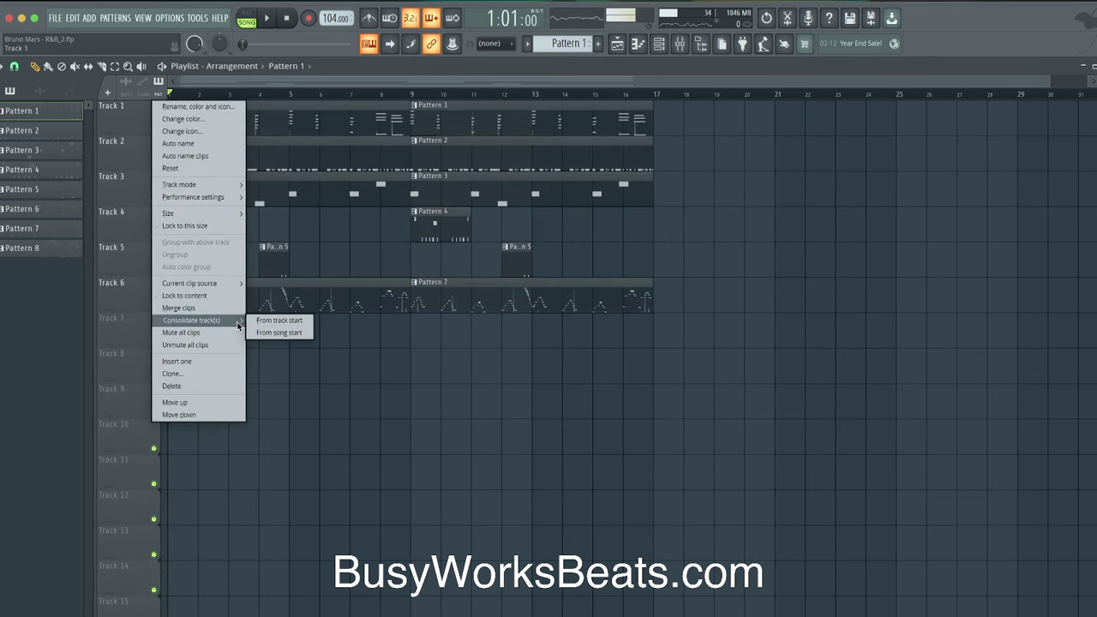
left_click(287, 319)
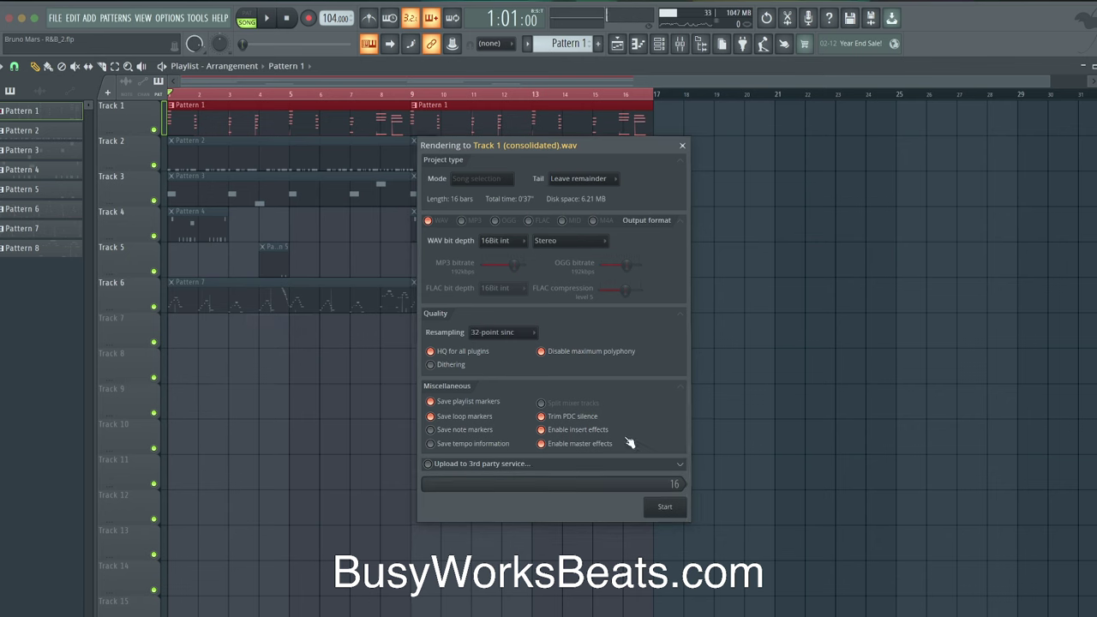
left_click(666, 506)
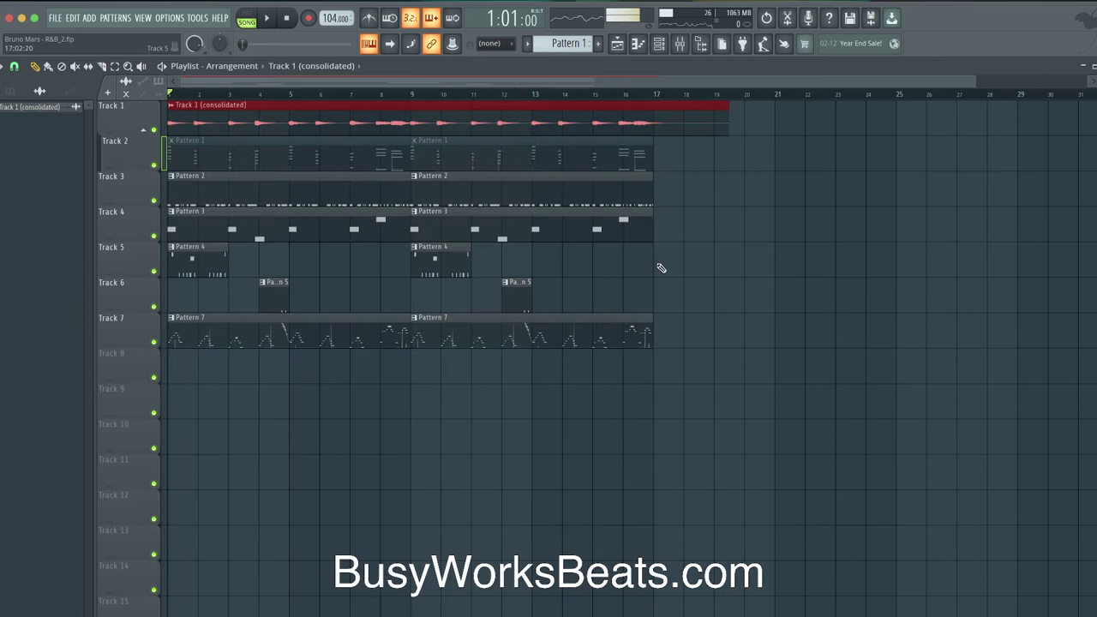
left_click_drag(657, 121, 651, 121)
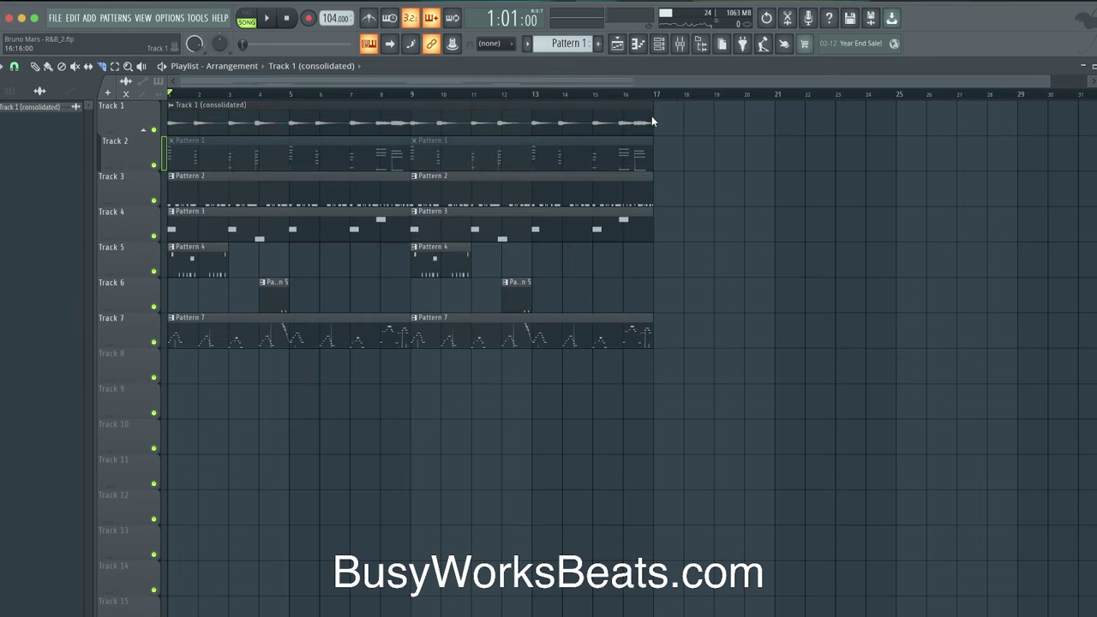
Check Track 4 soloed, consolidate it from the track start into an audio clip, and save the project.
key("space")
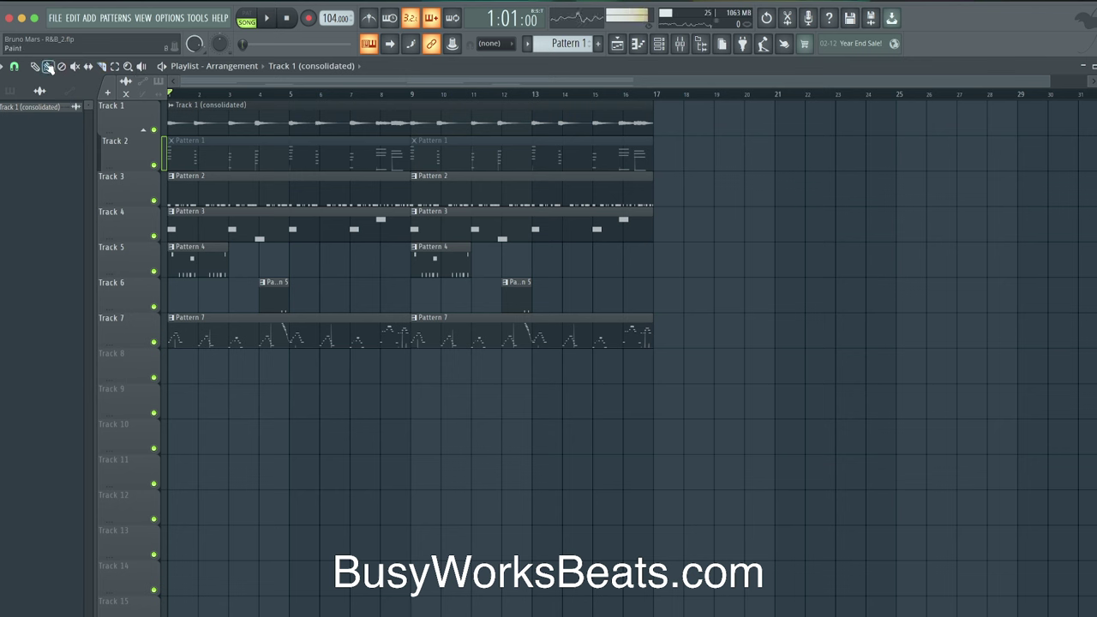
right_click(154, 235)
key("space")
right_click(153, 236)
right_click(151, 209)
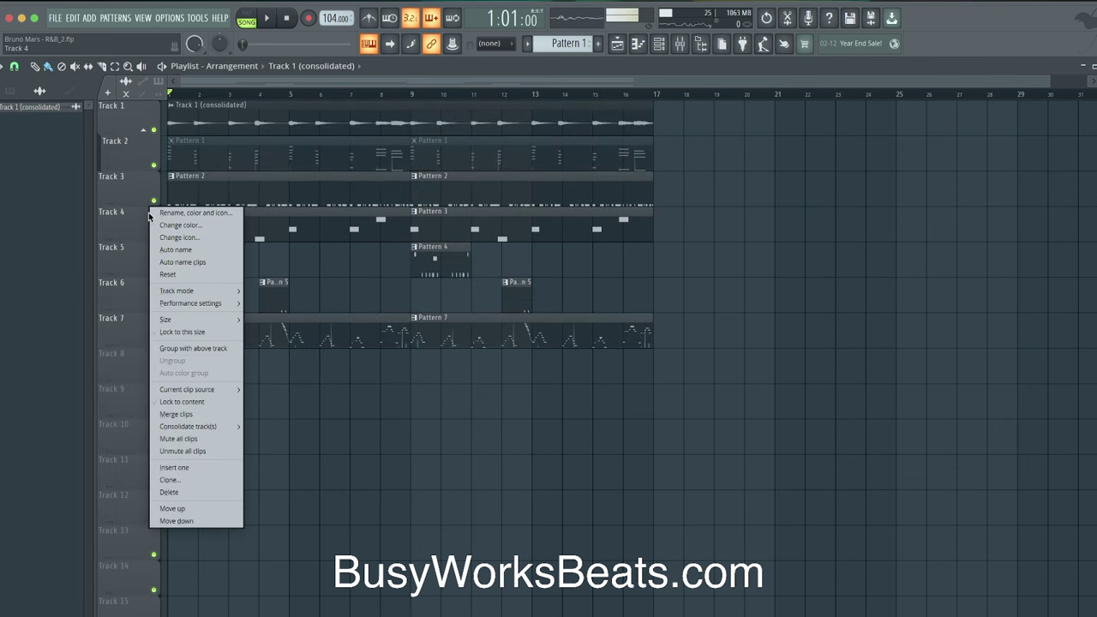
mouse_move(216, 424)
left_click(274, 426)
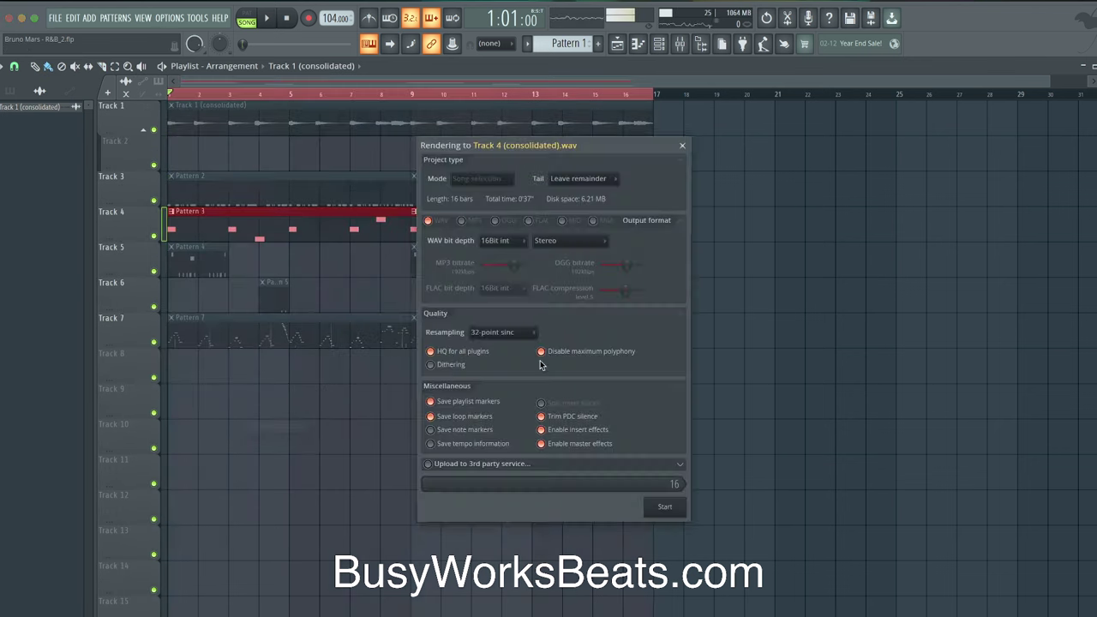
left_click(665, 509)
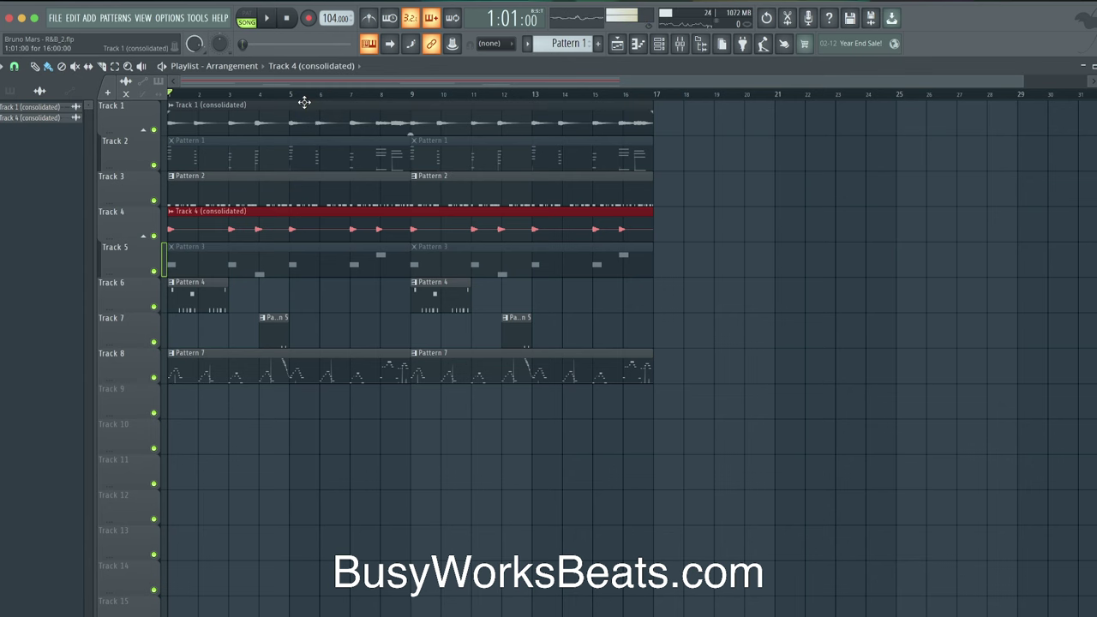
key("ctrl+s")
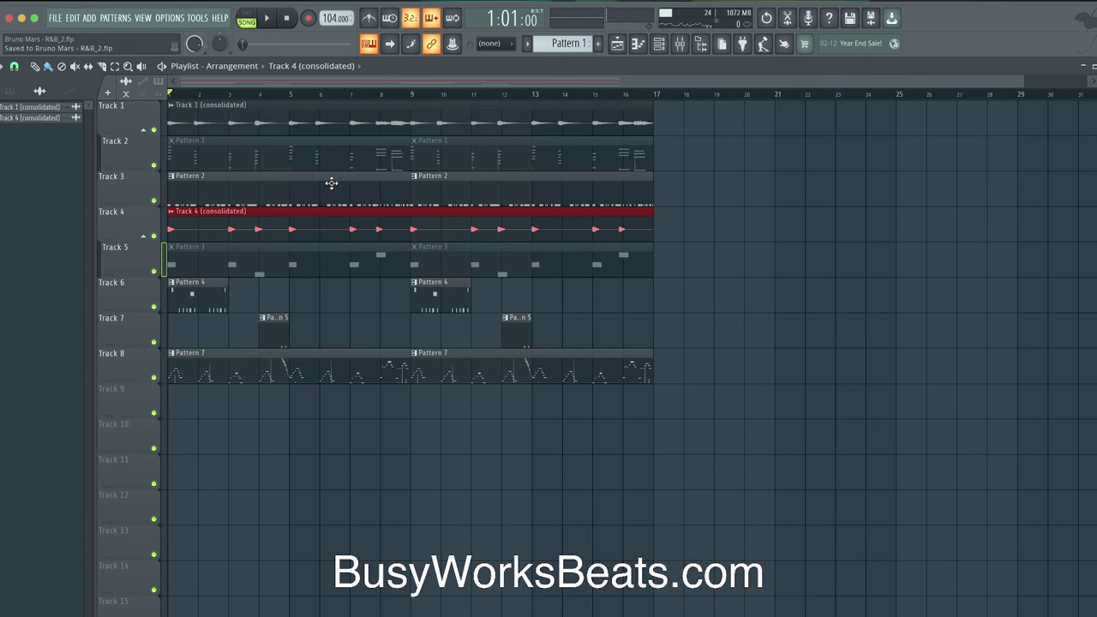
Cue playback at bar 8, open Pattern 2 in the piano roll and switch to the Poison channel's notes.
left_click(180, 107)
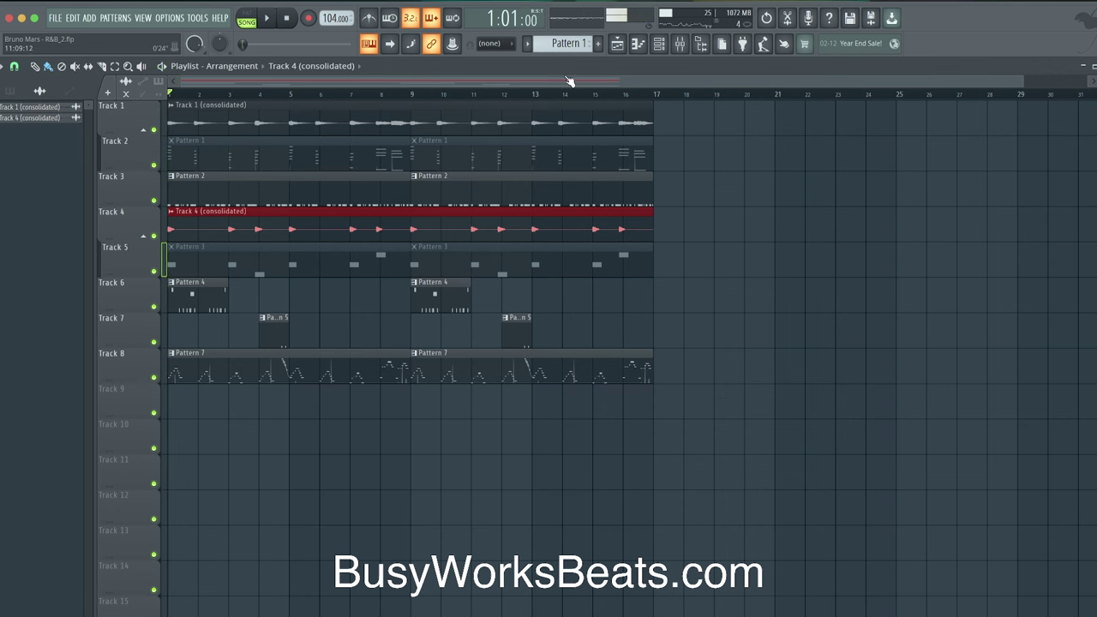
left_click(384, 96)
key("space")
double_click(480, 184)
key("space")
scroll(223, 280, "down", 3)
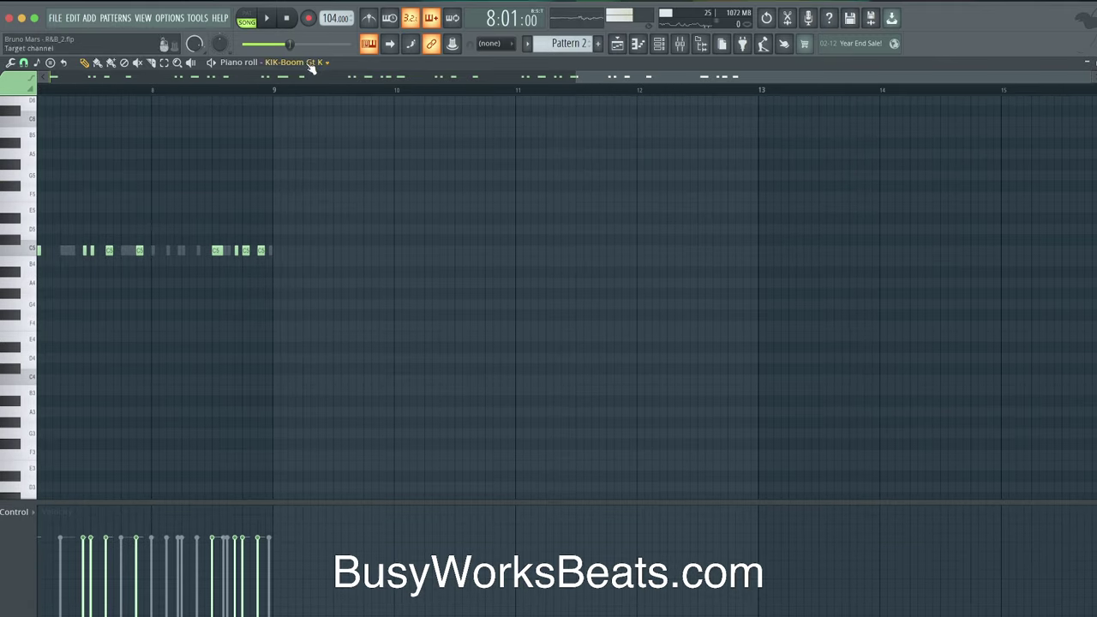
left_click(313, 67)
left_click(318, 207)
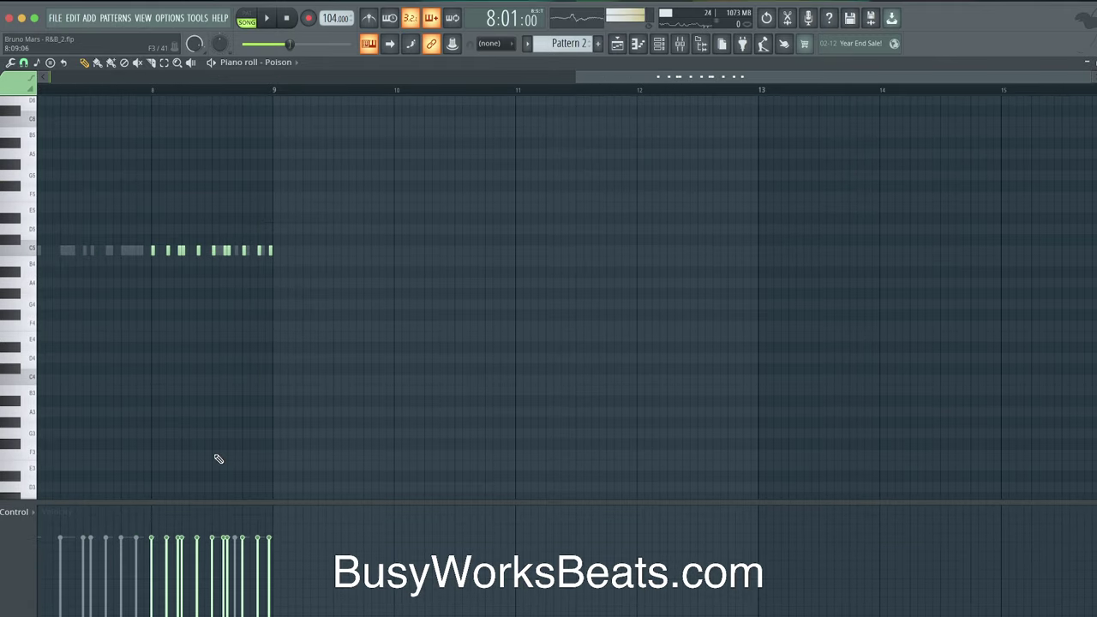
Lower the velocities of the third, seventh and last Poison notes in bar 8, auditioning the fill between changes.
scroll(218, 459, "up", 5)
key("space")
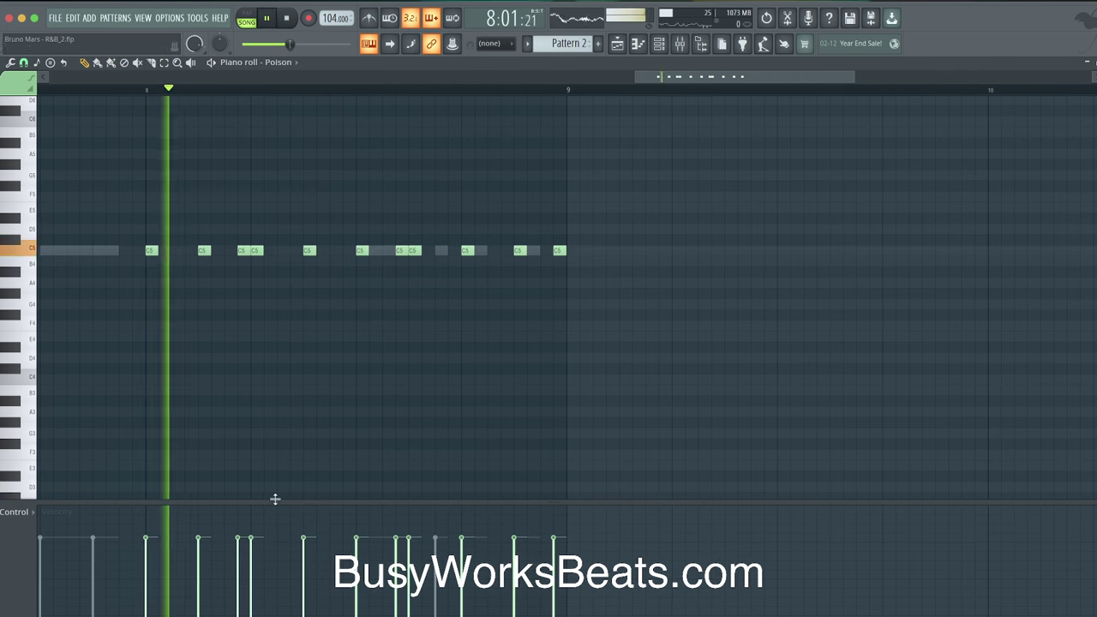
key("space")
left_click(237, 591)
key("space")
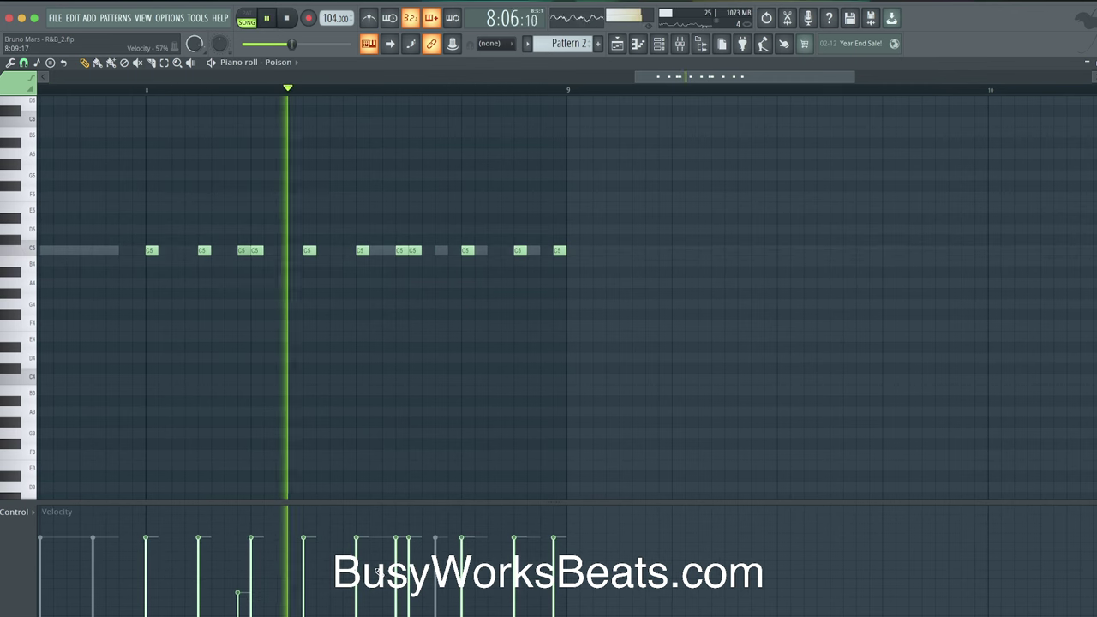
key("space")
left_click(246, 562)
key("space")
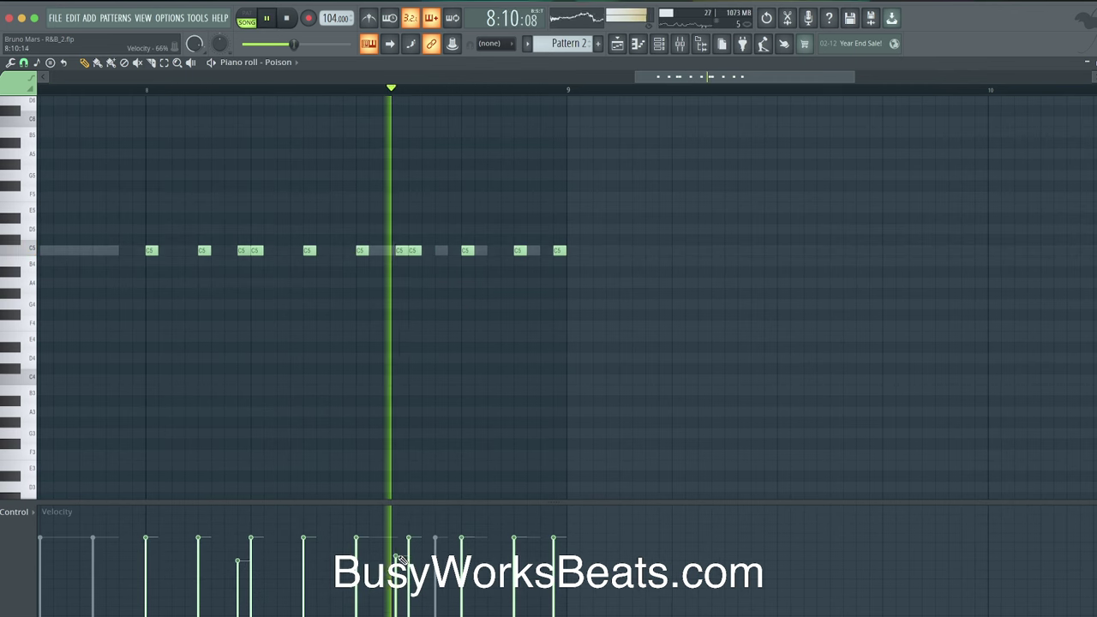
key("space")
left_click(553, 573)
key("space")
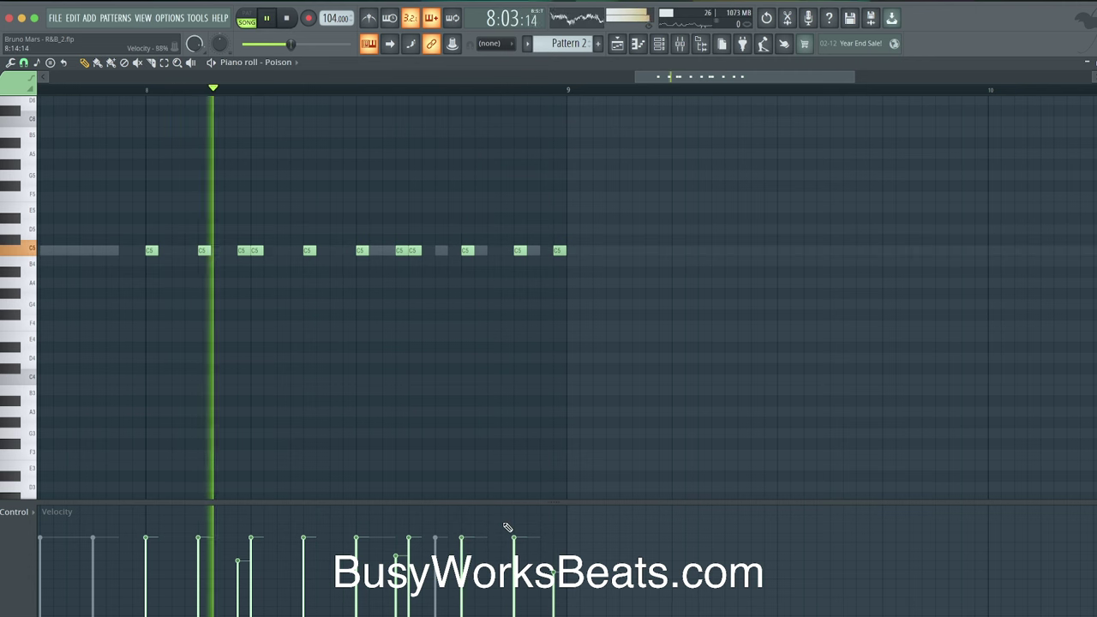
key("space")
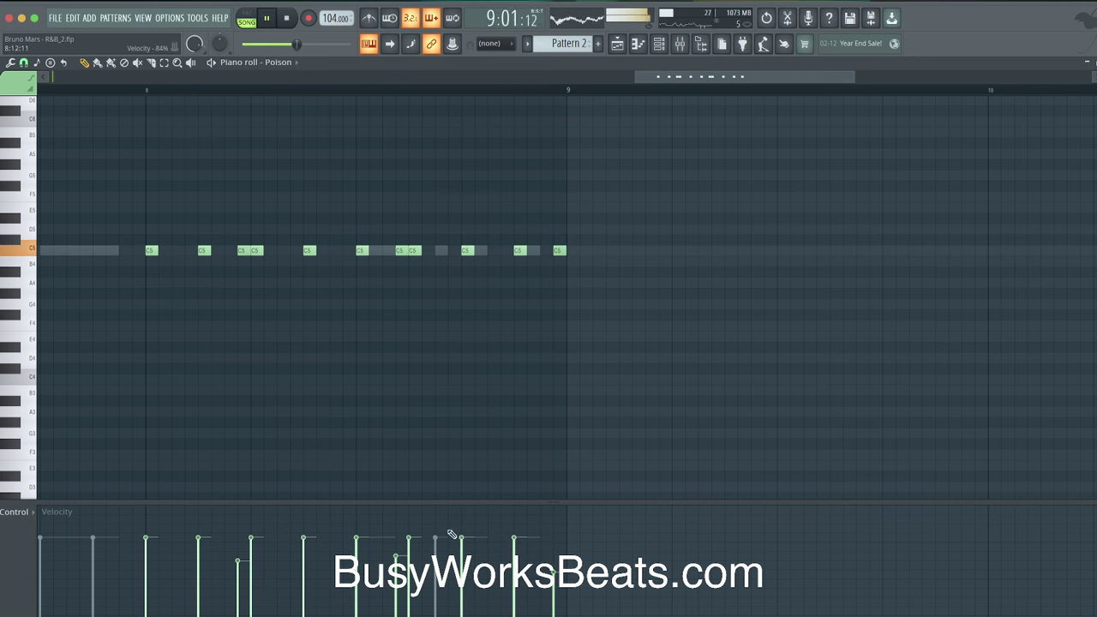
key("space")
Play the arrangement from the start in the playlist and review the channels used in Pattern 2.
left_click(618, 43)
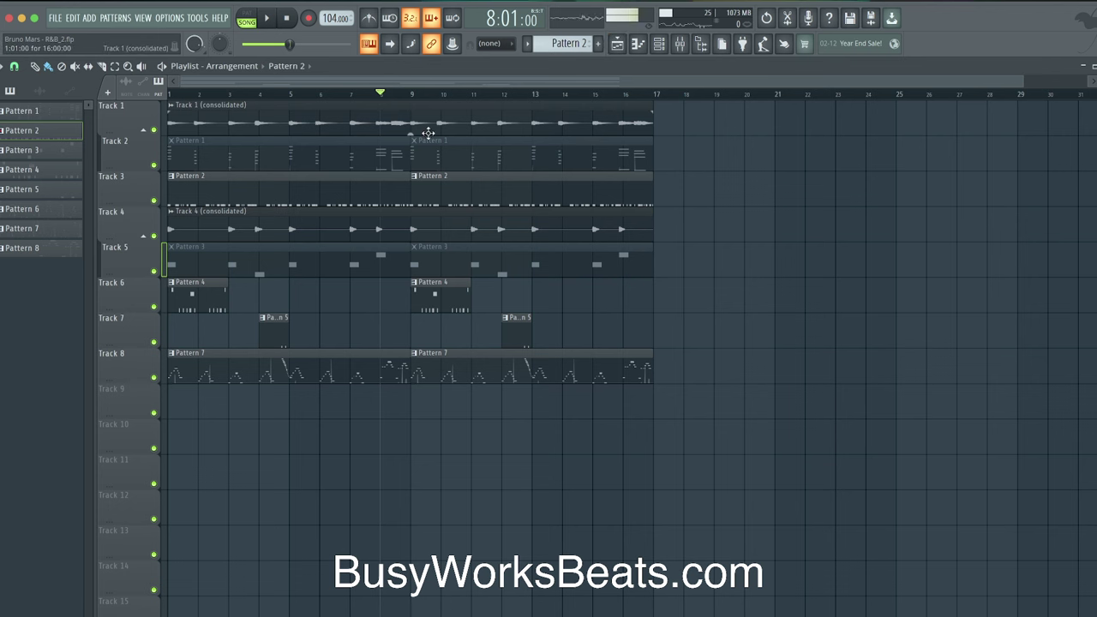
key("space")
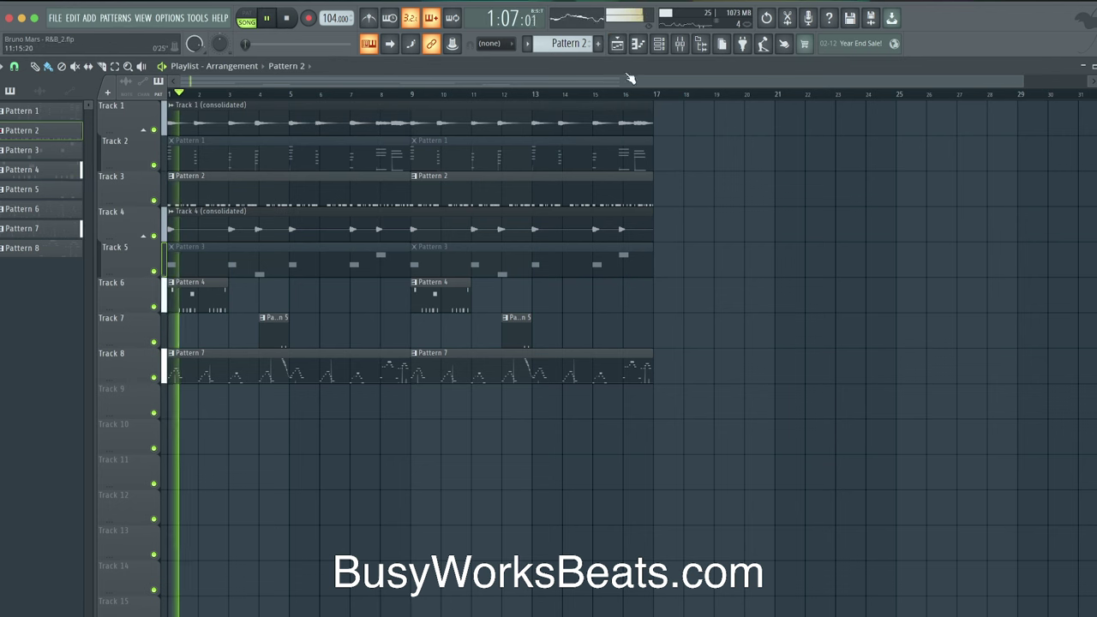
left_click(659, 45)
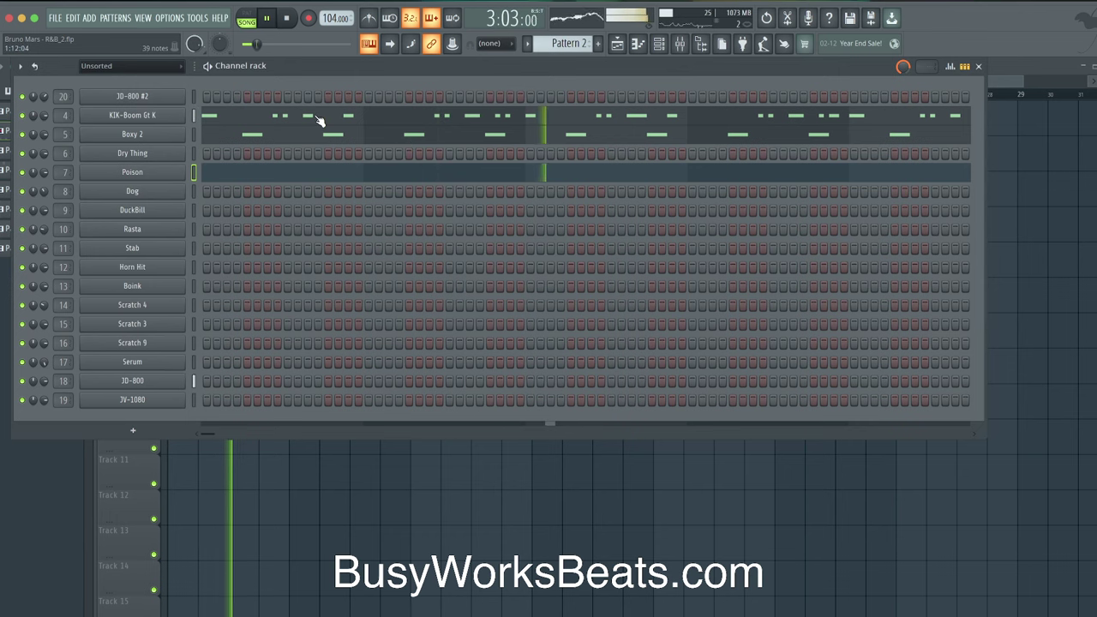
left_click(1031, 183)
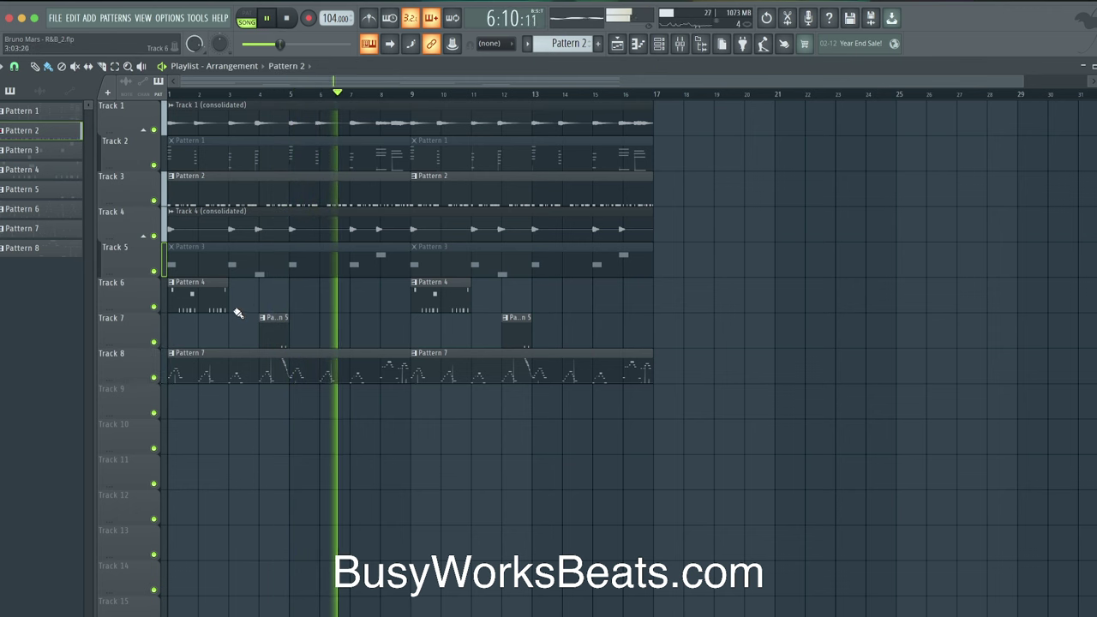
Create a new empty Pattern 9 and select the JV-1080 channel in the channel rack.
left_click(659, 44)
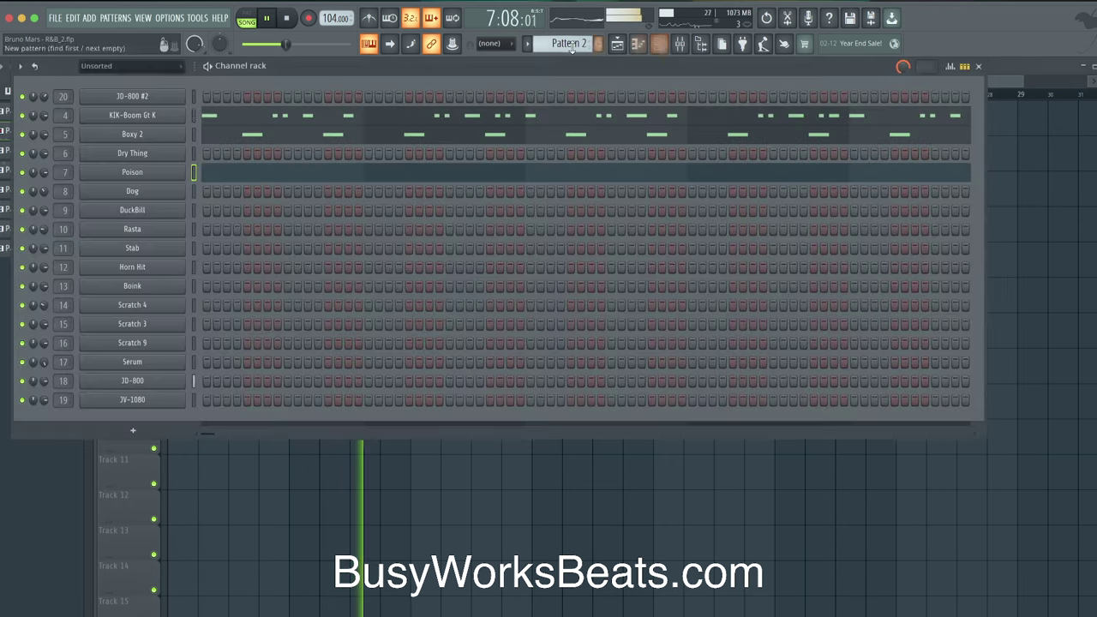
left_click(567, 43)
left_click(668, 54)
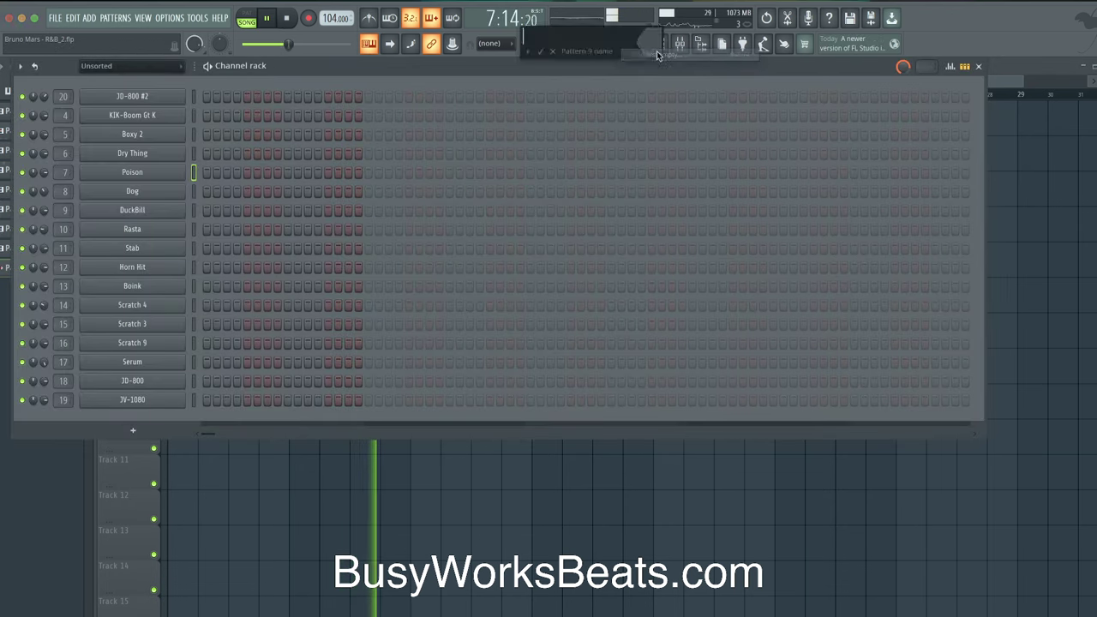
left_click(192, 400)
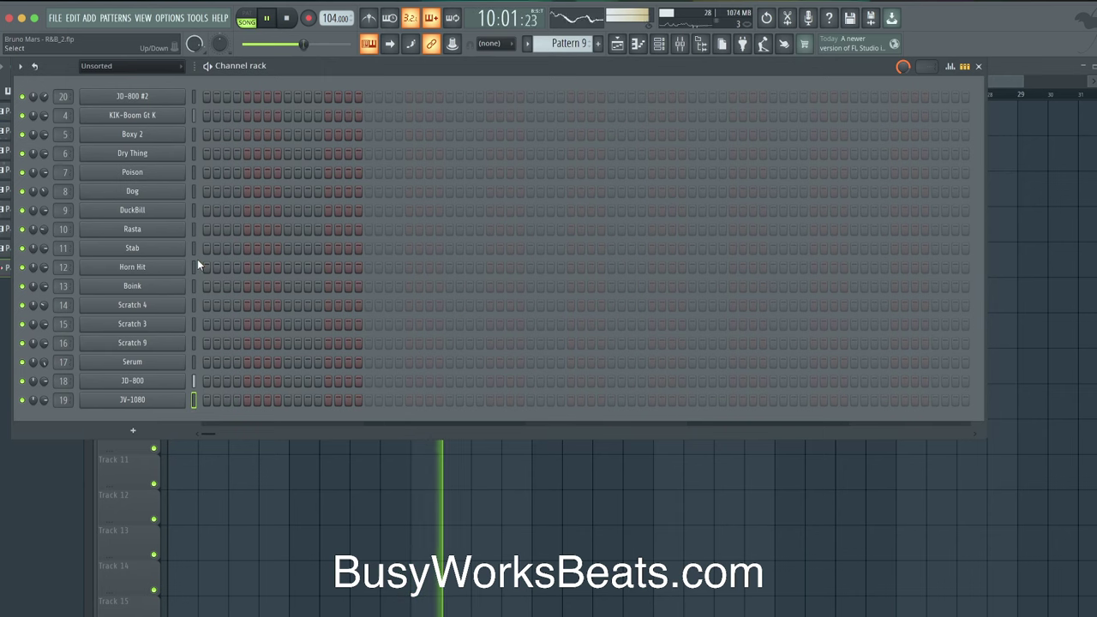
key("space")
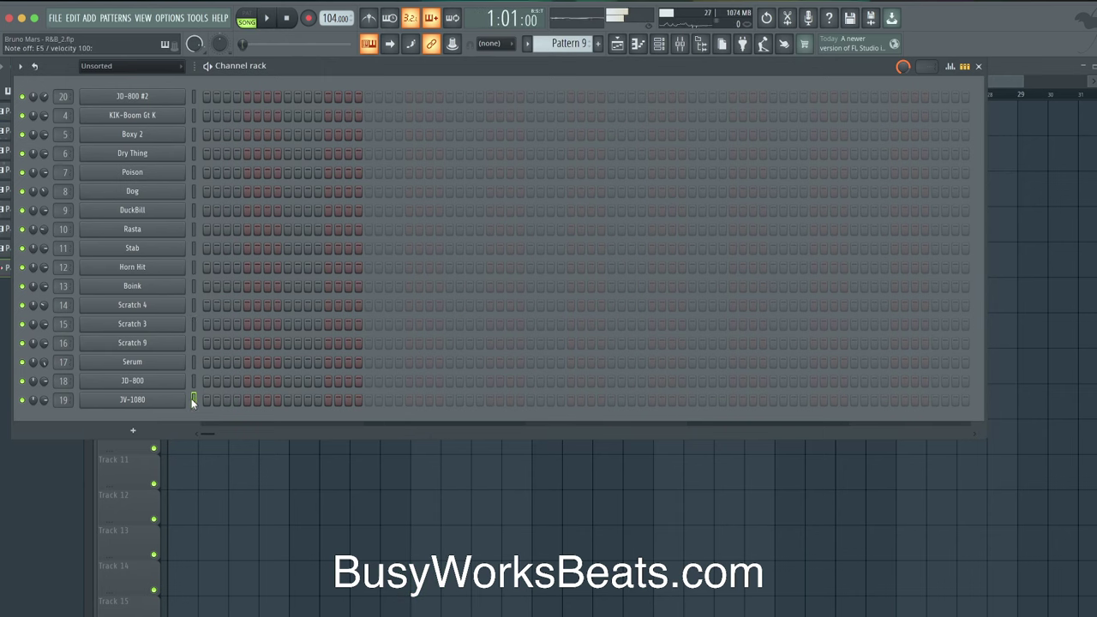
Check the JV-1080's loaded patch, save the project, and return to the channel rack.
left_click(176, 400)
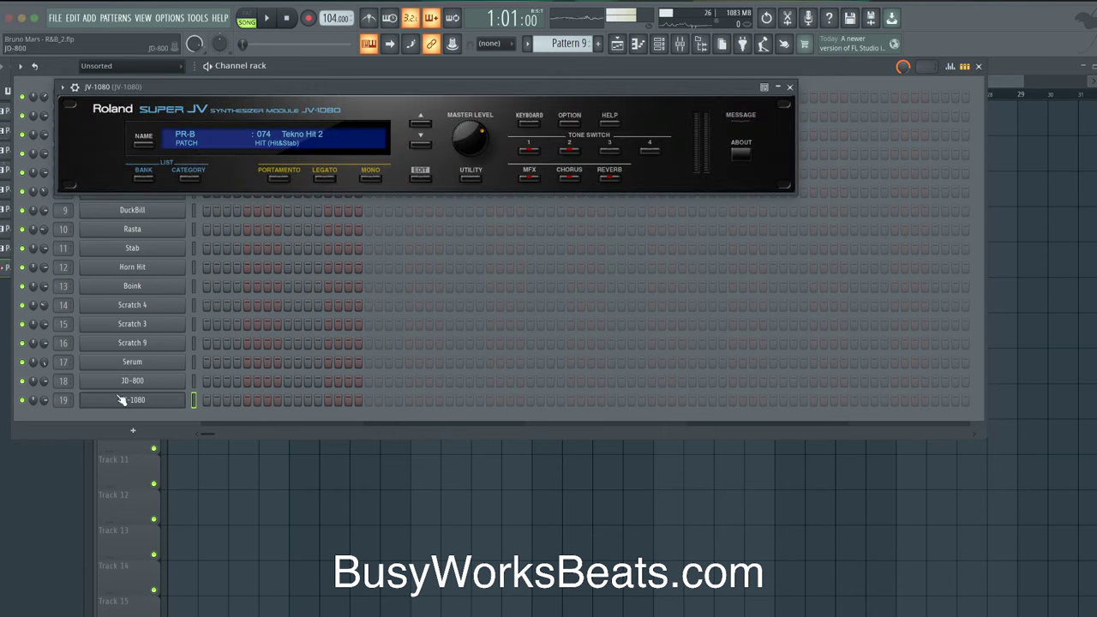
left_click(202, 445)
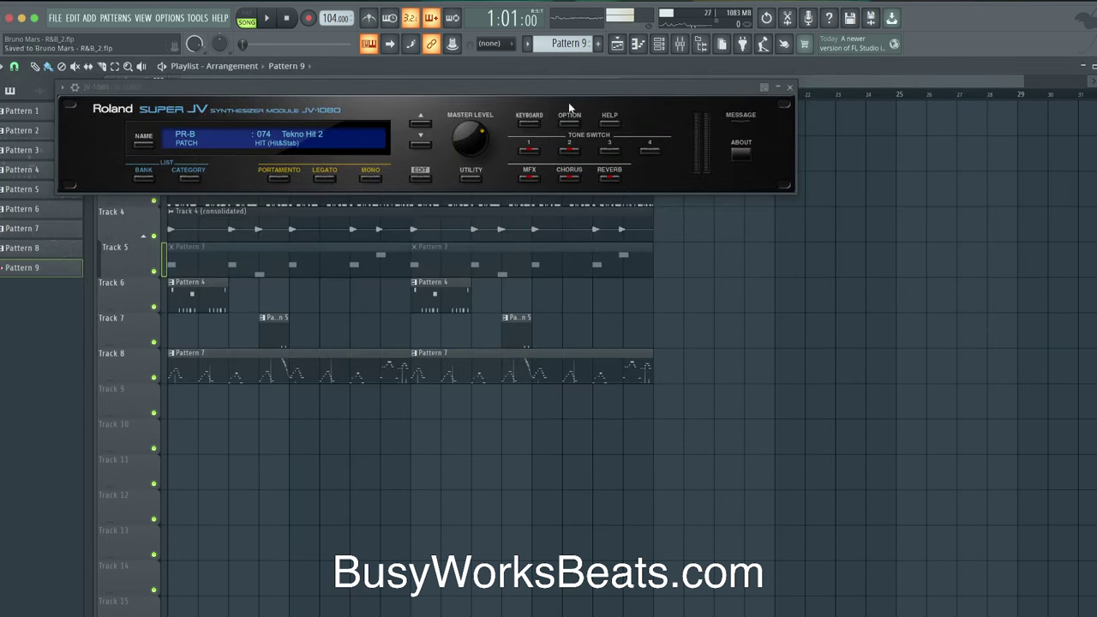
left_click(789, 89)
left_click(659, 44)
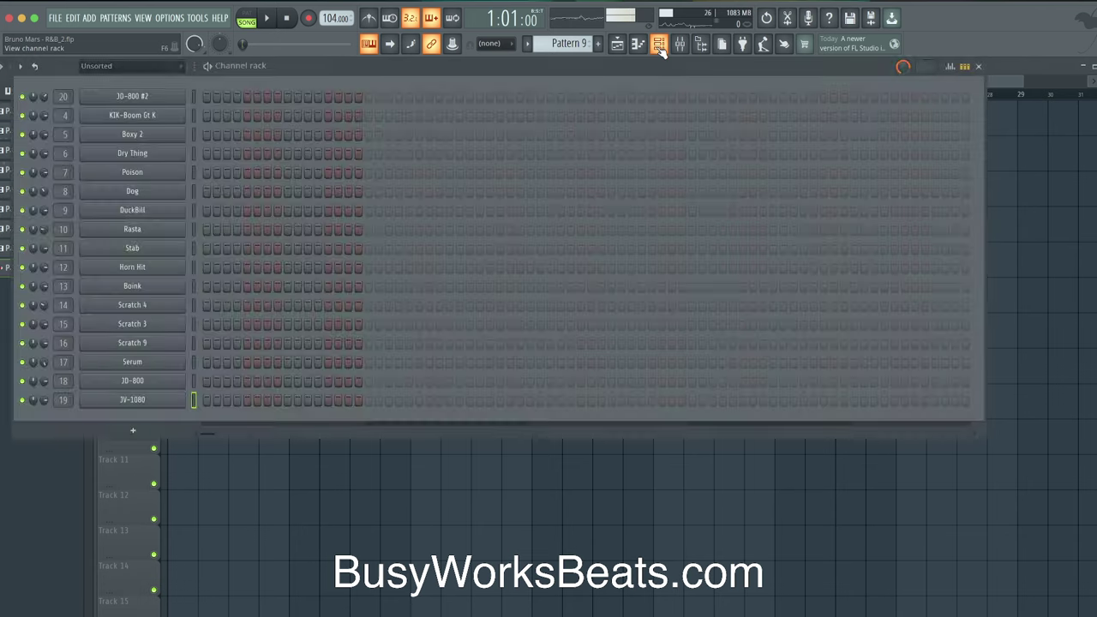
right_click(132, 401)
mouse_move(267, 497)
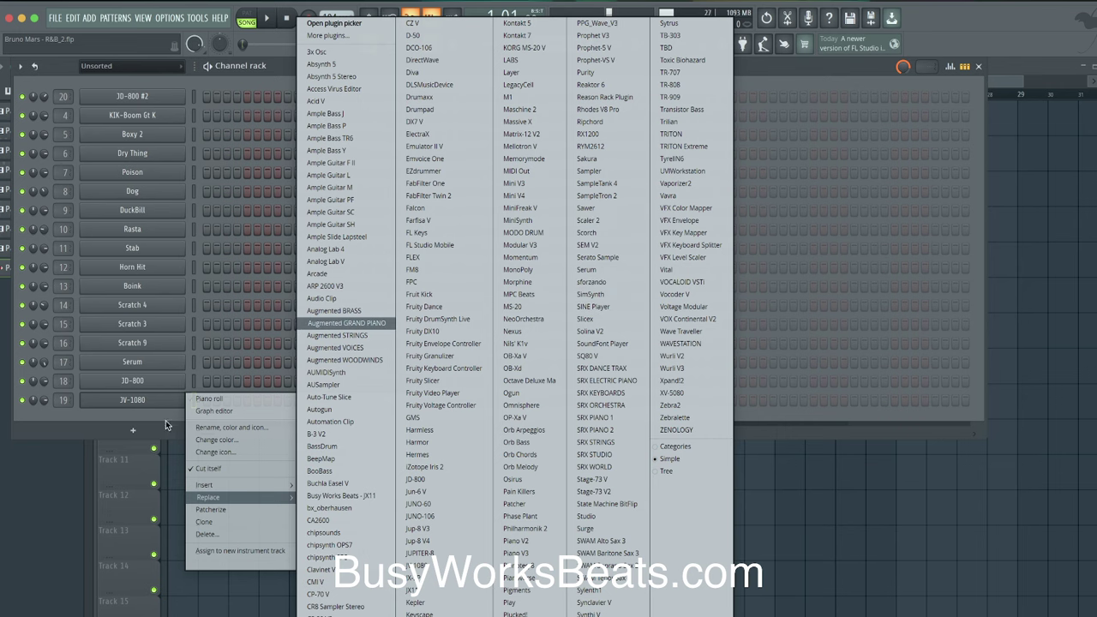
key("Escape")
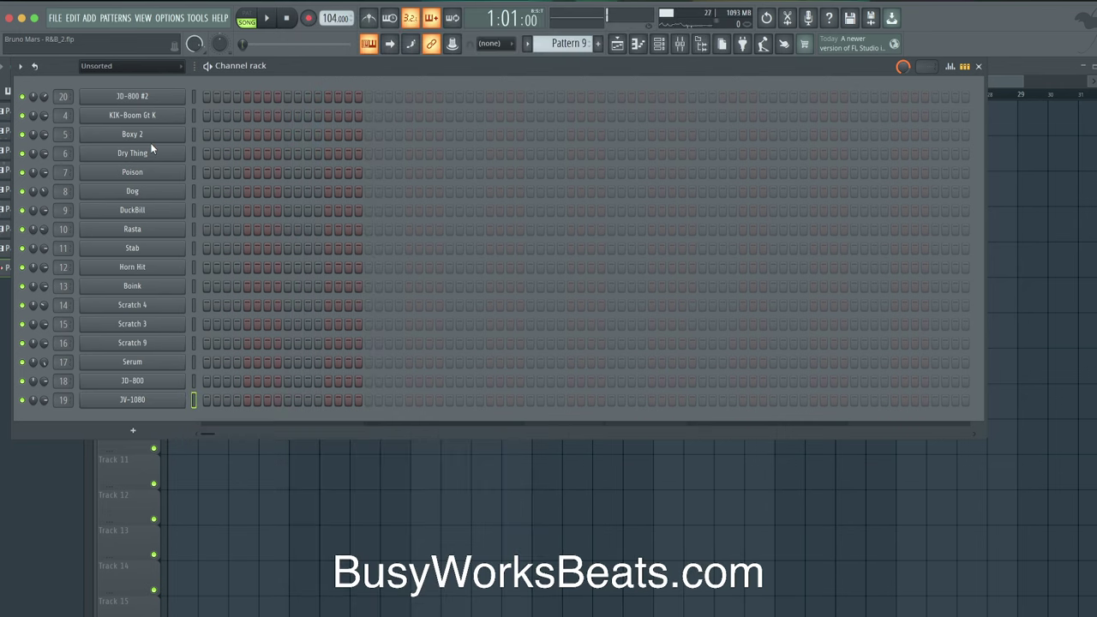
Replace the JD-800 #2 channel's instrument with an empty Sampler.
right_click(152, 99)
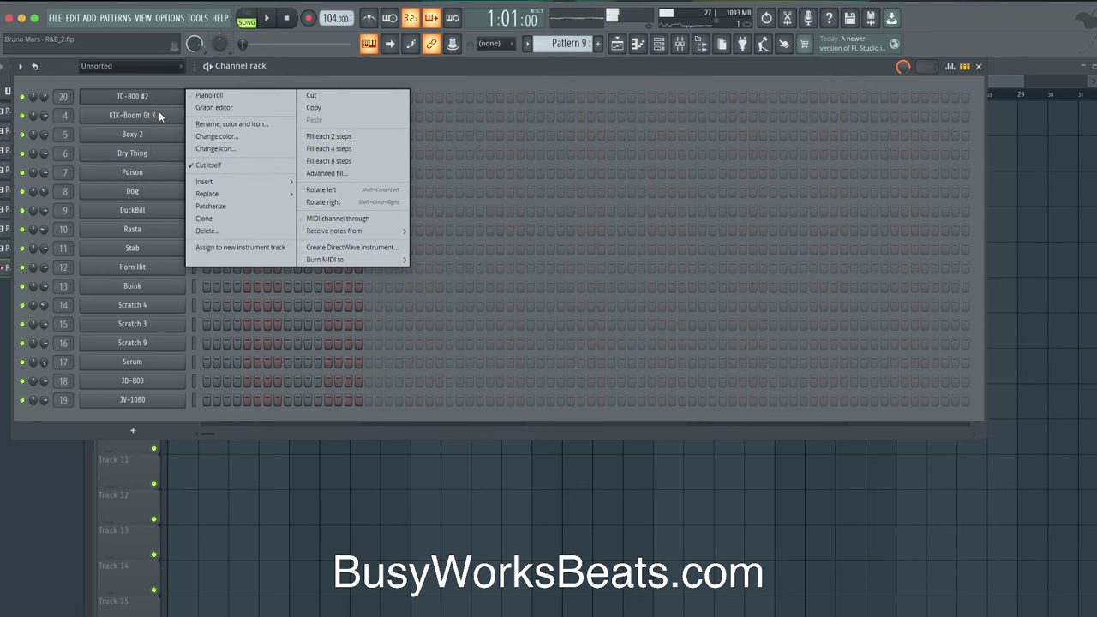
mouse_move(236, 194)
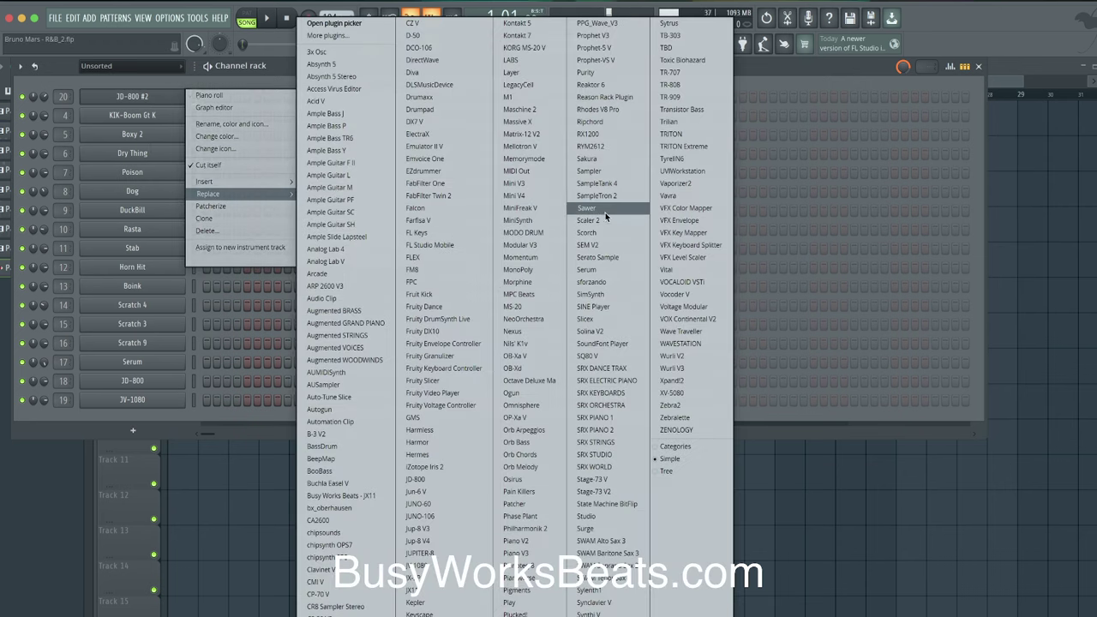
left_click(606, 168)
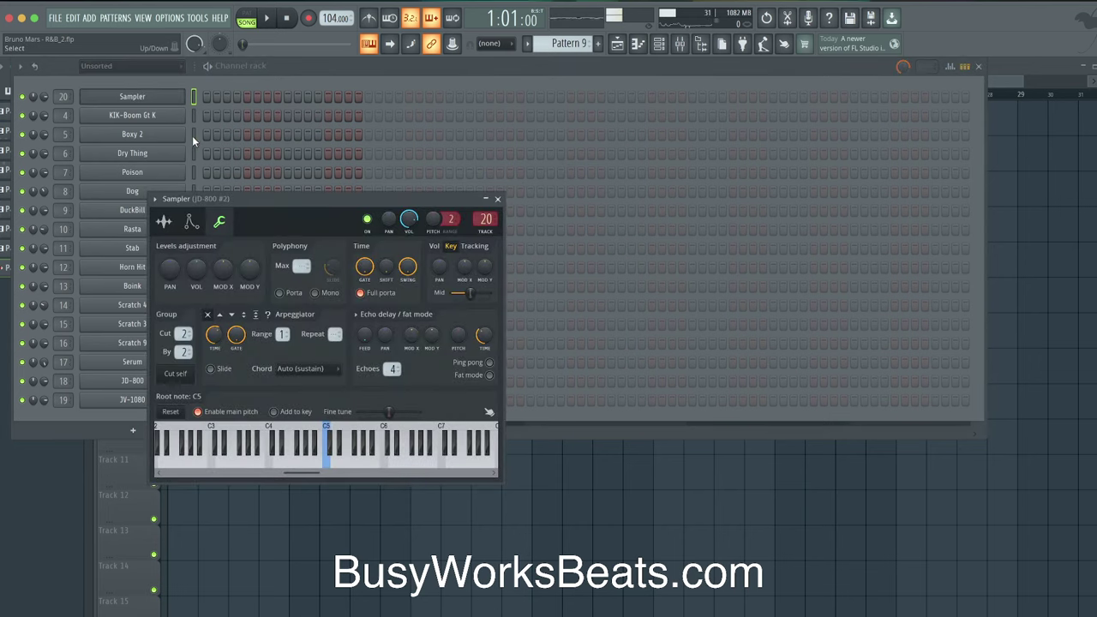
Audition the Boxy 2 and Horn Hit channels, and select the Stab channel for Pattern 9.
left_click(192, 135)
left_click(193, 267)
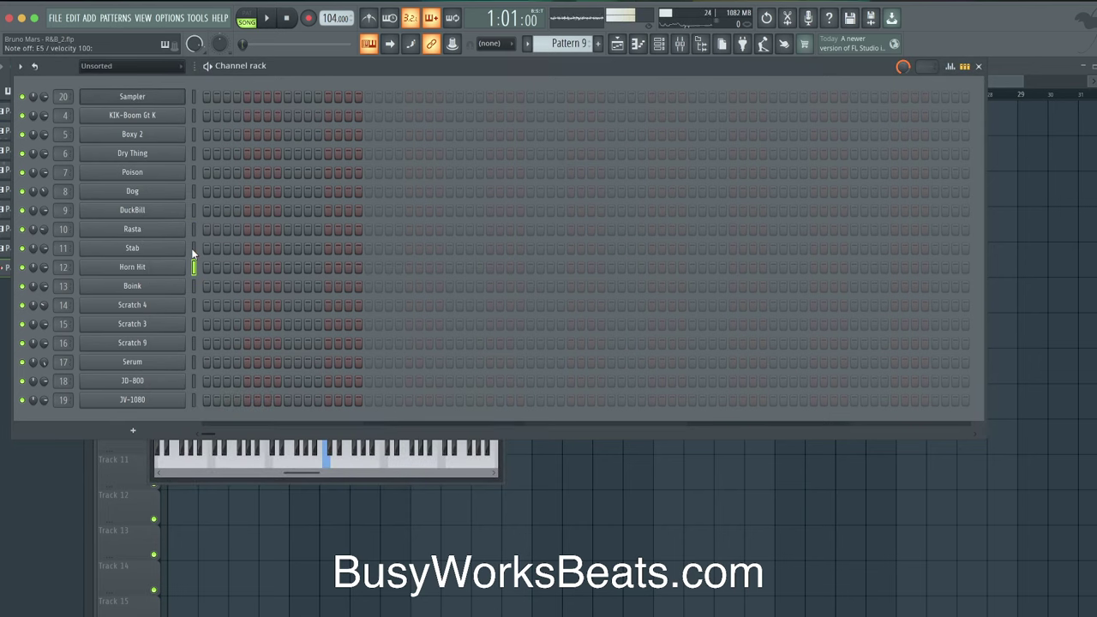
left_click(167, 254)
left_click(412, 161)
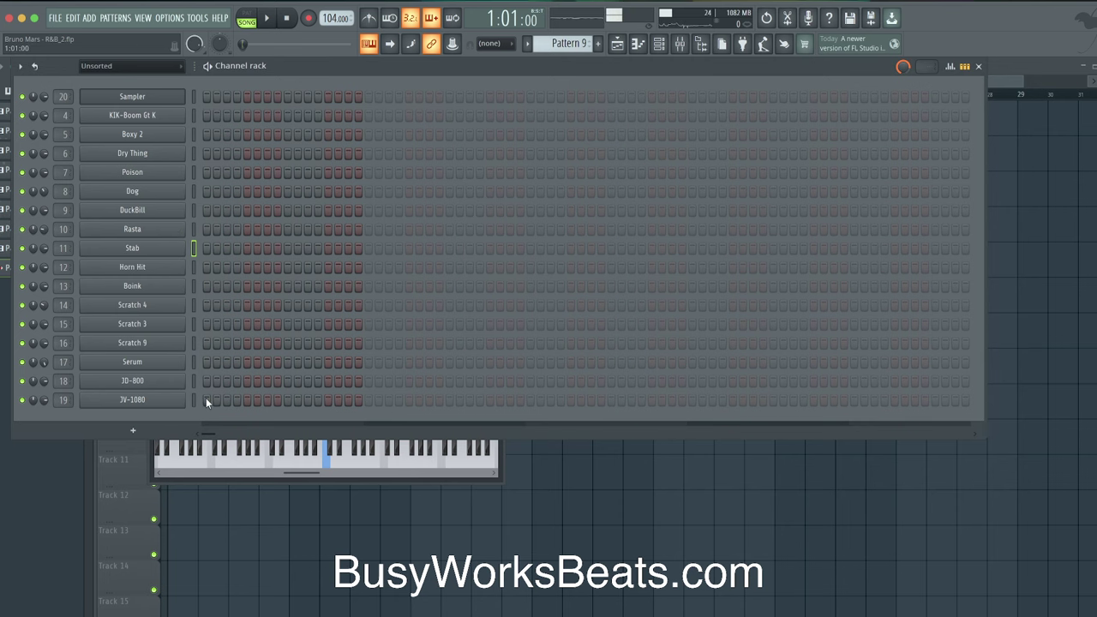
Check the JD-800's loaded patch, and replace the JV-1080 channel's instrument with an empty Sampler.
left_click(163, 386)
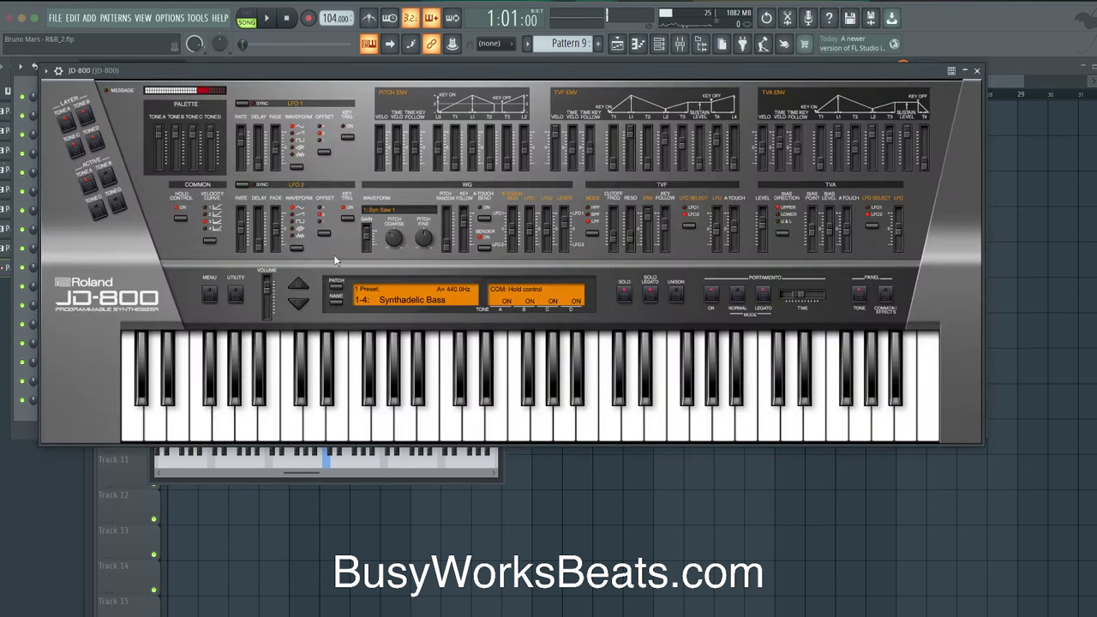
left_click(979, 69)
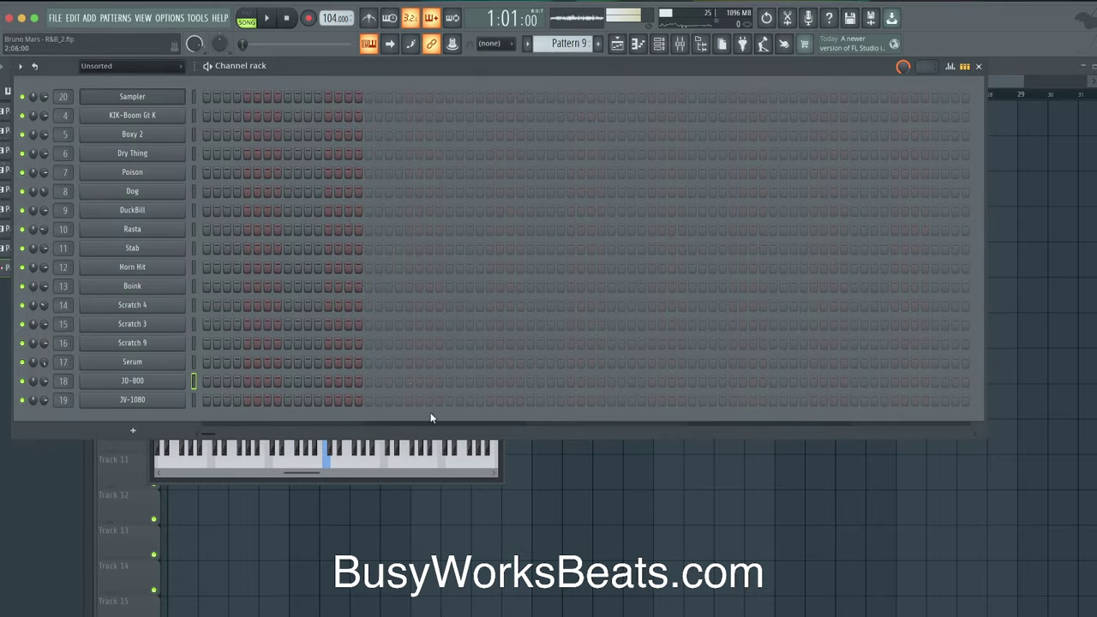
right_click(167, 400)
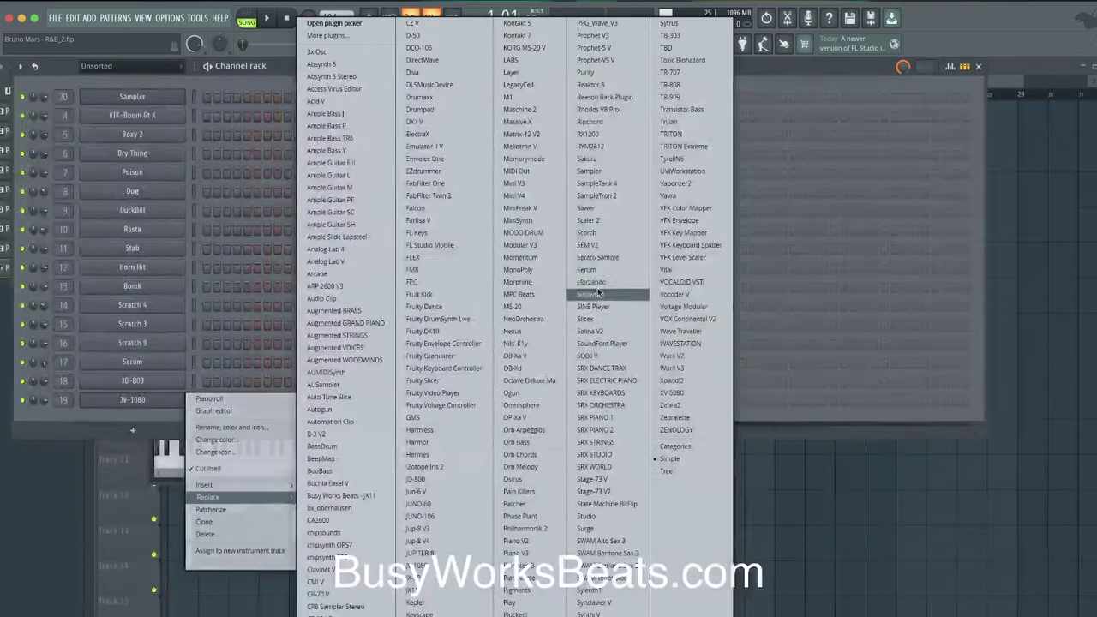
left_click(600, 171)
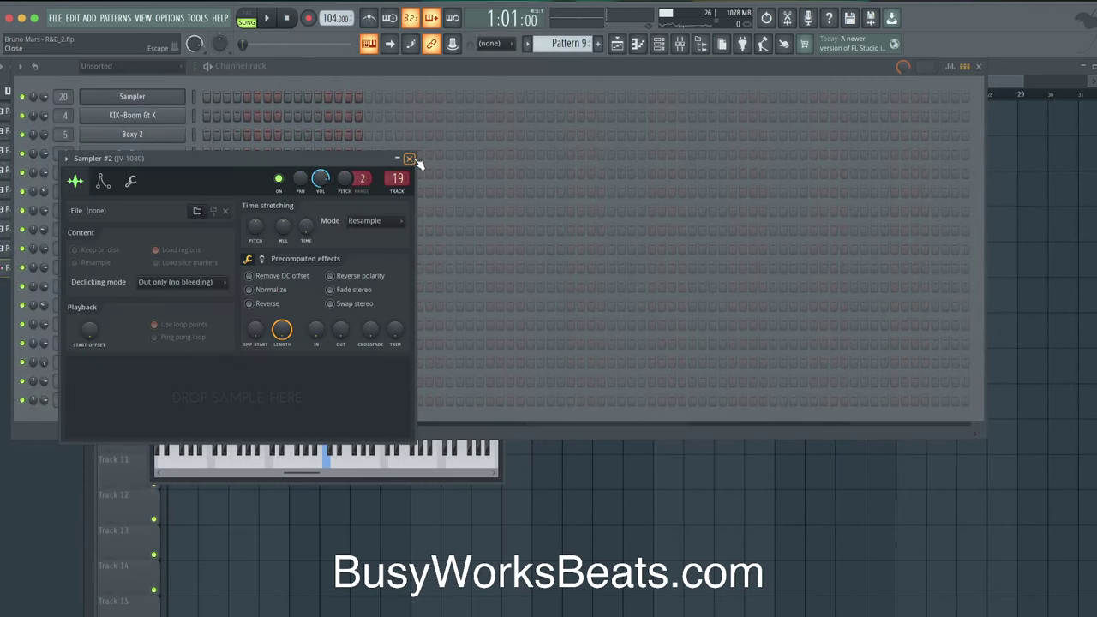
left_click(410, 160)
Play the arrangement briefly and save the project as the new version Bruno Mars - R&B_3.flp, returning to the channel rack.
key("space")
key("F6")
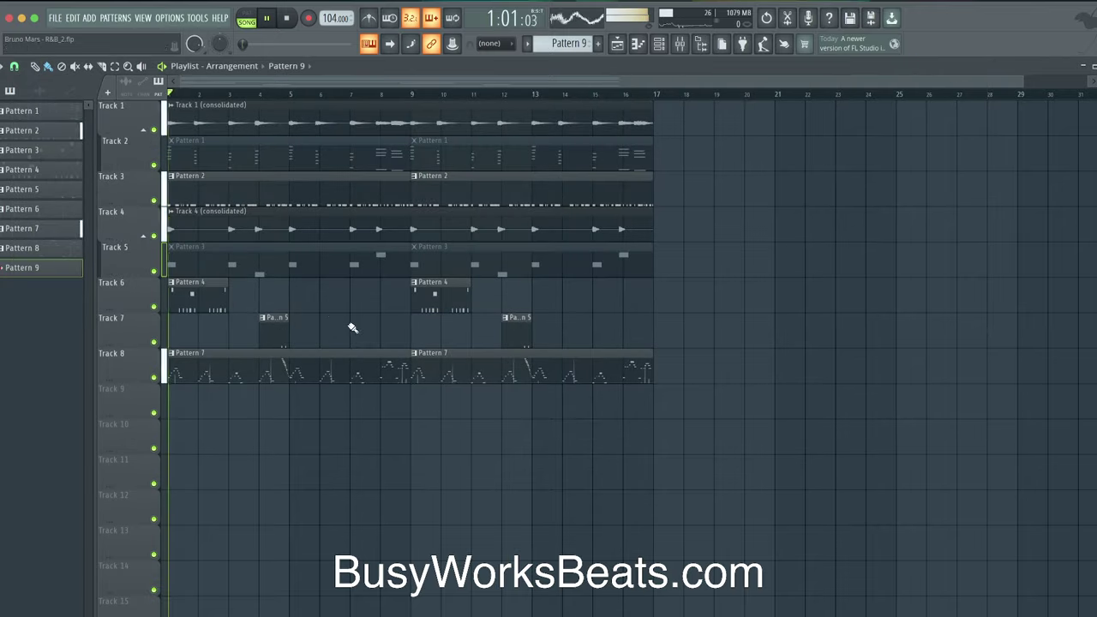
key("space")
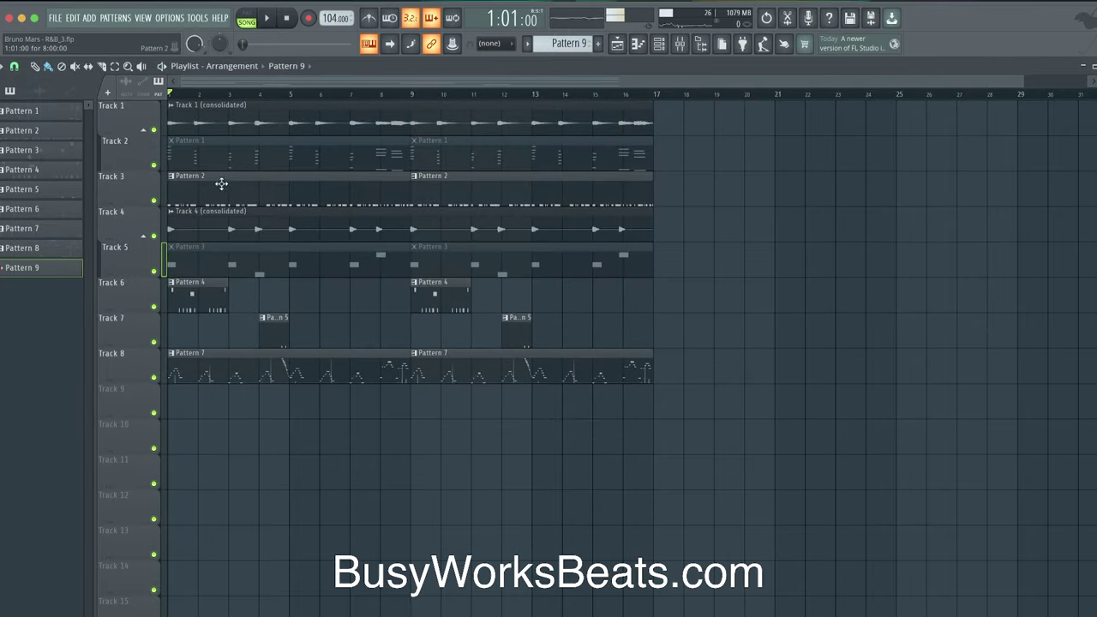
key("space")
key("F6")
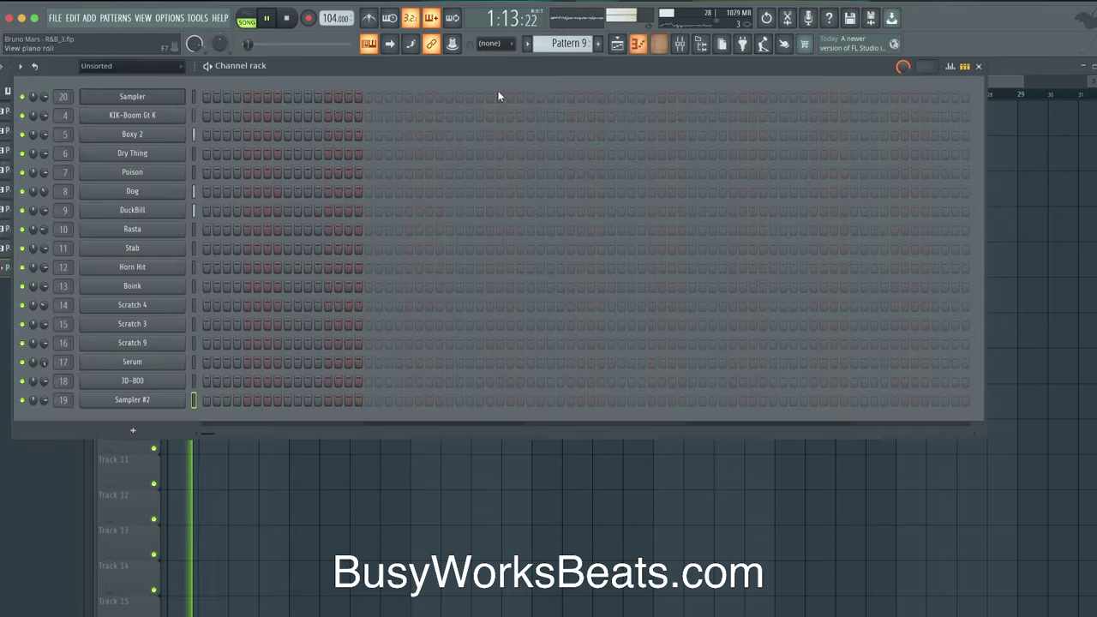
key("space")
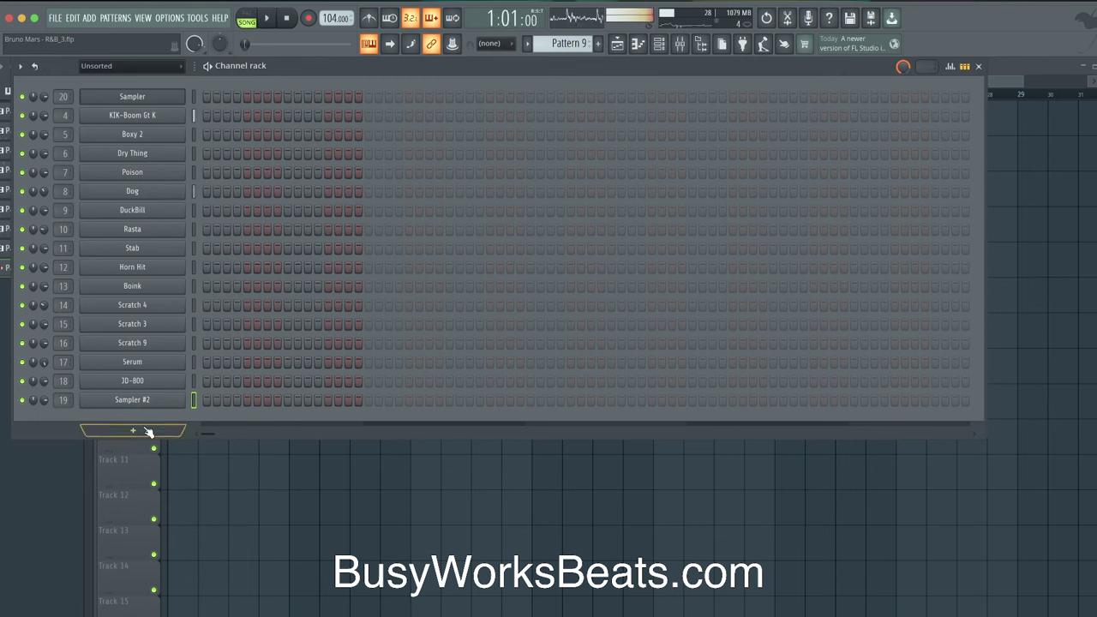
Add a ZENOLOGY instrument channel and open its tone browser.
left_click(150, 432)
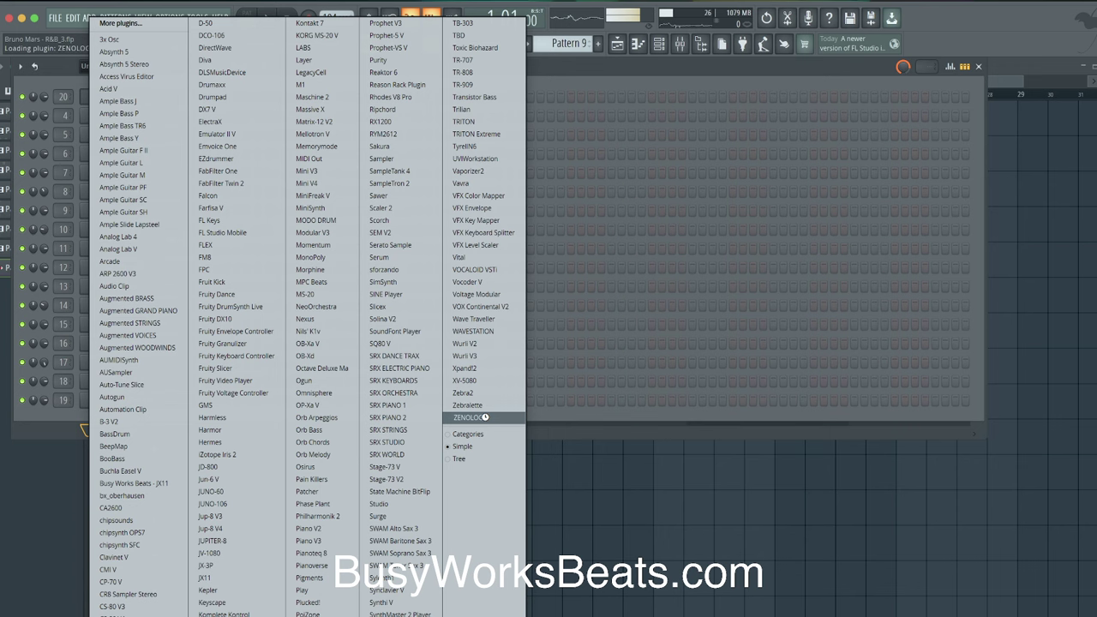
left_click(485, 419)
left_click(199, 170)
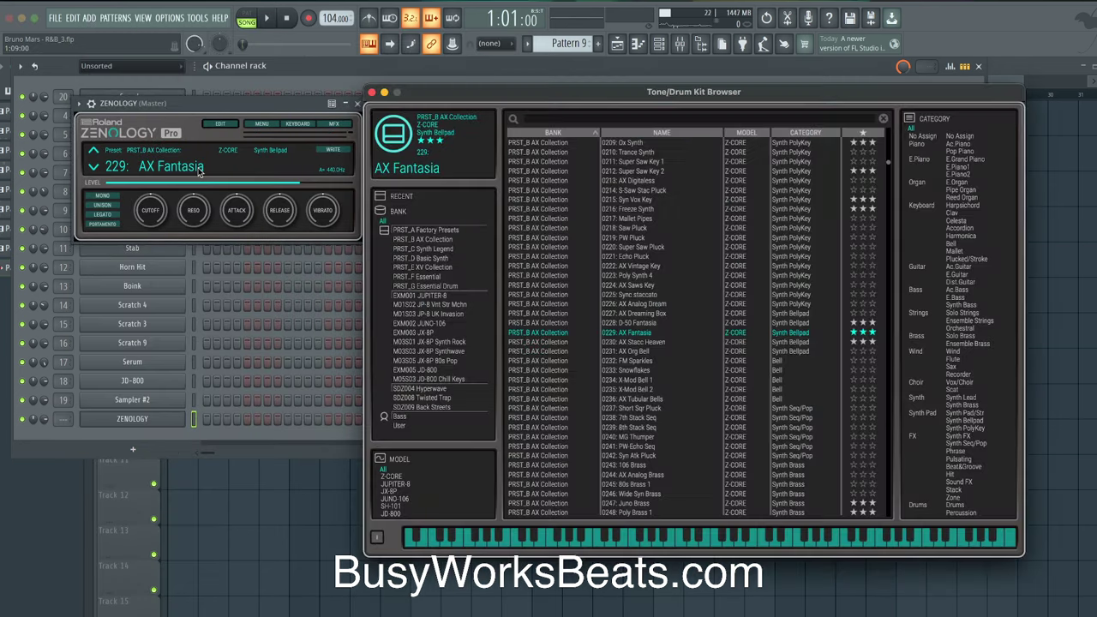
Sort the ZENOLOGY tones by star rating, look through the favourites, and filter the list to the Bell category.
left_click_drag(567, 95, 332, 95)
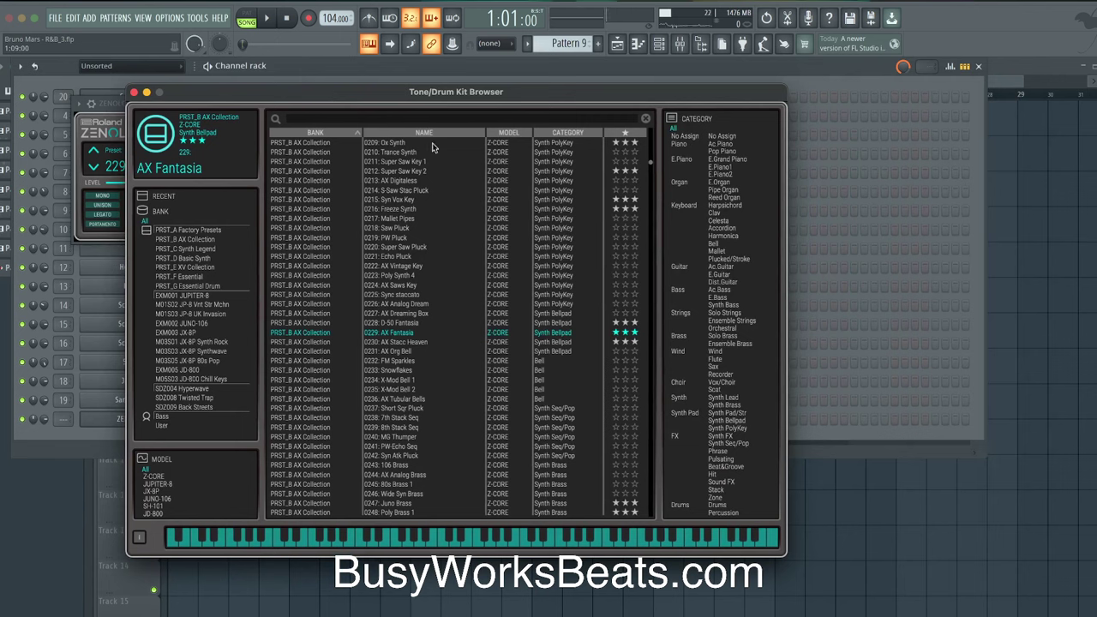
left_click(624, 132)
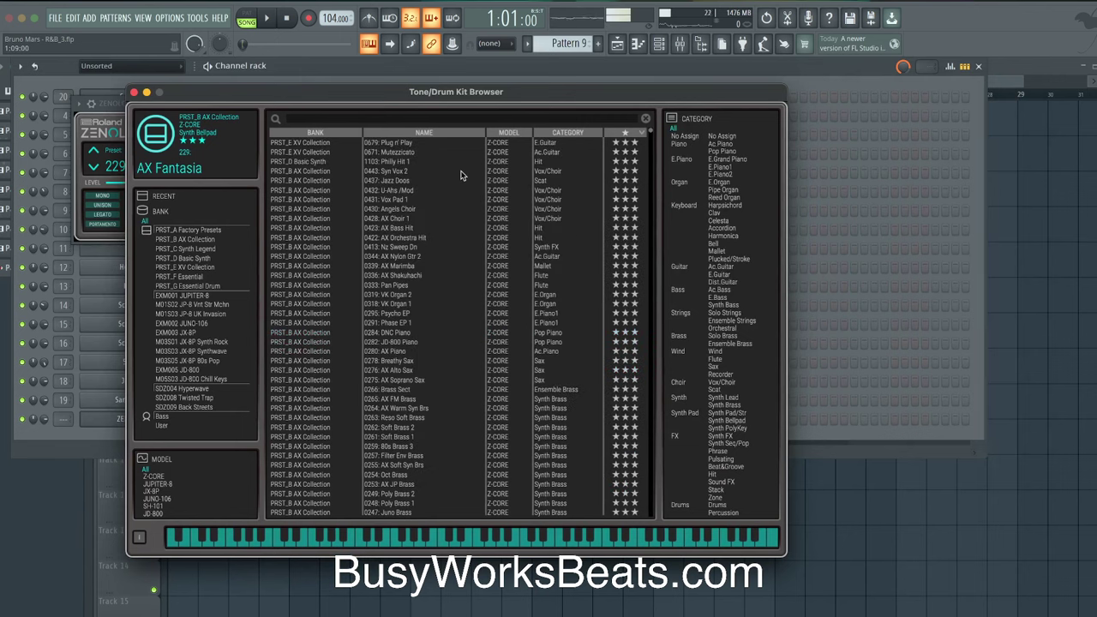
scroll(522, 240, "down", 15)
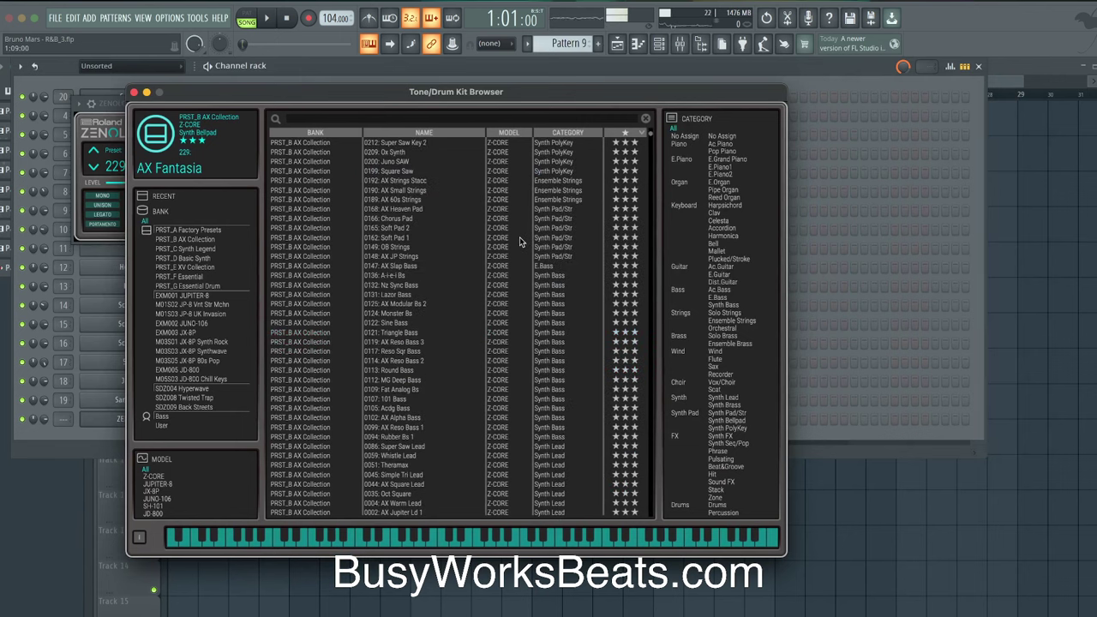
scroll(521, 242, "up", 3)
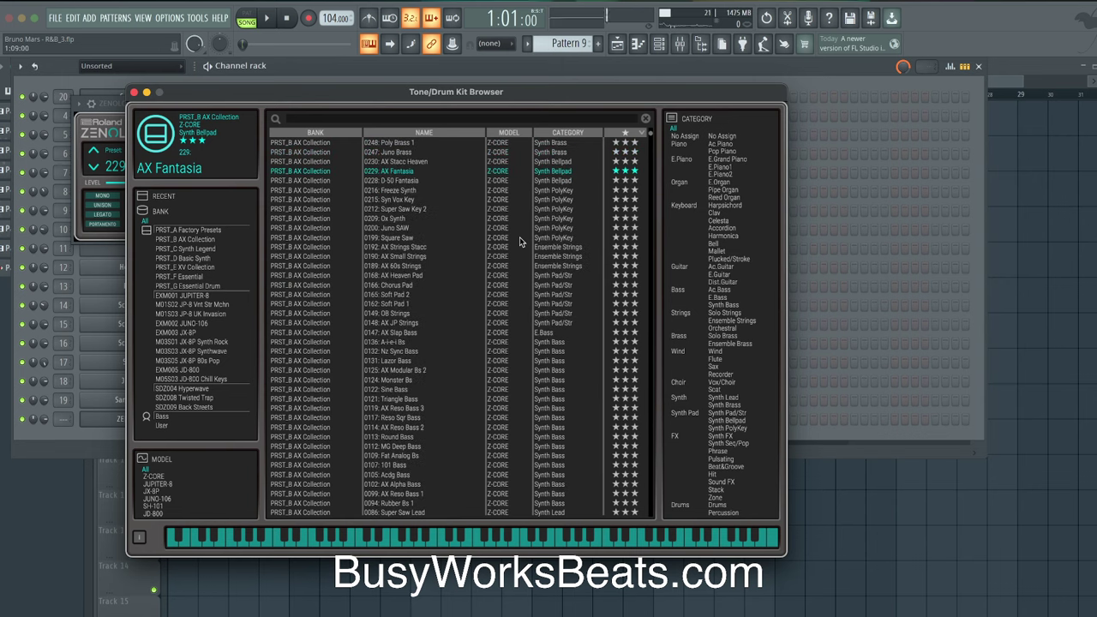
scroll(512, 181, "down", 10)
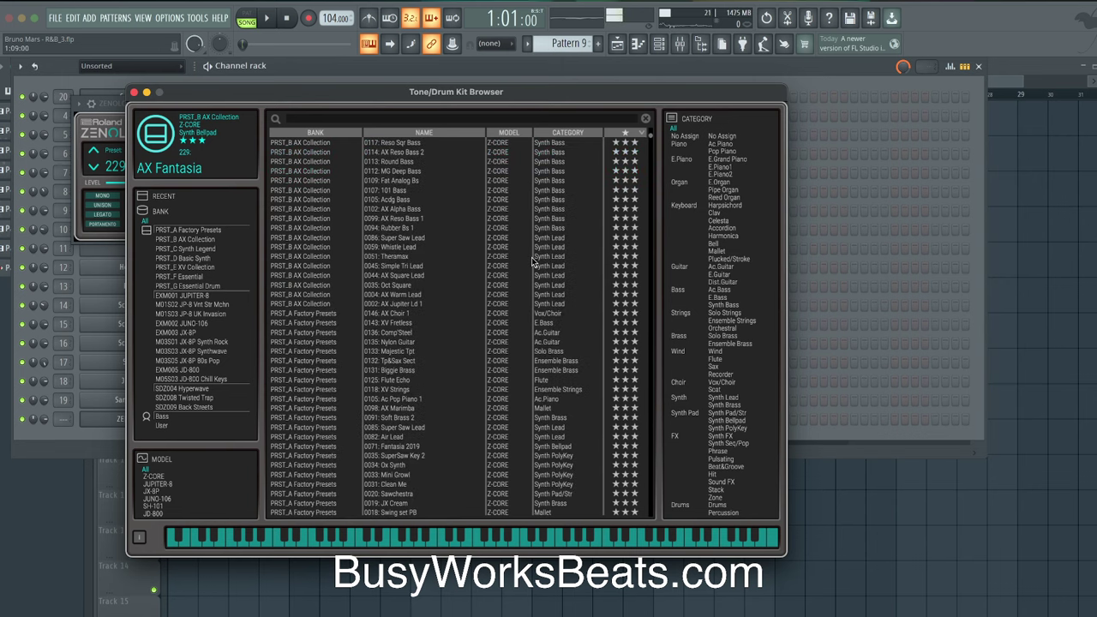
scroll(533, 262, "down", 8)
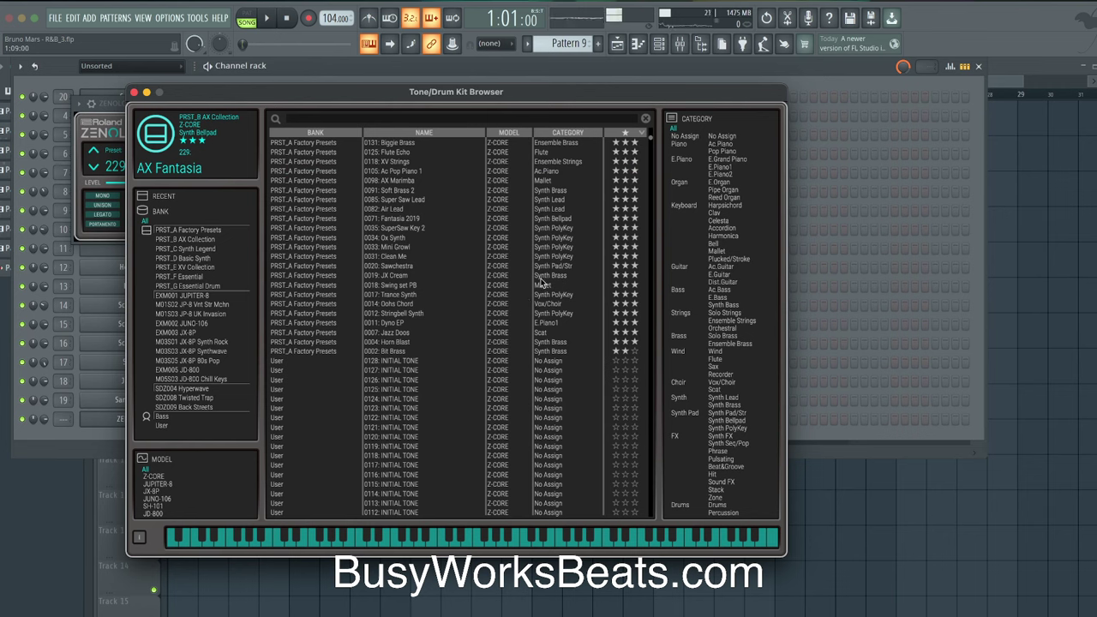
left_click(712, 245)
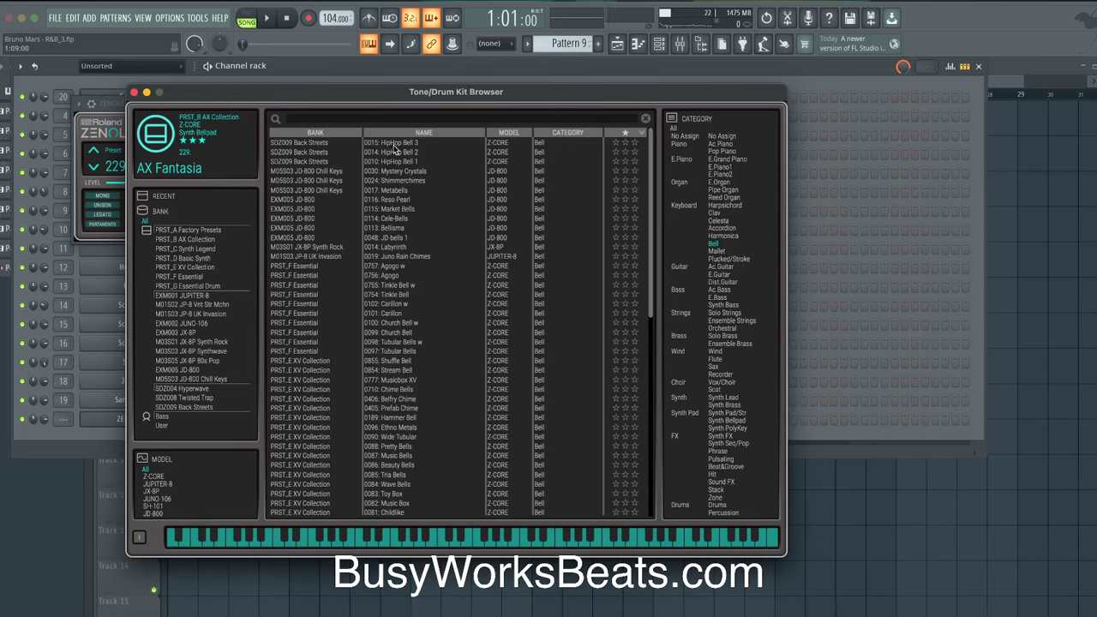
Route the ZENOLOGY channel to mixer track 21, start playback, and reopen its tone browser.
left_click(134, 91)
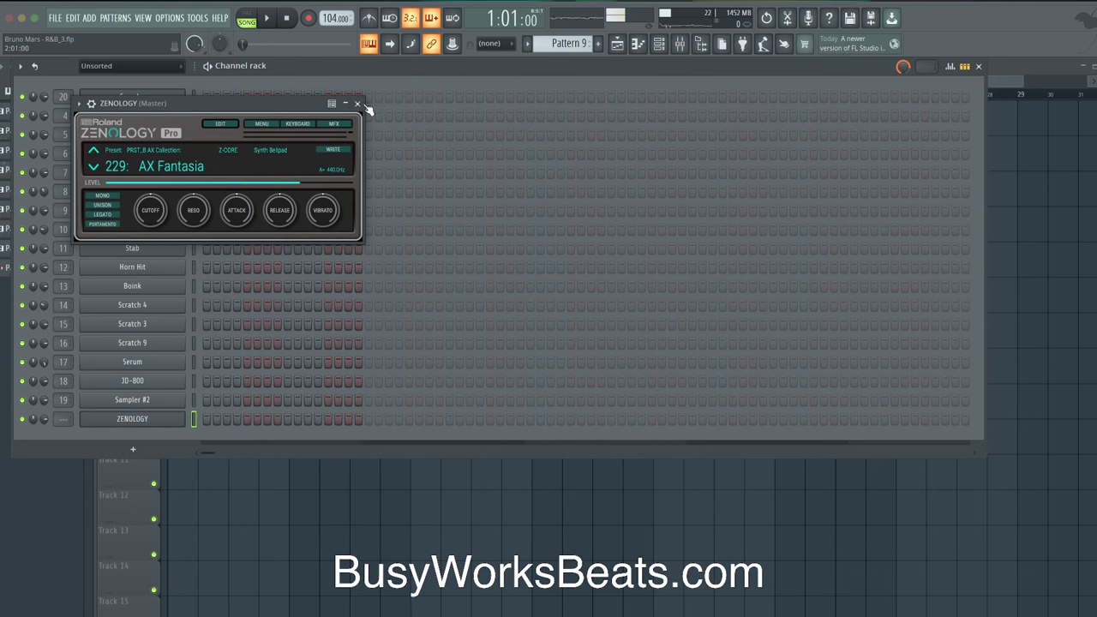
left_click(366, 107)
key("space")
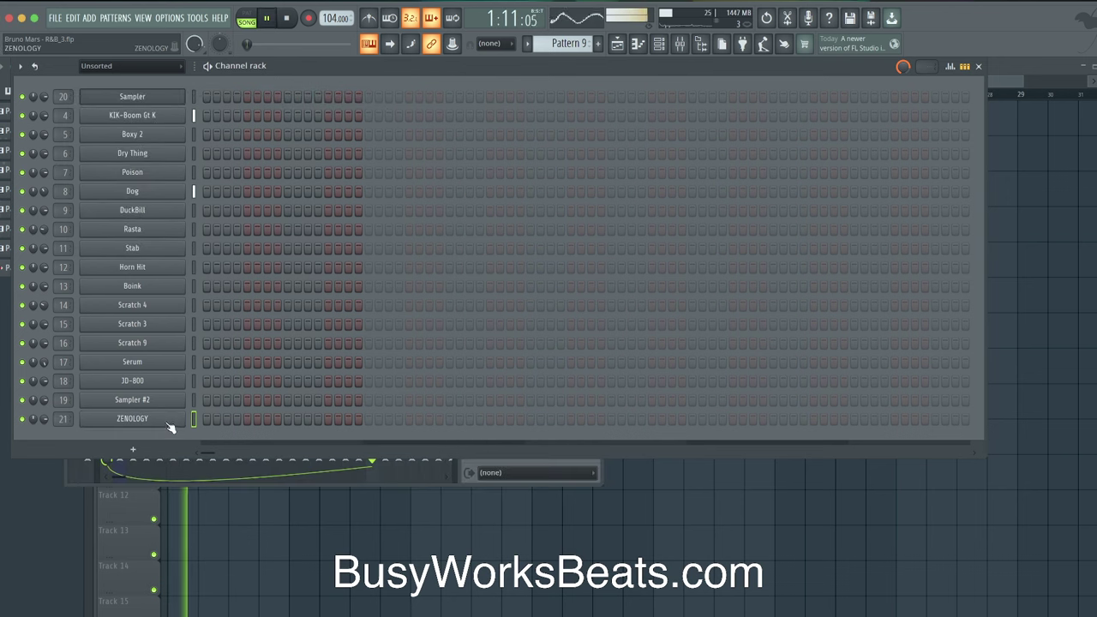
left_click(168, 420)
left_click(215, 165)
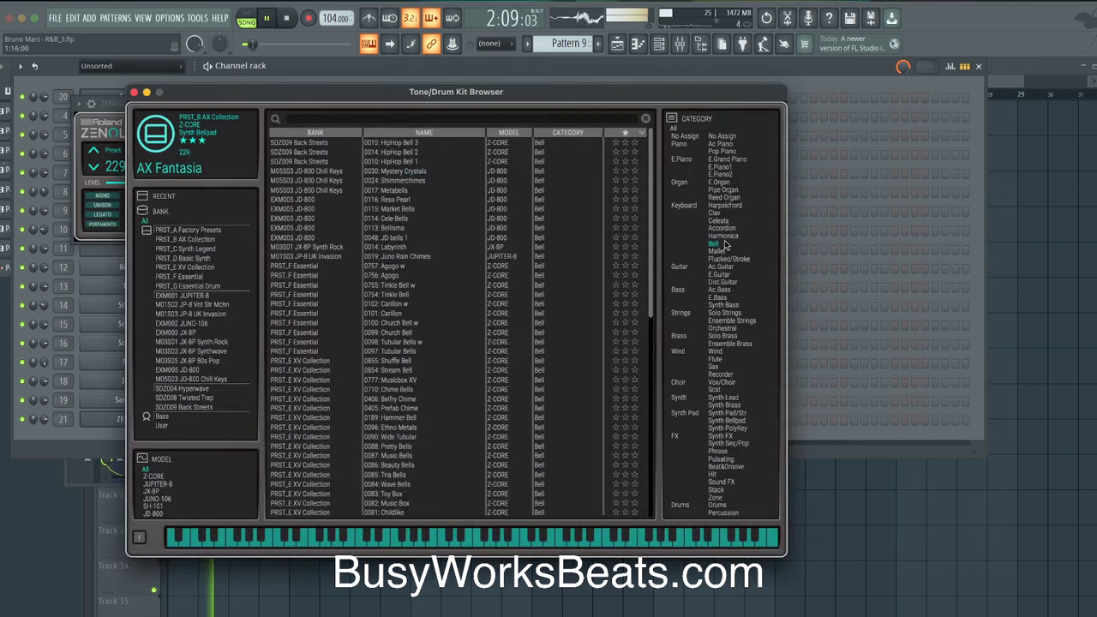
Audition HipHop Bell 3 and HipHop Bell 2 over the beat, load HipHop Bell 1, and stop playback with the plugin closed.
left_click(546, 144)
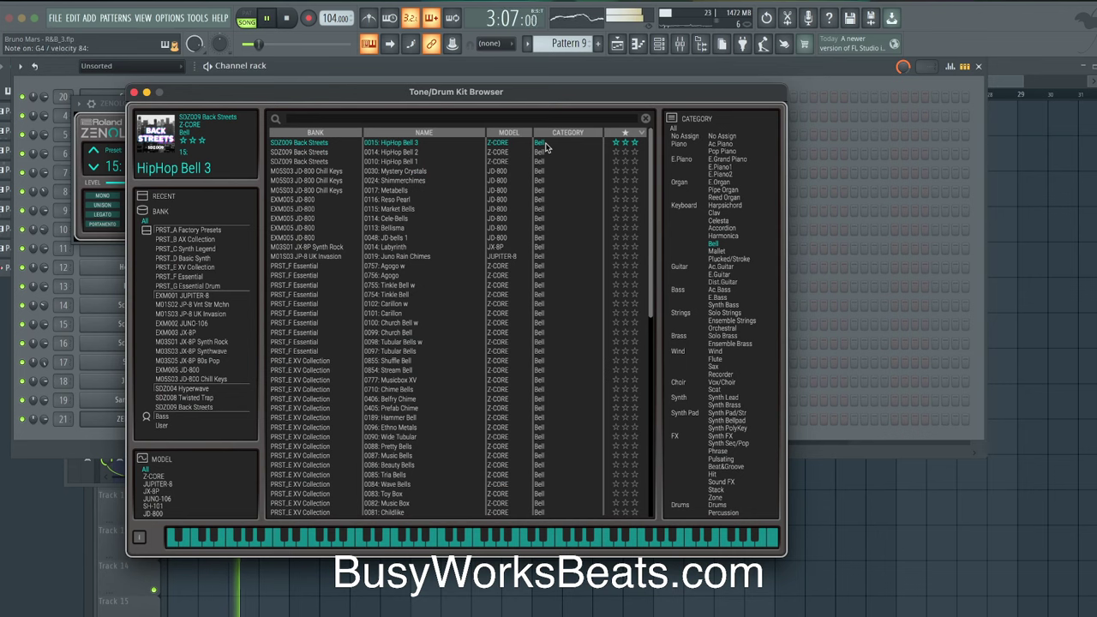
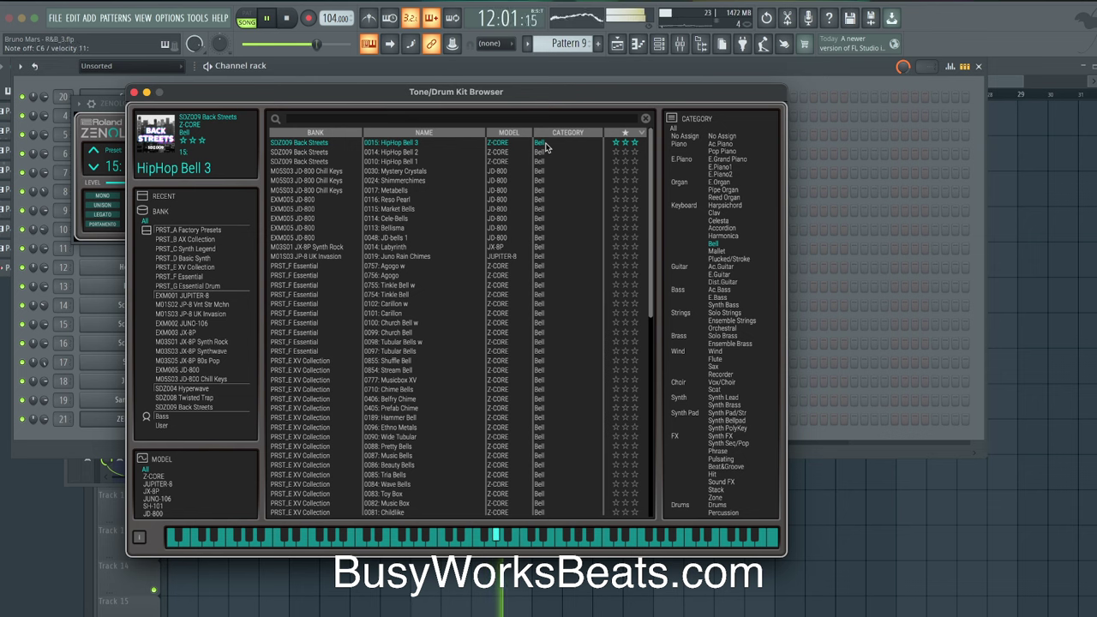
left_click(457, 154)
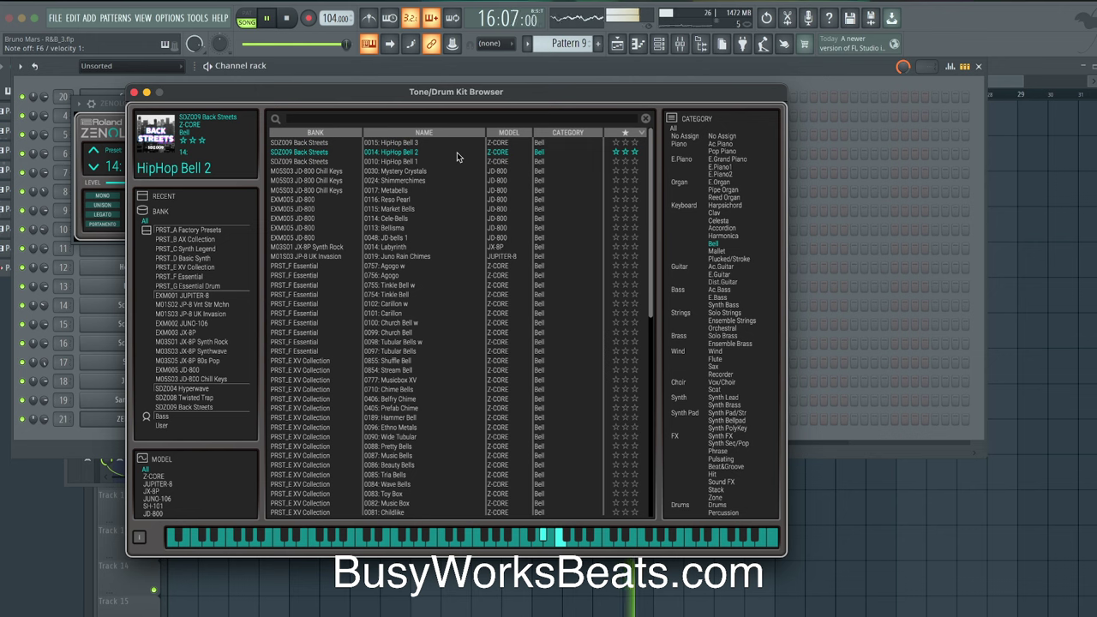
left_click(456, 159)
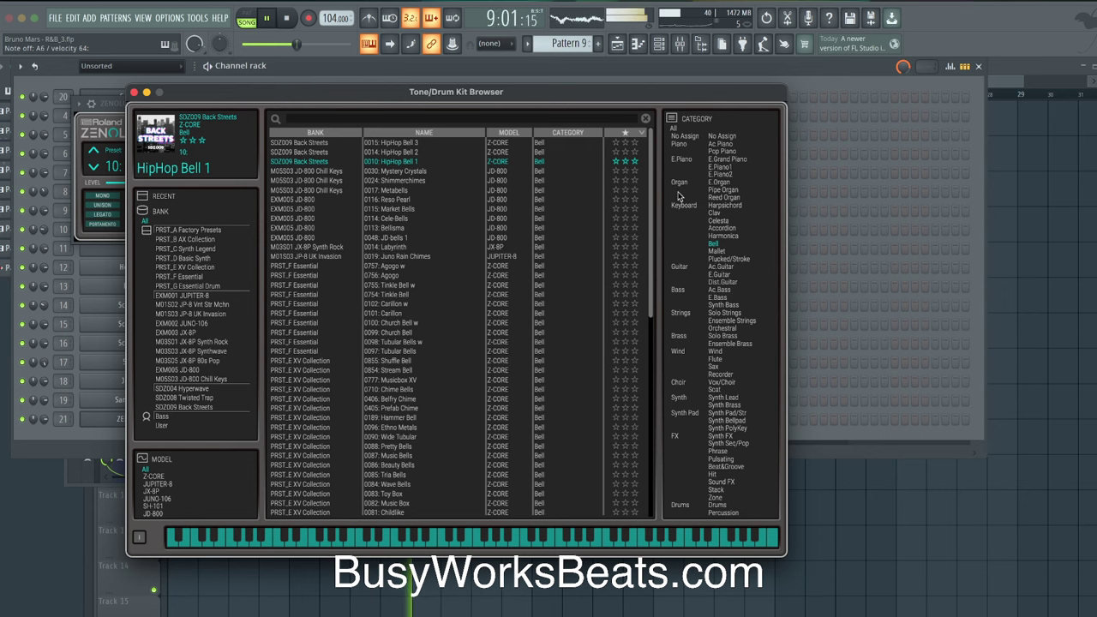
left_click(134, 92)
left_click(357, 100)
key("space")
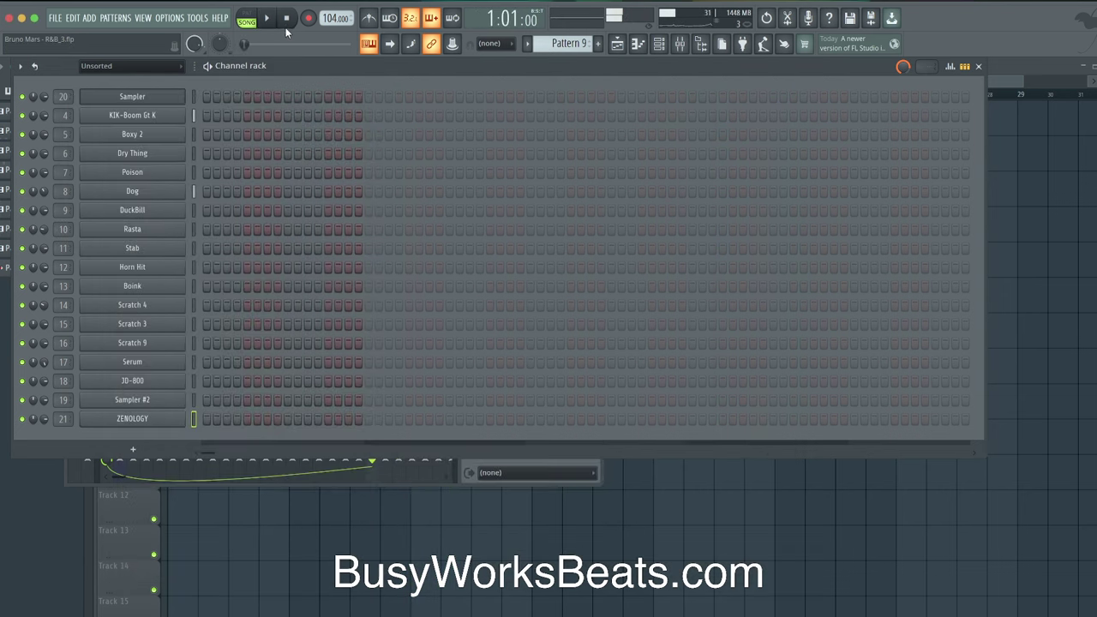
Record an eight-bar ZENOLOGY bell part into Pattern 9 over the playing arrangement in the playlist.
left_click(307, 18)
left_click(598, 401)
key("F6")
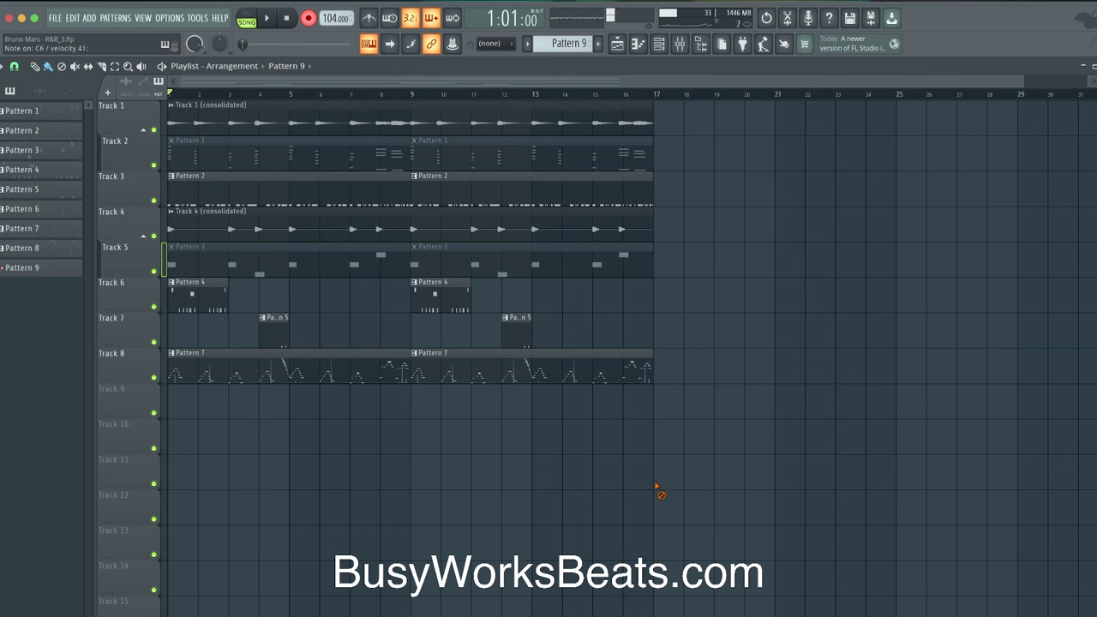
key("space")
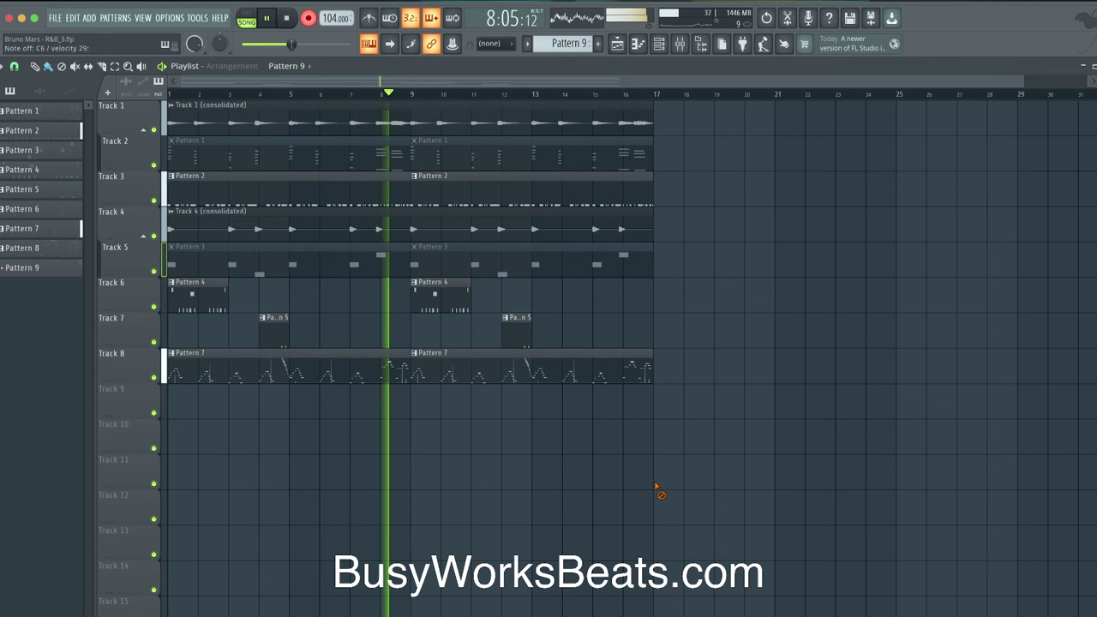
key("space")
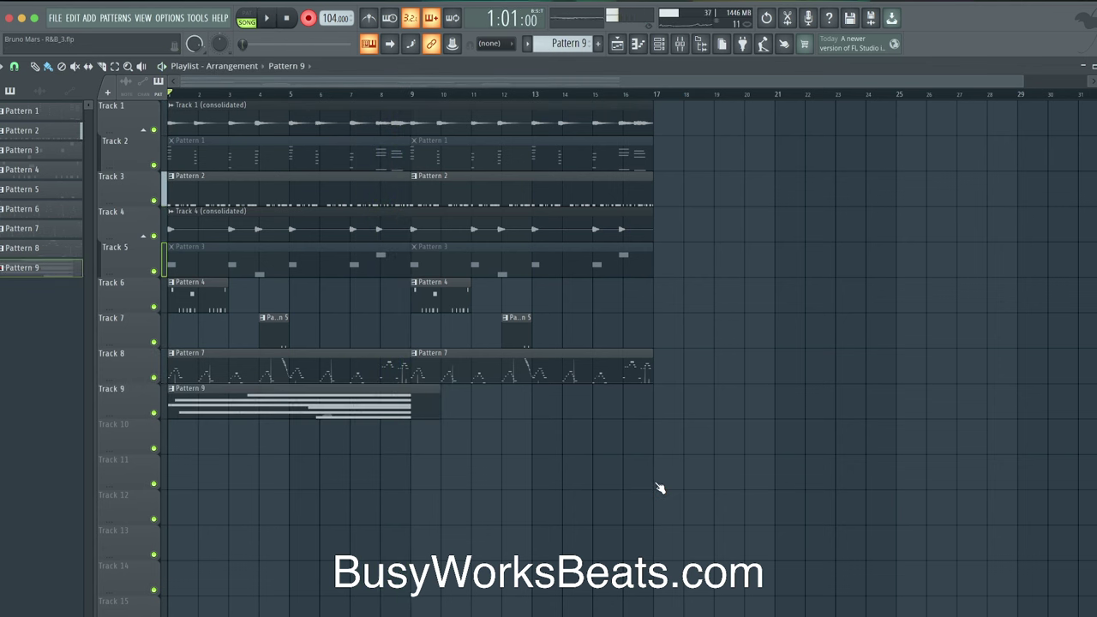
Play back the recorded Pattern 9 and inspect the ZENOLOGY channel's miscellaneous settings.
key("space")
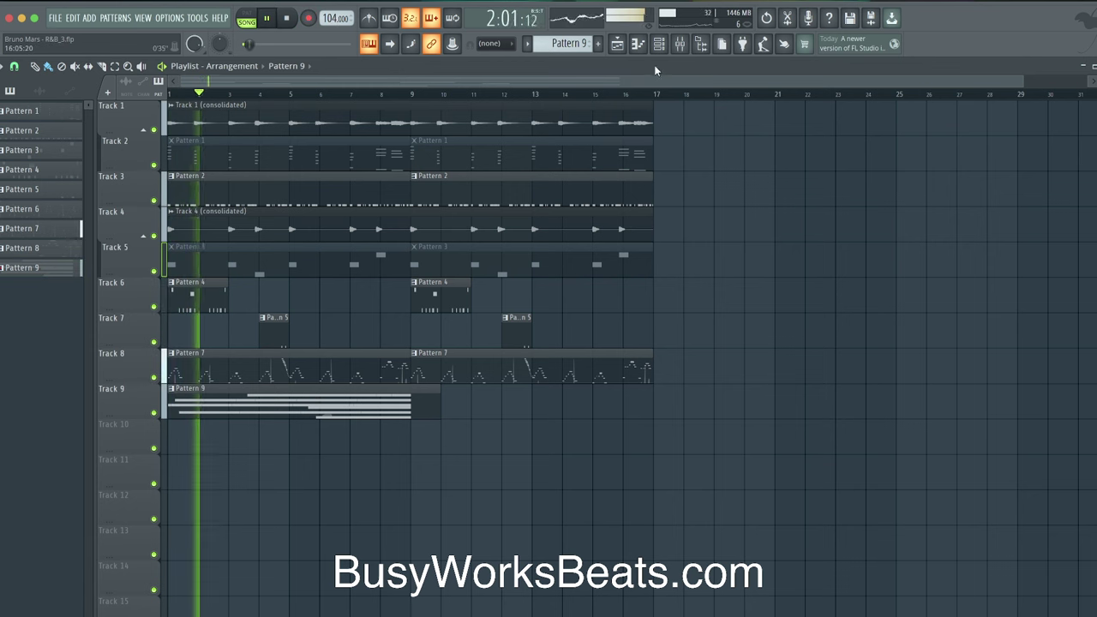
key("F6")
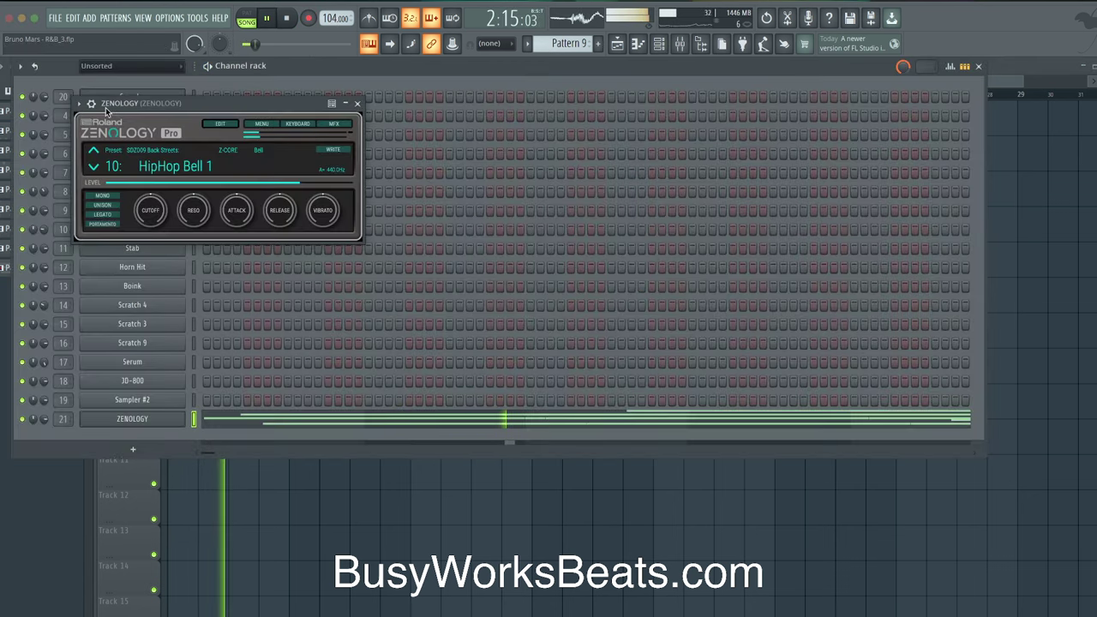
left_click(112, 110)
left_click(144, 126)
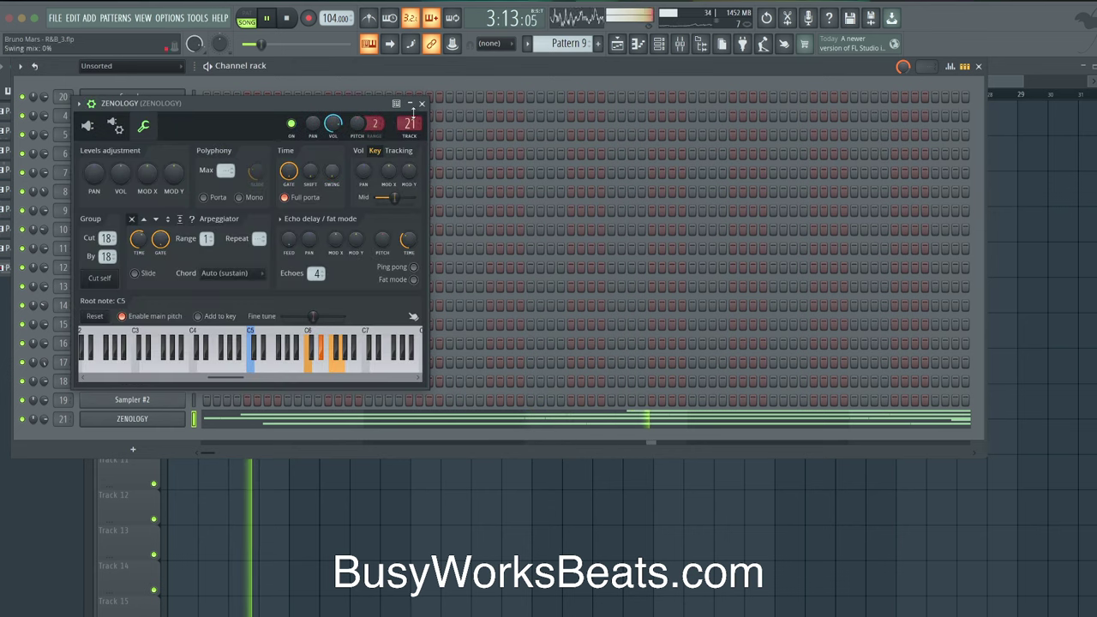
left_click(421, 103)
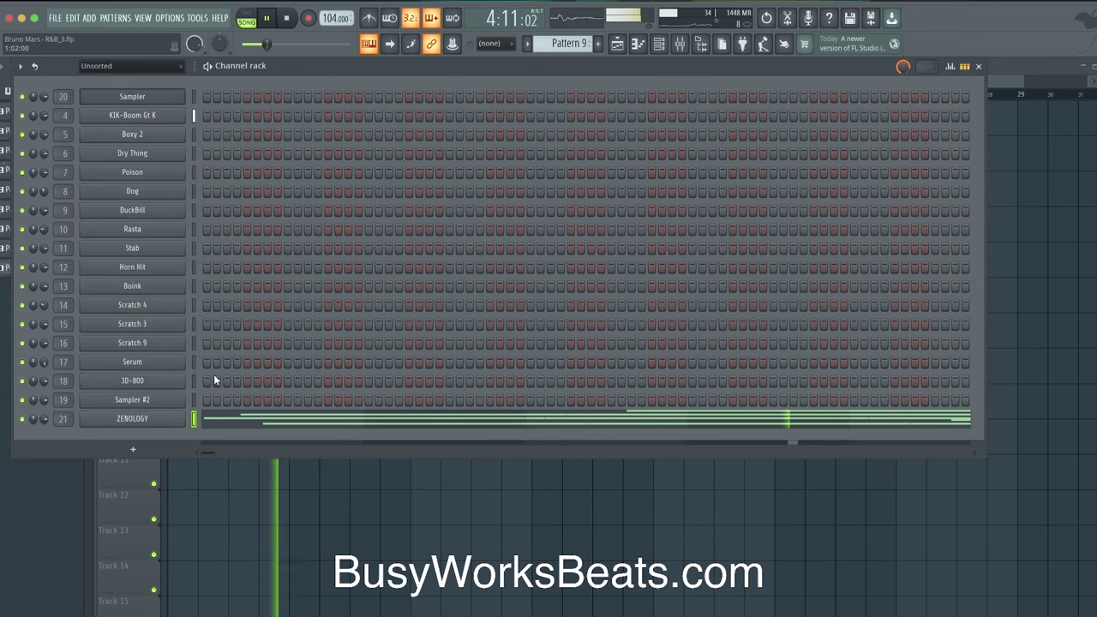
Stop playback, solo Track 8 in the playlist, and restore all the other tracks.
key("F5")
key("space")
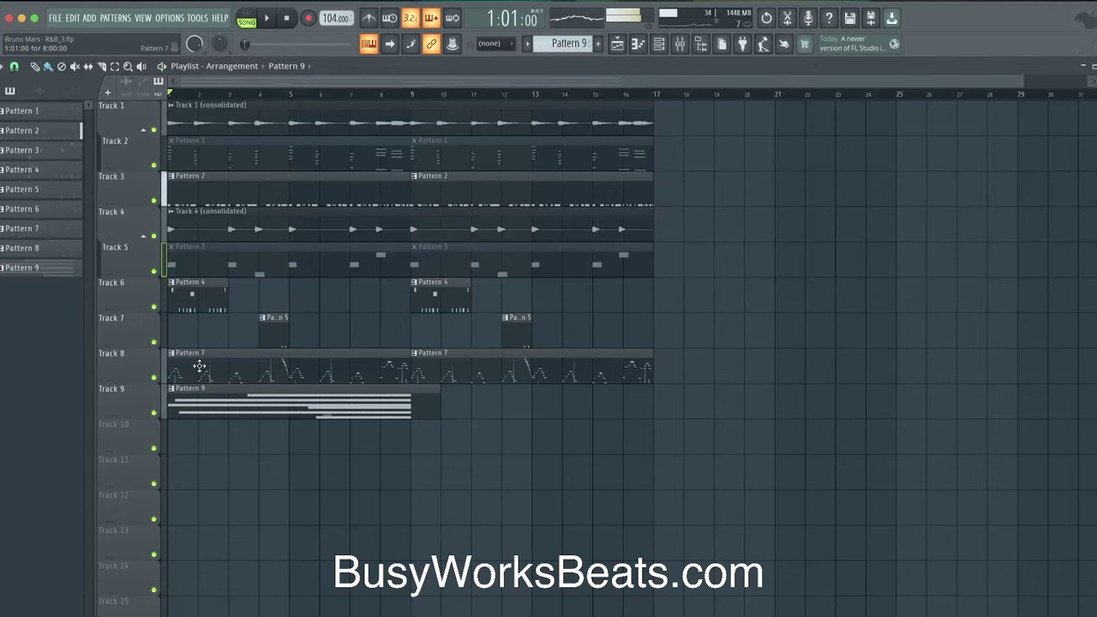
right_click(155, 377)
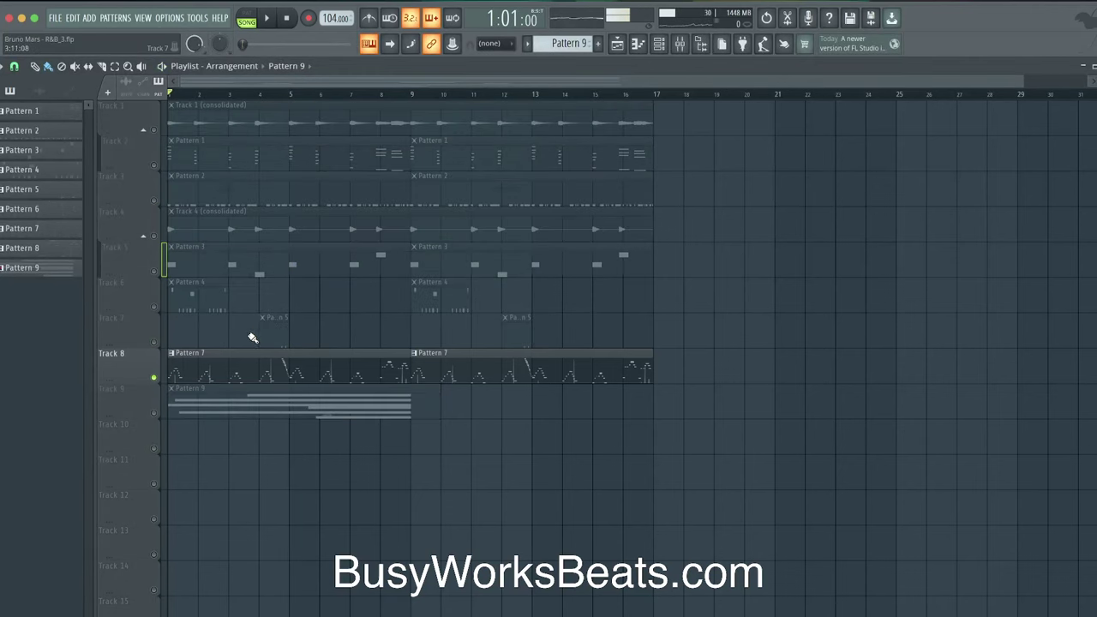
right_click(154, 377)
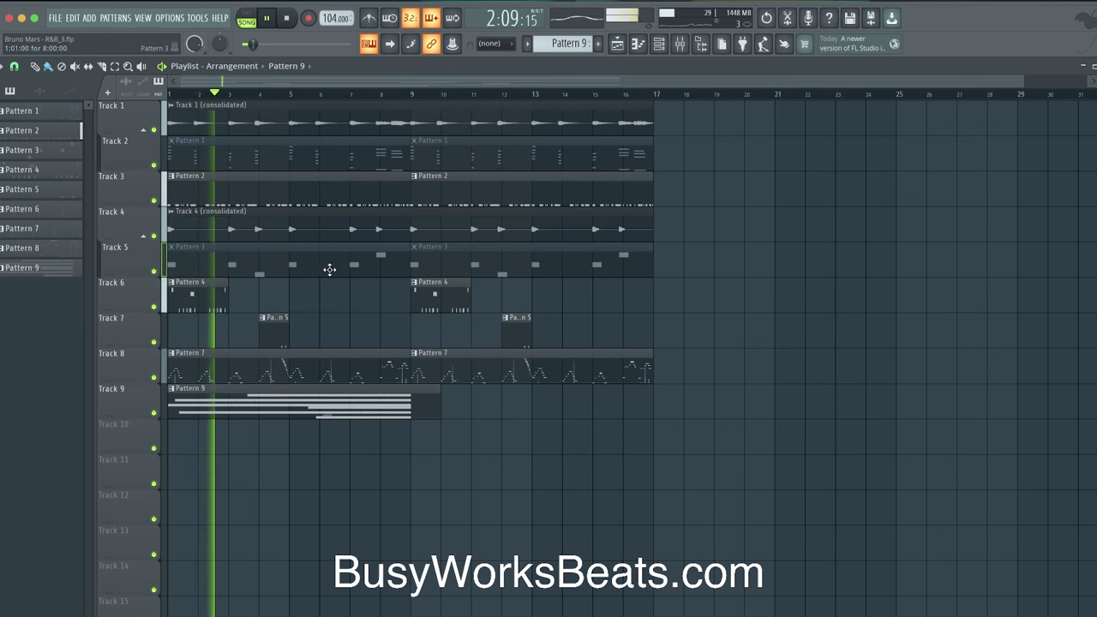
Restart playback, switch to the next empty pattern, Pattern 10, and return to the playlist.
left_click(660, 43)
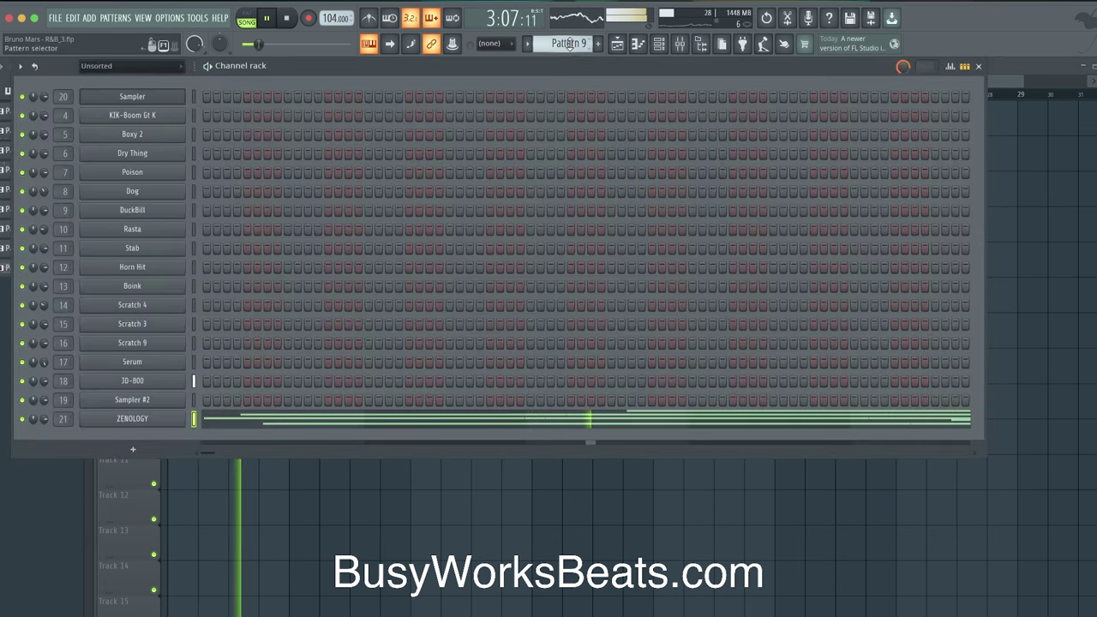
key("space")
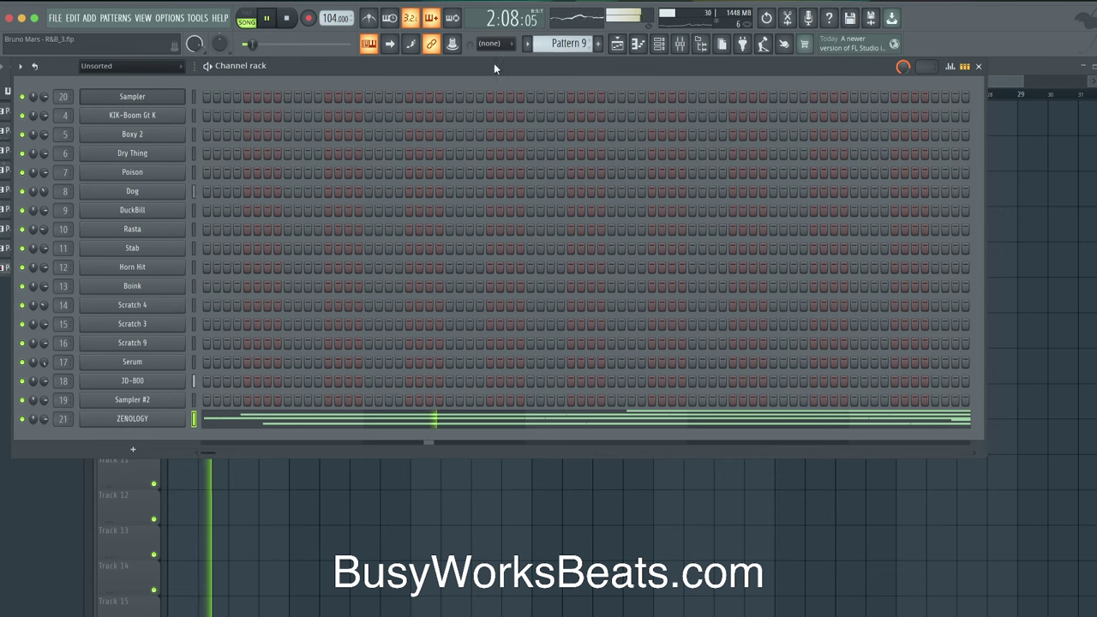
left_click(566, 41)
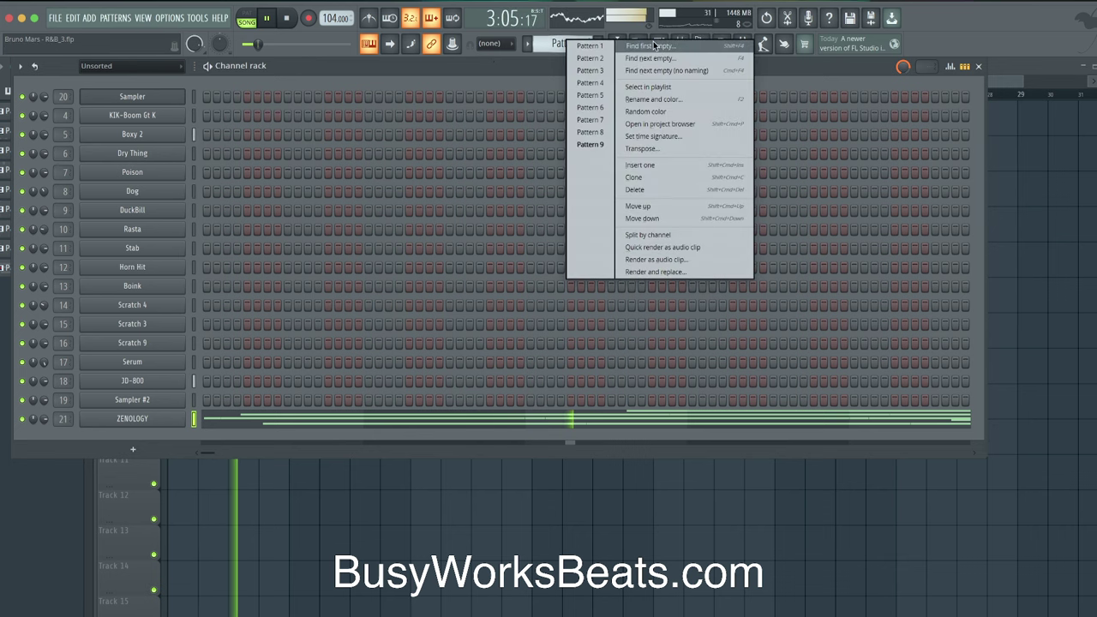
left_click(592, 151)
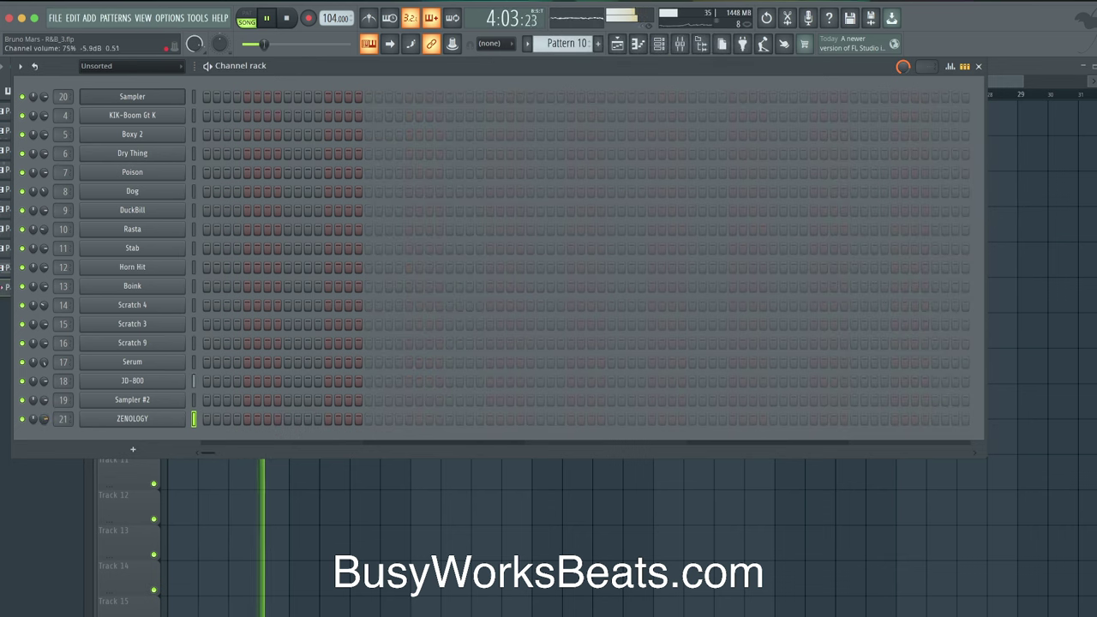
key("F6")
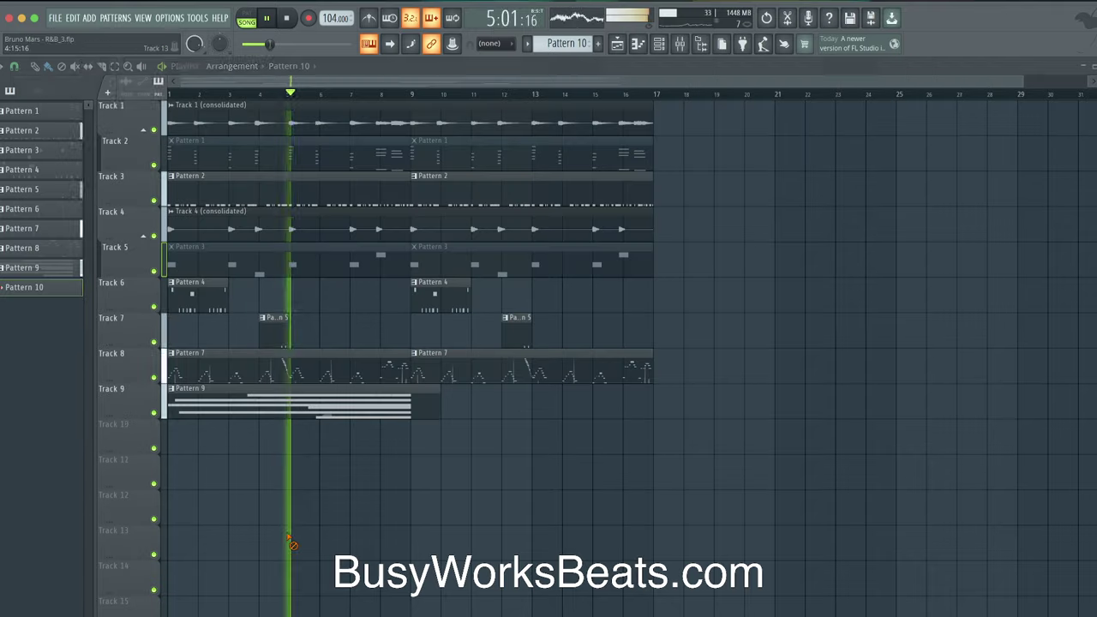
Trim the Pattern 9 clip on Track 9 to eight bars, place it from bar 9 only, and play the arrangement.
left_click_drag(436, 413, 411, 413)
left_click(342, 418)
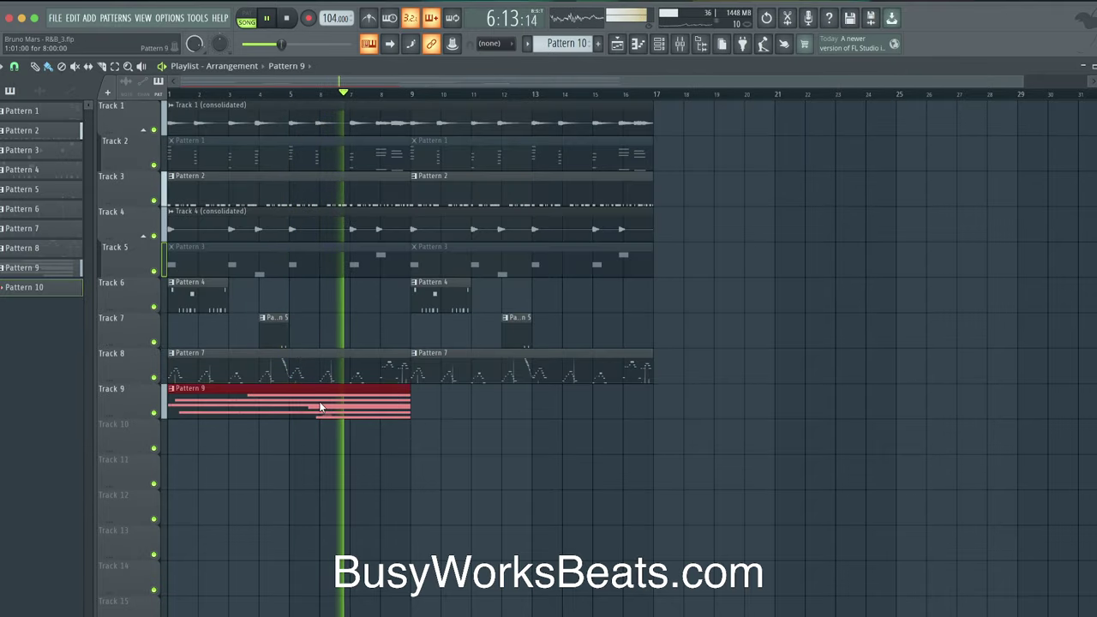
key("space")
left_click_drag(312, 400, 501, 411)
right_click(339, 410)
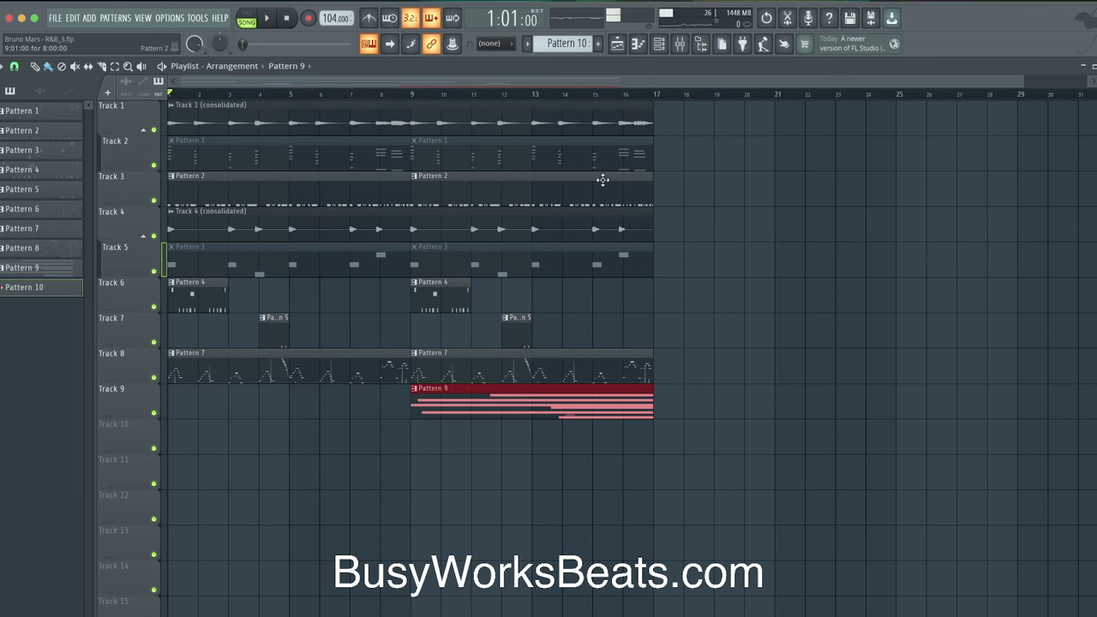
left_click(670, 204)
key("space")
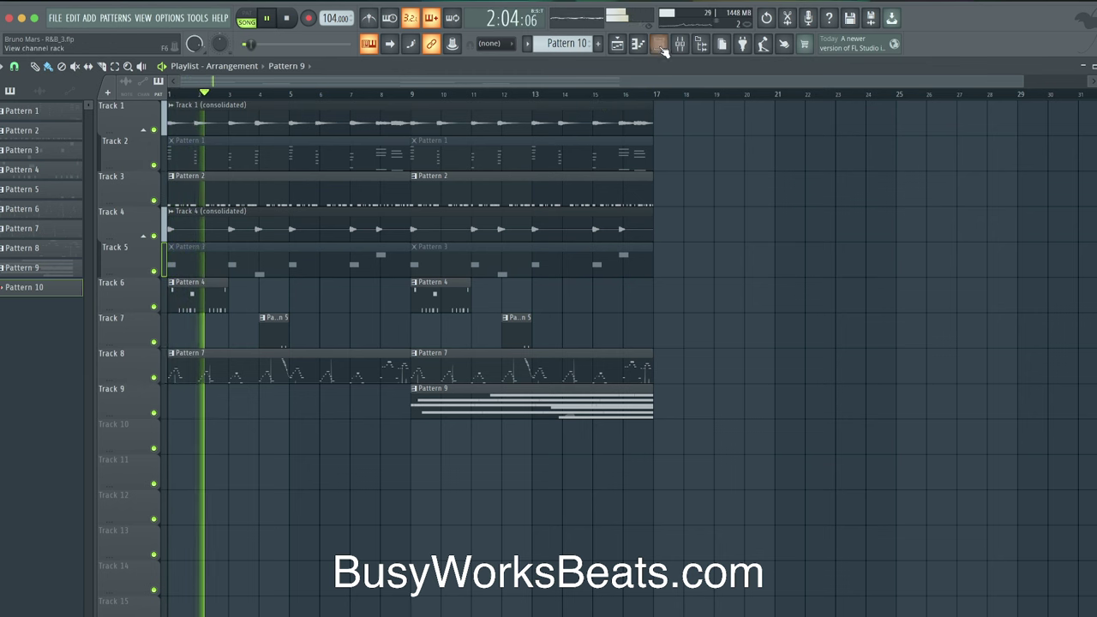
Delete the first Pattern 7 clip on Track 8, leaving only the one at bar 9, and restart playback.
key("space")
right_click(392, 363)
key("space")
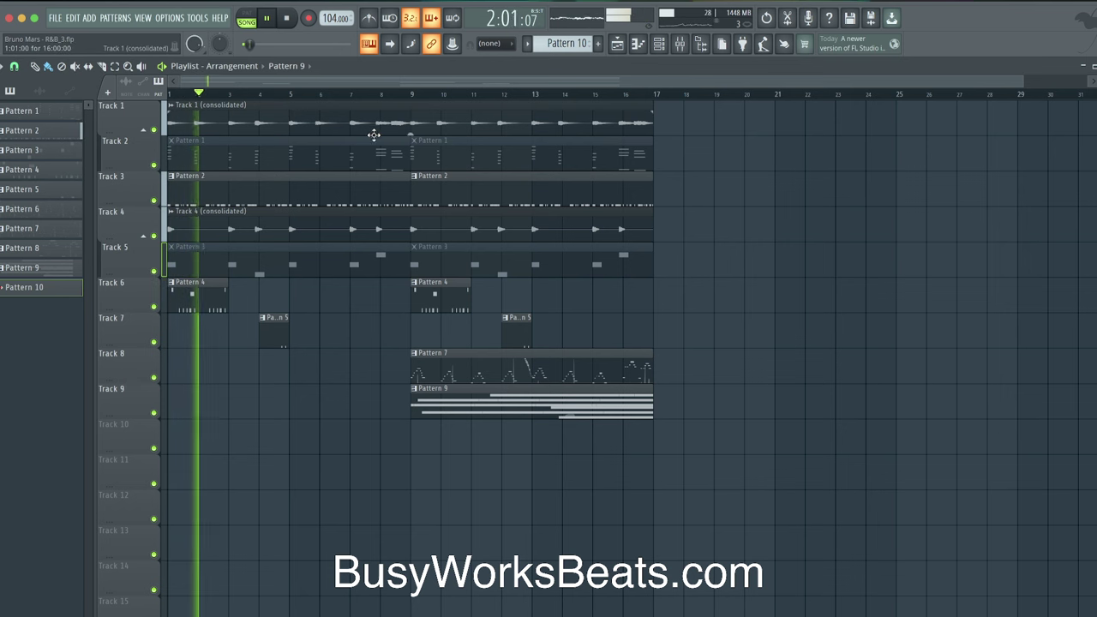
Load UAD AMS RMX16 in the first effect slot of the Boxy 2 mixer track and switch it from wet solo to dry/wet mix.
left_click(679, 44)
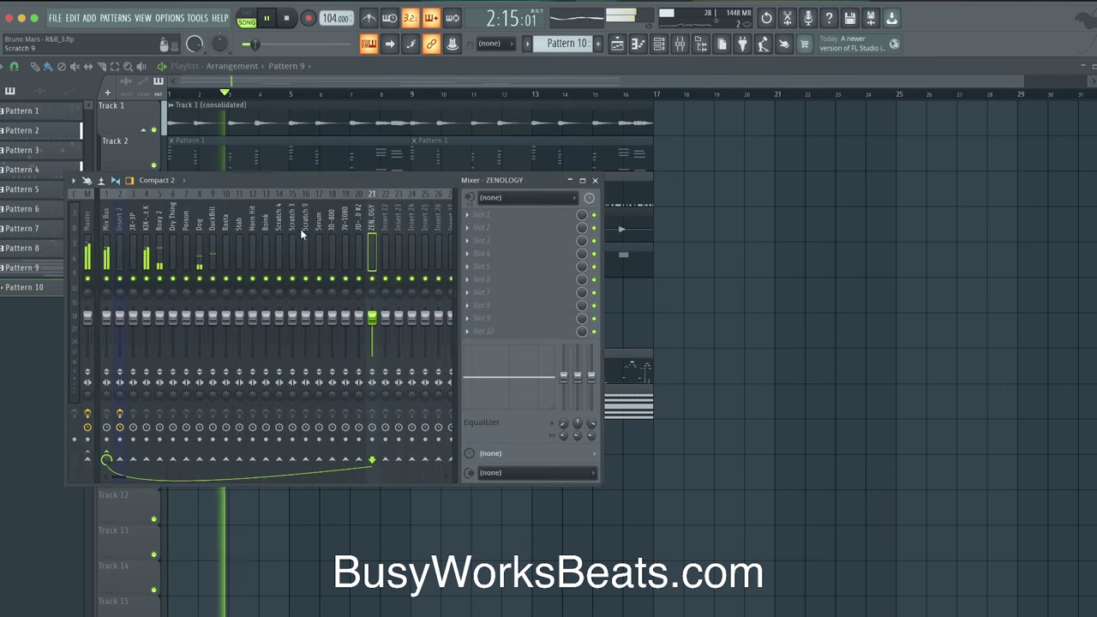
left_click(161, 221)
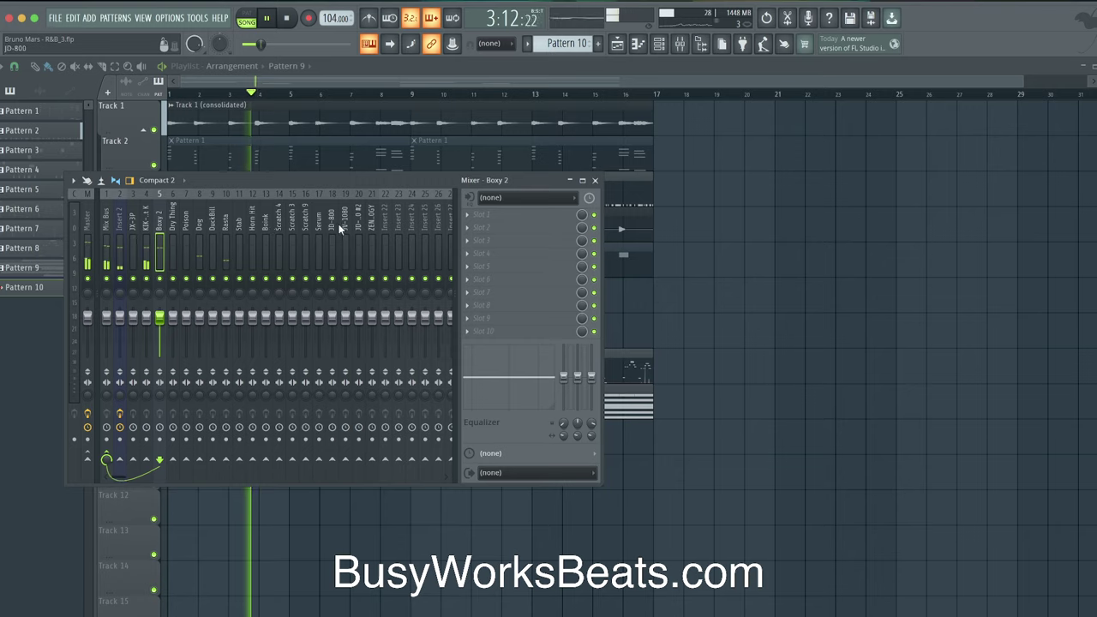
left_click(484, 225)
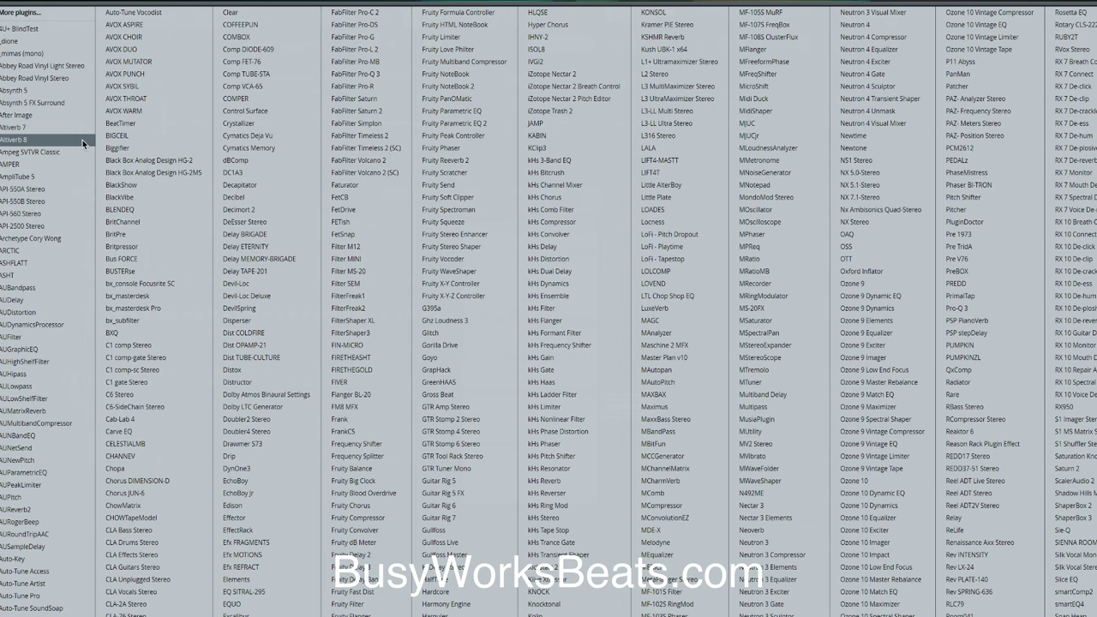
scroll(399, 198, "right", 5)
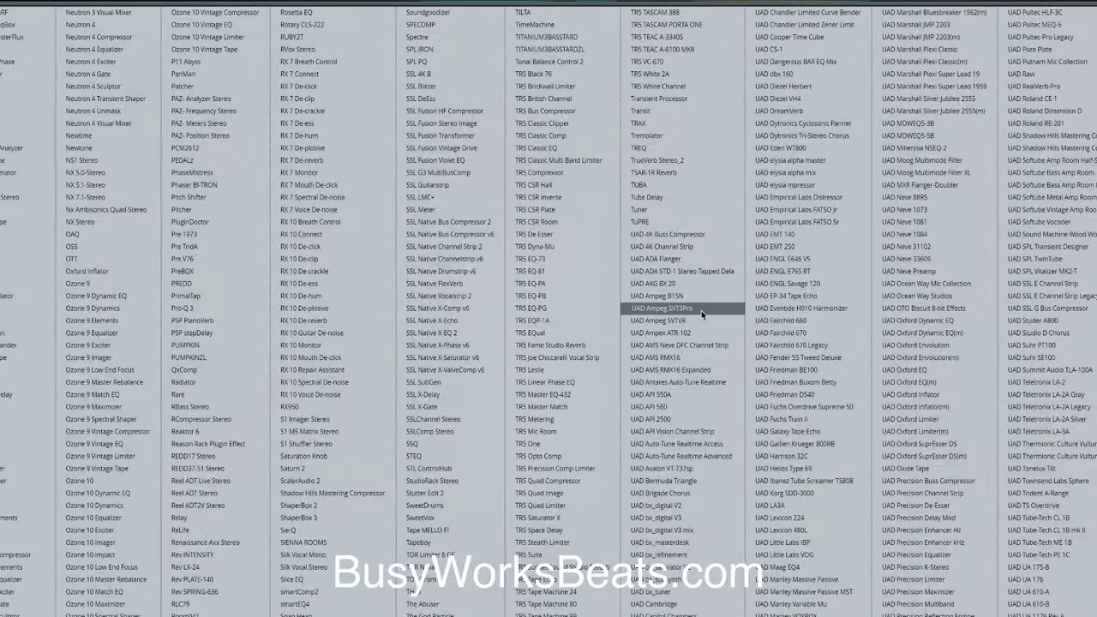
left_click(683, 358)
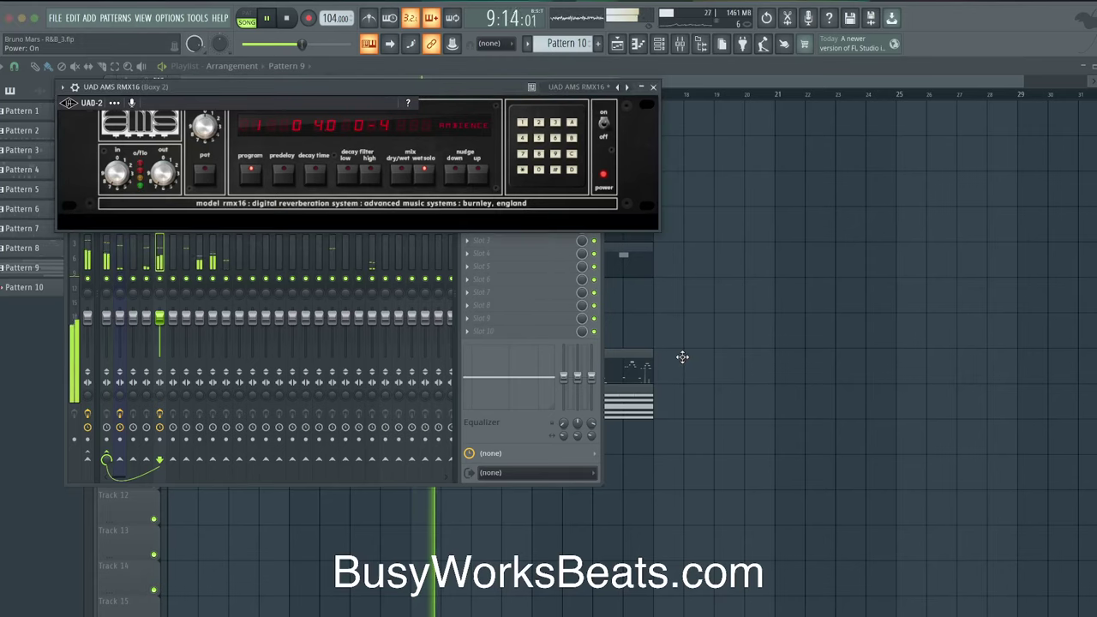
key("space")
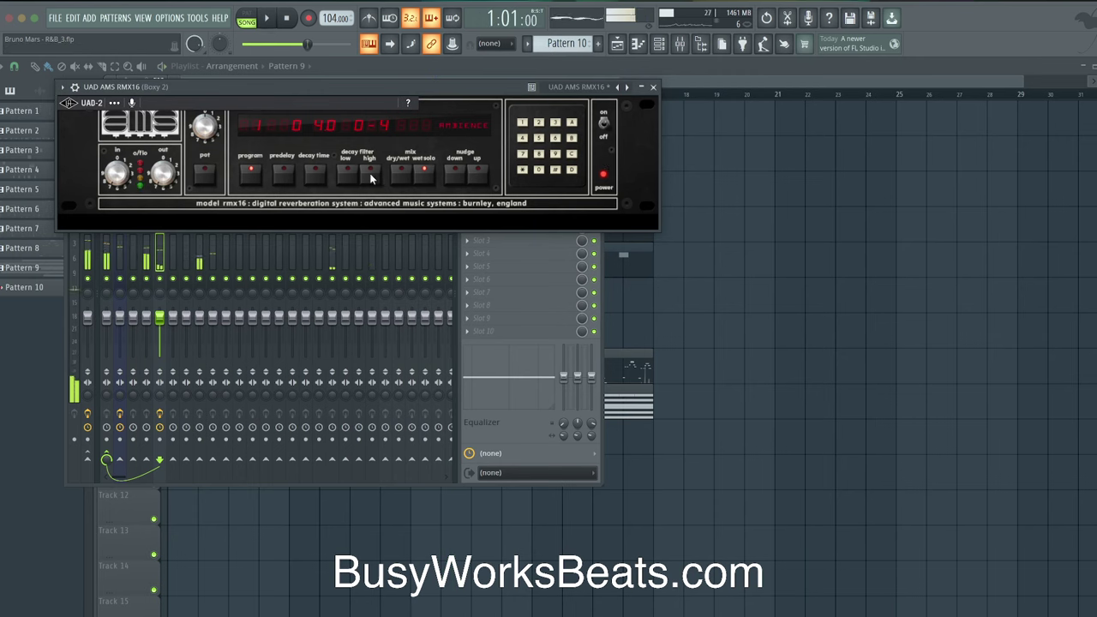
left_click(408, 171)
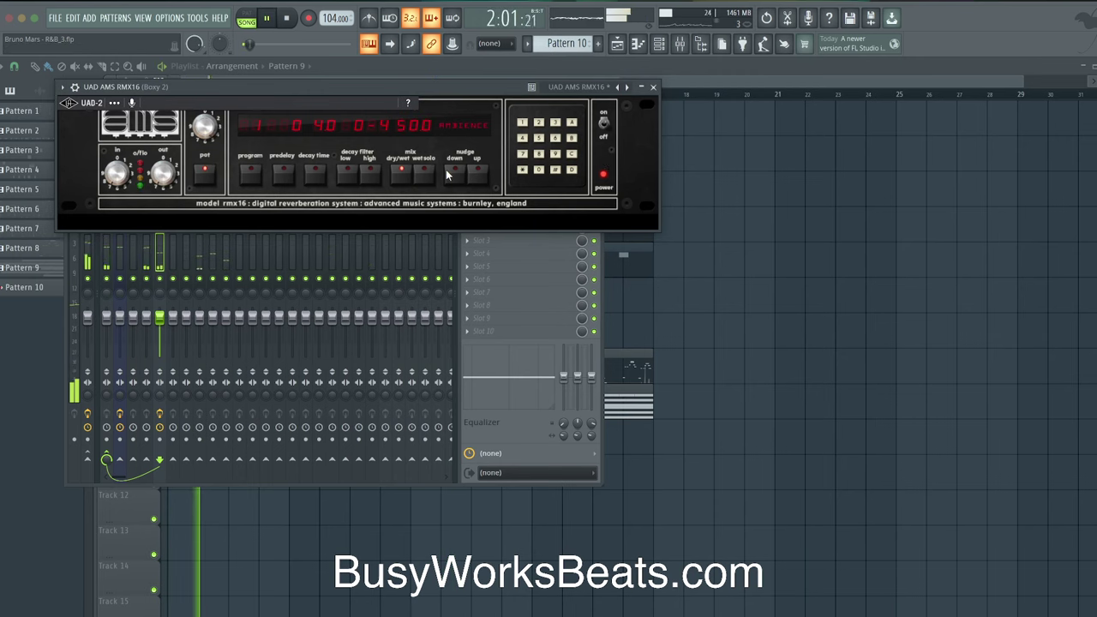
Audition the RMX16 presets KK-Drum Room and Ross Hogarth-VH Drums, and load RH-Warm Mellencamp Snare.
left_click(602, 97)
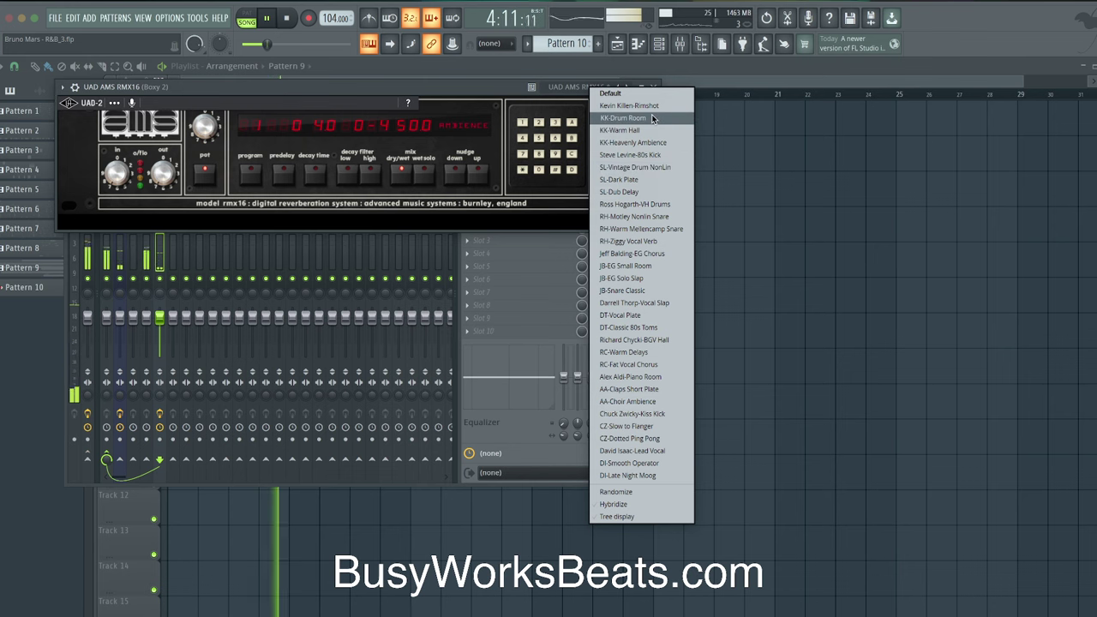
left_click(622, 118)
left_click(612, 89)
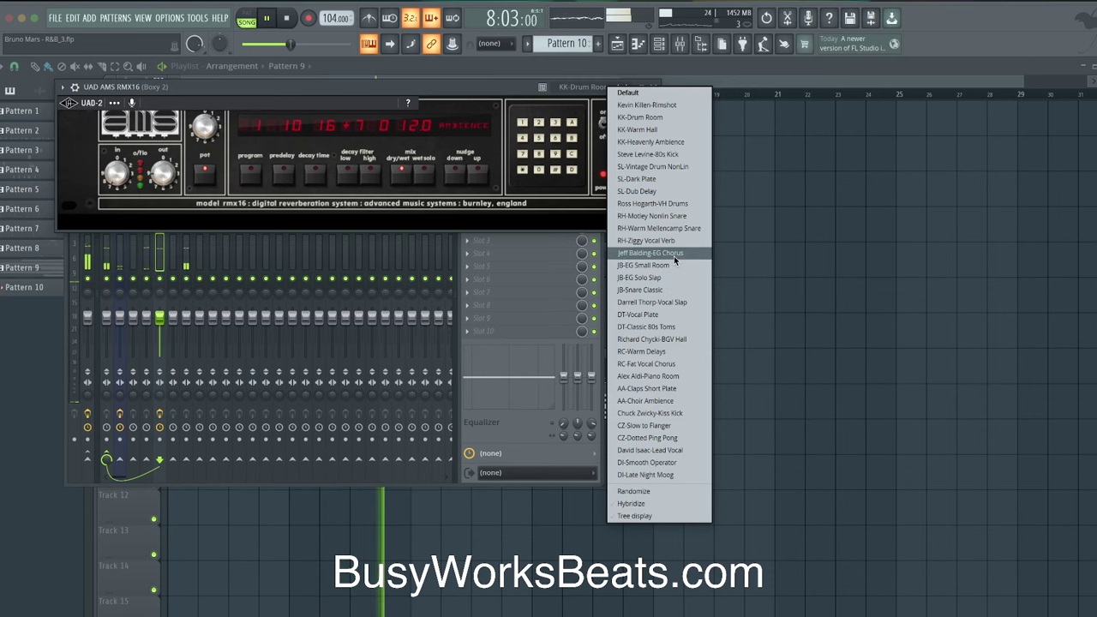
left_click(673, 204)
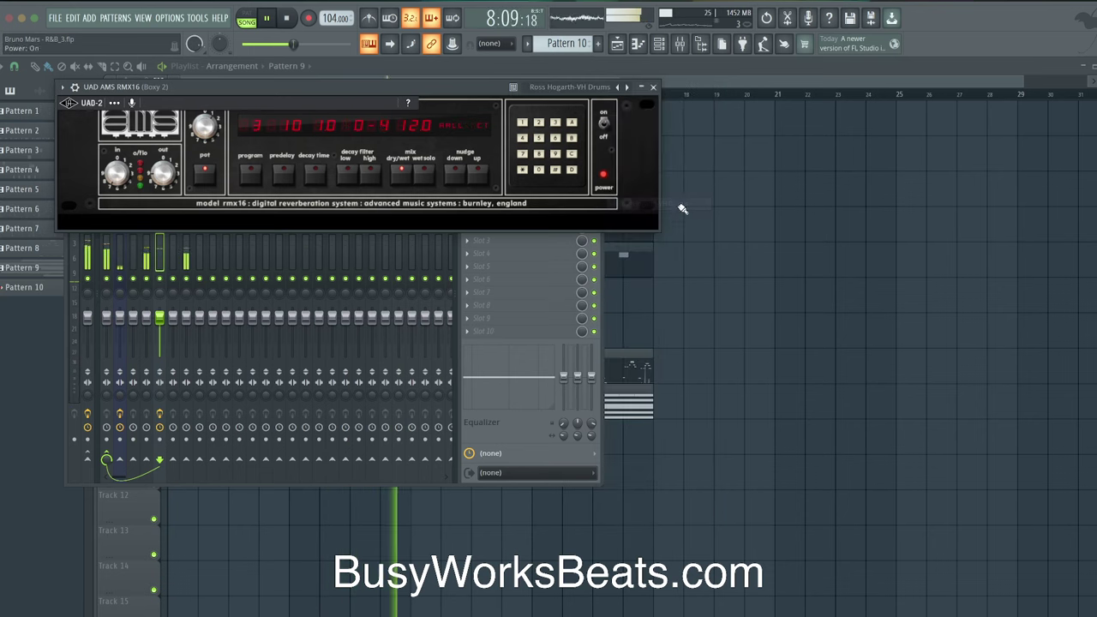
left_click(628, 89)
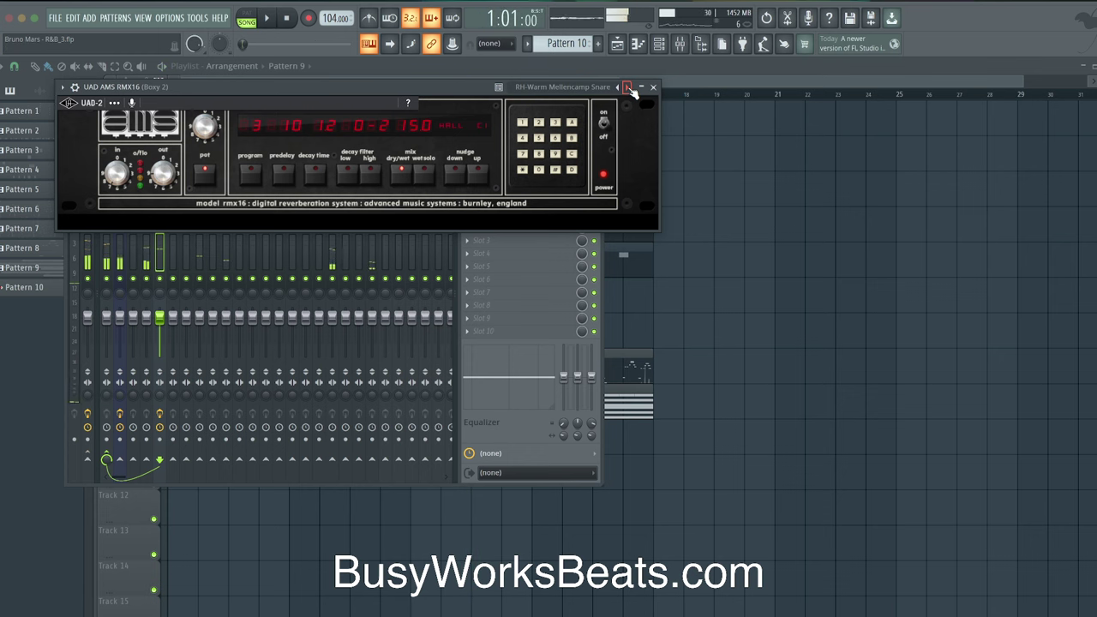
Solo Boxy 2 during playback to hear the reverb, restore all mixer tracks, save the project, and close the reverb and mixer.
key("space")
right_click(160, 279)
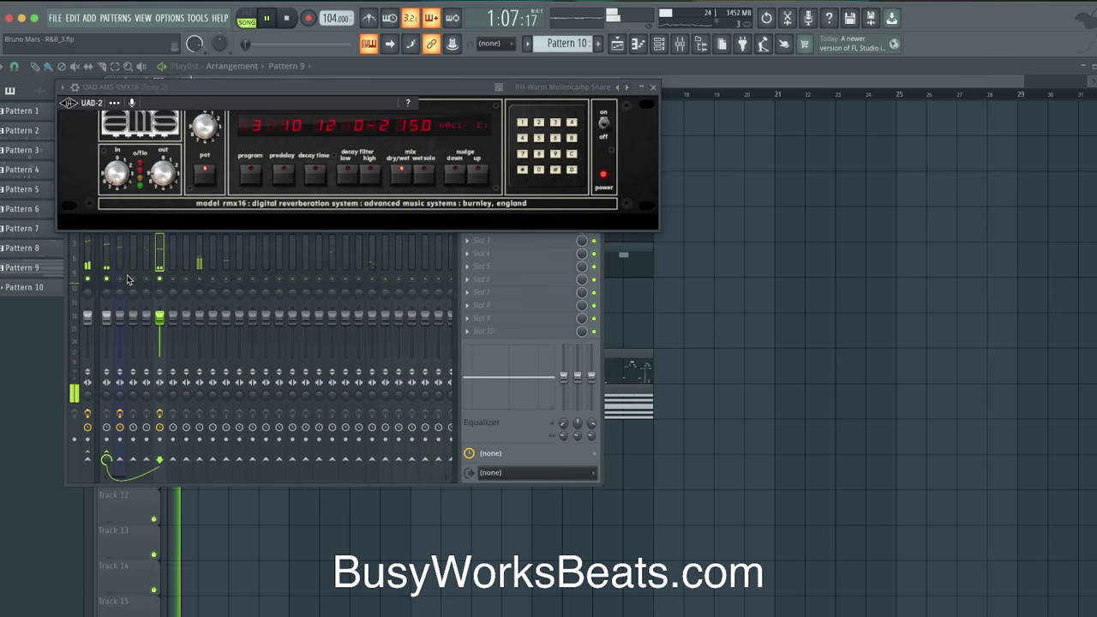
right_click(161, 280)
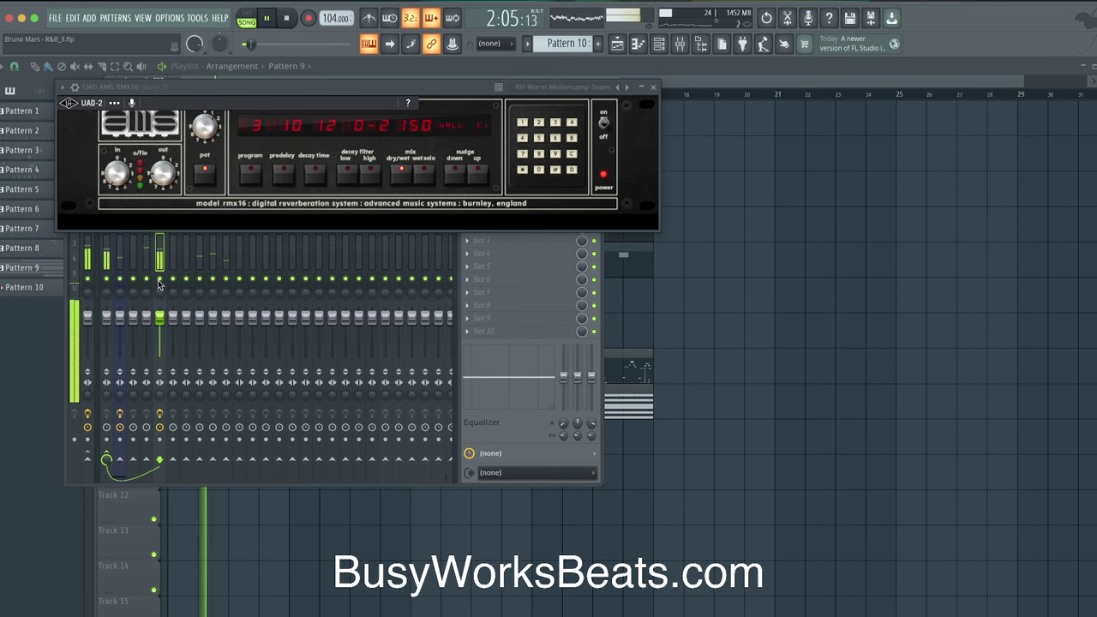
key("ctrl+s")
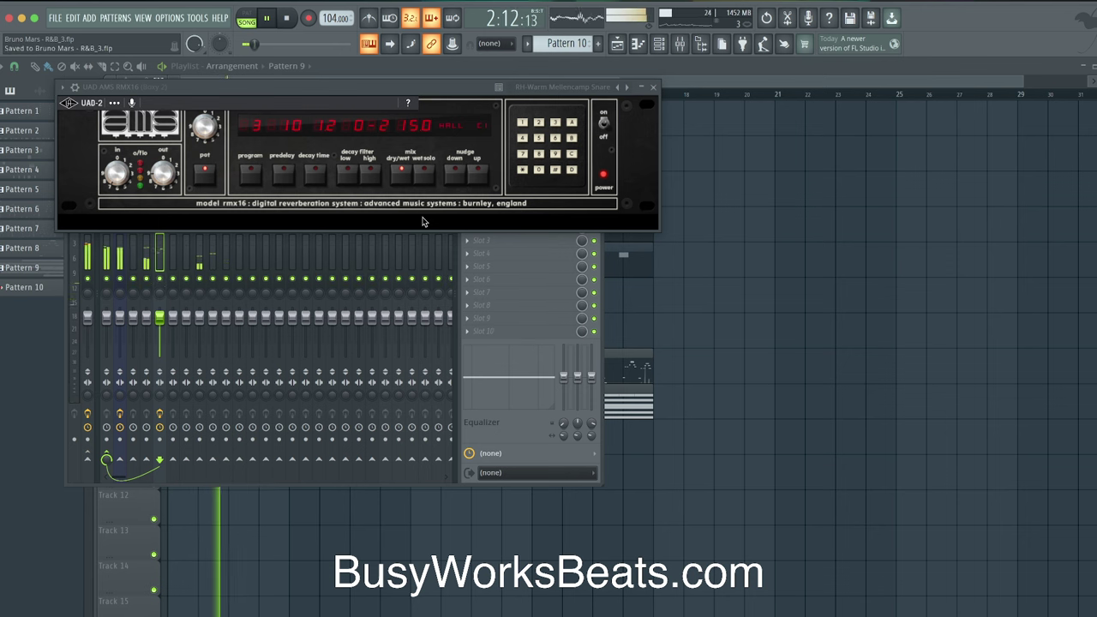
left_click(653, 87)
key("F9")
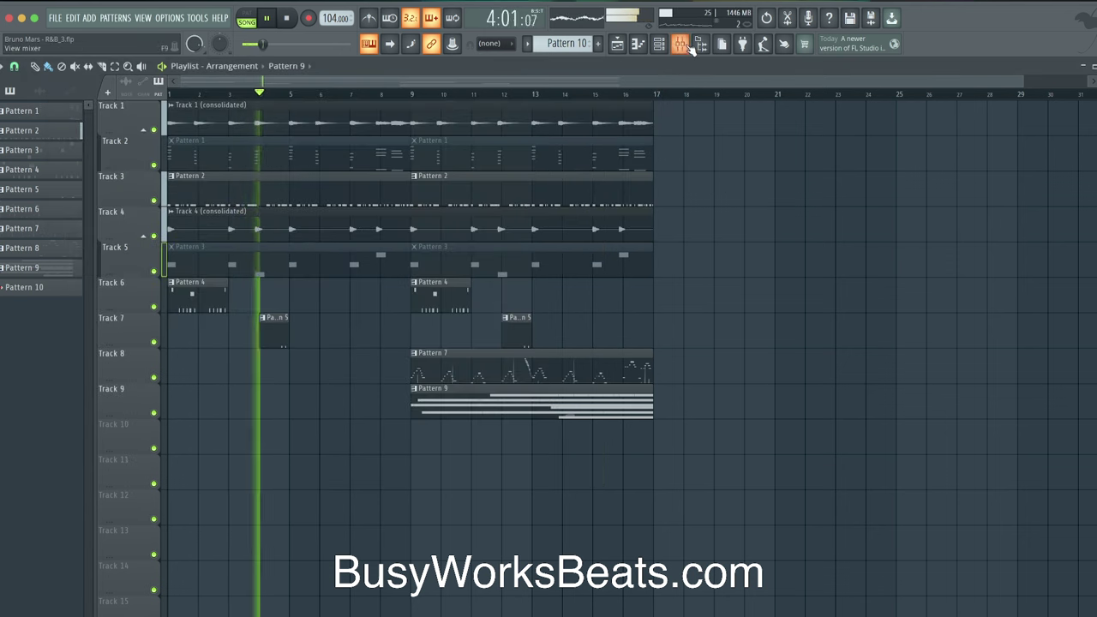
Reopen the RMX16 on Boxy 2, nudge its dry/wet mix down to 9.0%, and close the plugin and mixer.
key("F9")
left_click(479, 215)
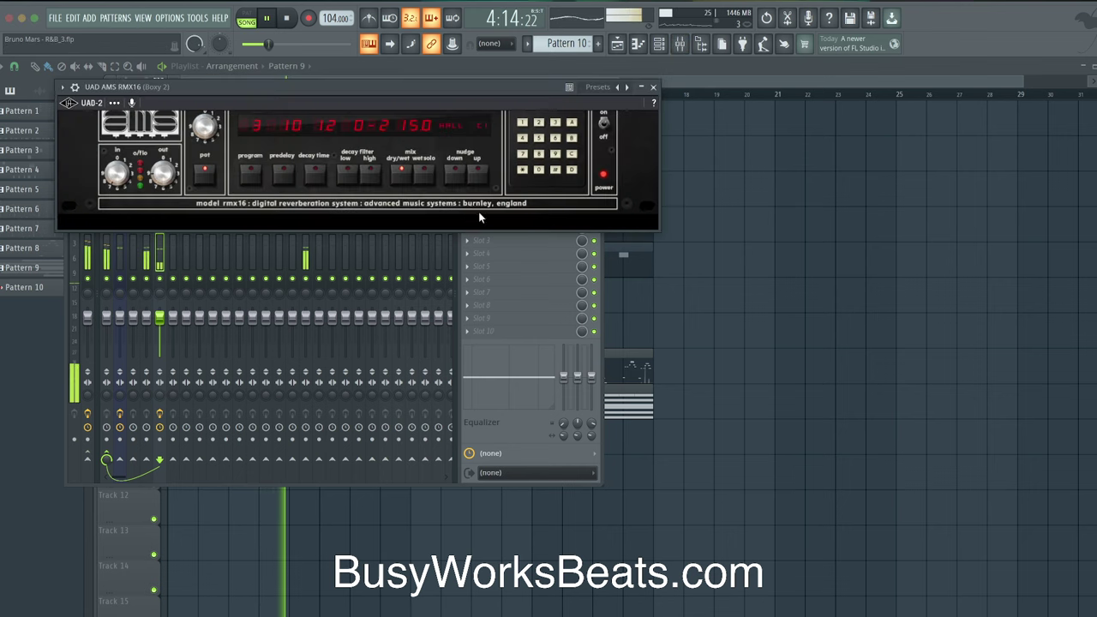
left_click(450, 173)
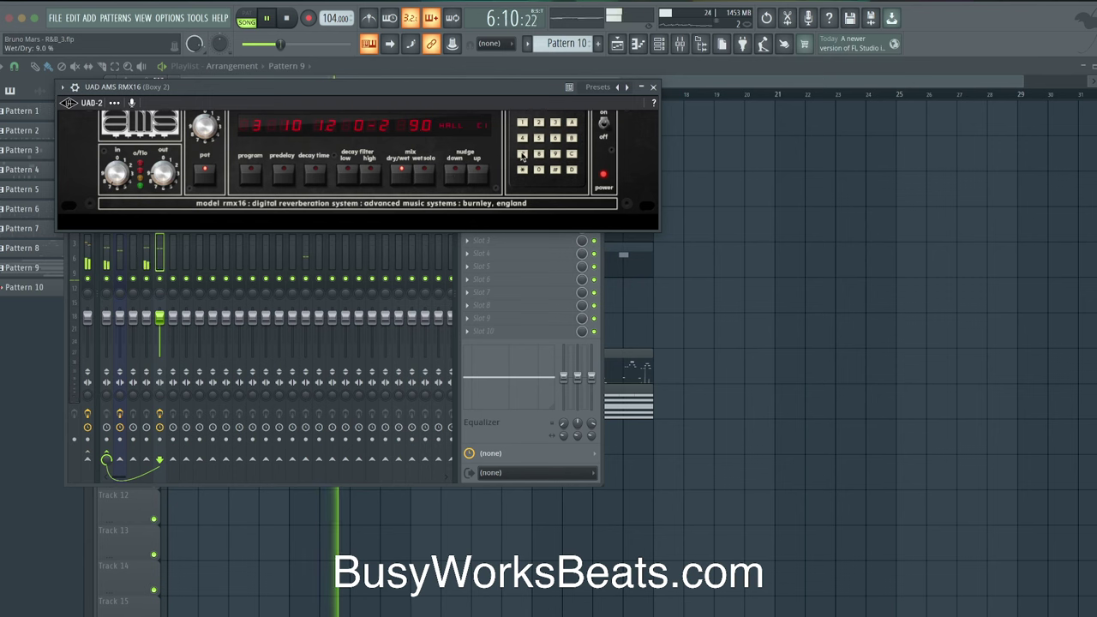
left_click(653, 87)
key("F9")
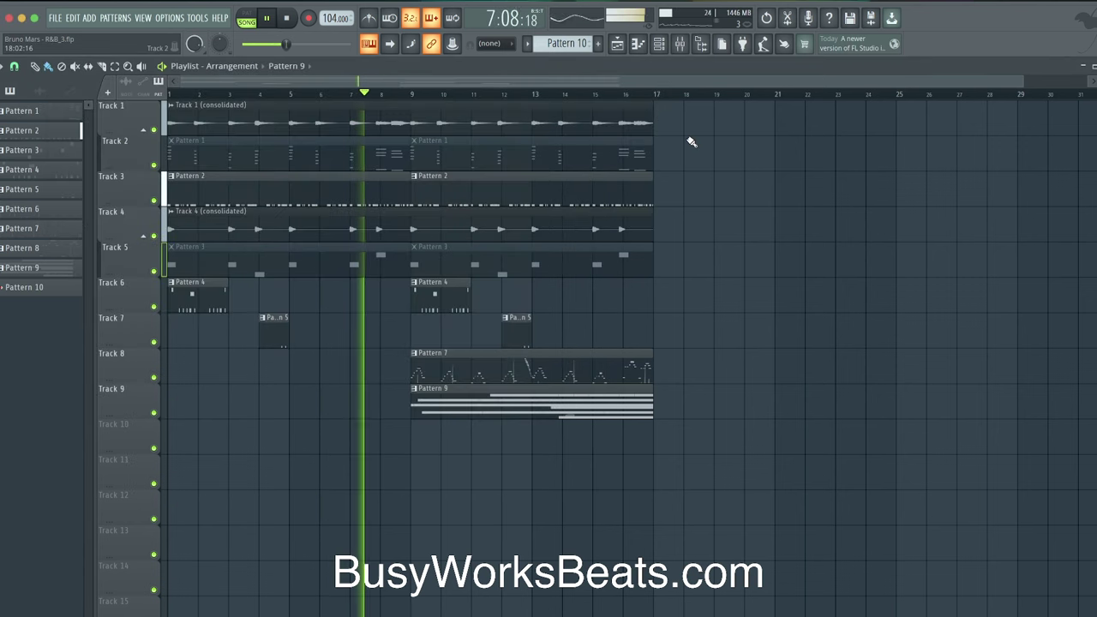
left_click(665, 52)
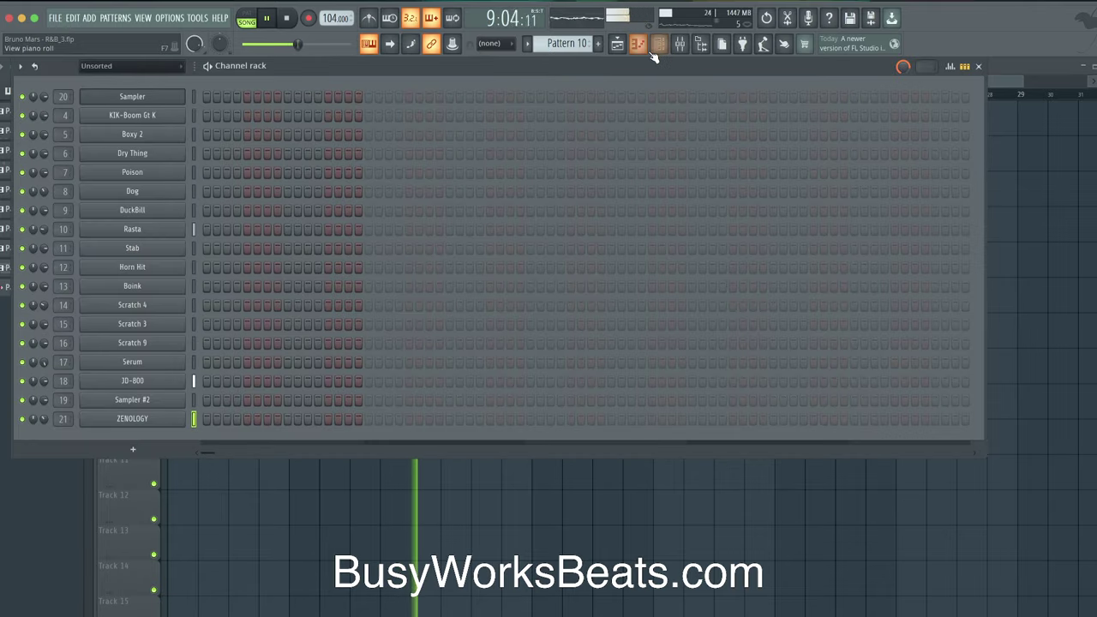
left_click(680, 44)
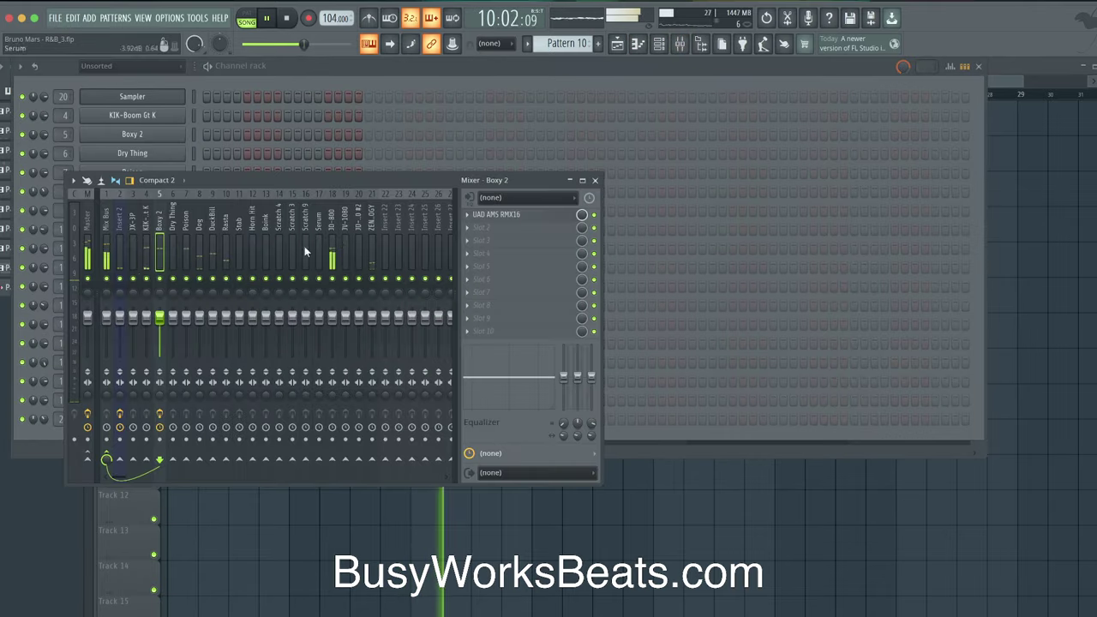
left_click(519, 521)
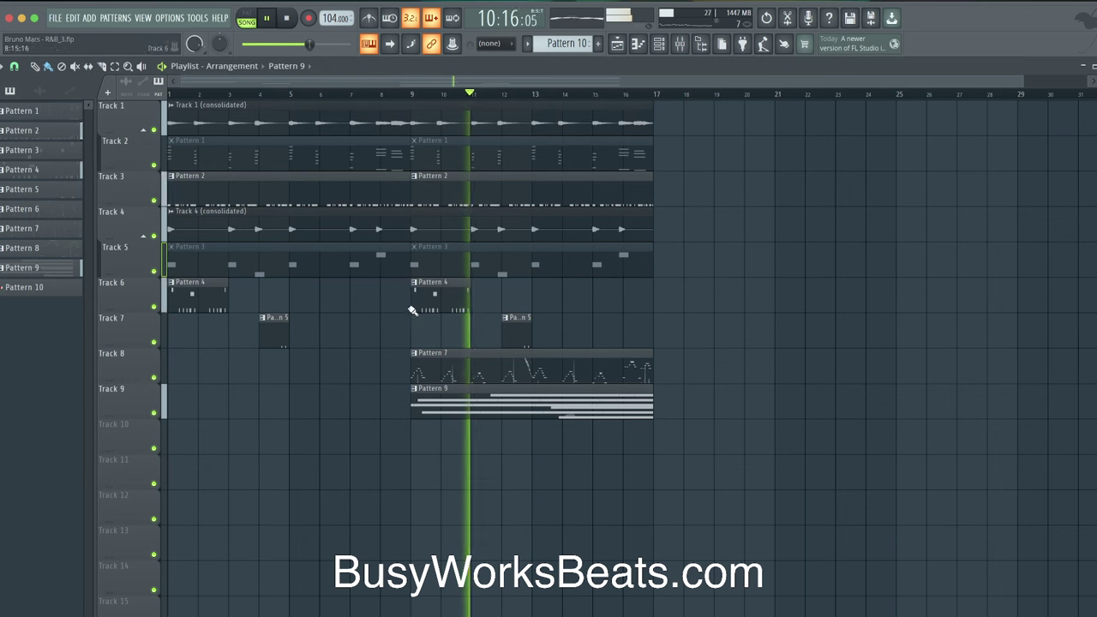
Recolor all selected patterns, Pattern 1 to Pattern 9, with a gradient running from pink to green.
right_click(58, 271)
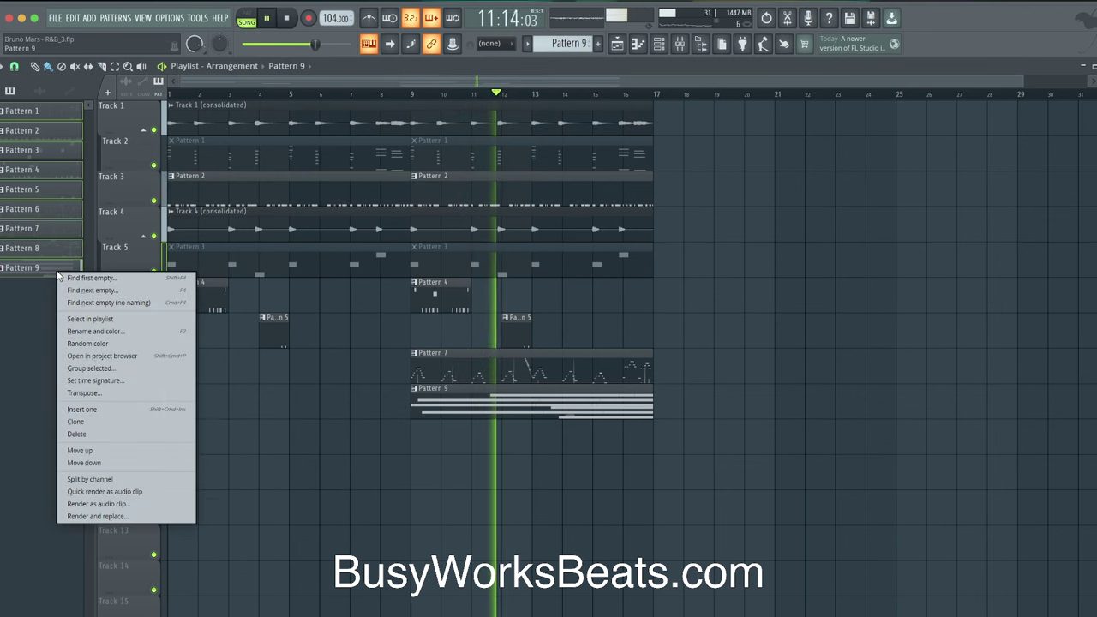
left_click(94, 330)
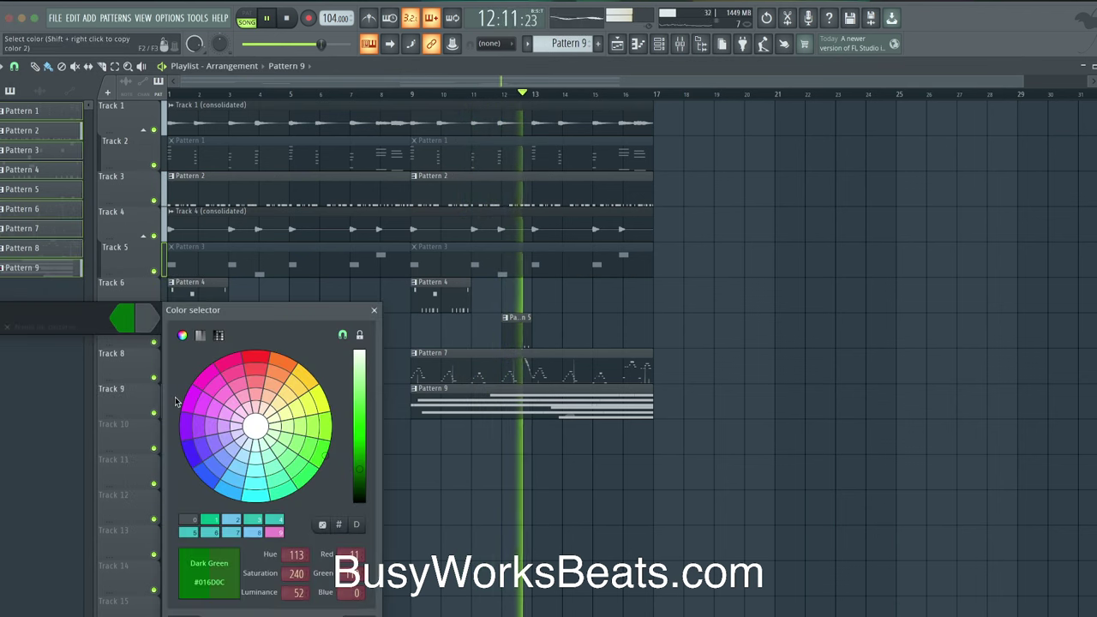
left_click(274, 531)
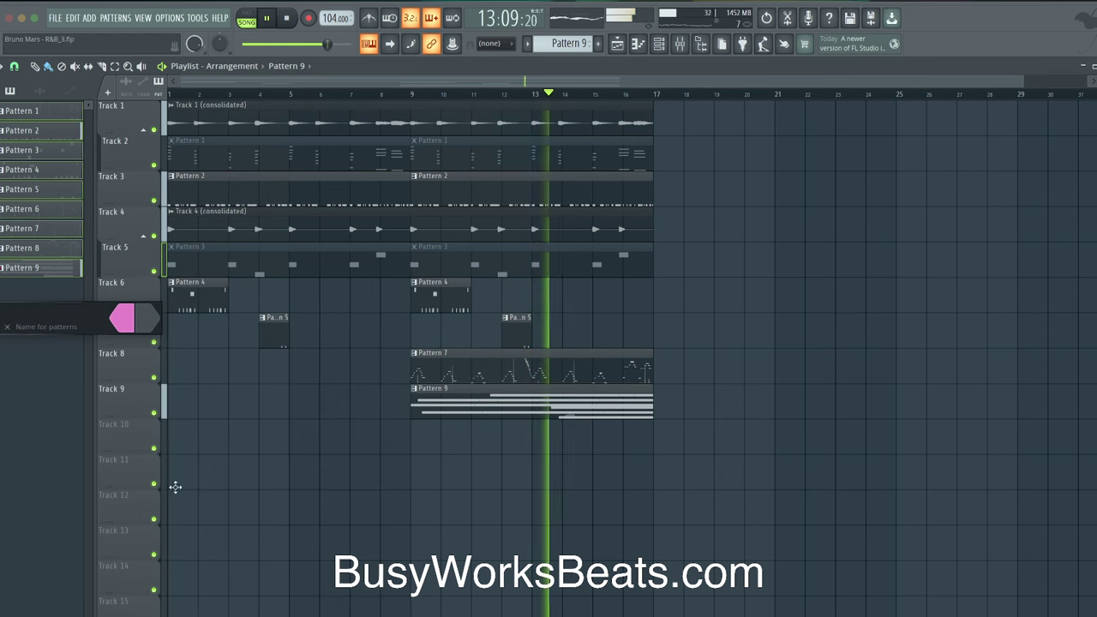
left_click(121, 319)
left_click(233, 521)
key("Return")
left_click(680, 44)
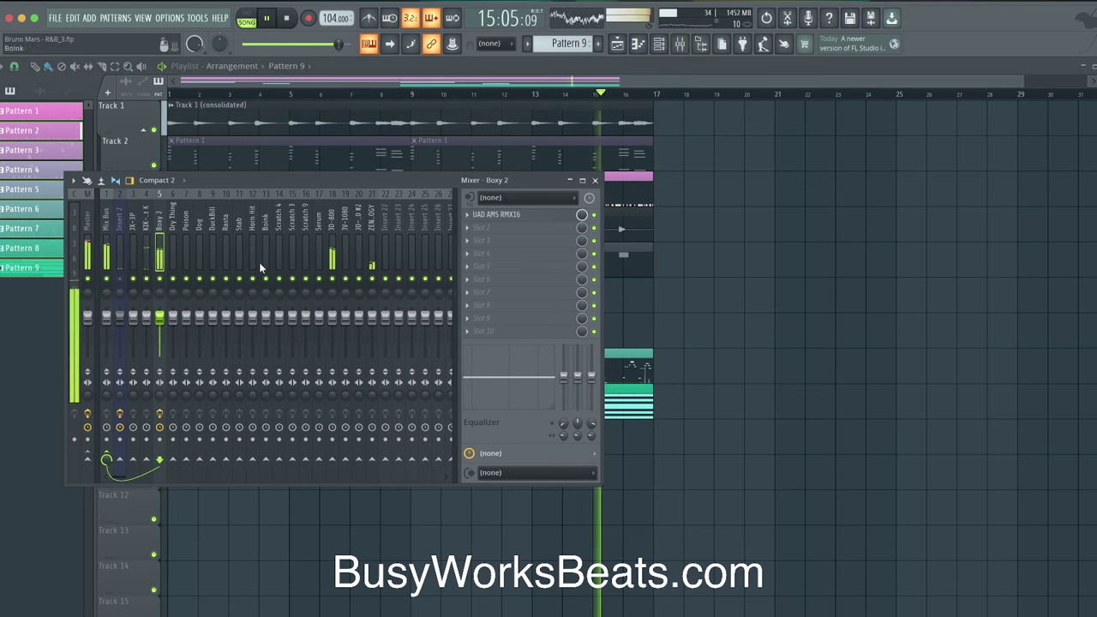
key("F9")
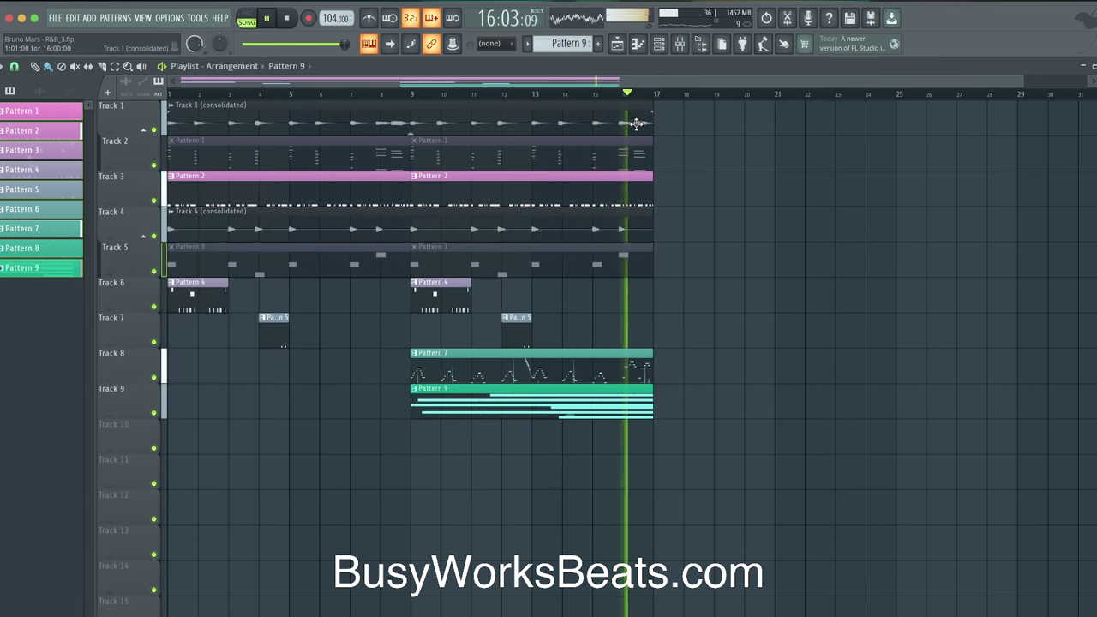
Stop the arrangement playback and add another JD-800 synthesizer channel to the channel rack.
key("space")
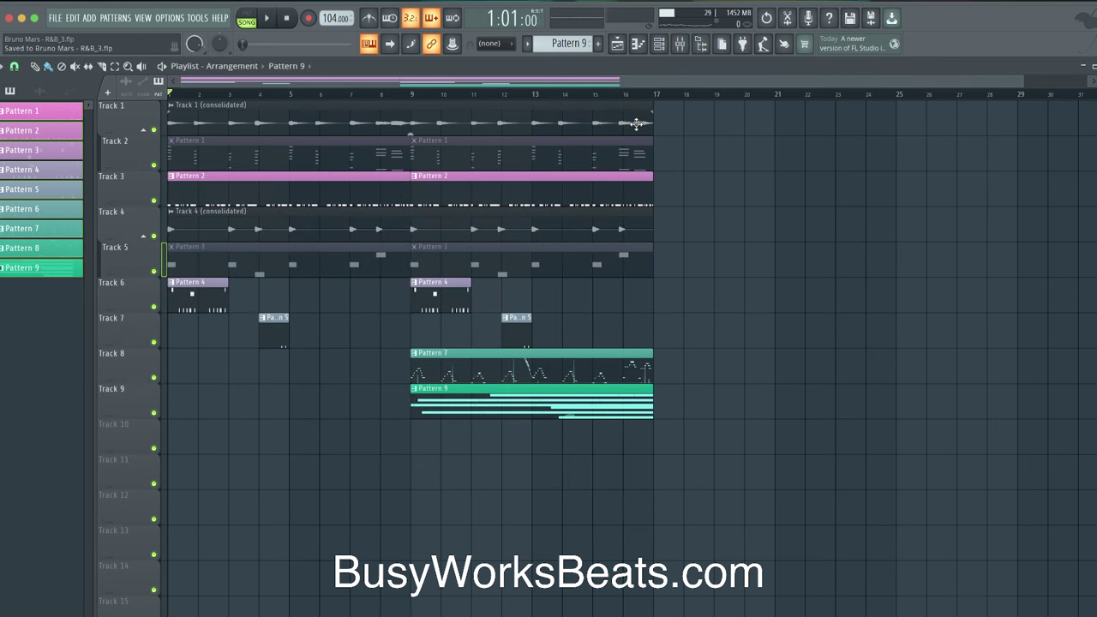
left_click(660, 47)
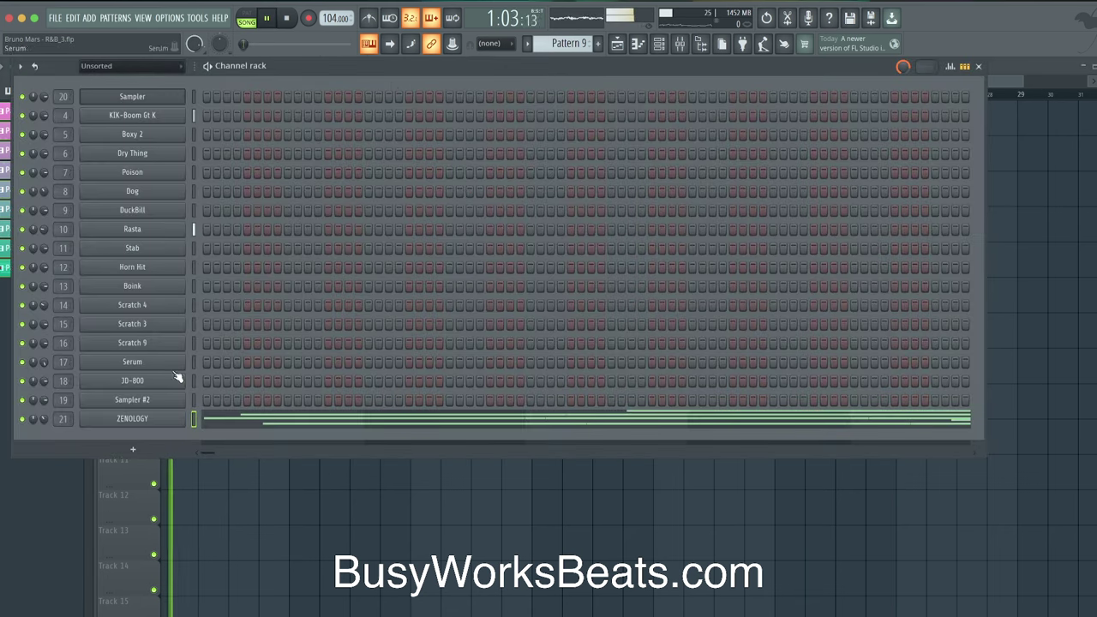
key("F6")
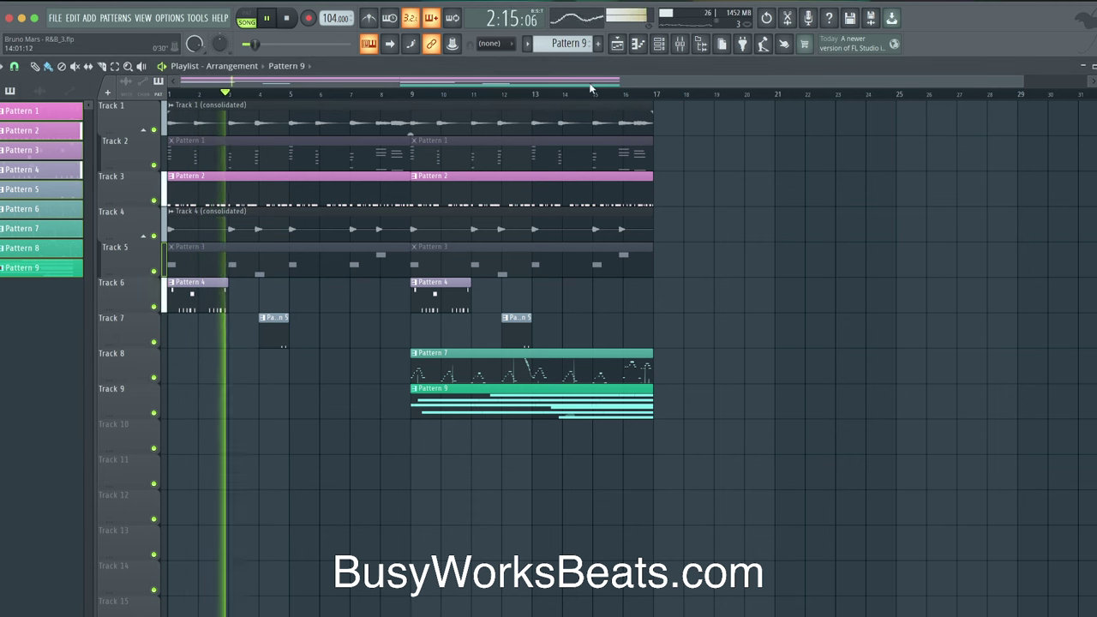
key("F6")
key("space")
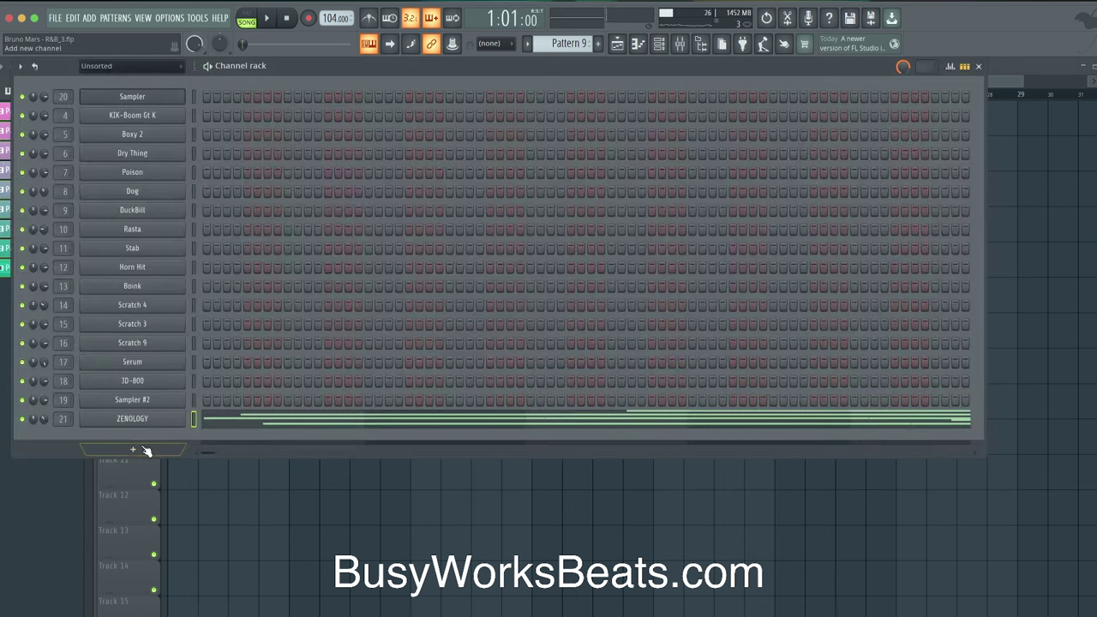
left_click(146, 448)
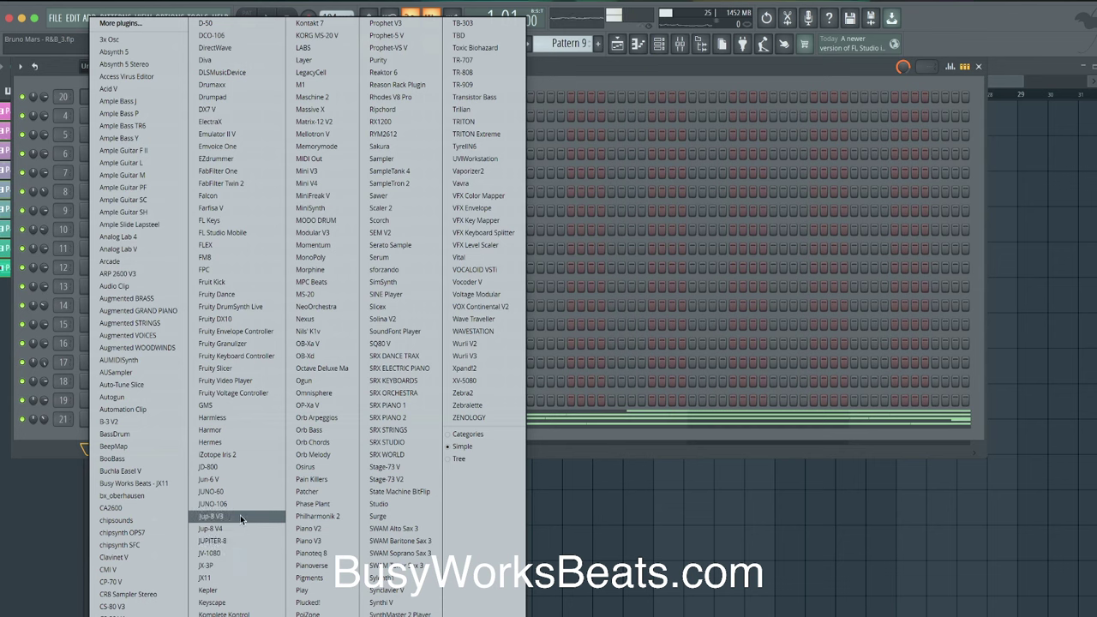
left_click(244, 476)
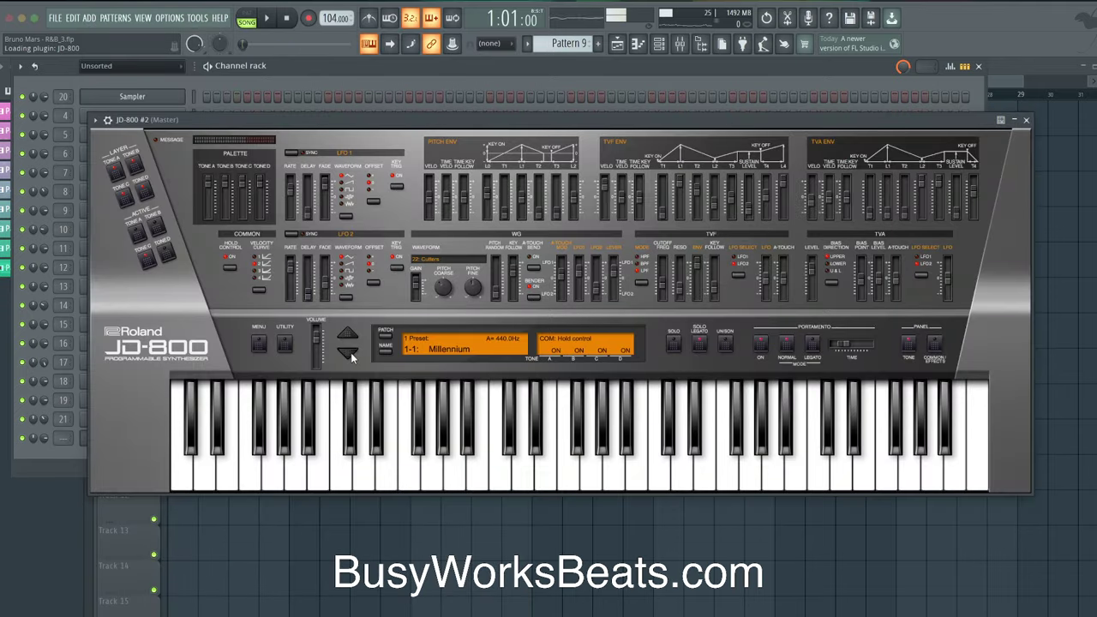
Audition the JD-800 presets in order from Millennium to Pain&Injury Keyz, and close the synthesizer.
left_click(351, 352)
left_click(349, 352)
left_click(349, 353)
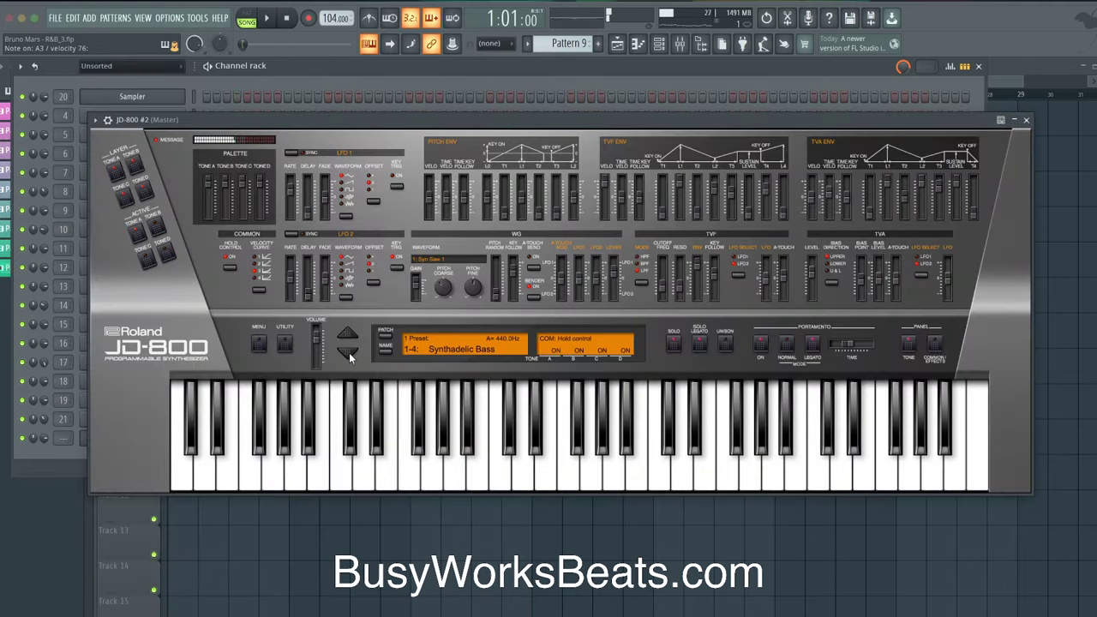
left_click(349, 352)
left_click(349, 353)
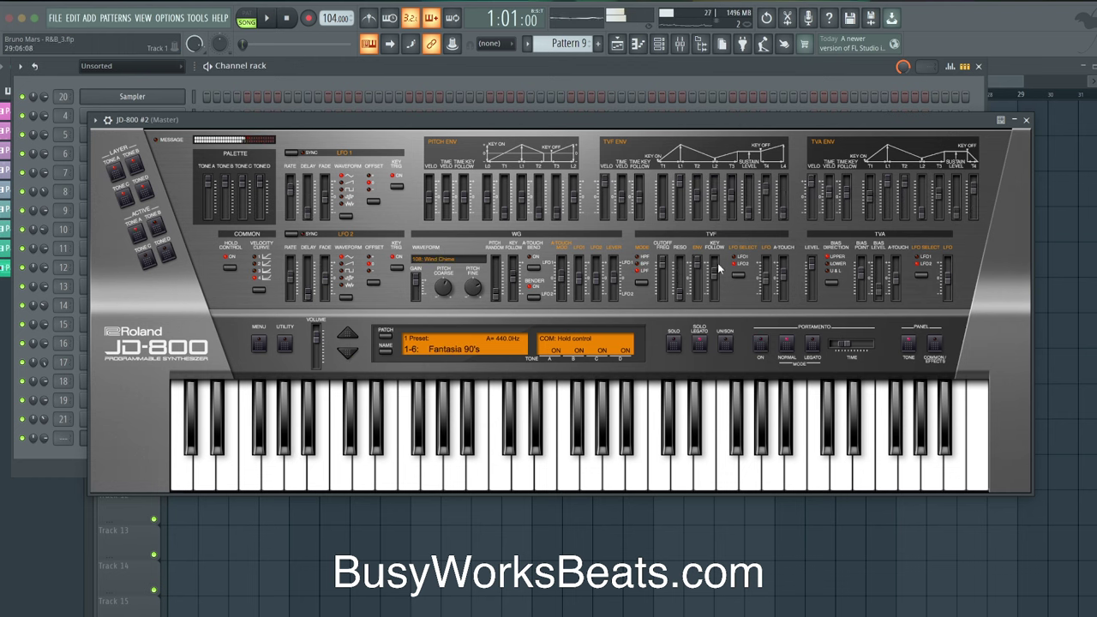
left_click(353, 350)
left_click(354, 350)
left_click(353, 350)
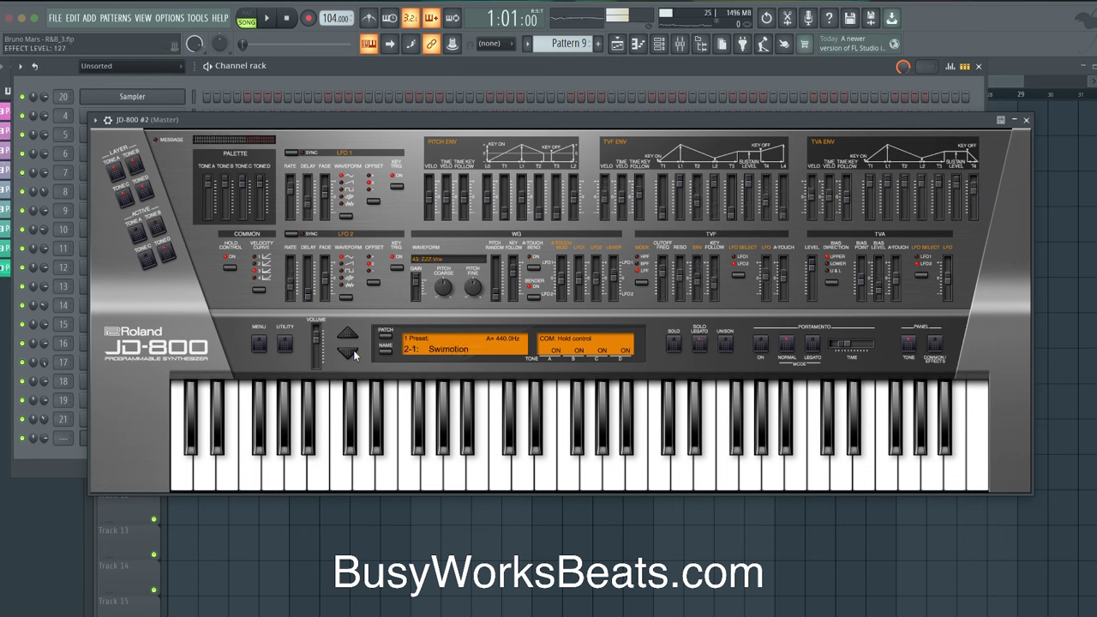
left_click(353, 349)
left_click(353, 350)
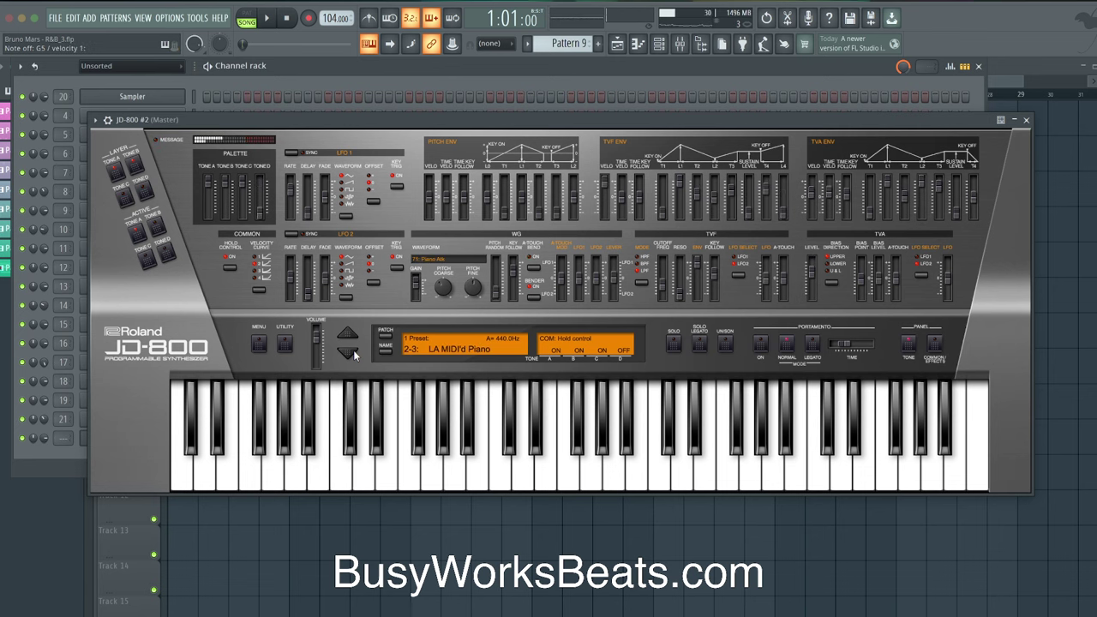
left_click(353, 349)
left_click(353, 349)
left_click(353, 349)
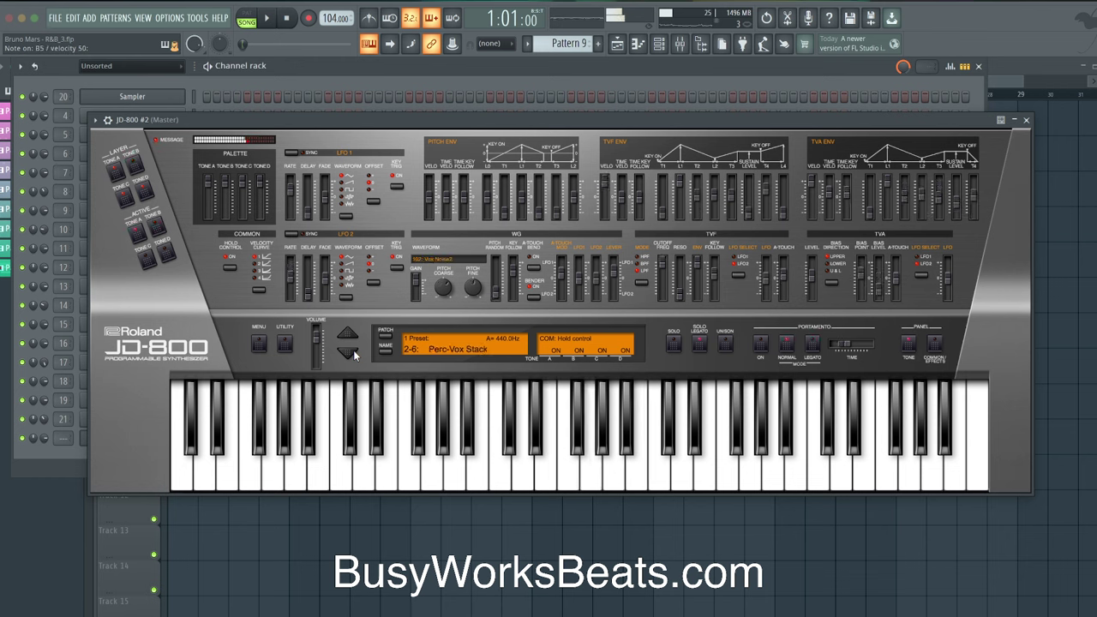
left_click(353, 349)
left_click(353, 350)
left_click(353, 350)
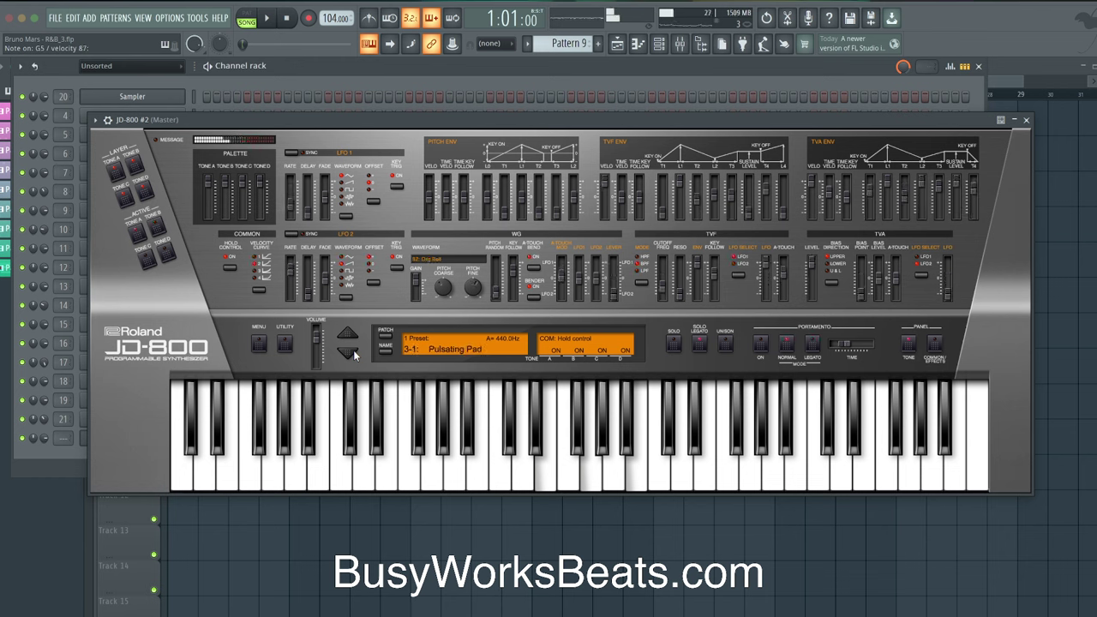
left_click(353, 350)
left_click(353, 349)
left_click(354, 350)
left_click(353, 350)
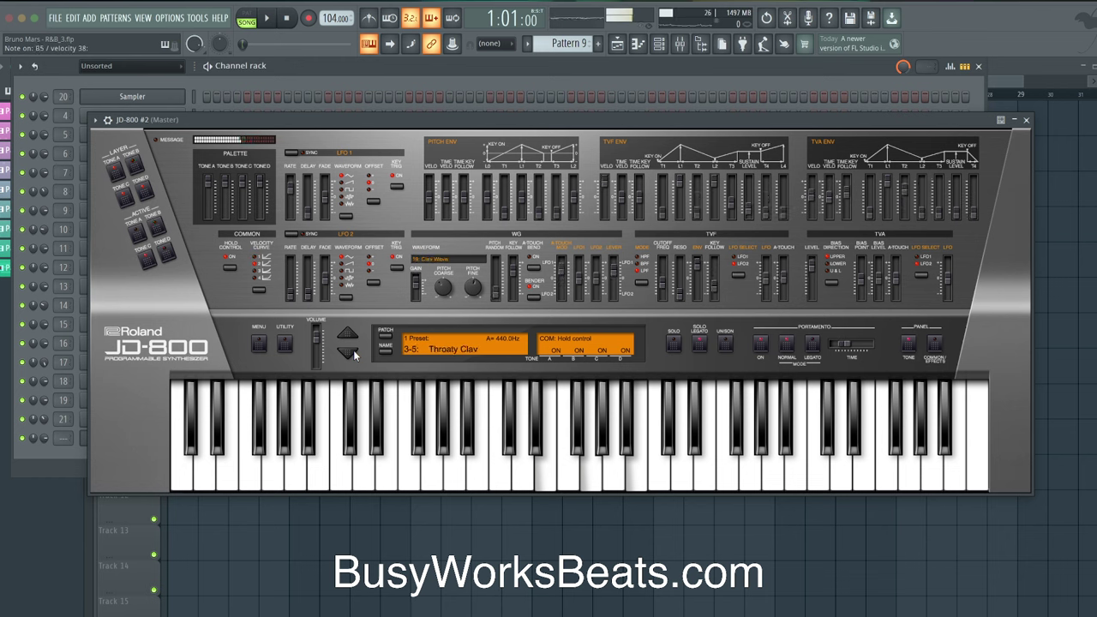
left_click(353, 350)
left_click(353, 349)
left_click(353, 350)
left_click(353, 350)
left_click(353, 349)
left_click(354, 350)
left_click(353, 350)
left_click(353, 350)
left_click(353, 350)
left_click(353, 349)
left_click(353, 349)
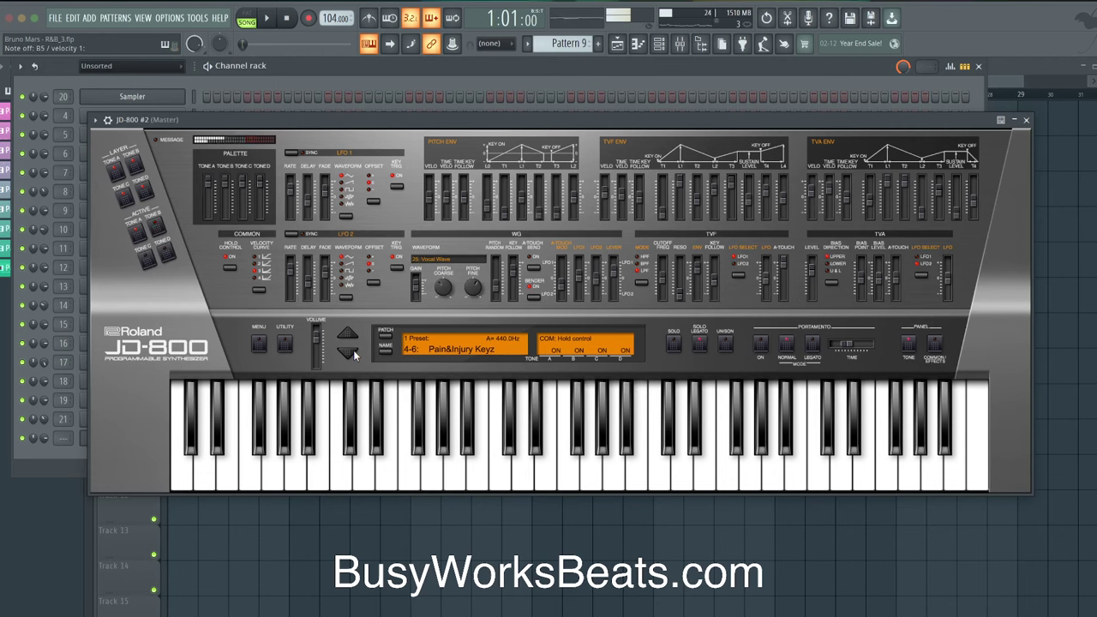
left_click(1026, 121)
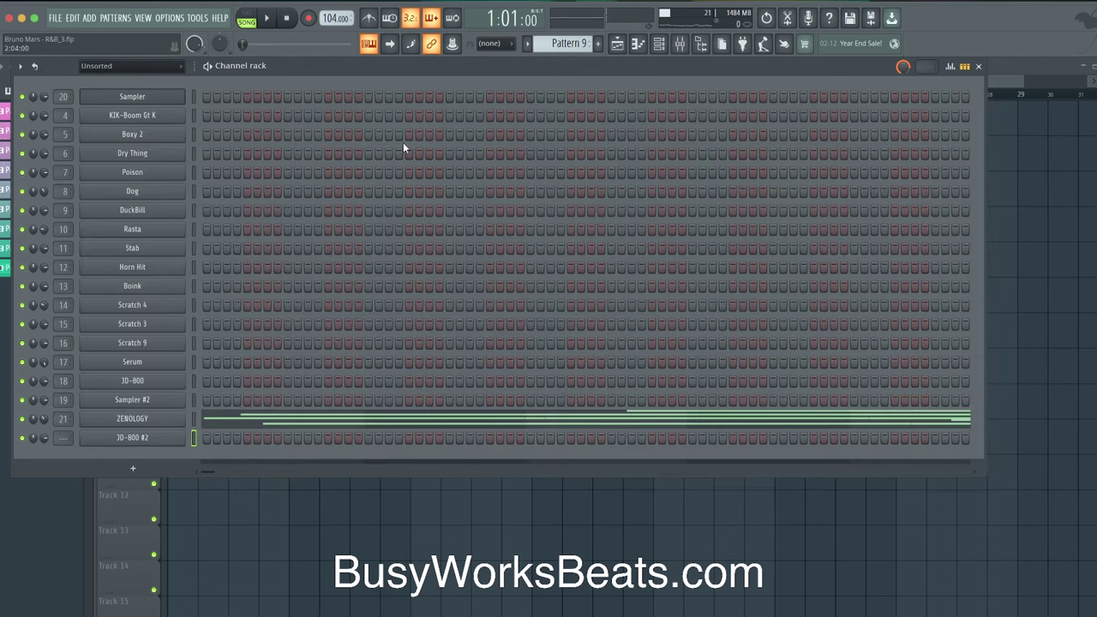
Replace the JD-800 #2 channel with a JV-1080, load the MK-80 EP patch from the EP (EL.Piano) category, and close the plugin.
right_click(168, 437)
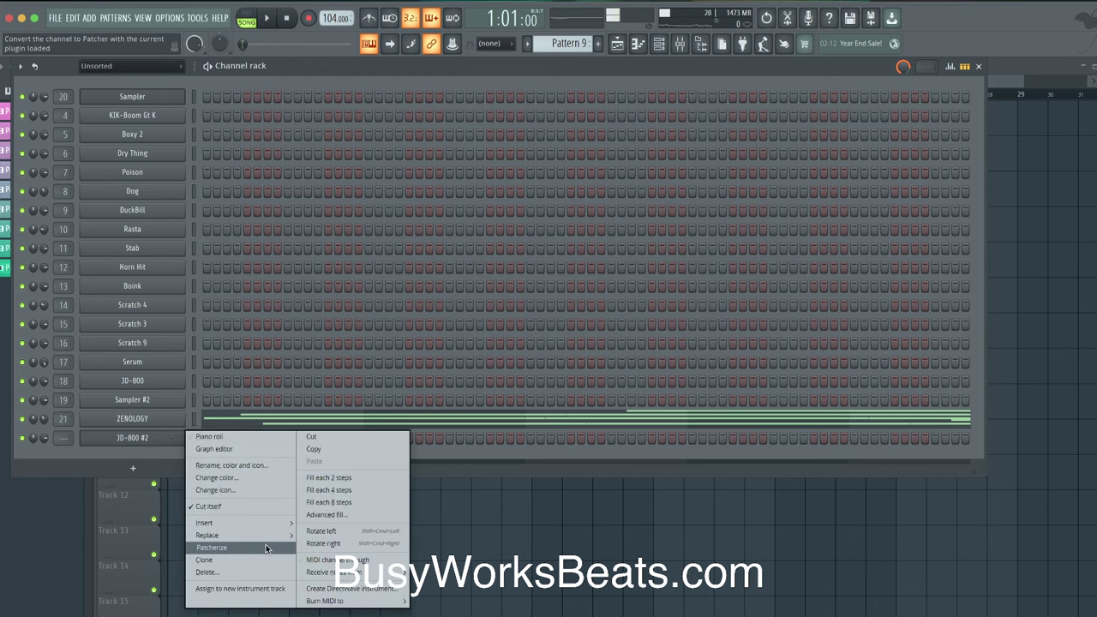
mouse_move(266, 536)
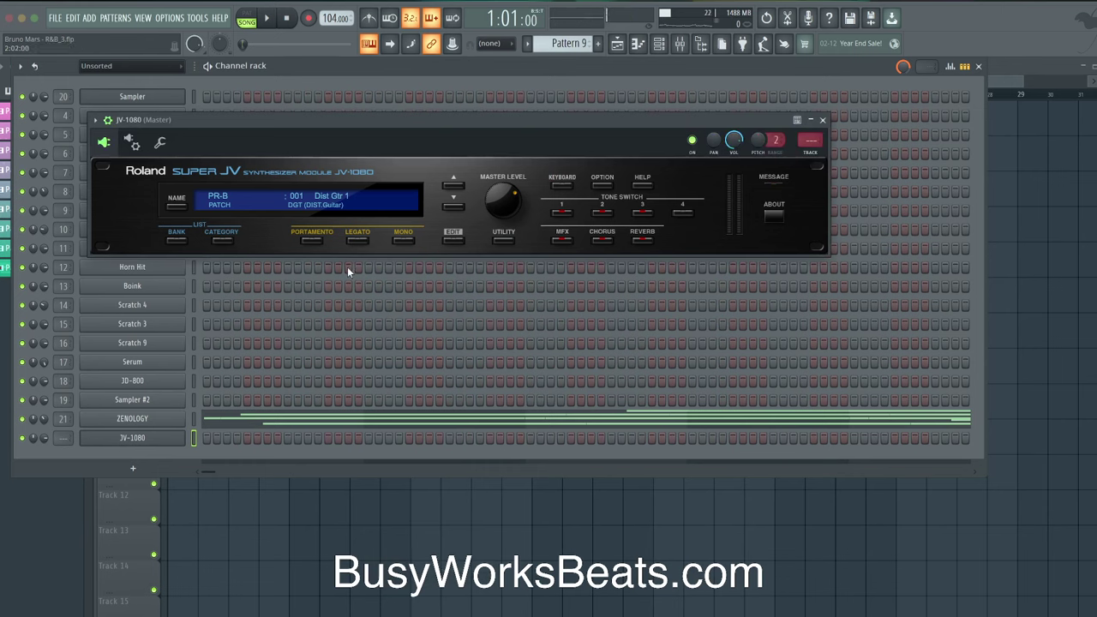
left_click(222, 241)
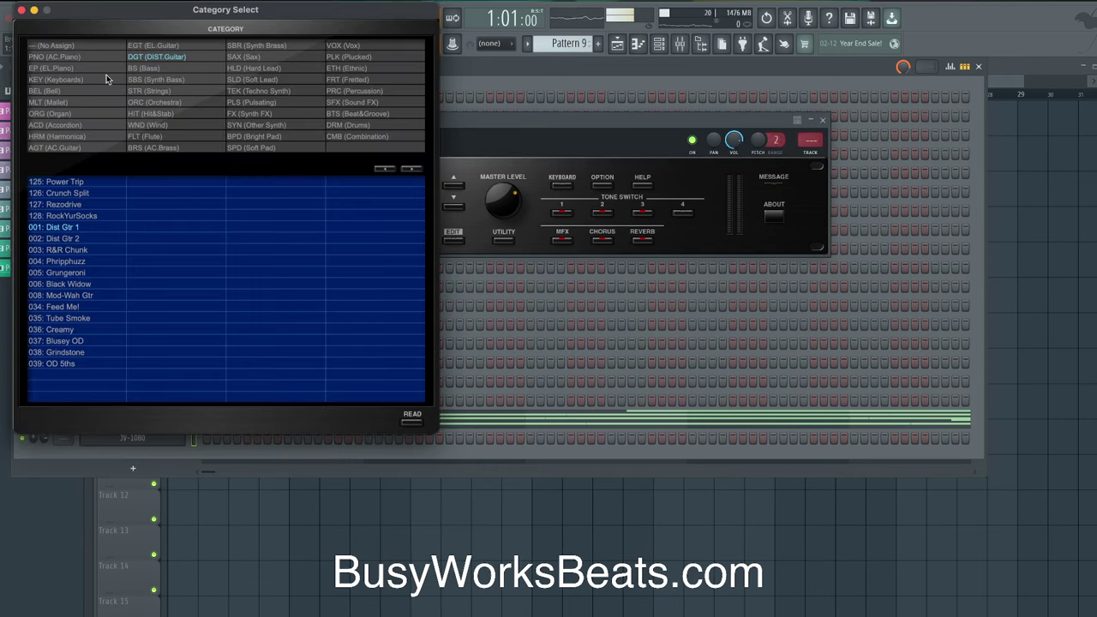
left_click(52, 68)
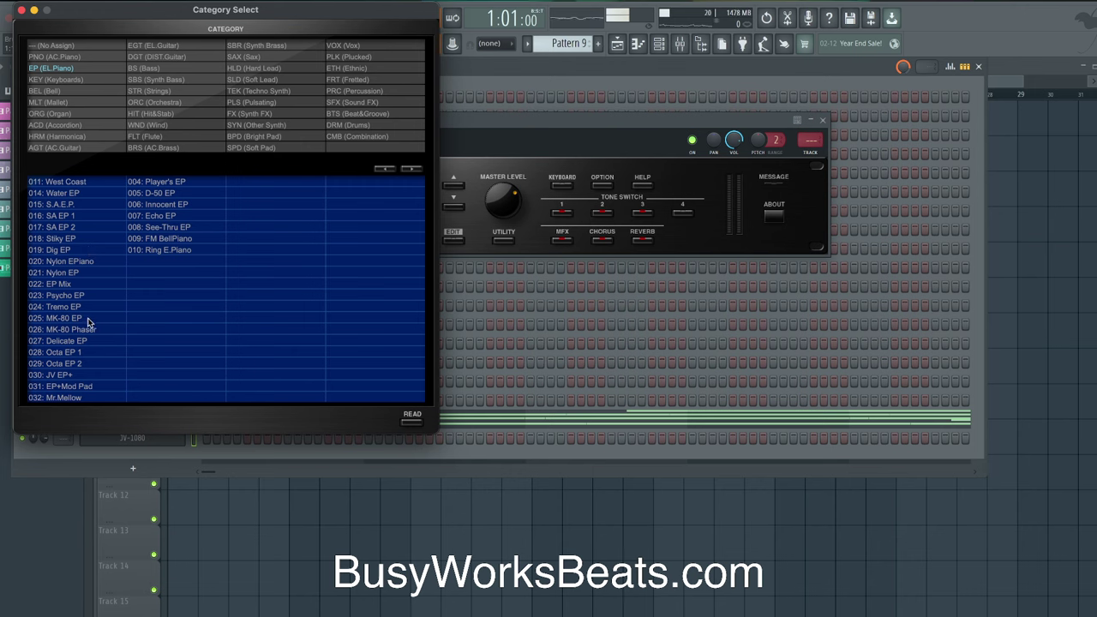
left_click(411, 423)
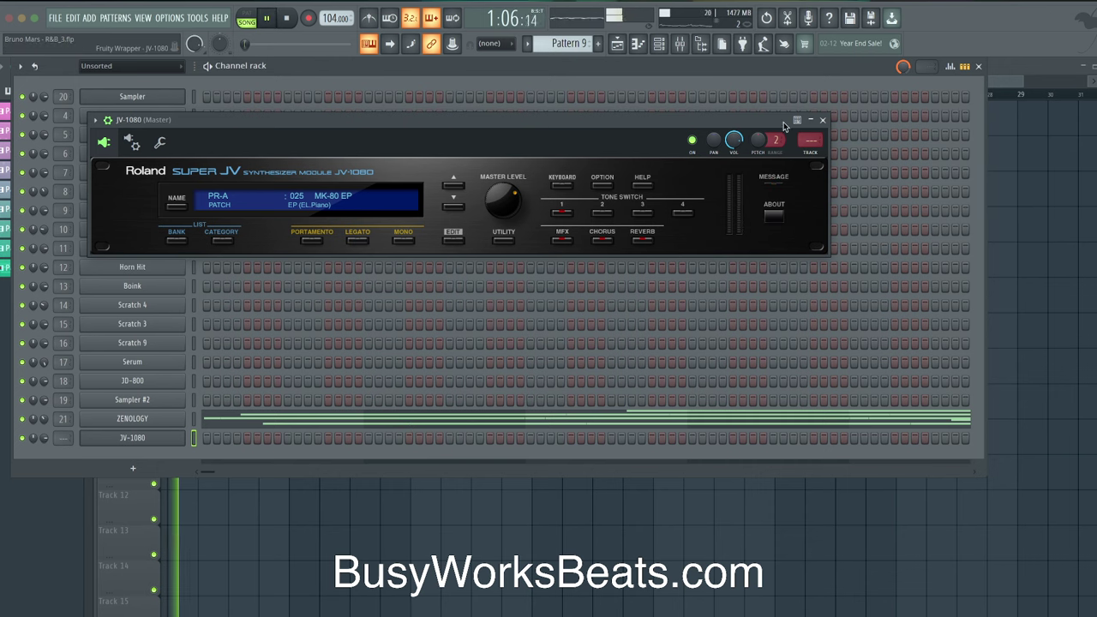
left_click(822, 120)
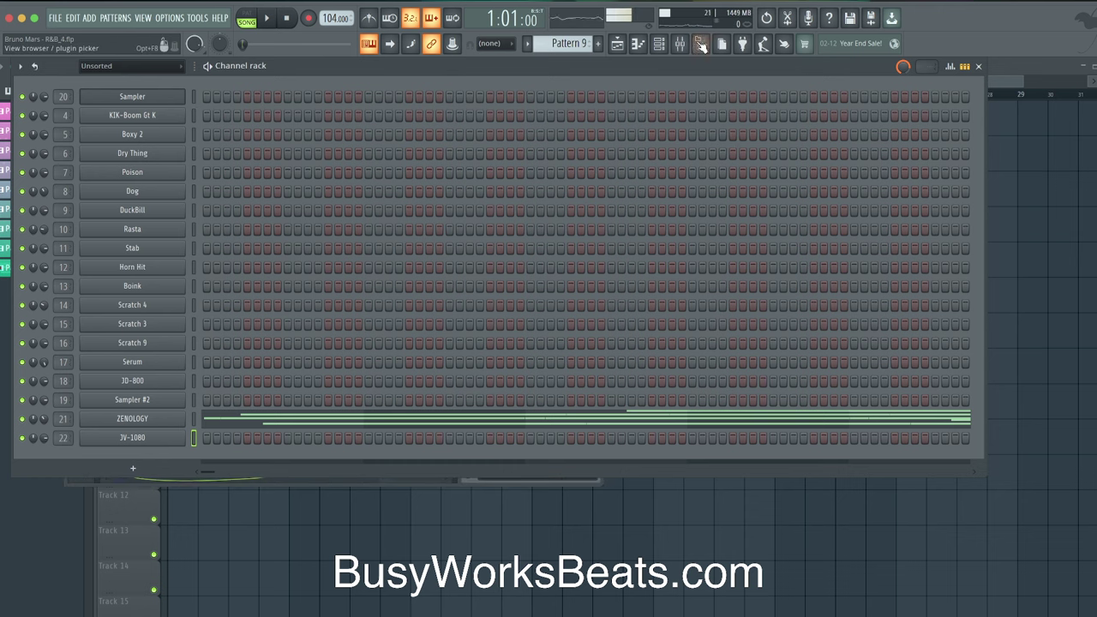
Create the empty Pattern 10 and close the channel rack to return to the playlist.
left_click(565, 43)
left_click(654, 47)
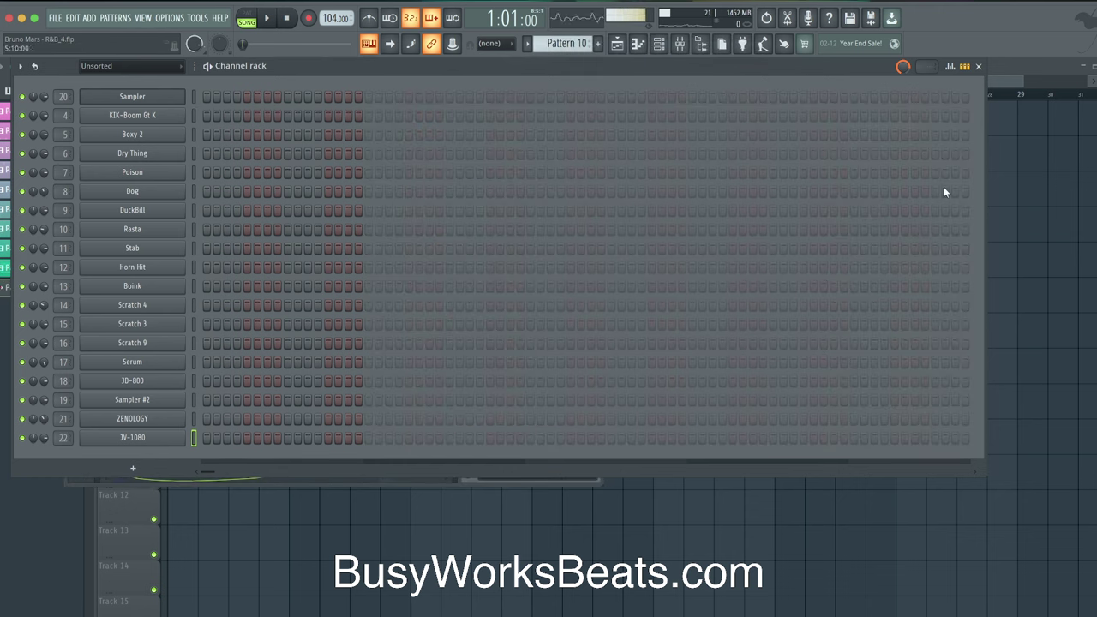
left_click(1091, 199)
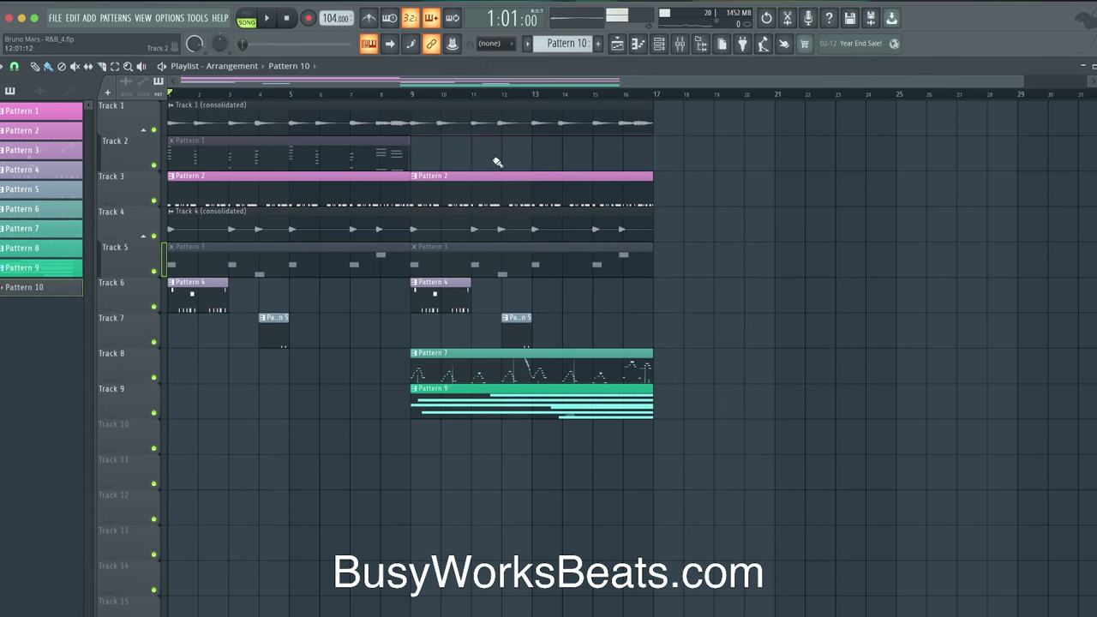
Delete the second Pattern 1 clip from Track 2, move the playhead to bar 9, and save the project.
right_click(504, 166)
left_click(411, 93)
key("ctrl+s")
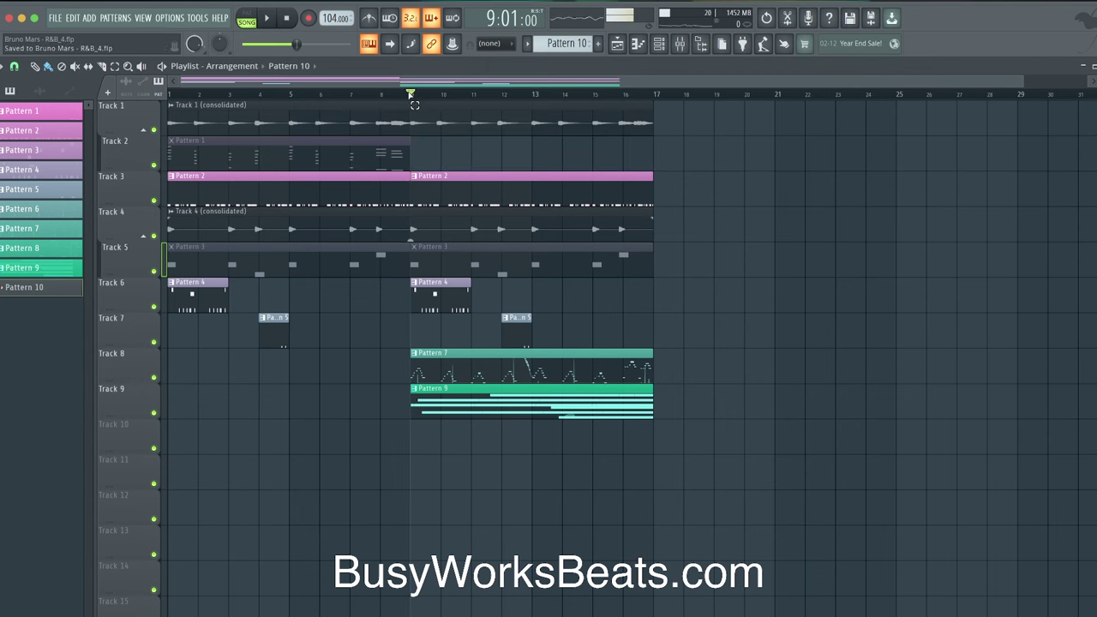
Set a playlist time selection from bar 9 to bar 17, save the project, and preview the section.
left_click_drag(414, 104, 648, 99)
key("ctrl+s")
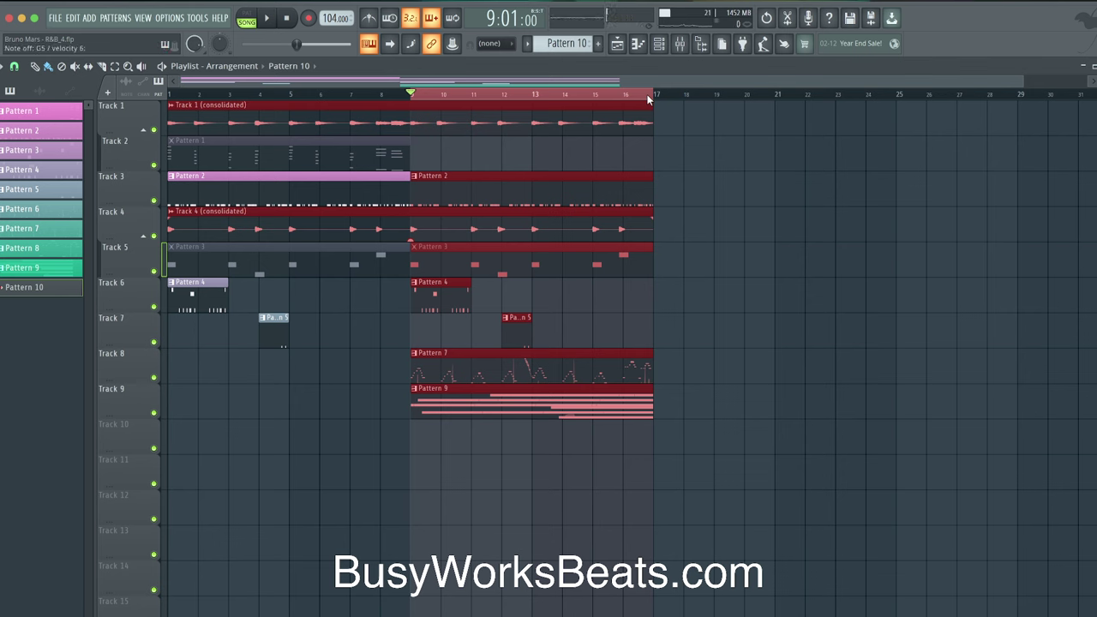
key("space")
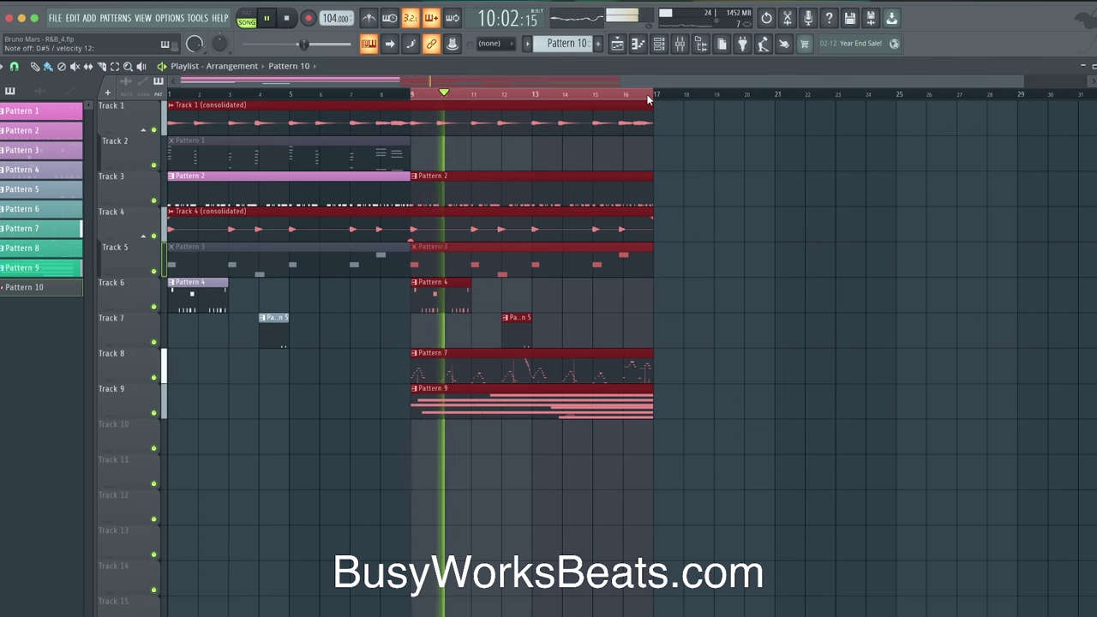
key("space")
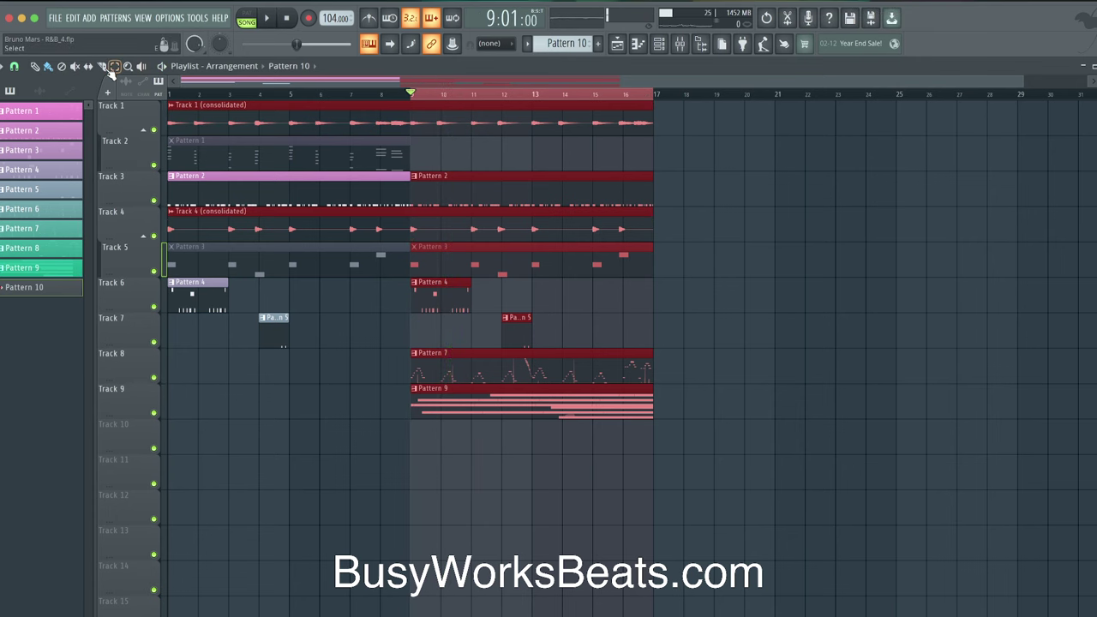
Slice the Track 1 consolidated audio clip at bar 9, delete its second half, and save the project.
left_click(415, 120)
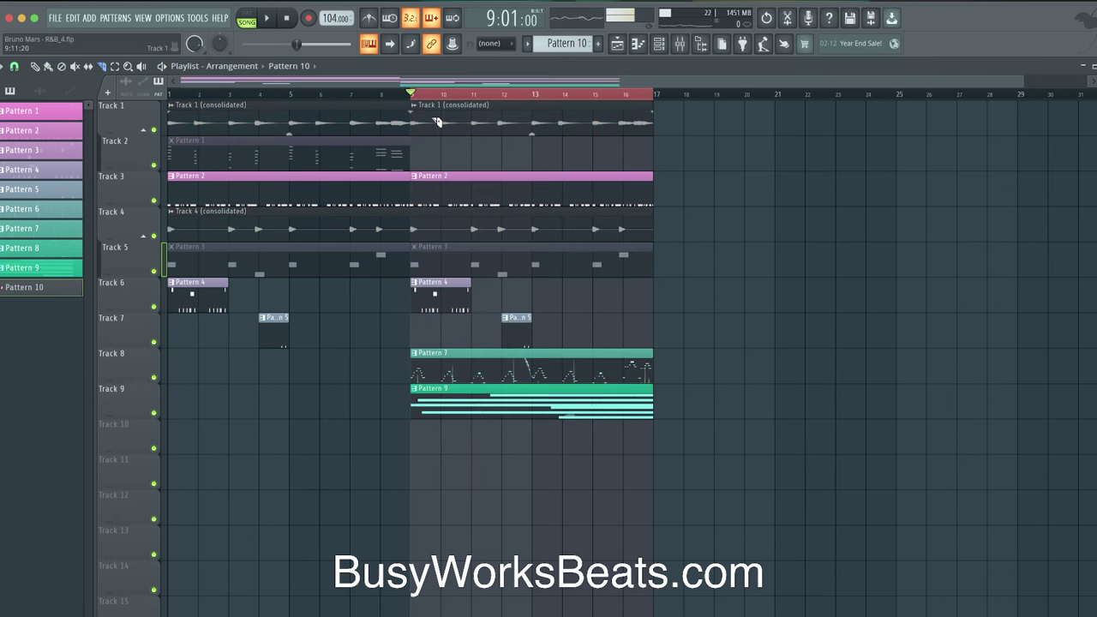
key("Delete")
key("ctrl+s")
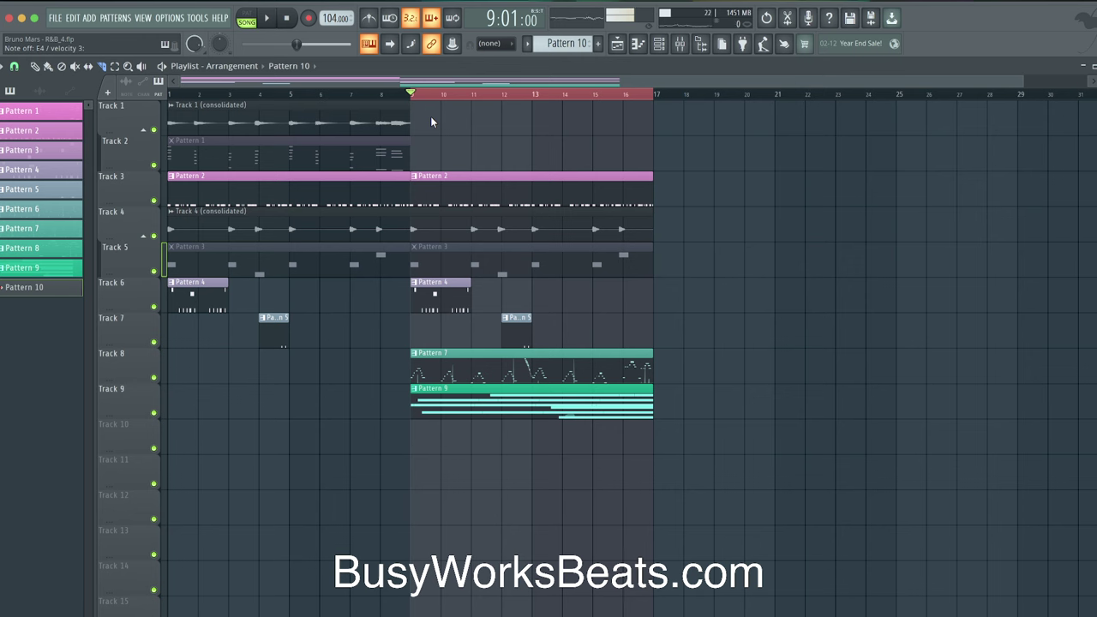
Preview the section from bar 9 and enable recording for notes and automation.
key("space")
key("space")
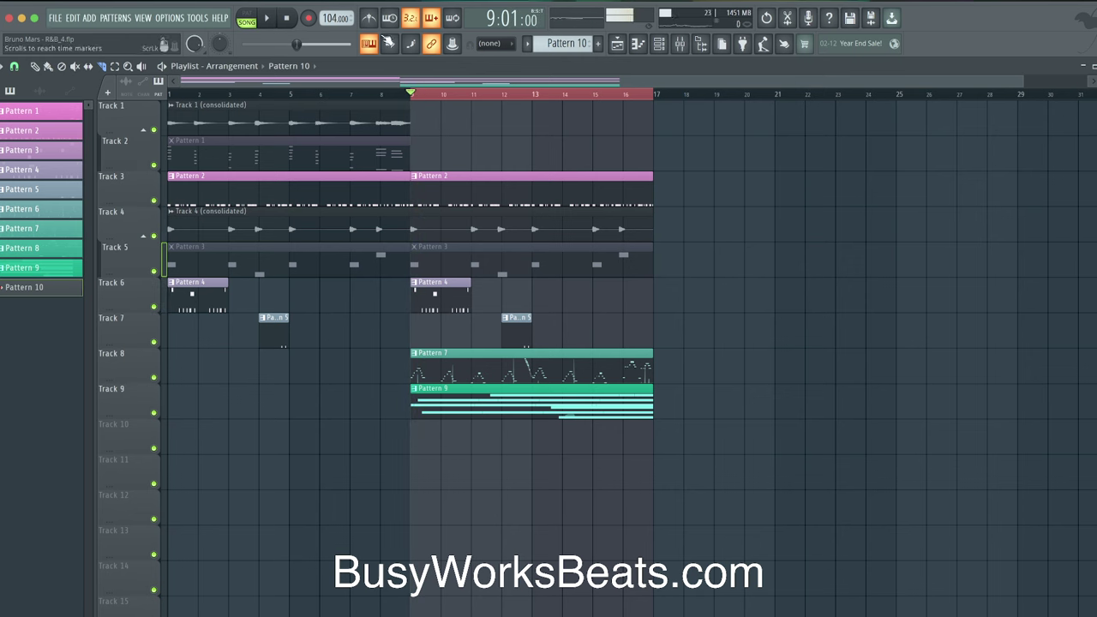
key("r")
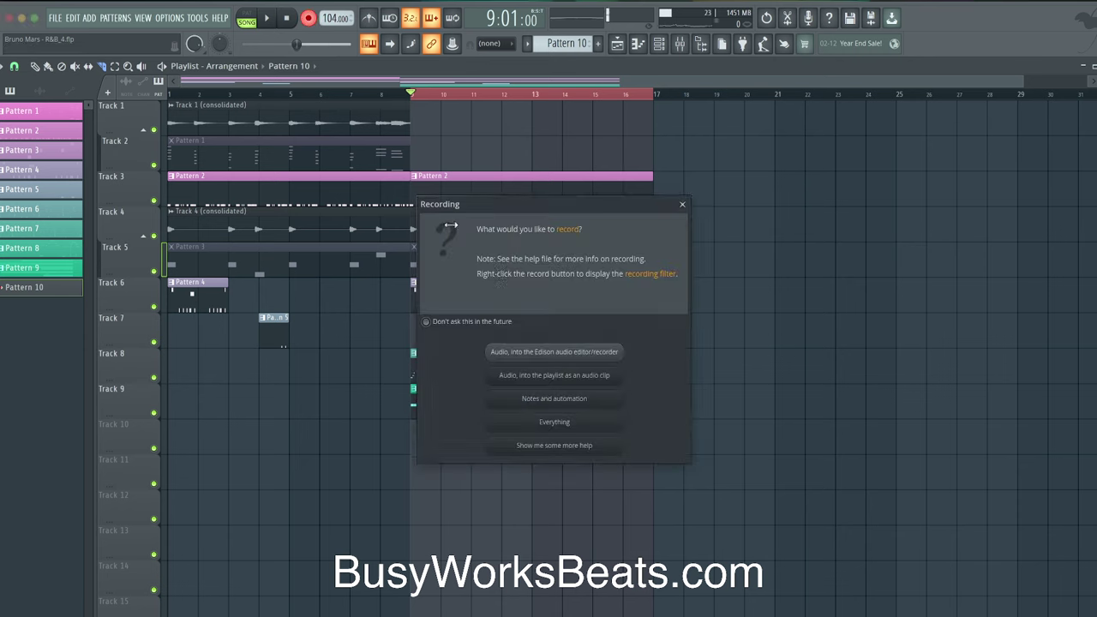
left_click(558, 399)
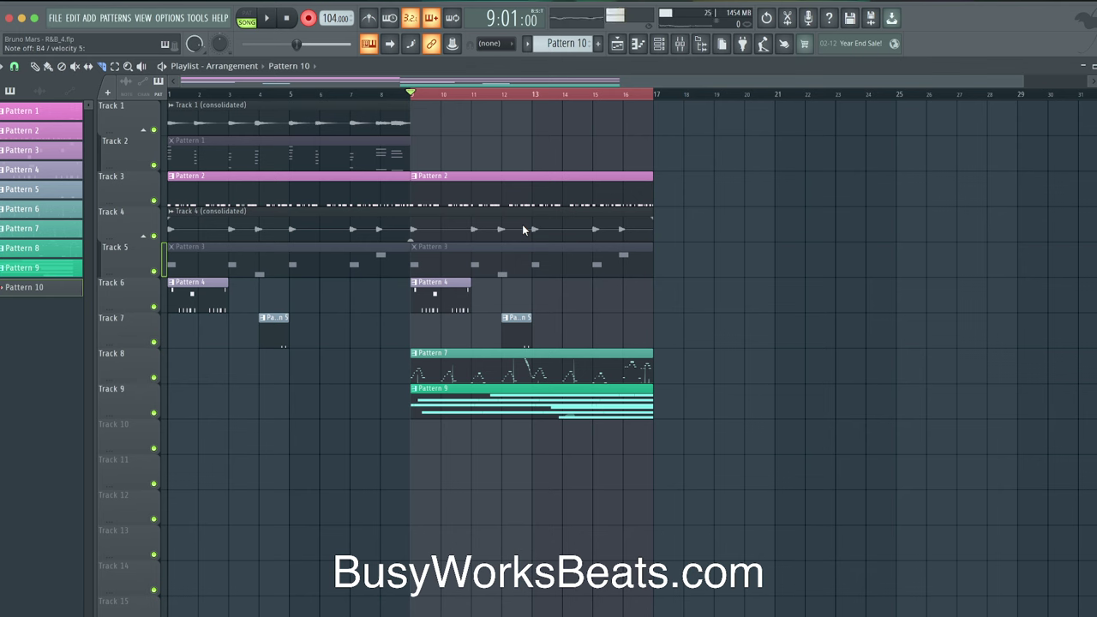
key("space")
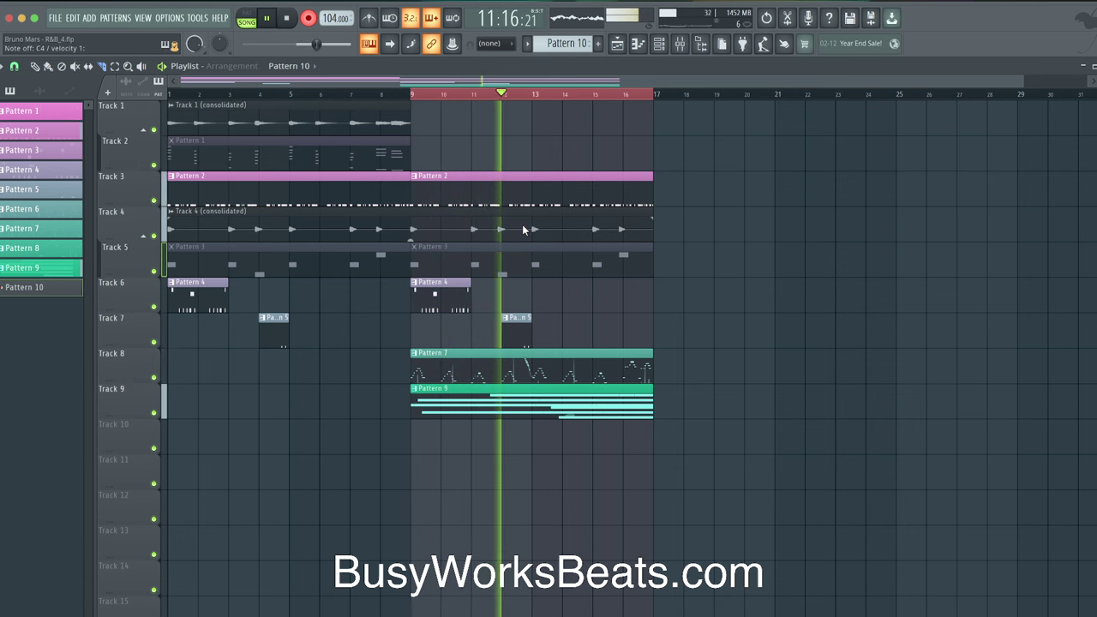
key("space")
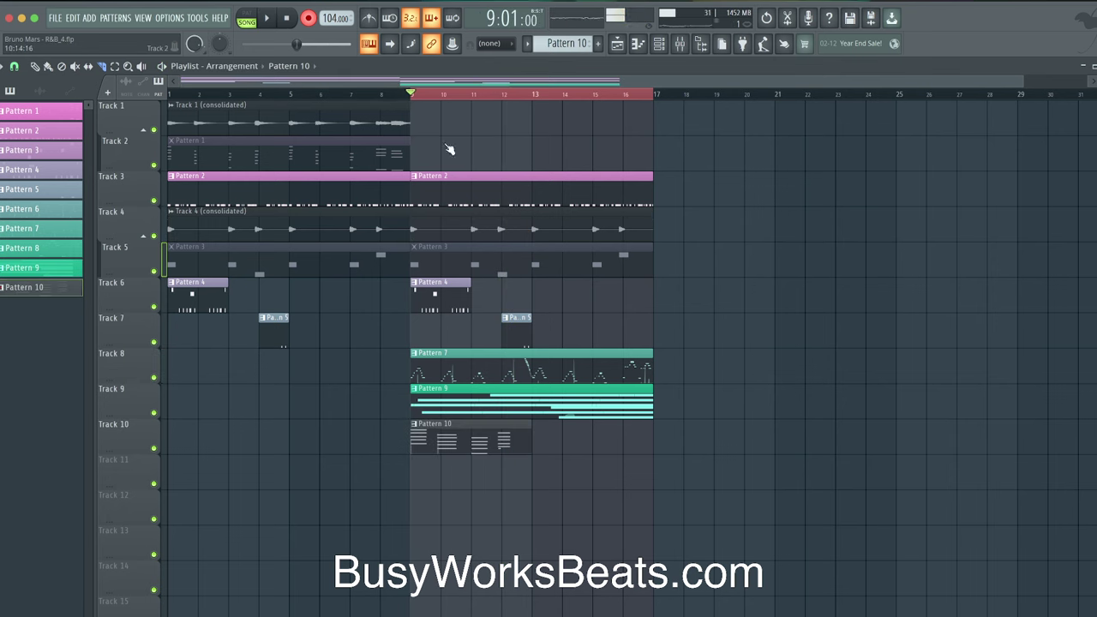
key("ctrl+z")
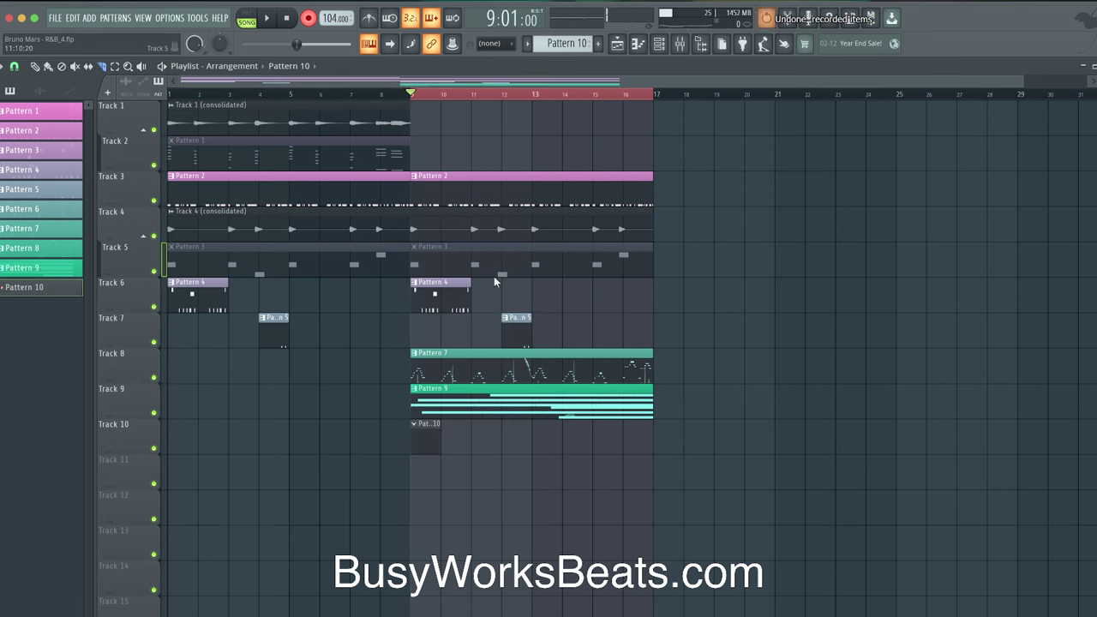
right_click(425, 432)
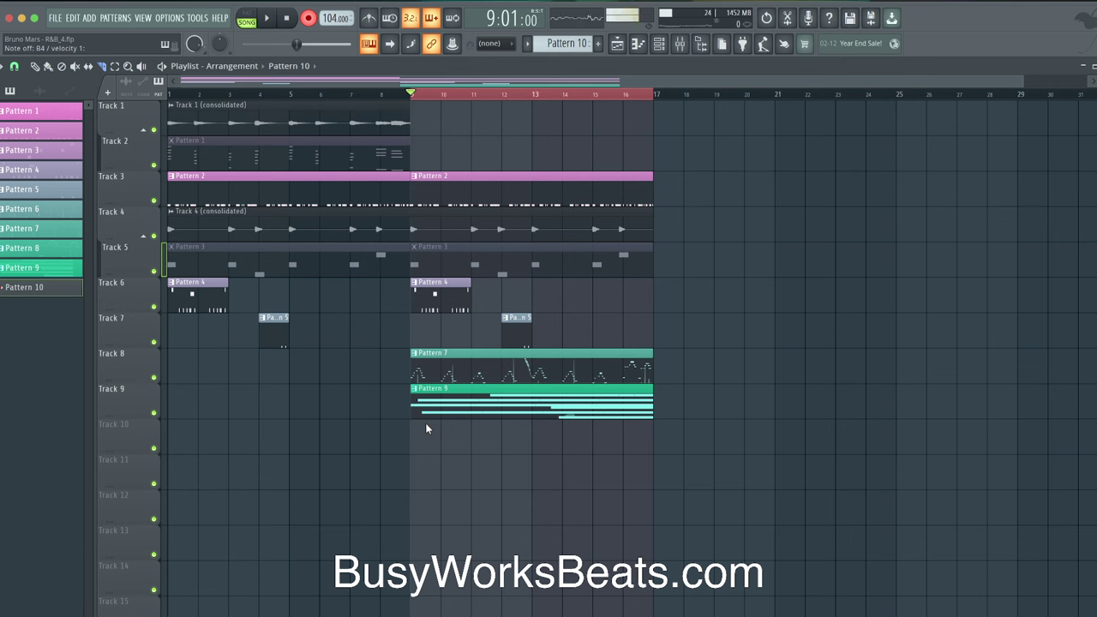
Record a new chord take into Pattern 10 over the looped section starting at bar 9.
key("space")
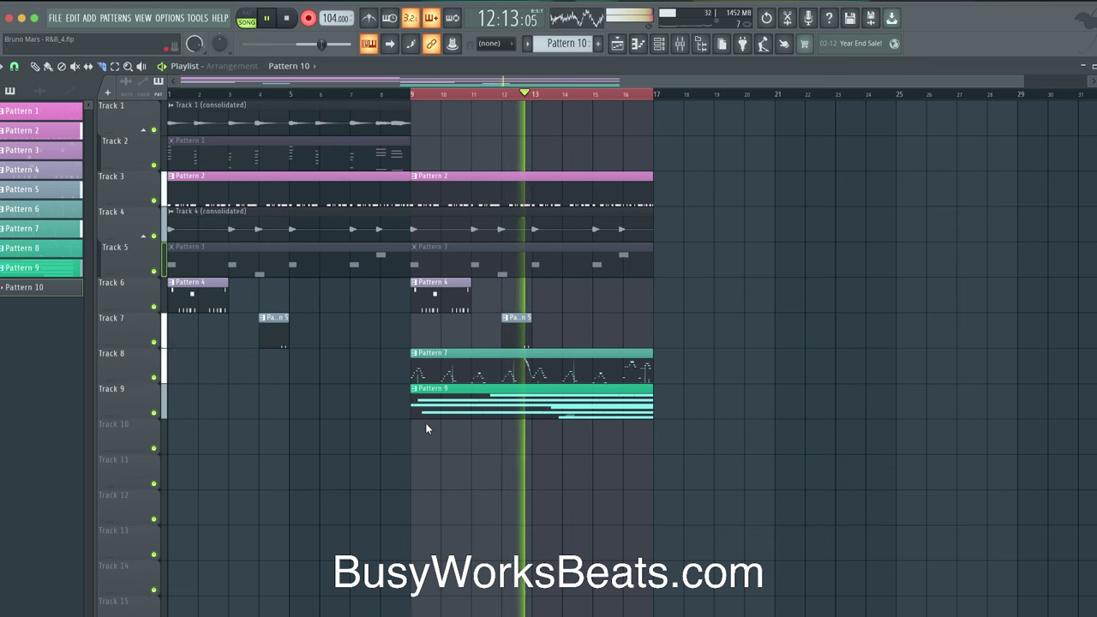
key("space")
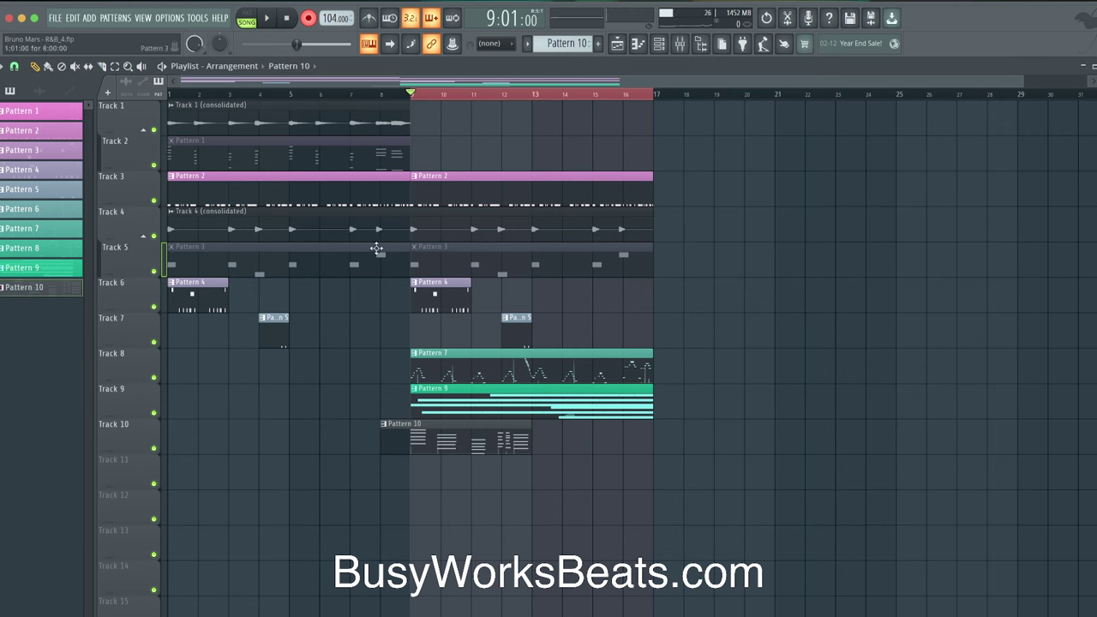
Move the Pattern 7 clip on Track 8 to bar 1 and play the loop with recording turned off.
left_click_drag(450, 363, 156, 375)
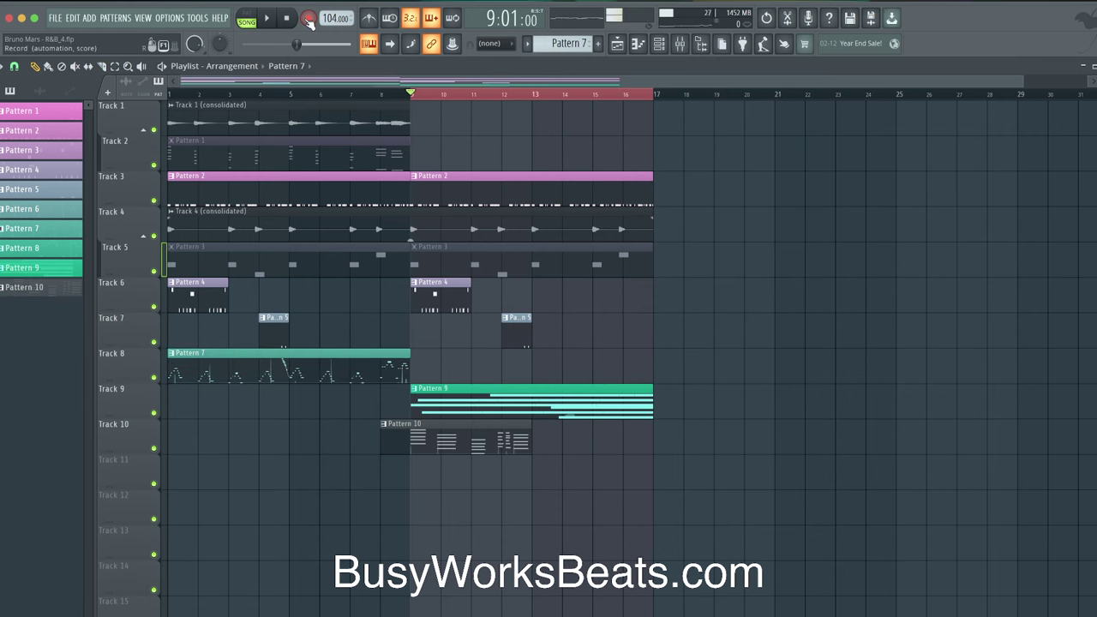
key("space")
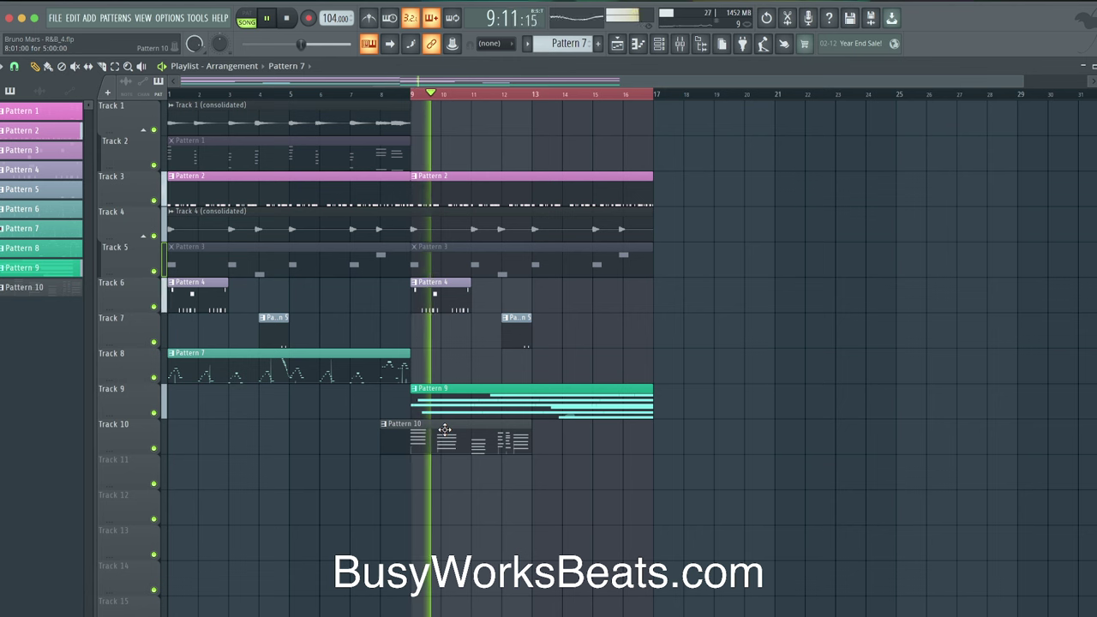
In Pattern 10's piano roll, revoice the short chord just after bar 5: delete B4, lower C#5 to B4 and raise G#4 to A4.
double_click(477, 435)
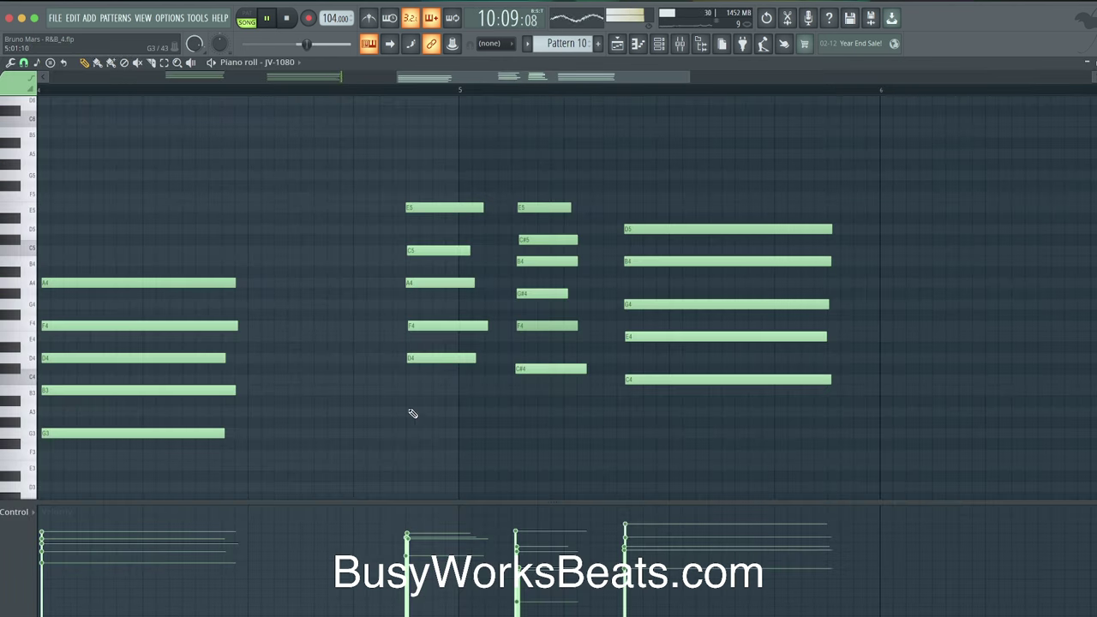
key("space")
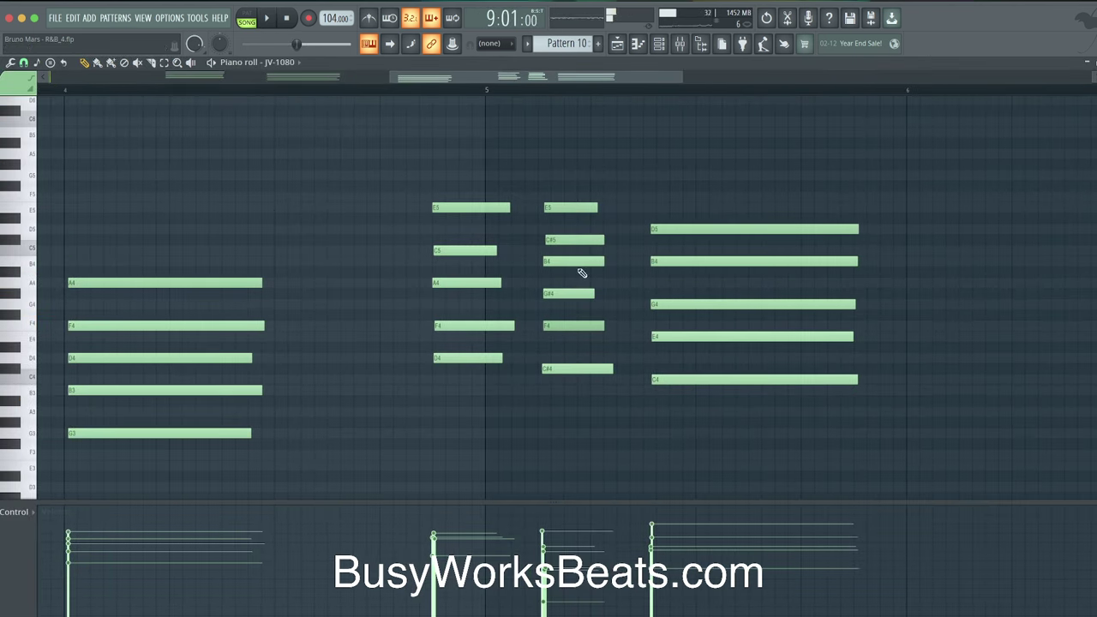
right_click(580, 262)
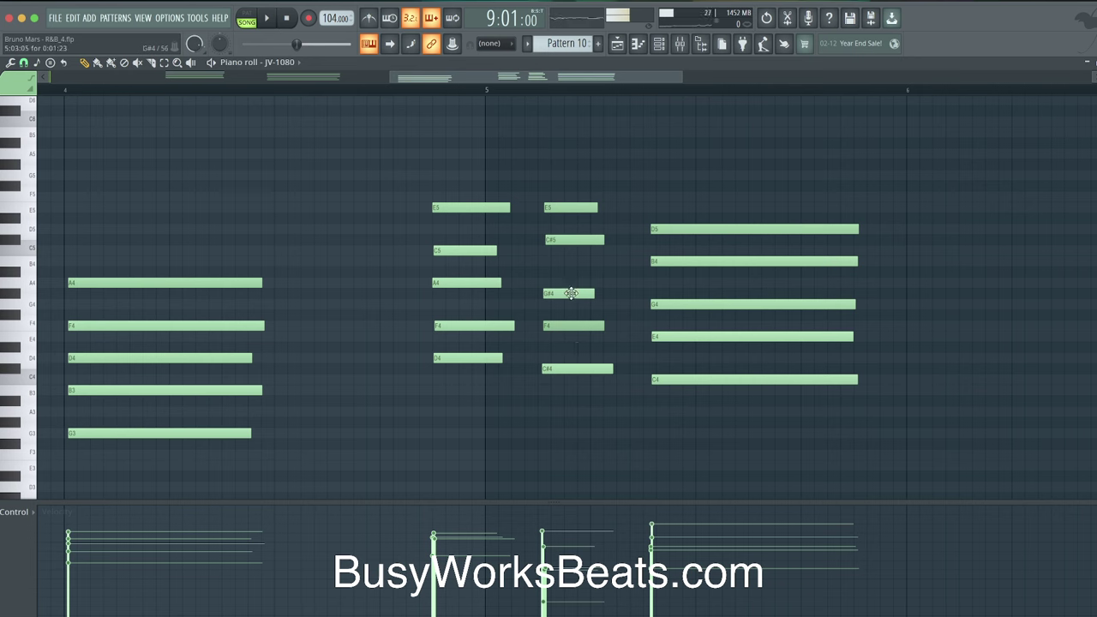
mouse_move(564, 244)
left_mouse_down()
mouse_move(560, 274)
mouse_move(561, 258)
left_mouse_up()
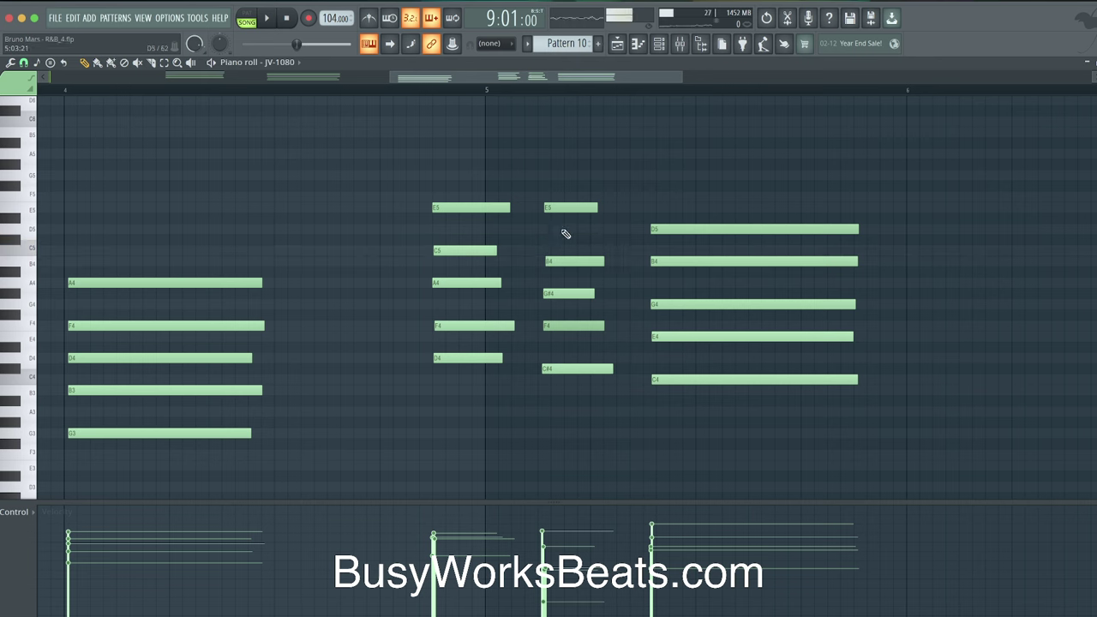
left_click_drag(558, 209, 550, 386)
left_click(558, 293, "ctrl")
left_click(567, 216, "ctrl")
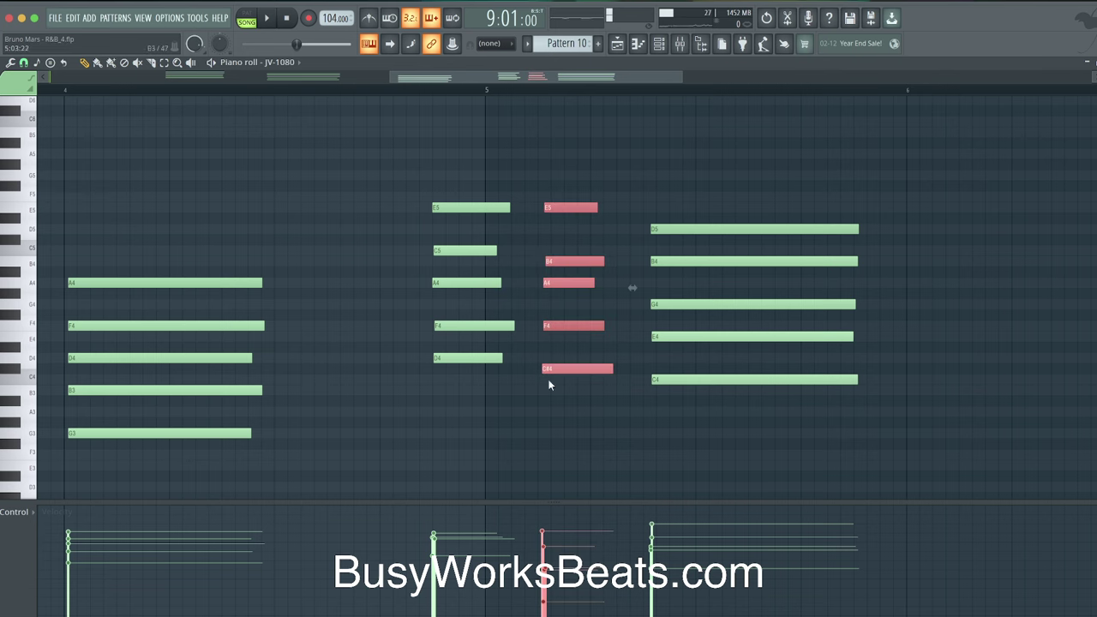
Audition the revoiced chord in Pattern 10 from shortly before bar 5 and save the project.
scroll(440, 91, "down", 2)
left_click(445, 90)
key("space")
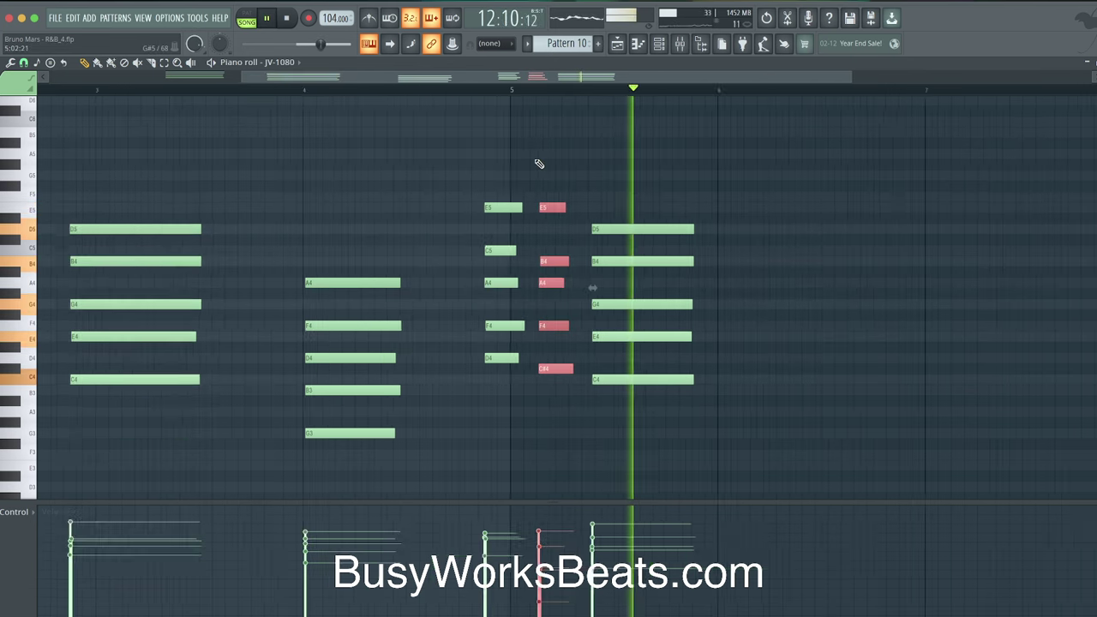
scroll(357, 190, "down", 2)
key("space")
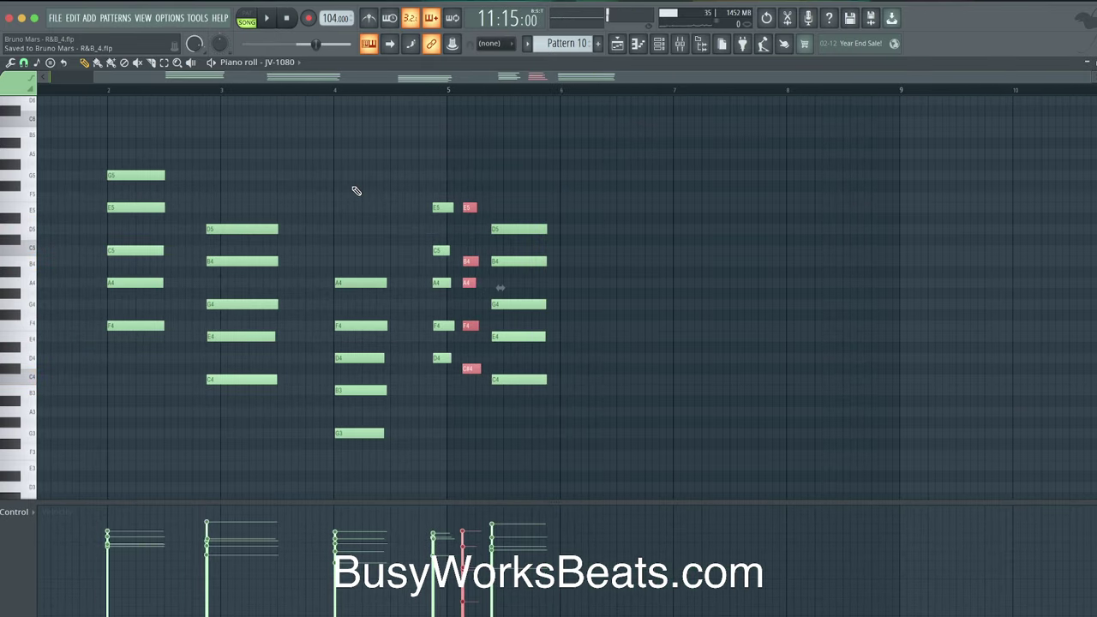
In the playlist, move the Pattern 9 clip on Track 9 to bar 1 and clear the time selection, playing briefly from the start.
key("F5")
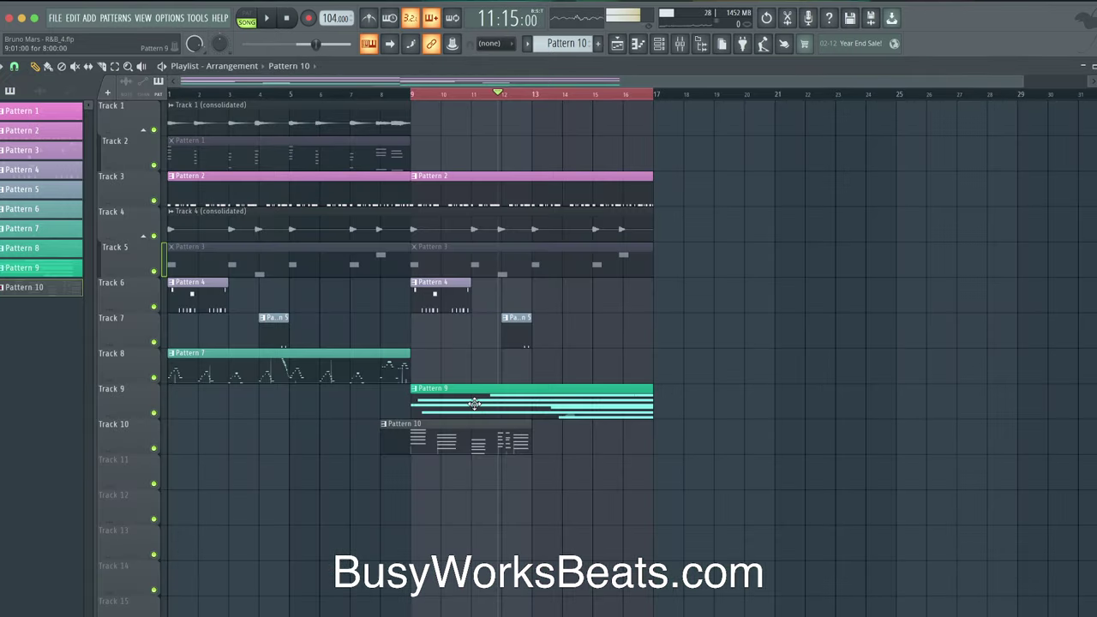
left_click_drag(476, 401, 233, 402)
left_click(220, 96)
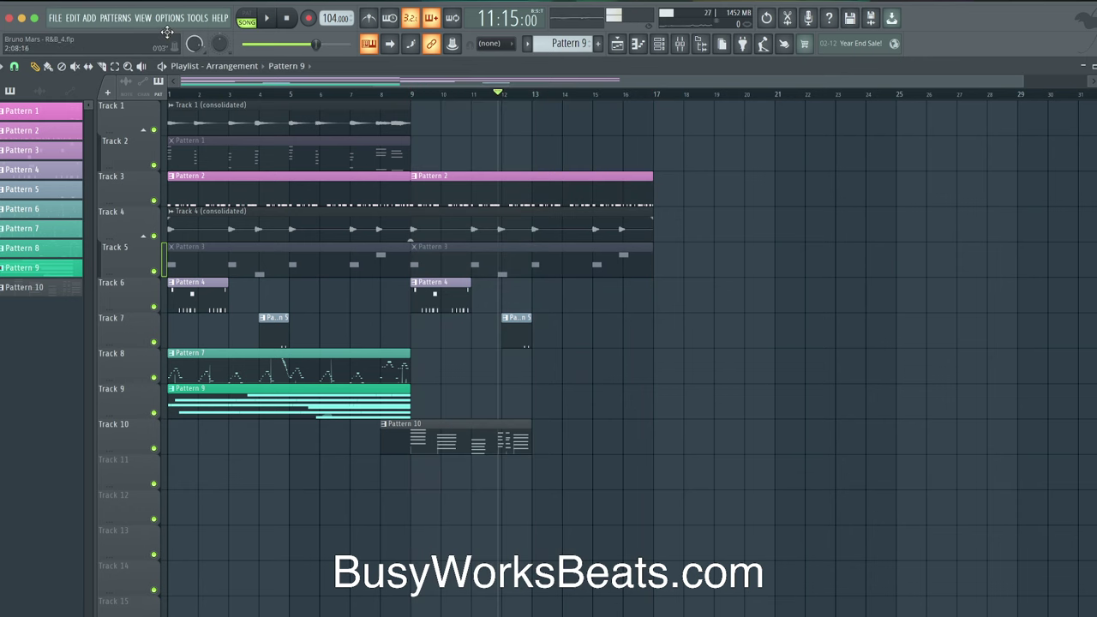
key("space")
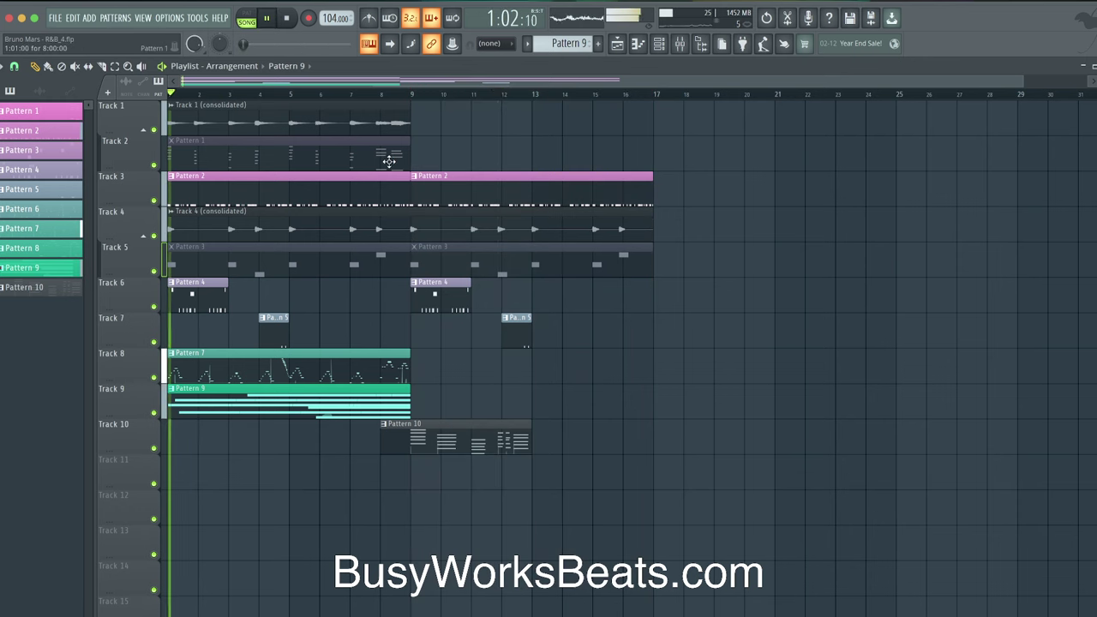
key("space")
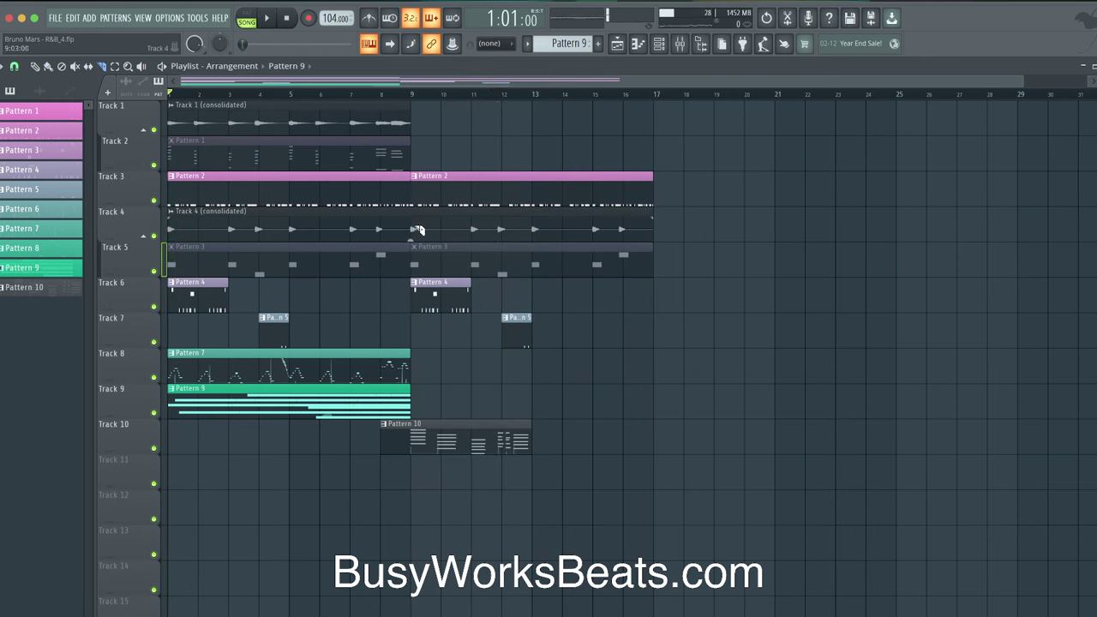
Split the consolidated Track 4 audio clip at bar 9 and audition the section from bar 9, saving the project.
key("space")
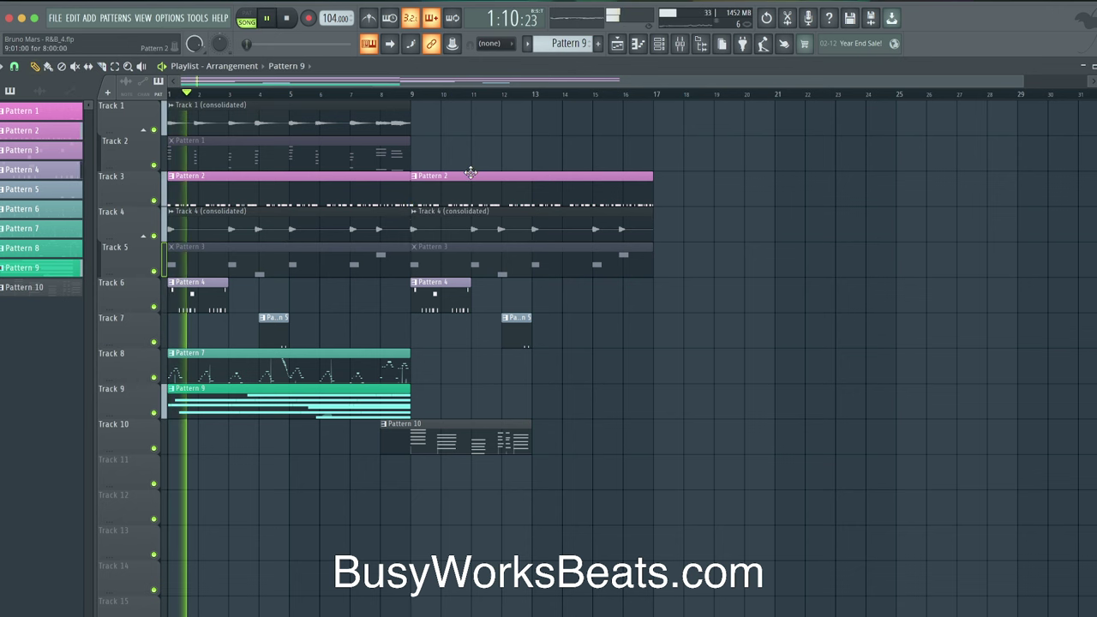
key("space")
left_click(415, 96)
key("space")
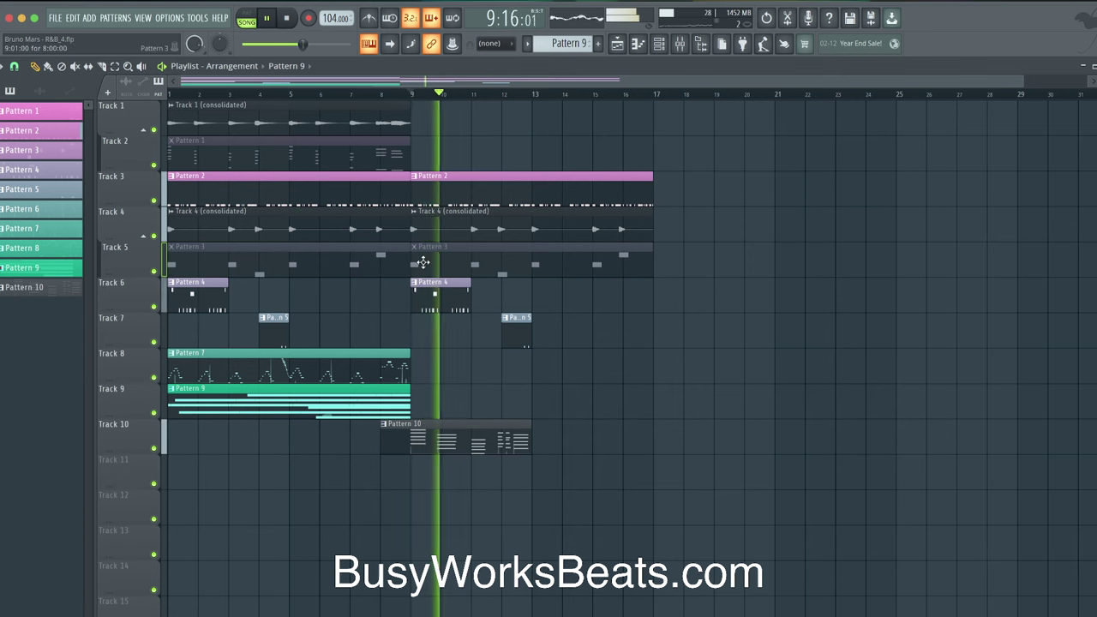
key("space")
key("ctrl+s")
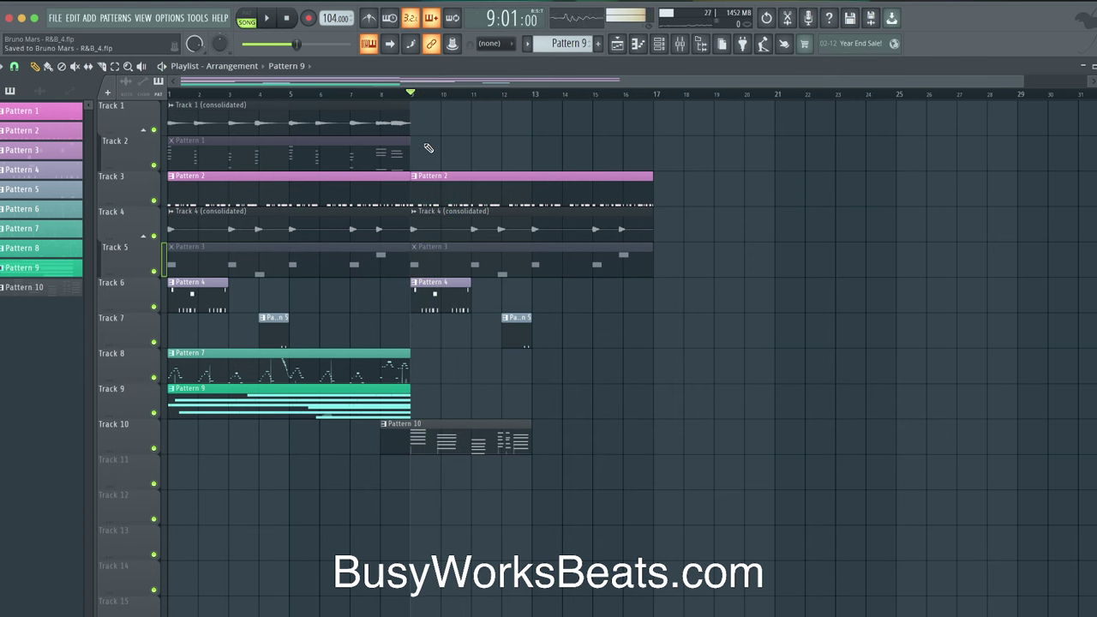
Audition the chord entry from bar 9 and again from bar 8, saving the project.
key("space")
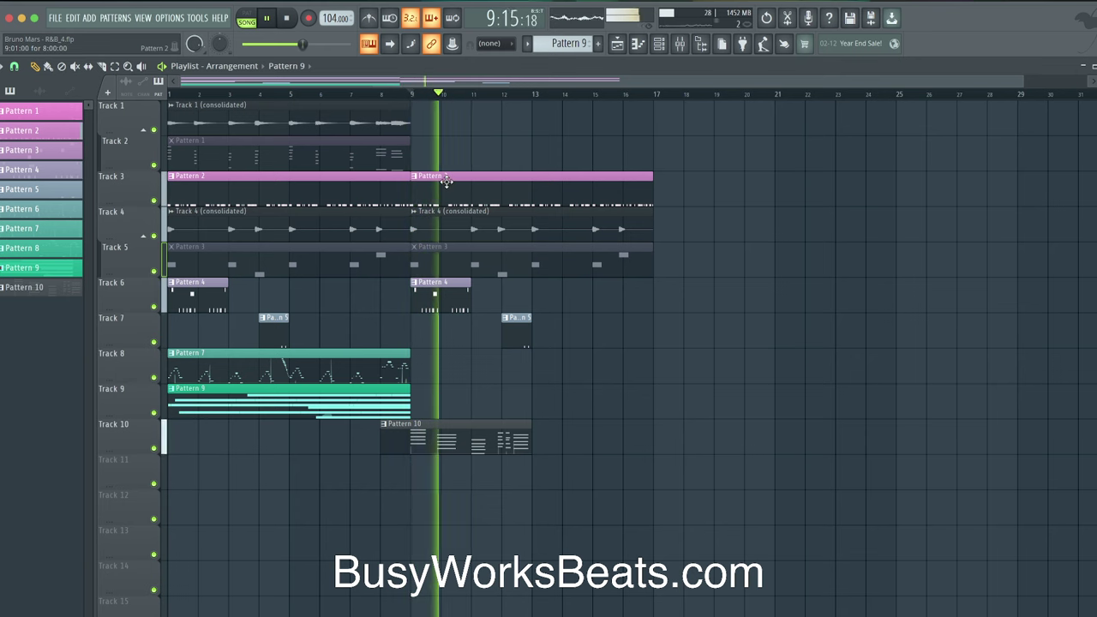
key("space")
left_click(384, 92)
key("ctrl+s")
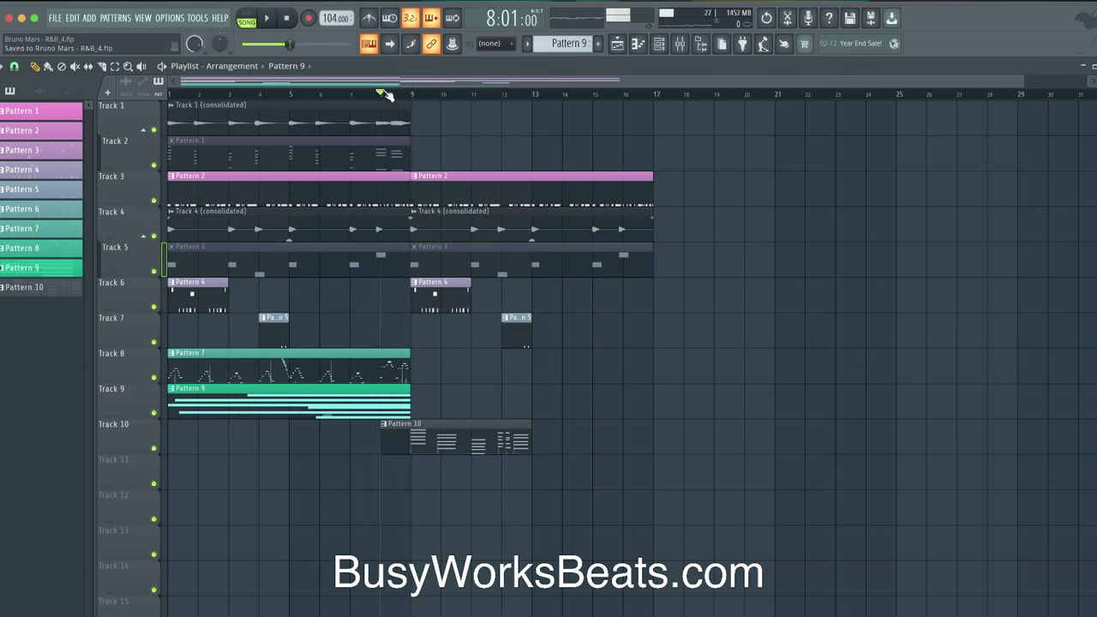
key("space")
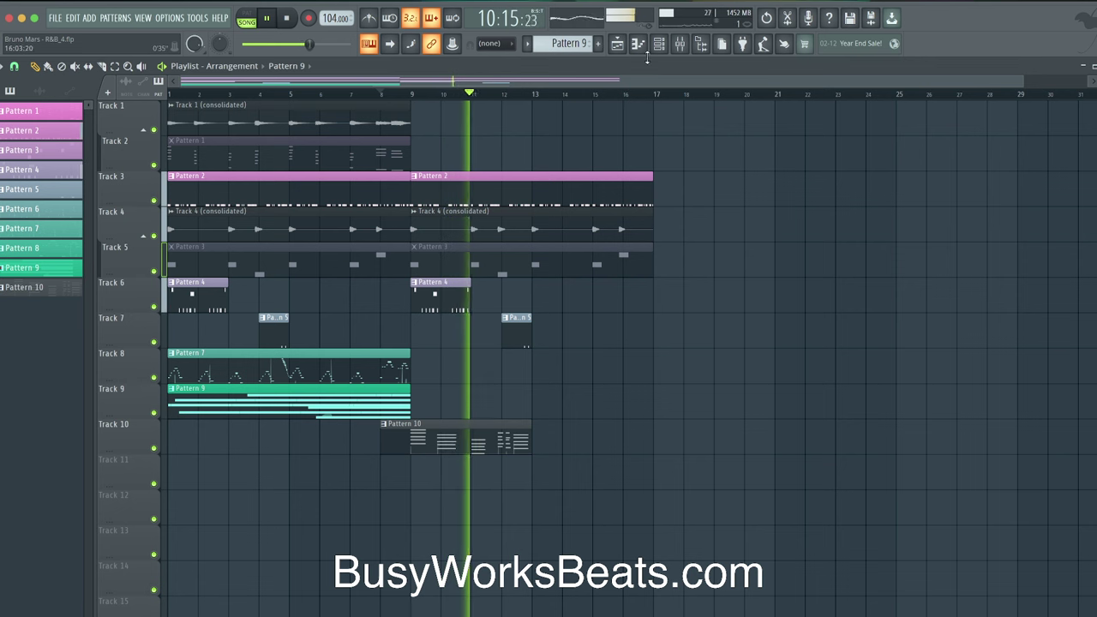
Open Pattern 10 in the piano roll and transpose the whole chord at bar 4 up six semitones, so its lowest note is C#4.
double_click(453, 433)
key("space")
scroll(232, 404, "left", 1)
left_click_drag(211, 449, 213, 265)
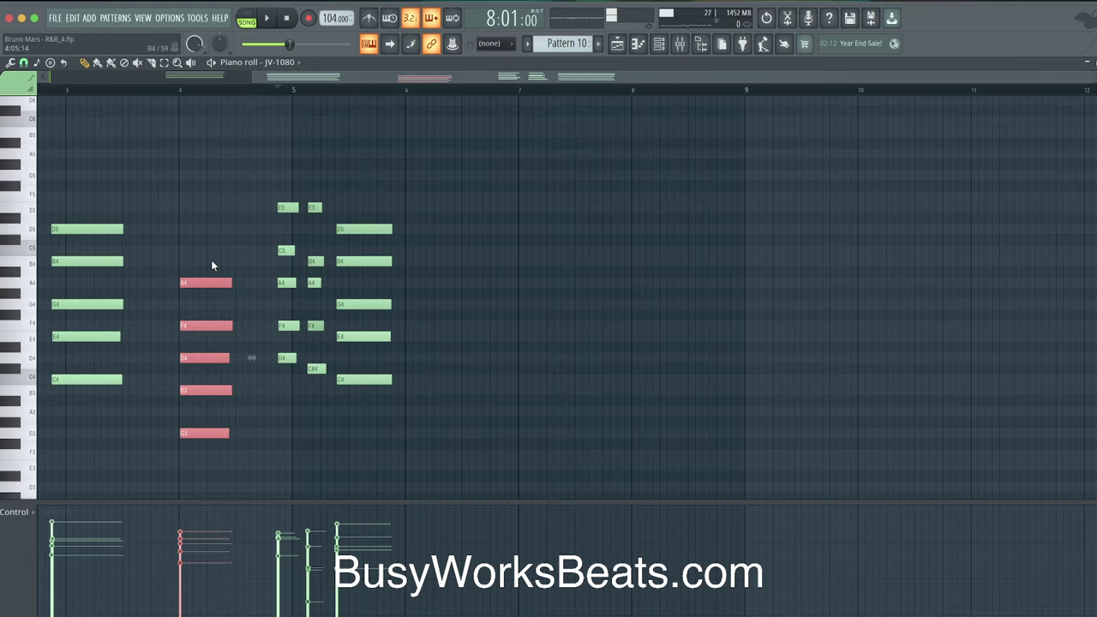
scroll(256, 263, "left", 3)
scroll(255, 263, "left", 5)
scroll(286, 275, "up", 3)
scroll(311, 252, "down", 6)
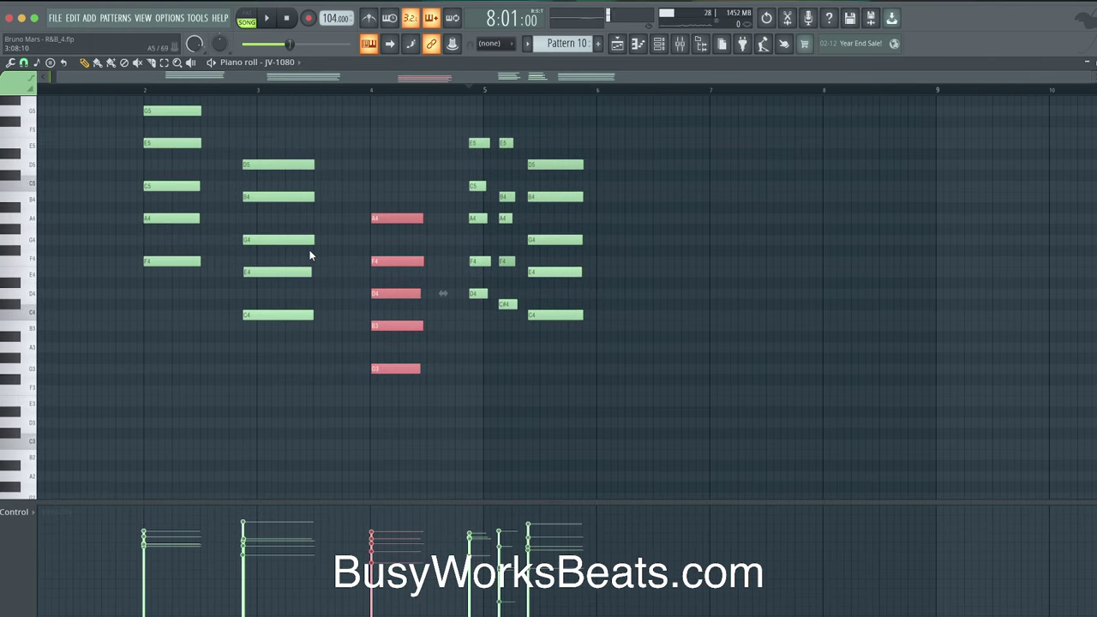
key("shift+Up")
key("shift+Up")
key("shift+Up")
key("shift+Up")
In the bar 4 chord, raise G#4 to A4 and D#5 to E5, auditioning the result from just before bar 4.
key("space")
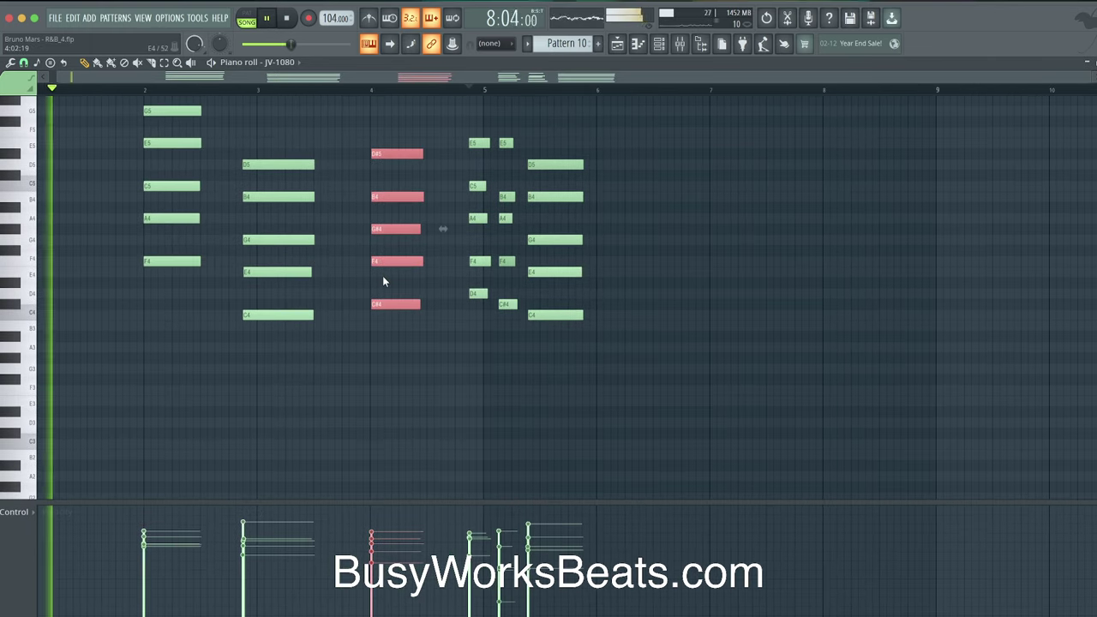
scroll(383, 275, "up", 3)
left_click(387, 293)
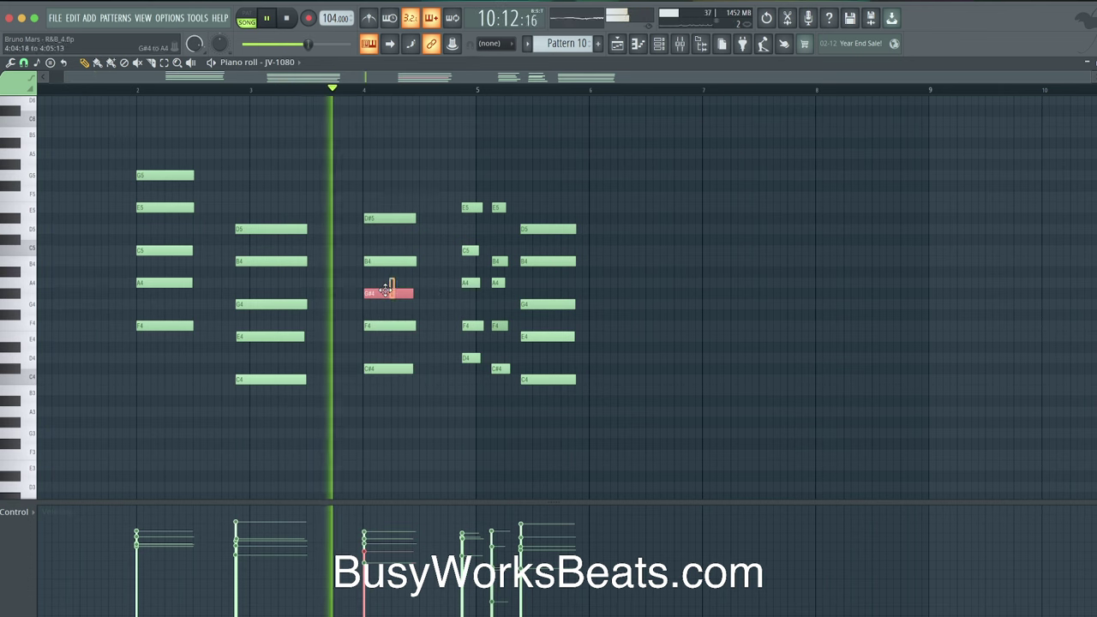
left_click(390, 218, "ctrl")
left_click_drag(391, 218, 391, 207)
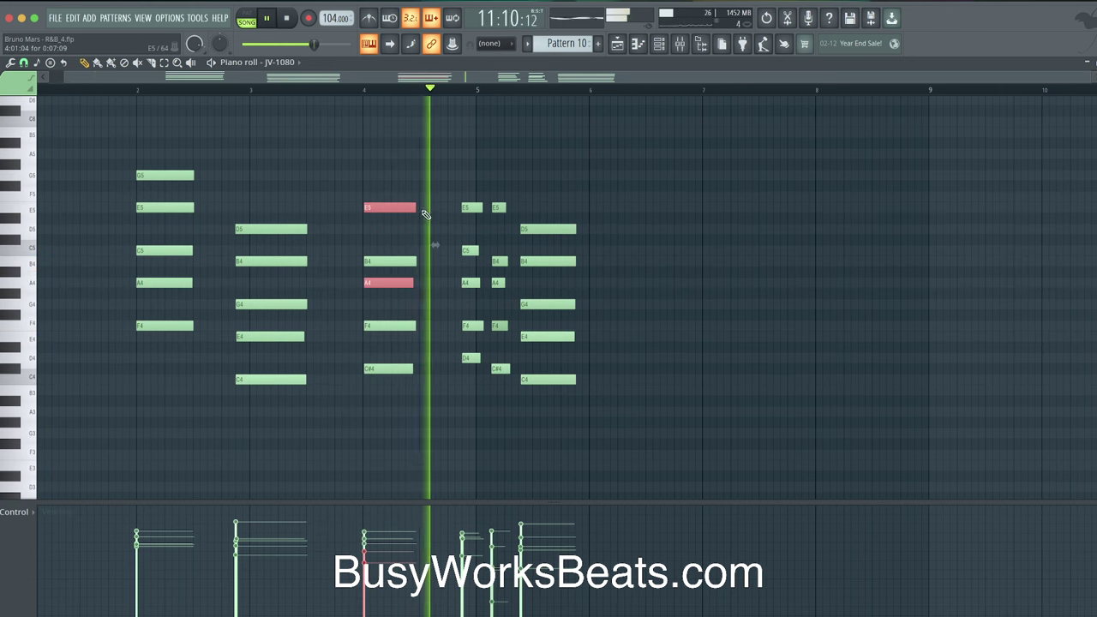
left_click(358, 89)
left_click(431, 142)
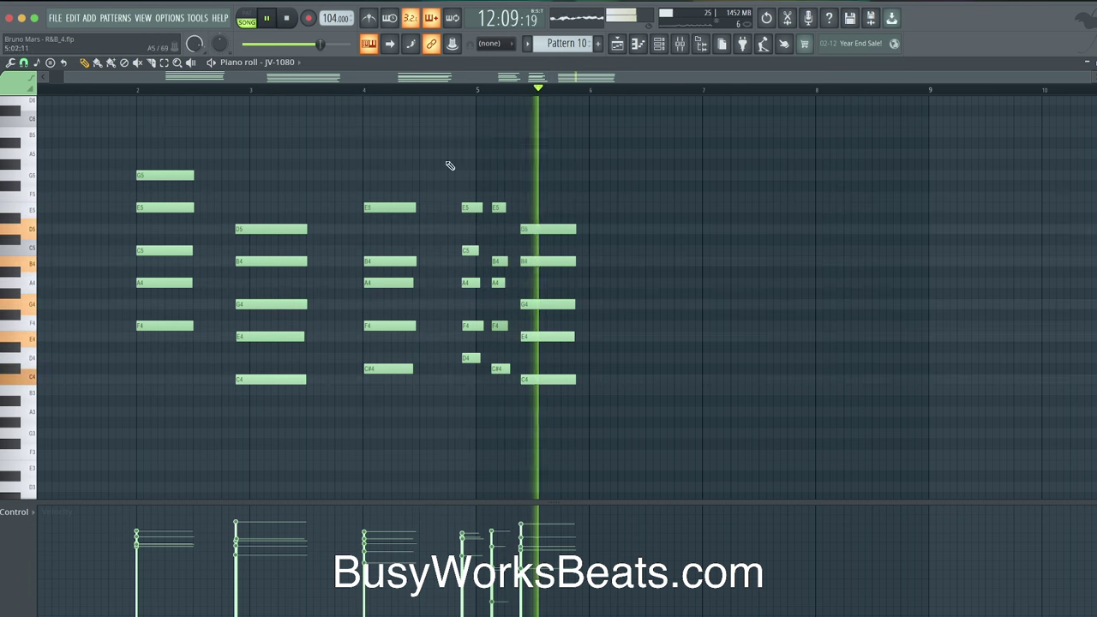
Examine the chords of the progression one after another from bar 2 to the last, and play back from just before bar 4.
key("space")
left_click_drag(194, 167, 167, 375)
left_click_drag(240, 157, 261, 405)
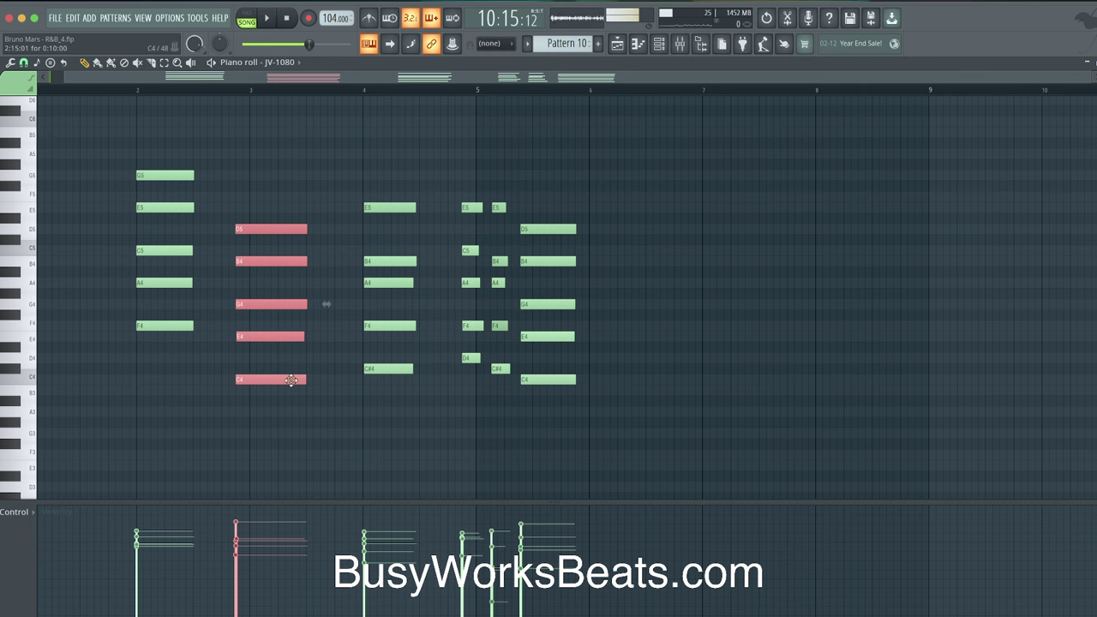
left_click_drag(356, 390, 383, 214)
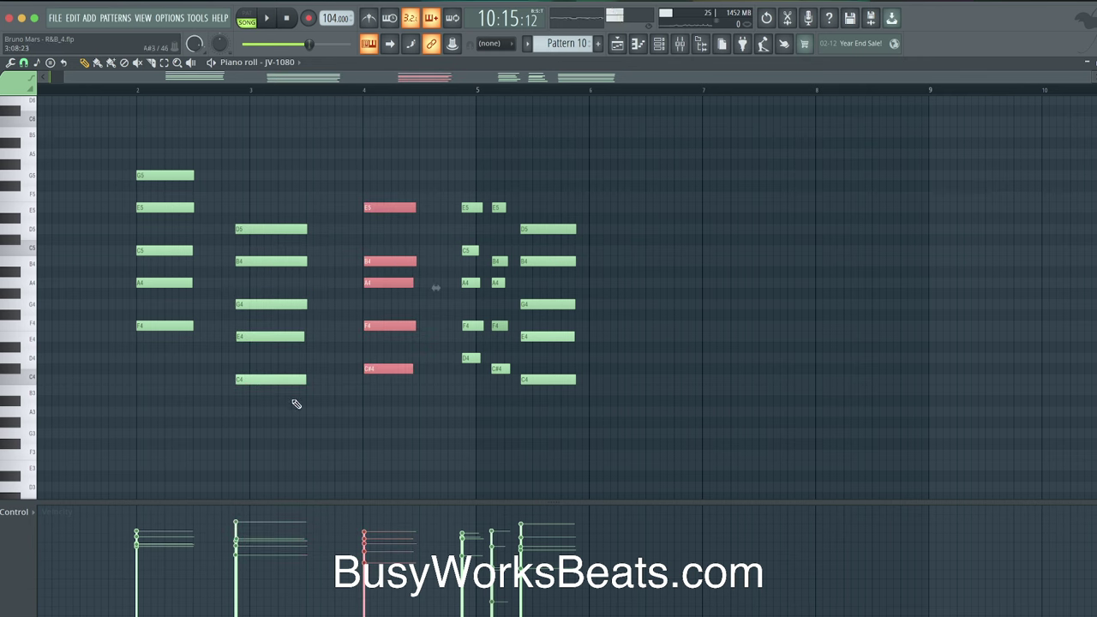
left_click(300, 382)
left_click_drag(351, 377, 389, 161)
left_click(465, 376)
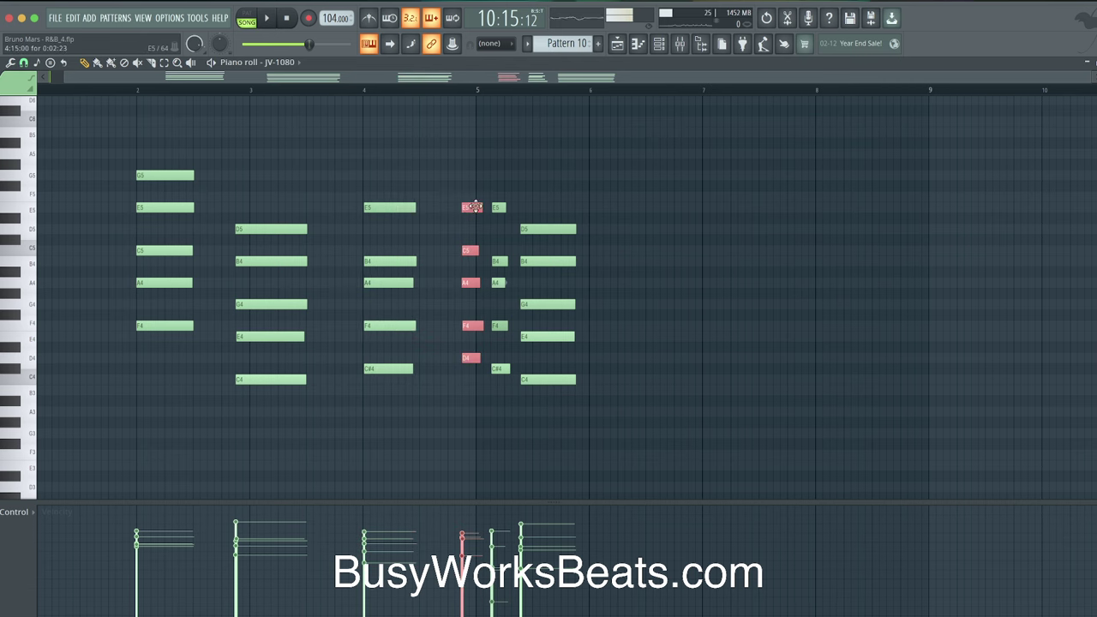
left_click_drag(533, 426, 534, 278)
key("space")
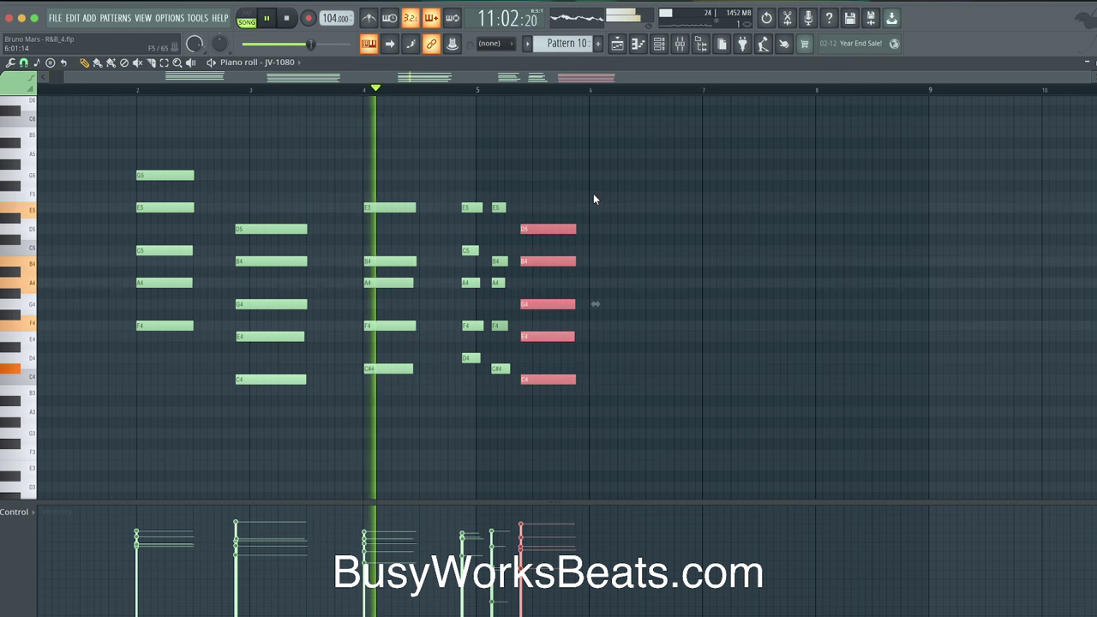
Try lowering the last chord's B4 and E4 by one semitone to A#4 and D#4, and audition it against the original.
key("space")
left_click(553, 337)
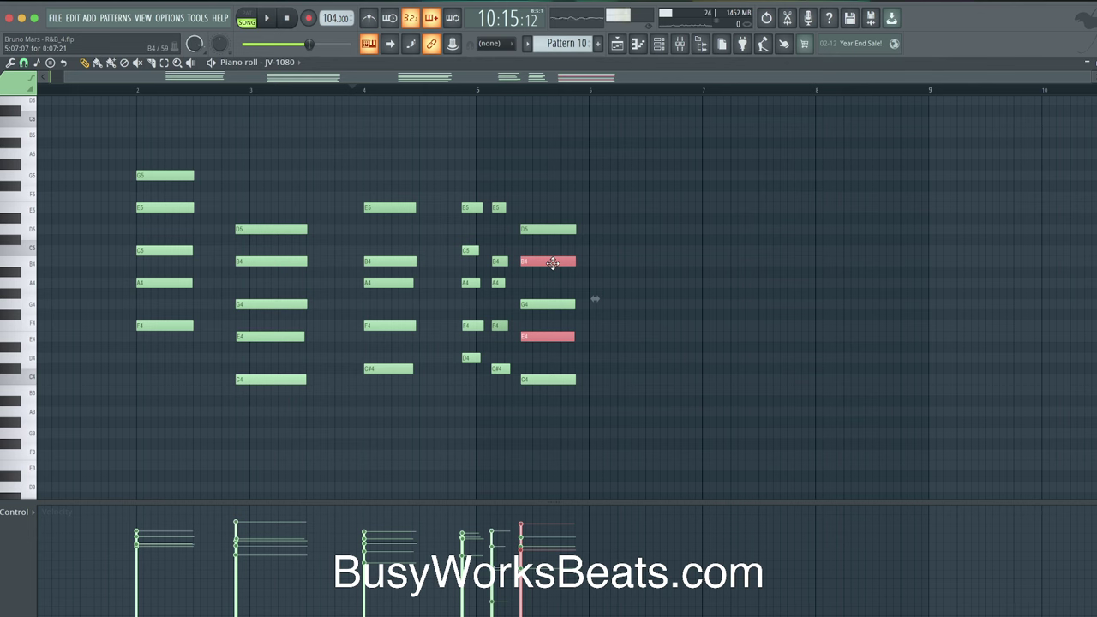
key("shift+Down")
key("space")
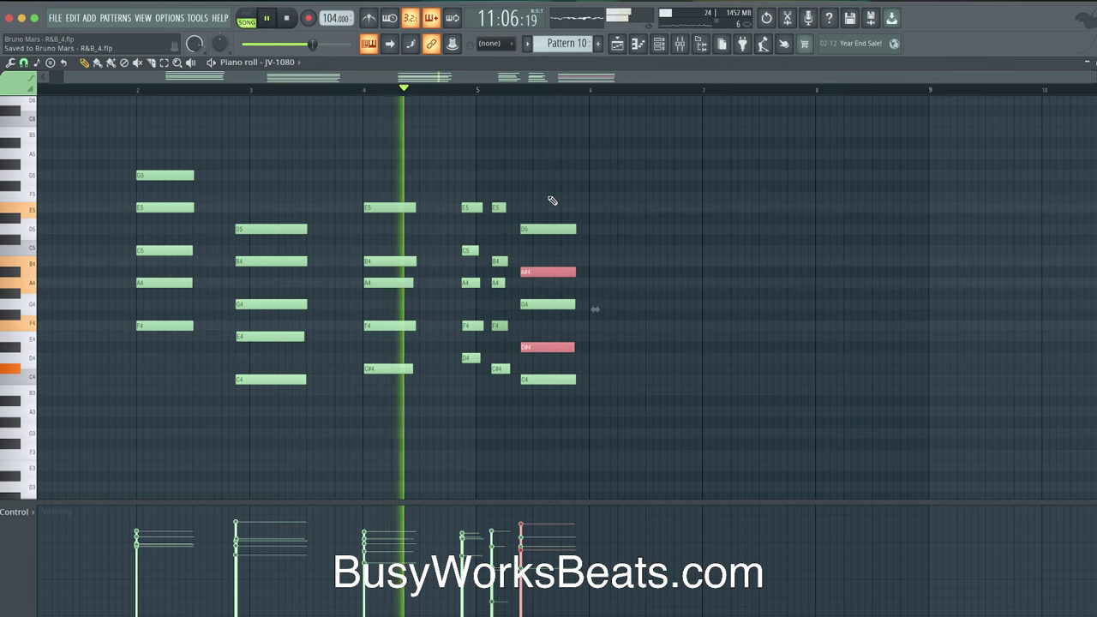
key("ctrl+d")
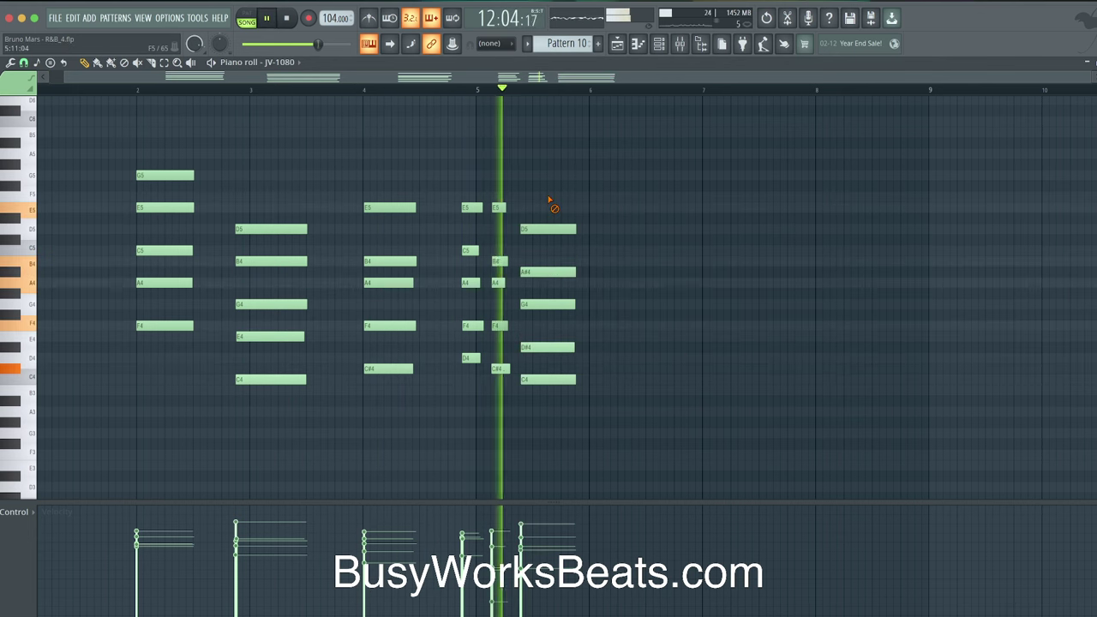
key("space")
key("ctrl+z")
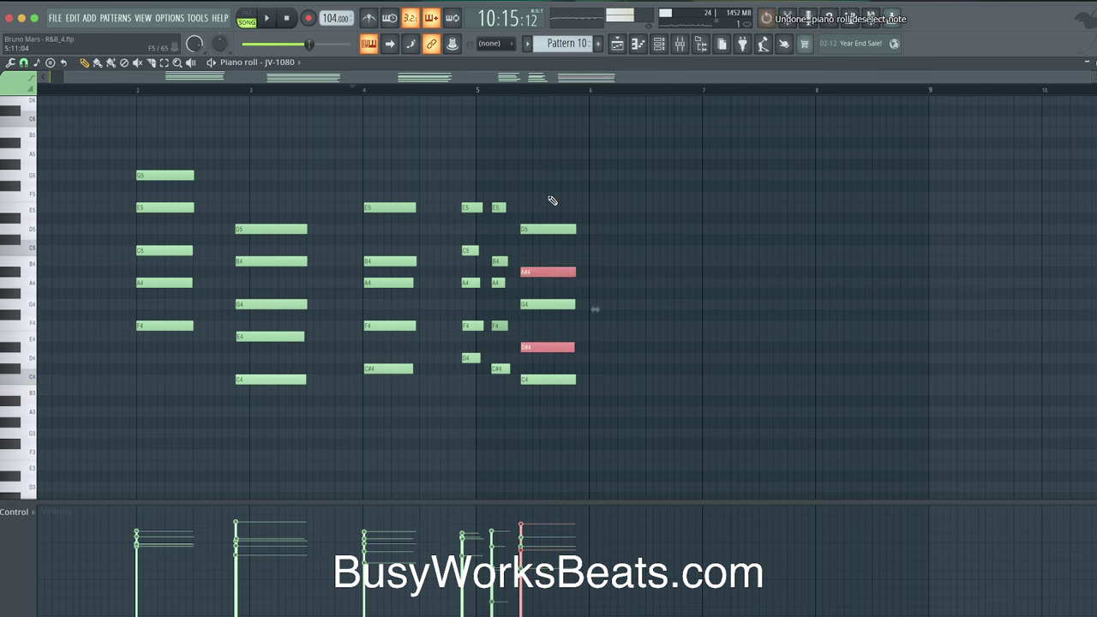
key("ctrl+z")
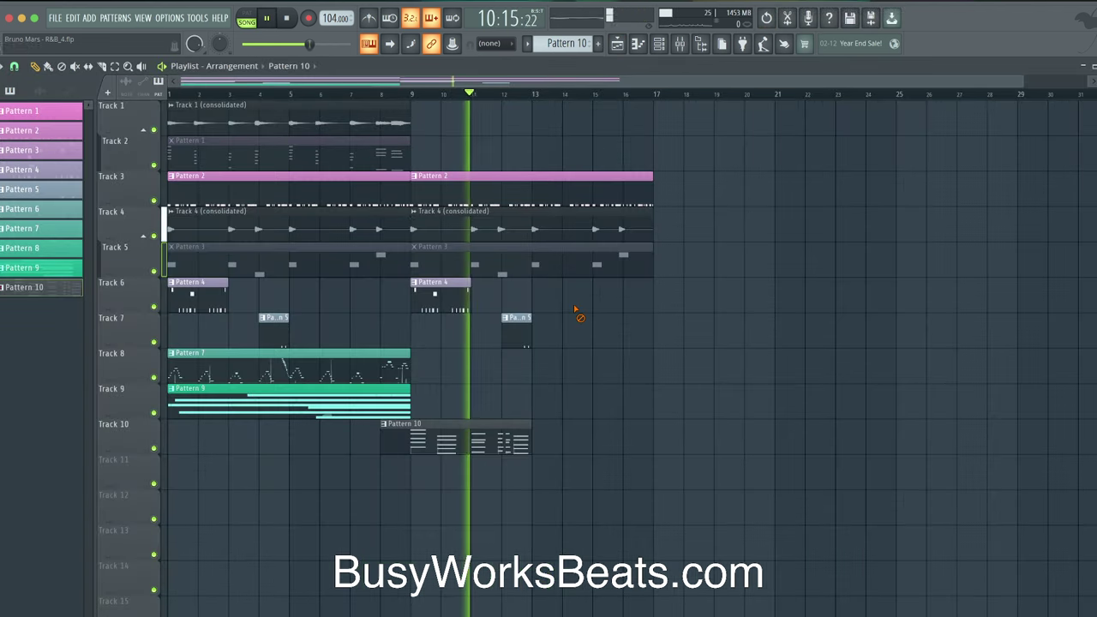
Duplicate the Pattern 10 clip on Track 10 and trim the copy so it spans from bar 13 to bar 17.
left_click_drag(461, 438, 582, 439)
left_click_drag(573, 476, 573, 475)
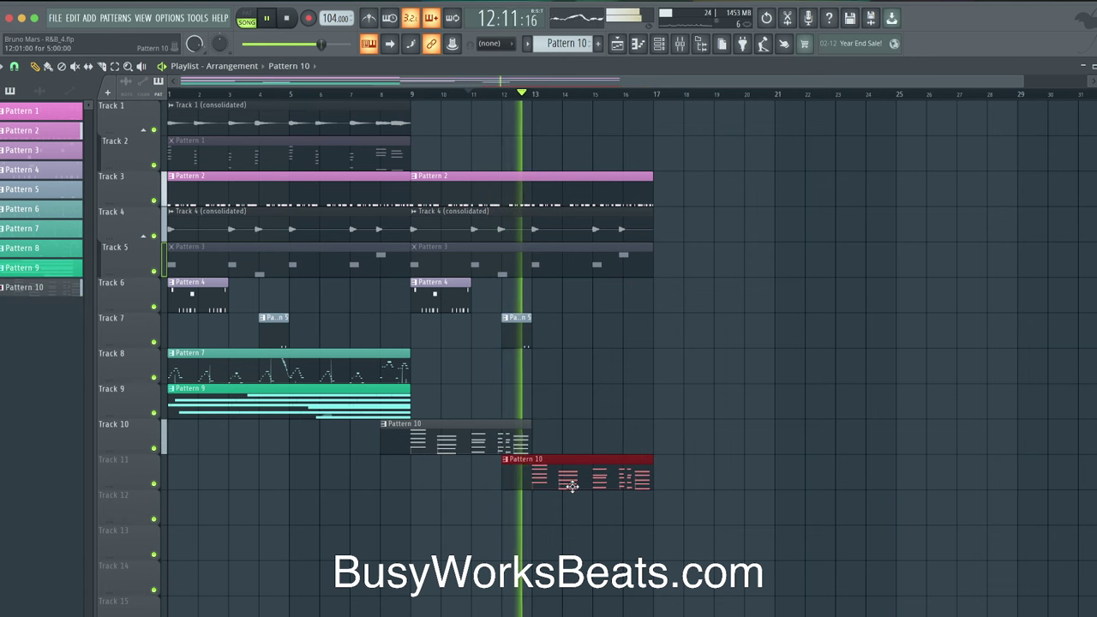
left_click_drag(503, 463, 564, 456)
key("space")
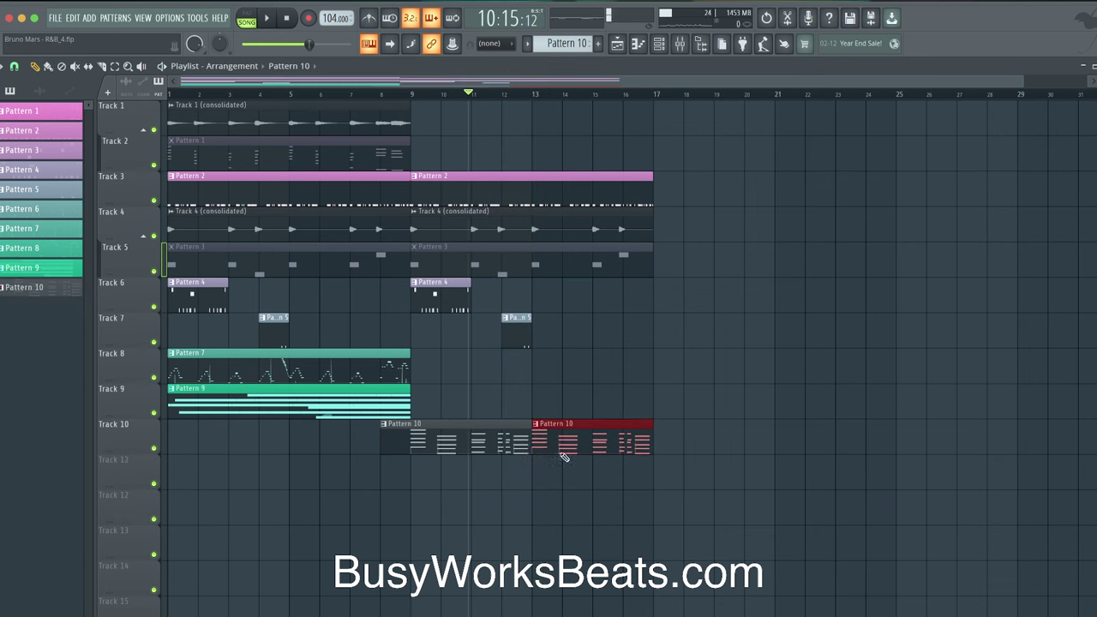
Audition Track 1 soloed from bar 2, restore the other tracks and listen to the full mix from there.
right_click(155, 130)
left_click(195, 93)
key("space")
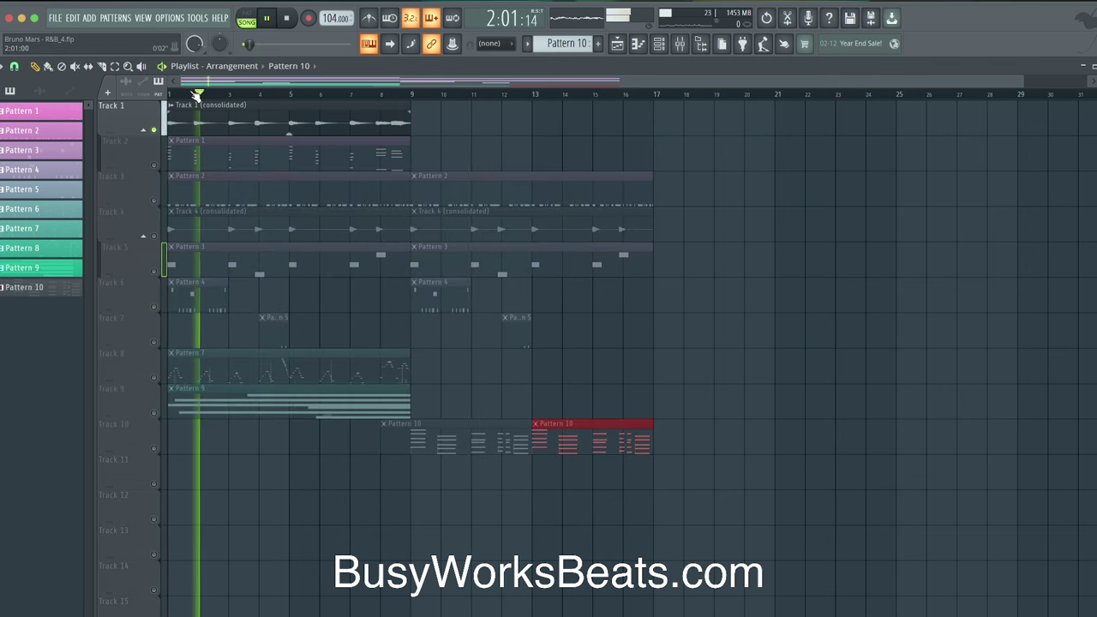
key("space")
left_click(154, 131)
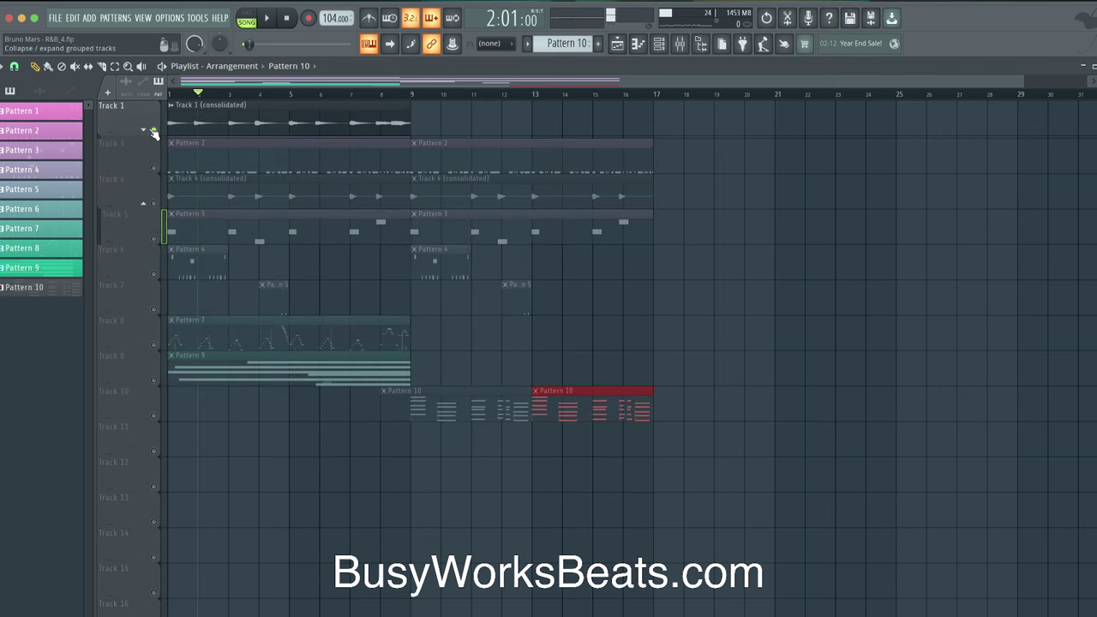
left_click(153, 133)
right_click(153, 133)
key("space")
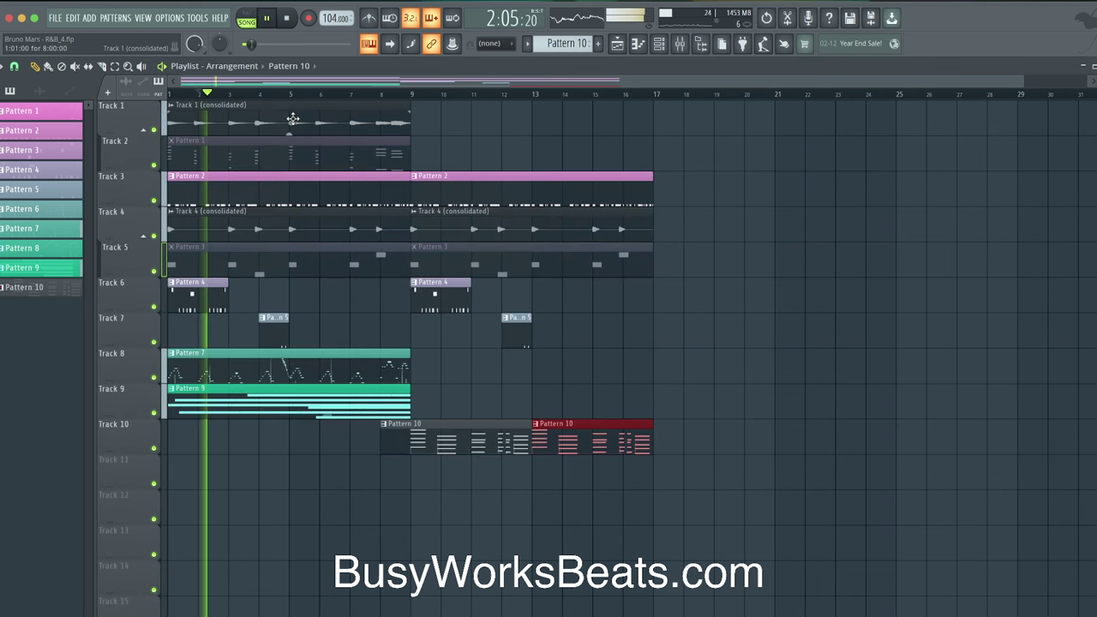
Play the arrangement from bar 9, briefly soloing Track 10 to hear its chords alone.
key("space")
left_click(414, 94)
key("space")
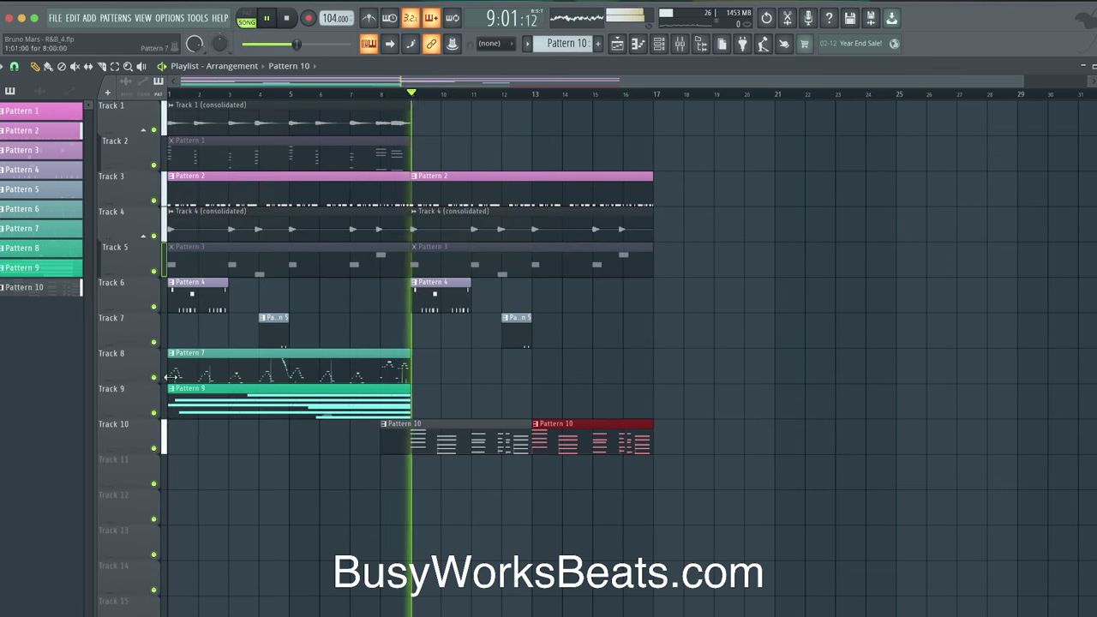
right_click(154, 449)
right_click(155, 448)
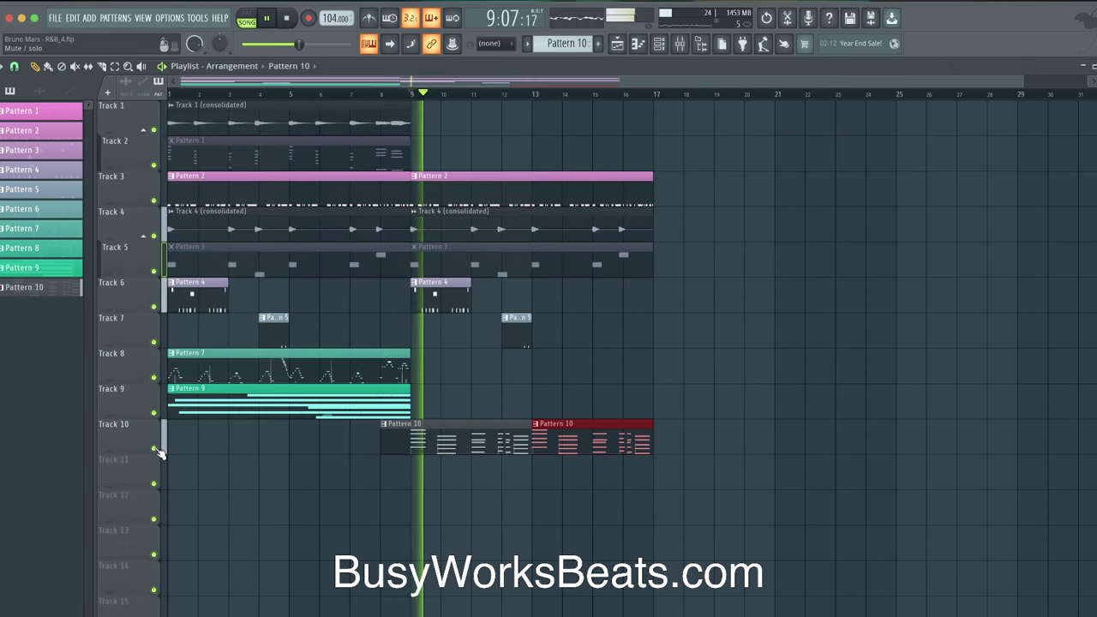
key("space")
Audition Track 1 alone from bar 2, restore all tracks, set the playback position to bar 9 and save the project.
right_click(154, 130)
key("space")
left_click(209, 91)
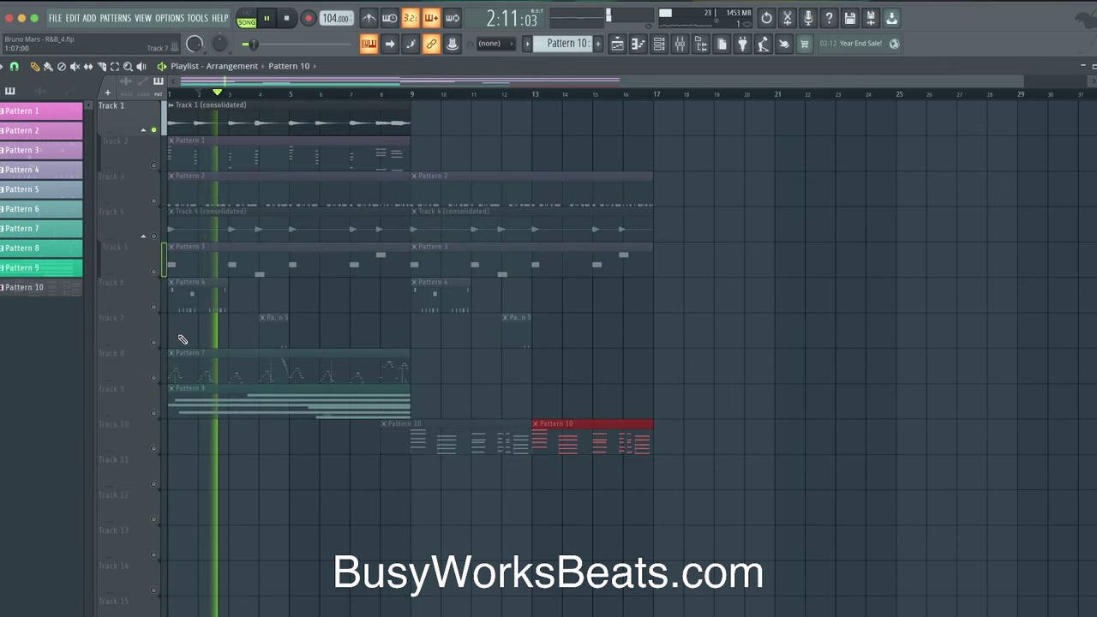
key("space")
right_click(154, 413)
right_click(154, 413)
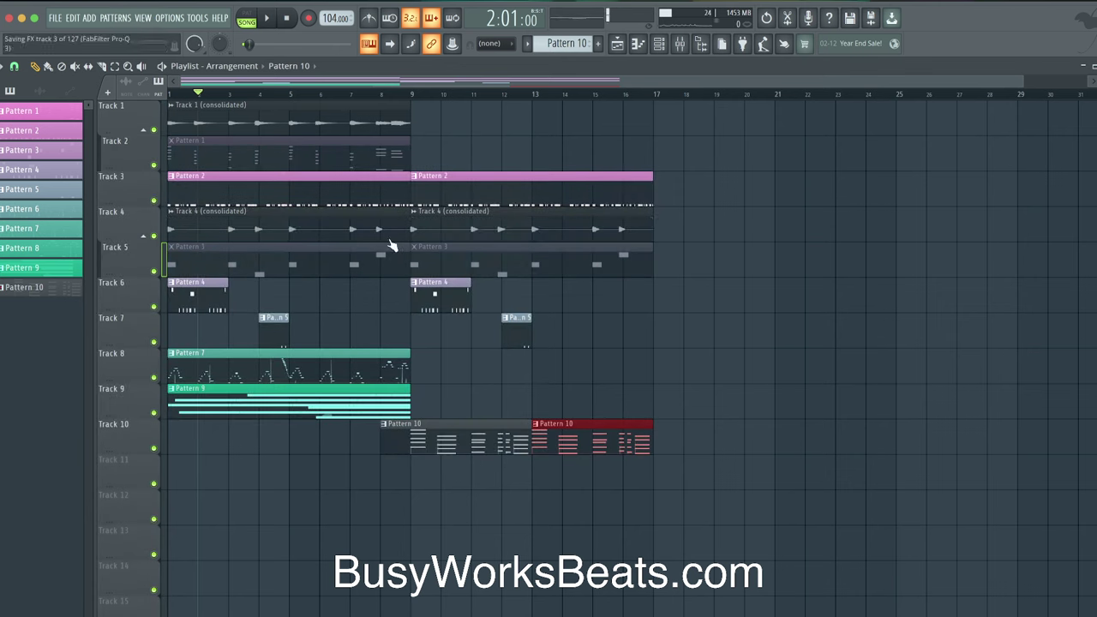
left_click(412, 92)
key("ctrl+s")
Add another JD-800 instrument to the channel rack and load its preset 1-1: Millennium.
left_click(660, 48)
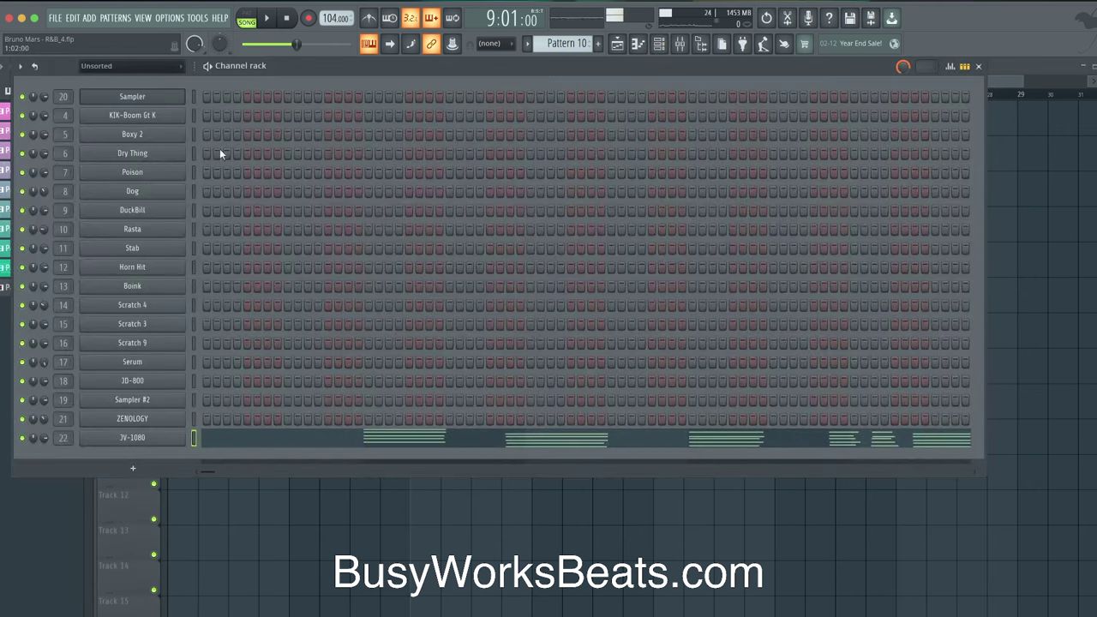
left_click(133, 468)
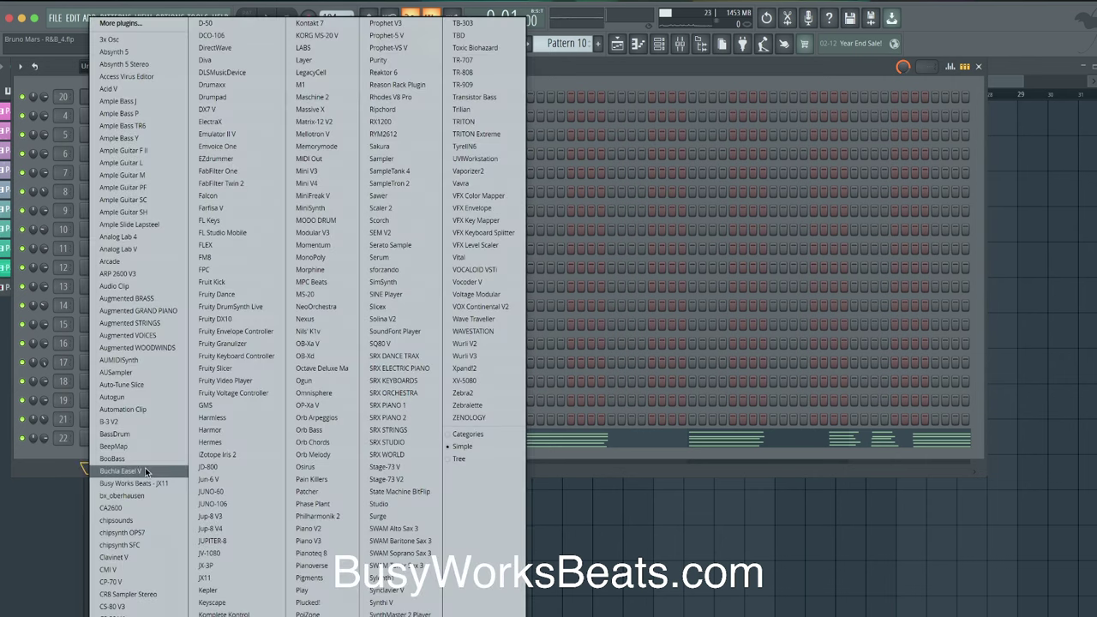
left_click(226, 469)
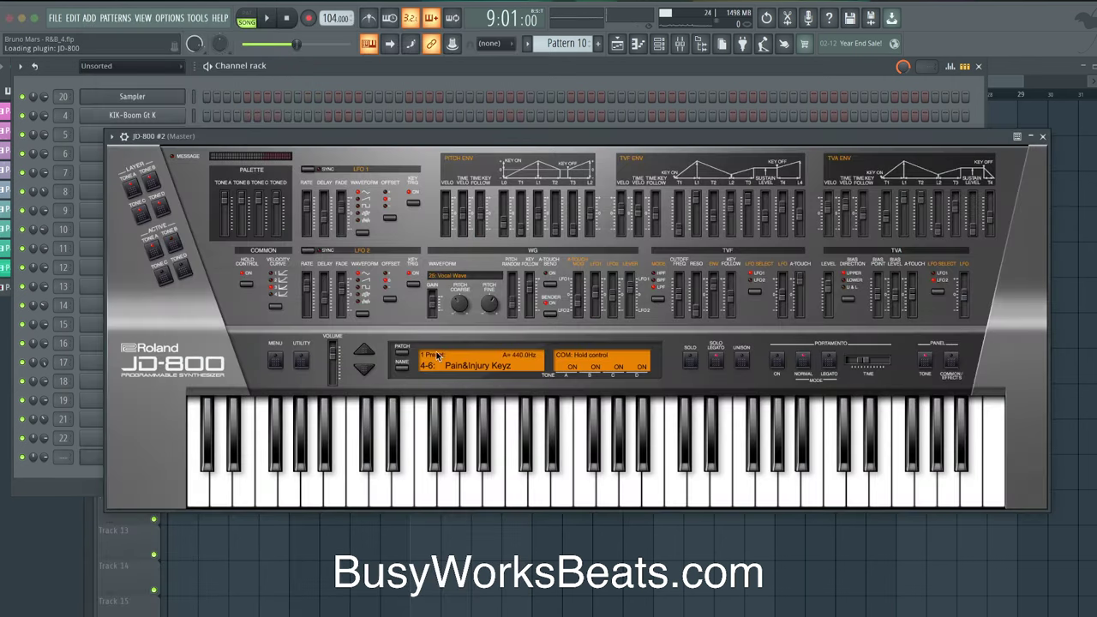
left_click(437, 356)
mouse_move(432, 378)
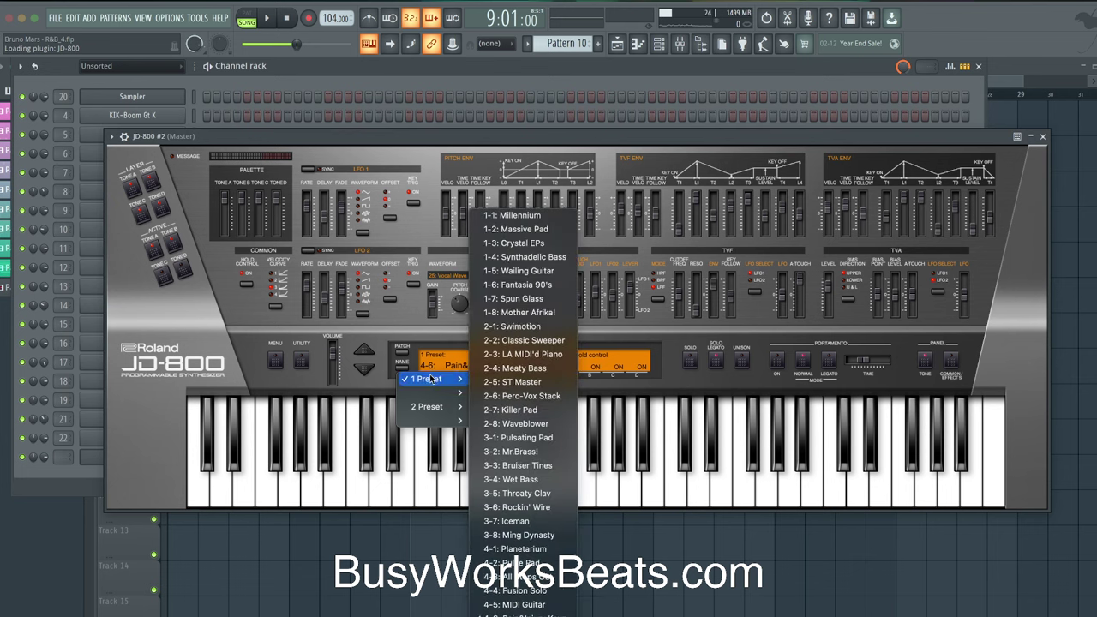
left_click(528, 222)
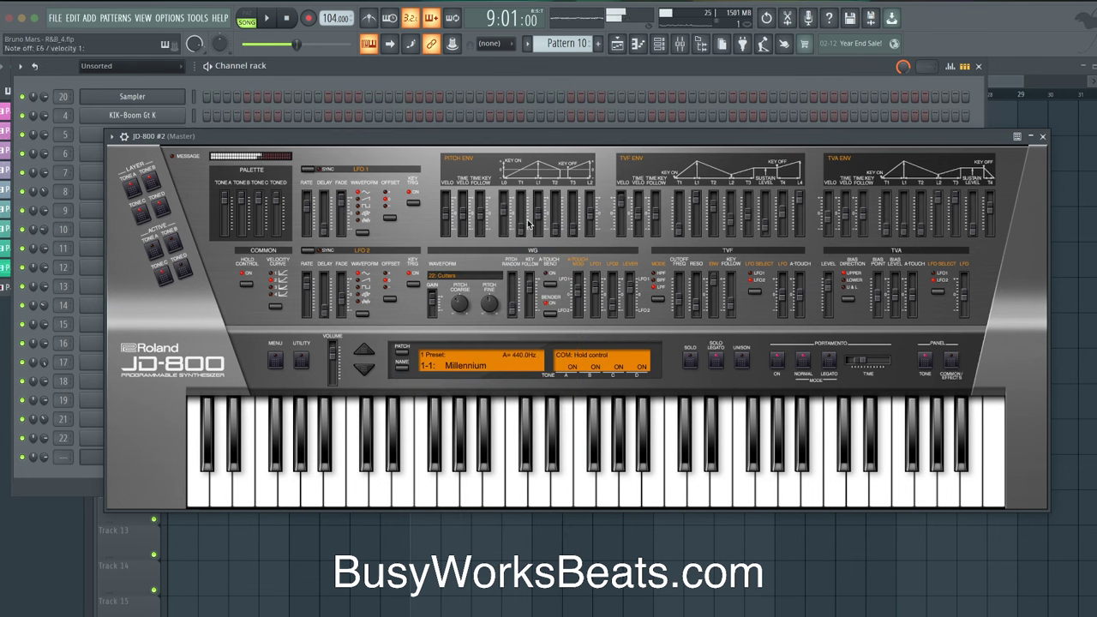
Browse the presets of the new JD-800, settle on 1-3: Crystal EPs and close the instrument.
left_click(364, 369)
left_click(364, 370)
left_click(364, 369)
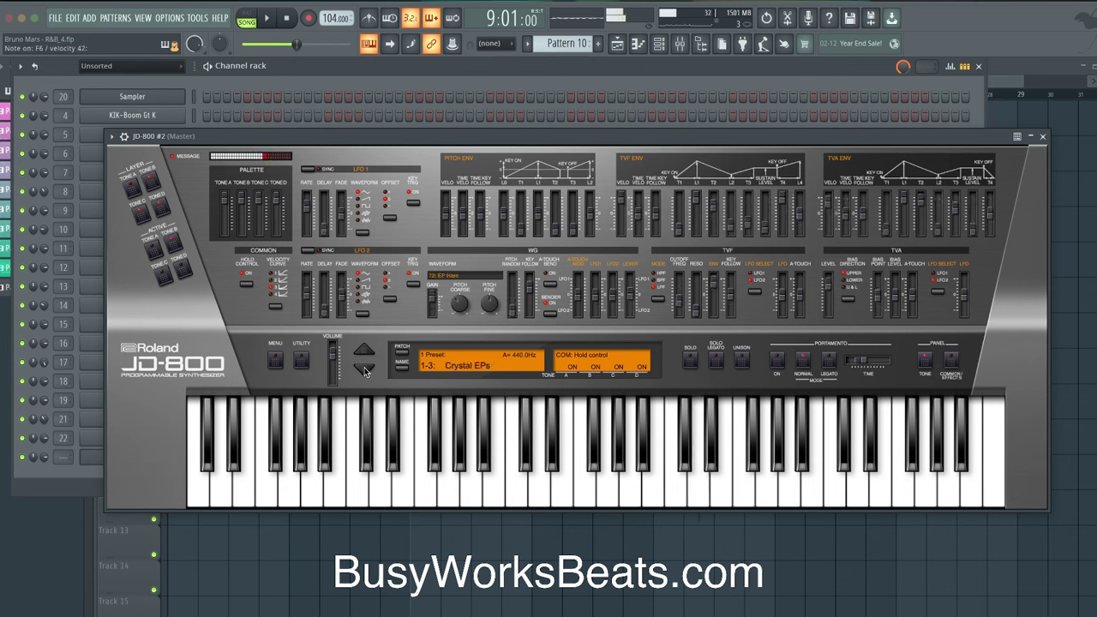
left_click(365, 351)
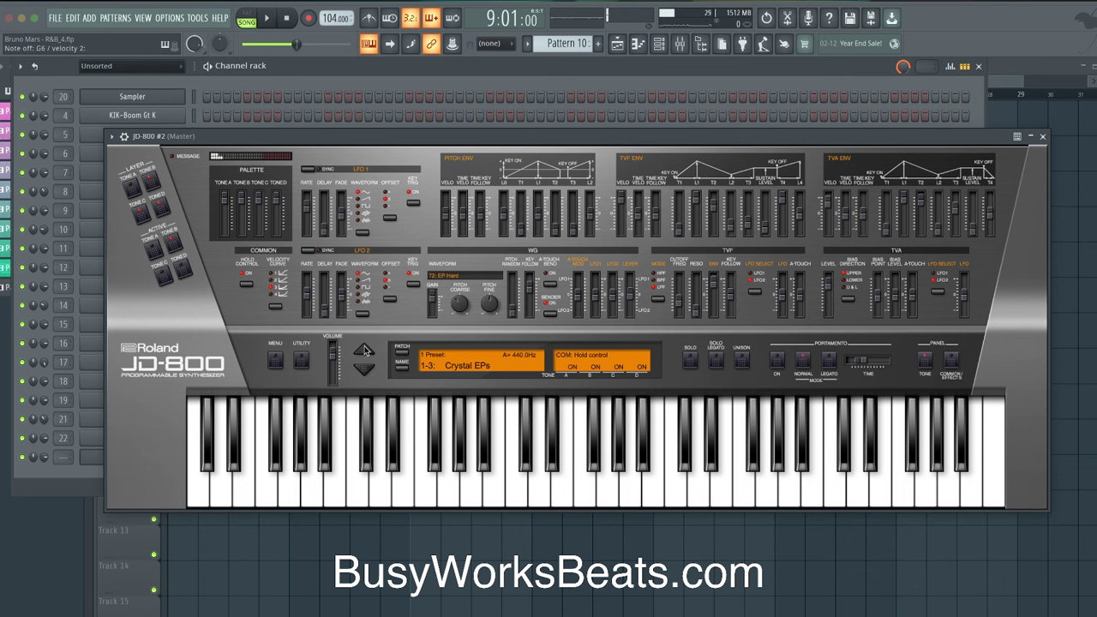
left_click(1043, 137)
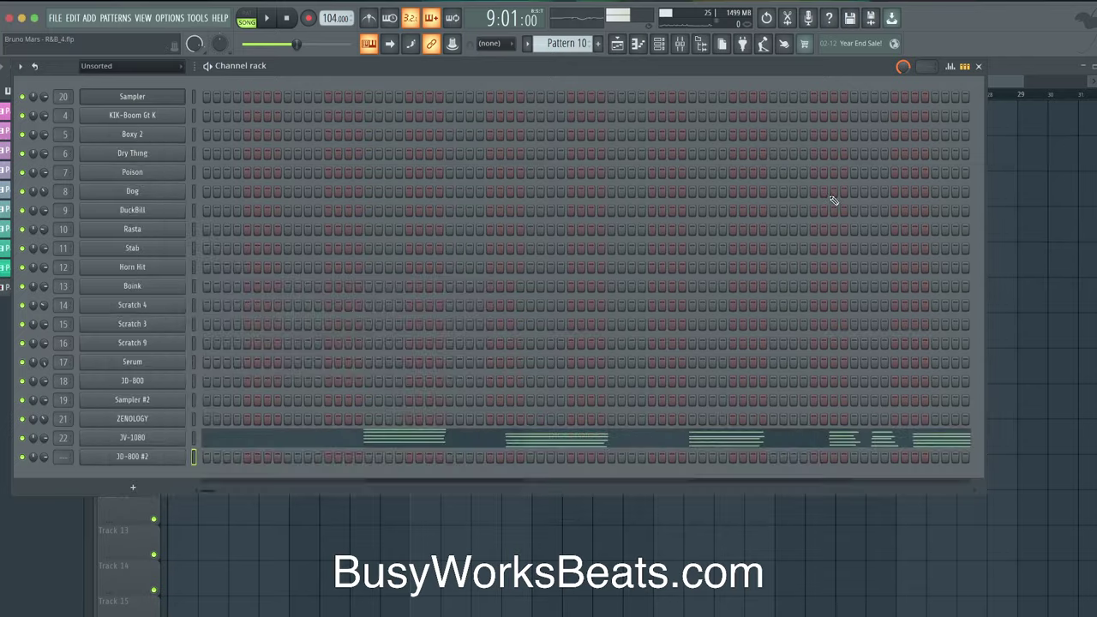
Move the Pattern 10 chord notes from the JV-1080 channel to JD-800 #2 and check them in the piano roll.
left_click_drag(195, 439, 195, 461)
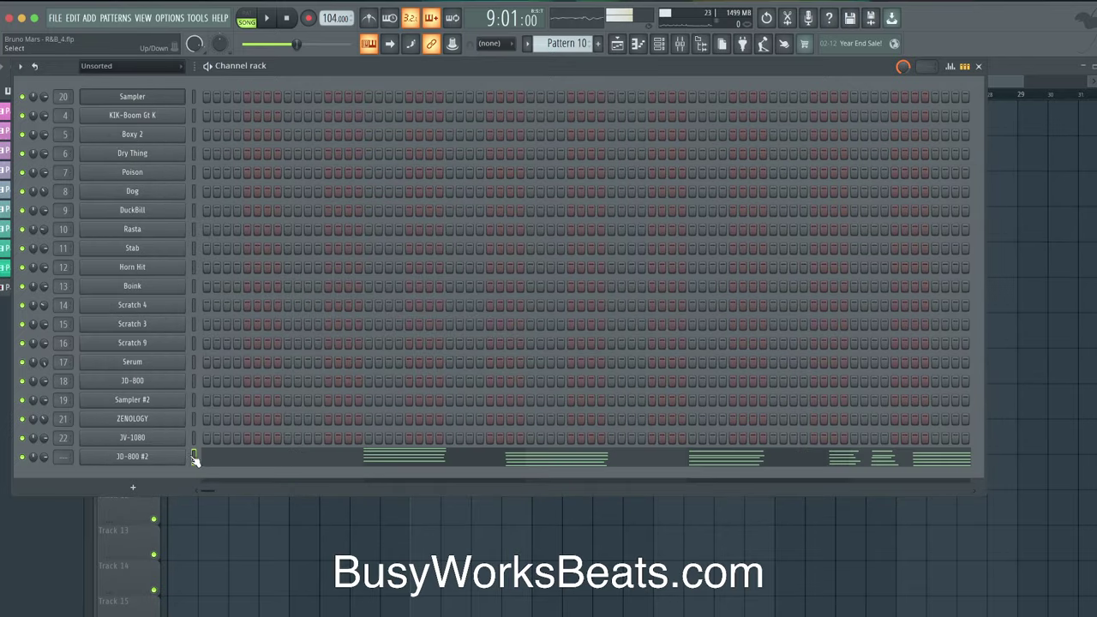
key("space")
left_click(337, 462)
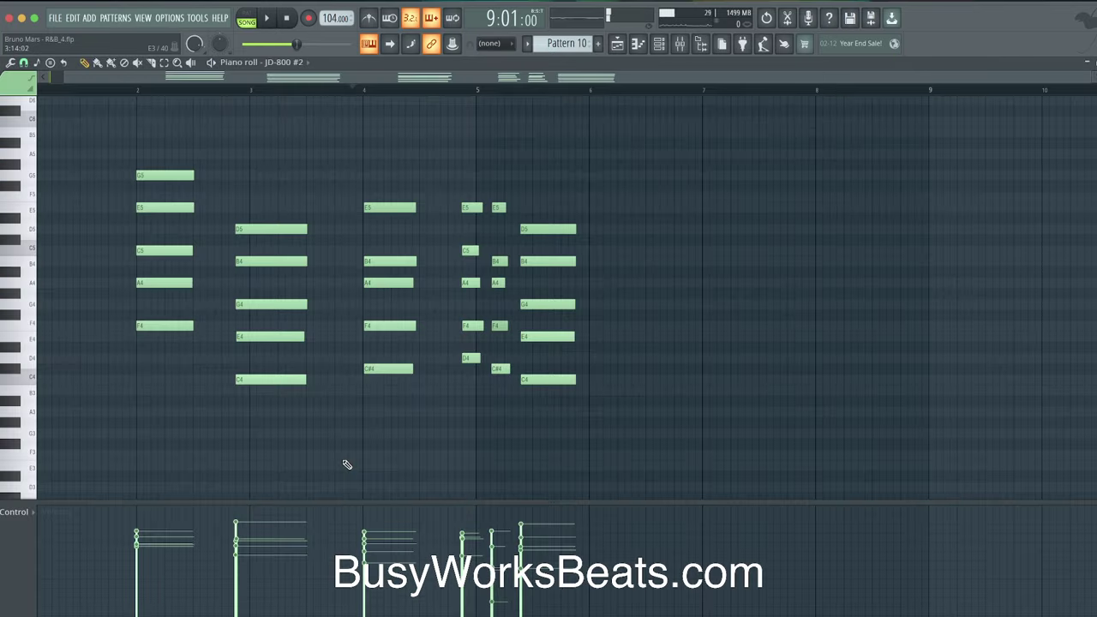
left_click(617, 44)
key("space")
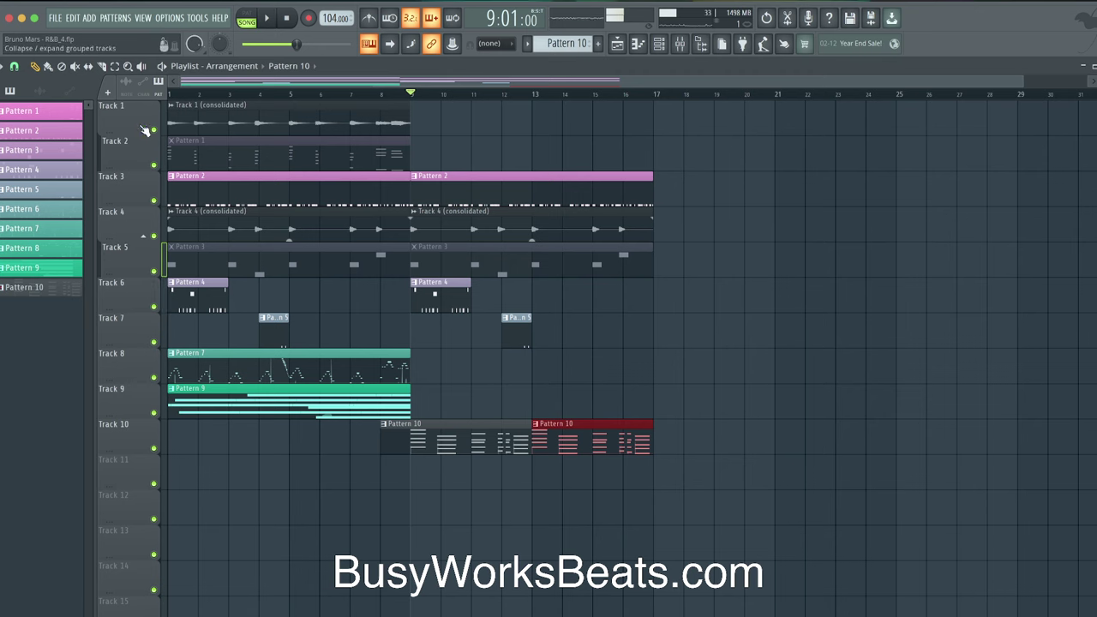
Audition Track 1 alone from bar 2 and compare it with Track 10 soloed from bar 9.
left_click(154, 130, "ctrl")
left_click(205, 86)
key("space")
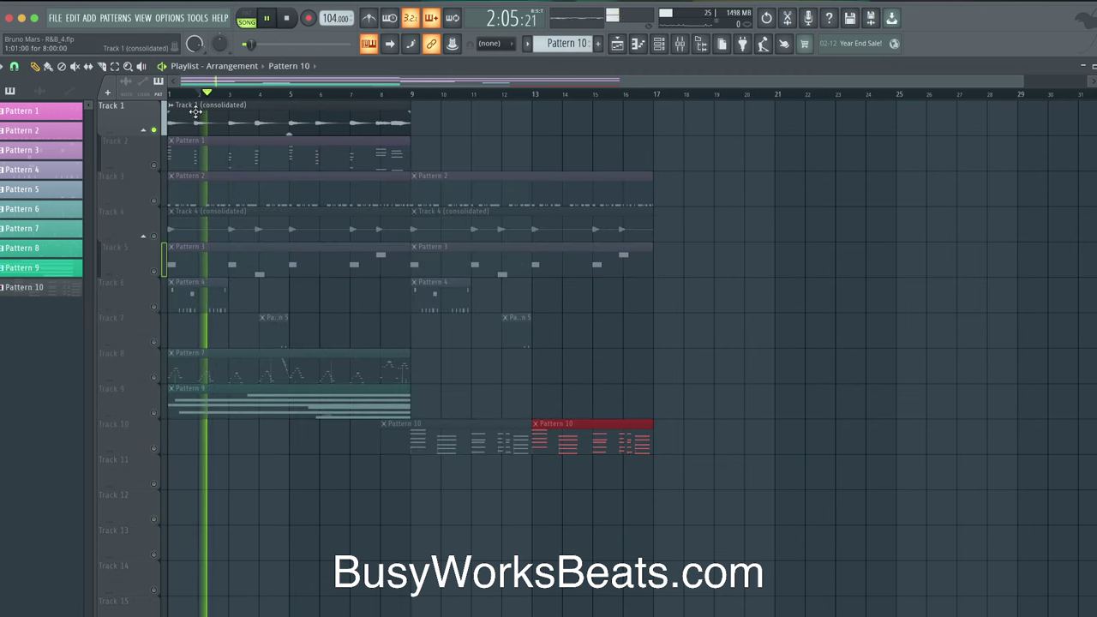
key("space")
left_click(155, 449, "ctrl")
key("space")
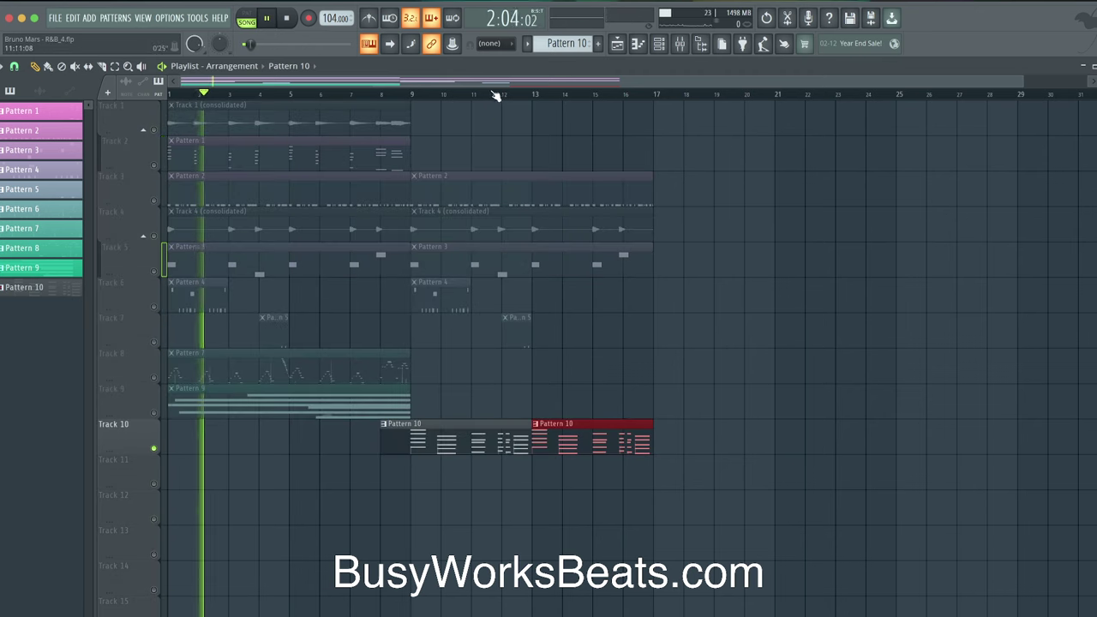
left_click(415, 92)
Change the JD-800 #2 preset to 1-6: Fantasia 90's while the chords play, and return to the playlist.
left_click(658, 45)
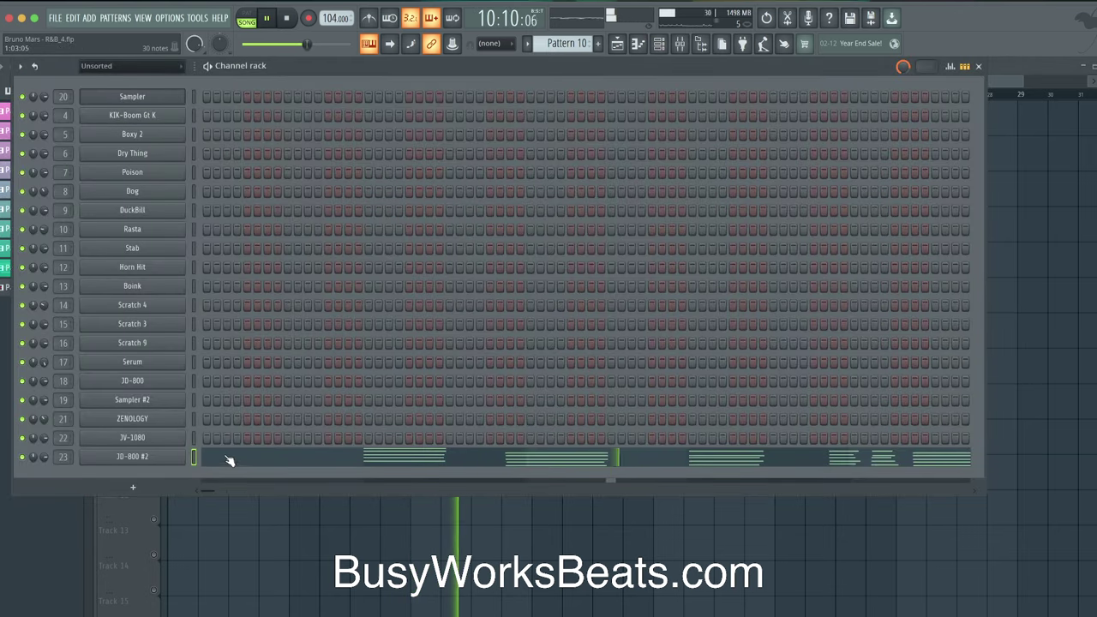
left_click(139, 458)
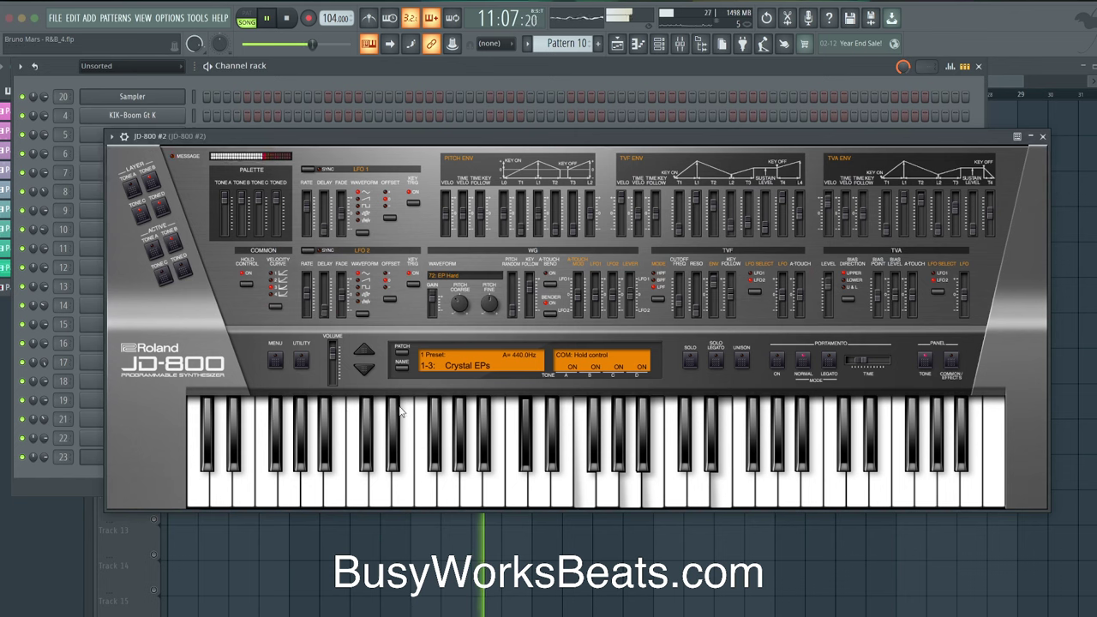
left_click(402, 368)
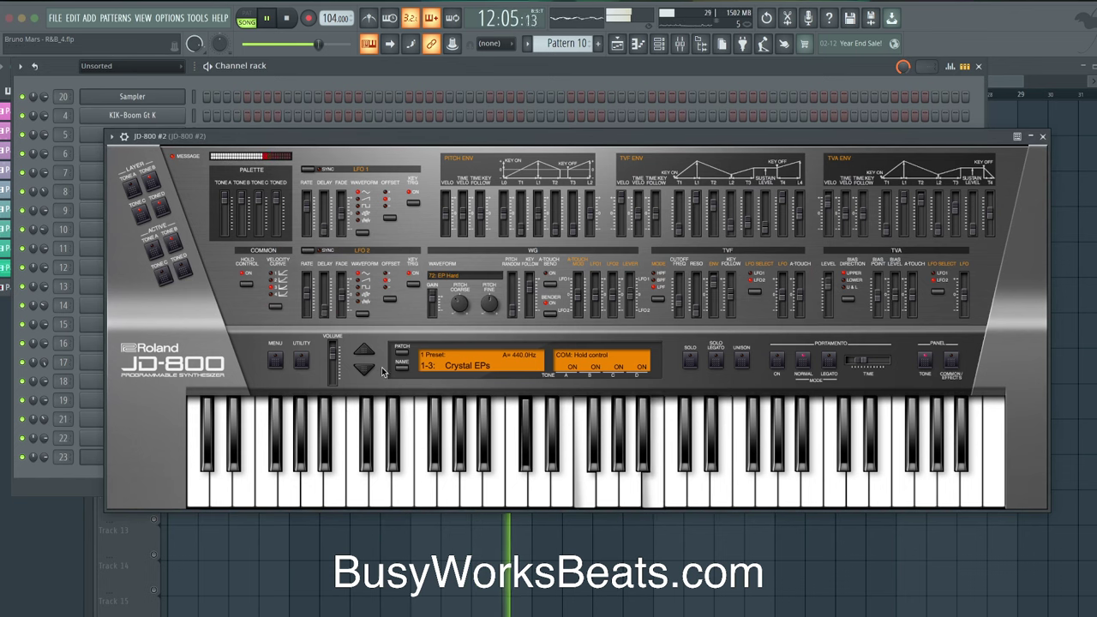
left_click(365, 368)
left_click(365, 369)
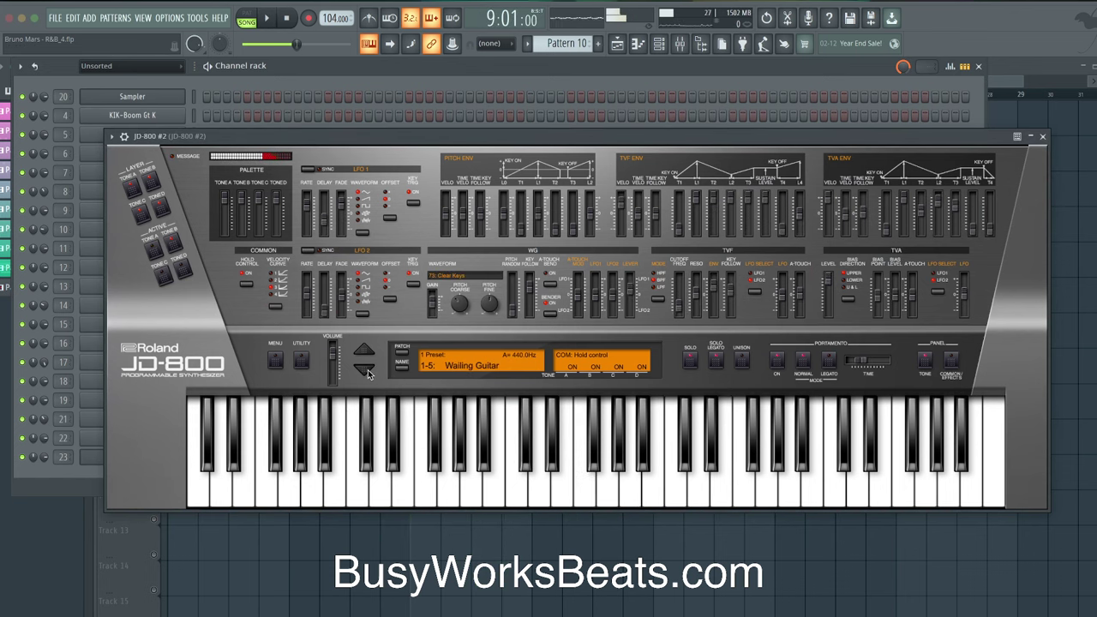
left_click(367, 370)
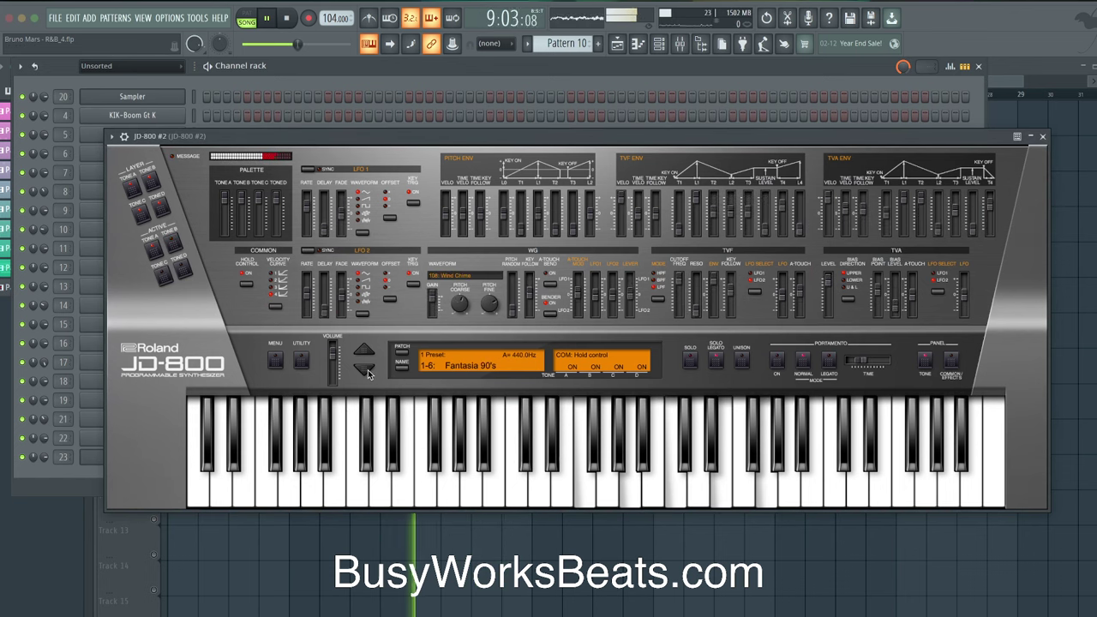
left_click(1043, 137)
left_click(978, 66)
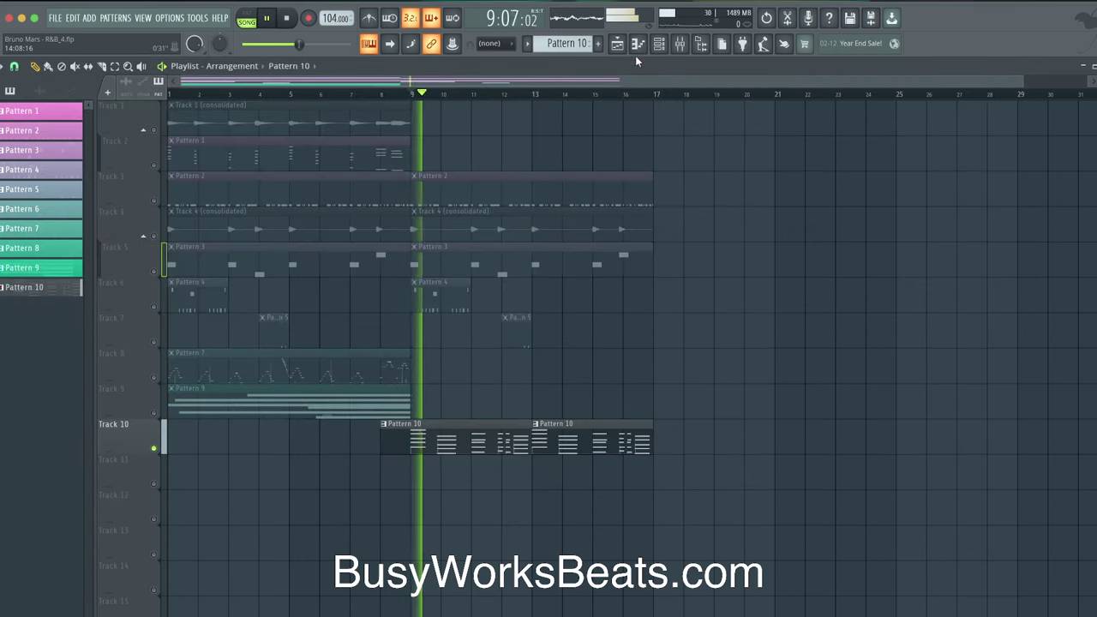
Set the JD-800 #2 channel volume to 62% and save the project as the new version Bruno Mars - R&B_5.flp.
key("F6")
key("space")
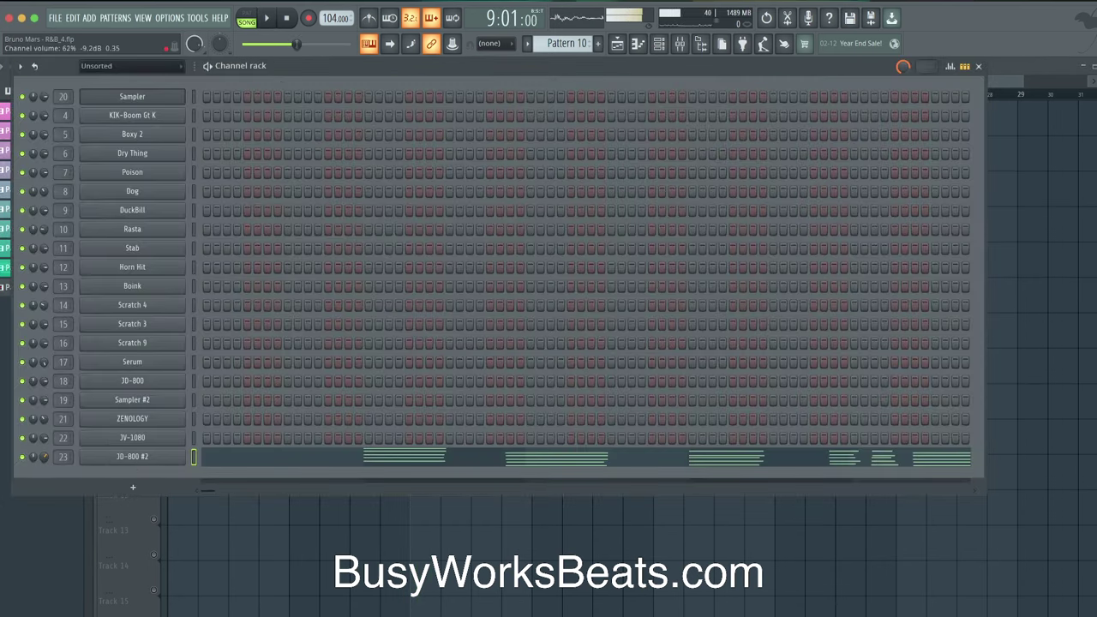
key("F6")
key("ctrl+s")
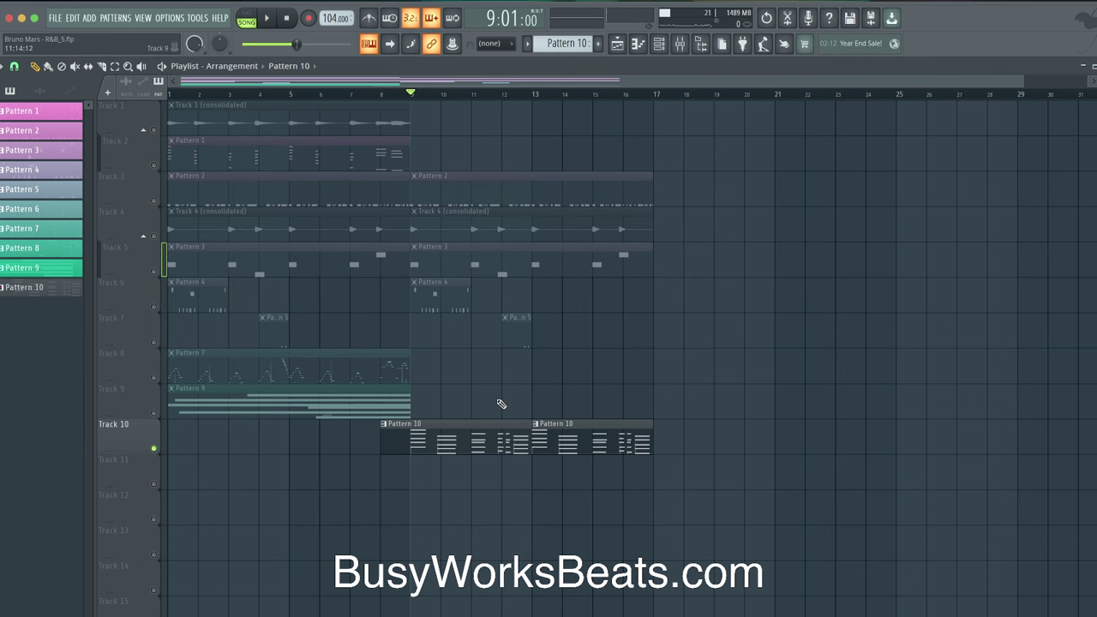
Set the JD-800 #2 channel volume to 60% while its chords play from bar 9, and save the project.
key("space")
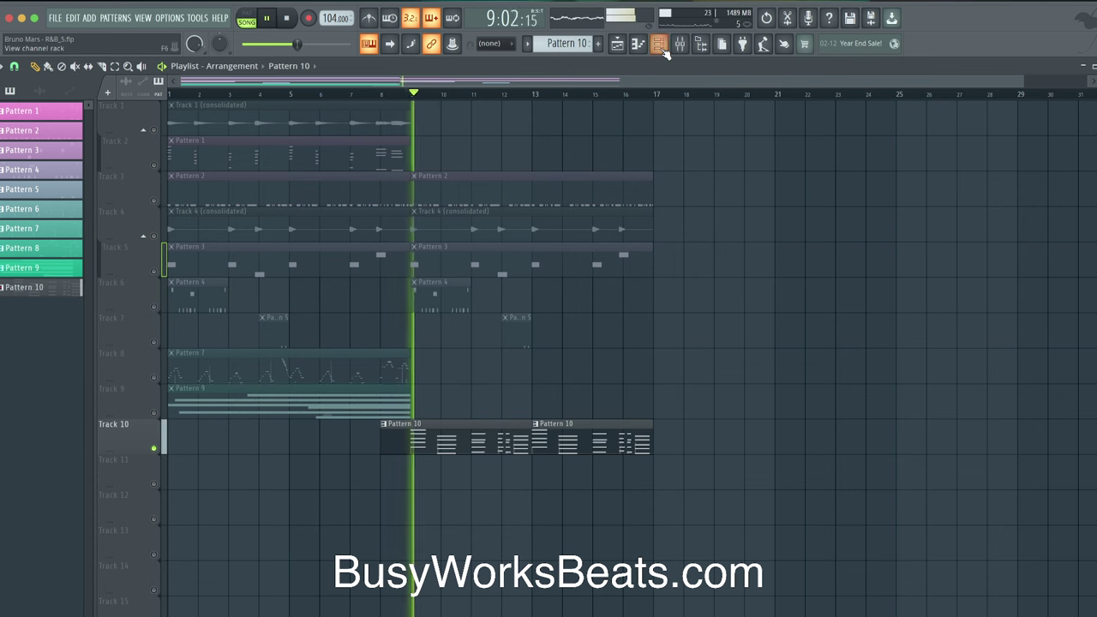
left_click(659, 43)
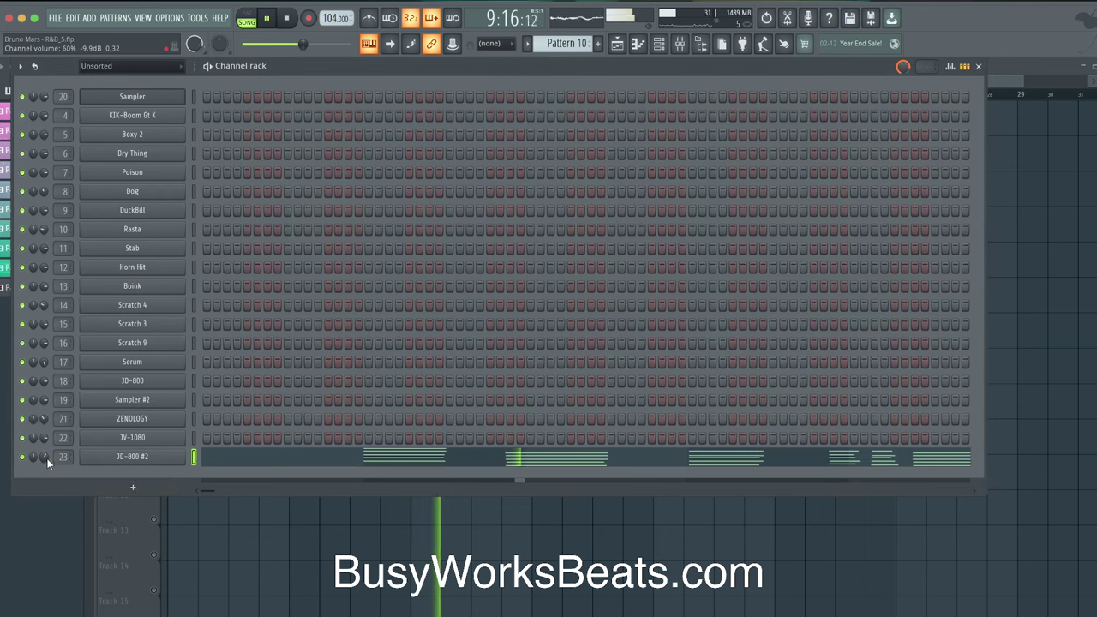
key("space")
key("F6")
key("ctrl+s")
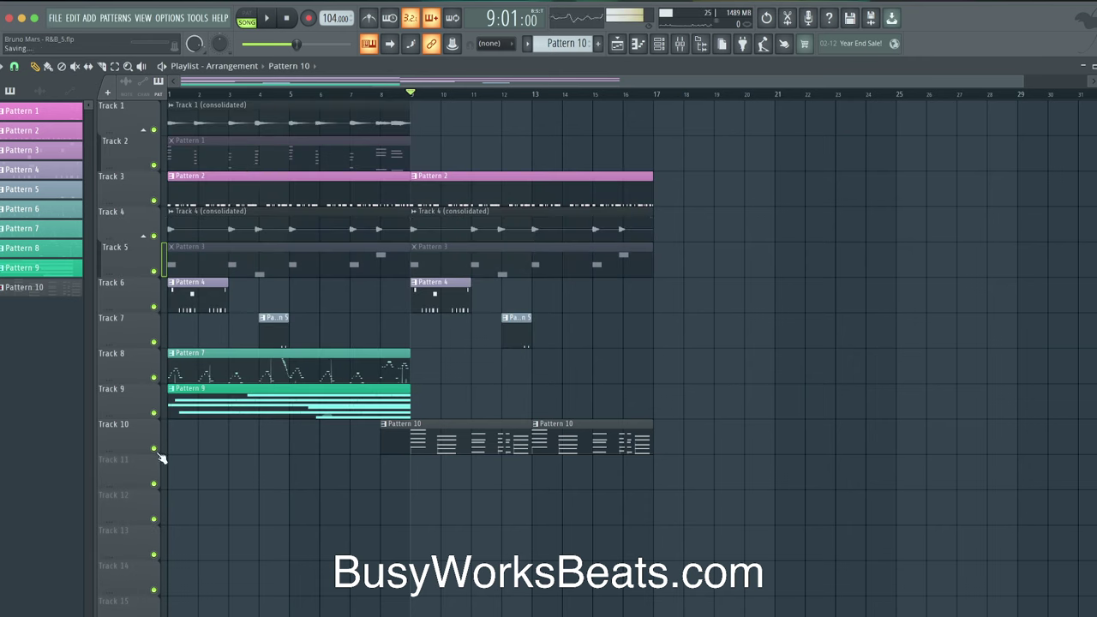
Play the arrangement from bar 1 with all tracks enabled, and look over the channels and the pattern list.
key("space")
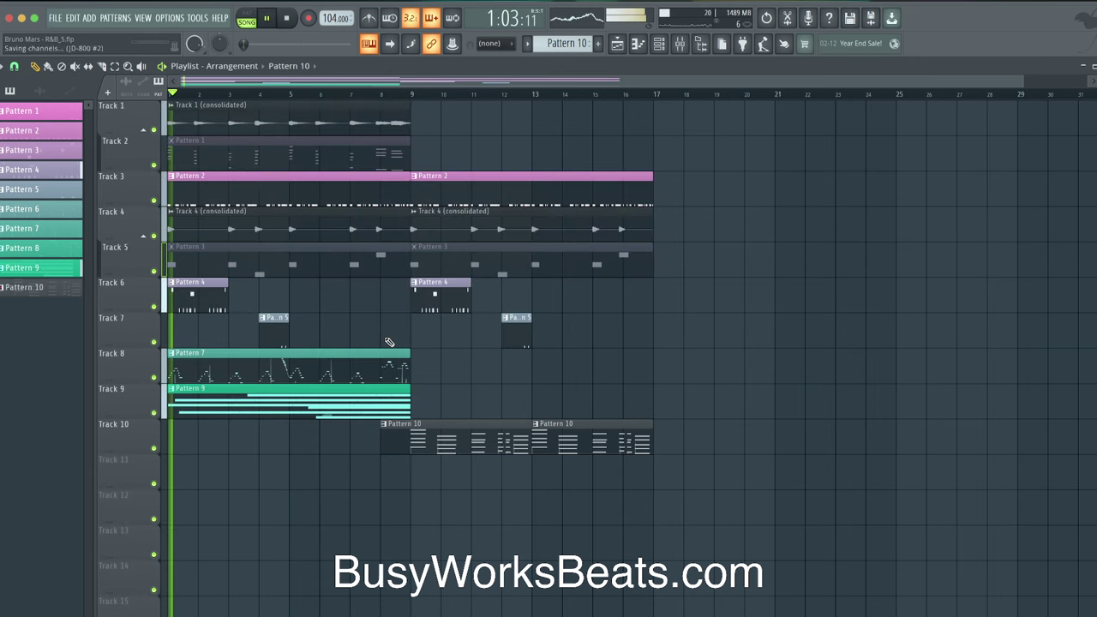
left_click(660, 44)
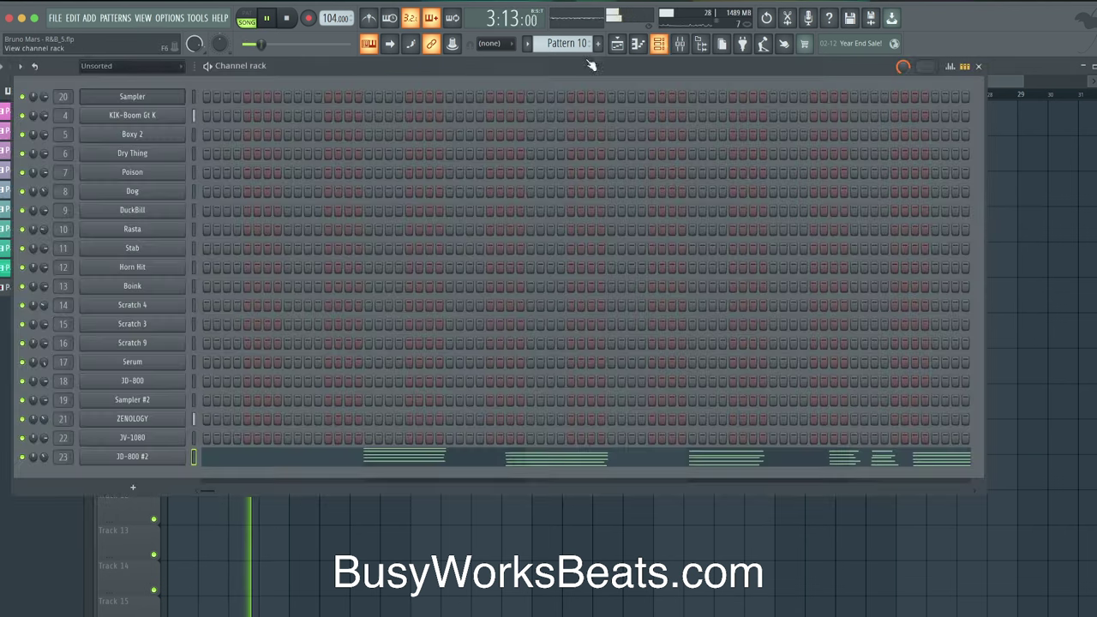
left_click(567, 43)
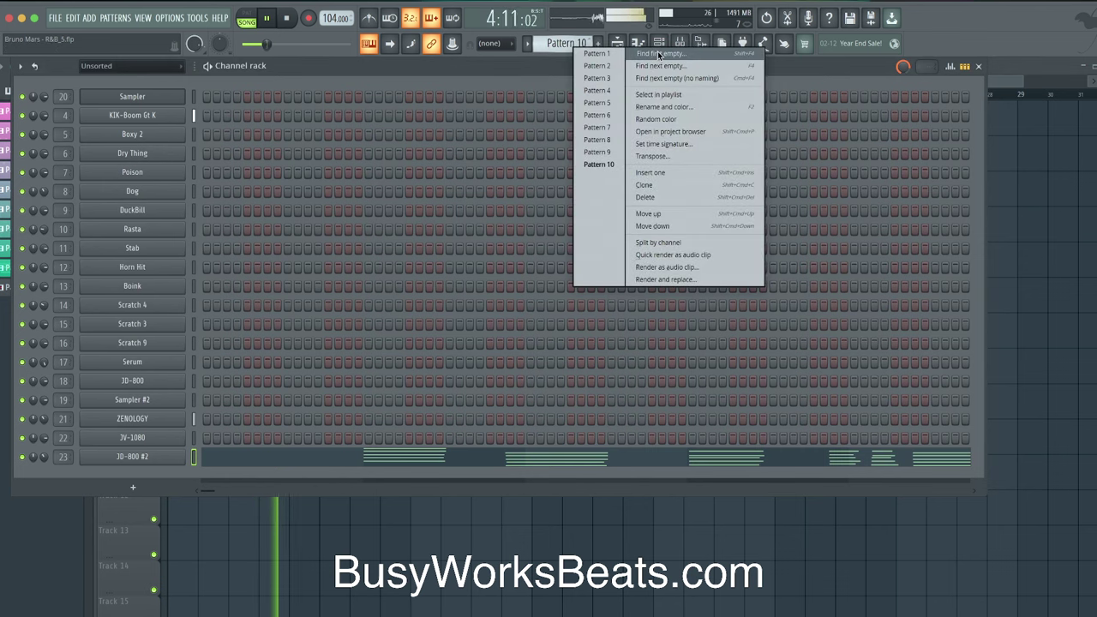
left_click(946, 220)
left_click(1023, 223)
key("space")
Duplicate the Pattern 7 clip on Track 8 to bar 9 and make the copy unique.
left_click_drag(398, 354, 456, 352)
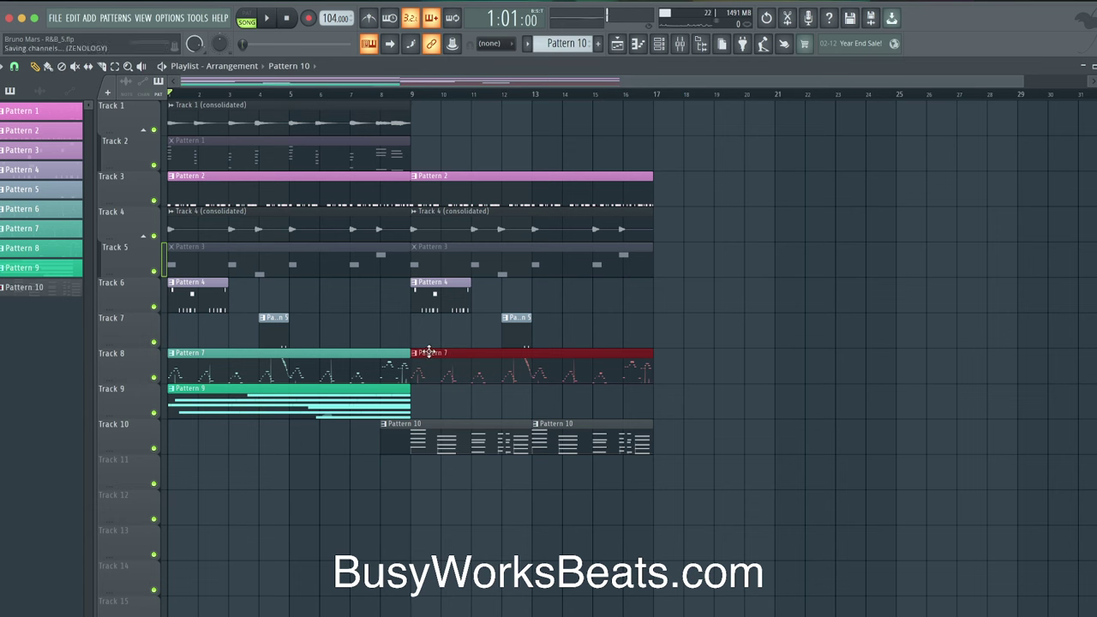
right_click(414, 354)
left_click(454, 463)
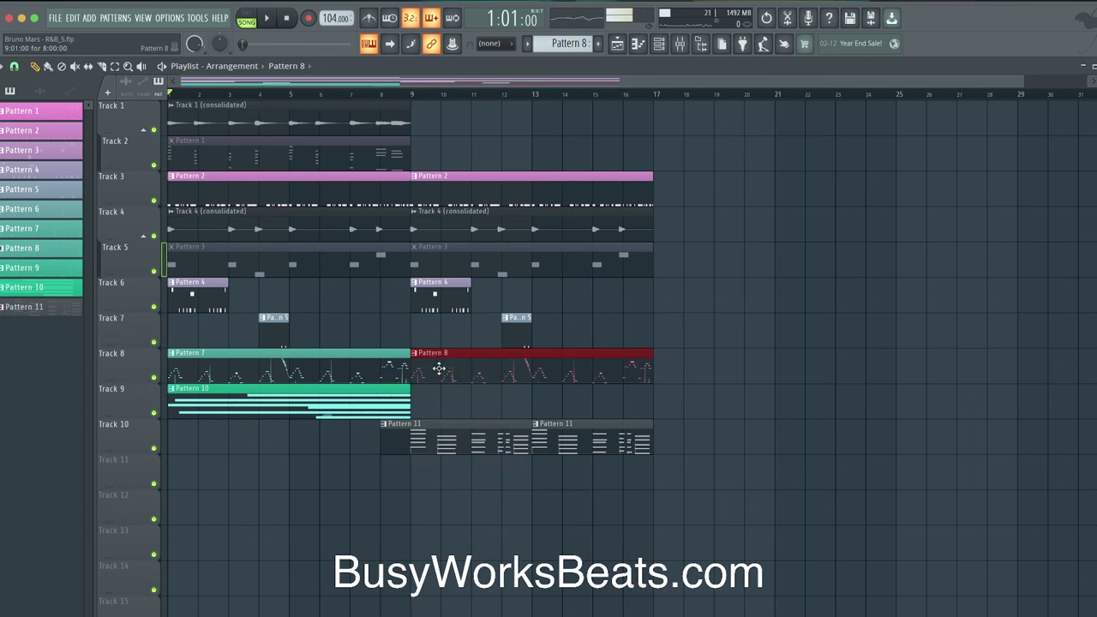
Raise all G#4 and D#5 notes in the new Track 8 pattern by a semitone to A4 and E5.
double_click(441, 368)
scroll(183, 262, "down", 1)
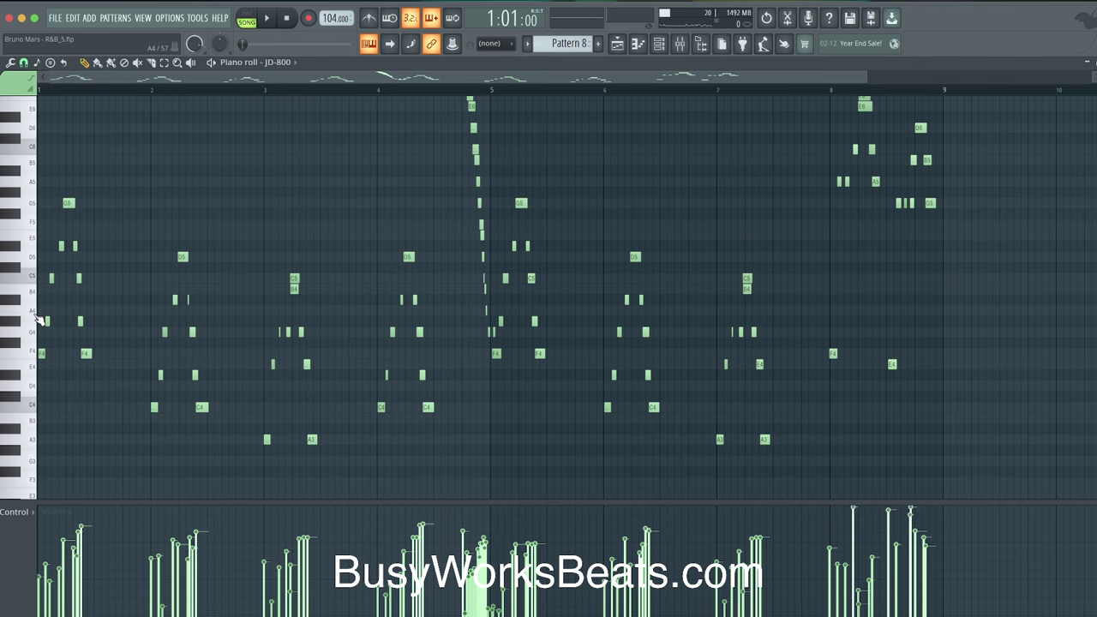
scroll(84, 318, "up", 5)
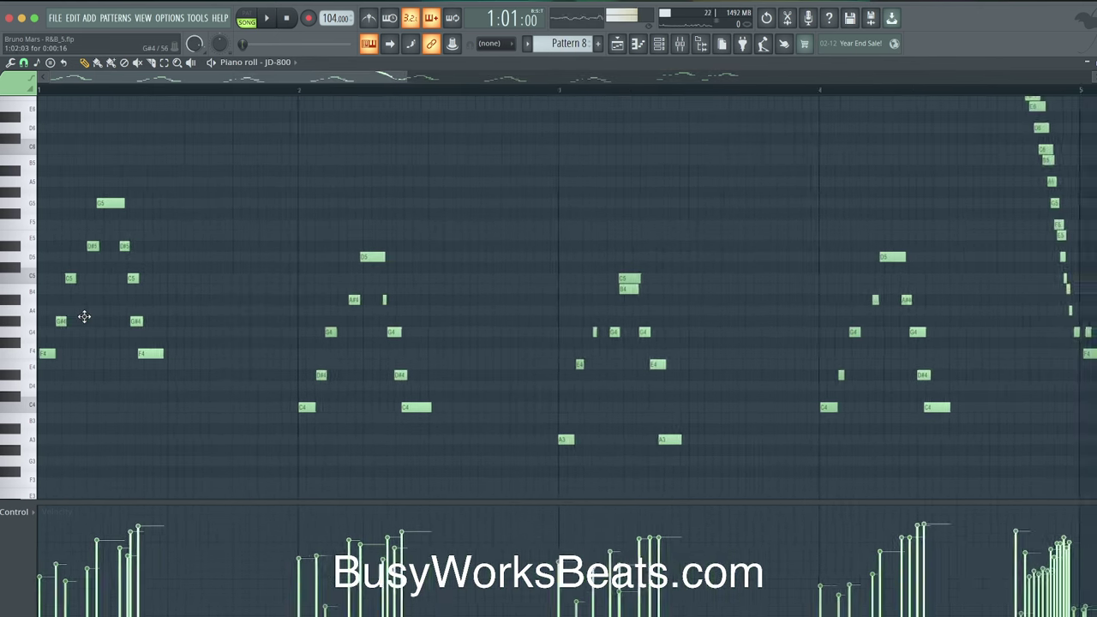
scroll(95, 324, "down", 2)
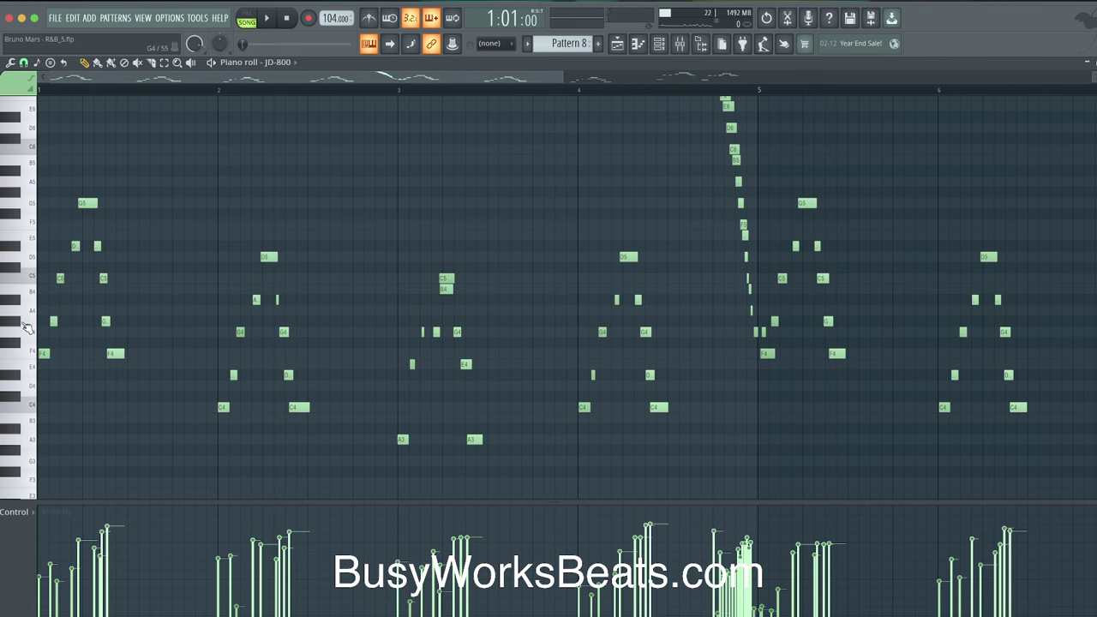
left_click(10, 322)
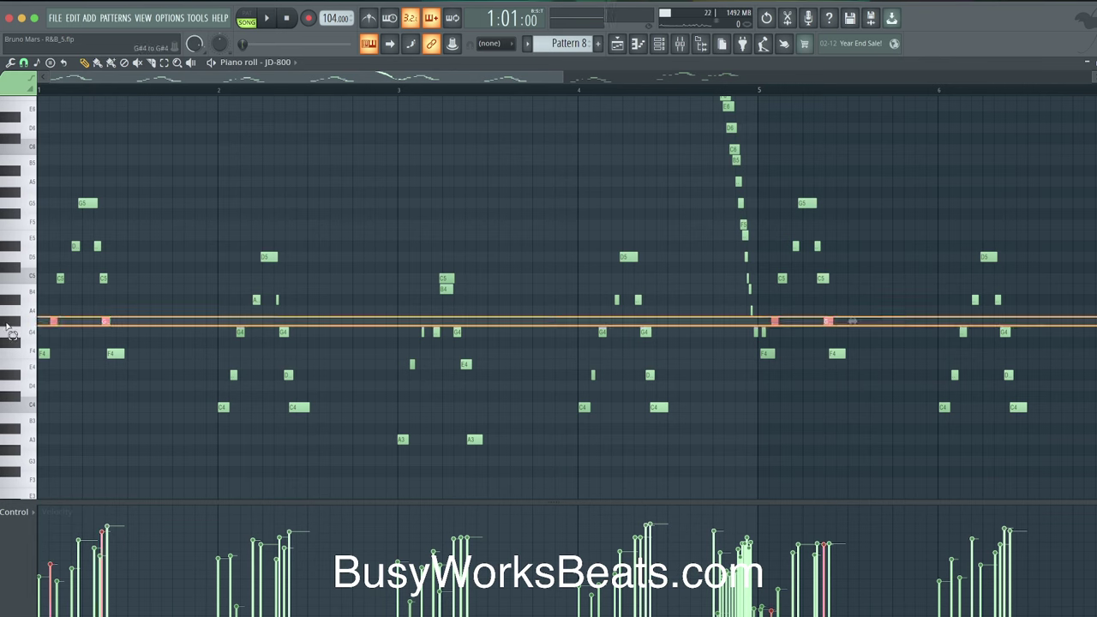
left_click(15, 247, "shift")
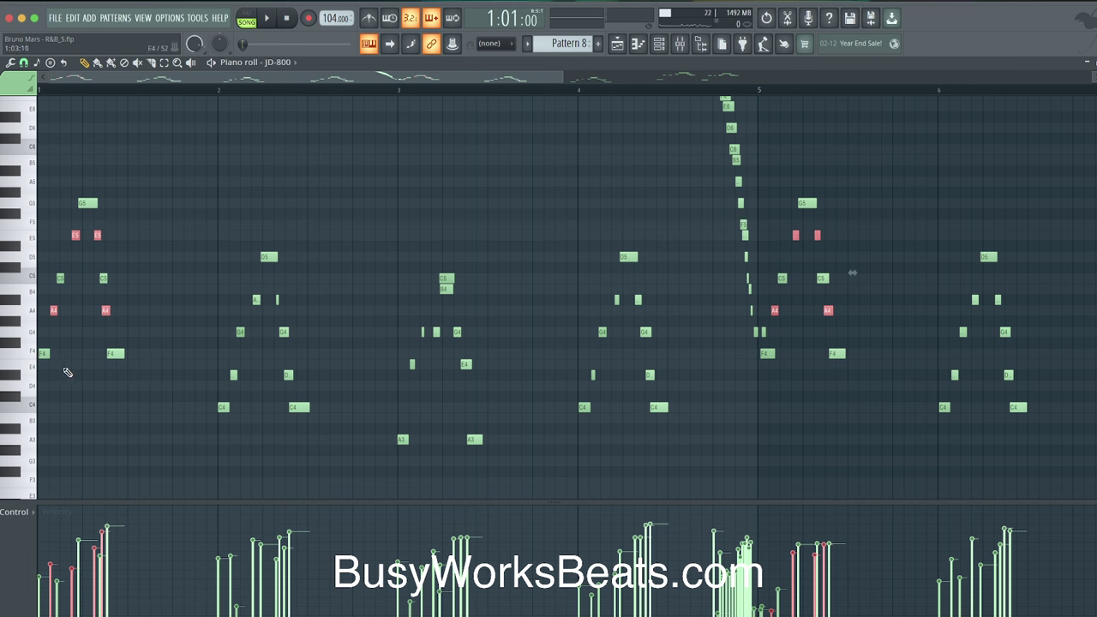
Raise all D#4 and A#4 notes in the same pattern by a semitone to E4 and B4.
left_click(13, 378)
left_click(19, 300, "shift")
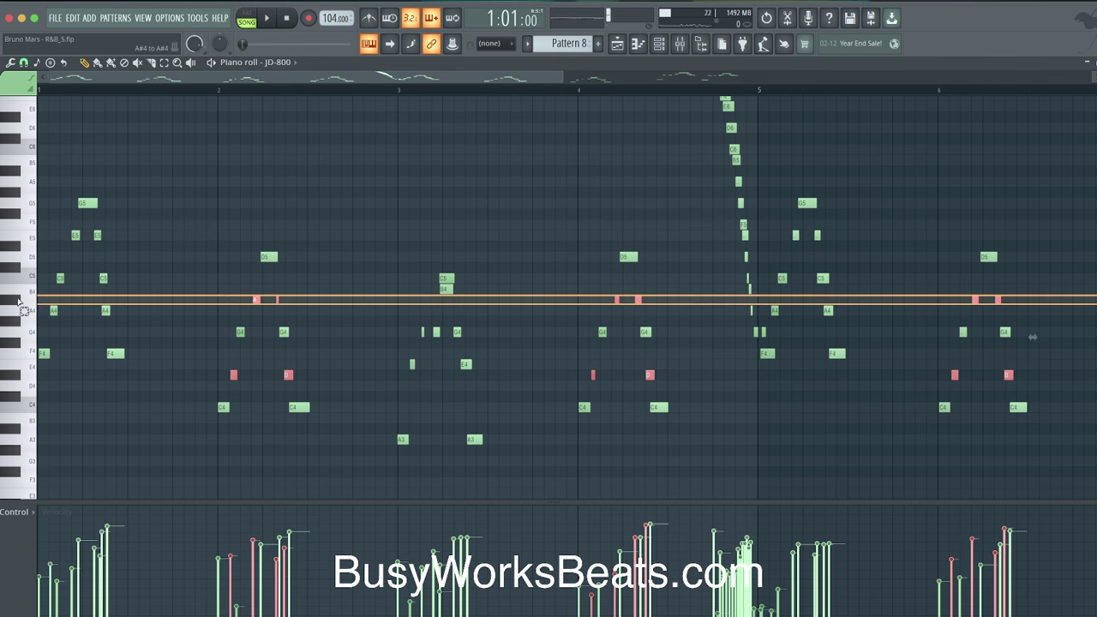
scroll(301, 320, "down", 3)
scroll(301, 321, "right", 3)
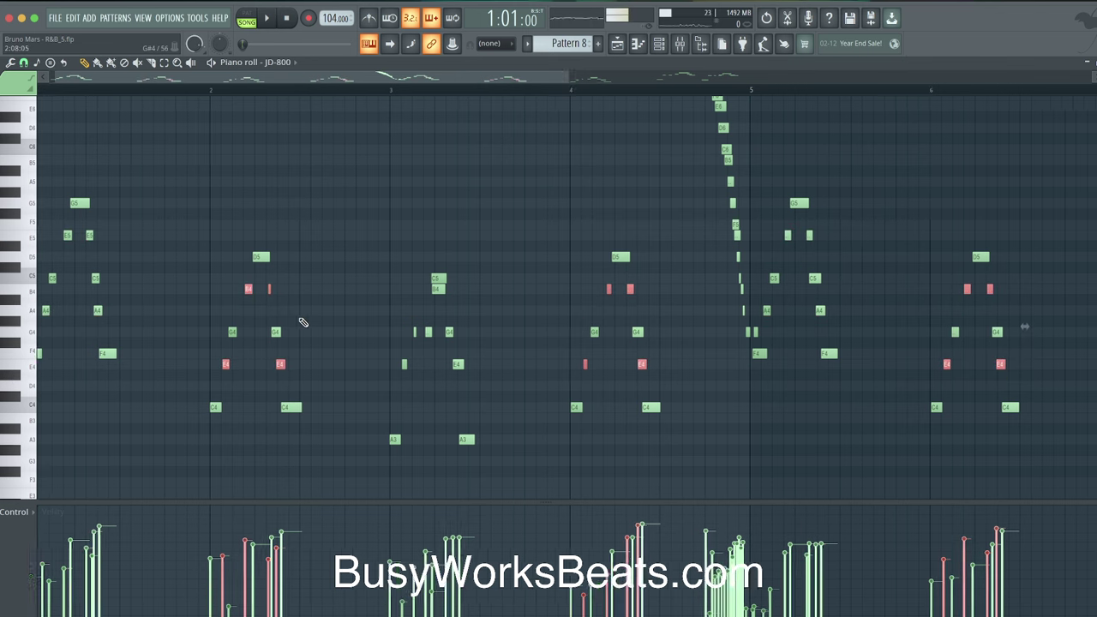
scroll(300, 322, "right", 2)
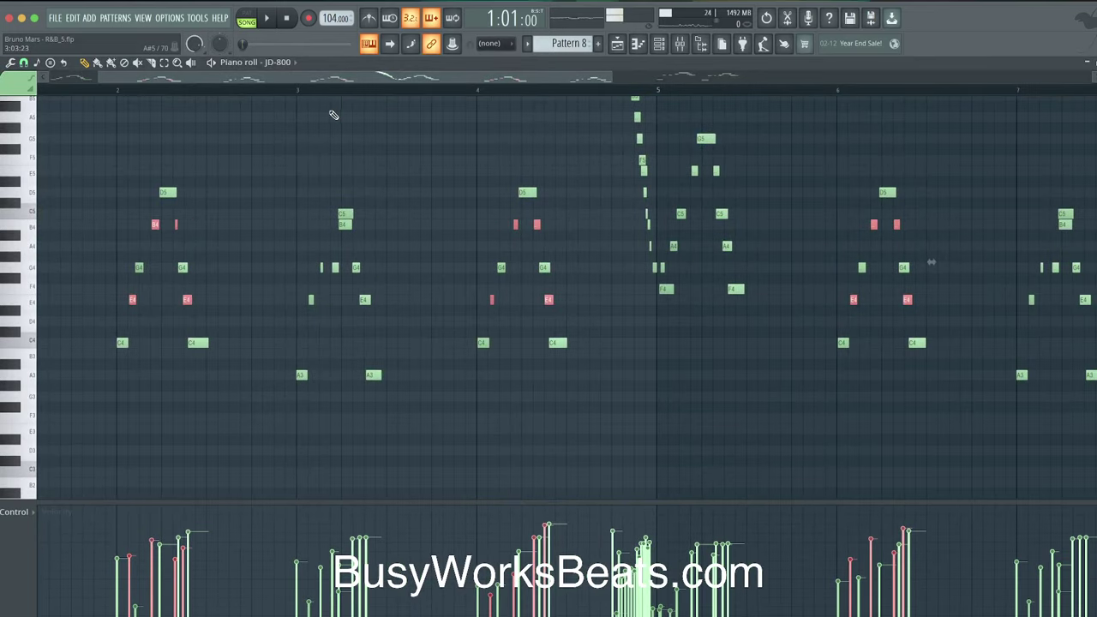
Play the second section and check the transposed JD-800 notes through to the pattern's end, and return to the playlist.
key("space")
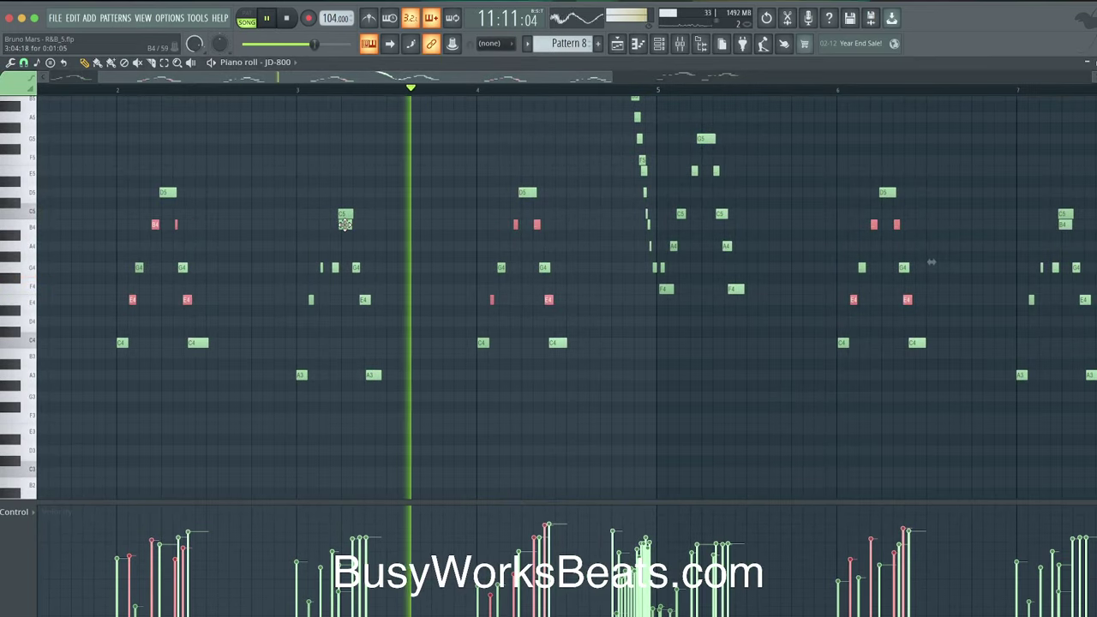
scroll(344, 225, "up", 2)
scroll(344, 225, "right", 5)
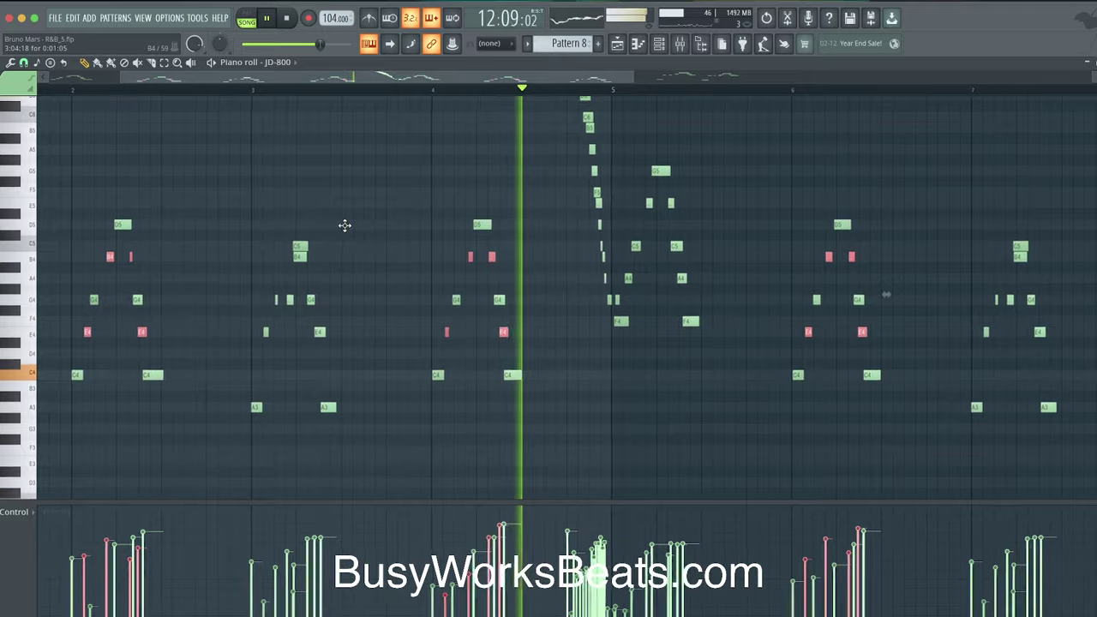
scroll(344, 225, "up", 4)
scroll(344, 224, "right", 12)
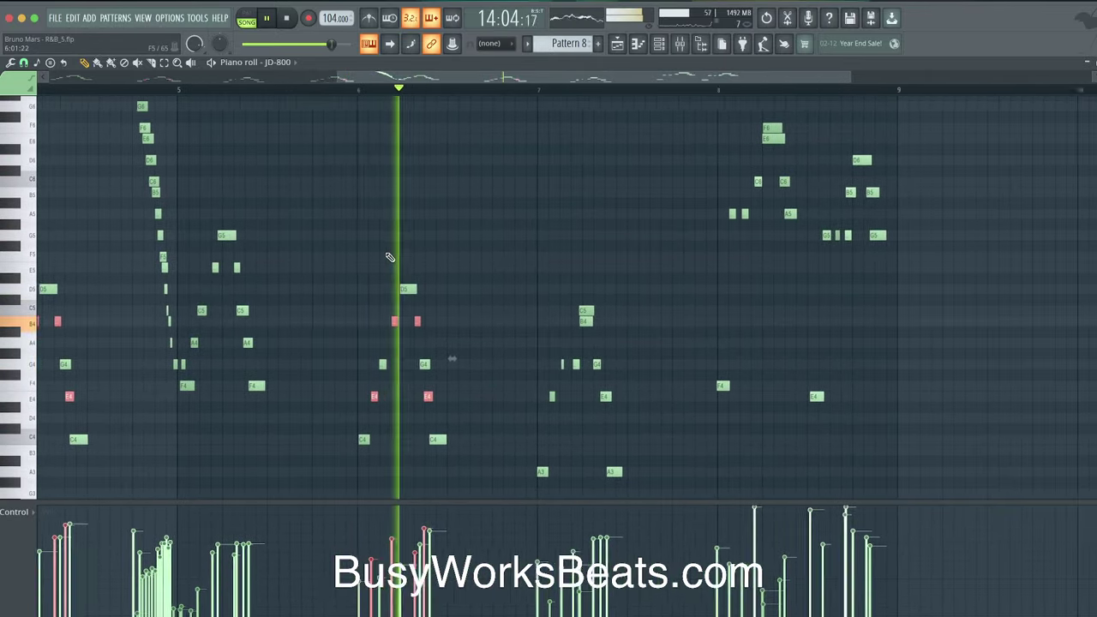
scroll(372, 257, "up", 2)
scroll(370, 255, "down", 8)
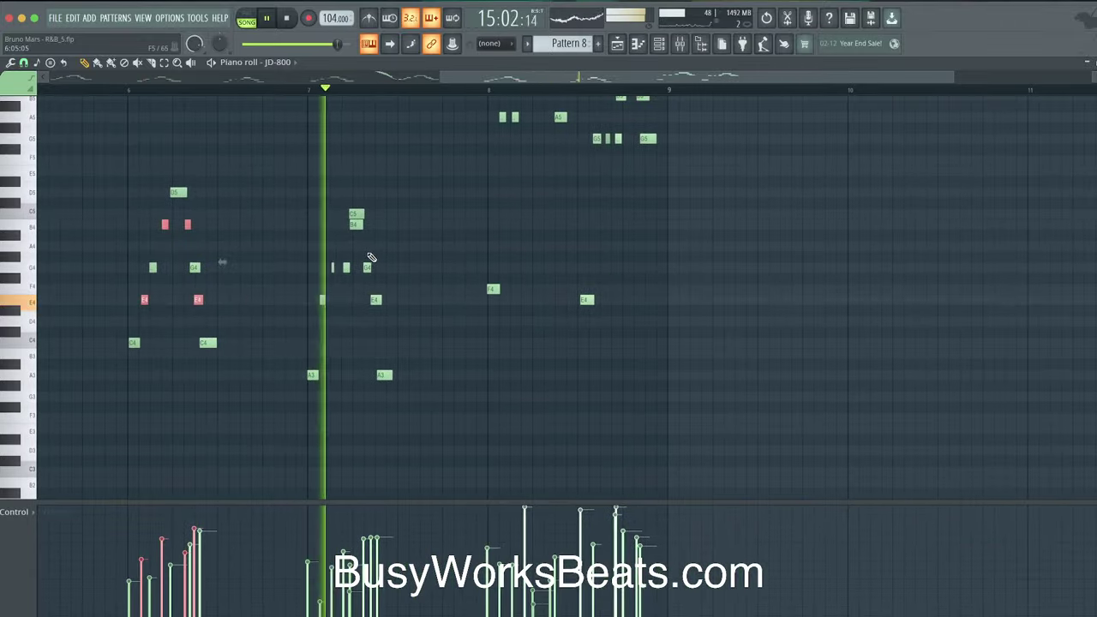
scroll(406, 257, "up", 10)
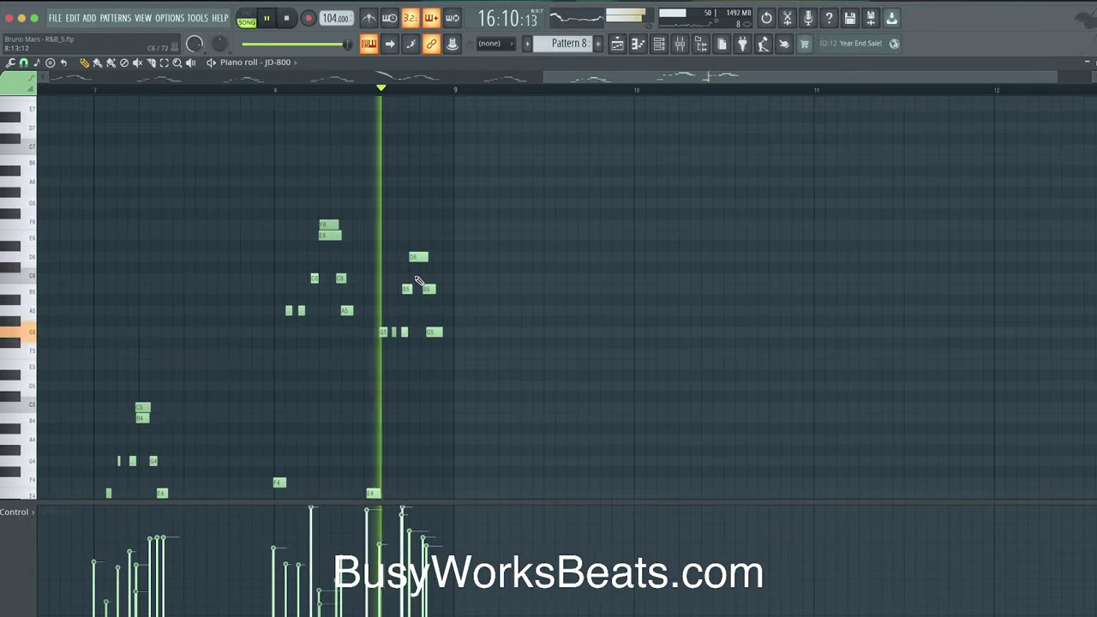
scroll(402, 251, "down", 3)
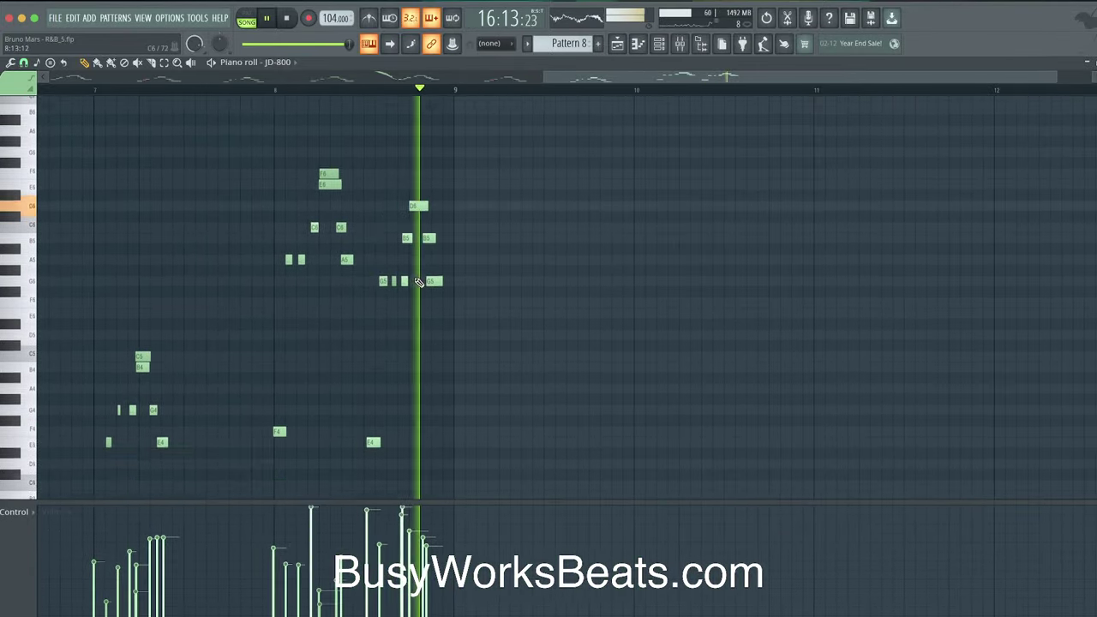
left_click(620, 48)
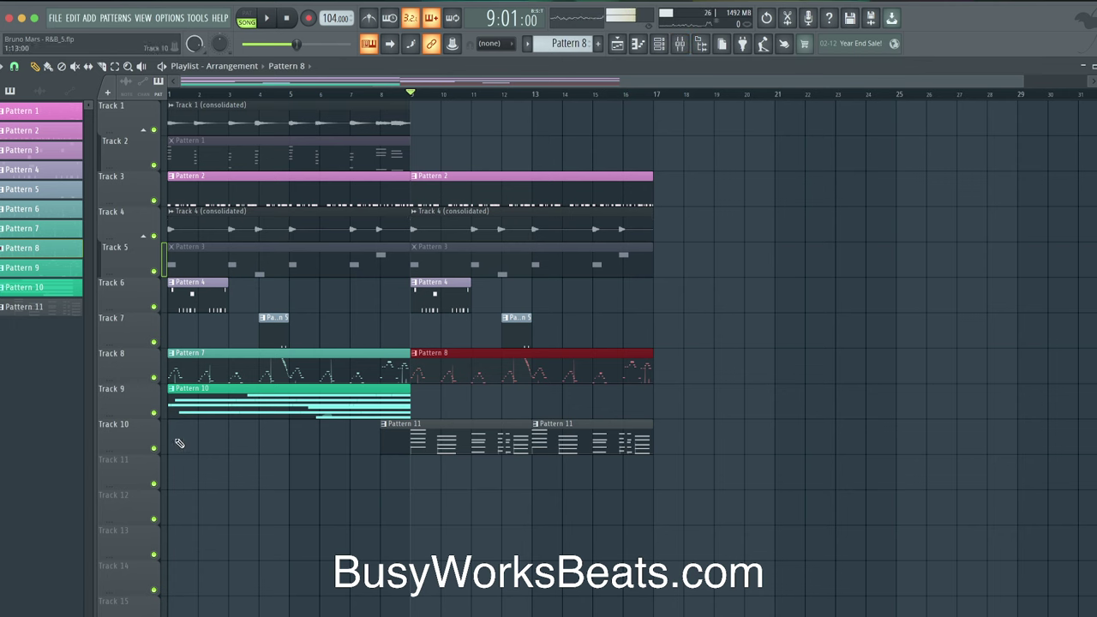
Consolidate the two pattern clips on Track 8 into one audio clip.
left_click(681, 46)
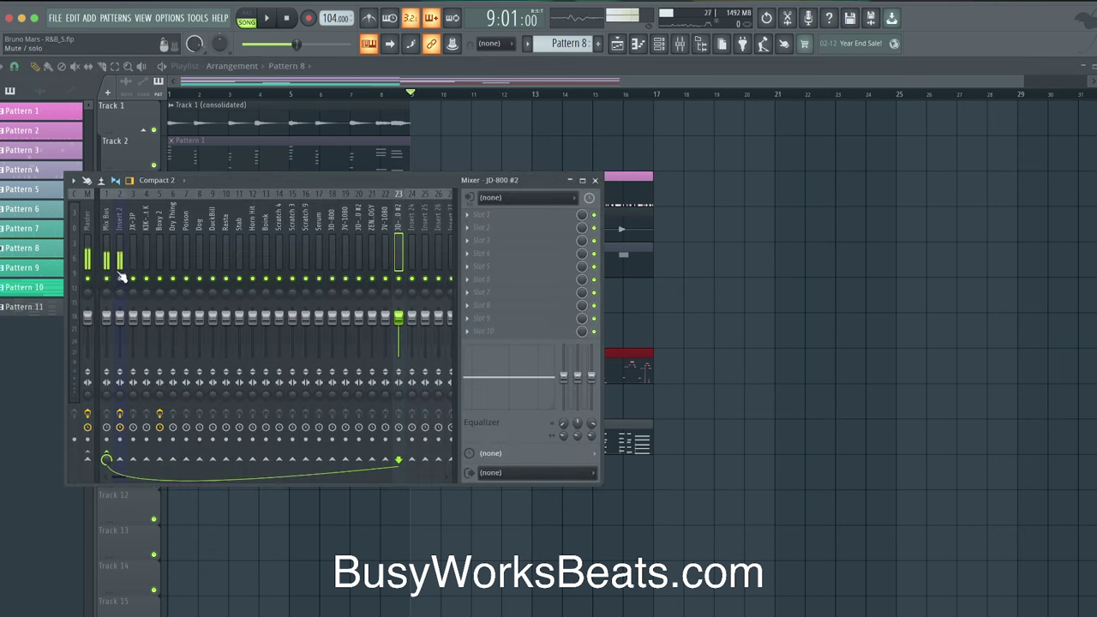
key("F9")
right_click(140, 369)
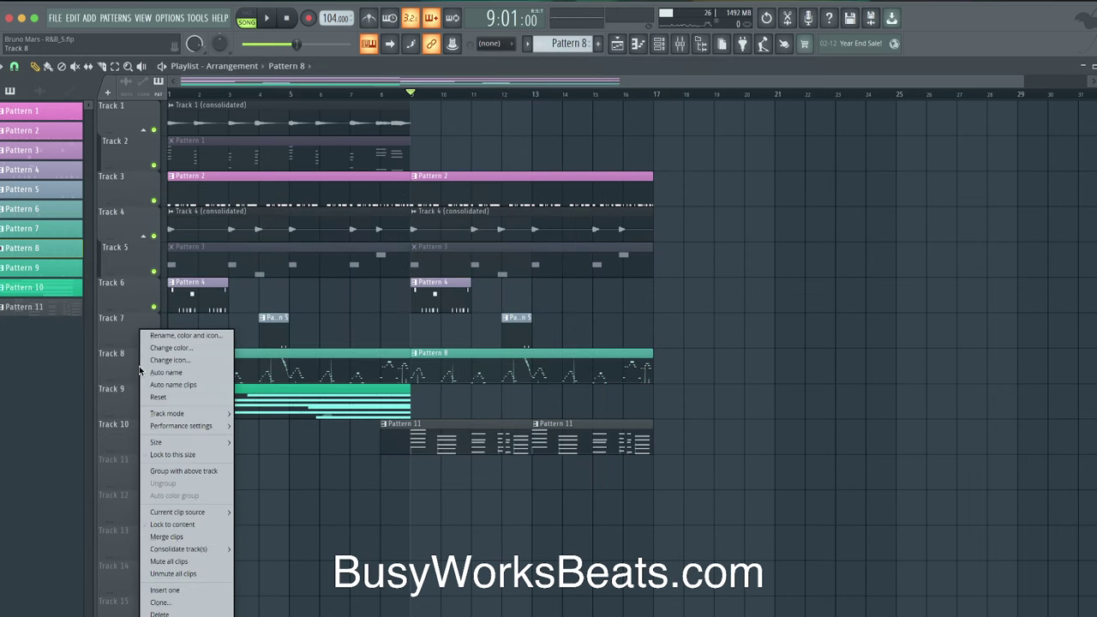
left_click(266, 549)
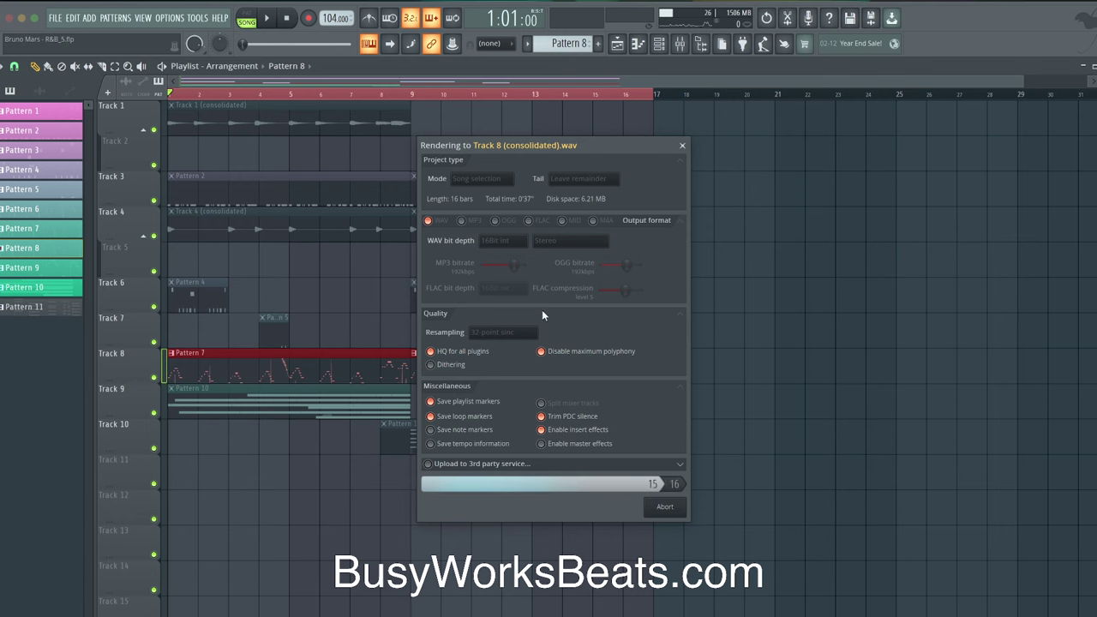
left_click(685, 40)
left_click(267, 546)
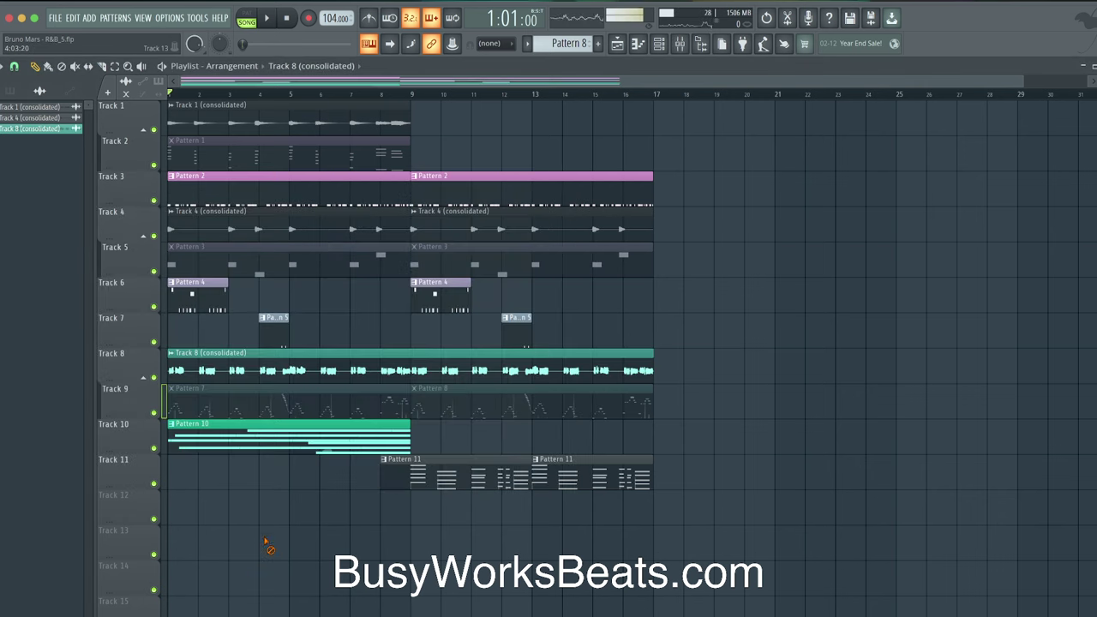
Consolidate the Pattern 11 chord clips on Track 11 into an audio clip and name it Pad.
right_click(138, 468)
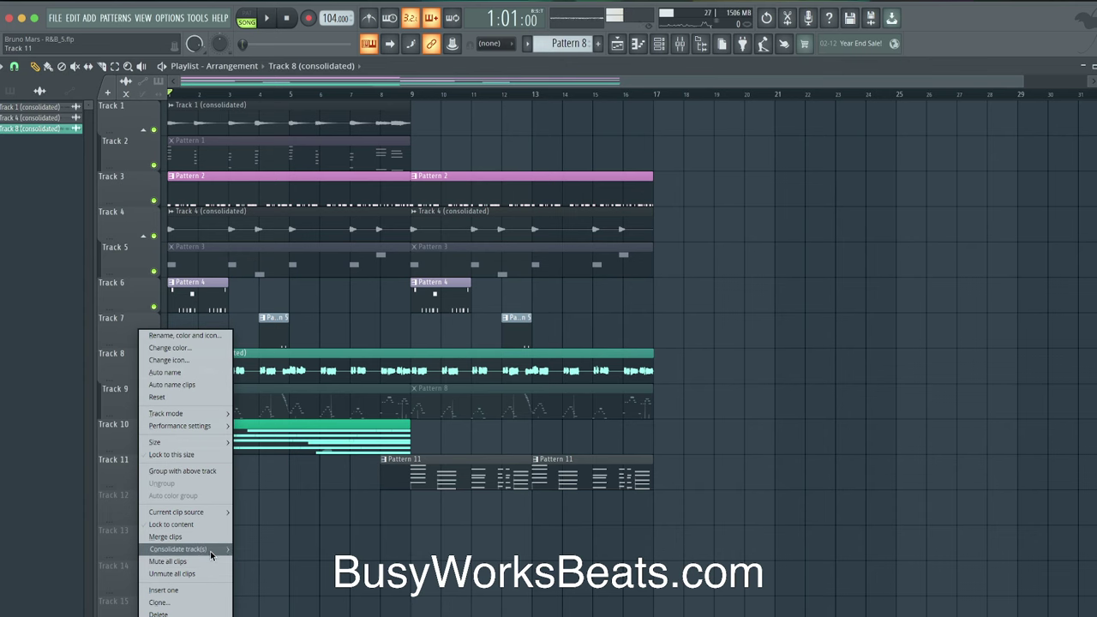
mouse_move(210, 551)
left_click(269, 550)
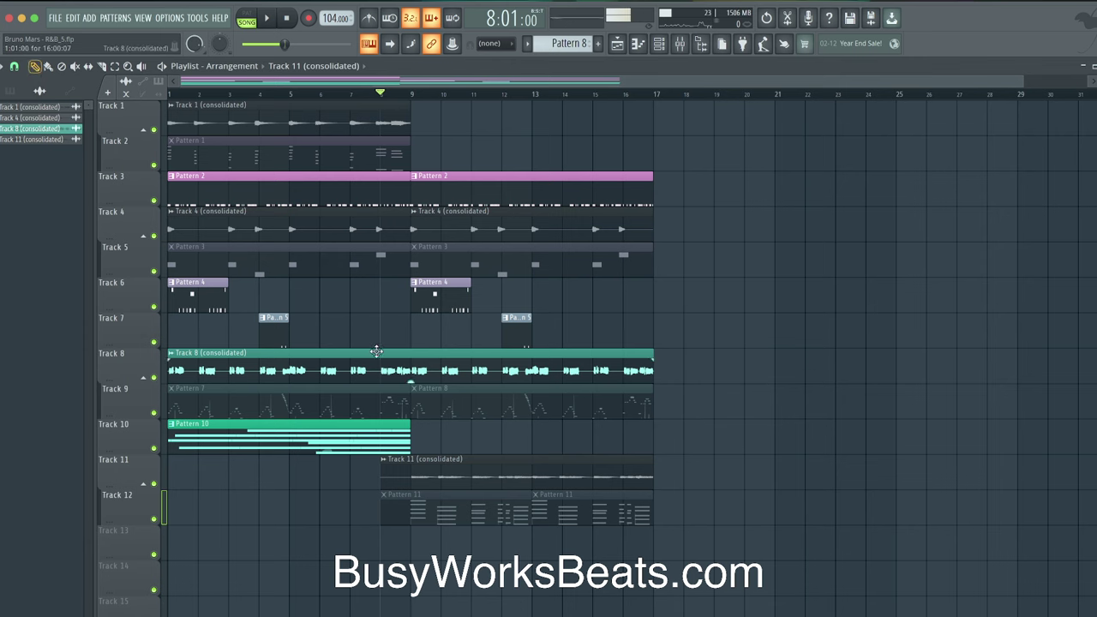
key("F2")
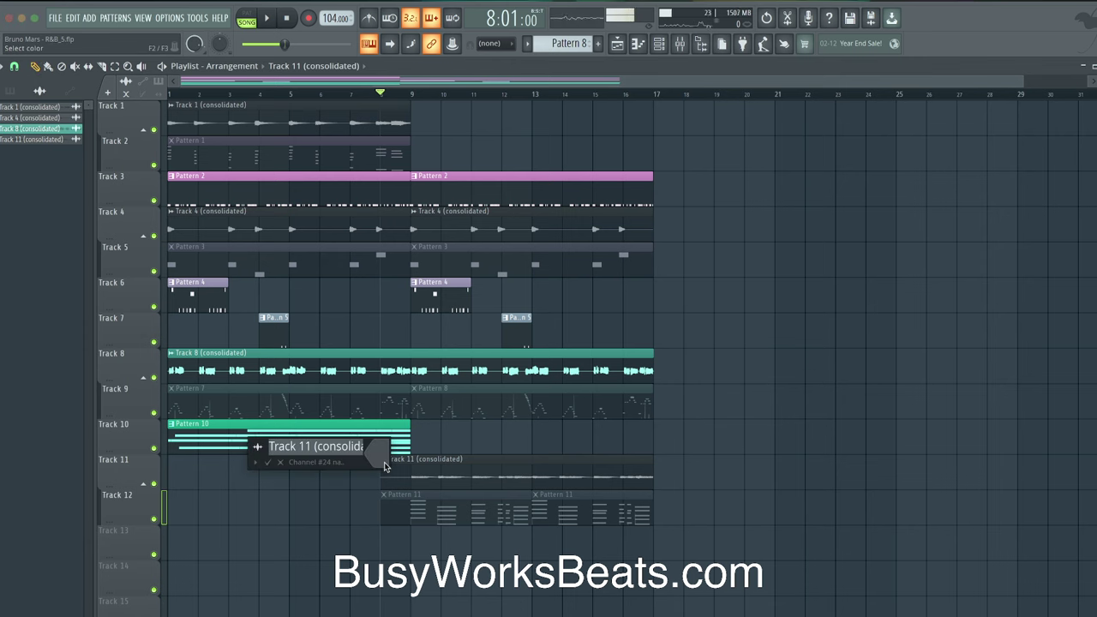
type("Pad")
key("Return")
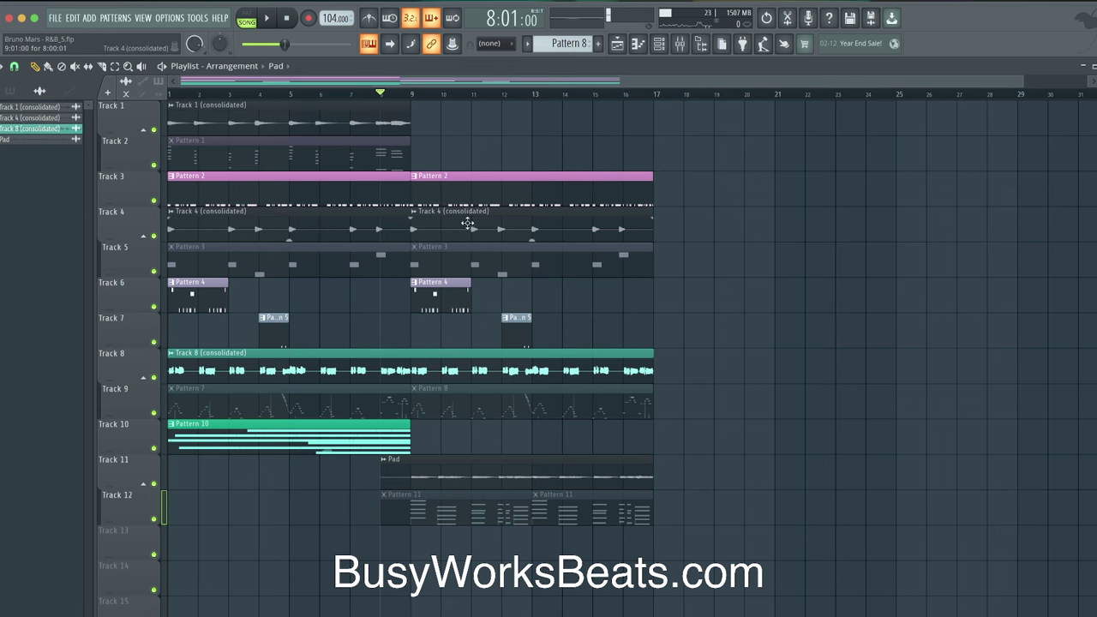
Rename the consolidated audio clip on Track 8 as Bass.
key("space")
left_click(172, 353)
left_click(206, 360)
type("Bass")
key("Return")
key("space")
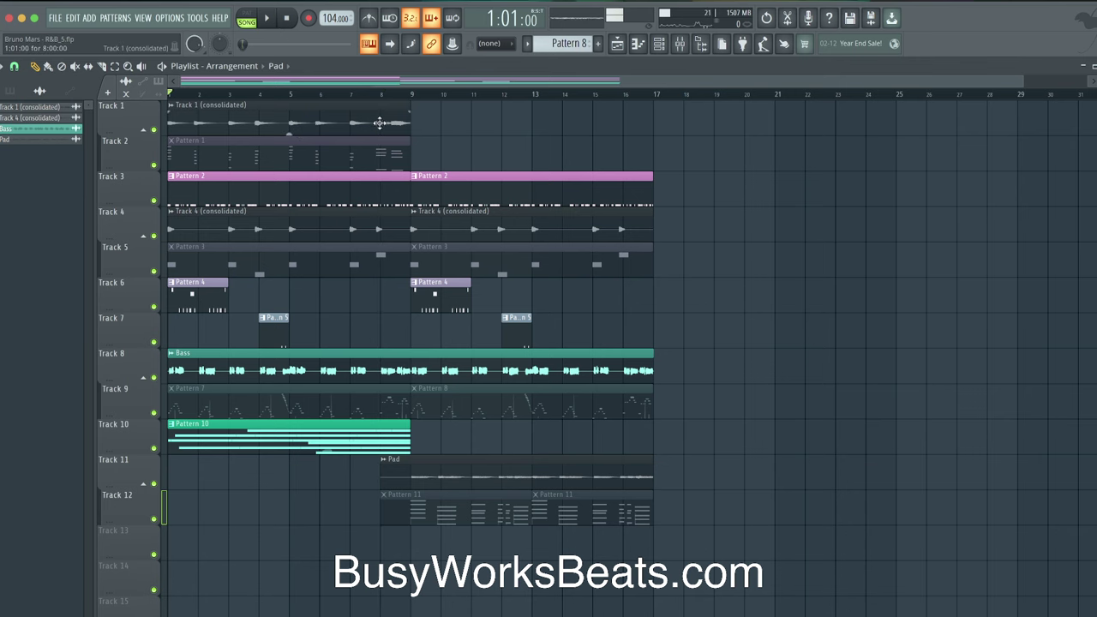
Audition the Bass track soloed, and play the arrangement with all tracks enabled again.
right_click(154, 378)
key("space")
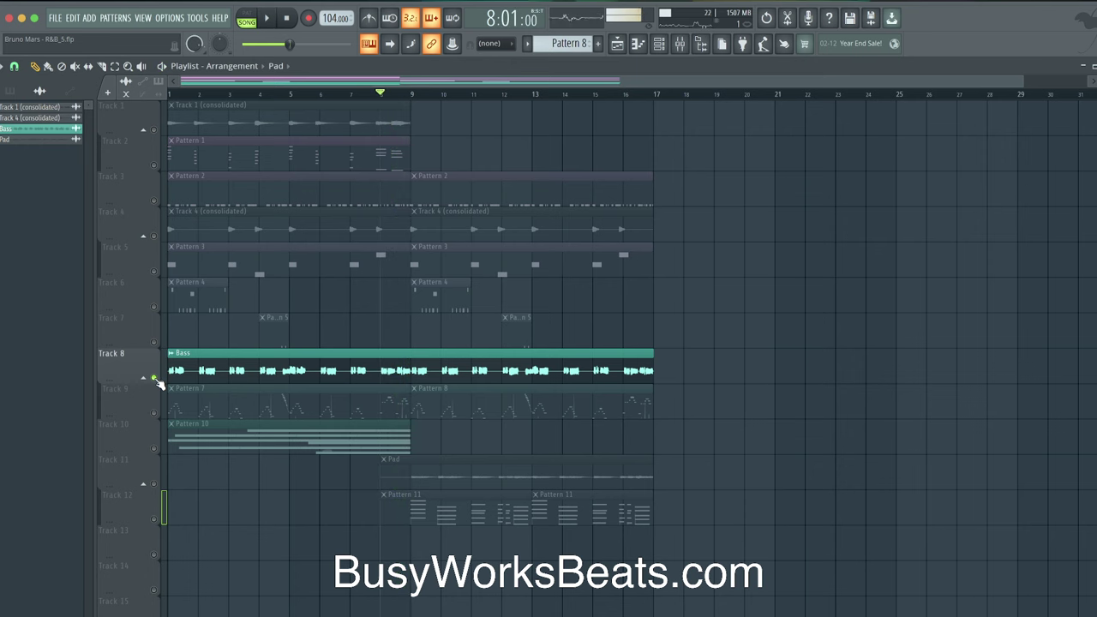
right_click(155, 379)
key("space")
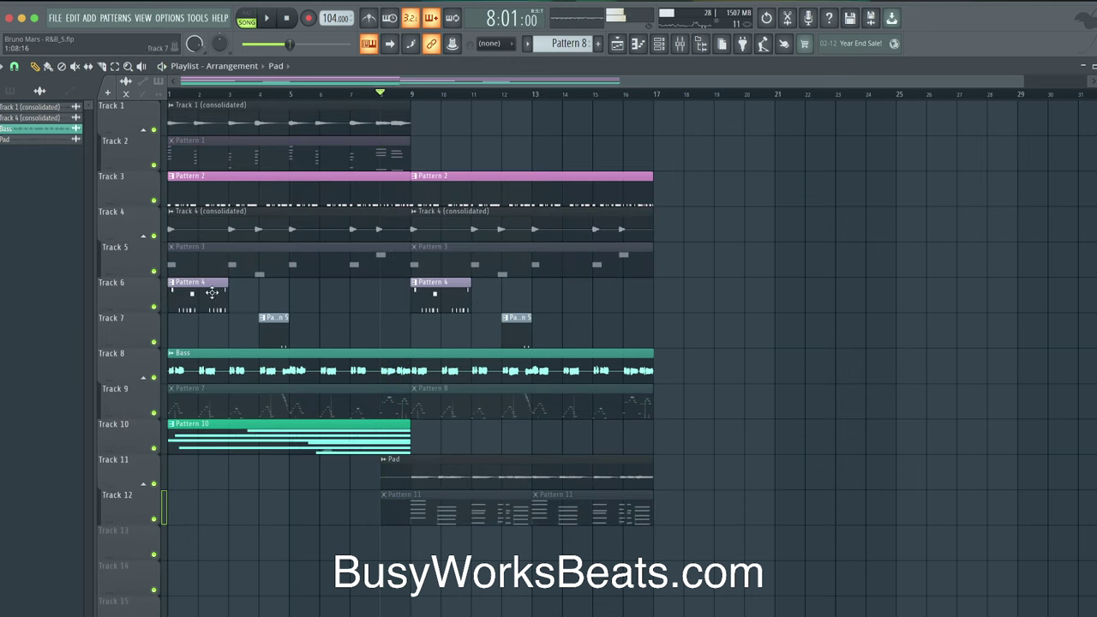
key("space")
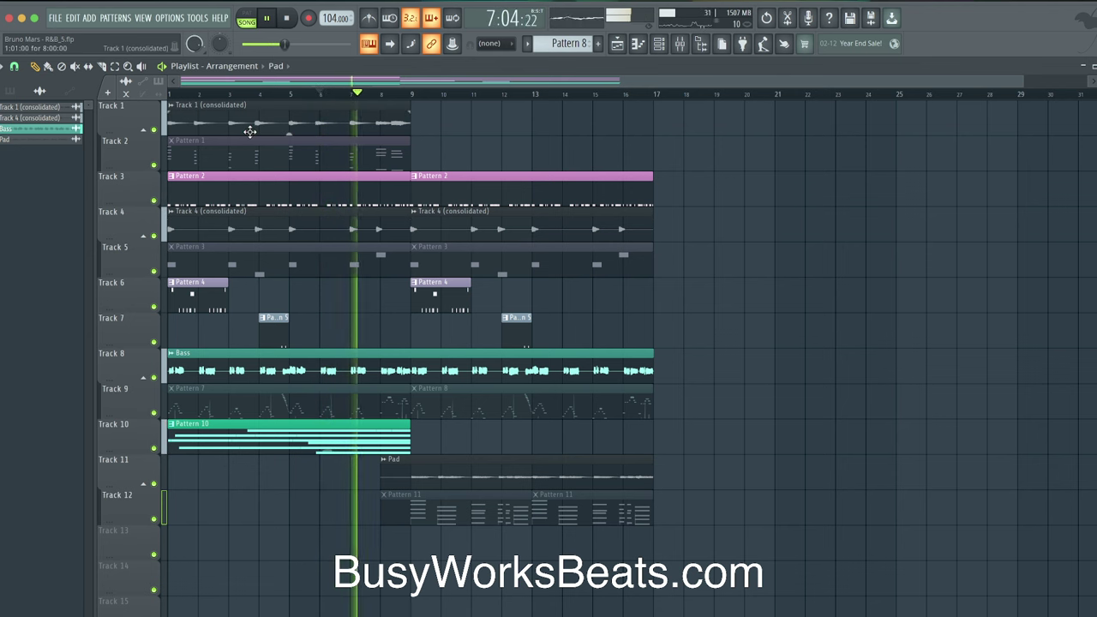
Slip the audio inside the Bass clip on Track 8 earlier so its first note starts at bar 1.
key("space")
scroll(181, 351, "up", 8)
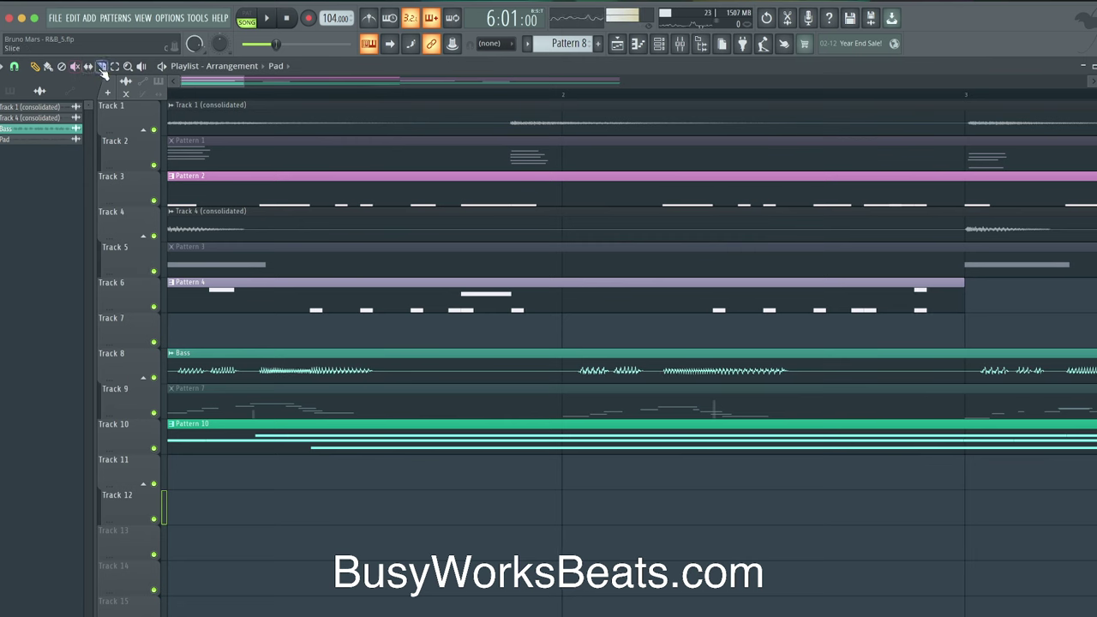
scroll(298, 369, "up", 3)
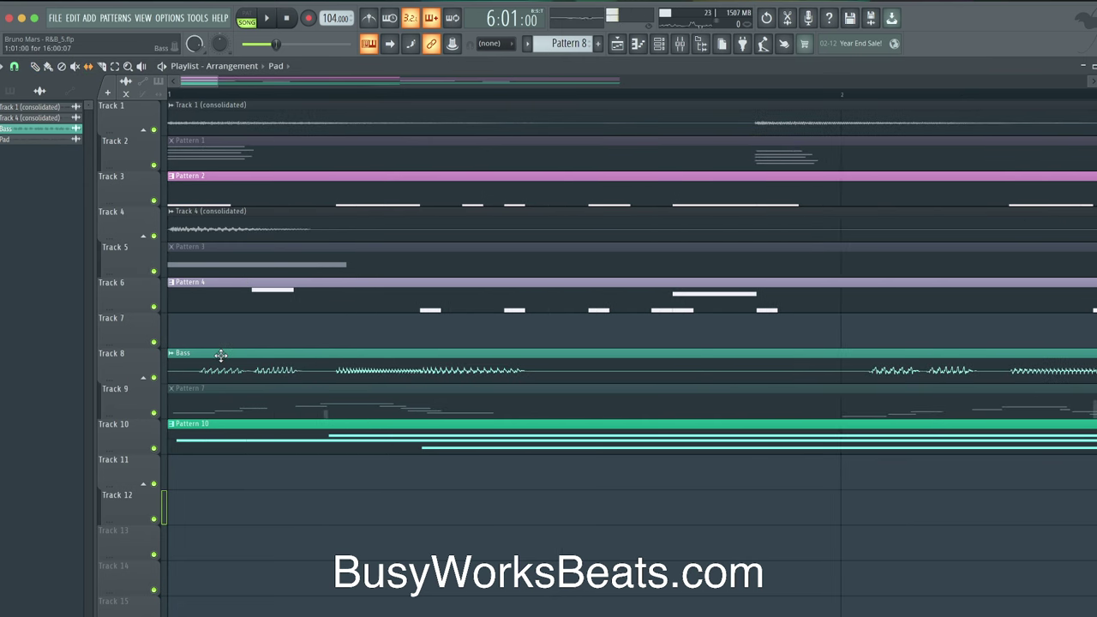
left_click_drag(242, 367, 213, 365)
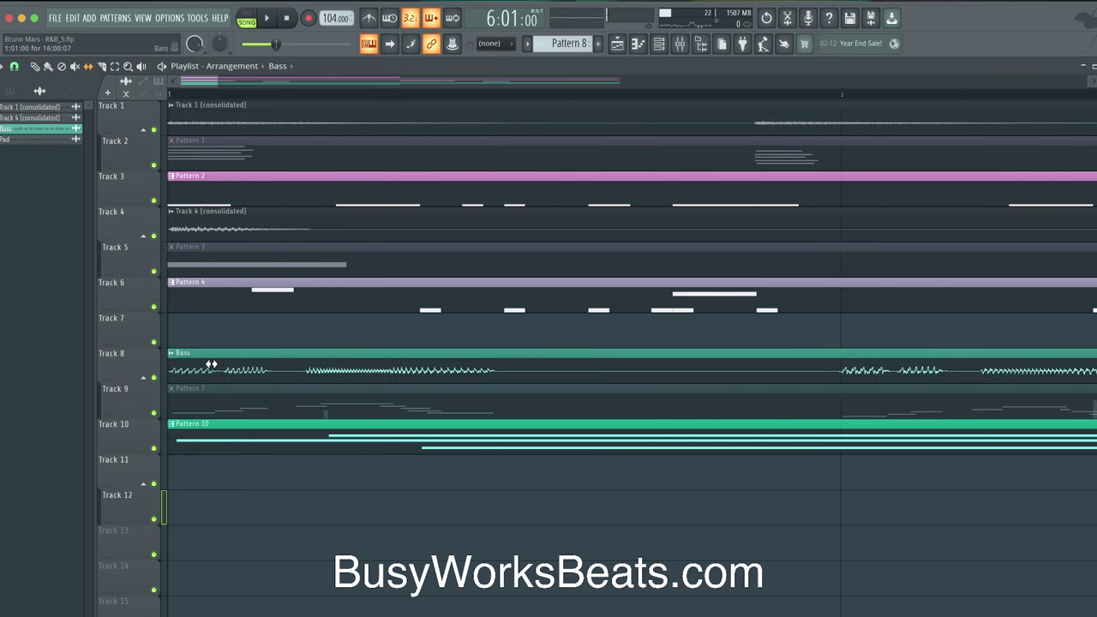
Slip the audio inside the Pad clip on Track 11 slightly earlier so its first chord starts at bar 9.
key("space")
scroll(211, 366, "down", 3)
scroll(211, 366, "down", 4)
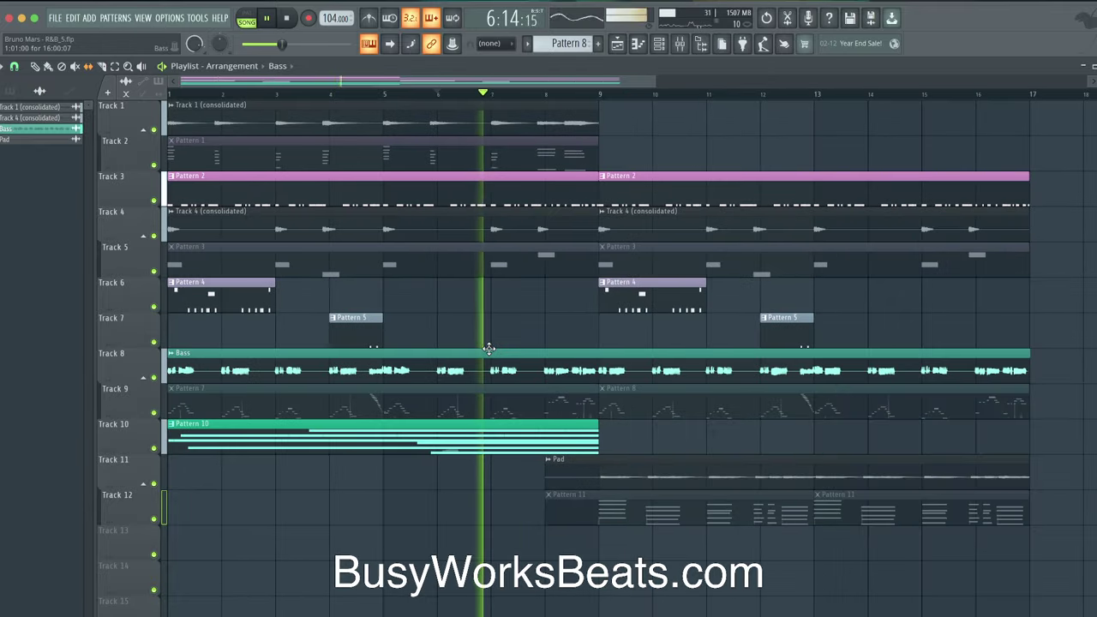
scroll(333, 460, "up", 4)
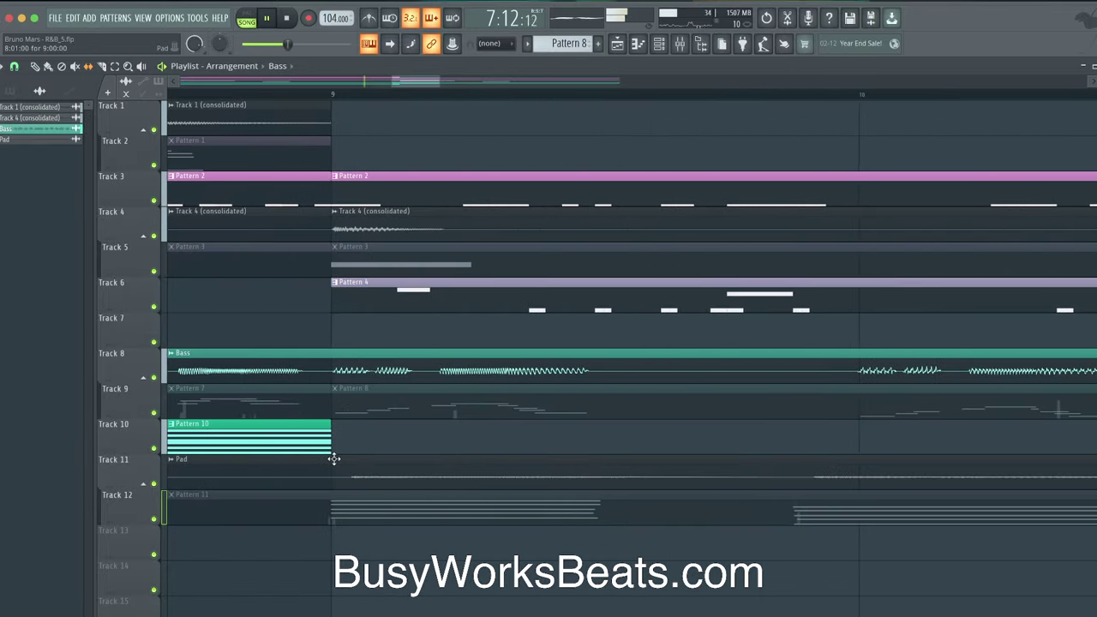
left_click_drag(375, 467, 367, 465)
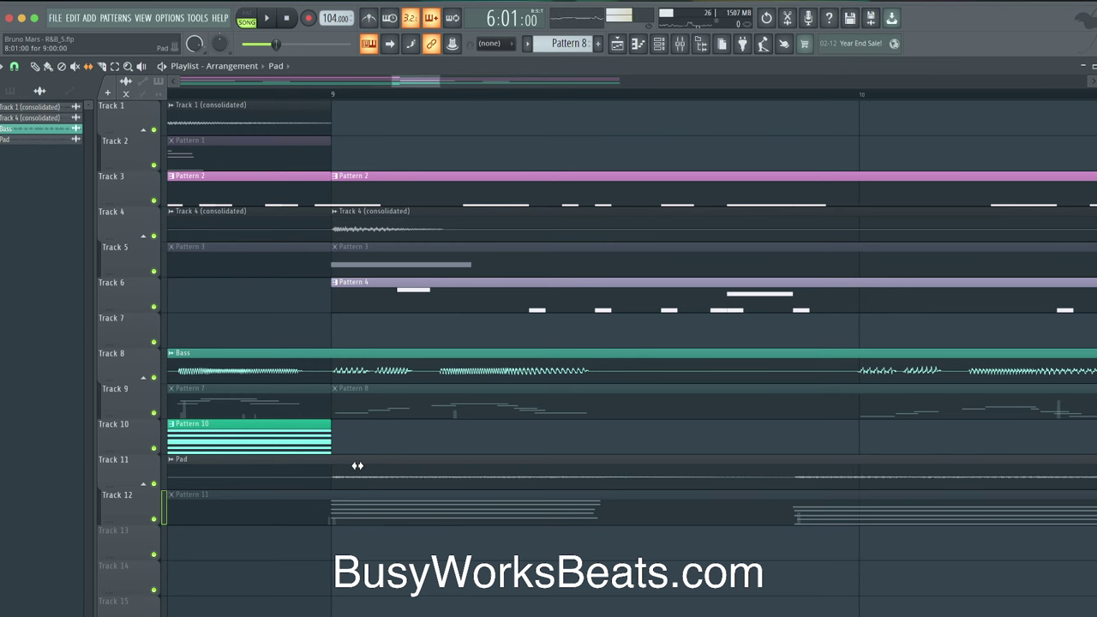
scroll(360, 460, "up", 2)
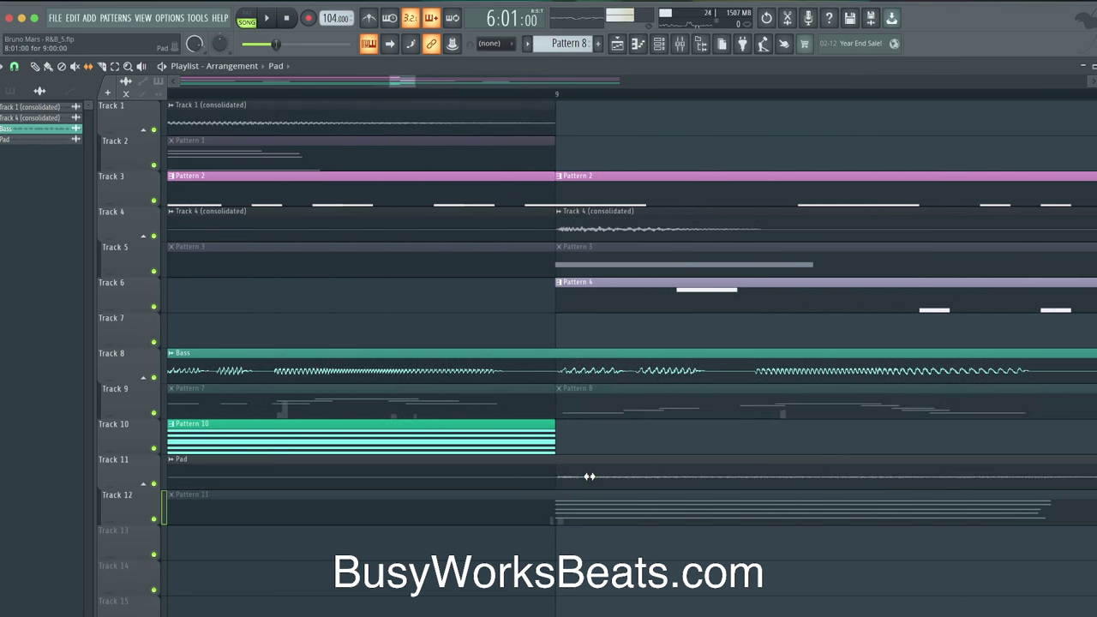
scroll(588, 476, "down", 5)
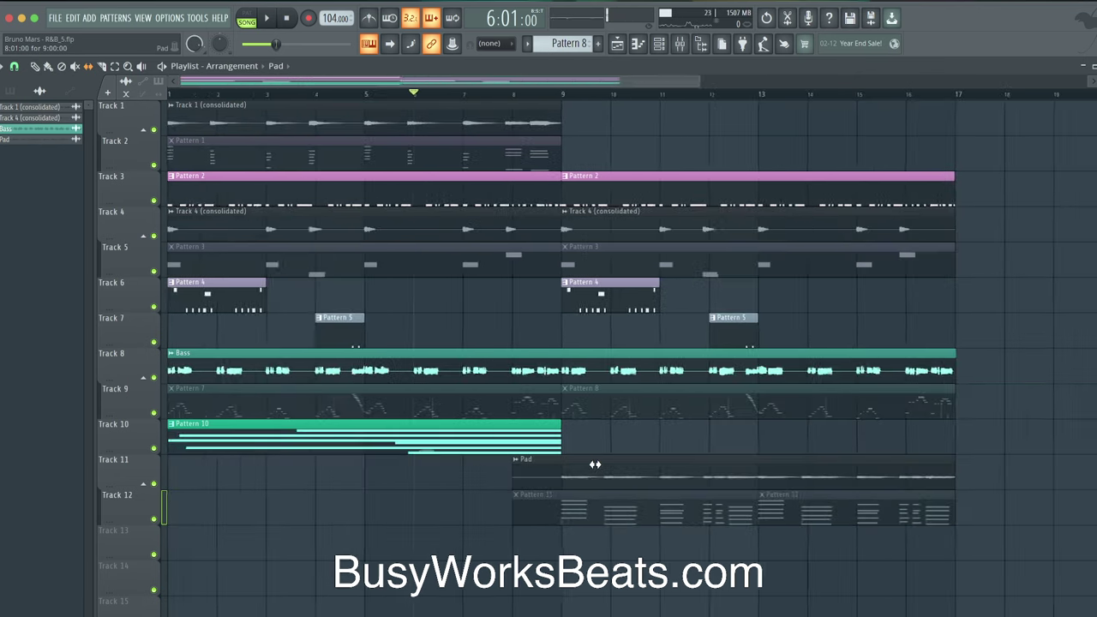
Play back the arrangement to check the clip timing, and look over the audio channels in the channel rack.
key("space")
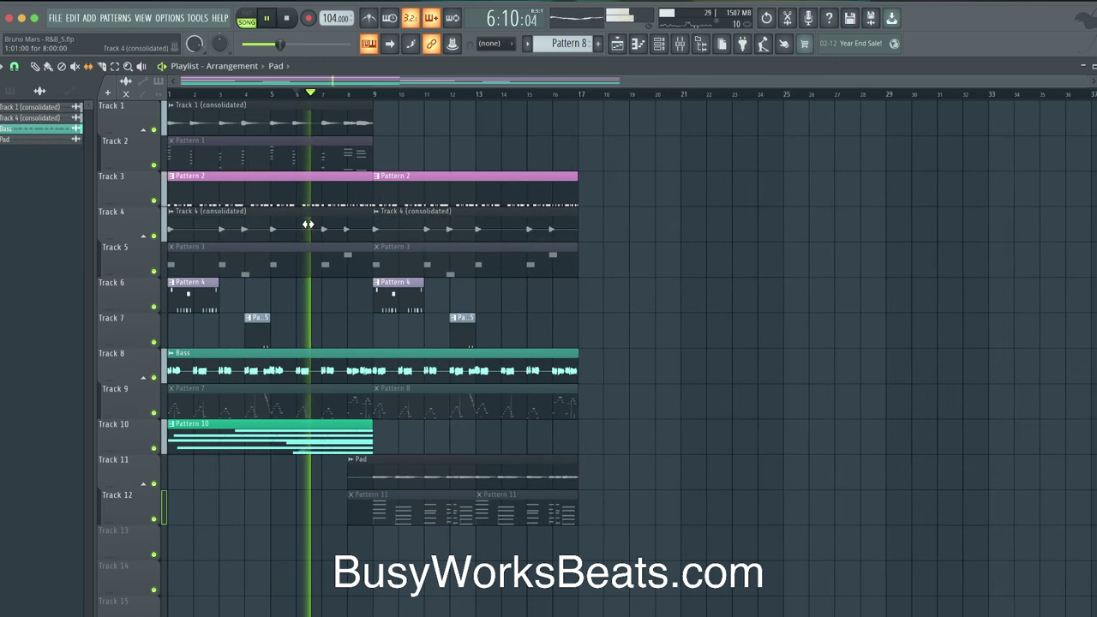
scroll(213, 124, "up", 5)
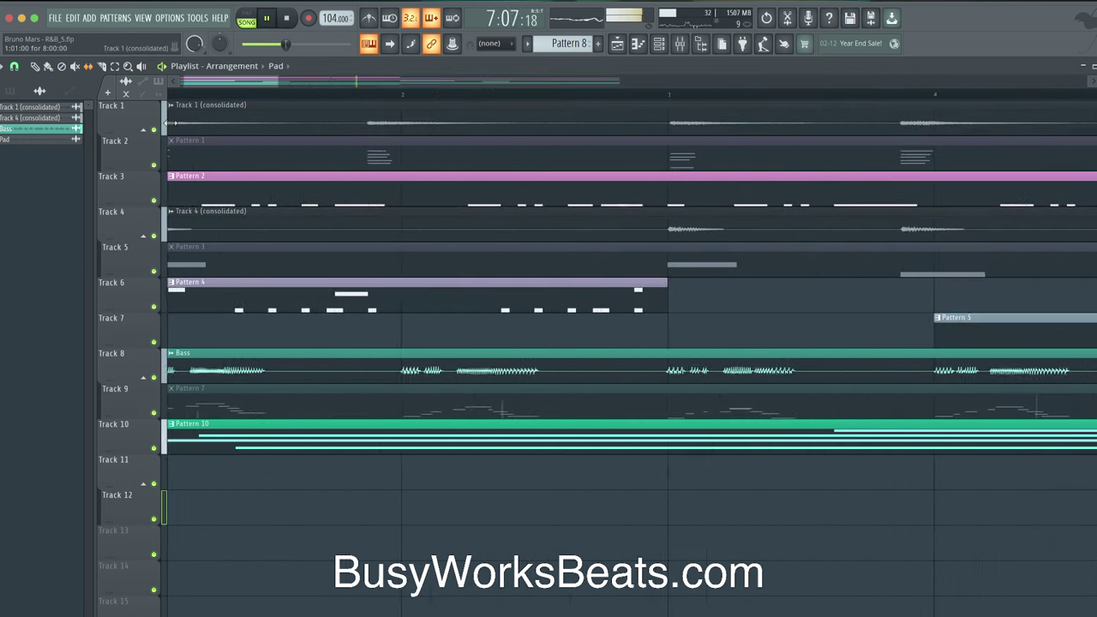
scroll(257, 137, "down", 8)
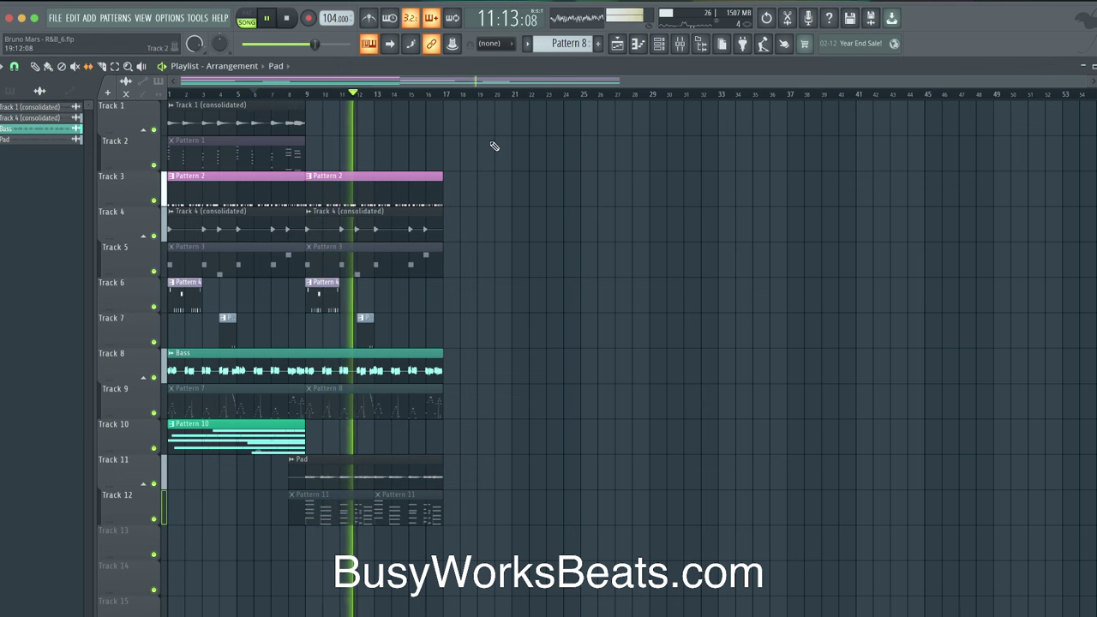
key("F6")
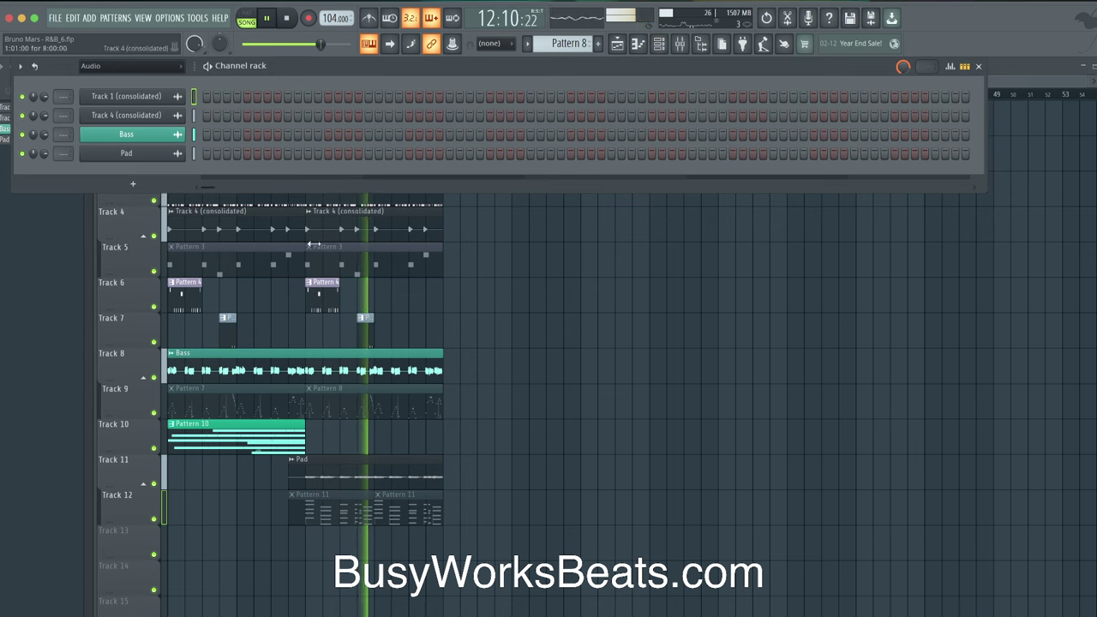
key("F6")
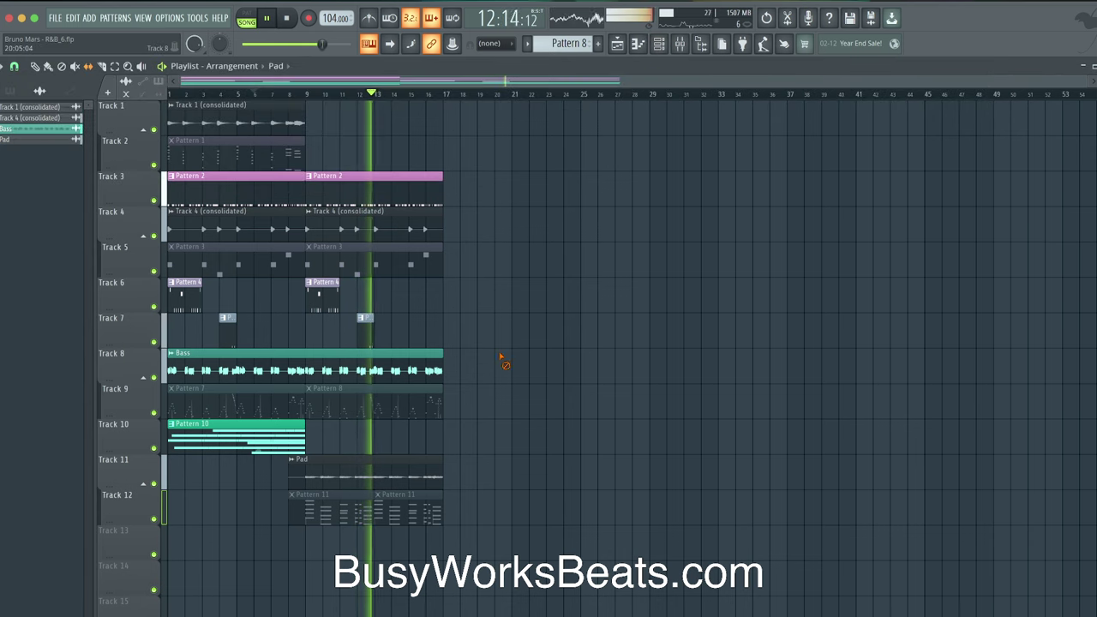
Trim the start of the Pad clip on Track 11 to bar 9 and move the clip to Track 1.
left_click(34, 66)
left_click(362, 461)
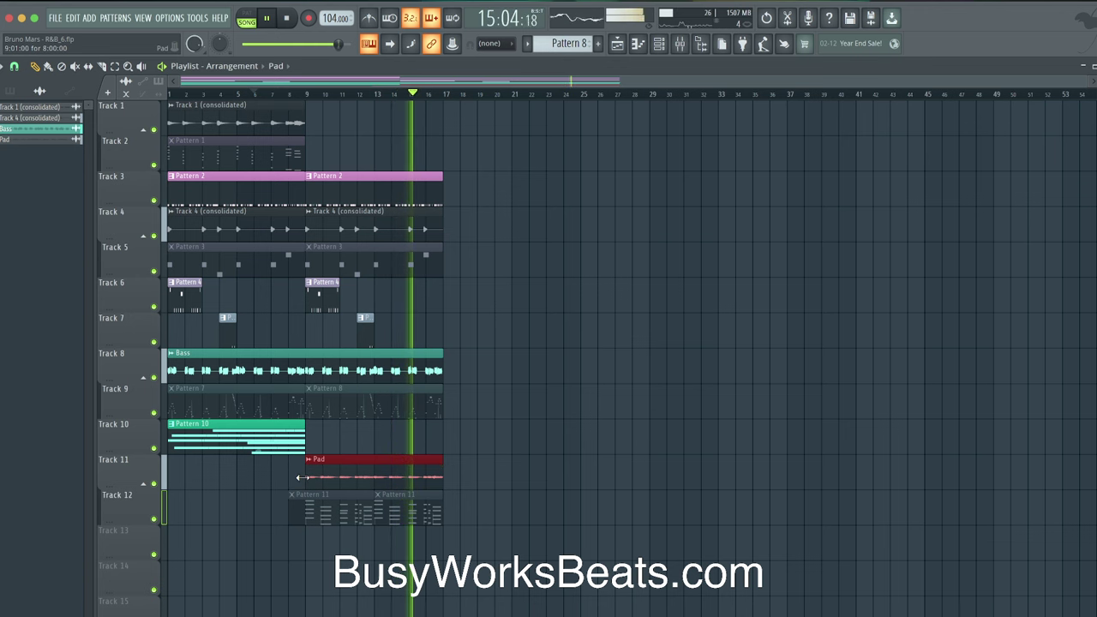
left_click_drag(290, 478, 309, 111)
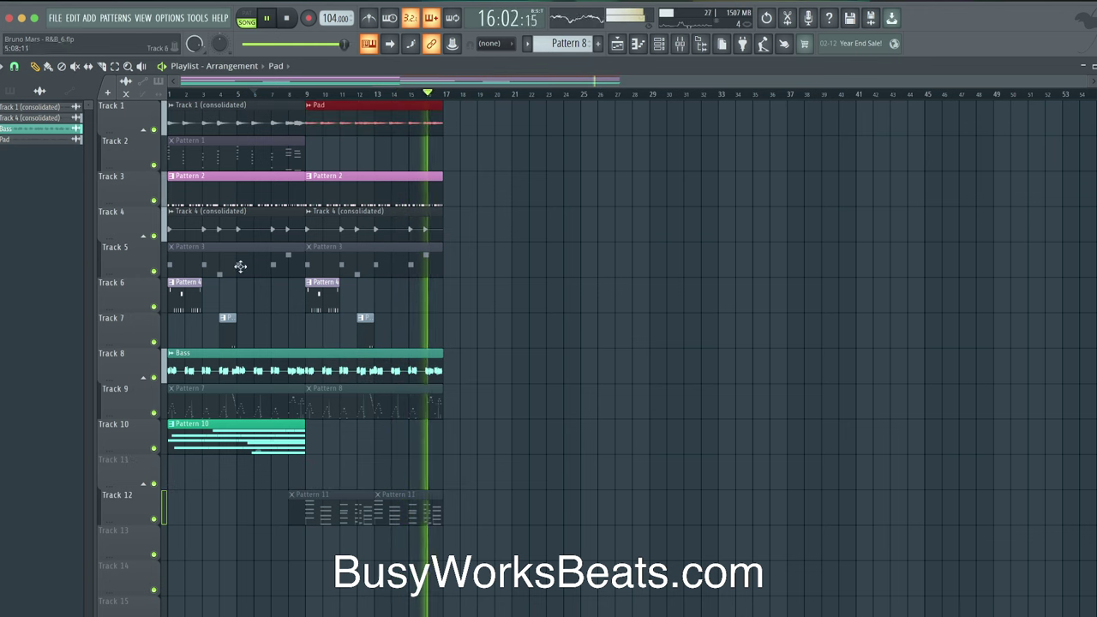
Rename the consolidated audio clip at the start of Track 1 as Pad.
left_click(172, 104)
key("F2")
type("Pad")
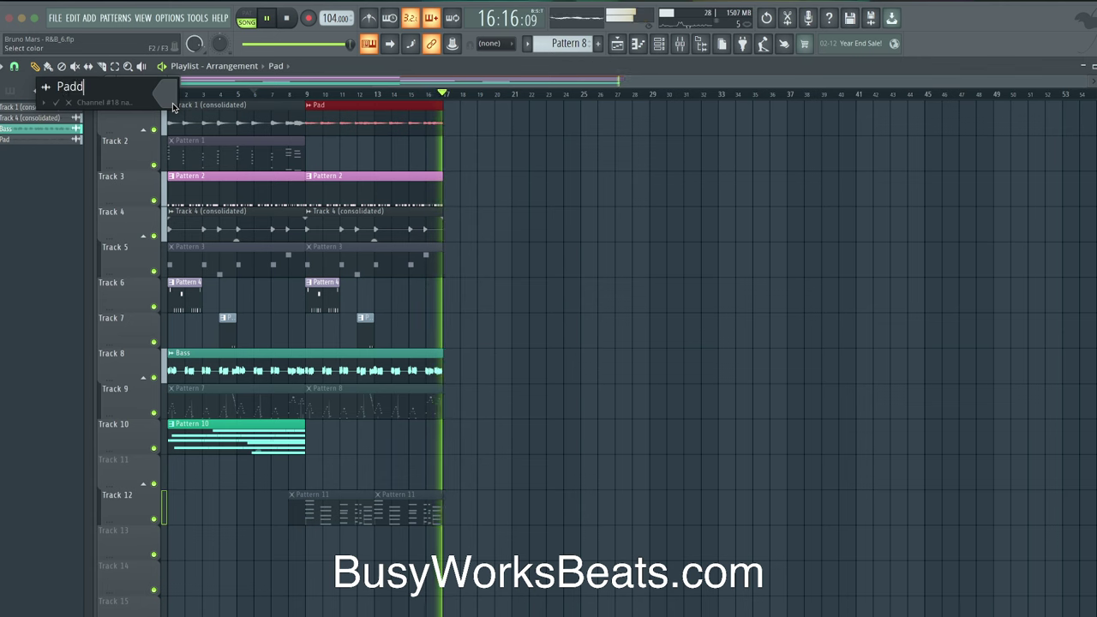
key("Return")
key("space")
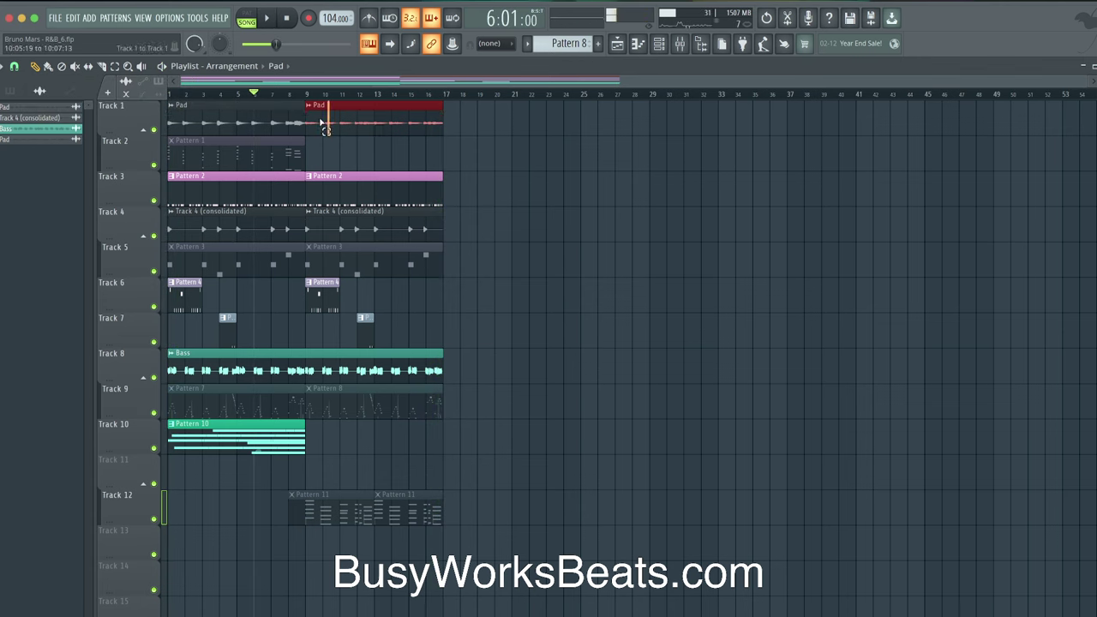
Route the four audio channels to mixer tracks 24 to 27 and return to the playlist.
key("space")
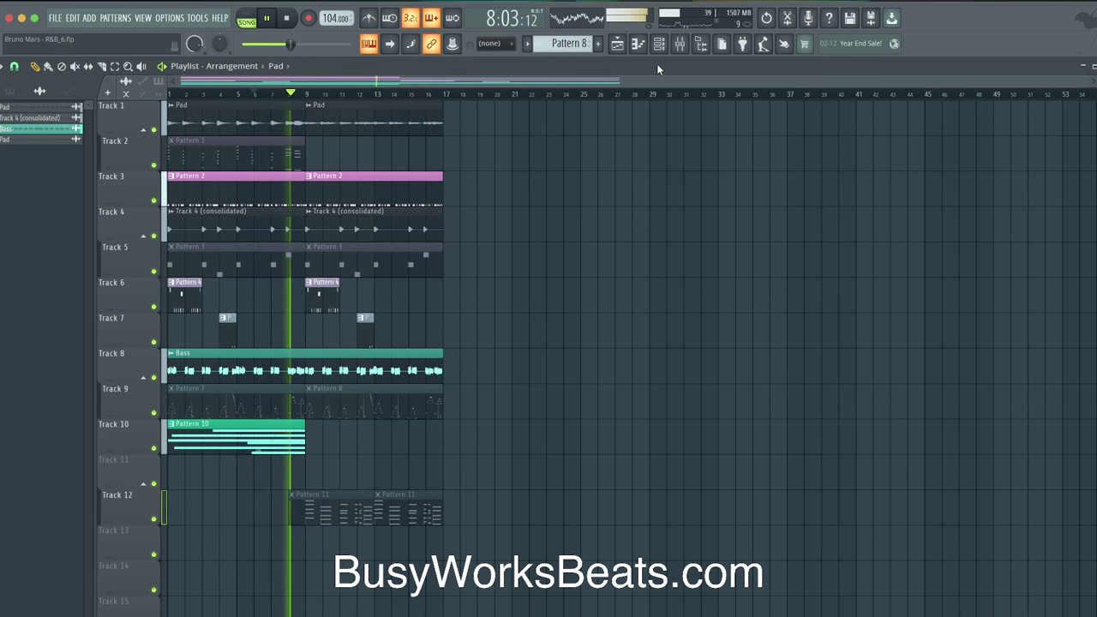
key("F6")
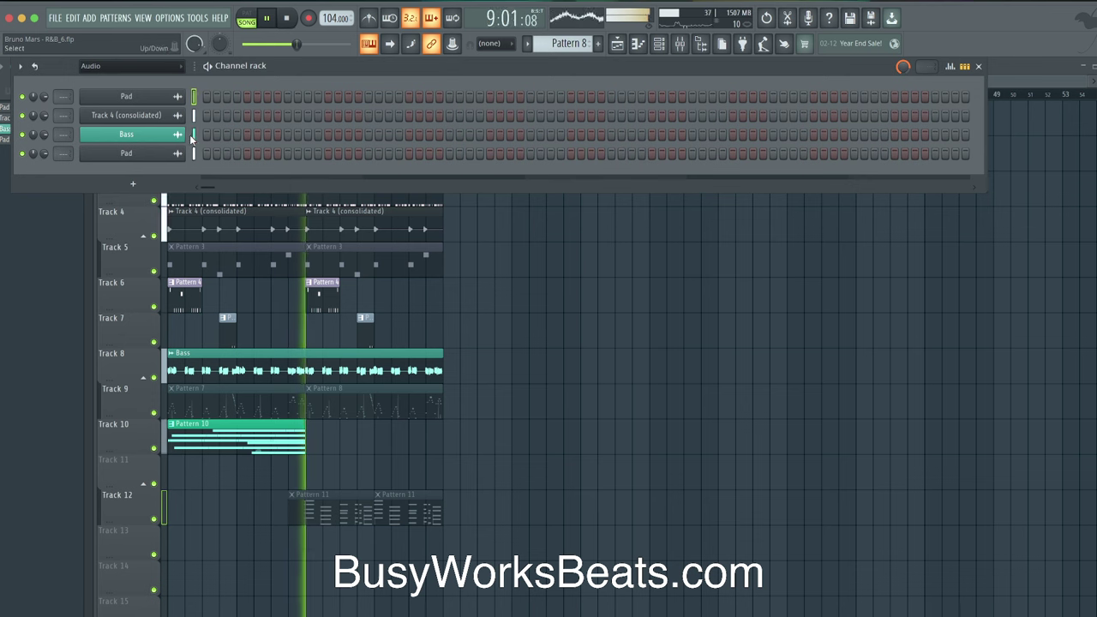
key("F9")
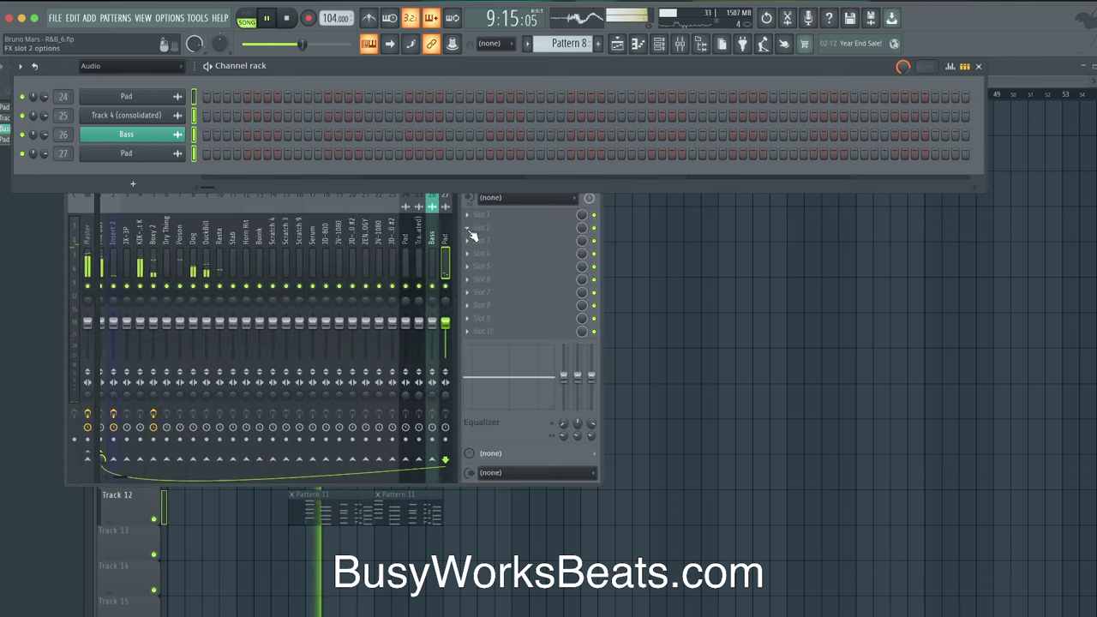
key("F5")
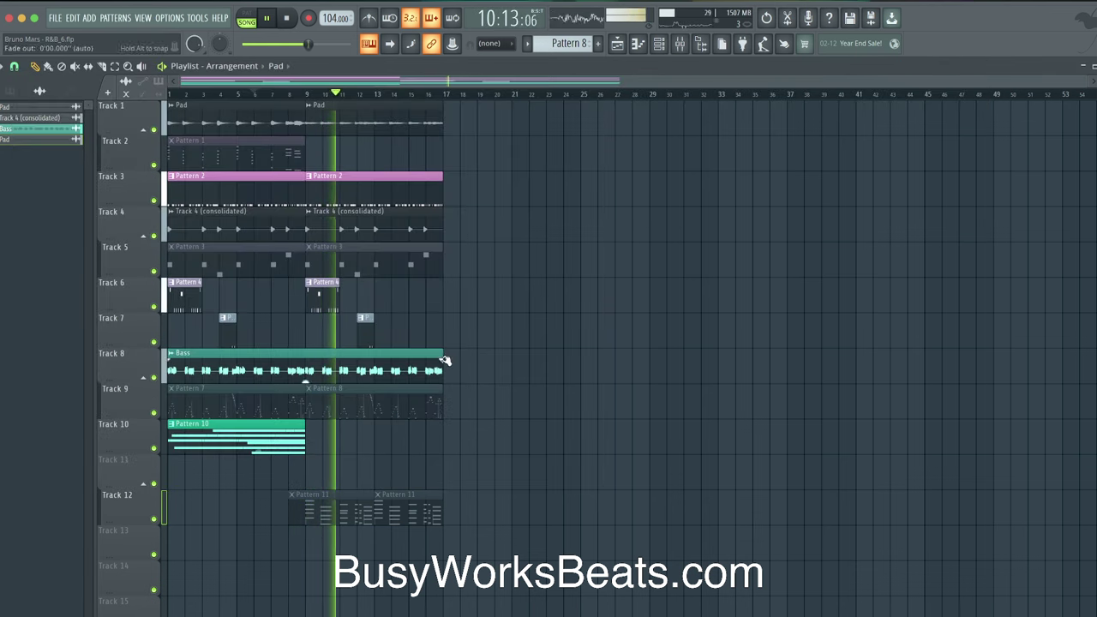
Listen through the arrangement and check the track levels in the mixer.
scroll(385, 358, "up", 3)
scroll(384, 358, "down", 4)
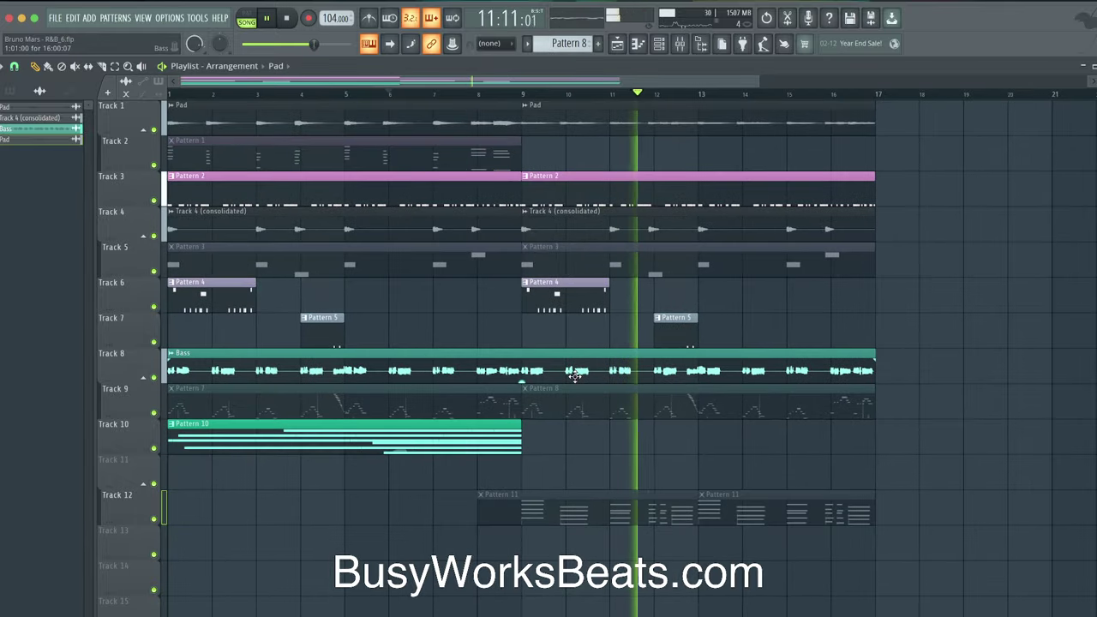
scroll(574, 379, "up", 2)
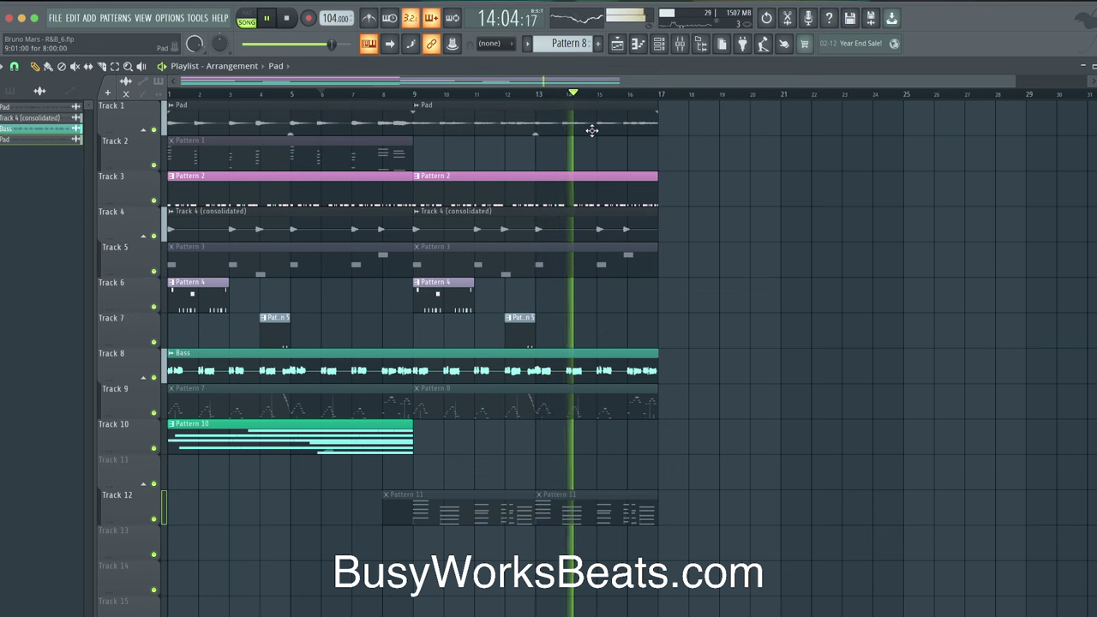
left_click(680, 45)
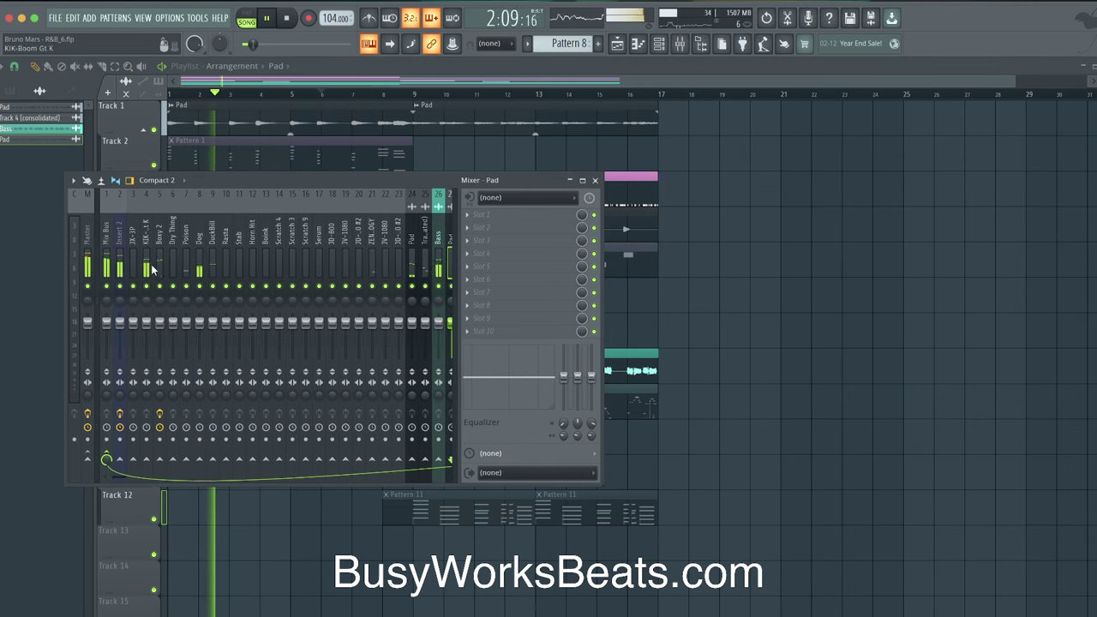
key("F9")
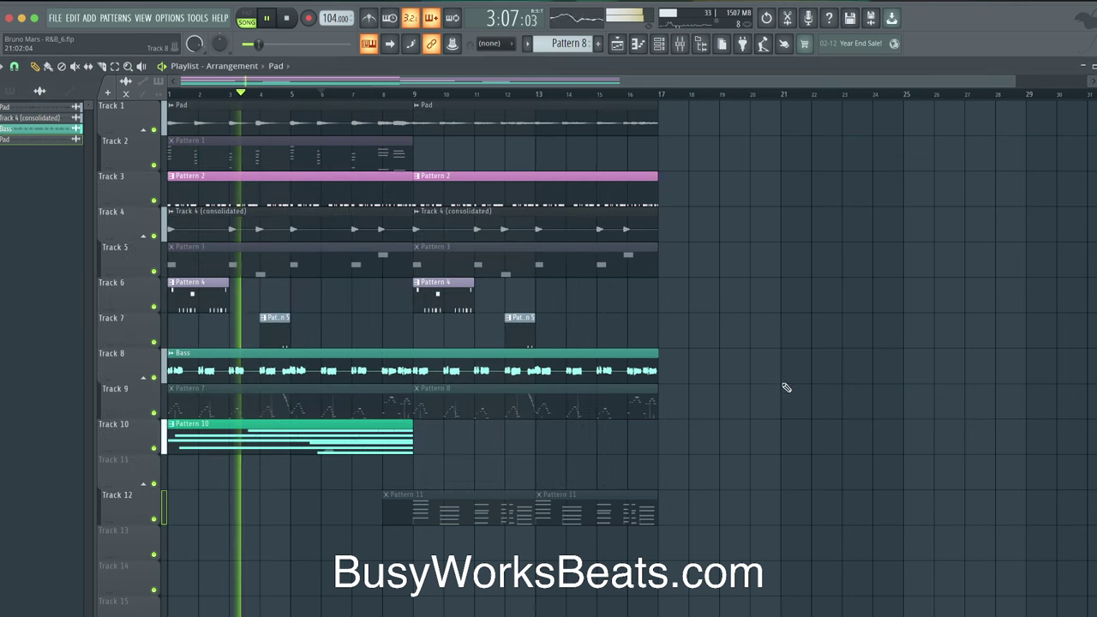
Load the JB-EG Solo Slap preset in the UAD AMS RMX16 reverb on the Boxy 2 mixer track.
left_click(658, 44)
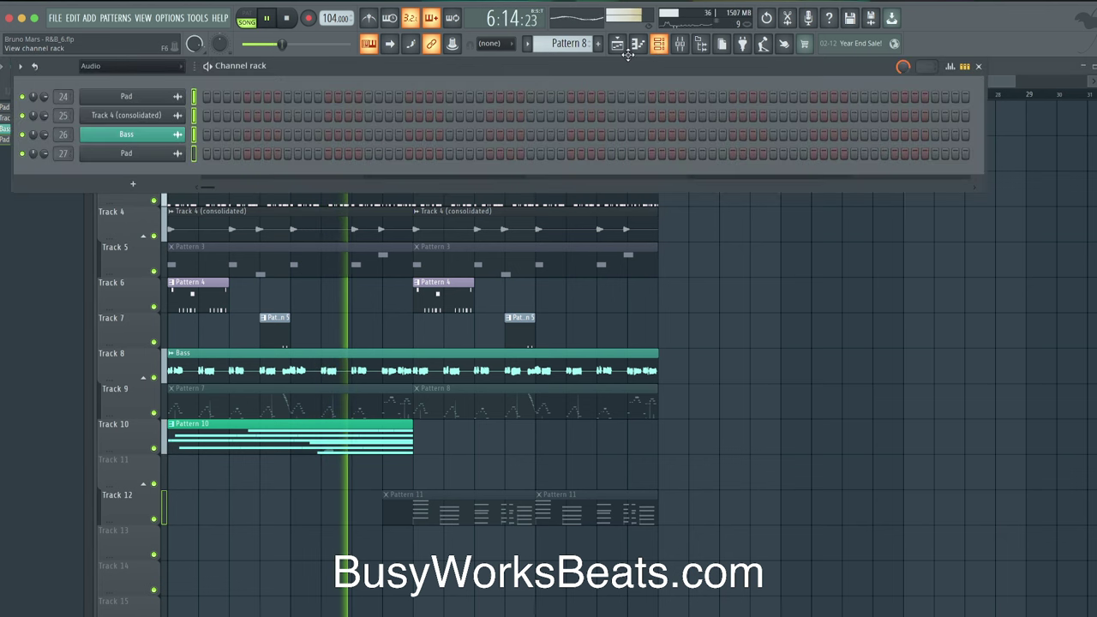
key("F9")
left_click(159, 230)
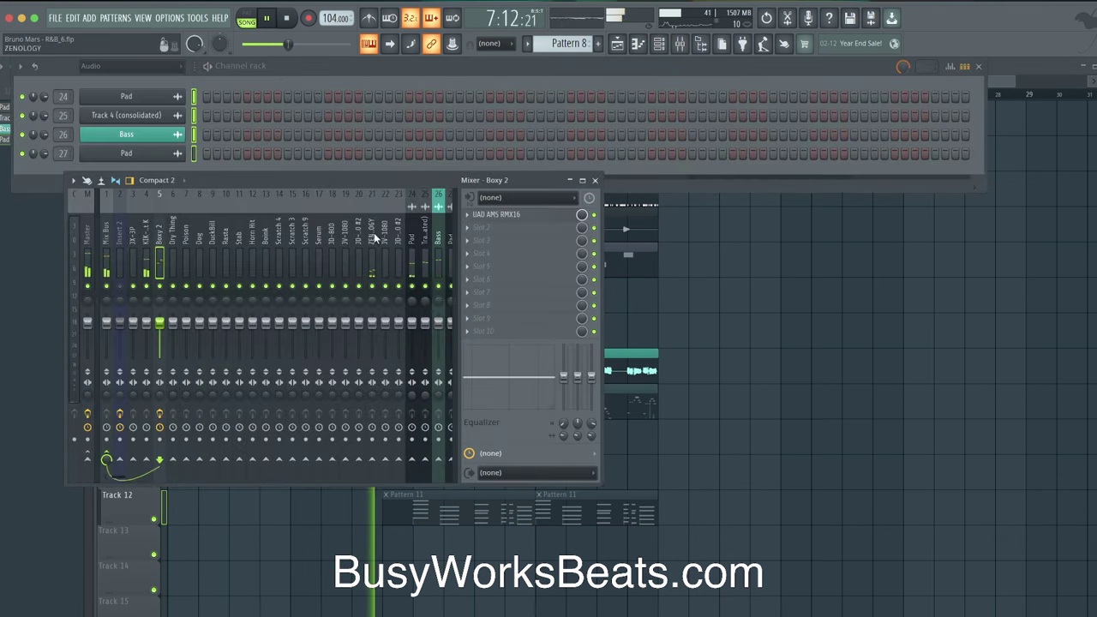
left_click(551, 215)
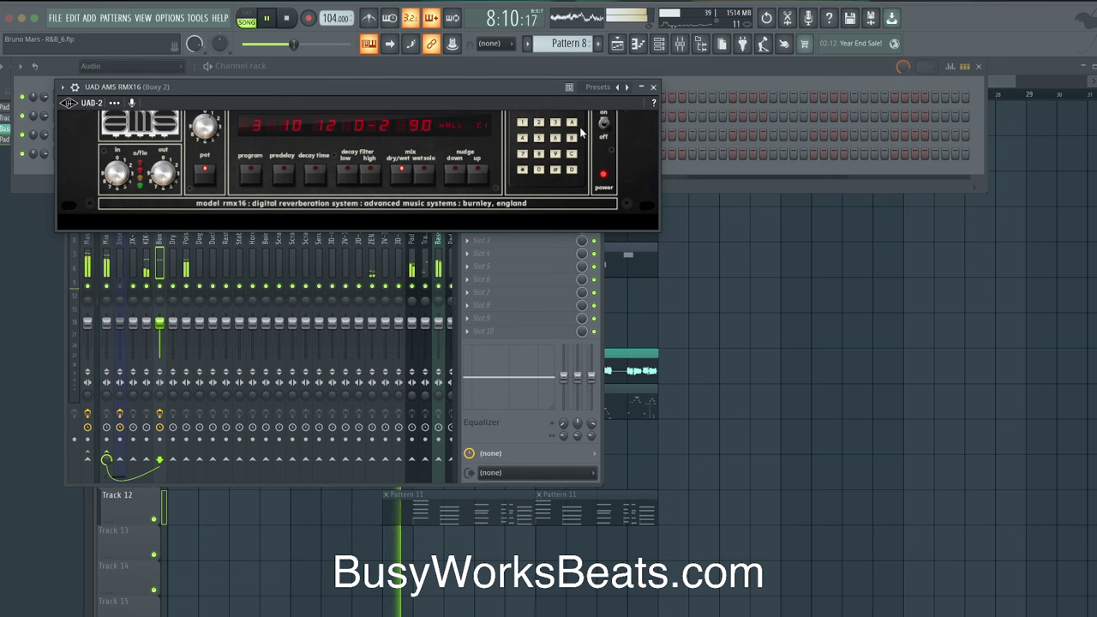
left_click(626, 88)
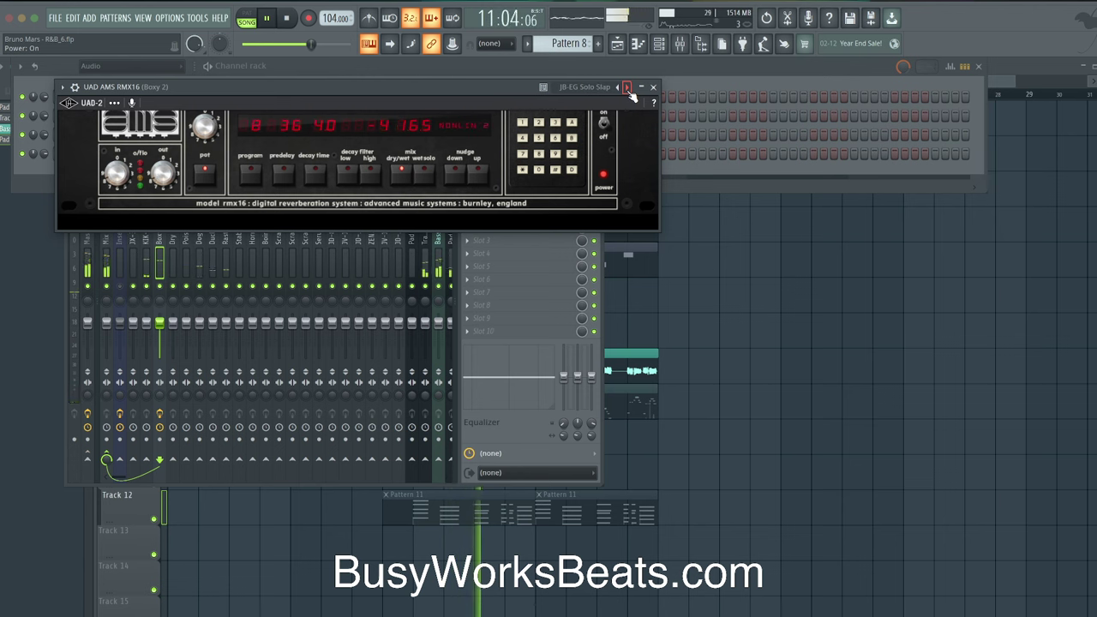
Lower the reverb's wet/dry mix to 7.5% and close the plugin.
left_click(454, 172)
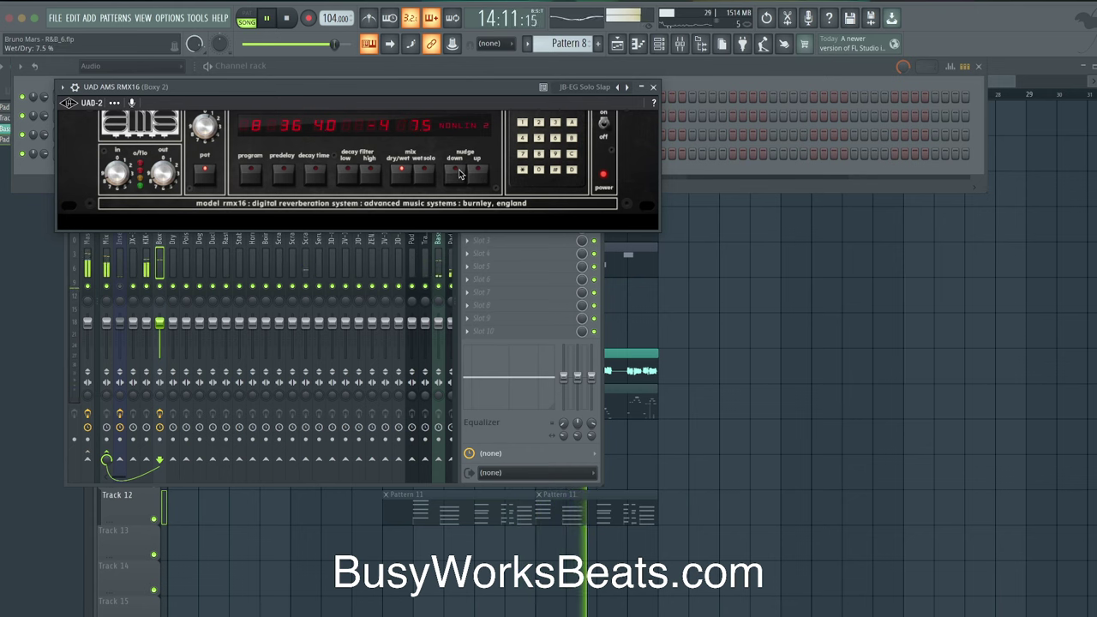
left_click(653, 87)
key("F5")
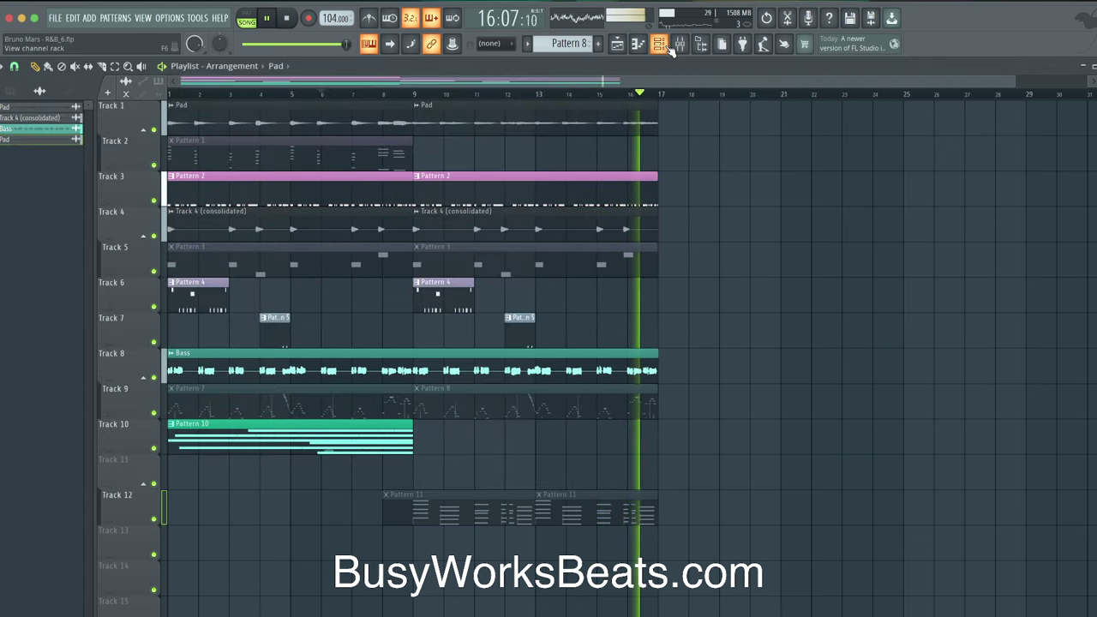
Select the KIK-Boom Gt K mixer track and check its level during playback.
key("F9")
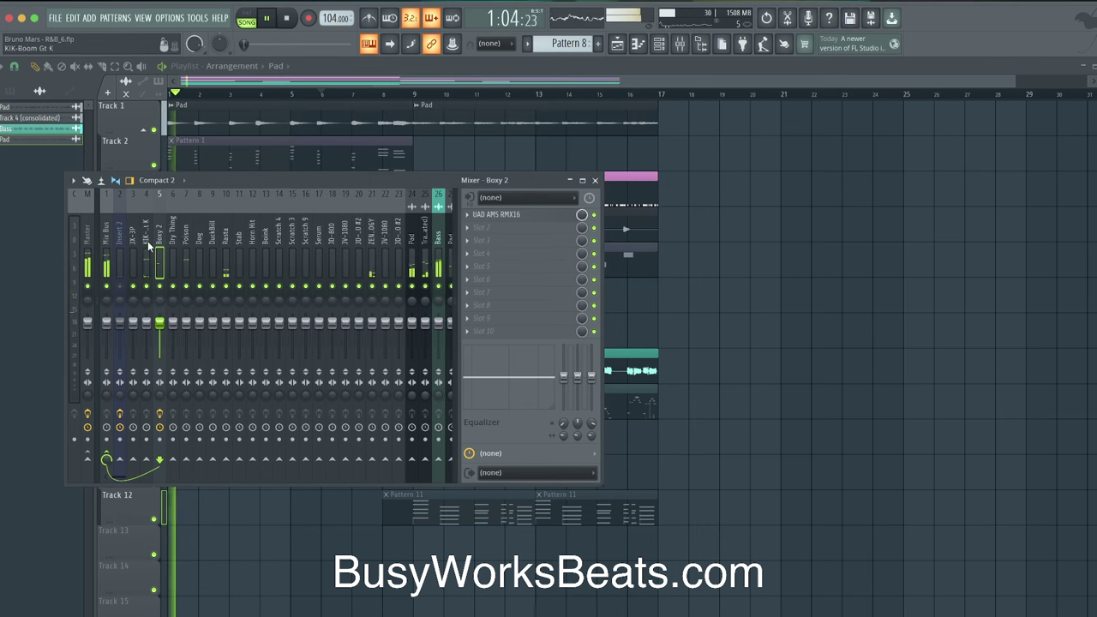
left_click(151, 267)
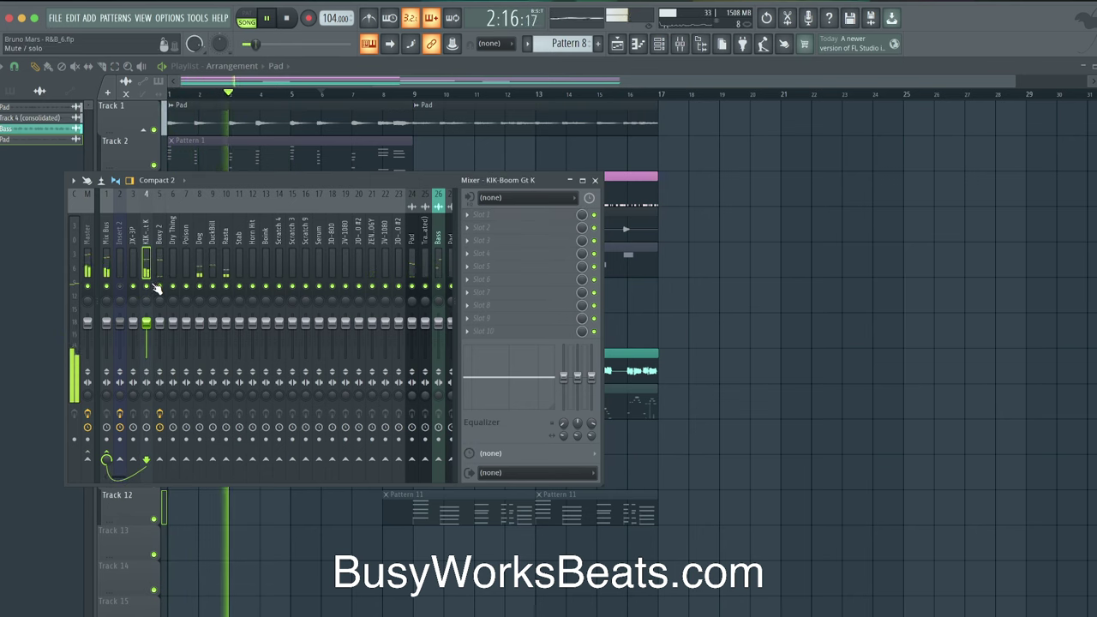
key("F9")
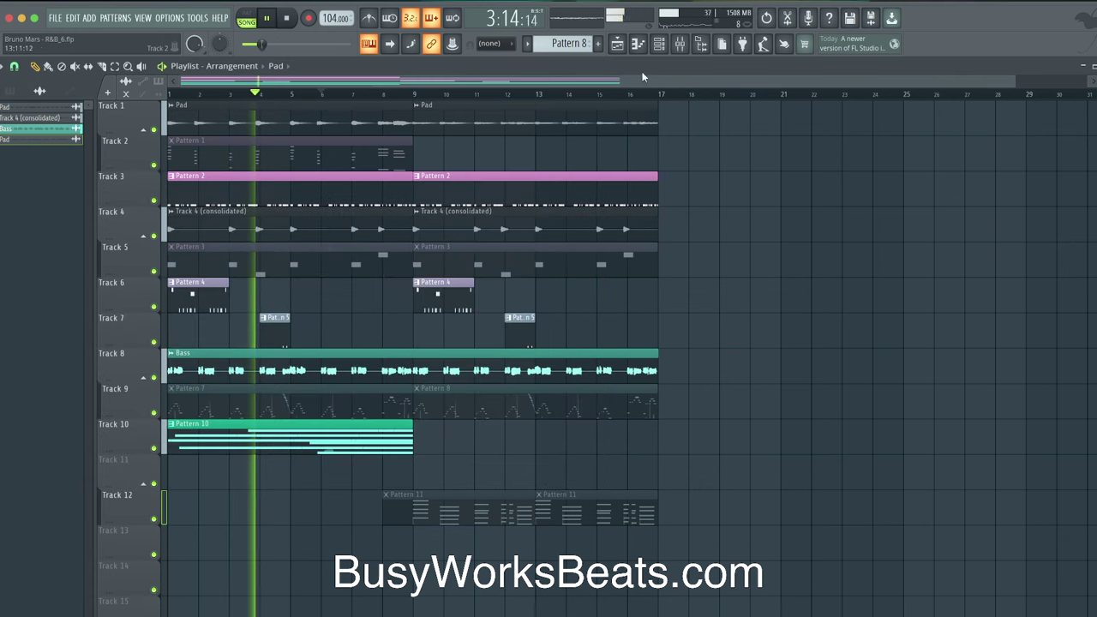
left_click(691, 43)
key("space")
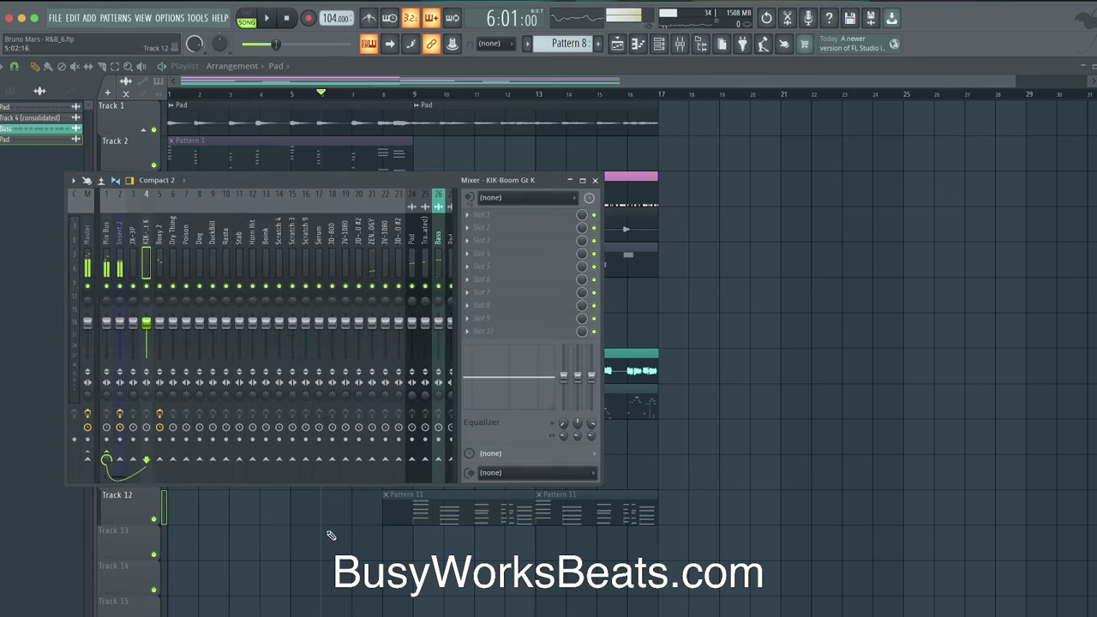
Listen to the opening, slice the Bass and Pattern 11 clips at bar 9, and delete the Pattern 11 piece before bar 9.
key("F9")
right_click(265, 452)
key("space")
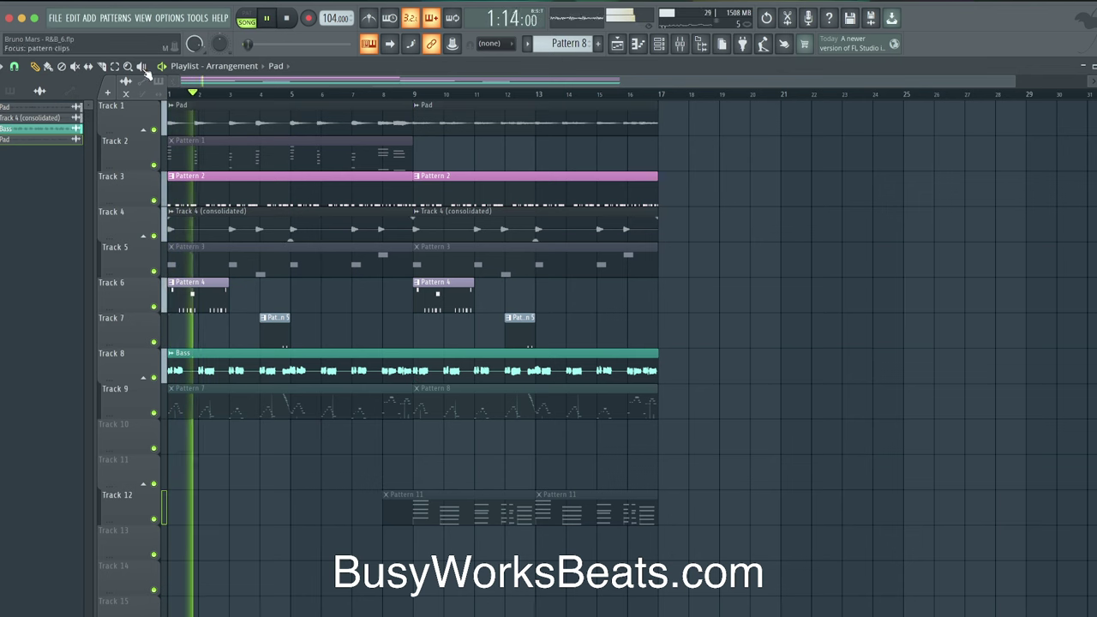
key("space")
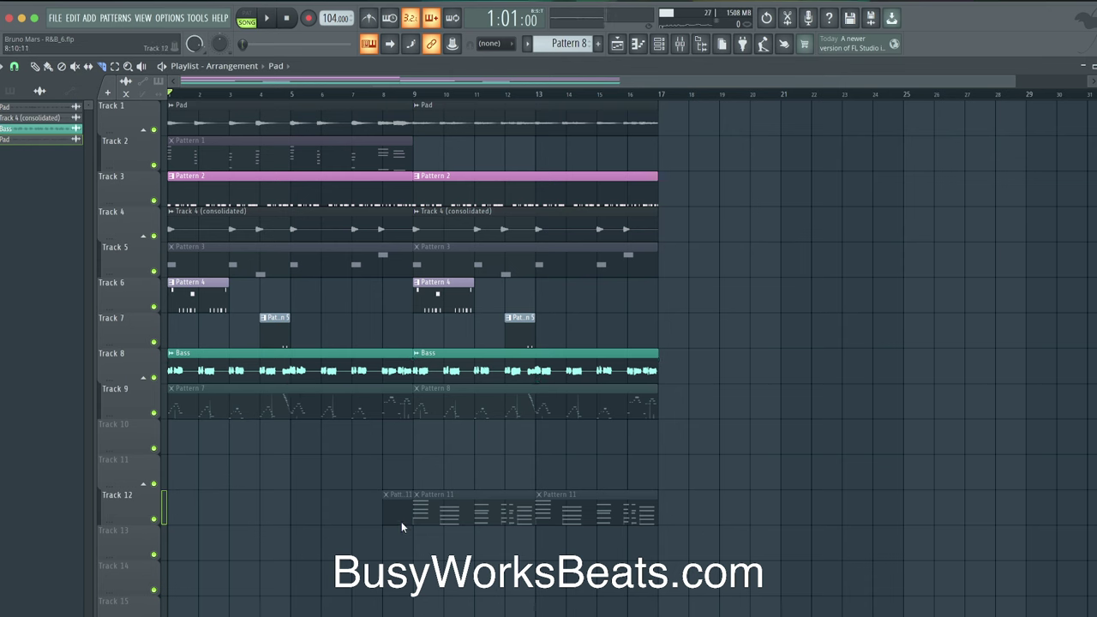
key("Delete")
Copy all clips of the first eight bars to bar 17 and delete the opening Bass clip on Track 8.
left_click_drag(407, 454, 243, 101)
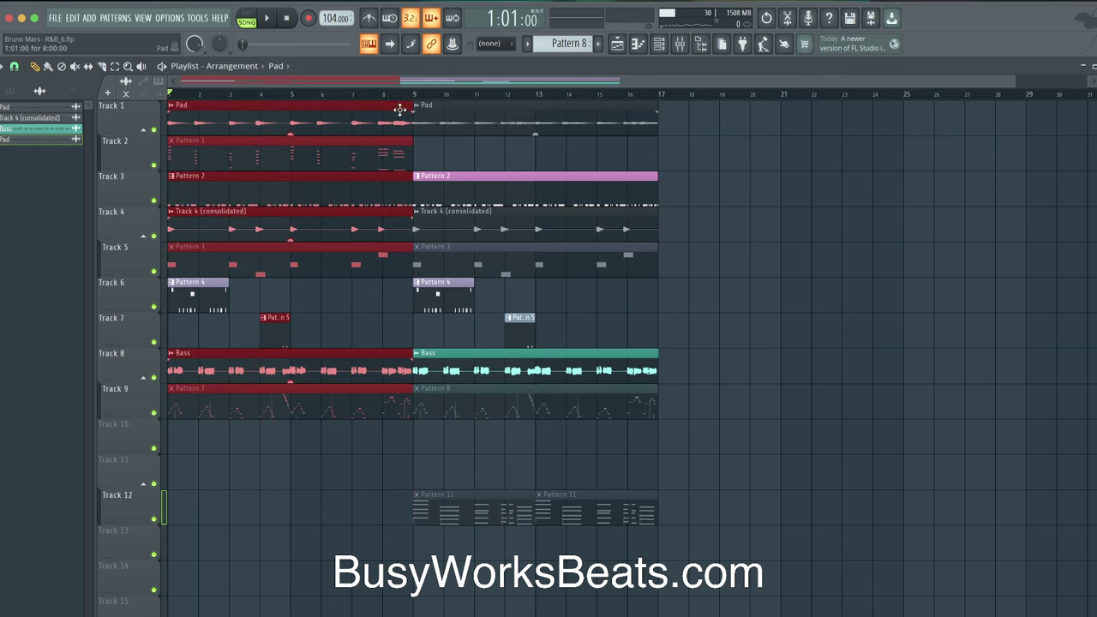
left_click_drag(400, 109, 168, 417)
left_click_drag(195, 367, 693, 326)
right_click(289, 372)
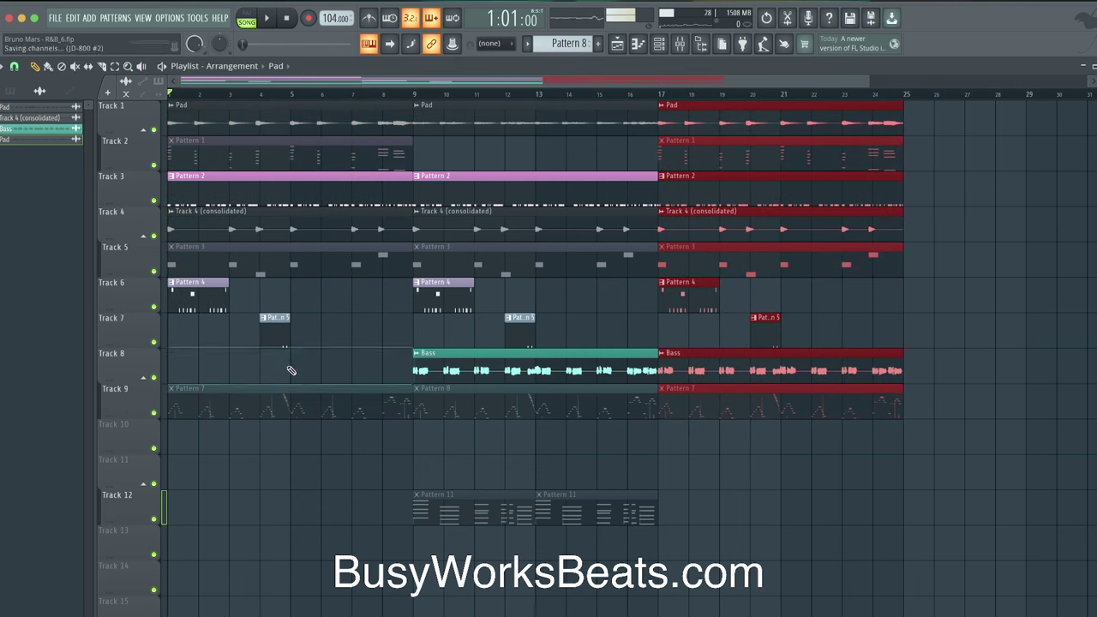
key("space")
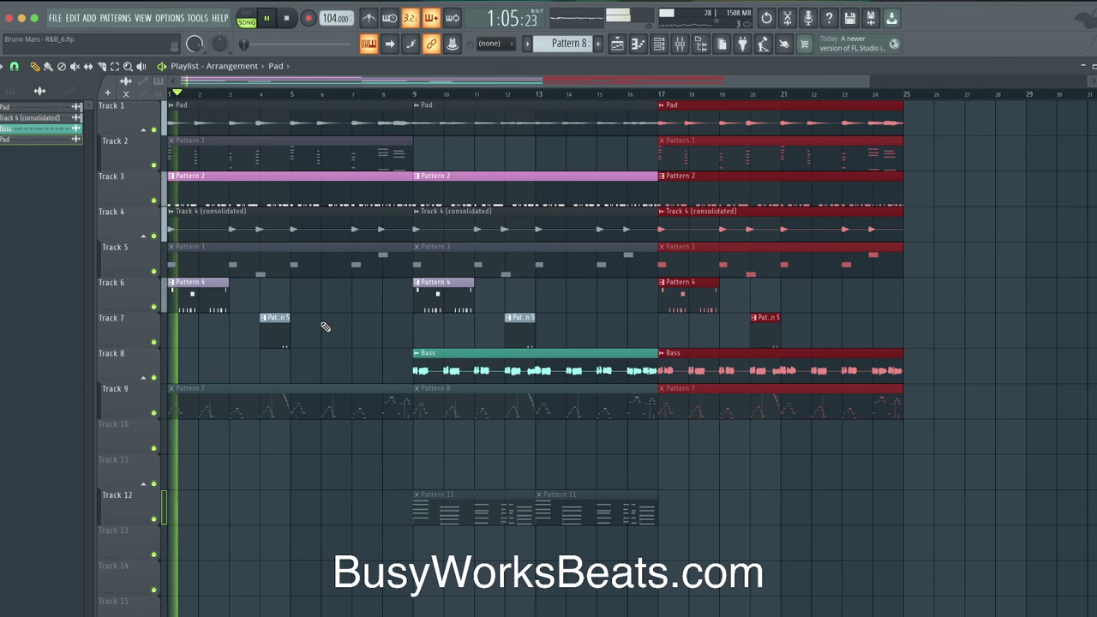
Duplicate the selected clips from bars 17 to 25 so they repeat from bar 25, and clear the selection.
scroll(326, 324, "down", 3)
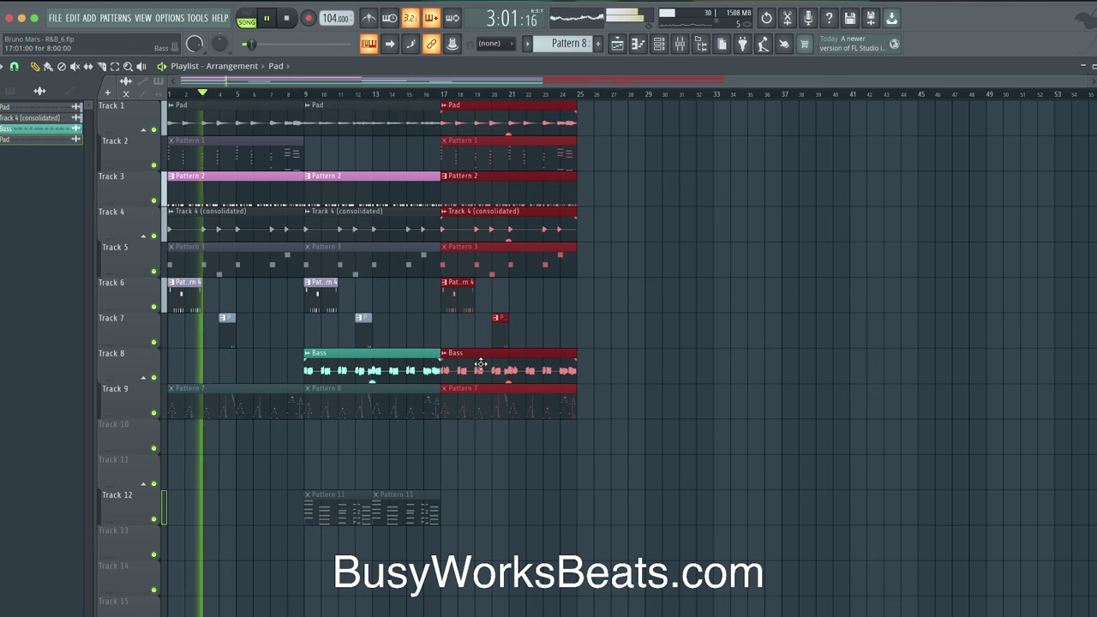
key("ctrl+b")
left_click(739, 387)
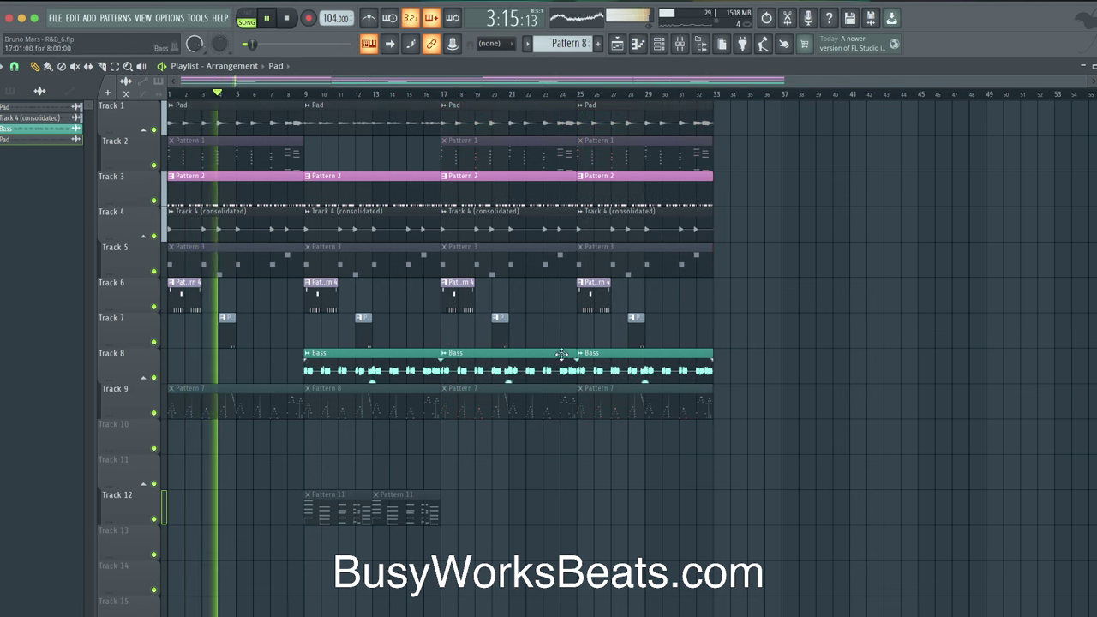
Check the mixer levels while the extended arrangement plays, stop playback, and save the project.
left_click(678, 45)
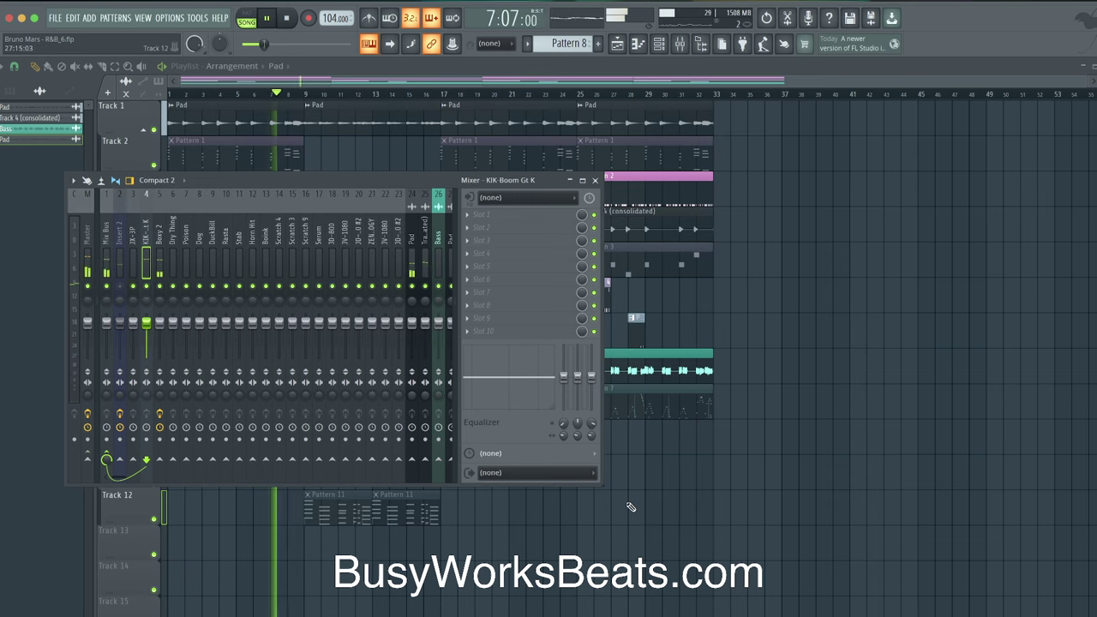
key("F9")
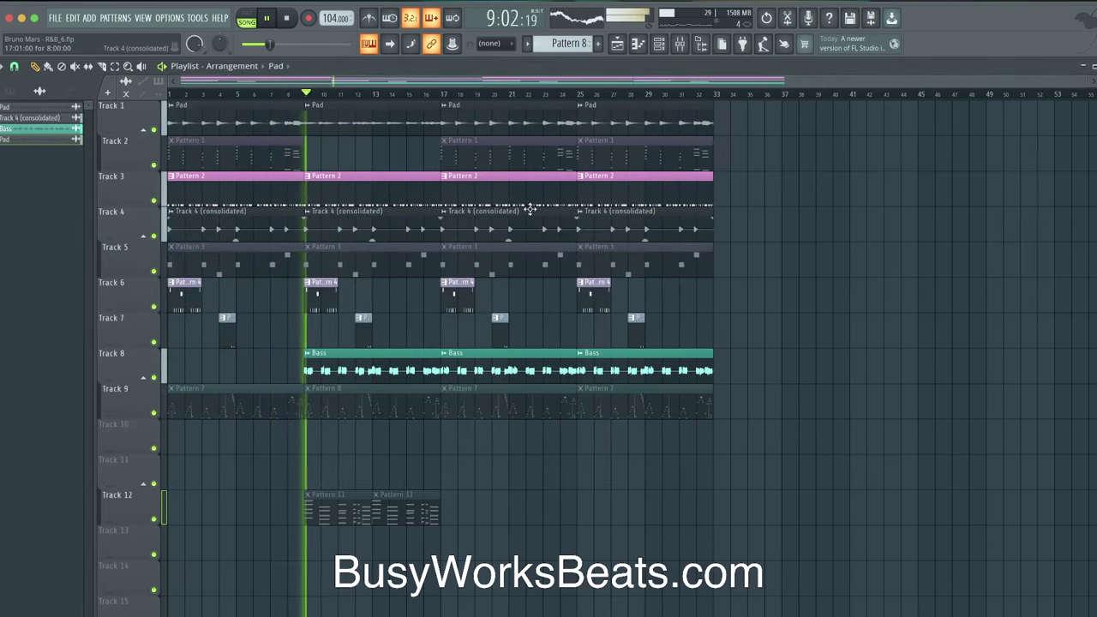
left_click(658, 42)
left_click(658, 43)
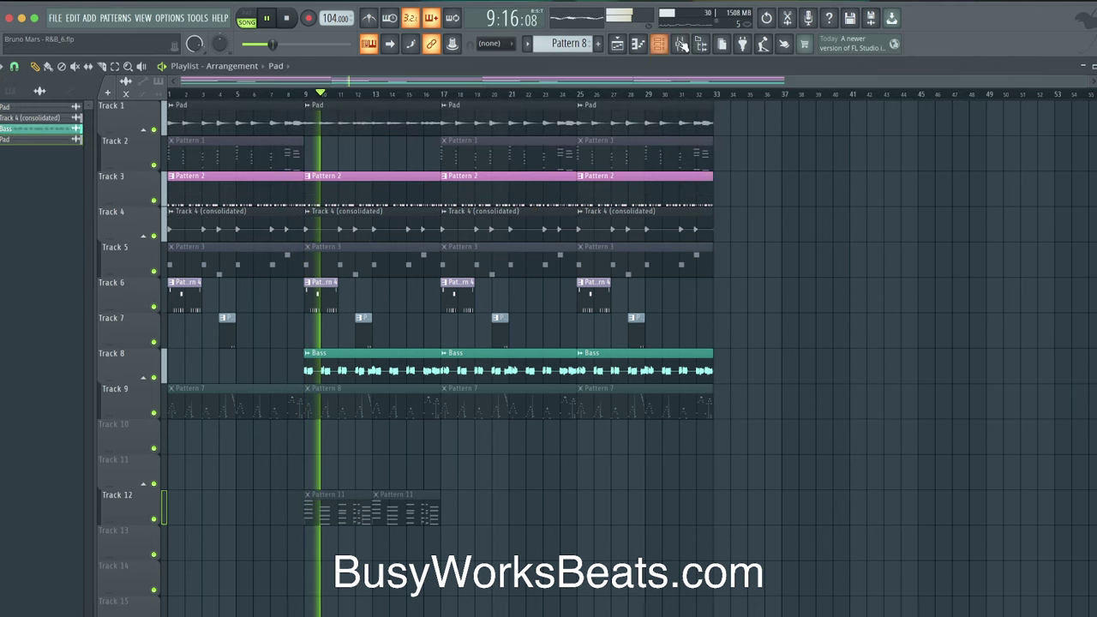
left_click(679, 43)
key("space")
key("ctrl+s")
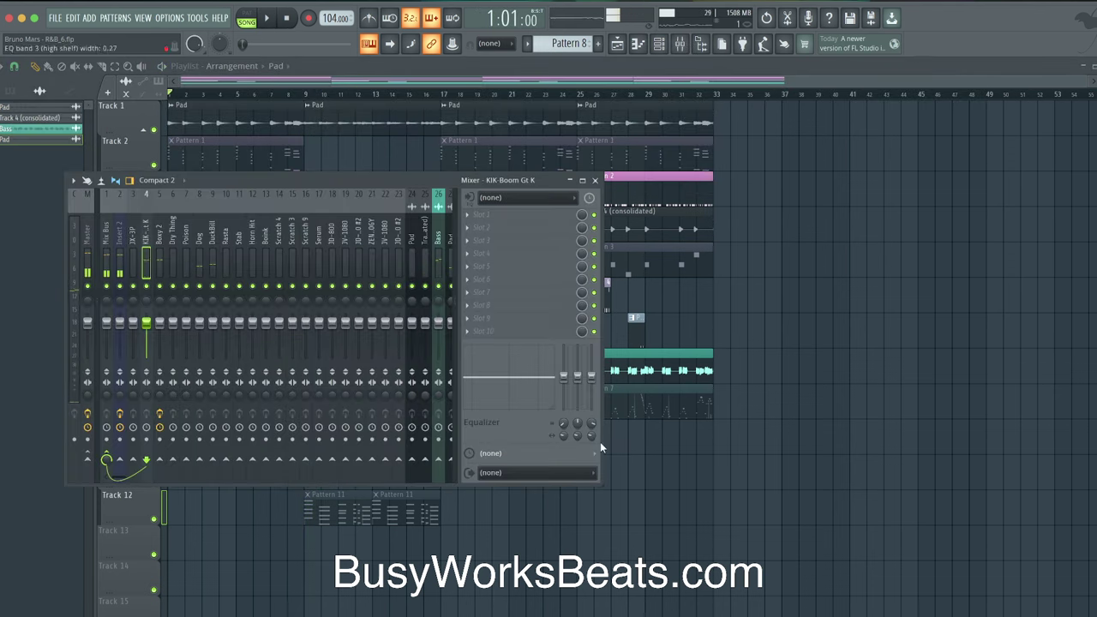
Delete the Track 8 Bass clip between bars 9 and 17 and place the playhead at bar 9.
key("F9")
right_click(342, 370)
left_click(308, 96)
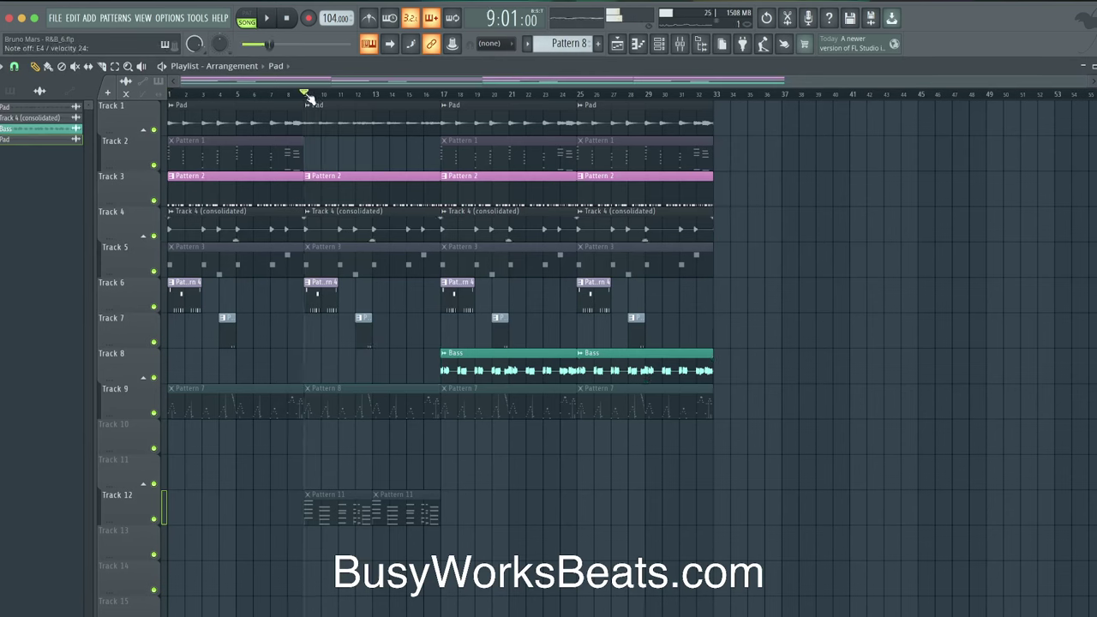
Filter the channel rack by All, switch the filter to Unsorted, and return to the playlist.
key("F6")
left_click(158, 66)
left_click(152, 78)
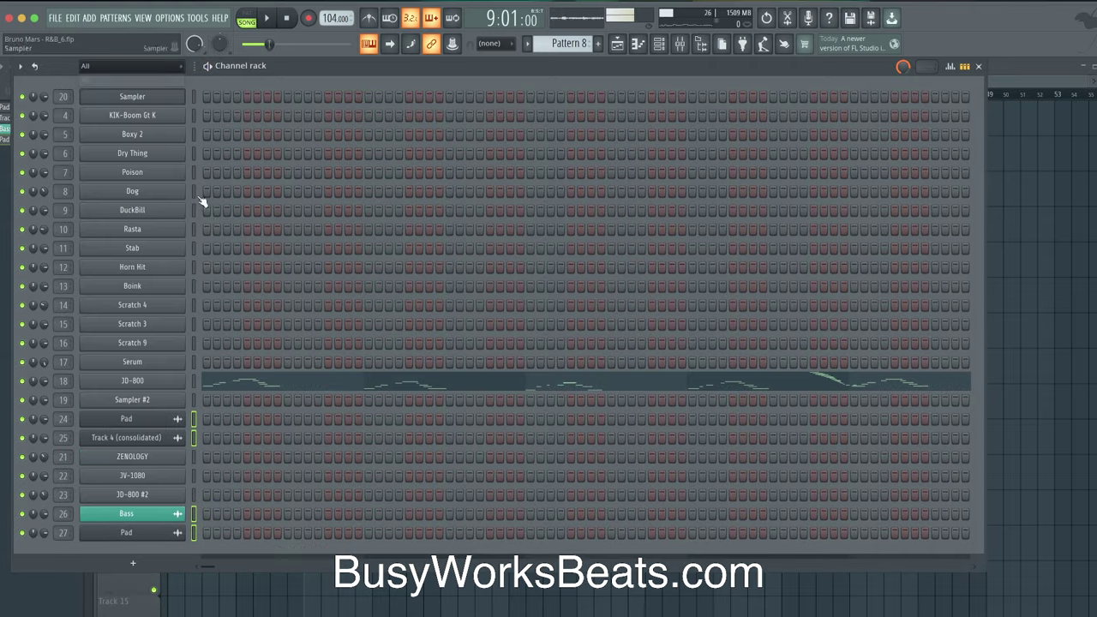
left_click(143, 69)
left_click(132, 107)
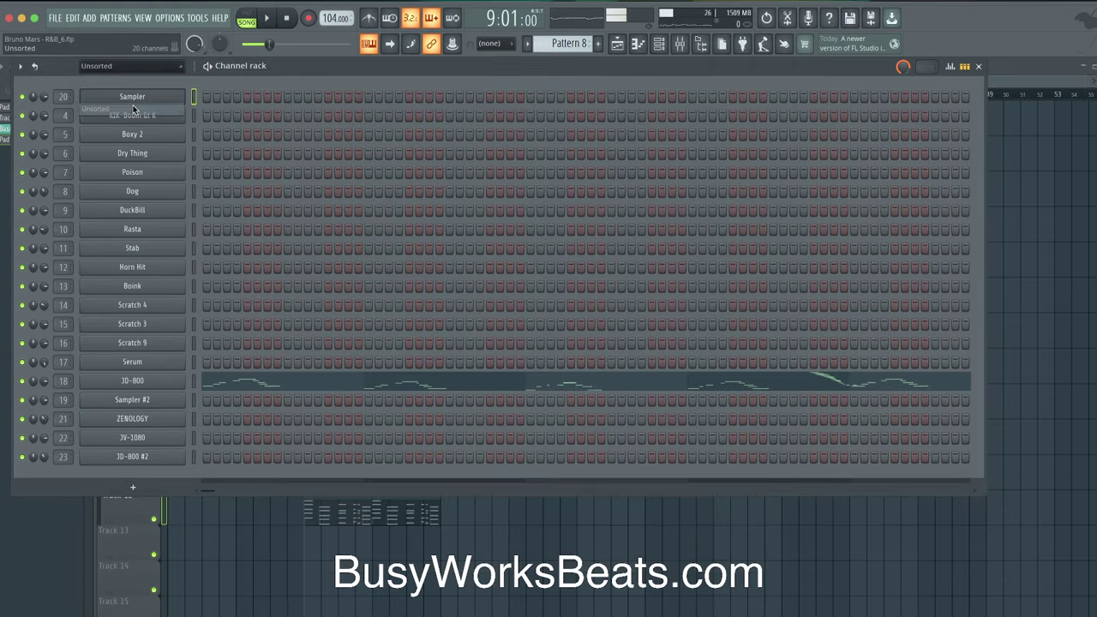
key("F6")
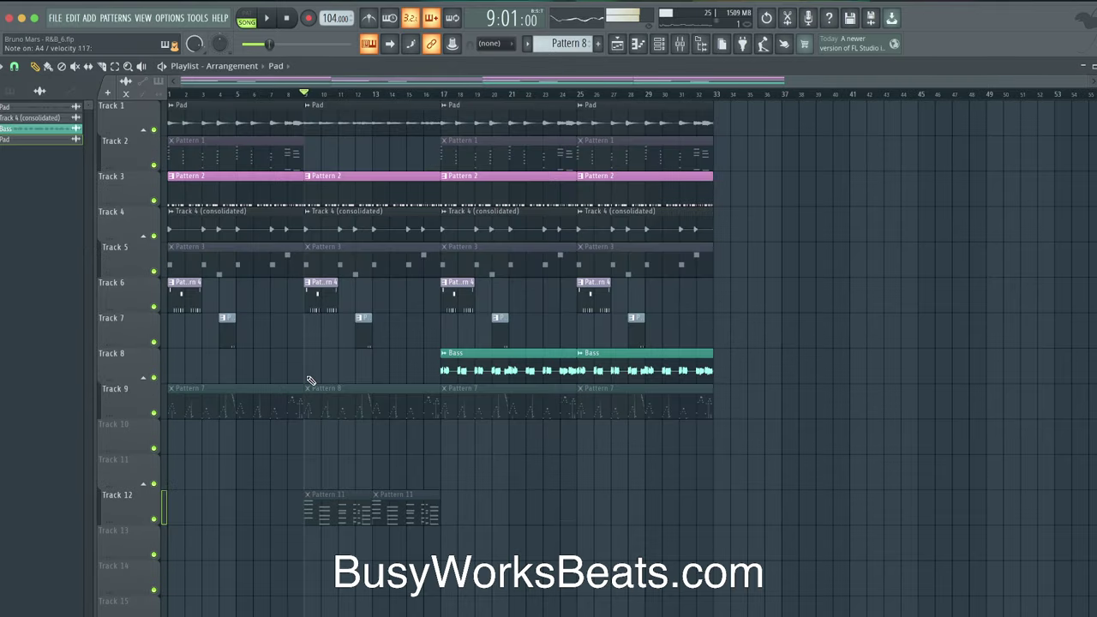
Listen to the section starting at bar 9 and save the project.
key("space")
key("space")
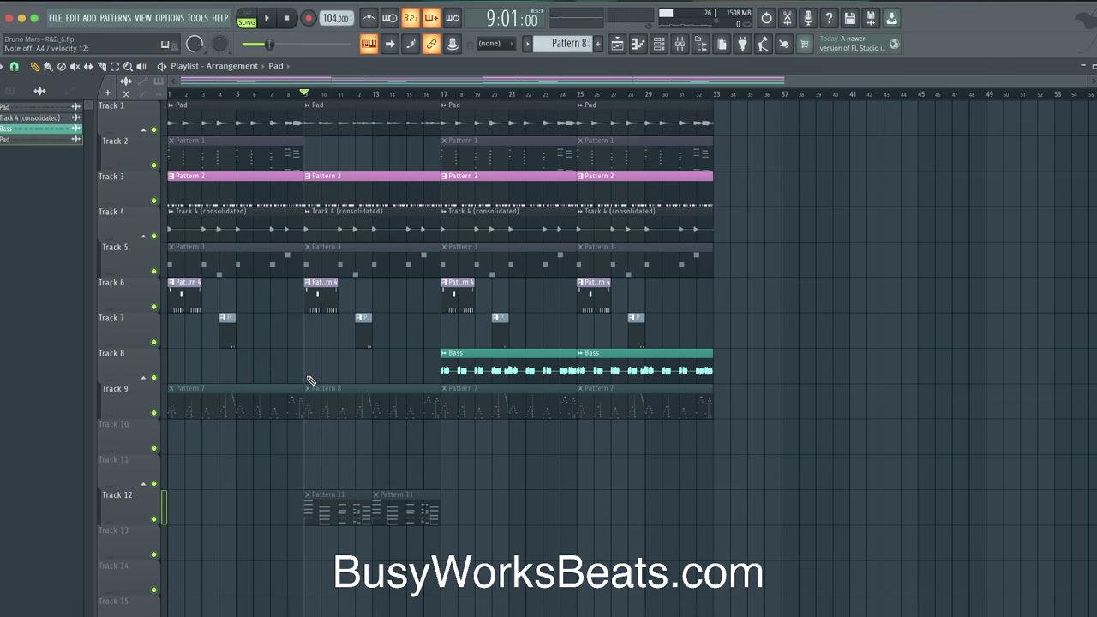
key("space")
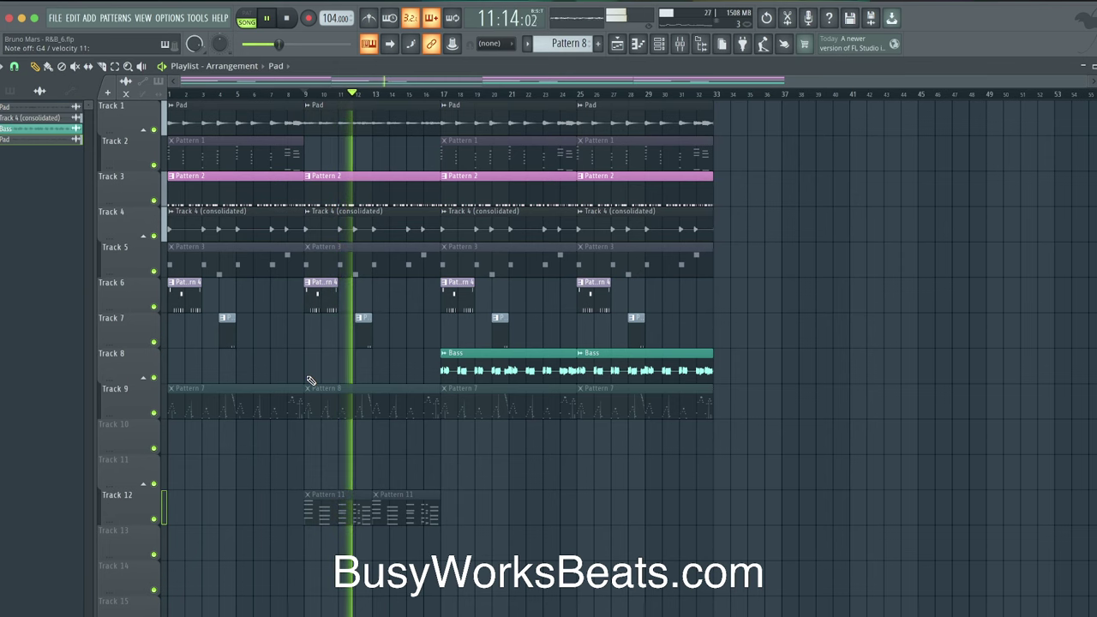
key("ctrl+s")
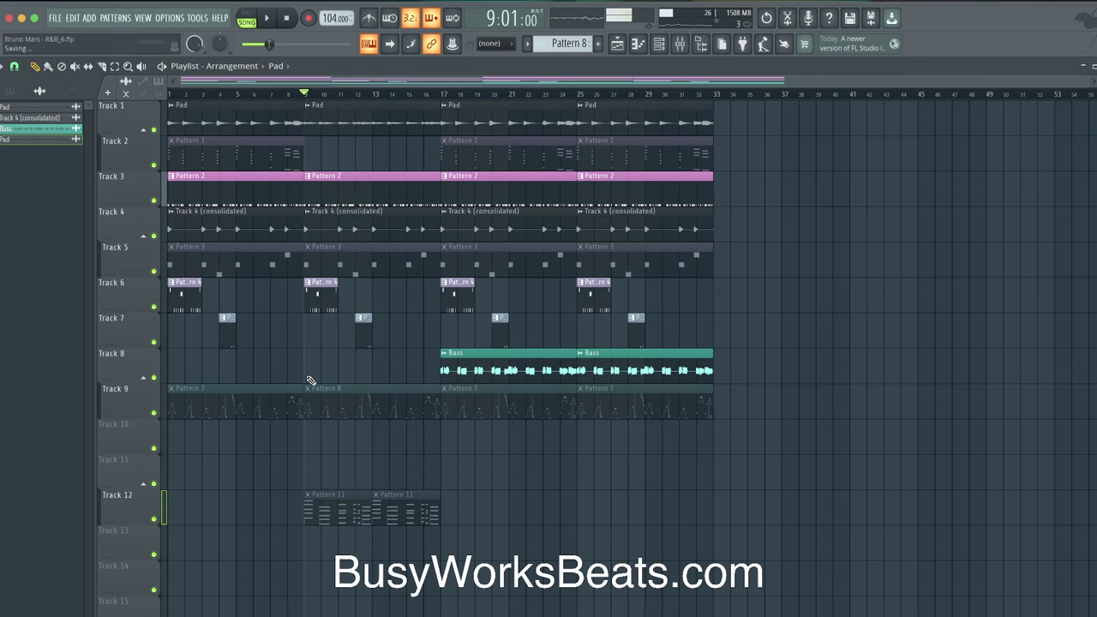
Switch to the empty Pattern 12 and arm recording.
left_click(659, 44)
left_click(566, 43)
left_click(582, 138)
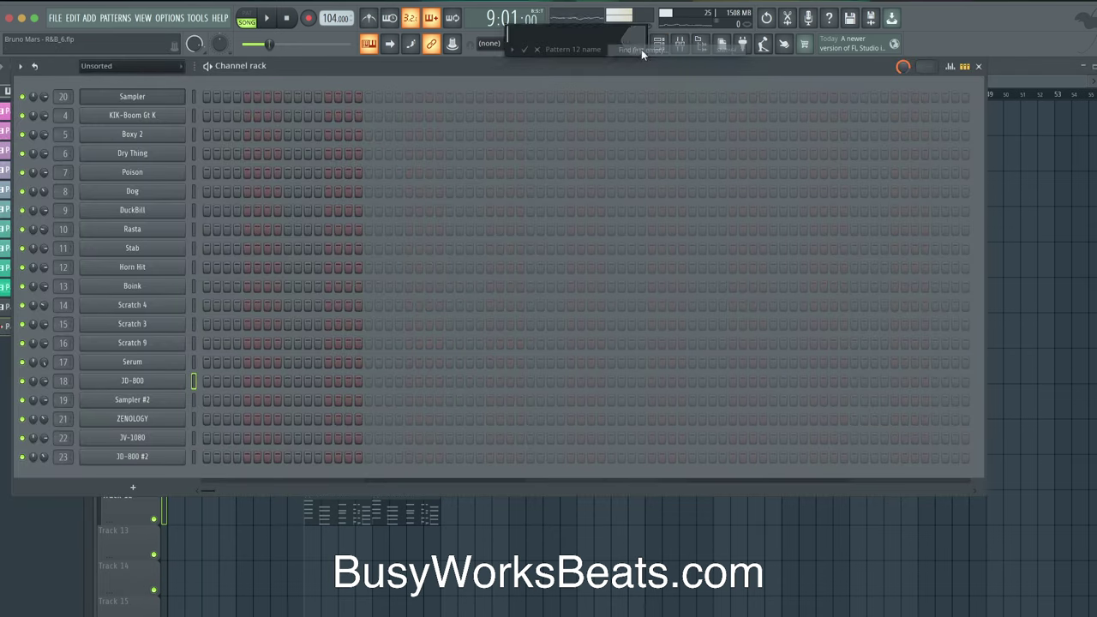
key("F6")
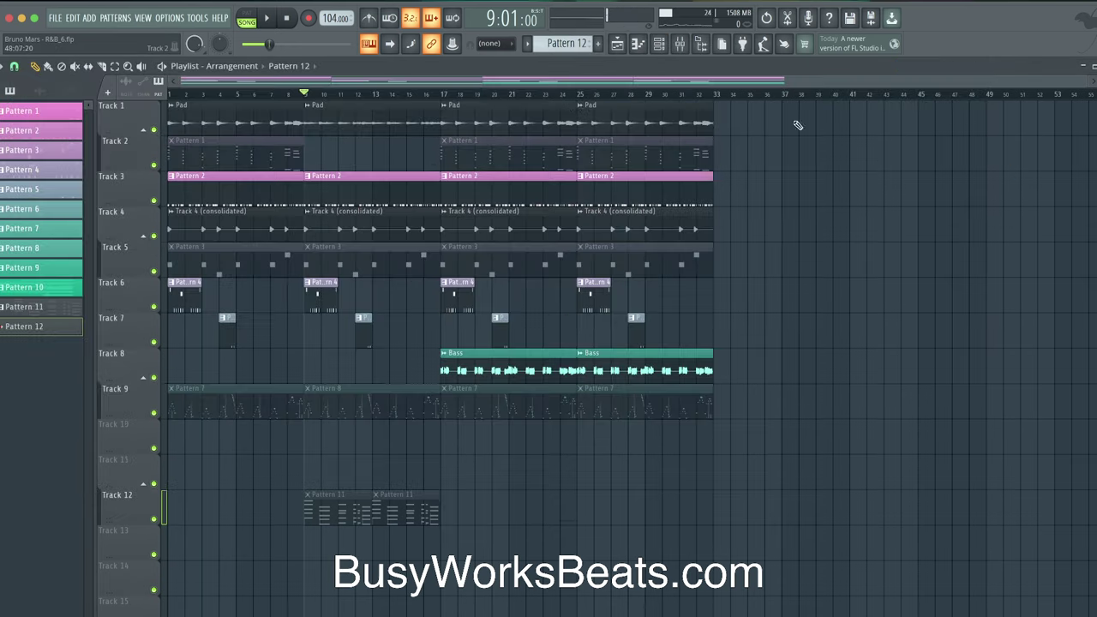
left_click(308, 19)
left_click(558, 397)
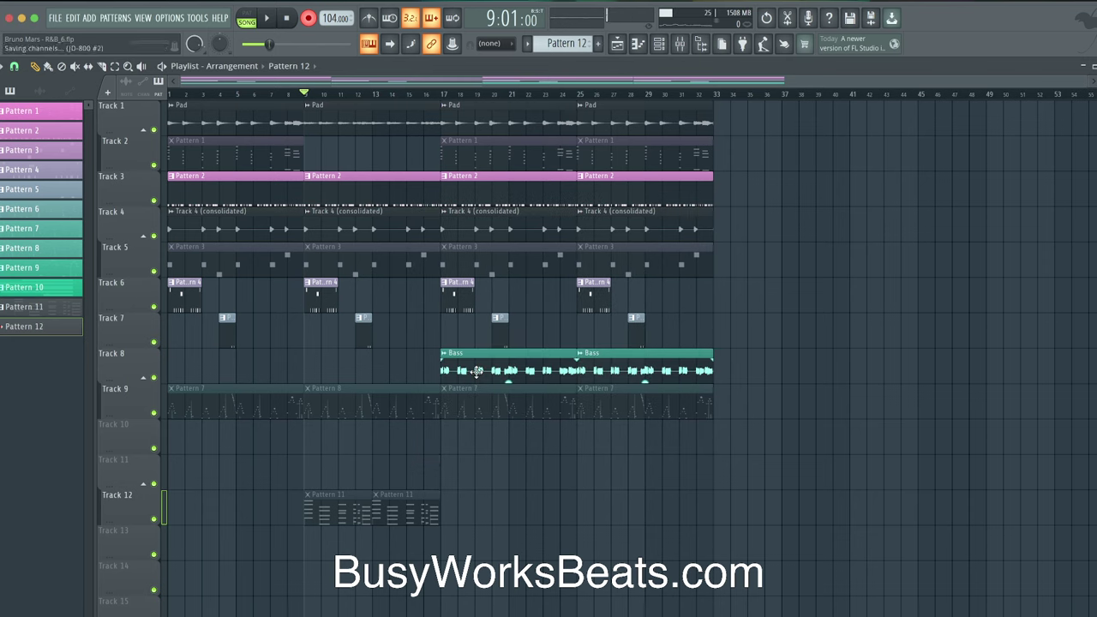
Review the JD-800 #2 chords in Pattern 11, and return to empty Pattern 12 with the JD-800 channel selected.
double_click(338, 520)
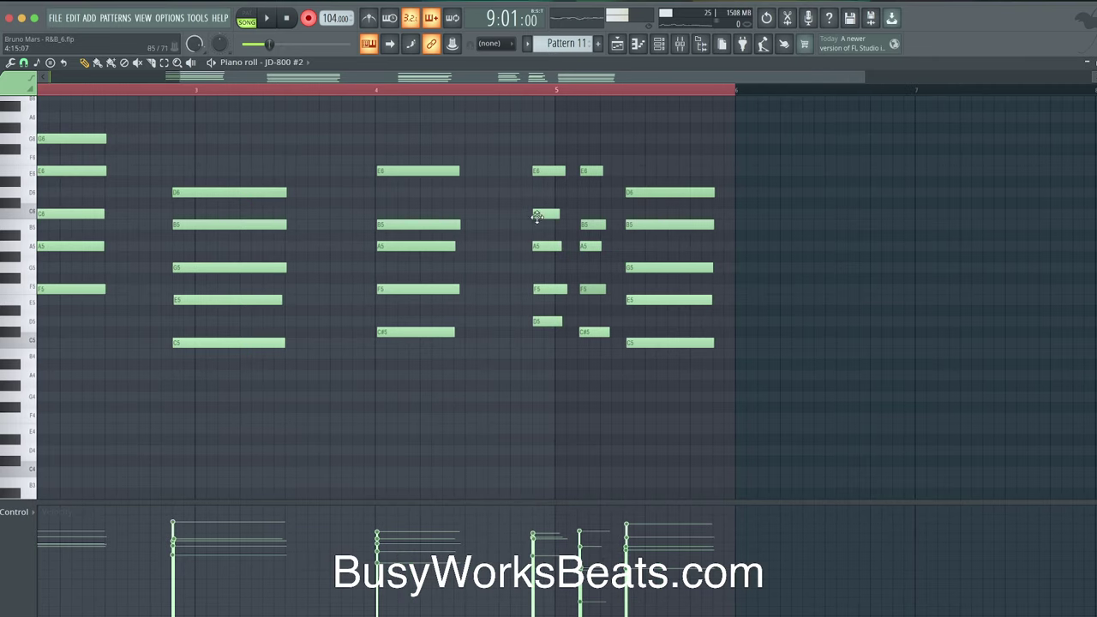
left_click(624, 45)
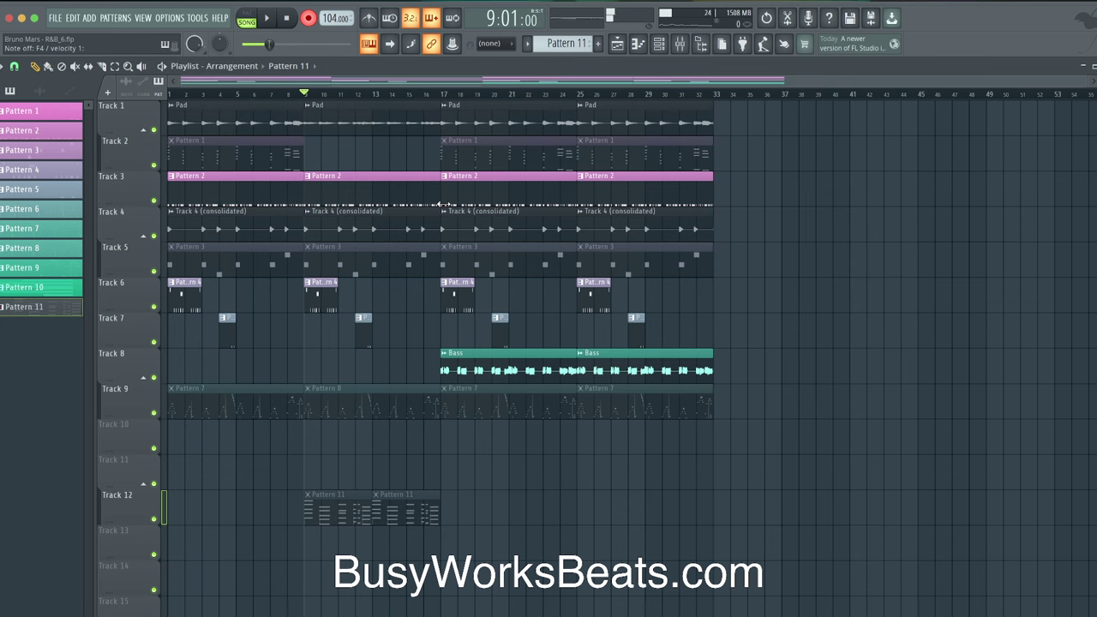
left_click(659, 45)
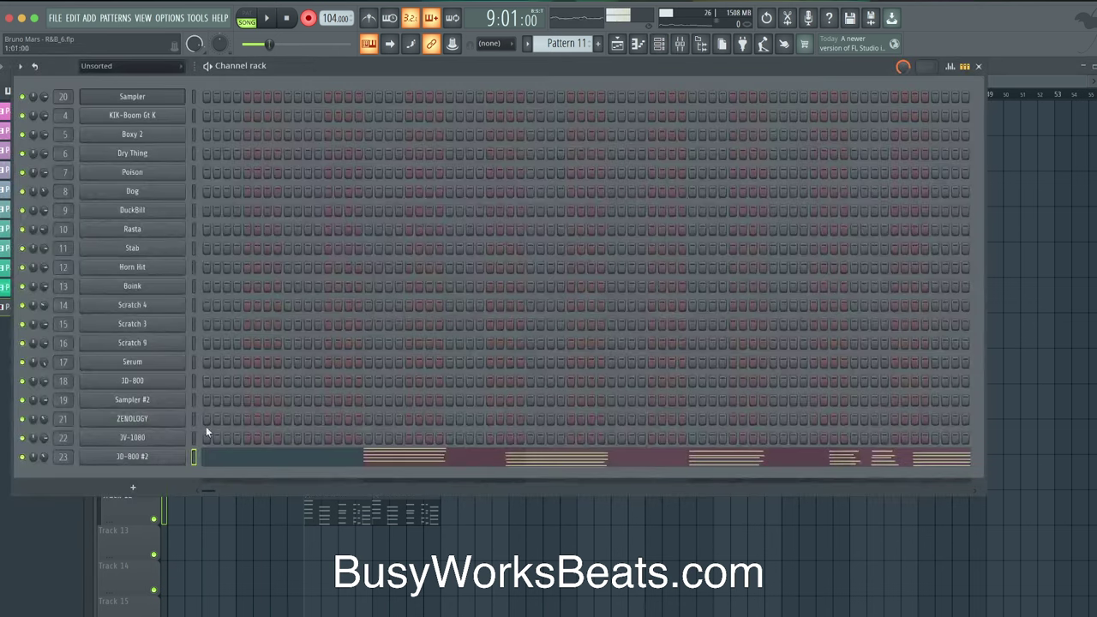
scroll(583, 34, "down", 1)
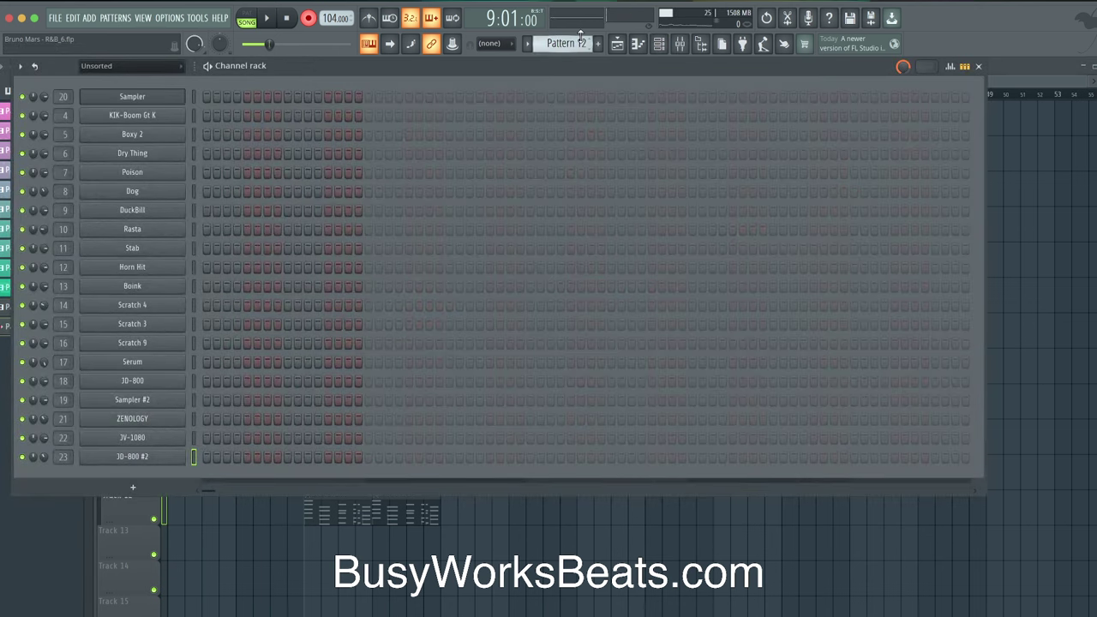
left_click(193, 380)
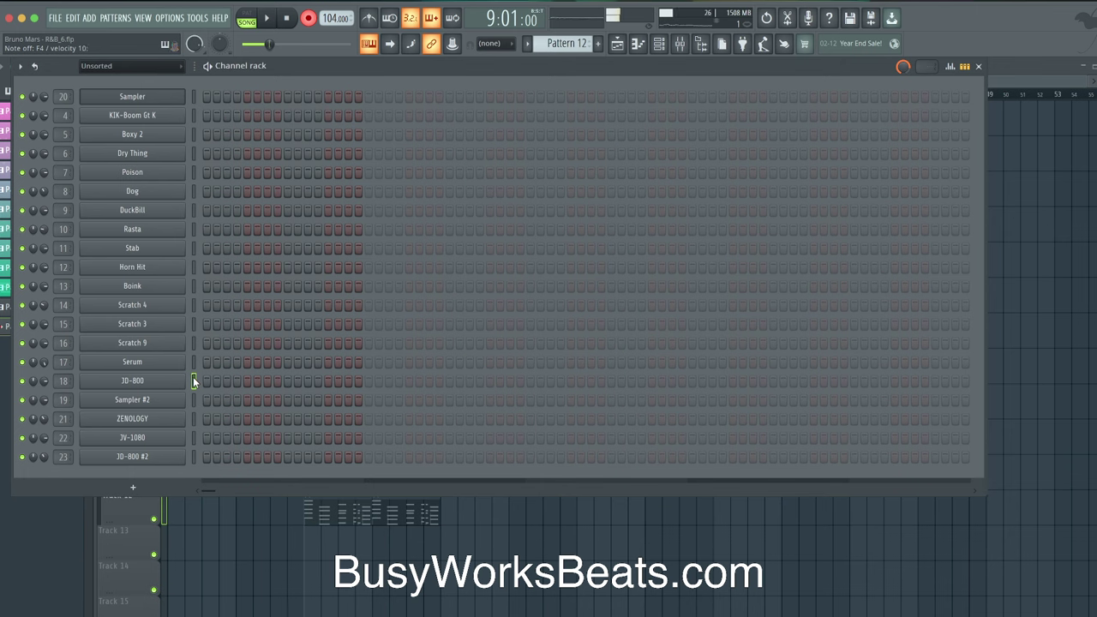
Record a JD-800 melody of about three bars into Pattern 12, starting at bar 9.
key("space")
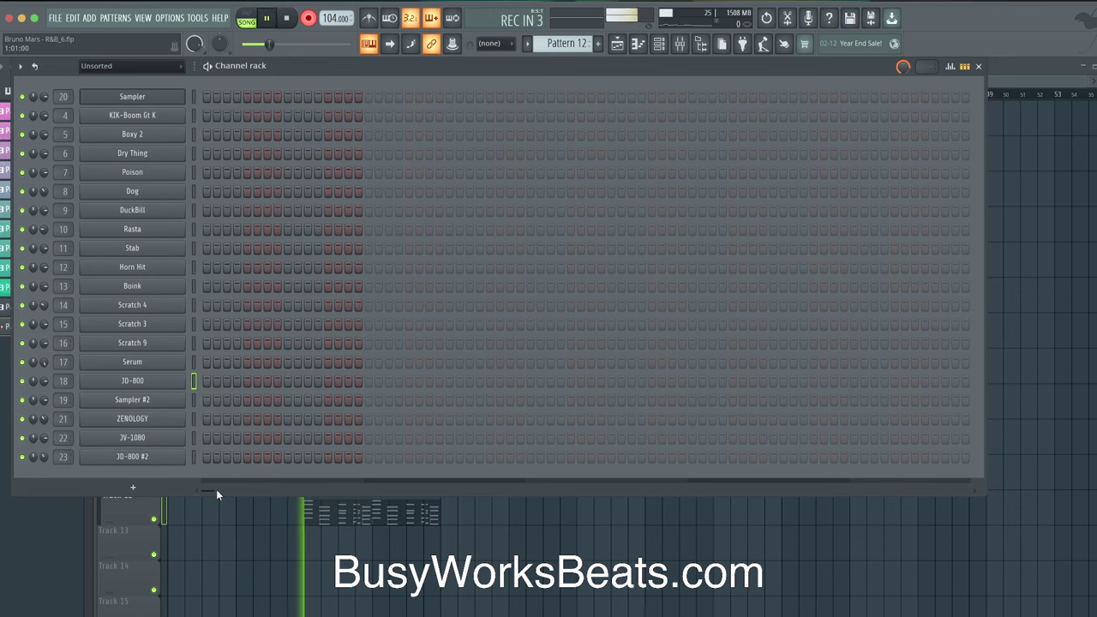
key("F6")
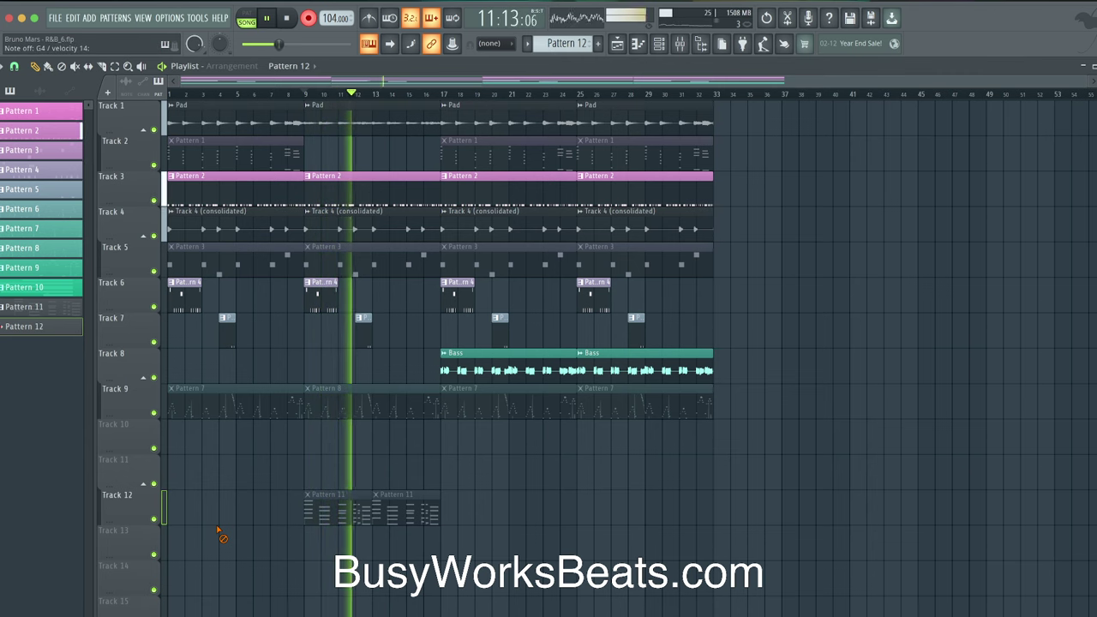
key("space")
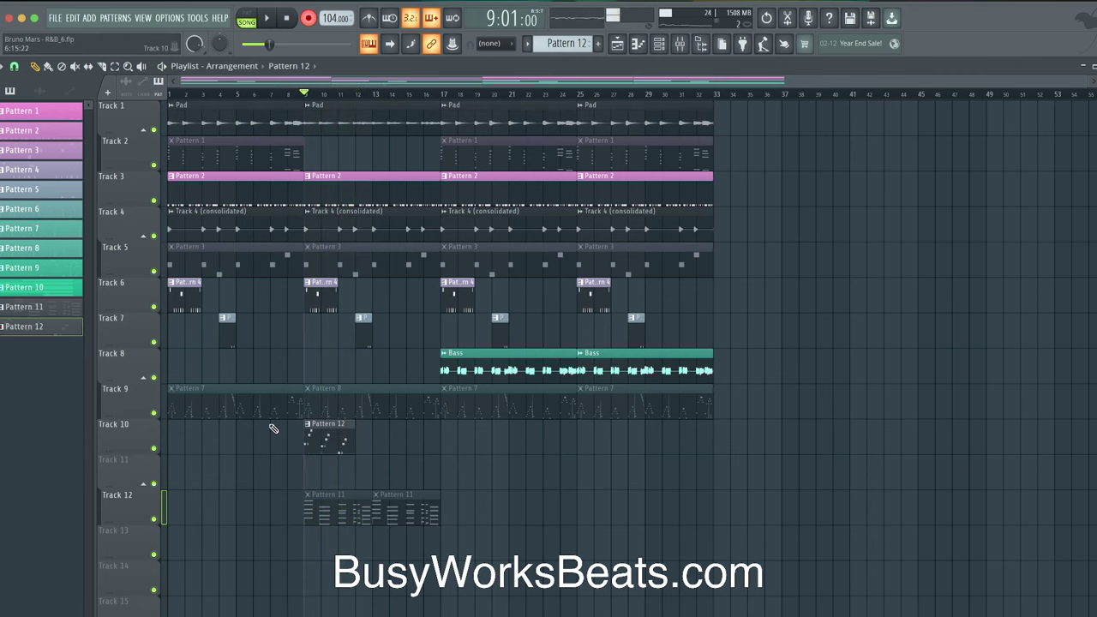
Audition the recorded JD-800 melody of Pattern 12 in the piano roll and quantize its notes.
double_click(322, 438)
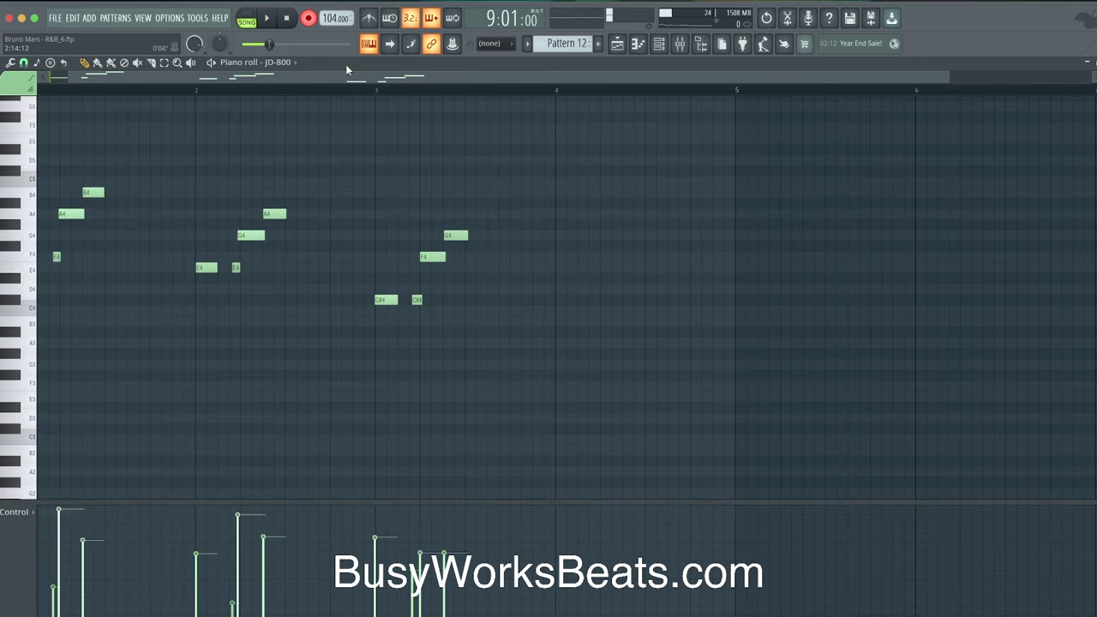
key("space")
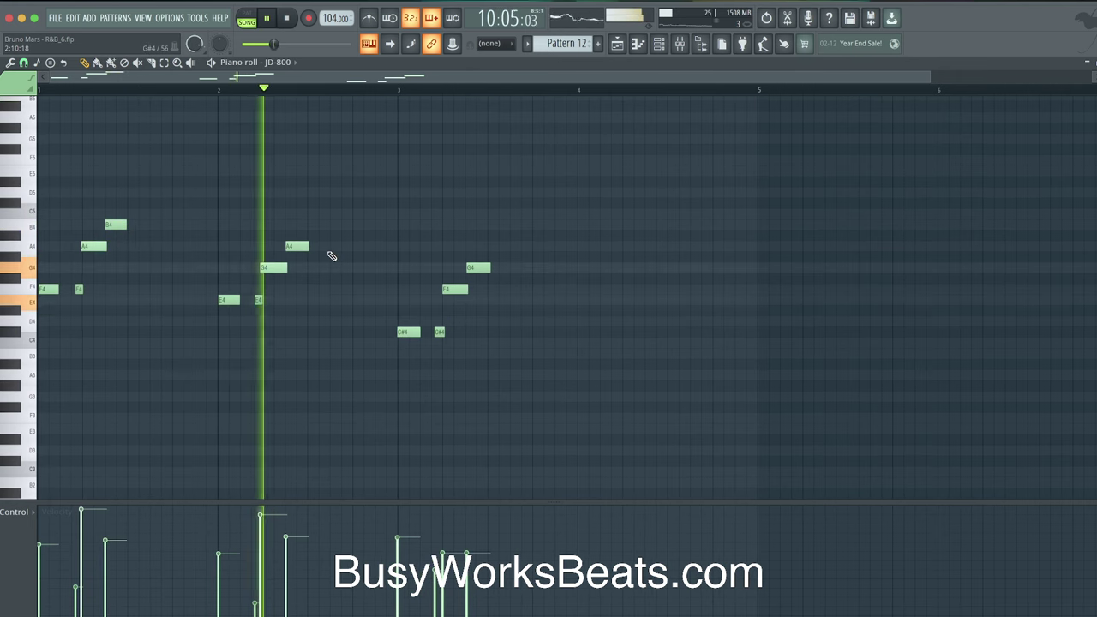
key("space")
key("ctrl+q")
key("alt+q")
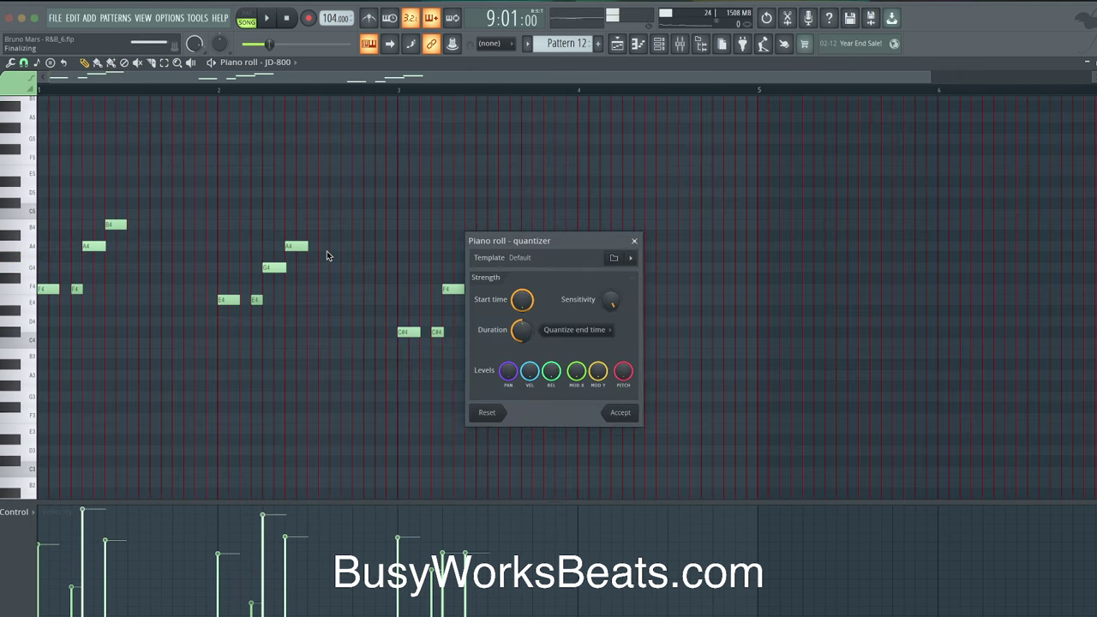
key("Escape")
Play the quantized JD-800 melody against the beat from bar 9 to check its timing.
key("space")
key("F6")
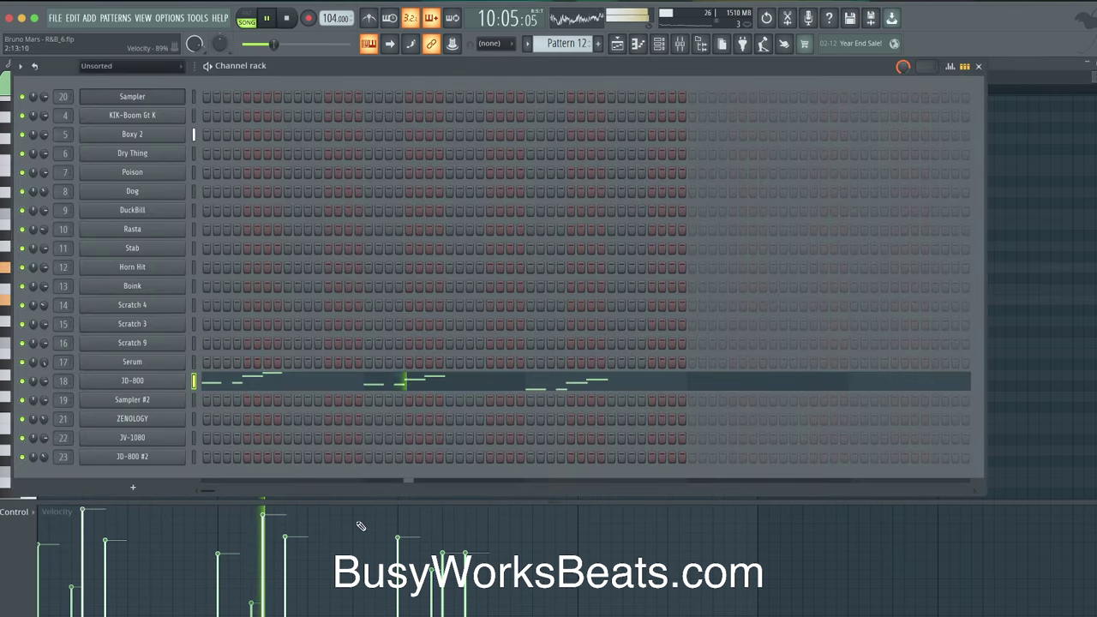
key("F6")
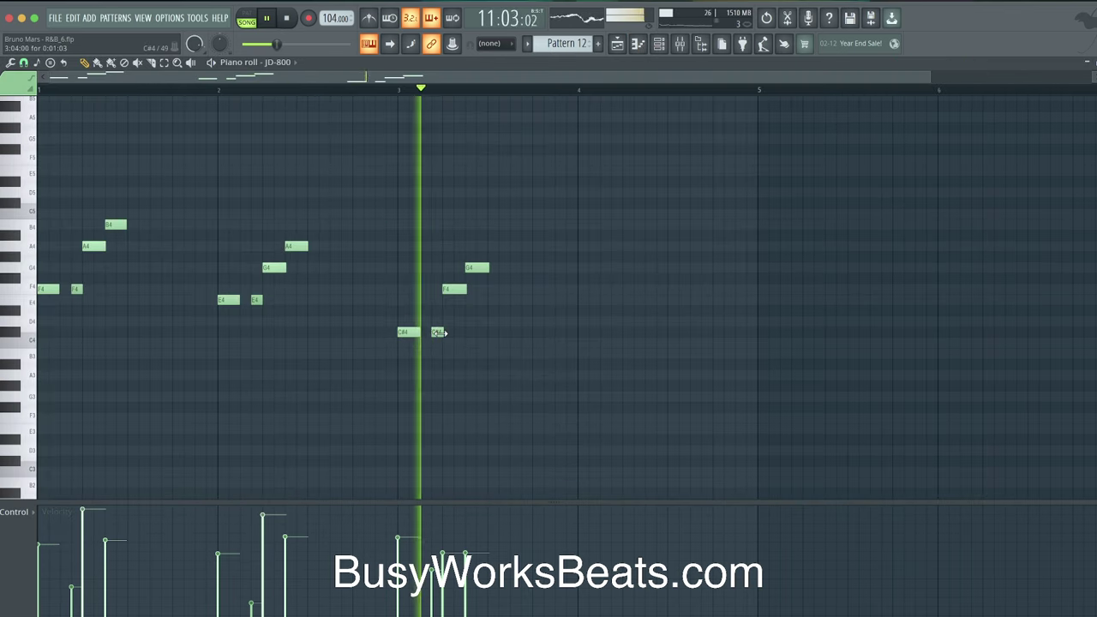
key("space")
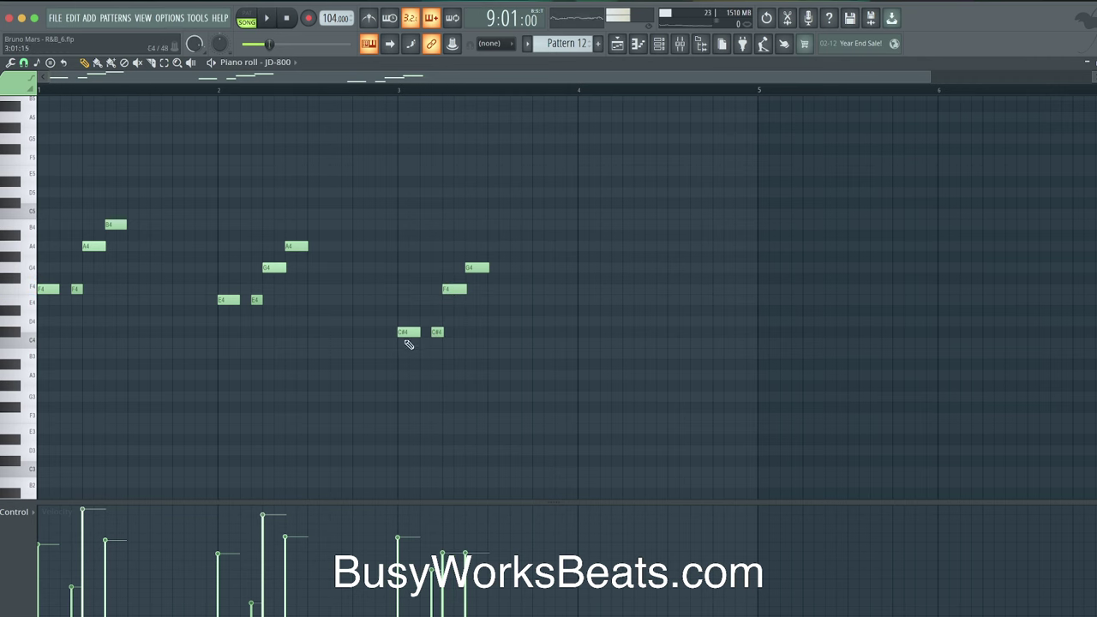
Raise the two C#4 notes at bar 3 of Pattern 12 to D4 and play them against the beat.
left_click(451, 288)
left_click(476, 269)
left_click(388, 87)
key("space")
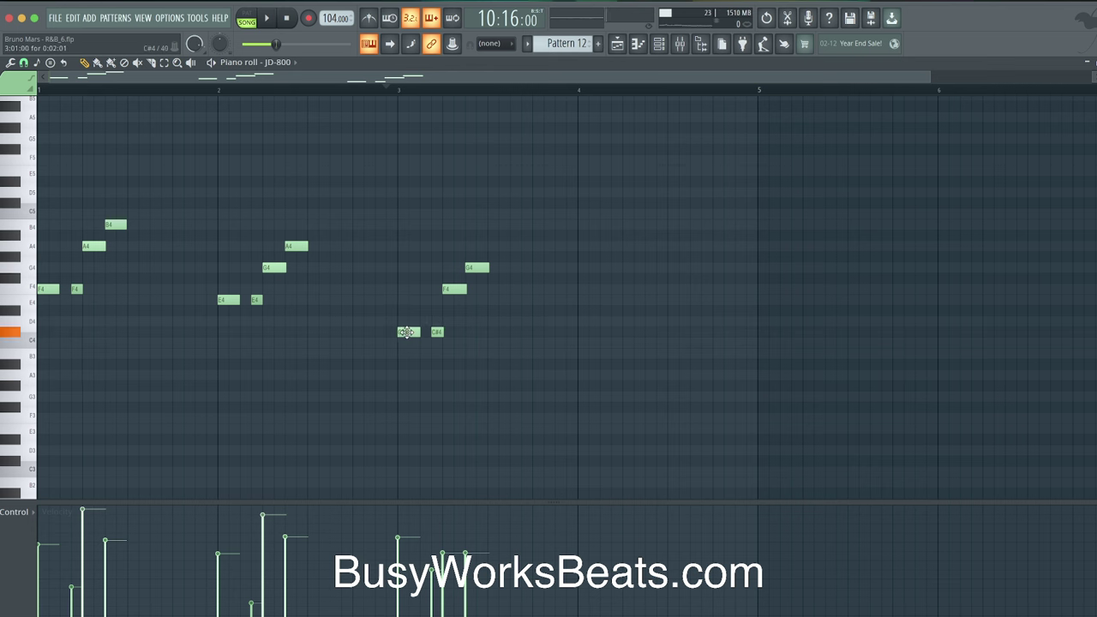
left_click_drag(407, 332, 408, 320)
key("space")
key("space")
key("space")
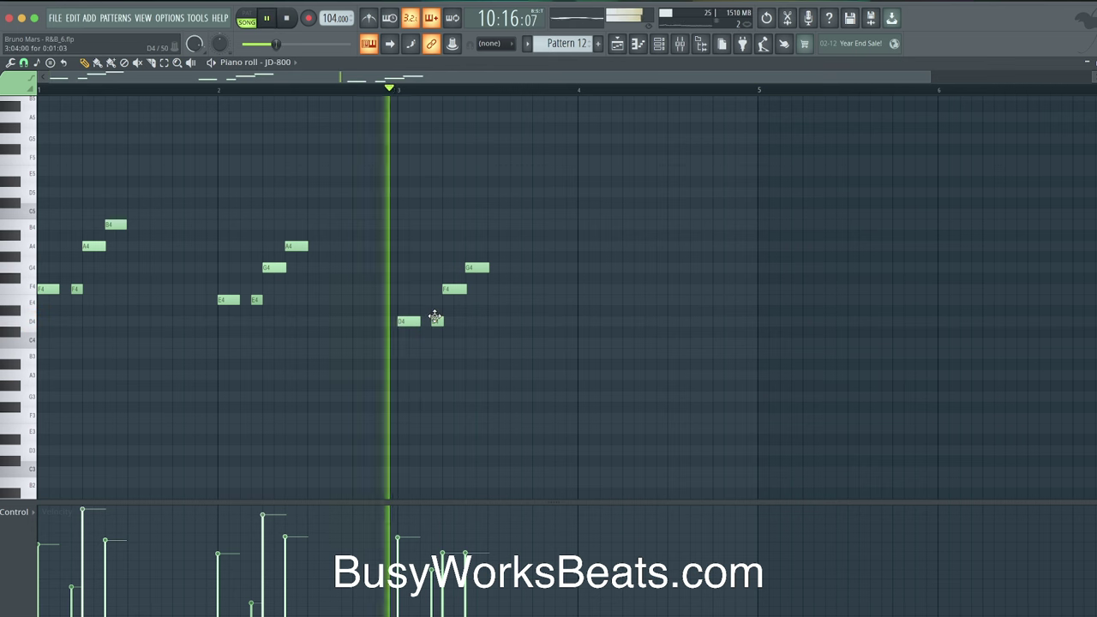
key("space")
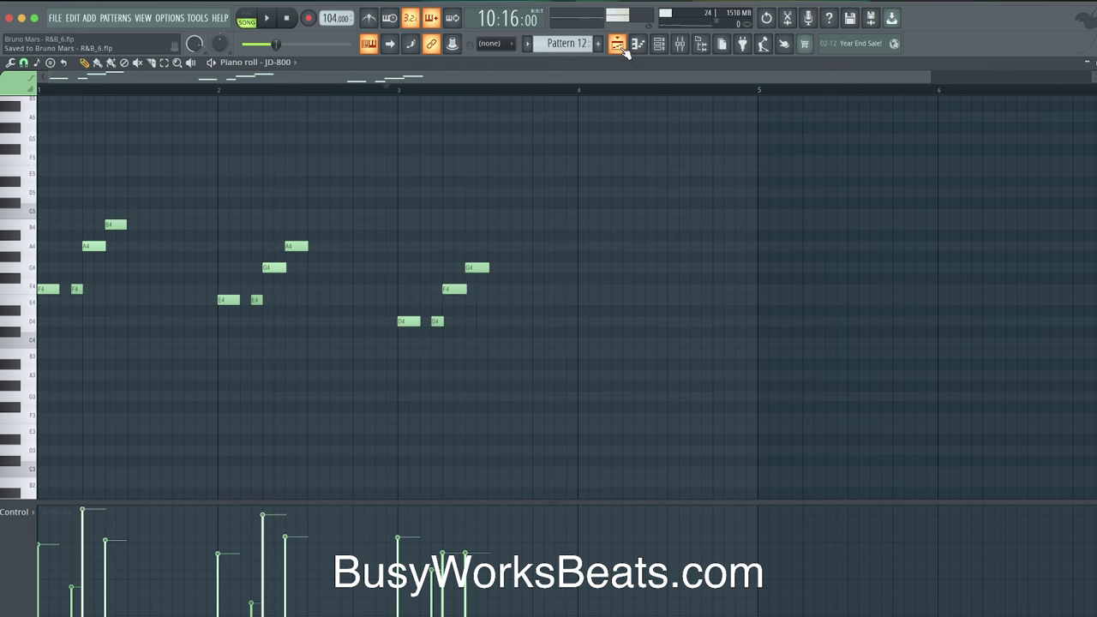
Delete the Track 4 clip at bar 9 in the playlist and play the arrangement from bar 9.
left_click(620, 46)
right_click(346, 229)
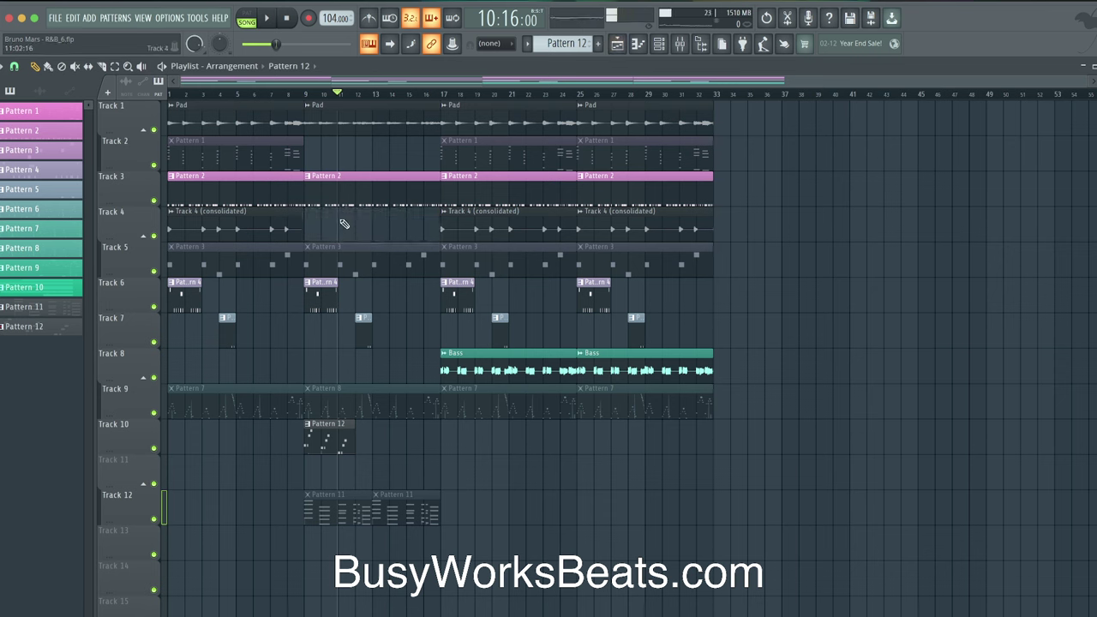
key("space")
left_click(307, 92)
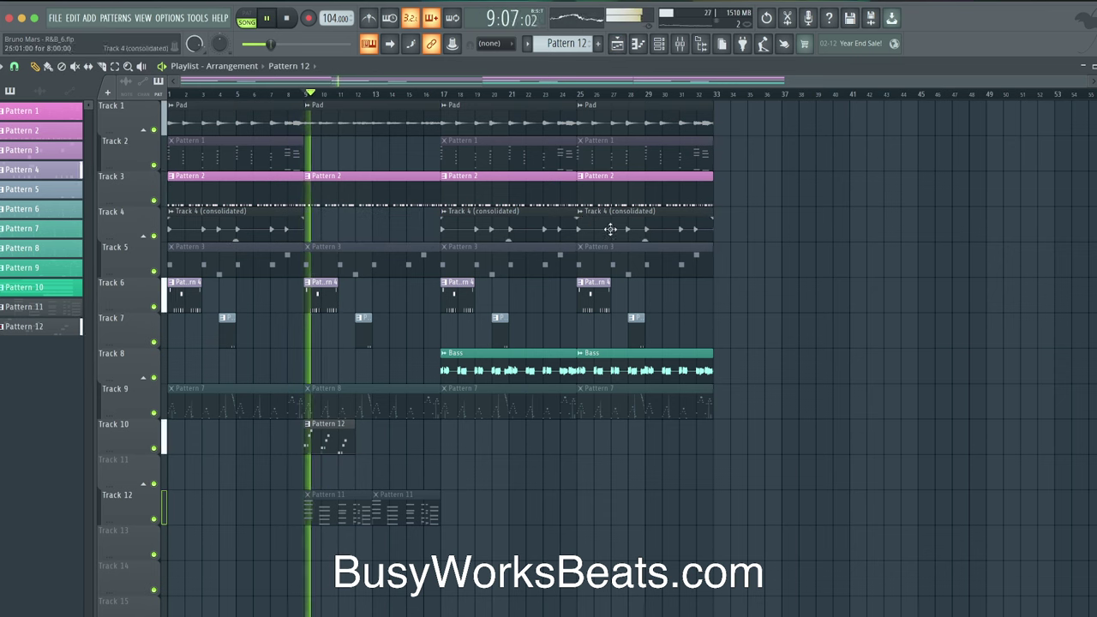
key("ctrl+z")
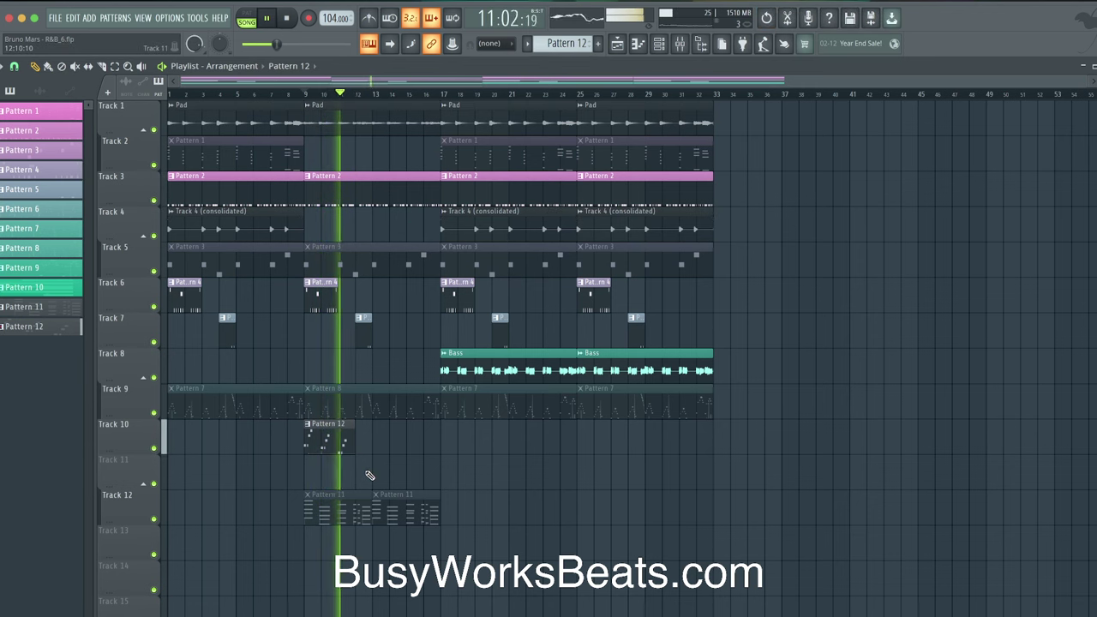
left_click(338, 439)
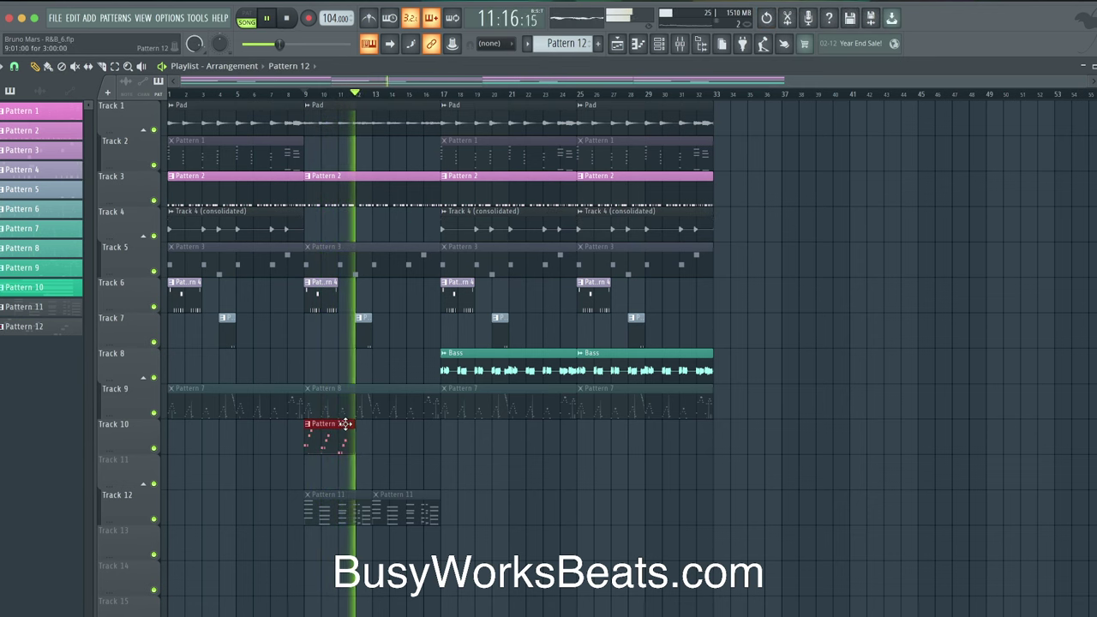
key("space")
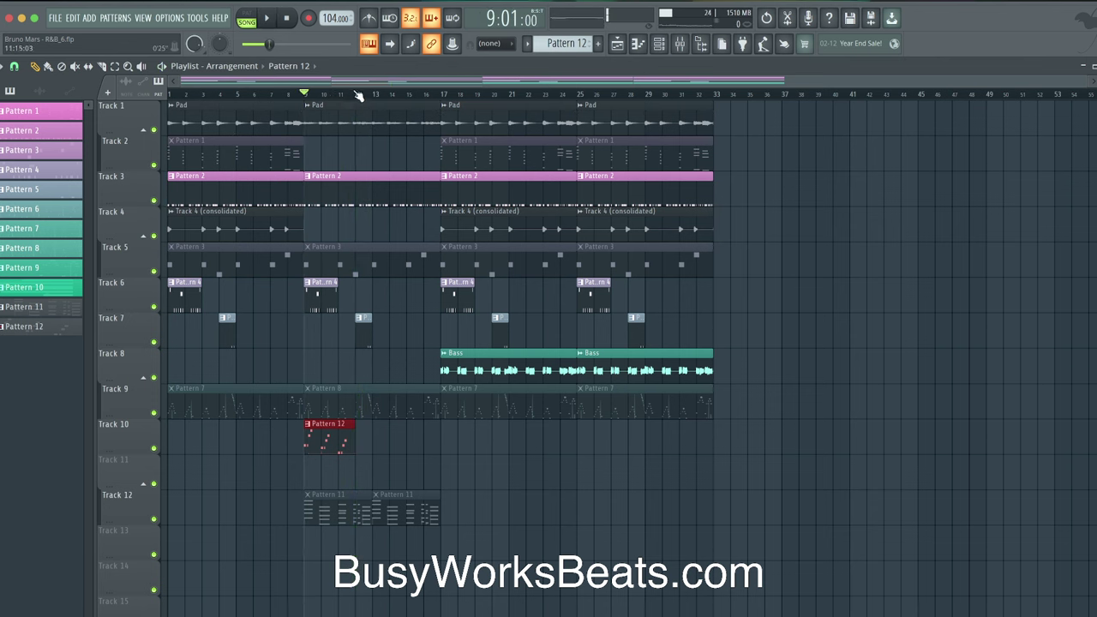
Play the beat from bar 9 and review the JD-800 notes of Pattern 12 in the piano roll.
left_click(658, 43)
key("space")
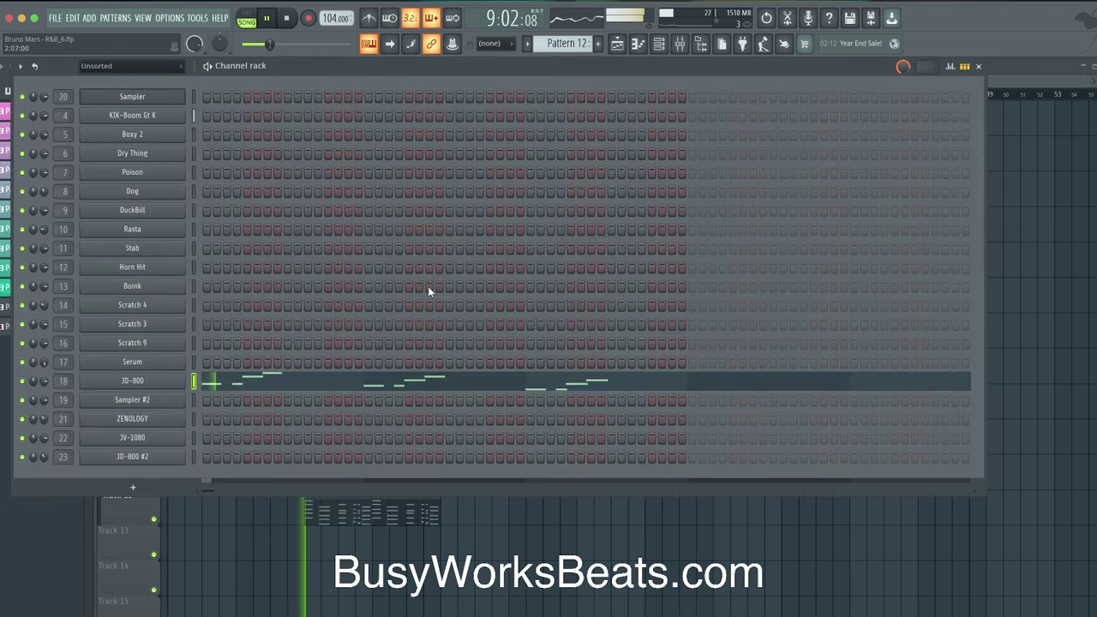
left_click(385, 380)
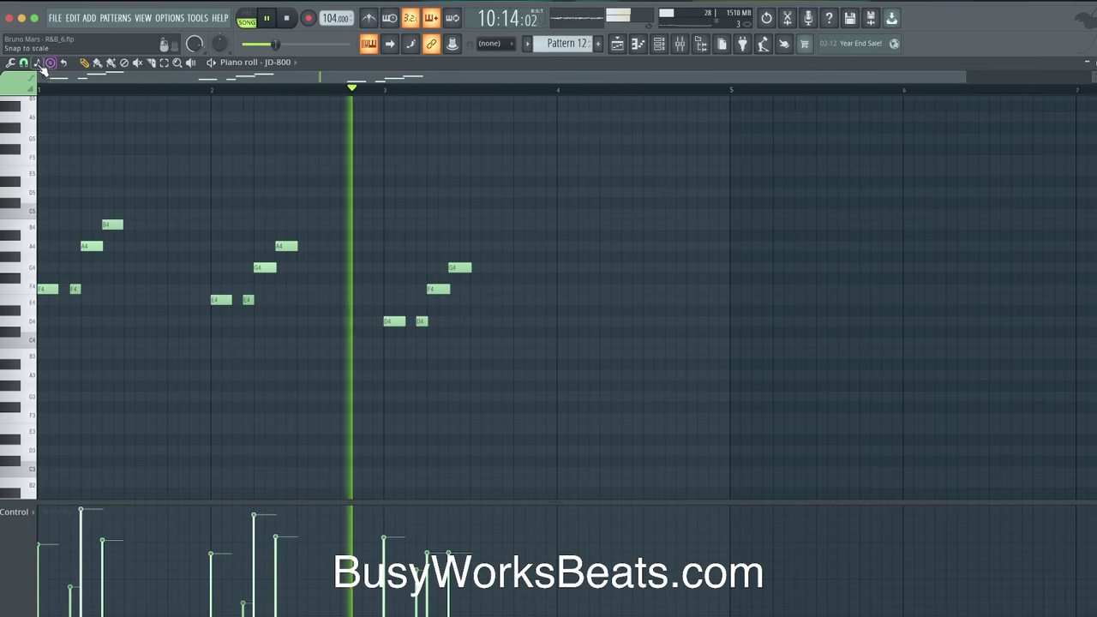
key("space")
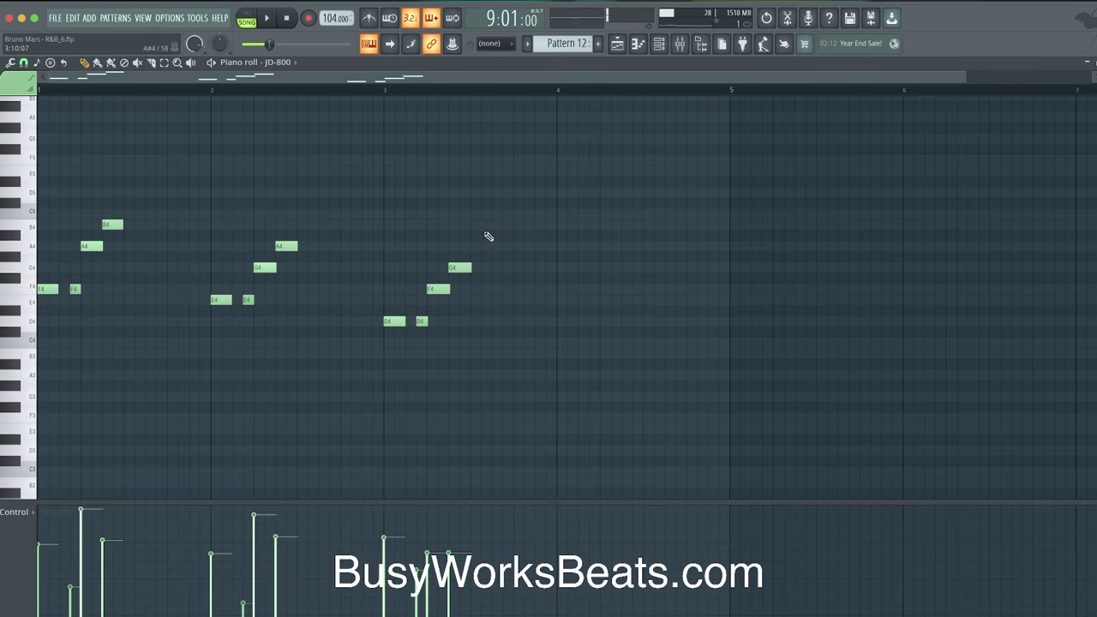
Try lowering the two D4 notes at bar 3 to C#4 and listen to them against the beat.
left_click_drag(478, 300, 375, 324)
key("Down")
key("space")
key("space")
key("space")
key("space")
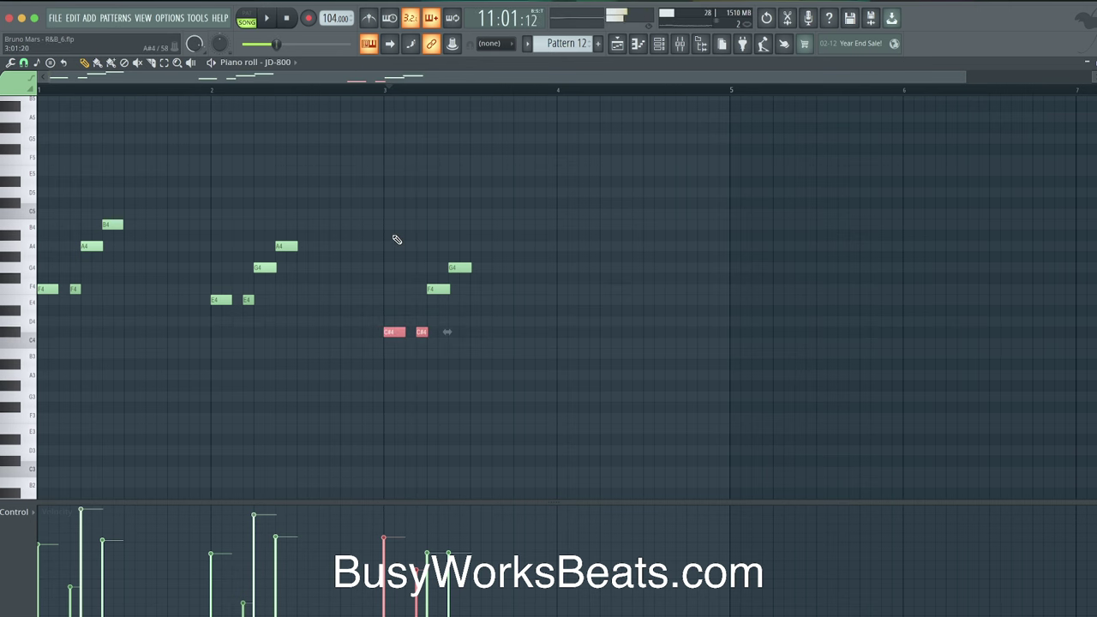
Return the two lowered notes at bar 3 to D4 and play the arrangement from bar 11.
key("Up")
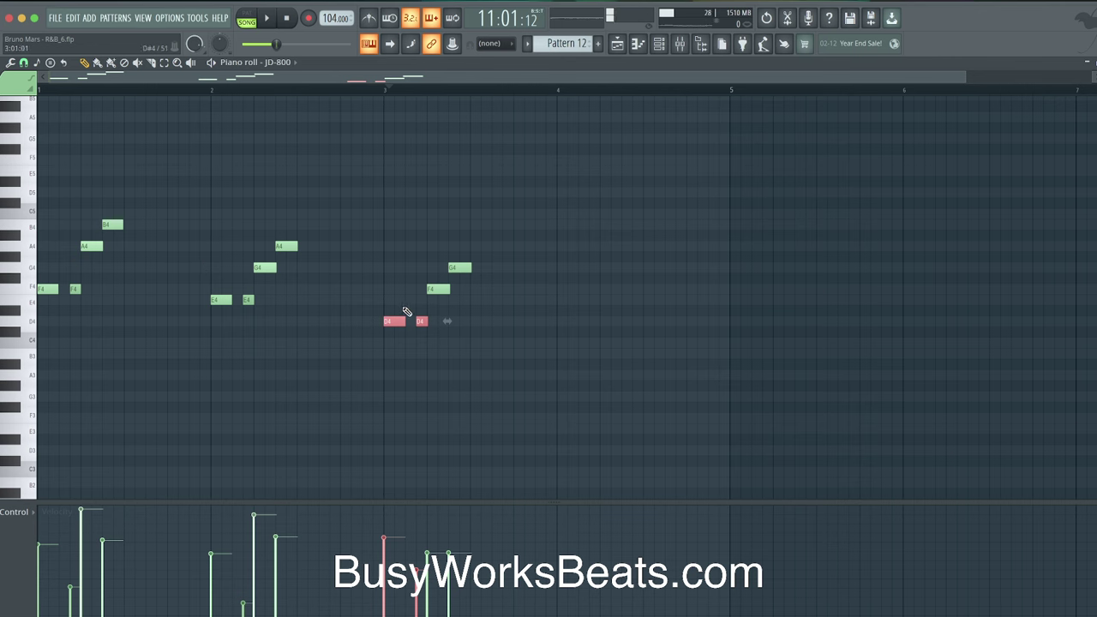
key("space")
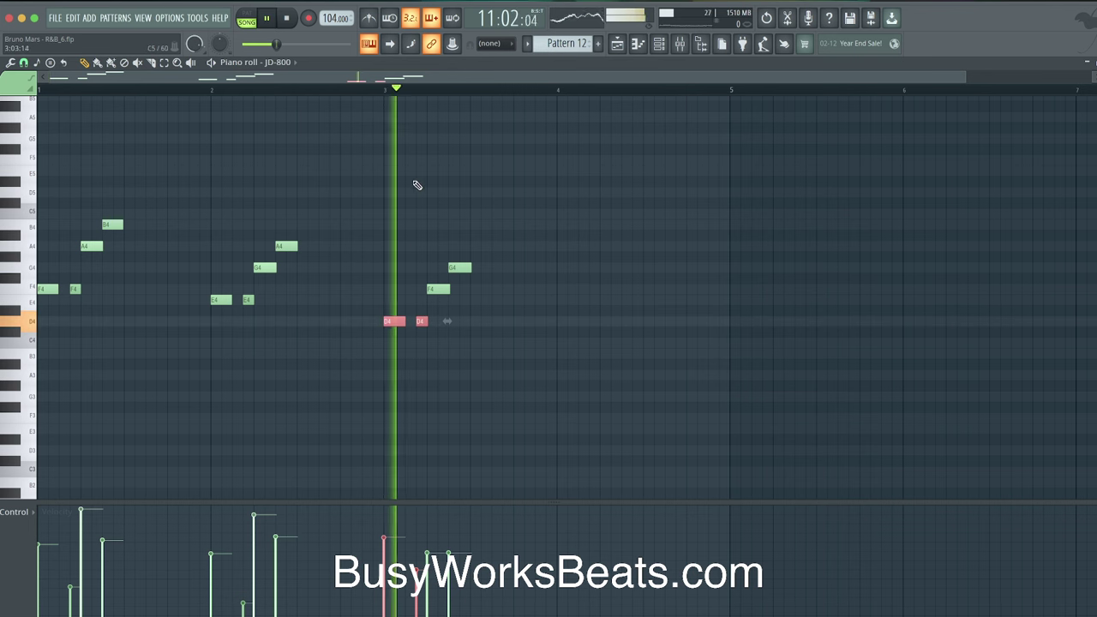
key("space")
key("space")
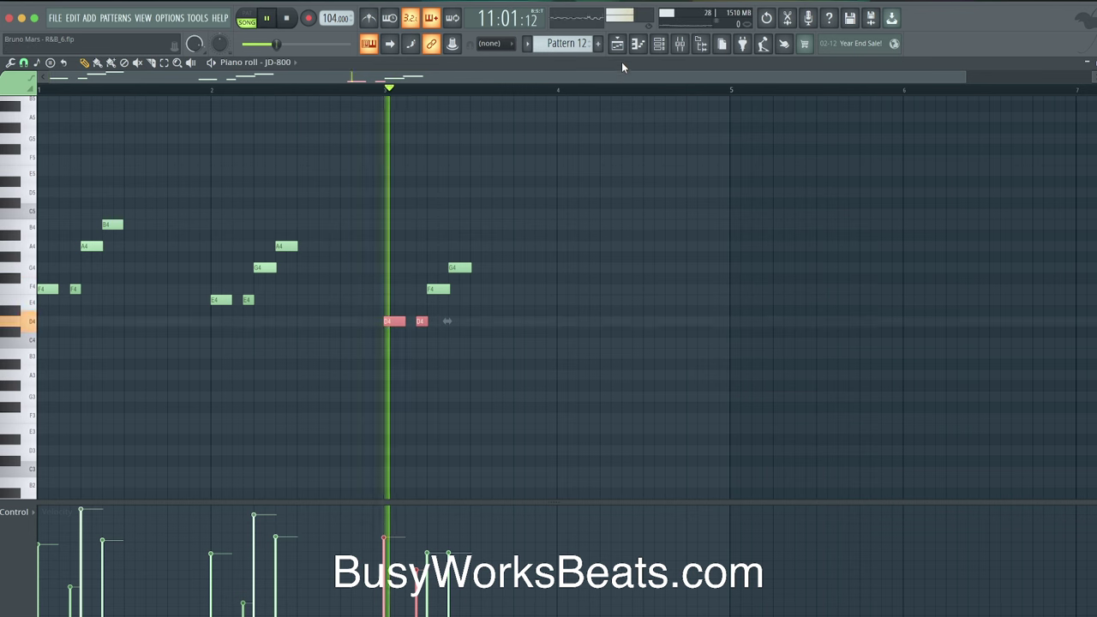
left_click(617, 44)
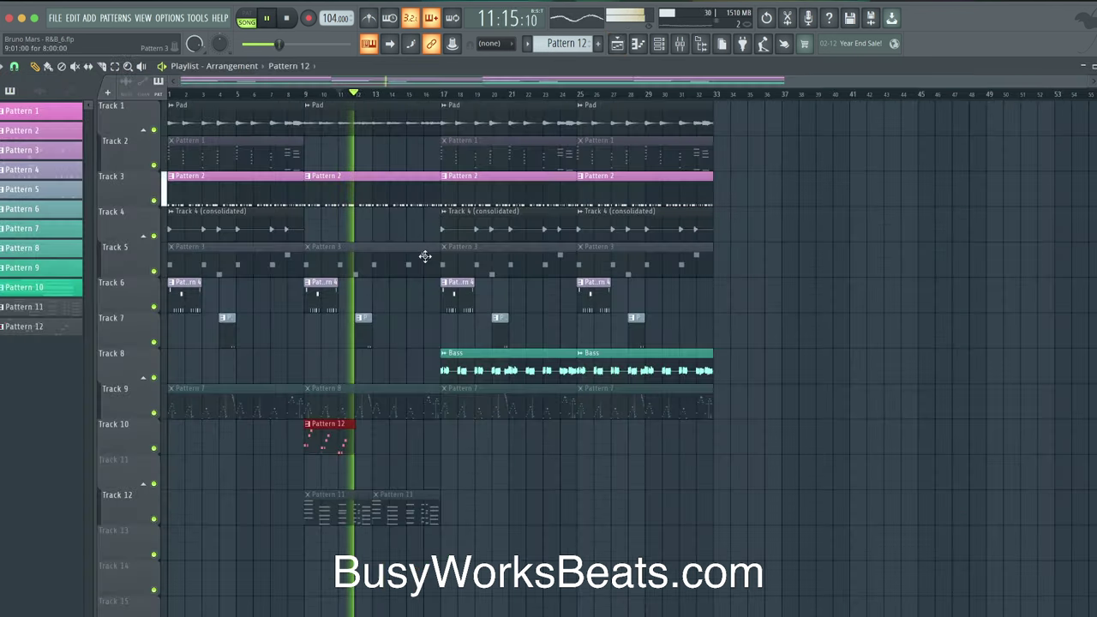
key("space")
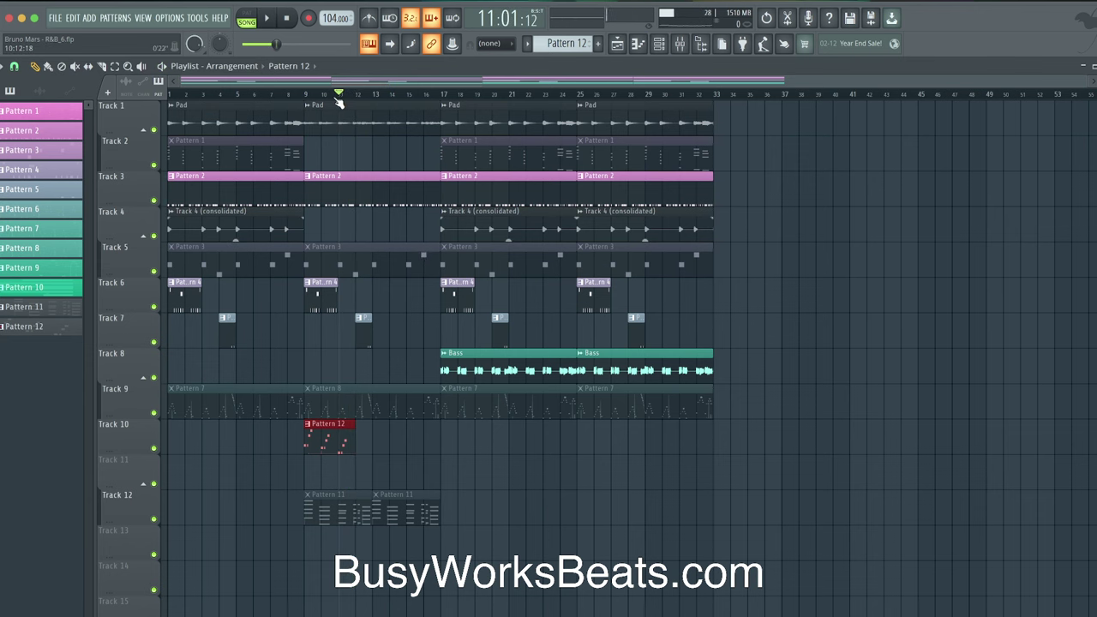
Record notes and automation for the JD-800 from bar 11, adding a closing phrase with a fast descending run to Pattern 12.
left_click(659, 44)
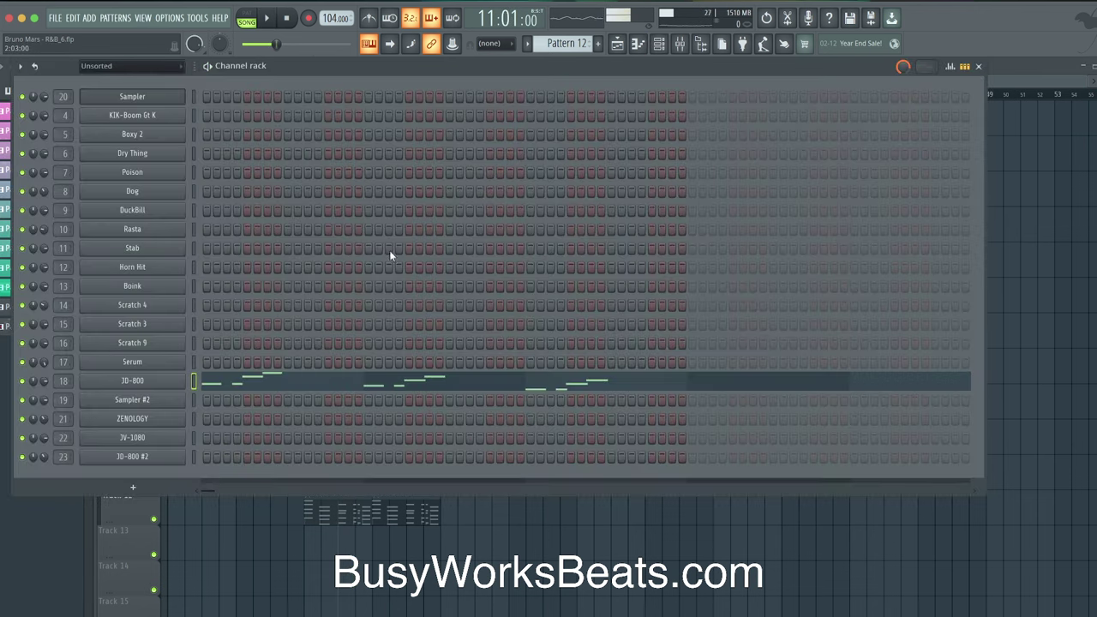
left_click(308, 18)
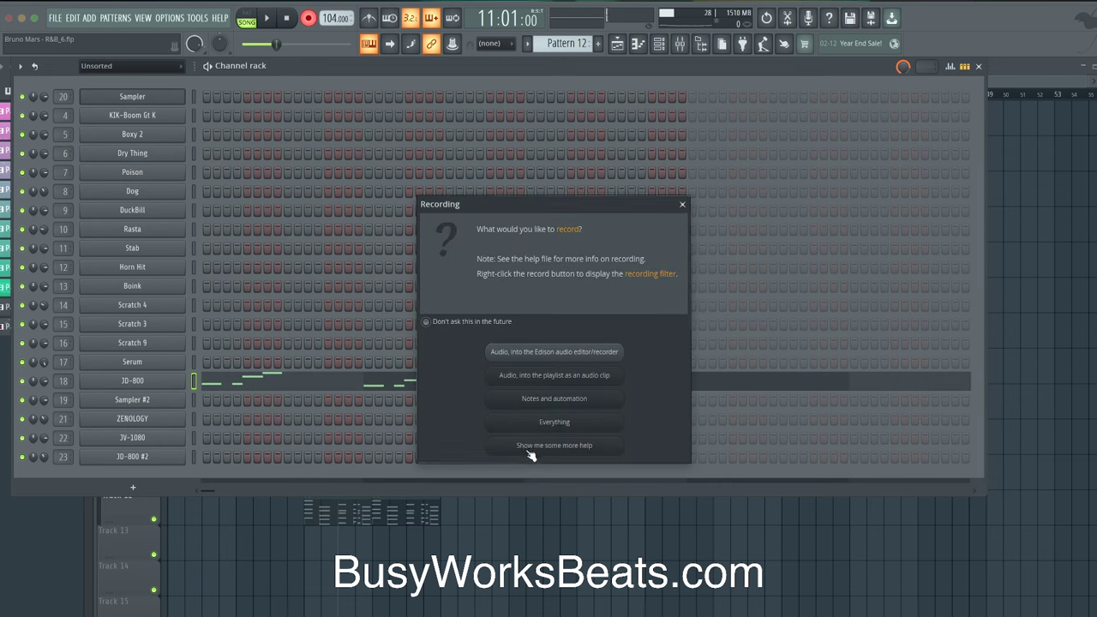
left_click(557, 403)
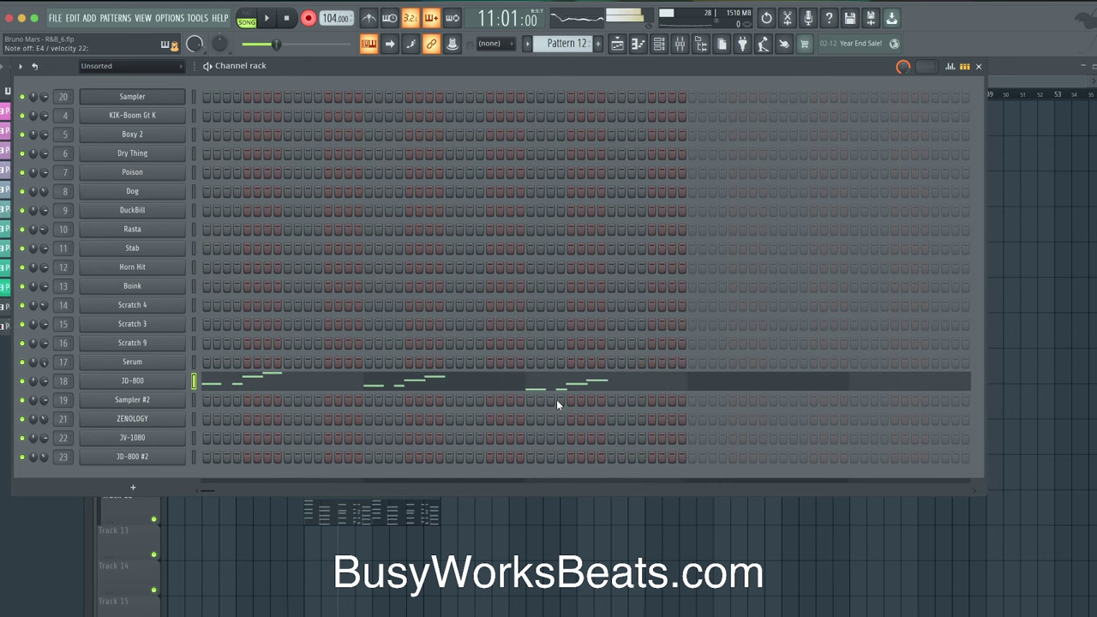
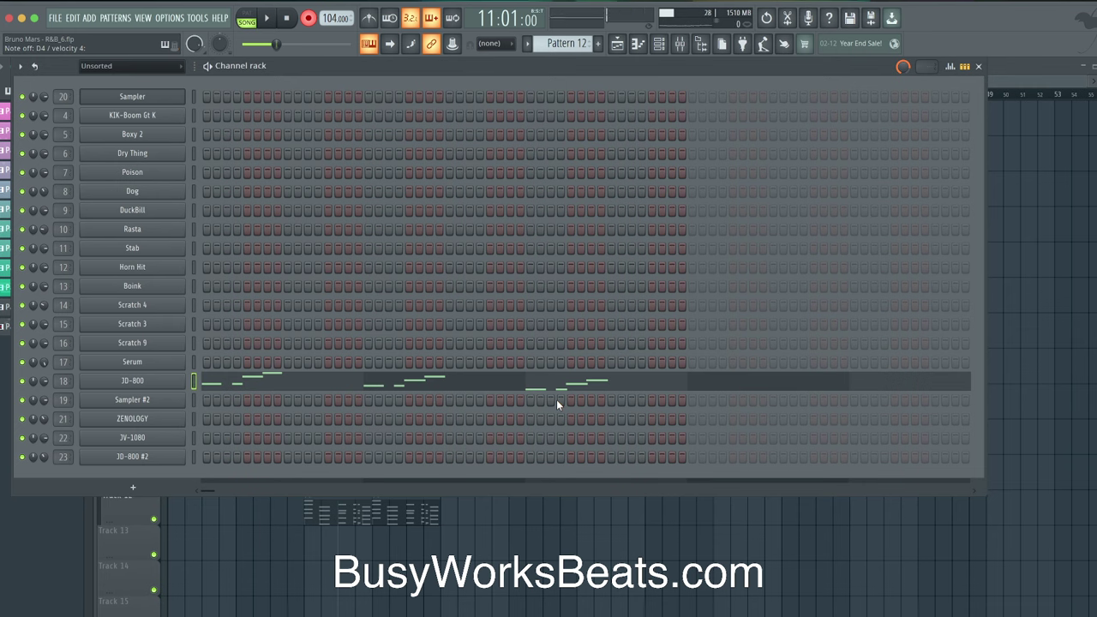
left_click(569, 534)
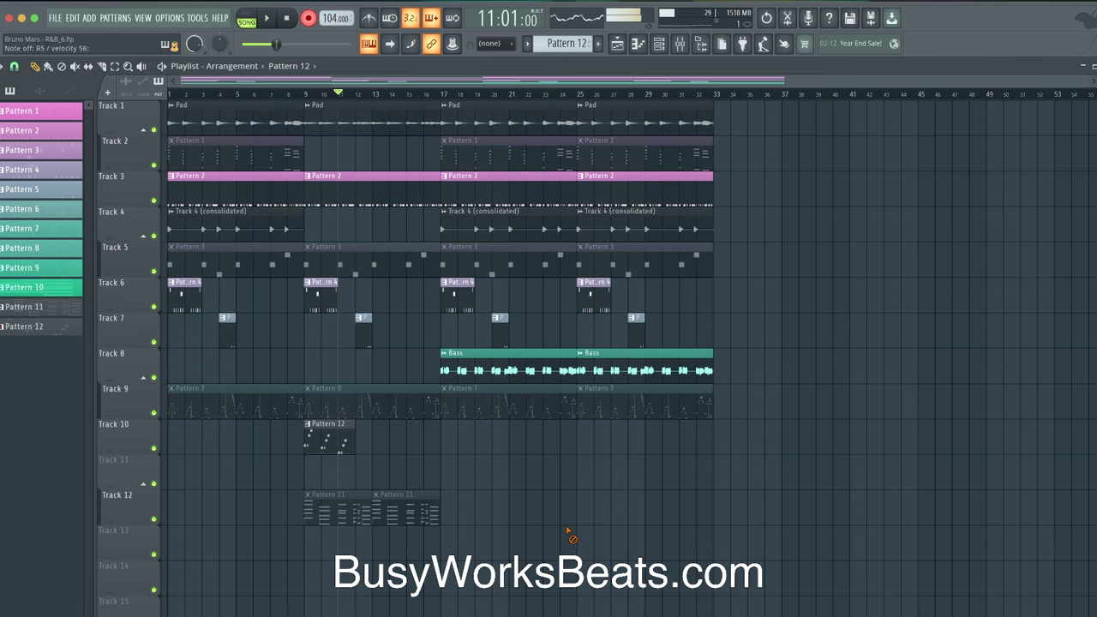
key("space")
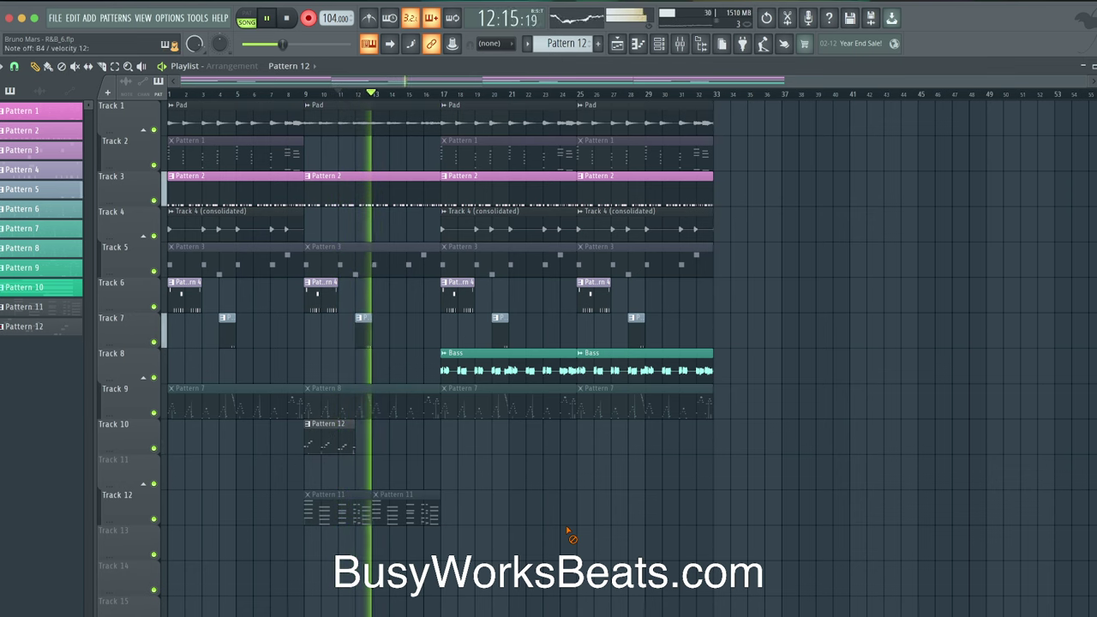
key("space")
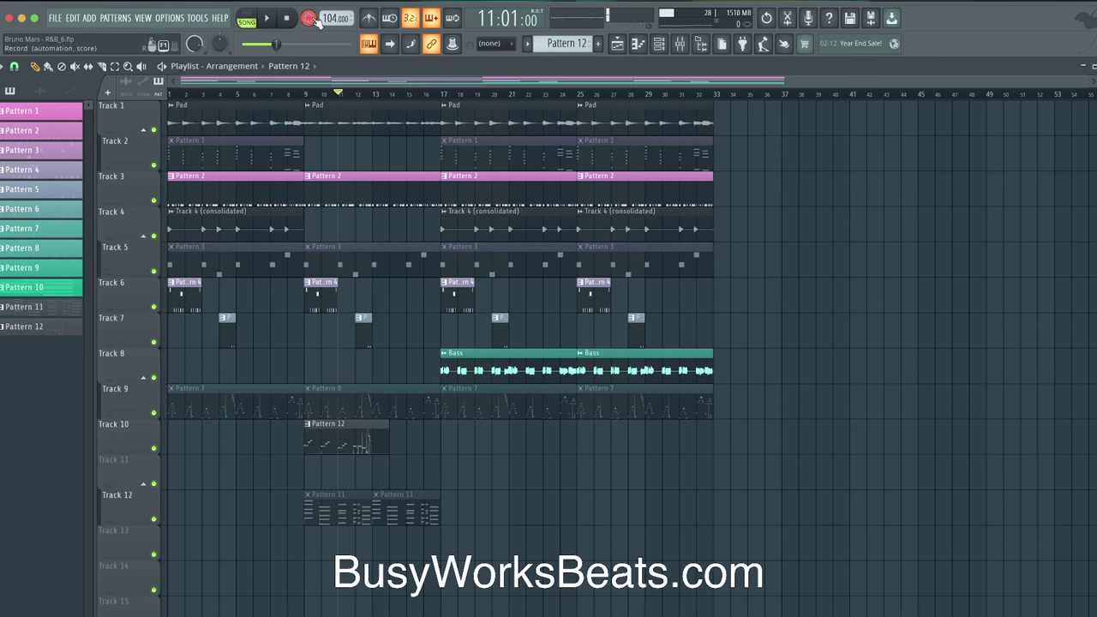
Play the new take and quantize its five longer E4, D4 and A3 notes before the descending run.
key("space")
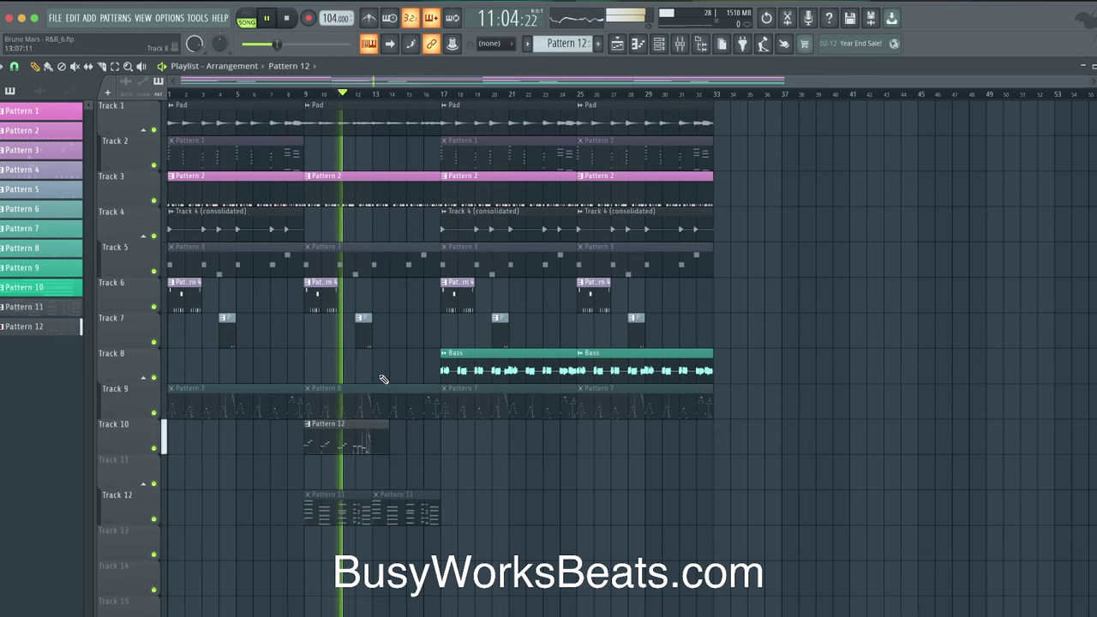
double_click(361, 439)
key("space")
scroll(191, 338, "up", 3)
scroll(184, 338, "down", 5)
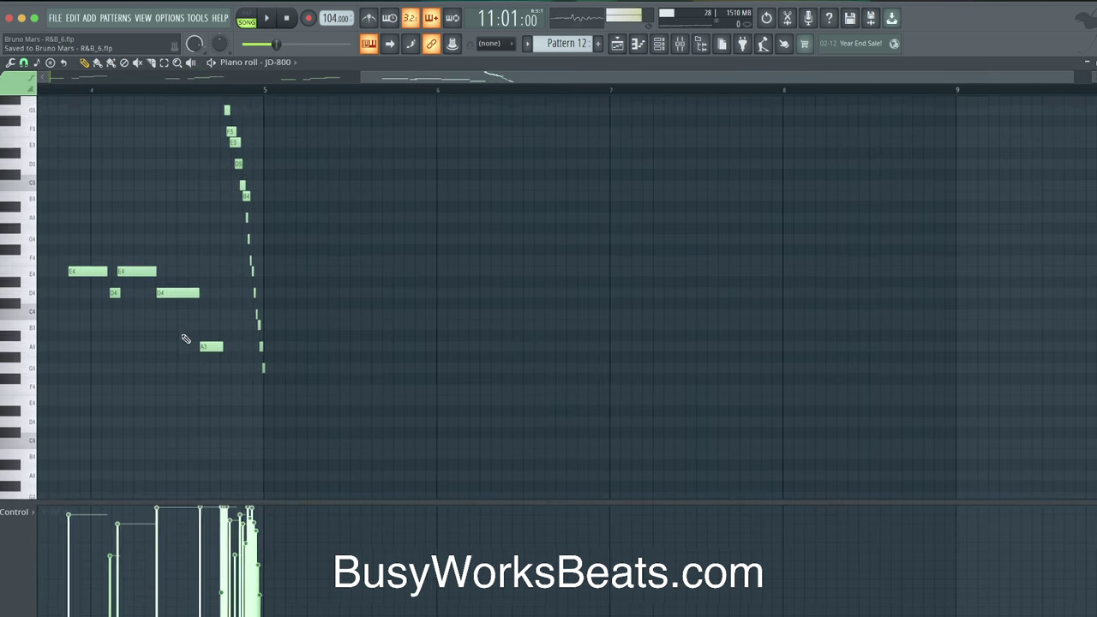
left_click_drag(228, 390, 86, 234)
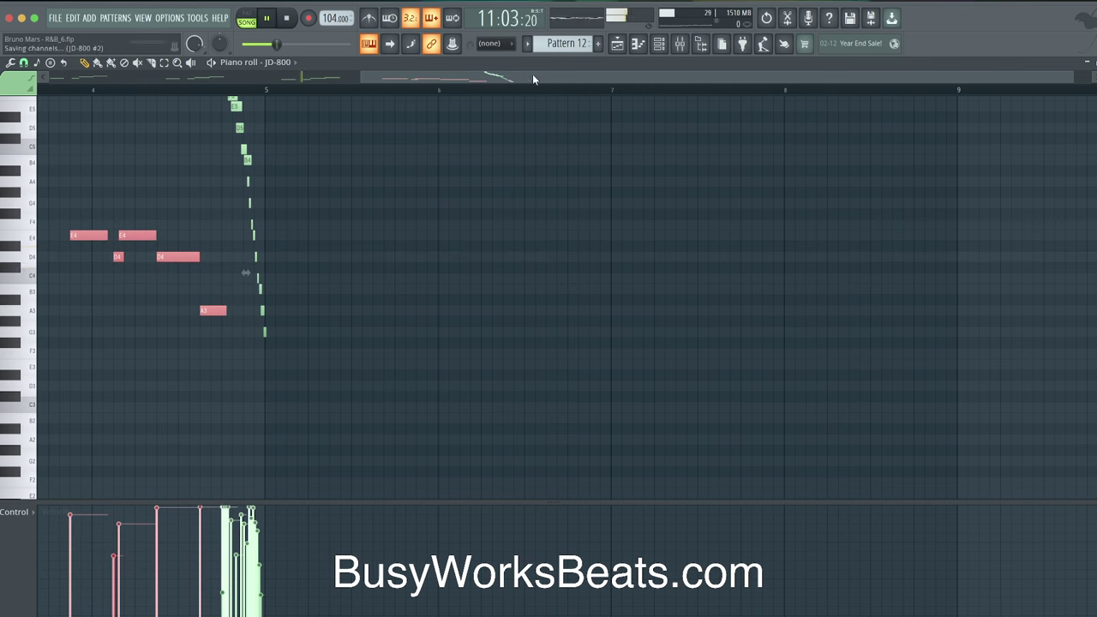
left_click(616, 45)
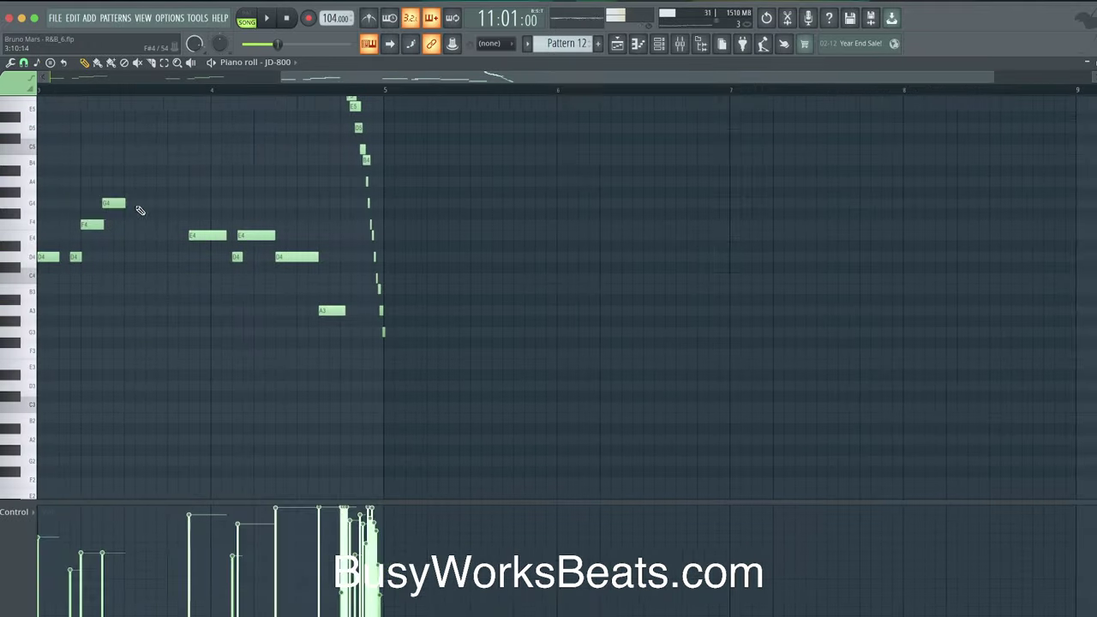
Lengthen the first E4 of the closing phrase up to the following D4 and play the phrase with the beat.
scroll(139, 210, "up", 5)
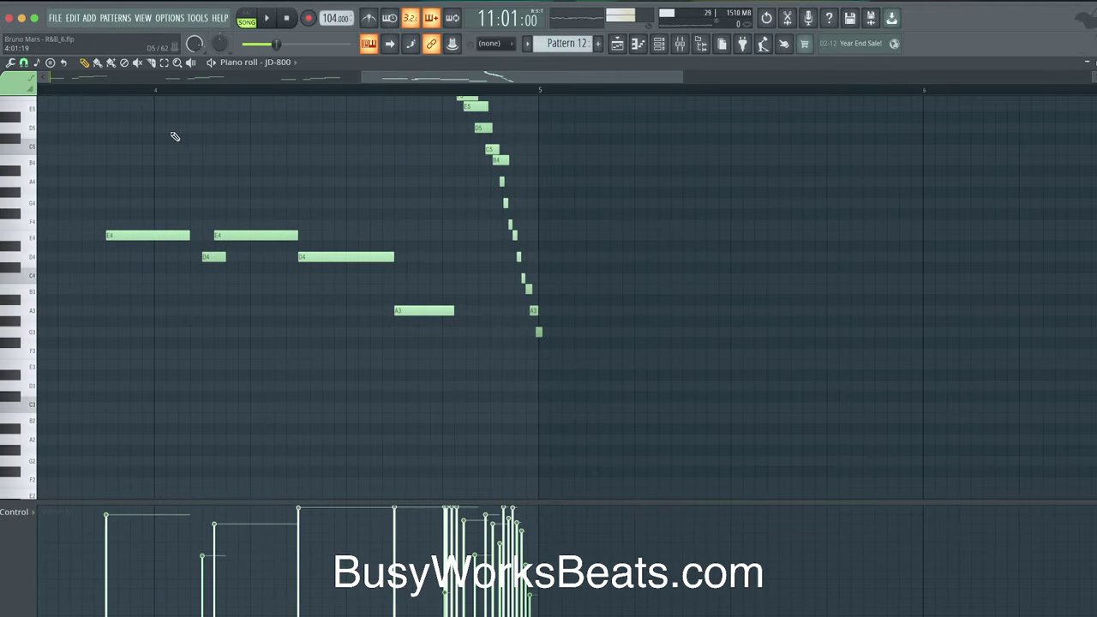
key("space")
key("space")
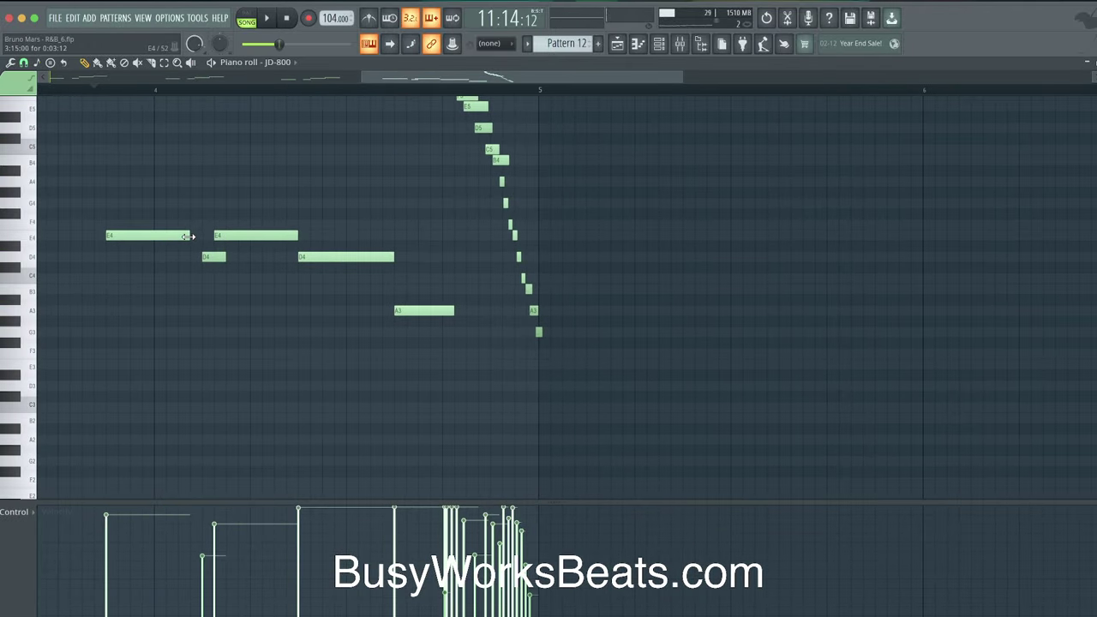
key("space")
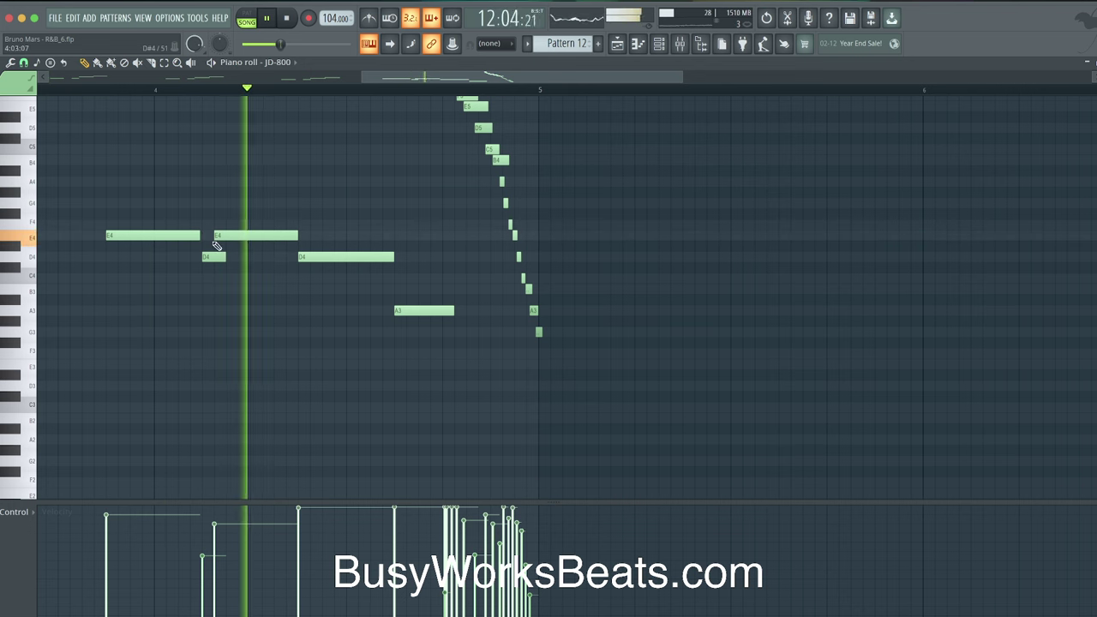
scroll(403, 255, "down", 5)
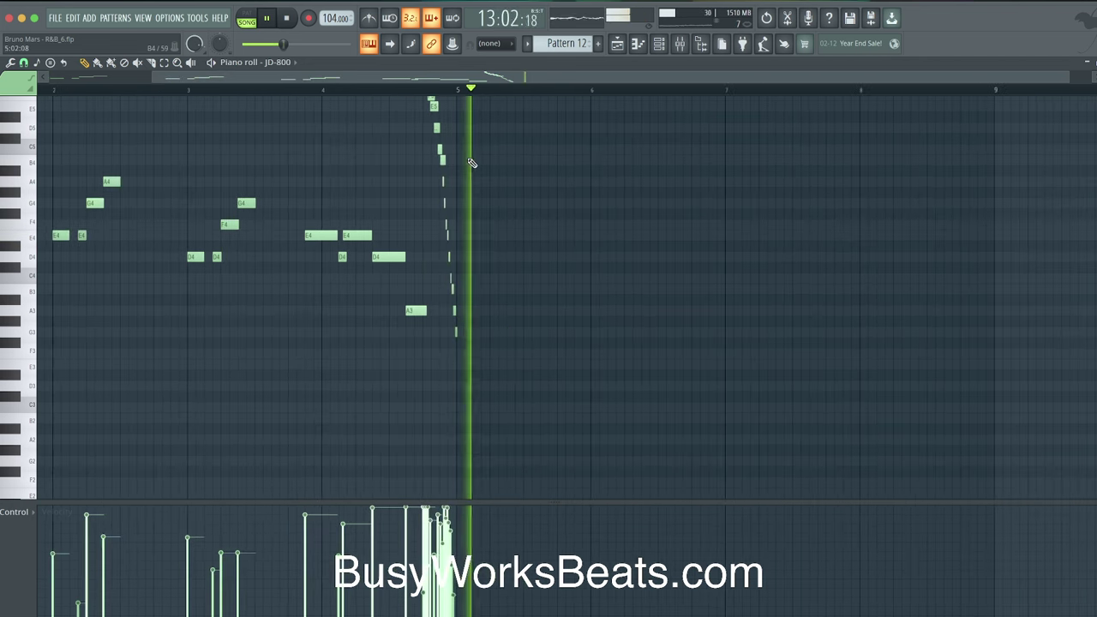
key("space")
Shorten the Pattern 12 clip on Track 10 to four bars and place a copy of it at bar 13.
key("space")
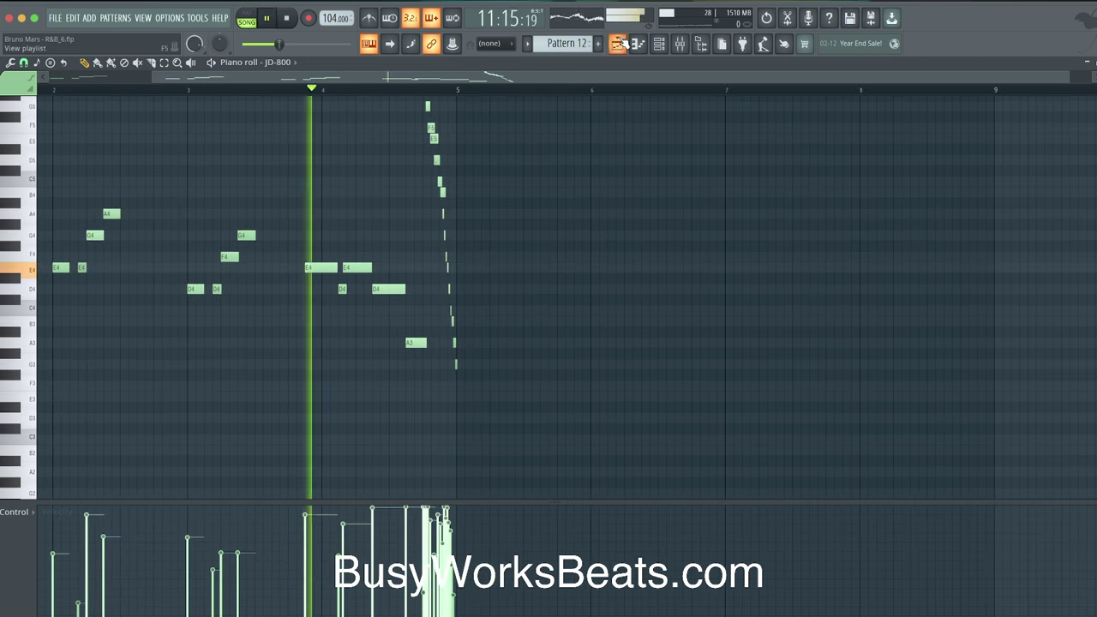
key("F5")
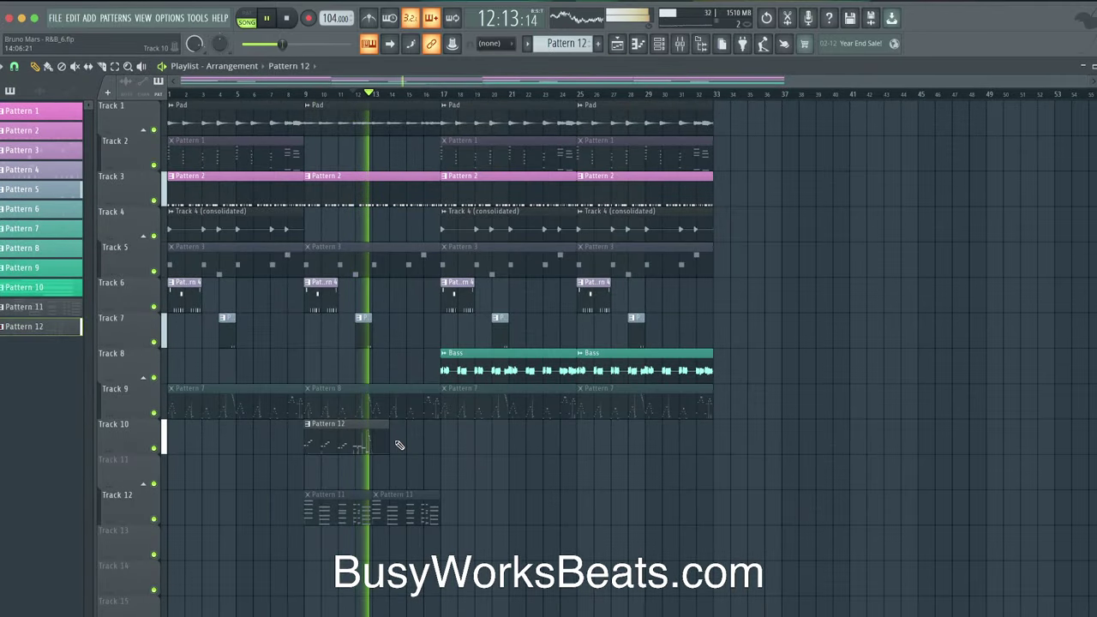
left_click_drag(370, 441, 400, 440)
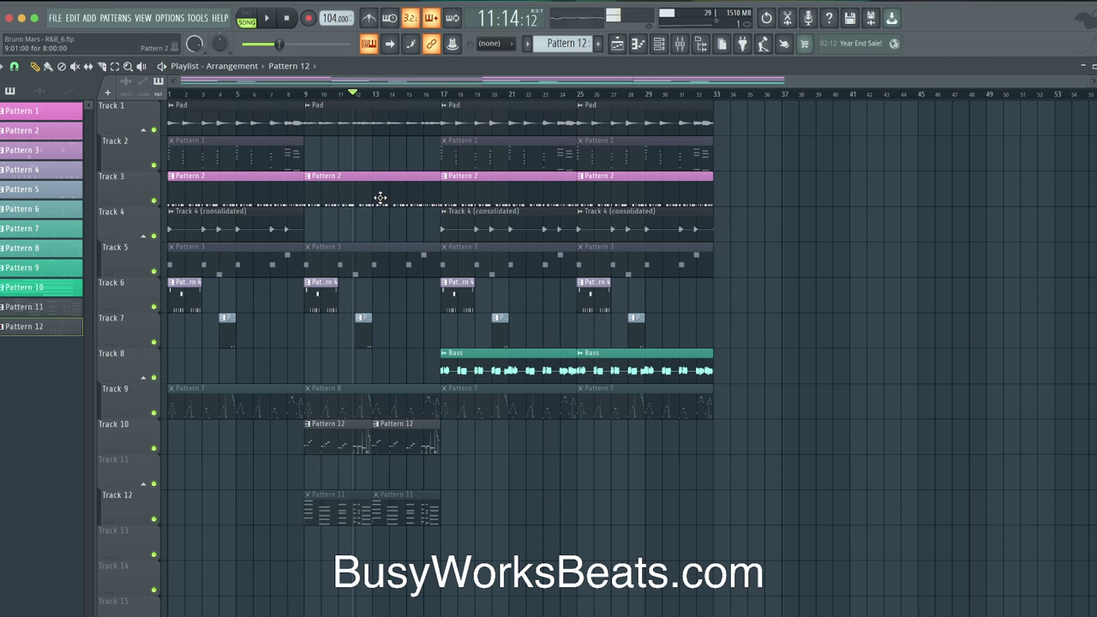
Make the Pattern 12 copy at bar 13 on Track 10 a unique pattern, open its notes and play the section.
left_click(378, 426)
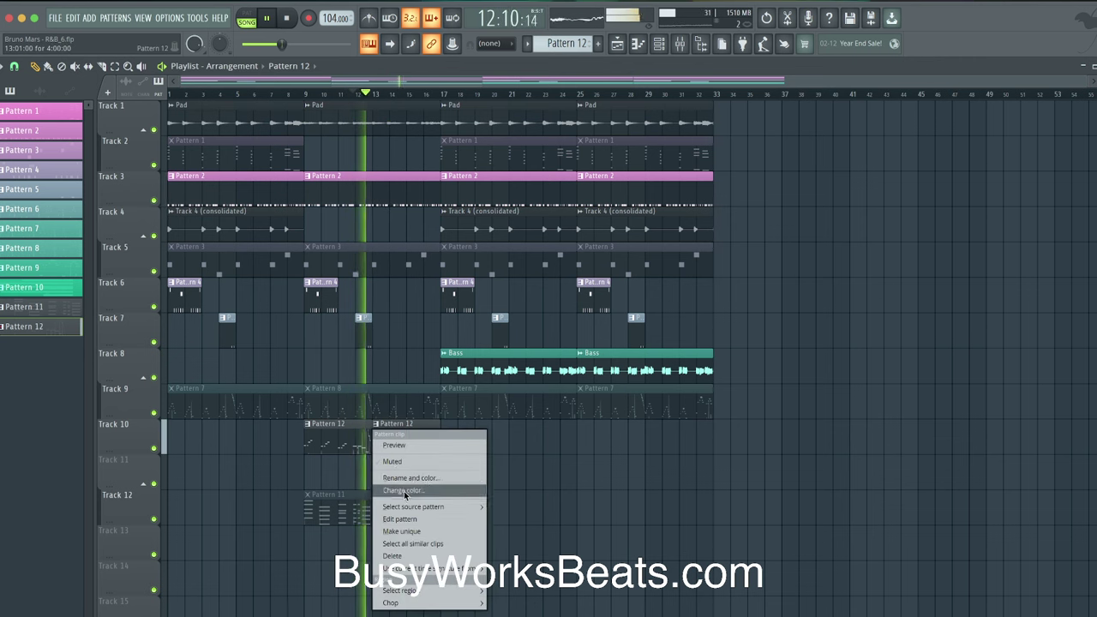
left_click(402, 528)
double_click(389, 443)
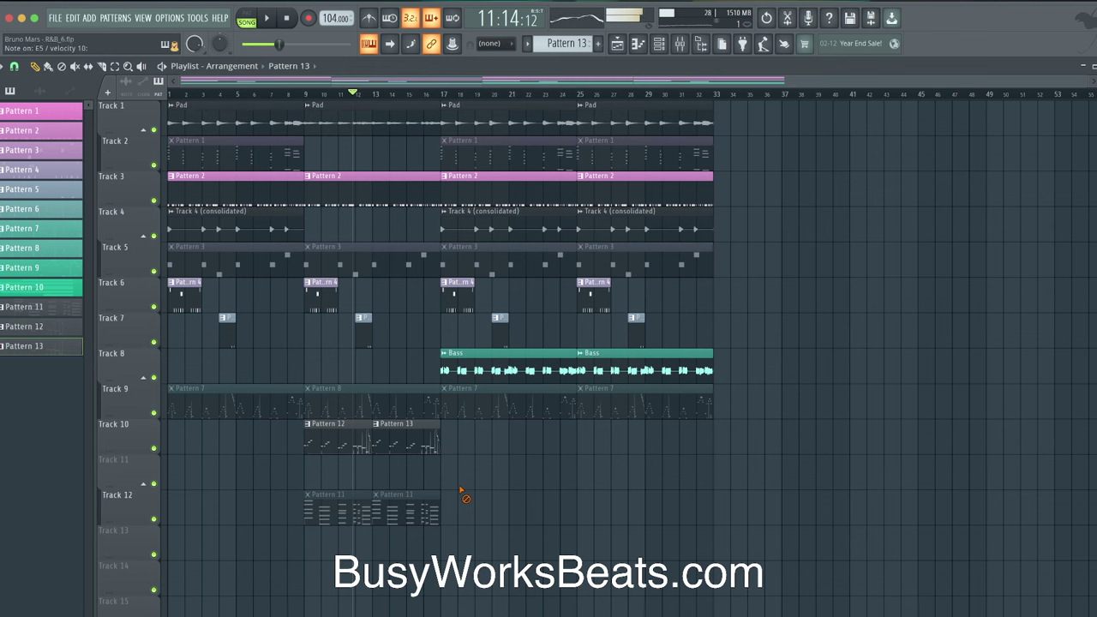
key("space")
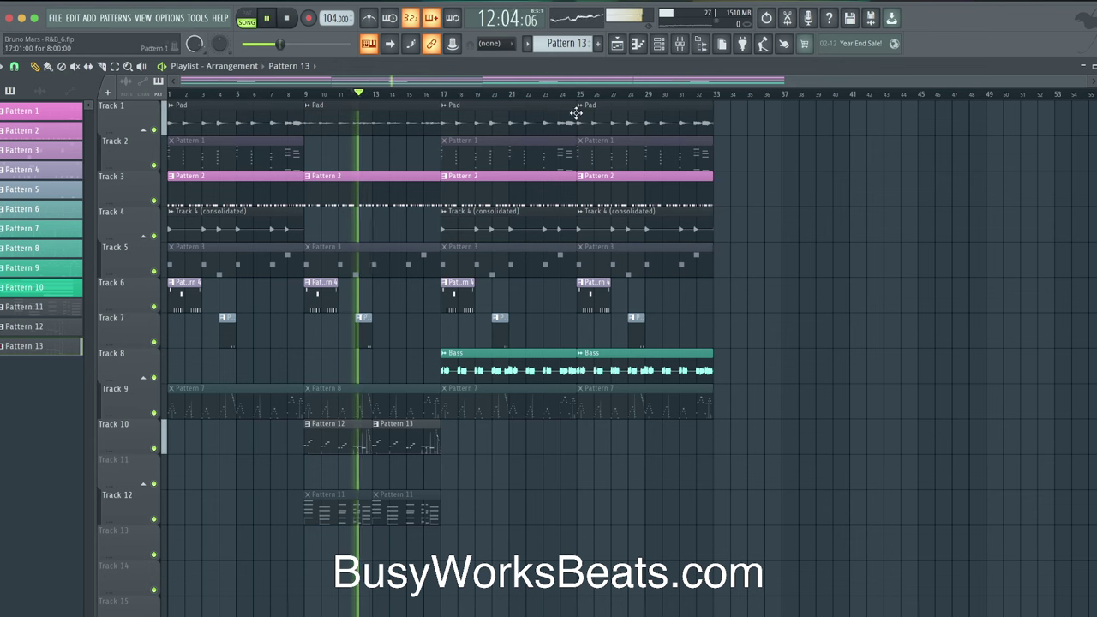
Play the JD-800 melody on Track 10 with the beat and check the mixer levels.
left_click(659, 44)
key("F6")
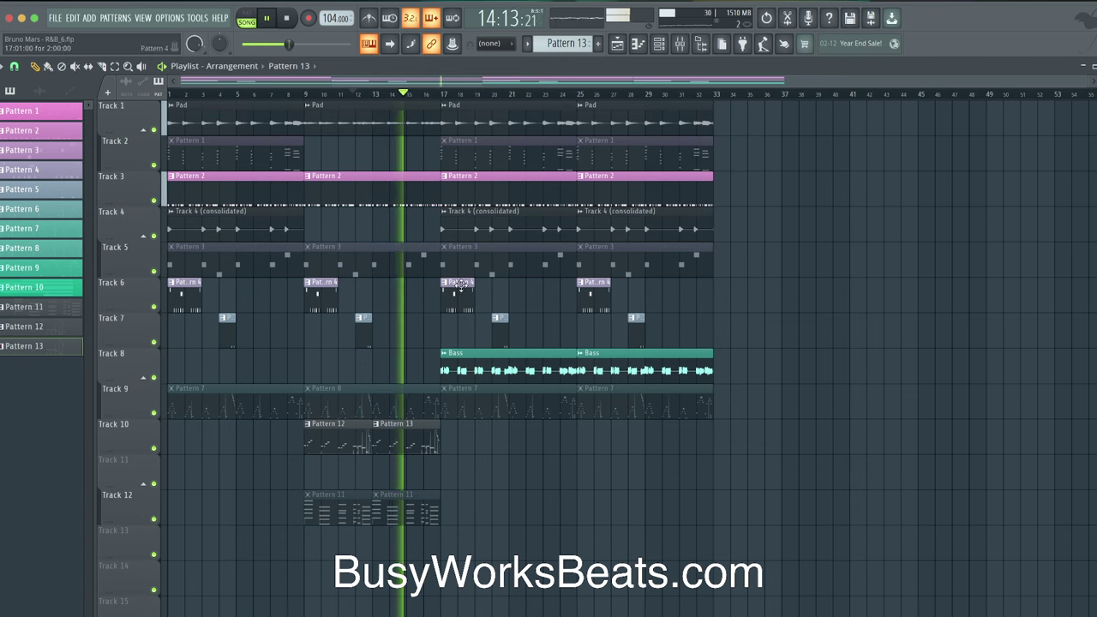
left_click(698, 44)
left_click(699, 44)
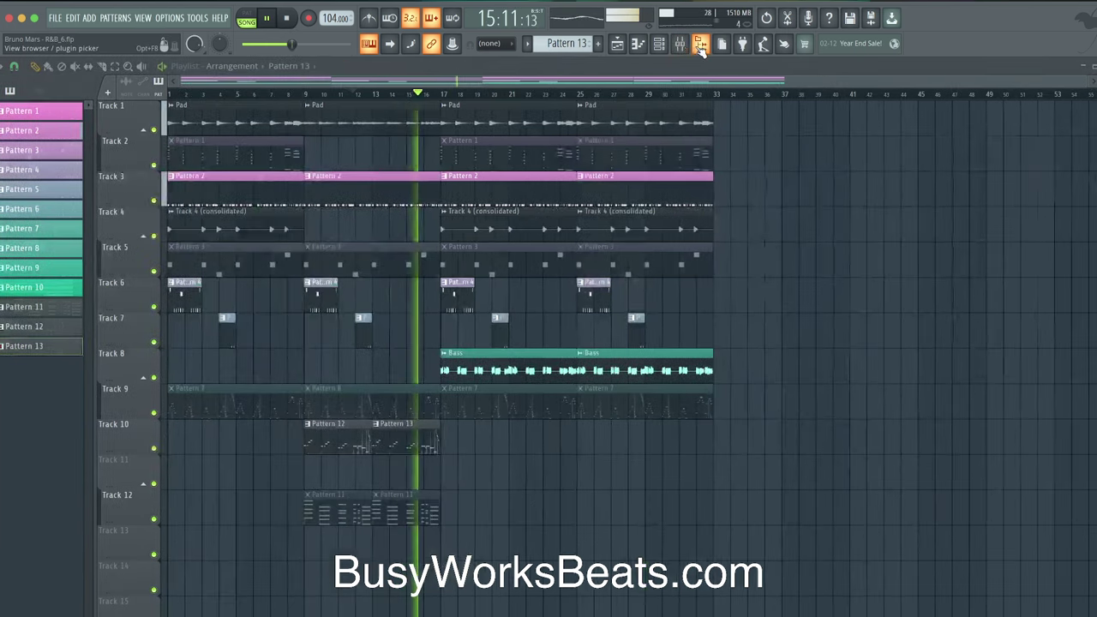
left_click(680, 44)
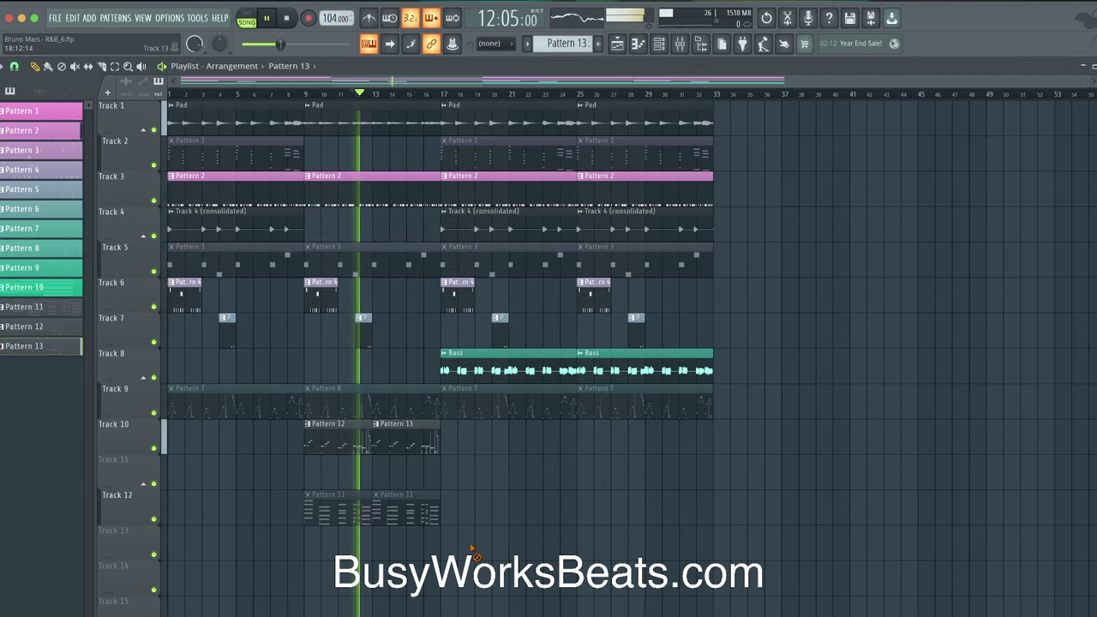
key("F9")
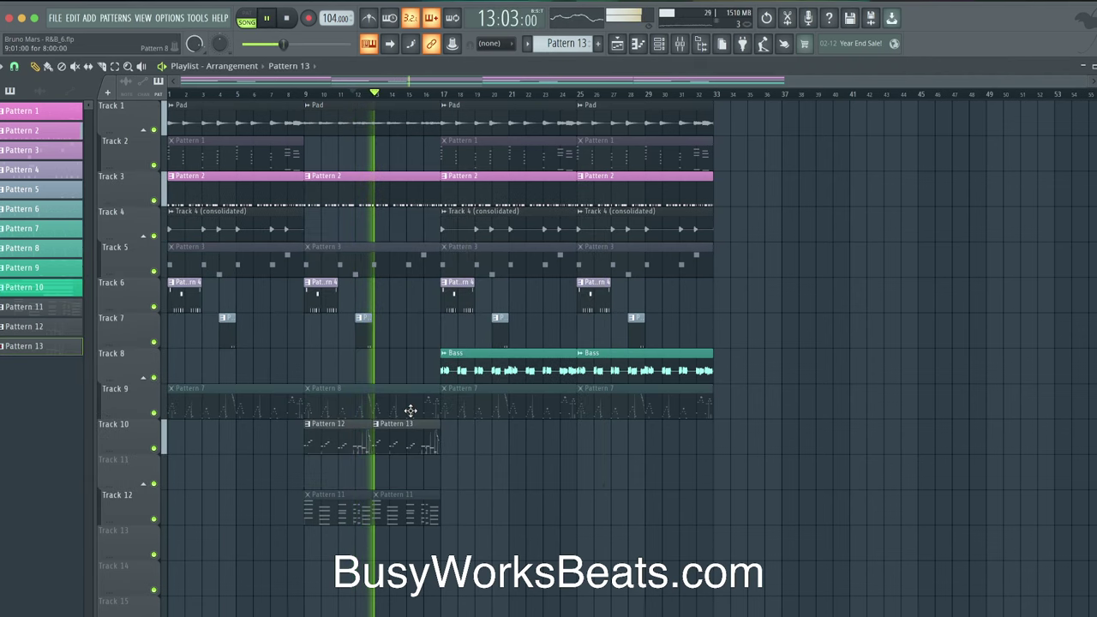
left_click_drag(399, 438, 332, 437)
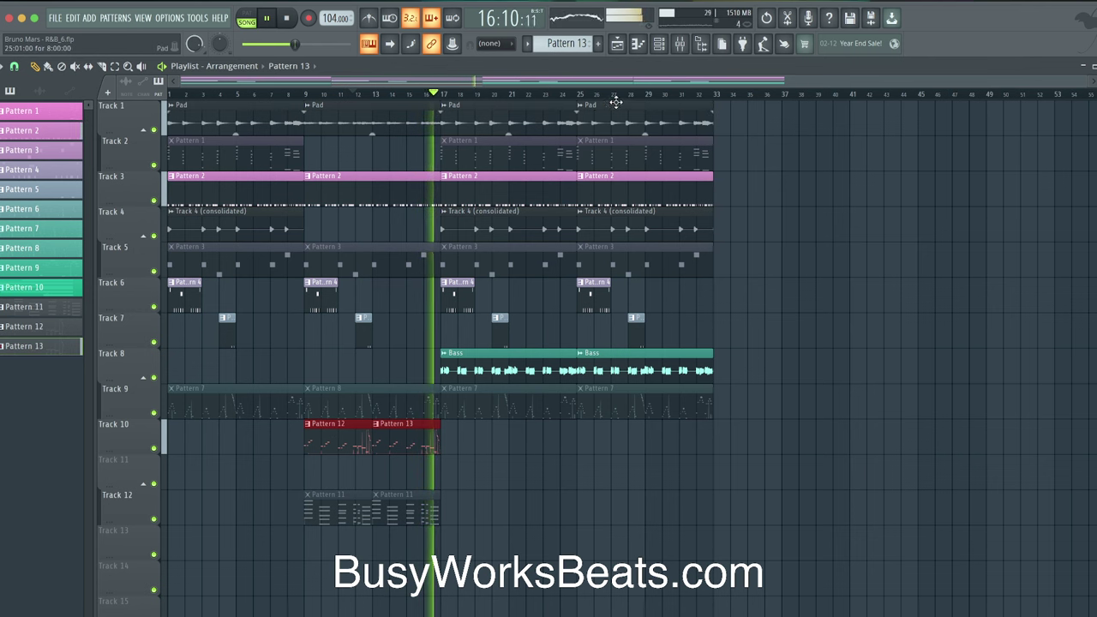
left_click(680, 45)
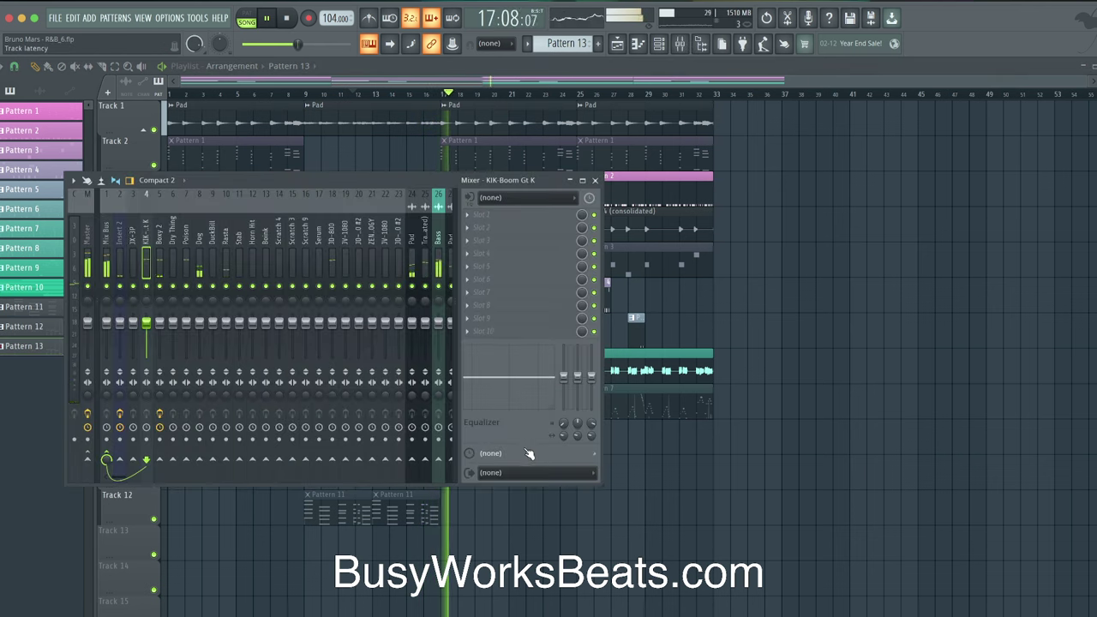
key("F9")
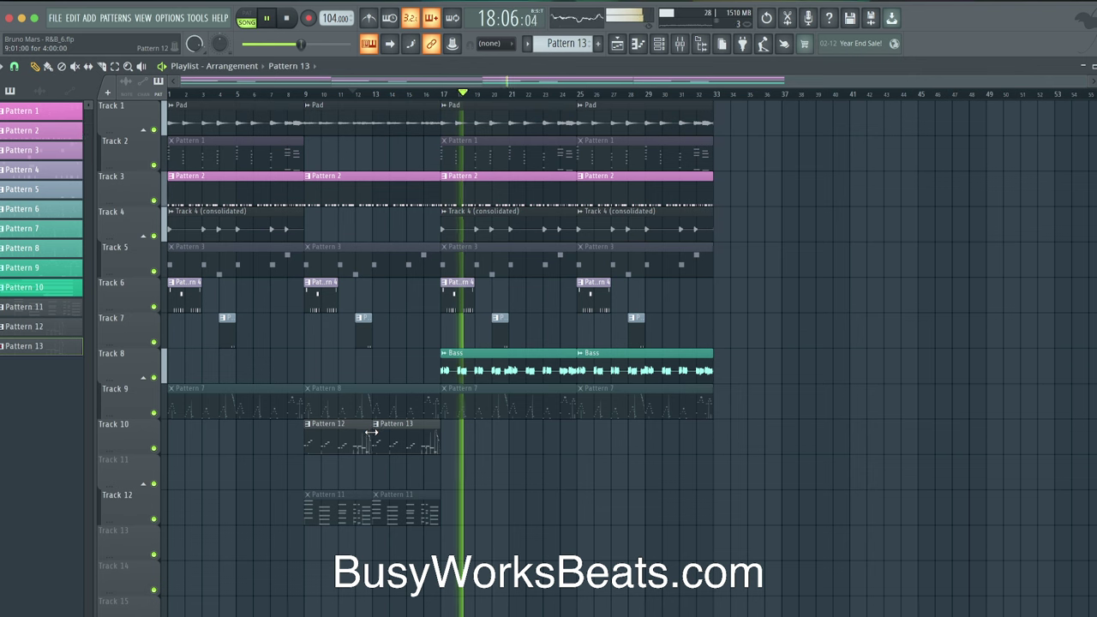
Shorten the Pattern 12 clip on Track 10 so it ends between bars 11 and 12, and create an empty Pattern 14.
left_click_drag(370, 433, 349, 433)
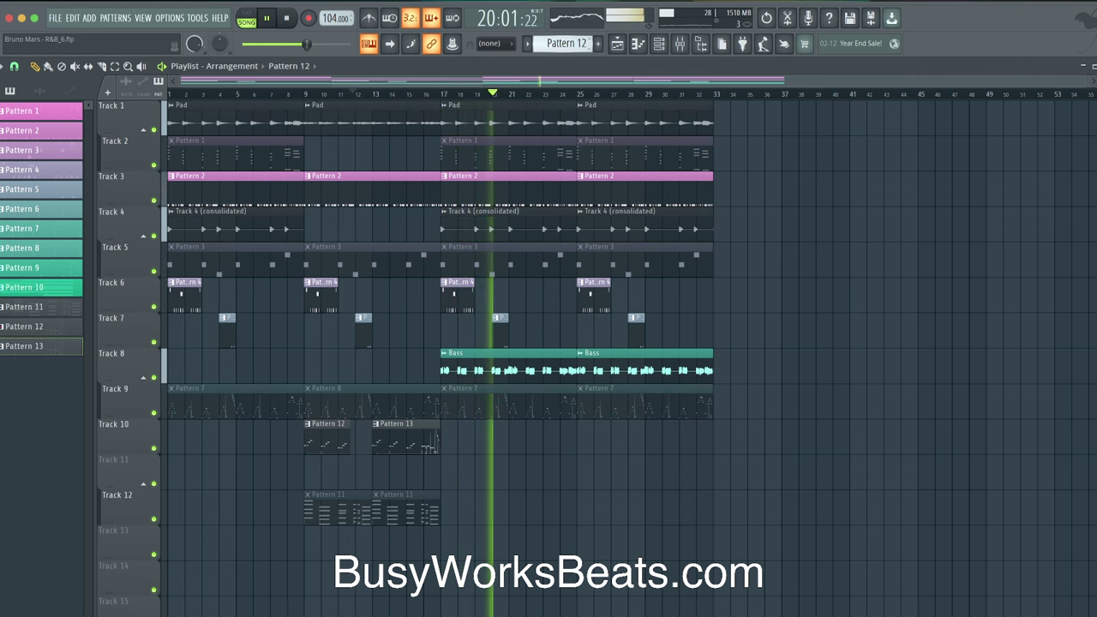
left_click(598, 44)
key("space")
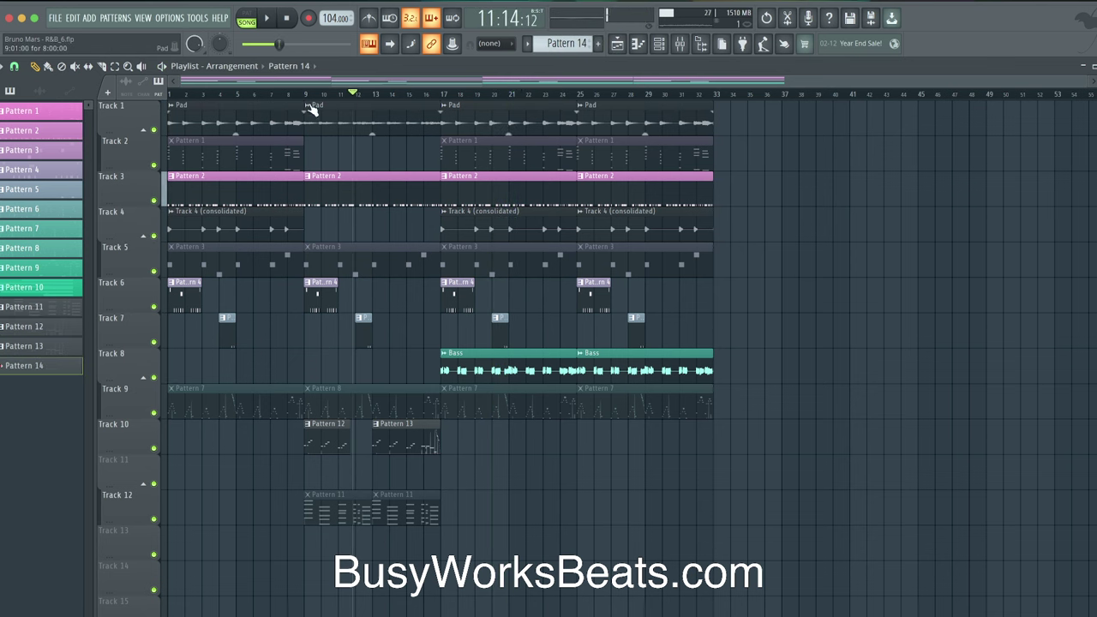
Record a JD-800 fill into Pattern 14 over the beat, starting playback at bar 9.
left_click(306, 95)
key("space")
key("F6")
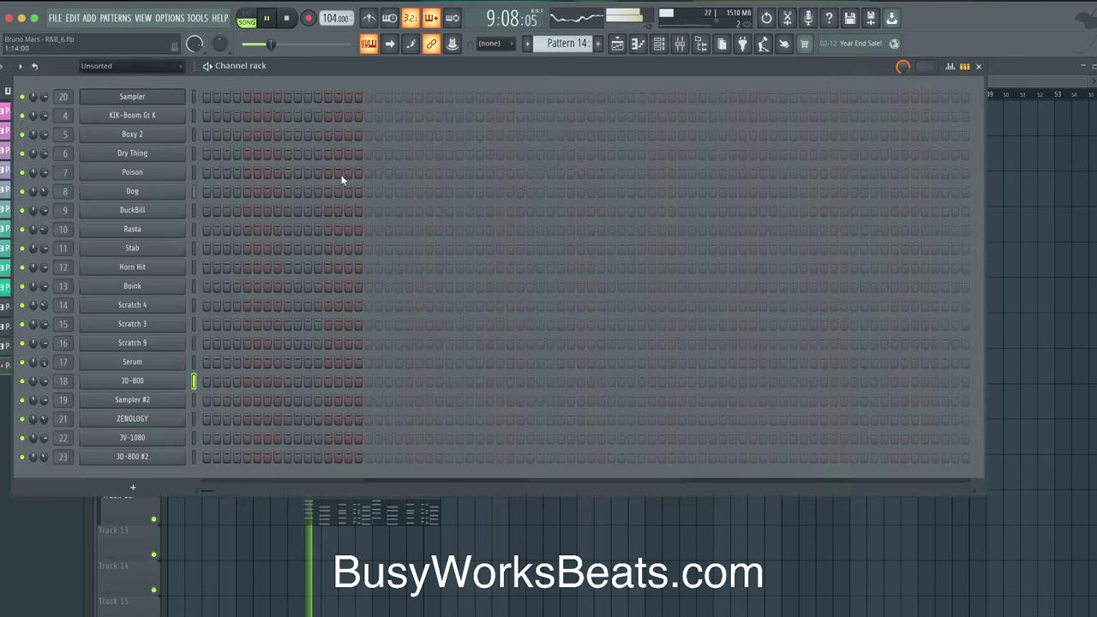
left_click(309, 20)
left_click(605, 420)
key("F6")
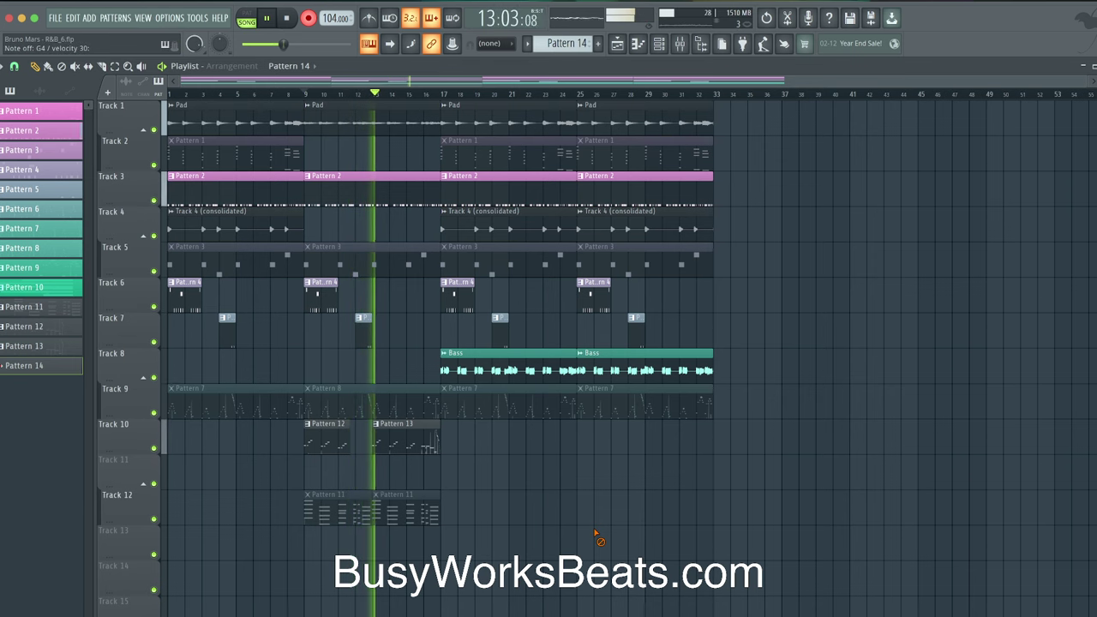
key("space")
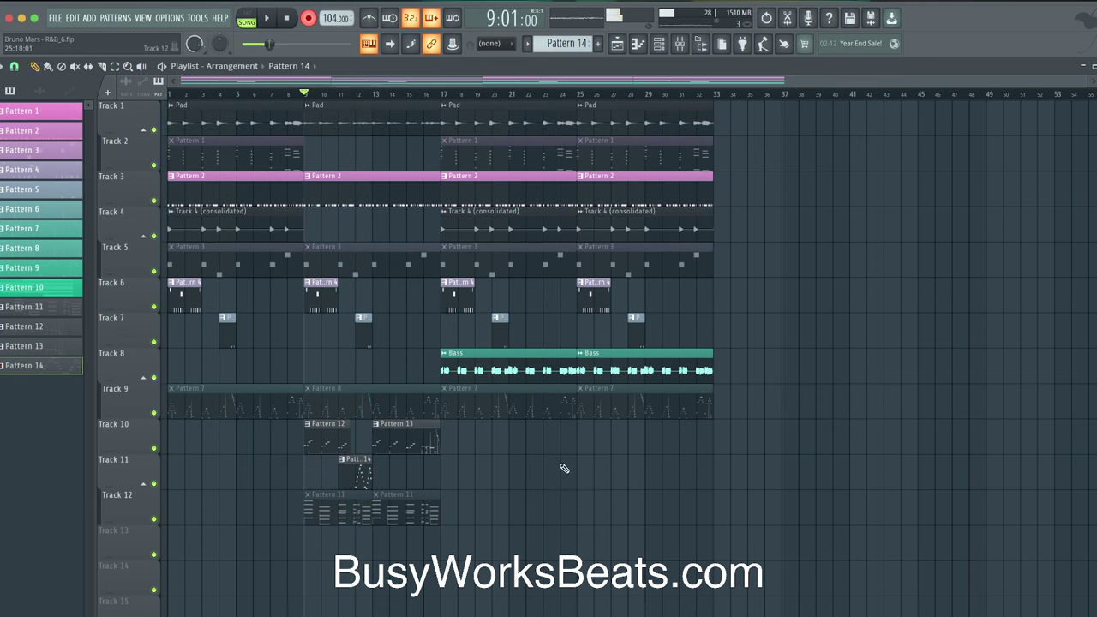
Play the Pattern 14 take from bar 11 and delete the two short notes just before its second D5.
left_click(341, 100)
key("space")
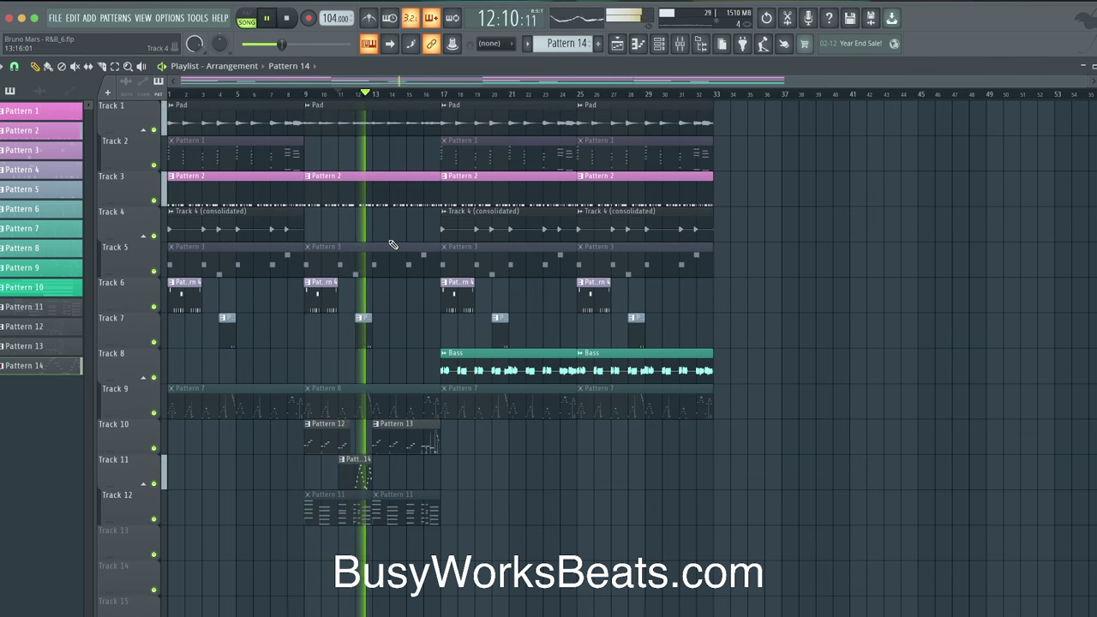
key("space")
double_click(355, 473)
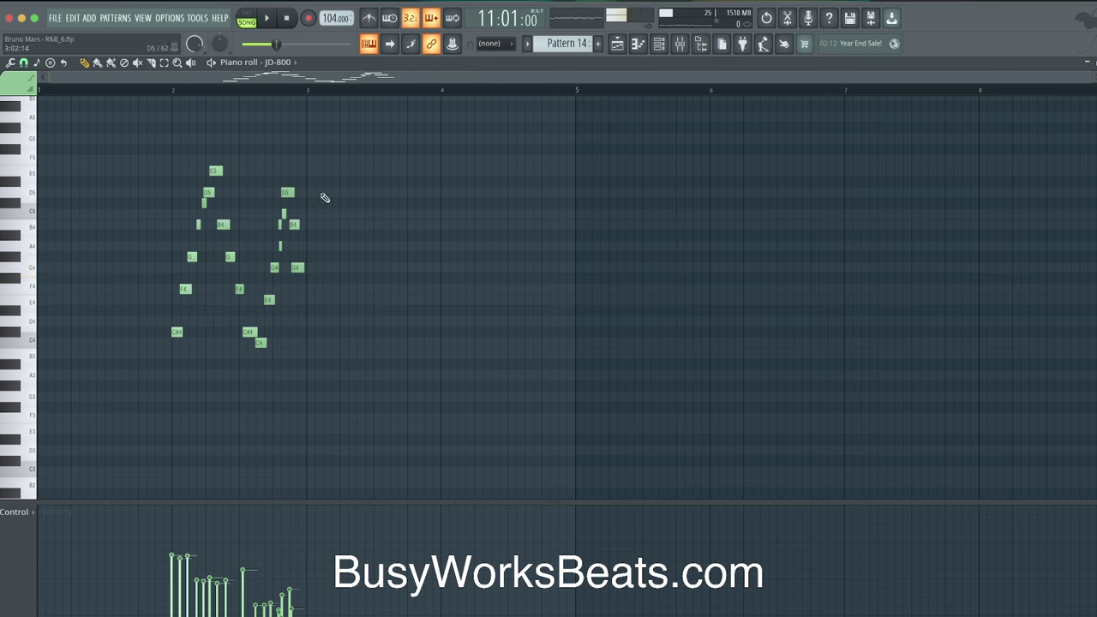
left_click_drag(284, 215, 279, 225)
key("space")
key("ctrl+z")
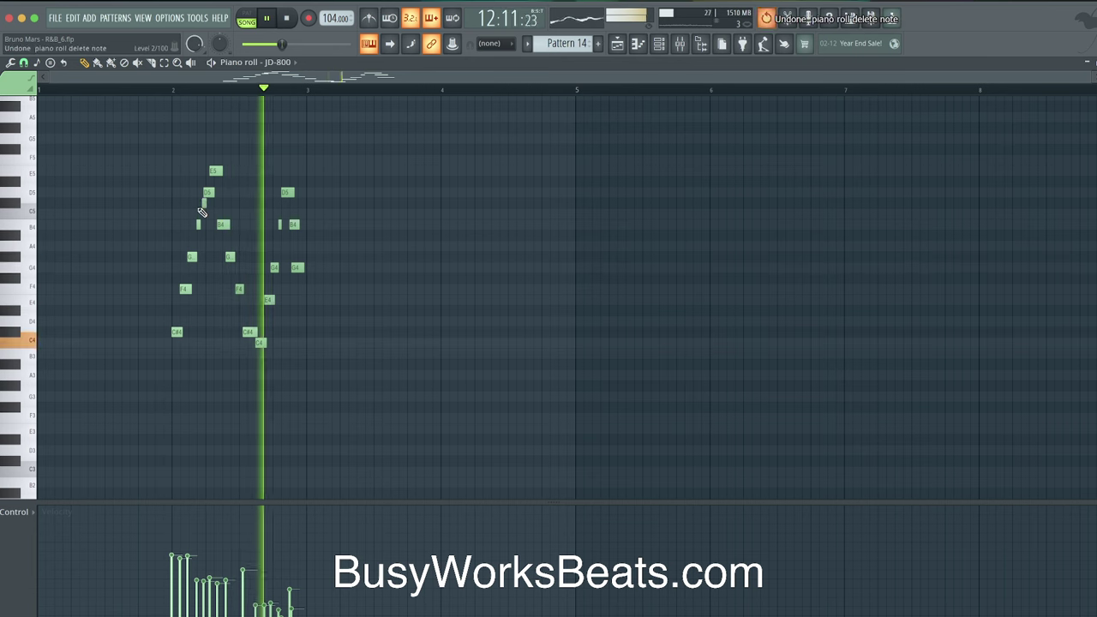
Play the trimmed fill, try quantizing its notes, and undo the quantization.
key("space")
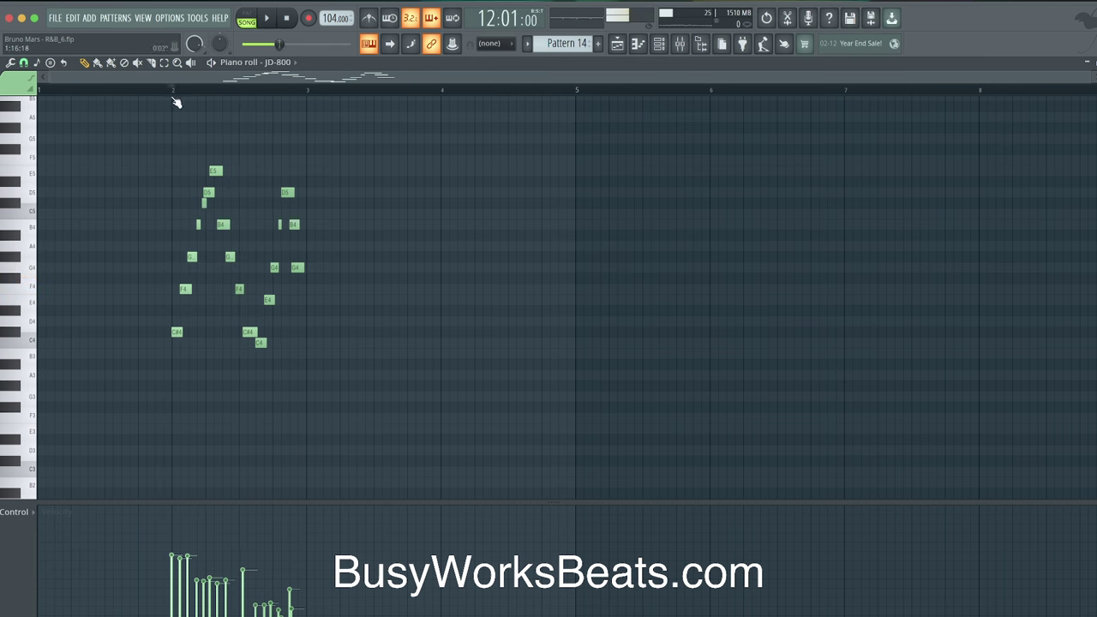
key("space")
key("ctrl+z")
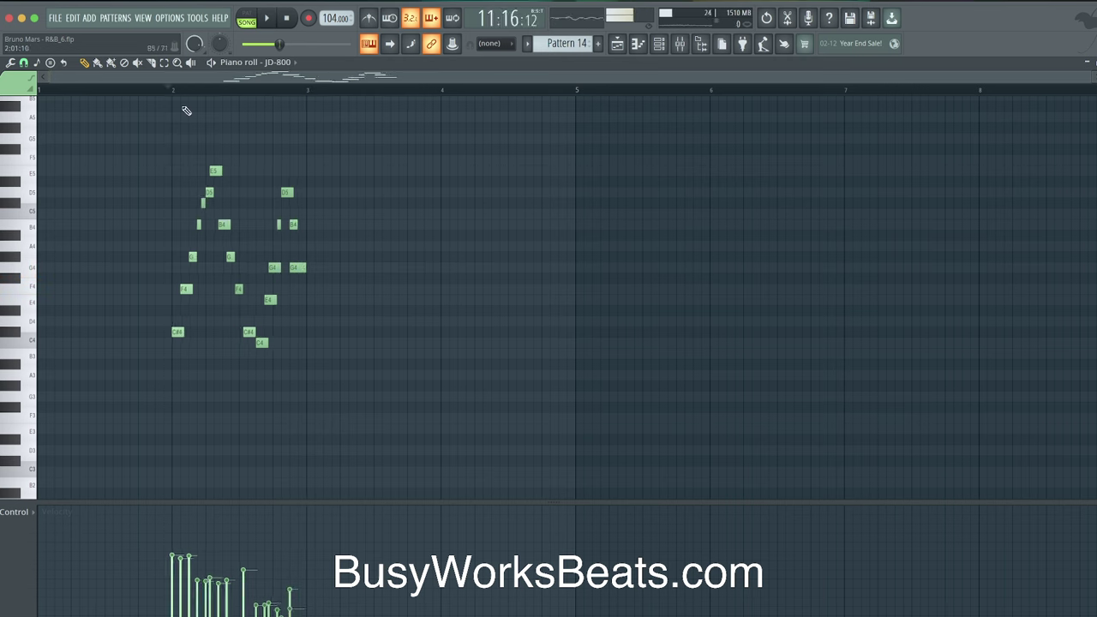
key("space")
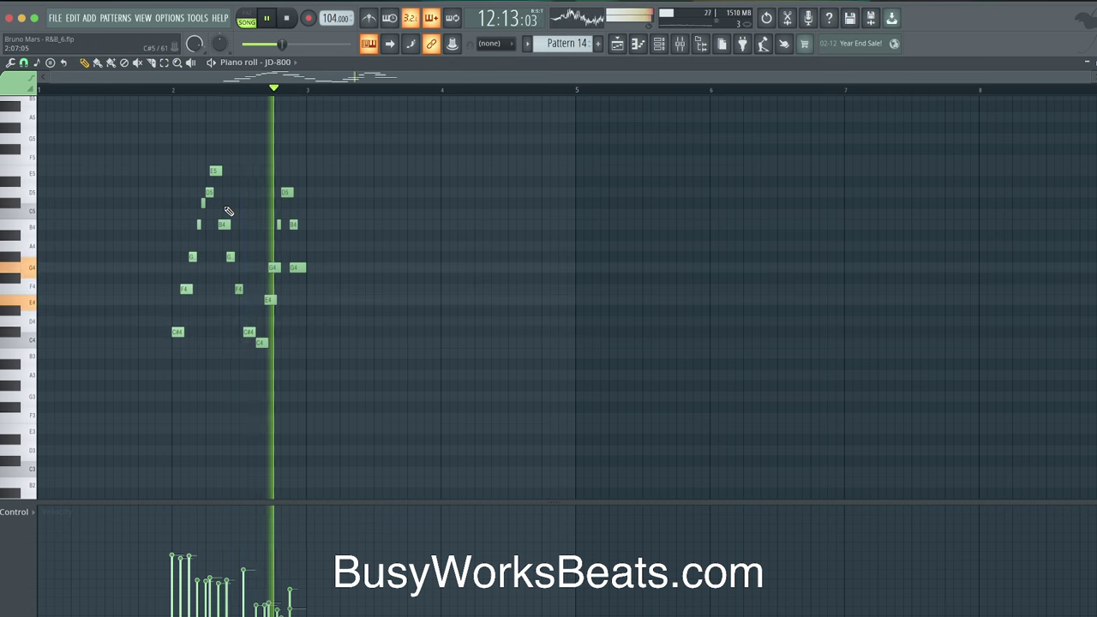
key("space")
key("ctrl+z")
Delete all notes in Pattern 14 and record a new JD-800 fill into it from bar 11.
left_click_drag(401, 137, 158, 358)
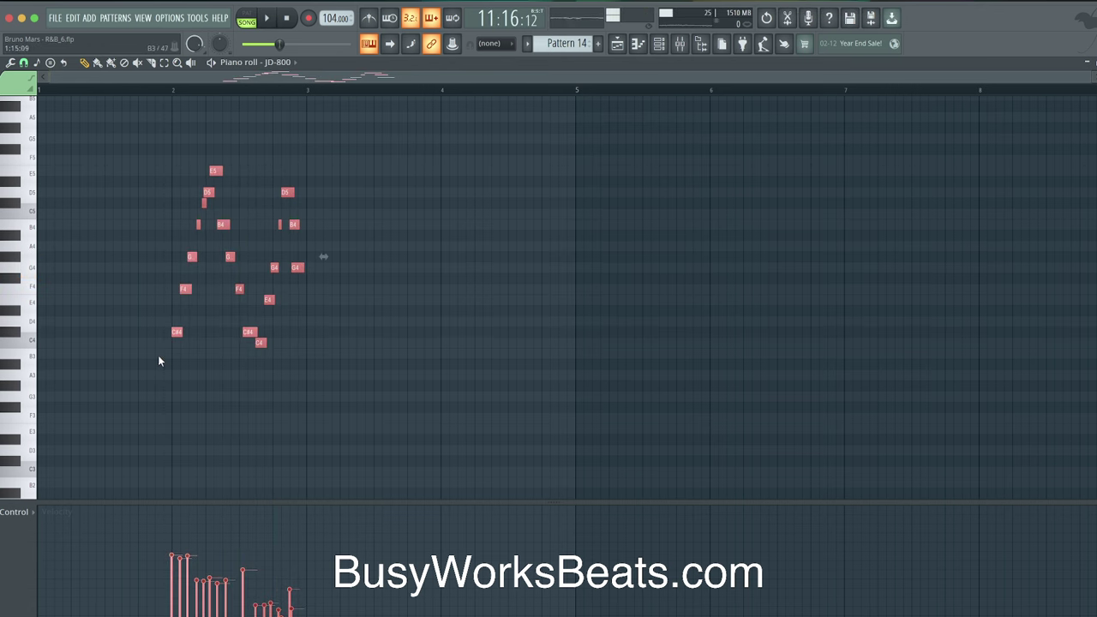
key("Delete")
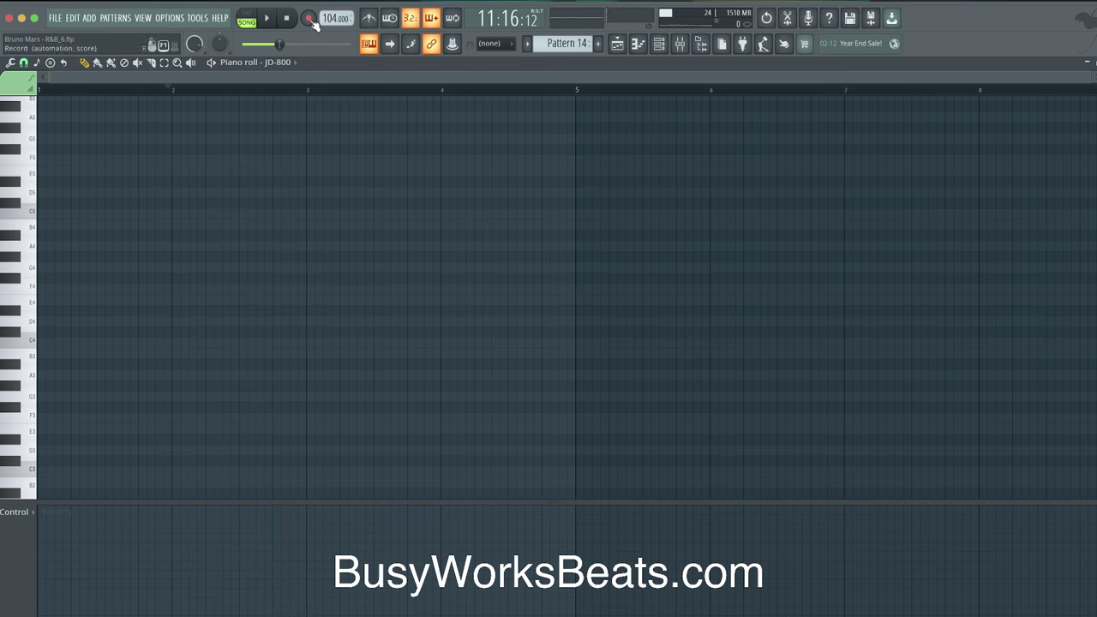
left_click(309, 19)
left_click(514, 394)
left_click(620, 45)
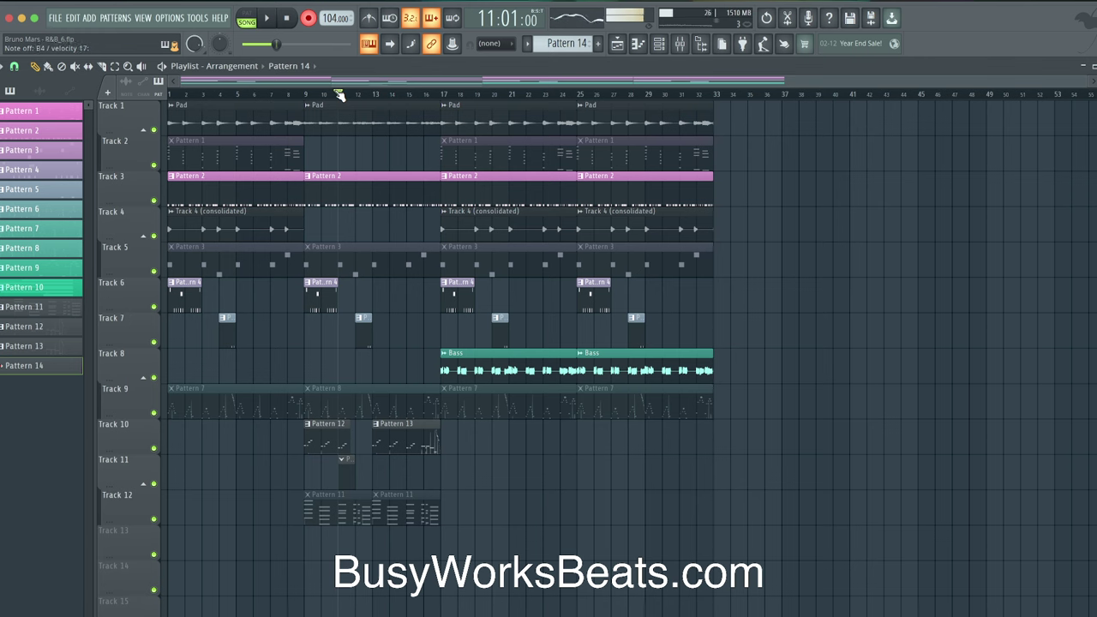
key("space")
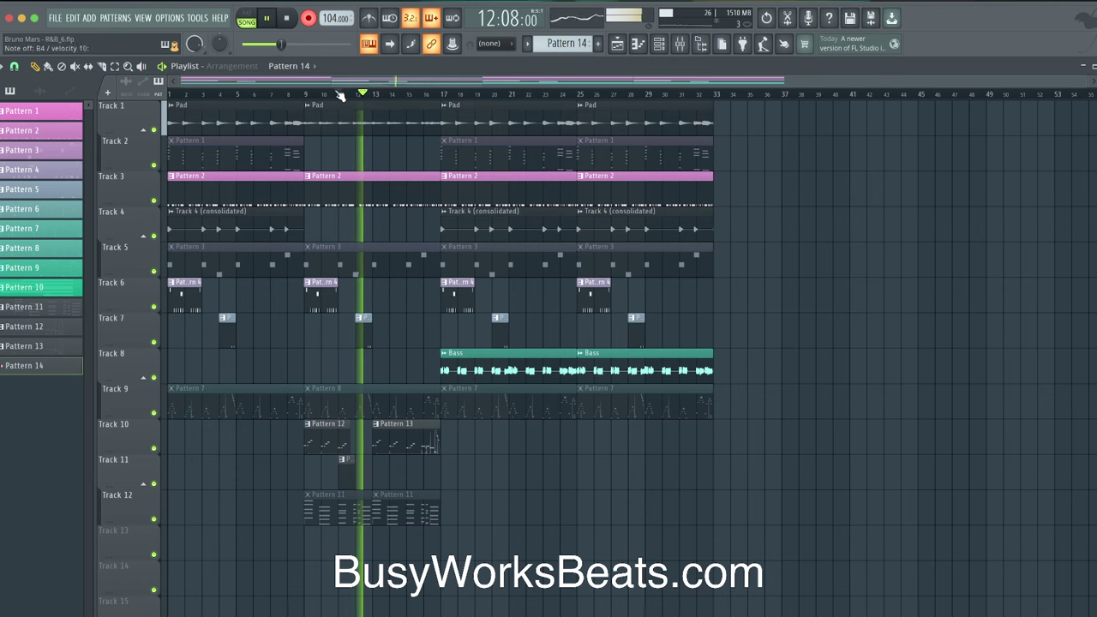
key("space")
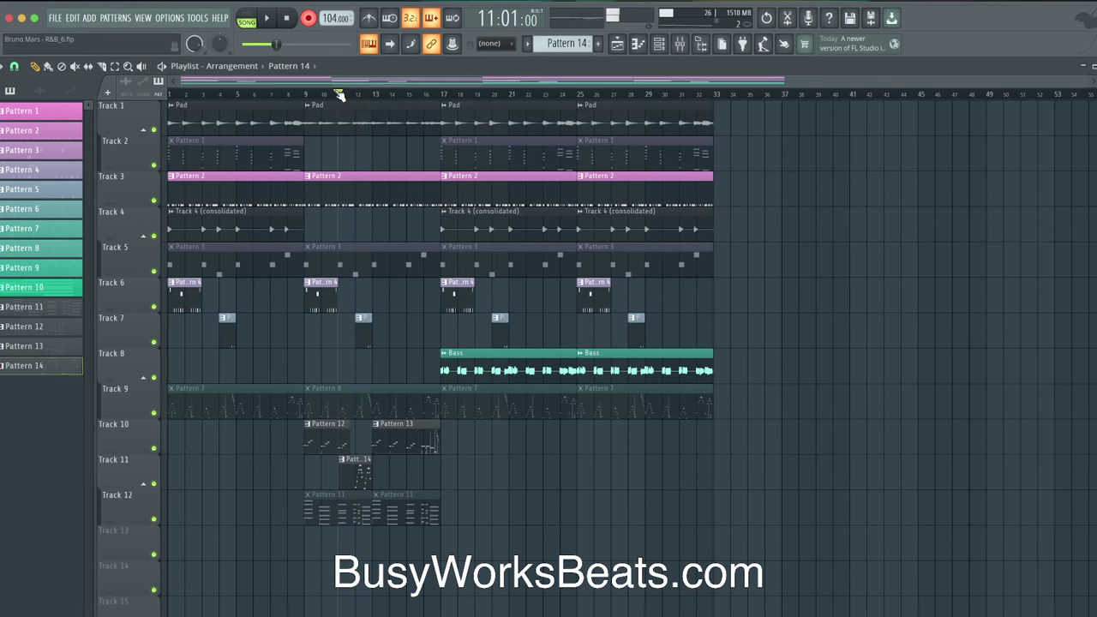
Play the new Pattern 14 fill with the beat, view its notes and check the mixer levels.
key("space")
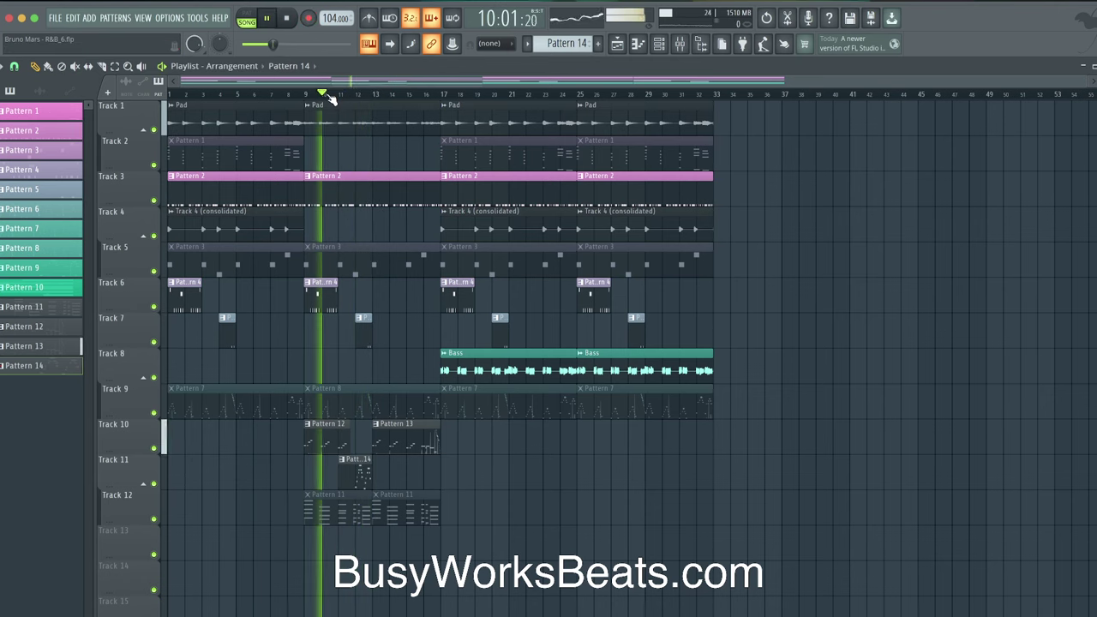
double_click(355, 468)
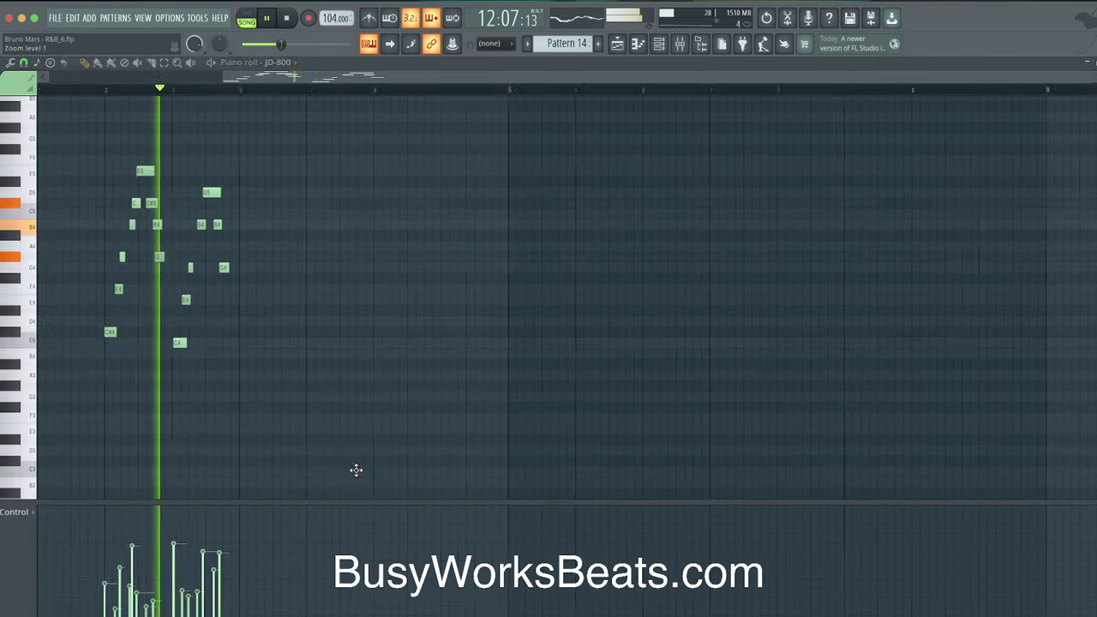
left_click(618, 45)
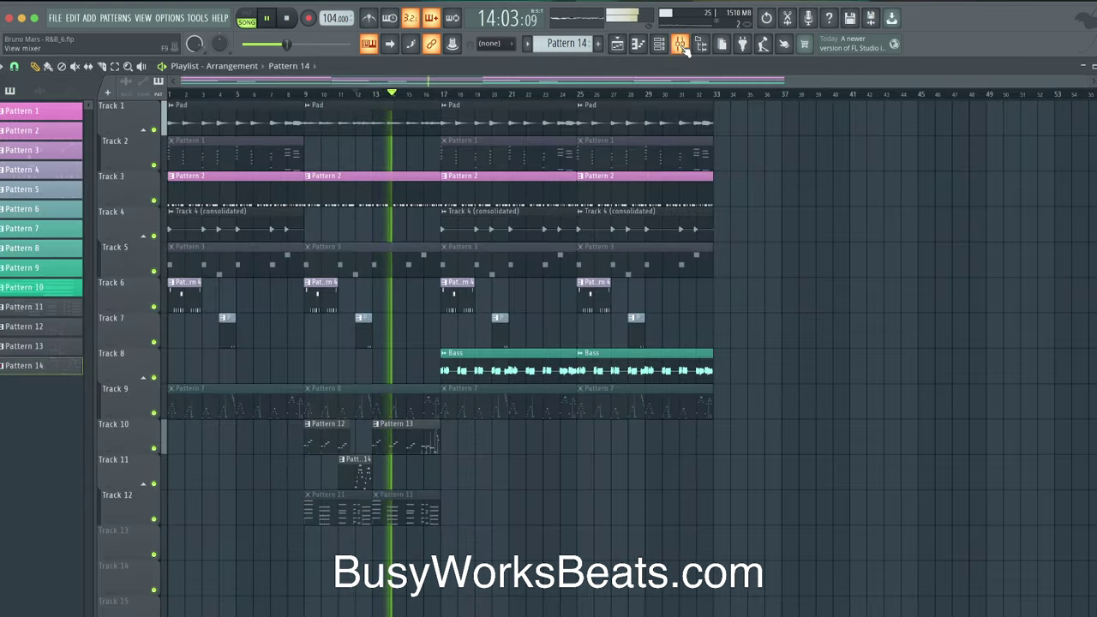
left_click(680, 44)
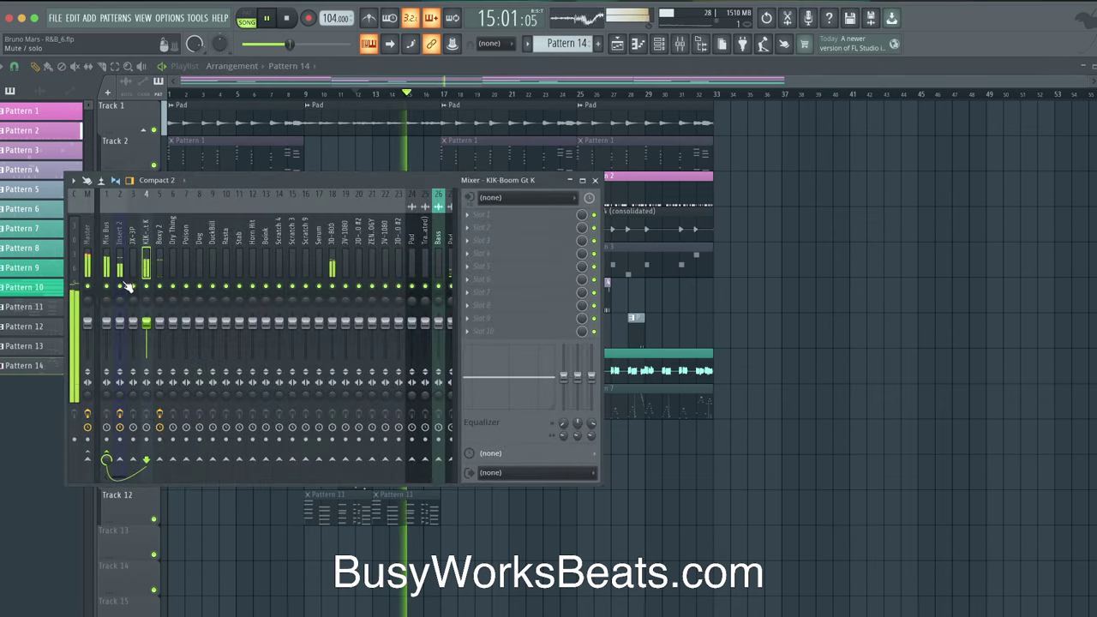
key("F9")
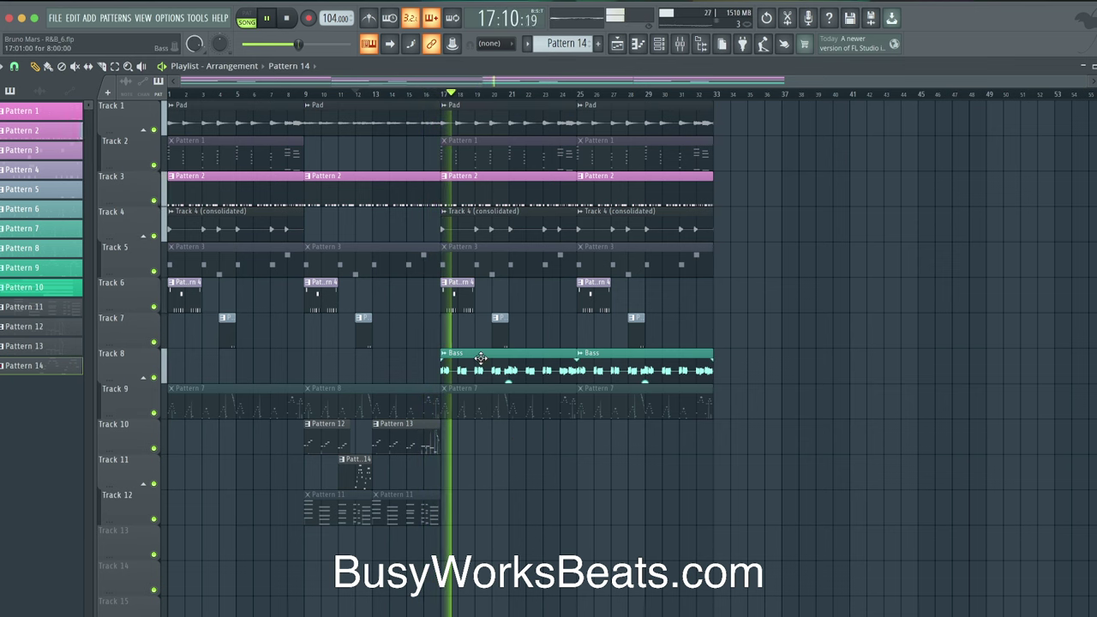
Inspect the channel settings of the Boxy 2, KIK-Boom Gt K and Poison drums while the beat plays.
left_click(661, 45)
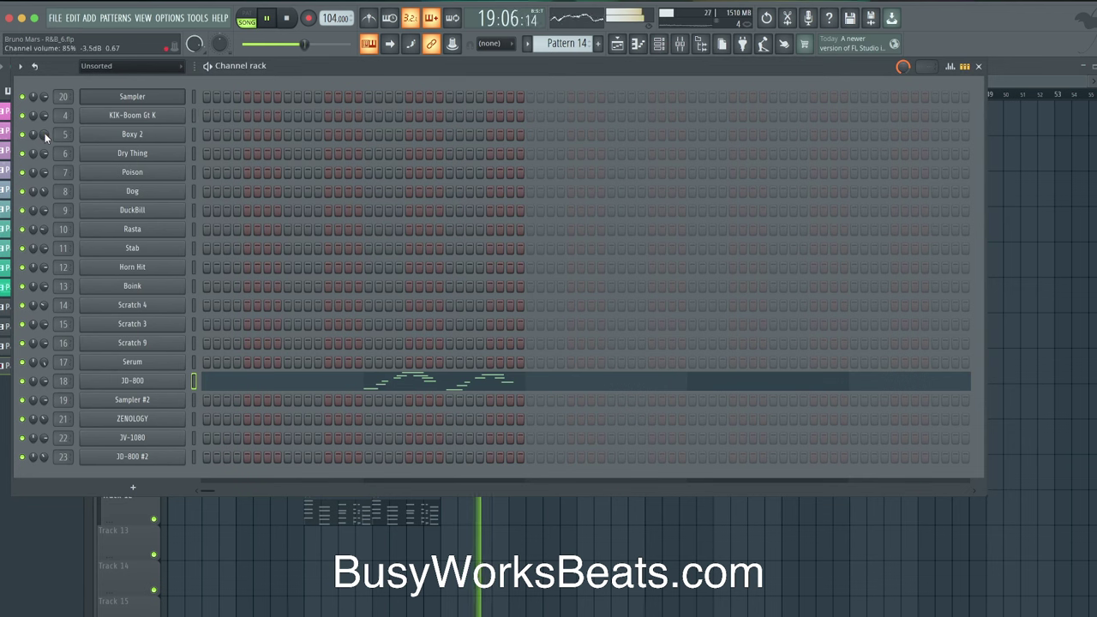
left_click(111, 135)
left_click(163, 216)
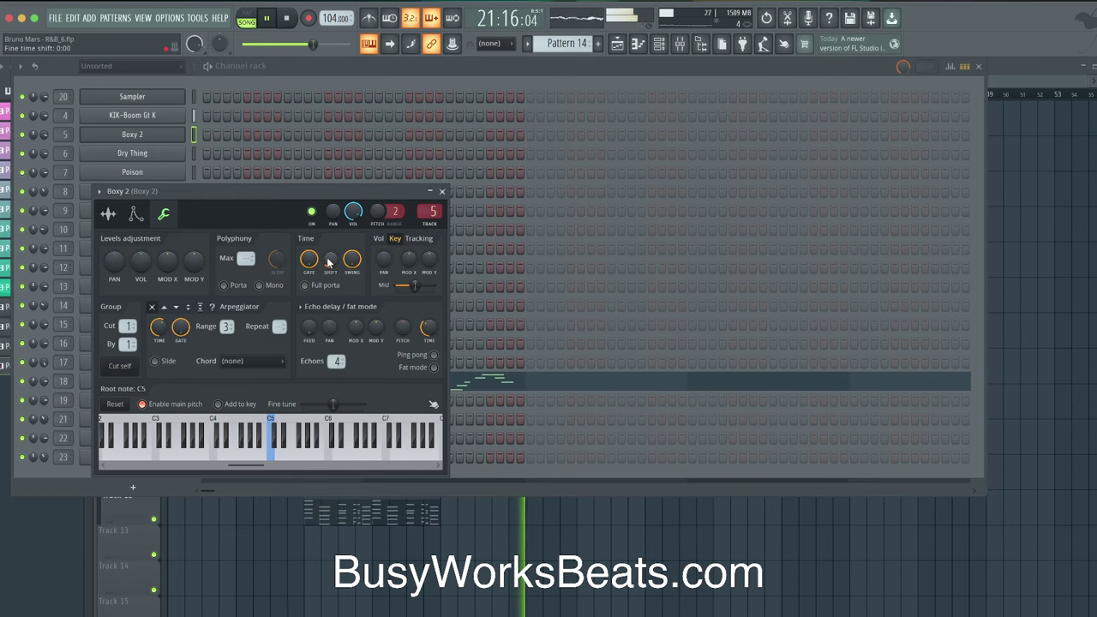
left_click(441, 193)
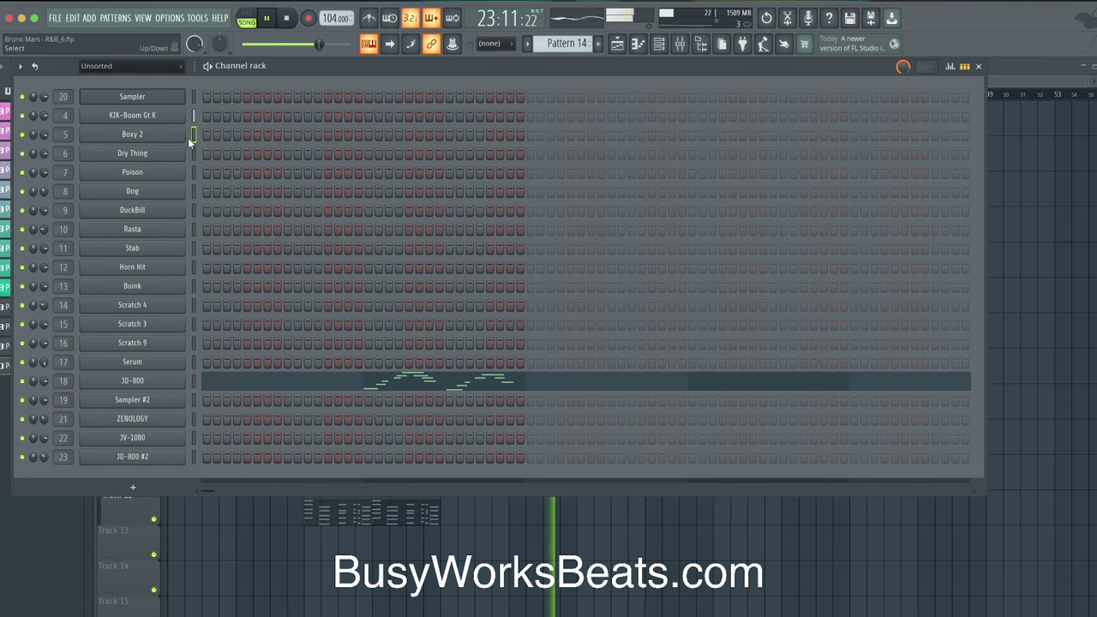
left_click(174, 116)
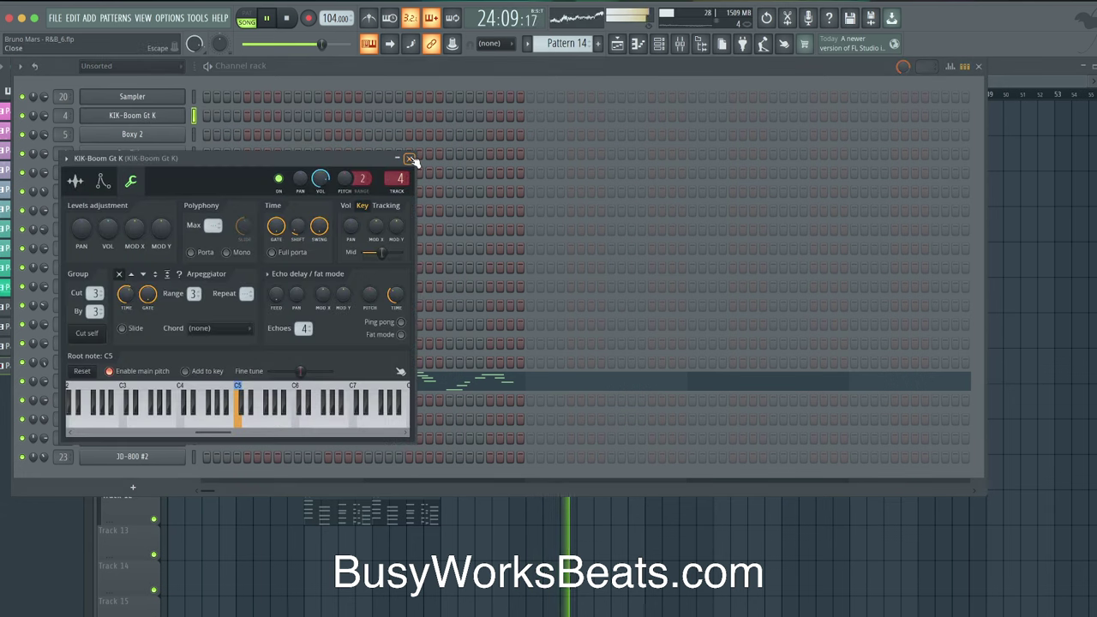
left_click(409, 158)
left_click(182, 175)
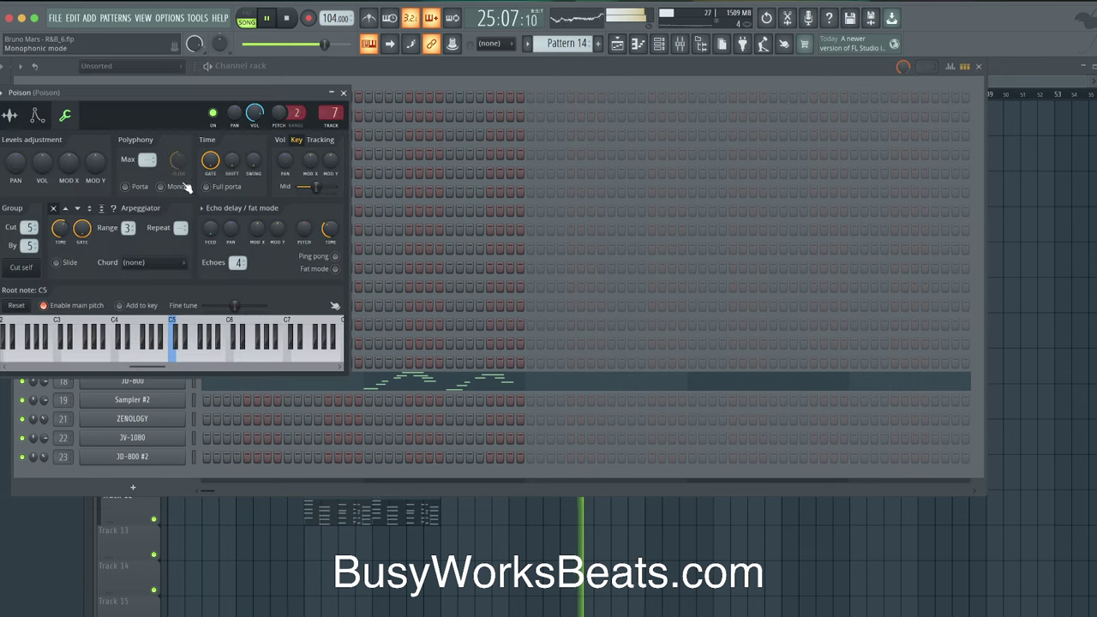
left_click(343, 92)
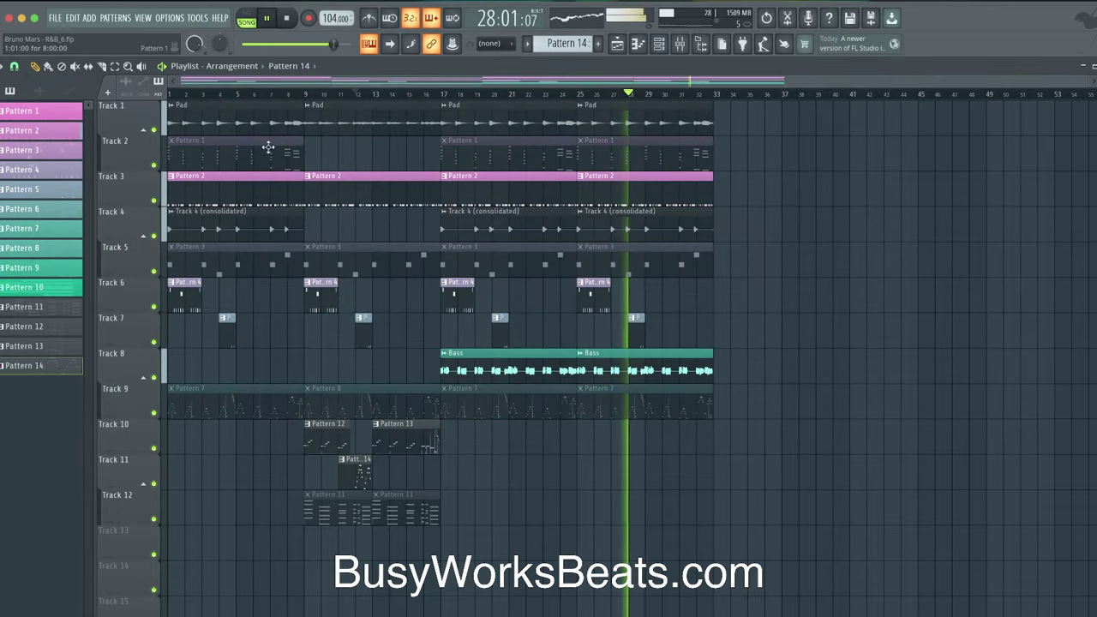
Color Patterns 11 to 14 with a gradient from orchid pink to light blue.
right_click(62, 308)
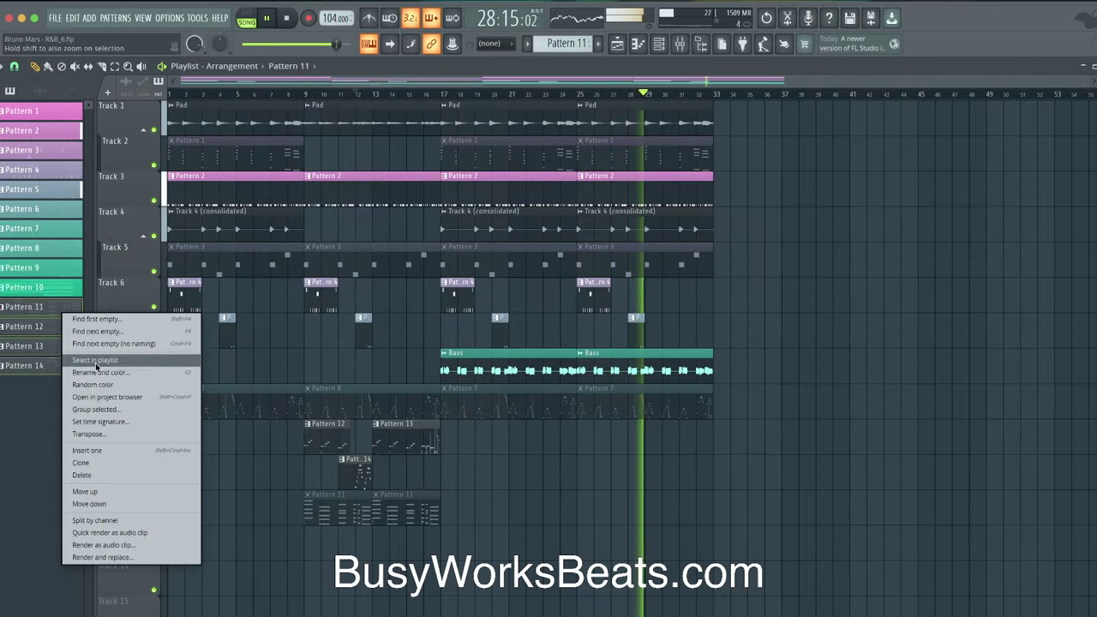
left_click(100, 373)
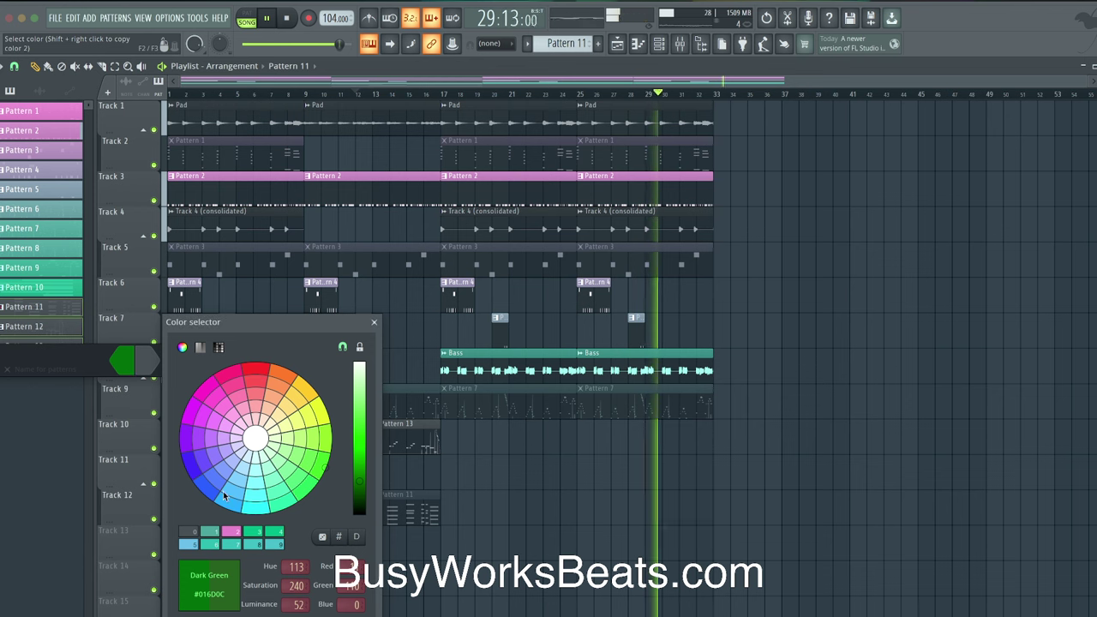
left_click(228, 535)
left_click(137, 361)
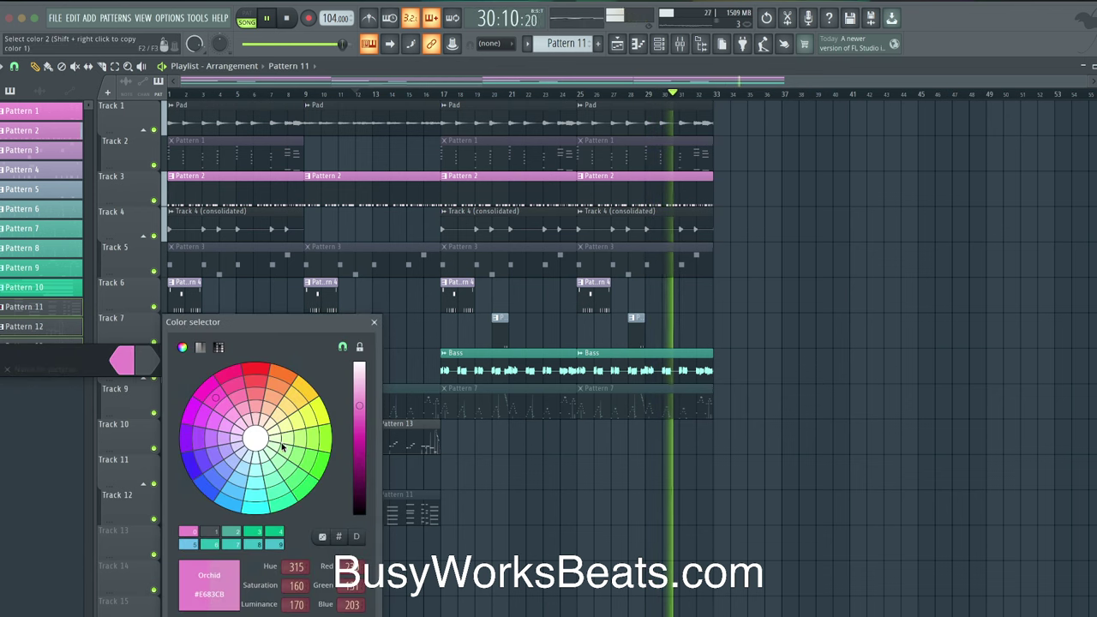
left_click(243, 494)
key("Return")
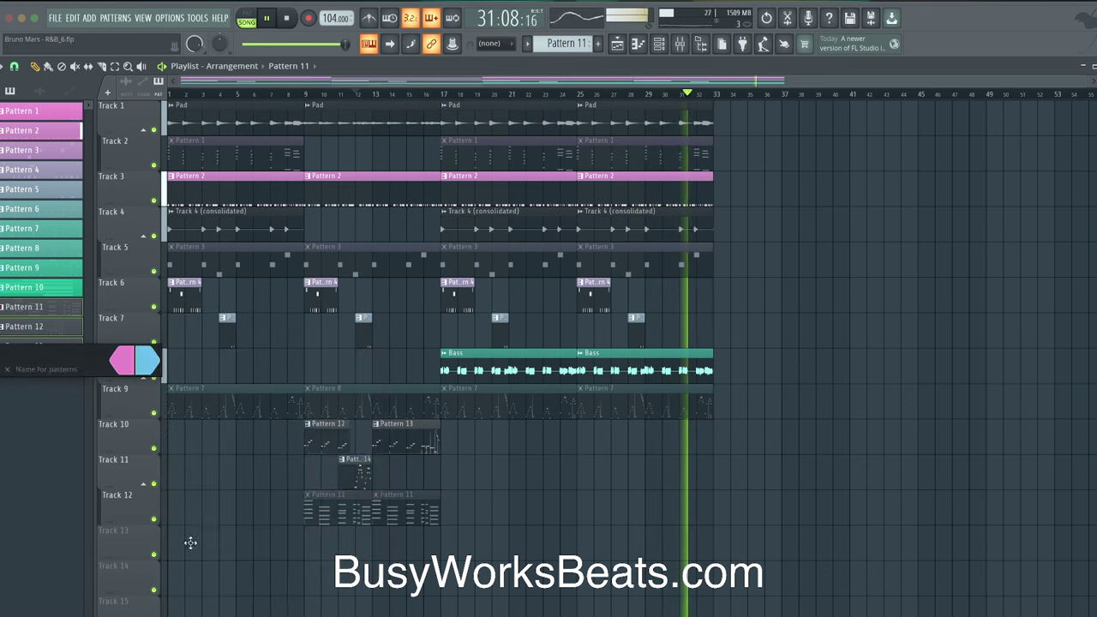
Add a new empty pattern after Pattern 14 and check the mixer levels.
left_click(679, 44)
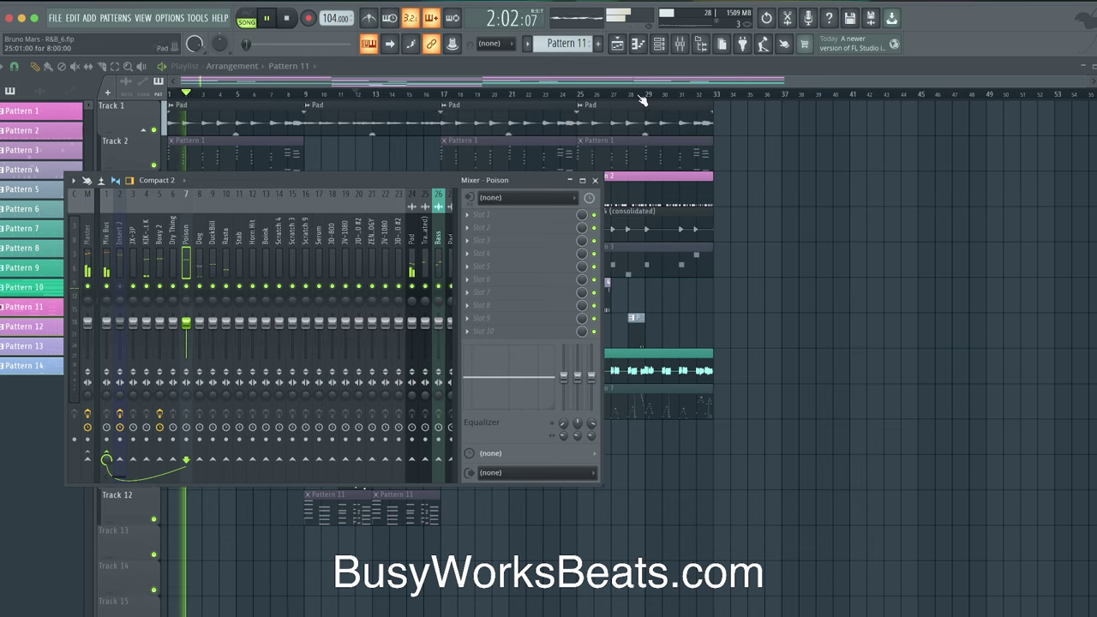
key("F6")
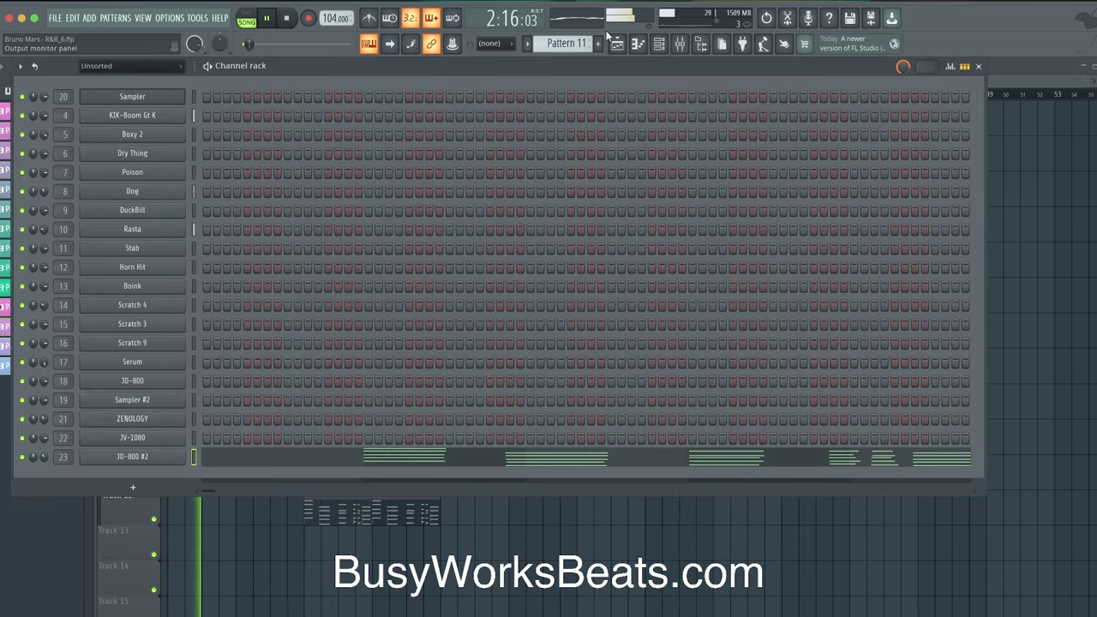
left_click(588, 43)
left_click(610, 225)
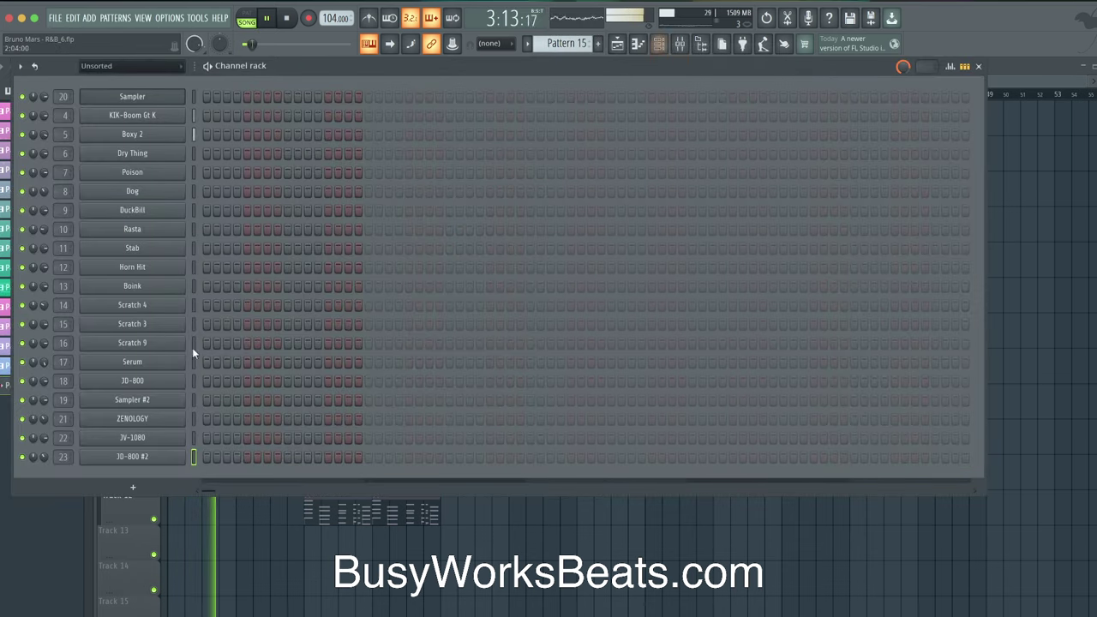
left_click(690, 45)
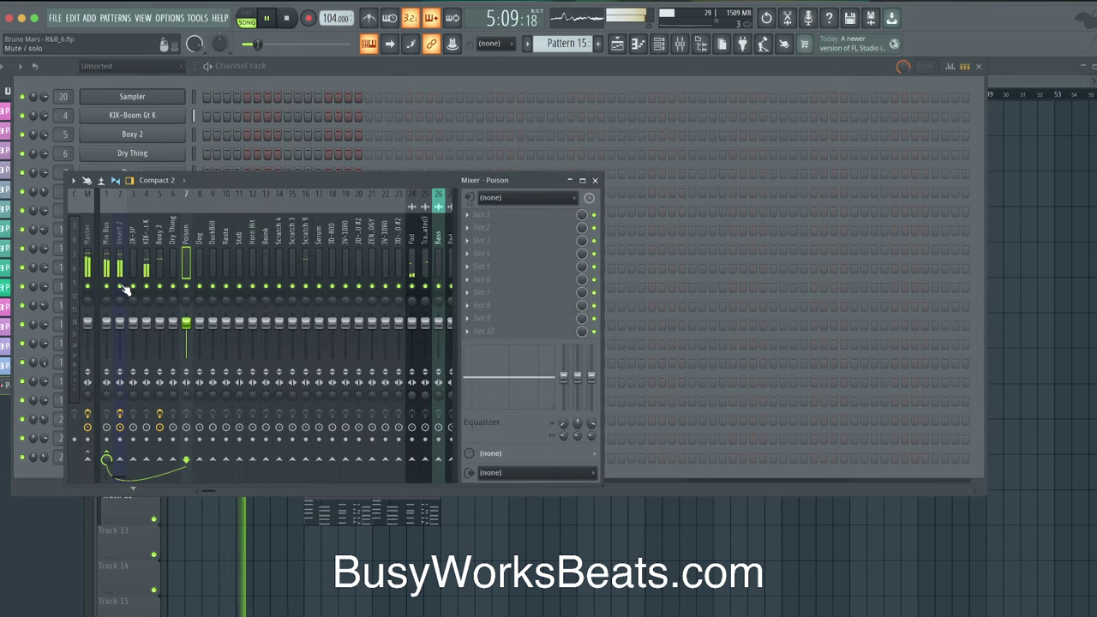
left_click(489, 505)
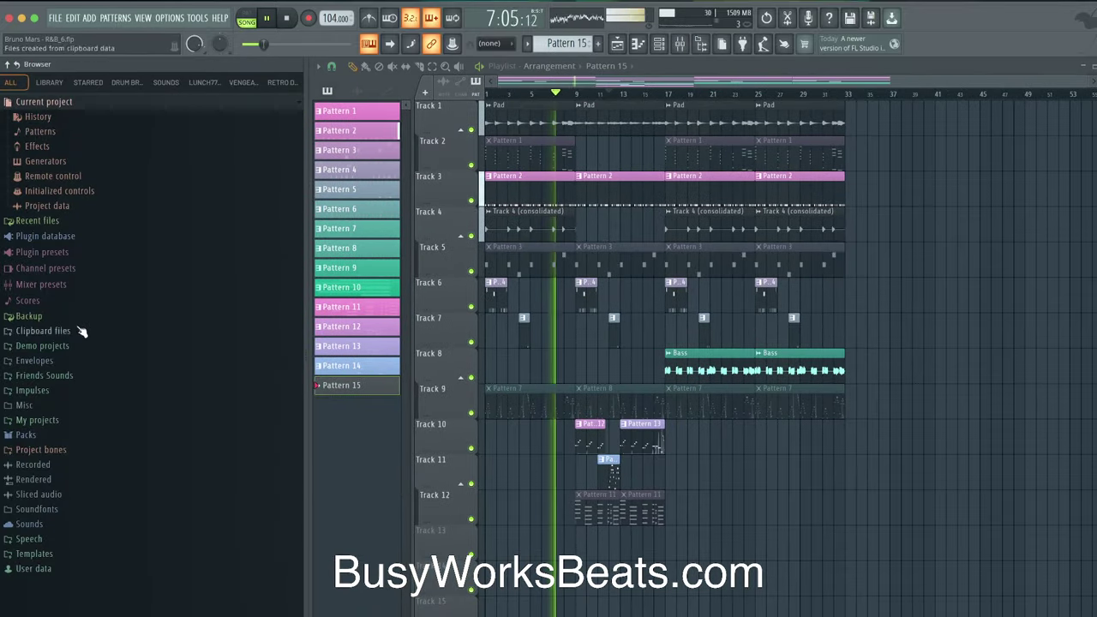
Browse through Friends Sounds, Retro Drums and Vintage Drum Machine to open the Vintage Drum Samples 24bit folder.
left_click(58, 377)
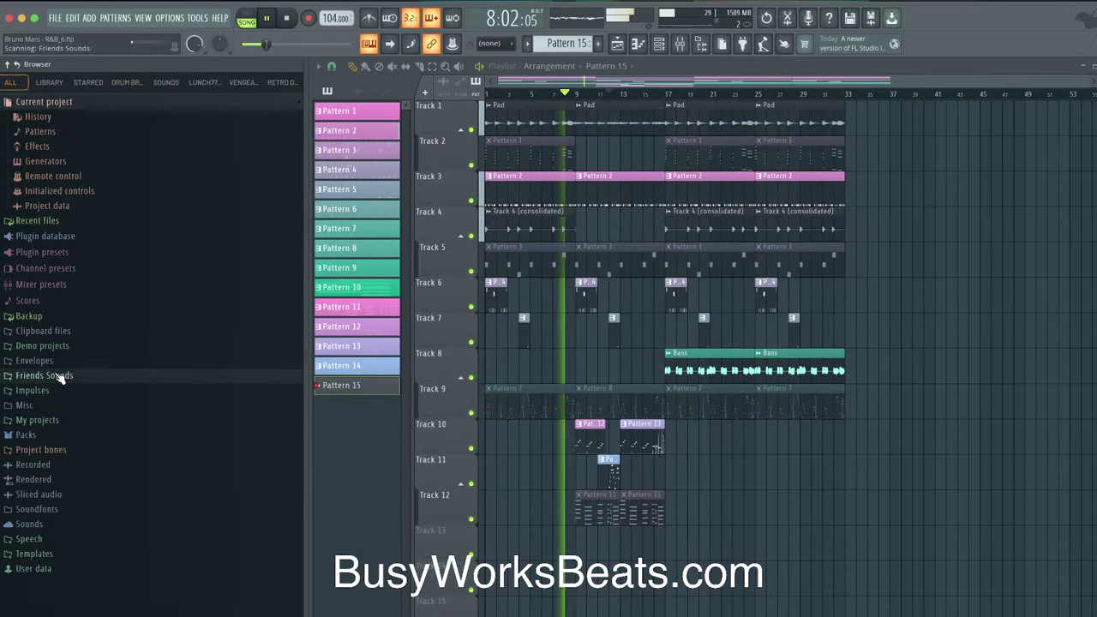
scroll(68, 402, "down", 15)
scroll(83, 368, "up", 2)
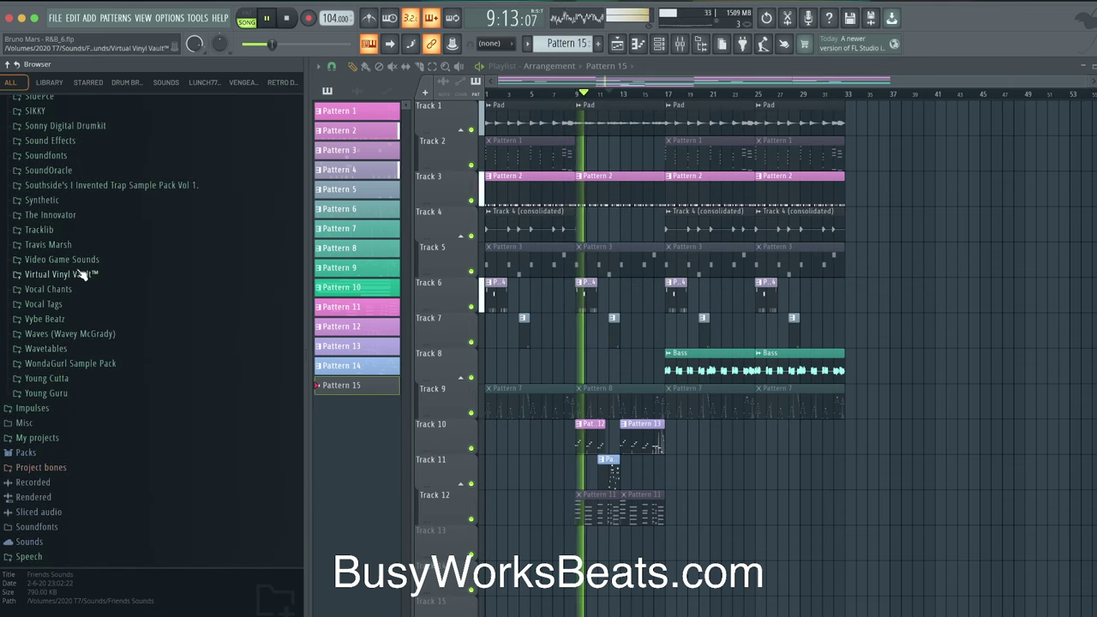
scroll(73, 266, "up", 10)
left_click(65, 247)
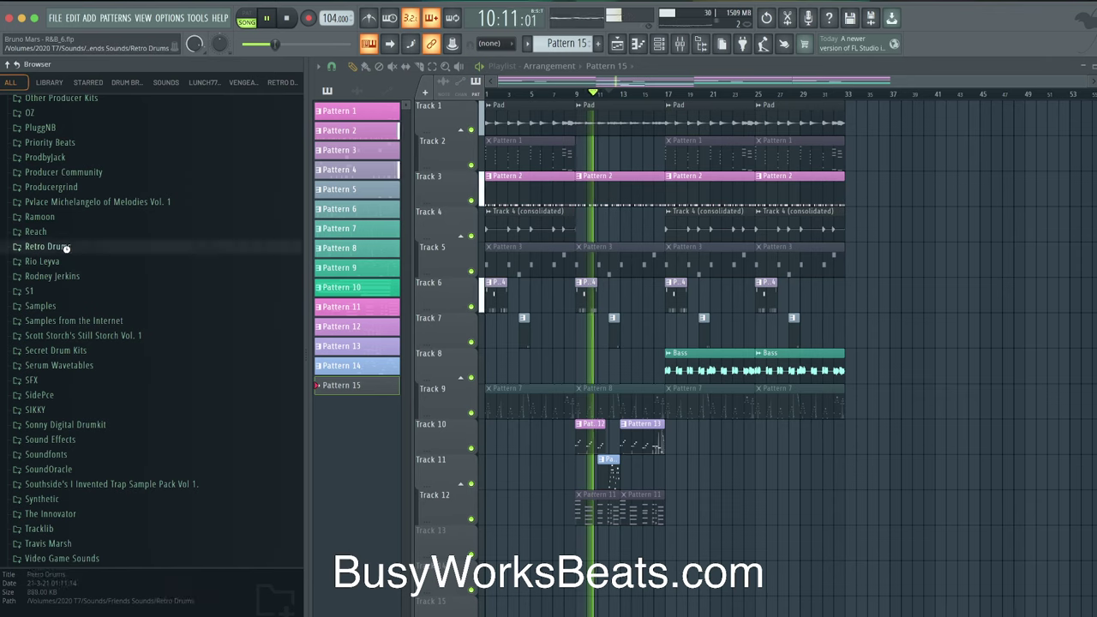
scroll(78, 369, "down", 15)
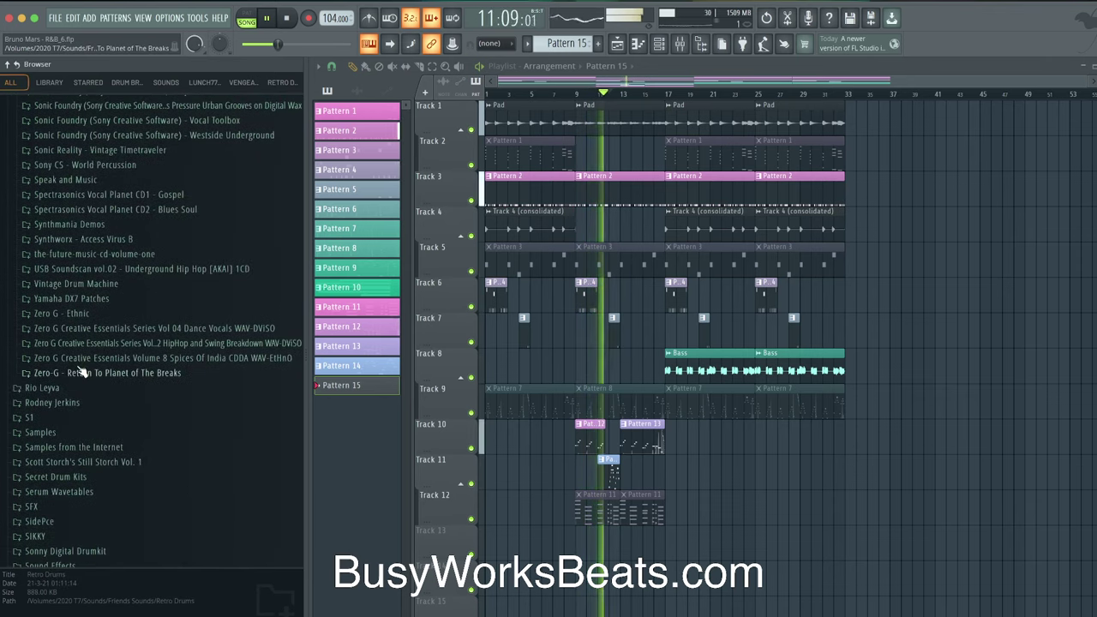
scroll(82, 370, "up", 5)
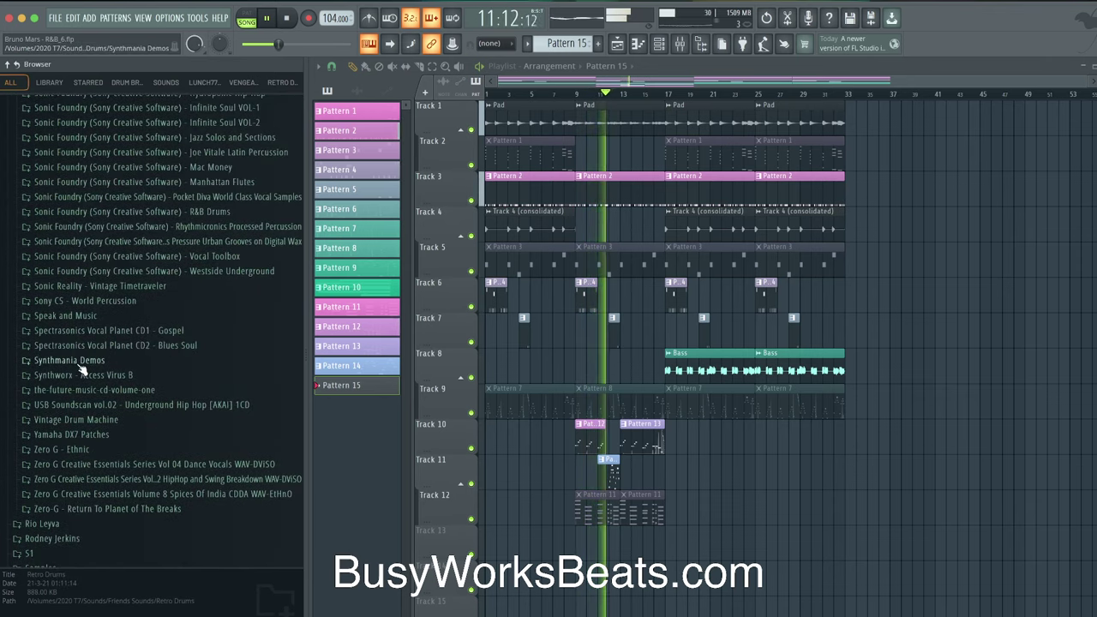
left_click(79, 420)
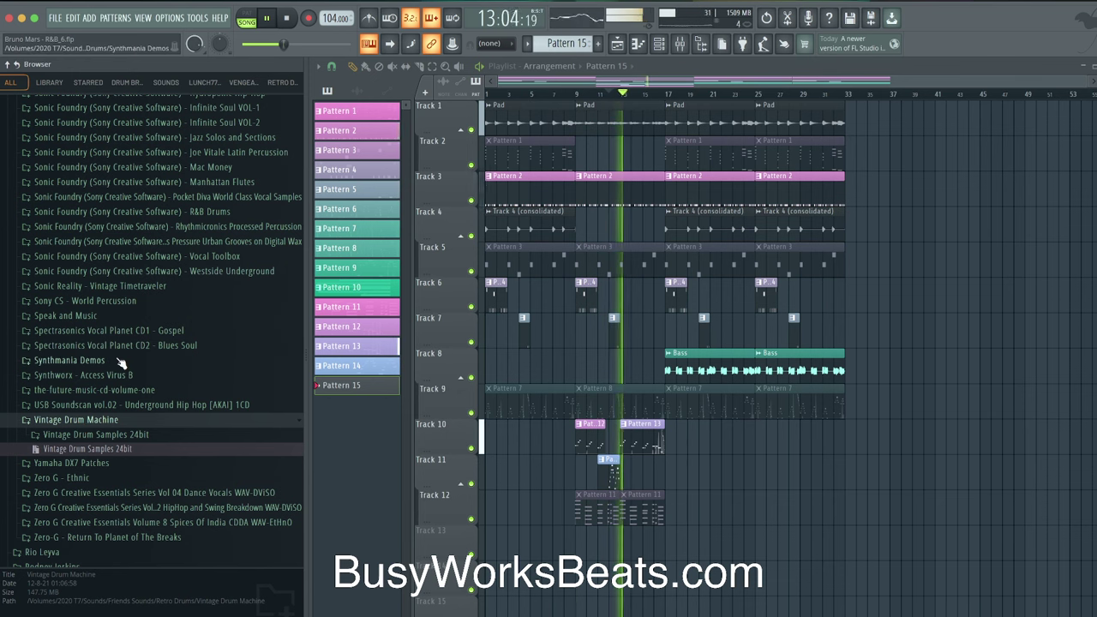
left_click(95, 435)
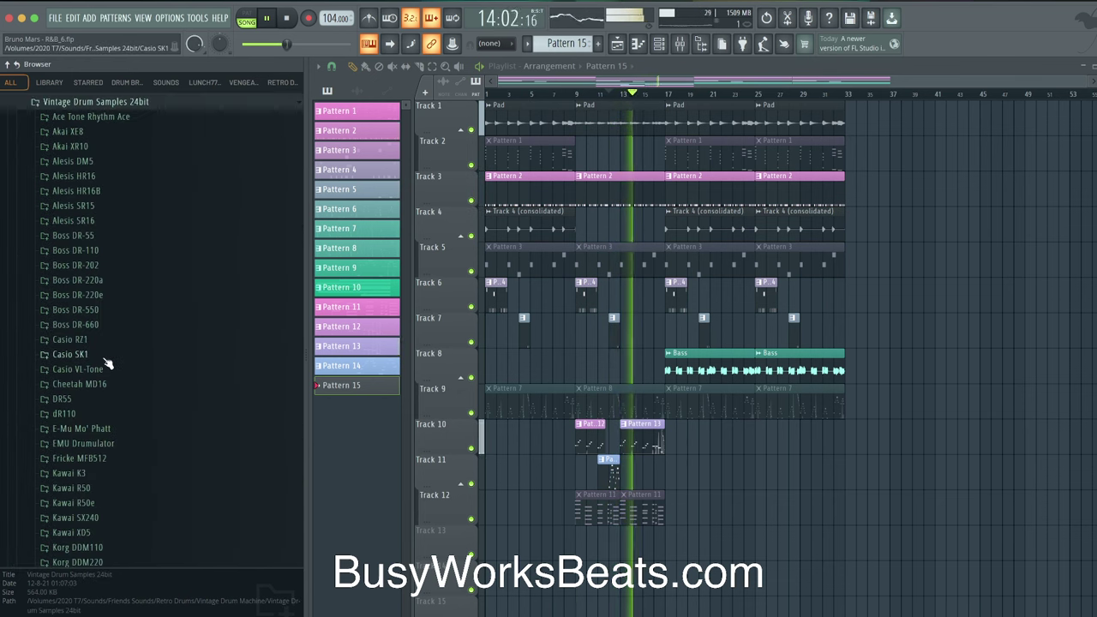
Find the E-Mu Mo' Phatt kit among the vintage drum machines and open its Percussion samples.
scroll(102, 287, "down", 2)
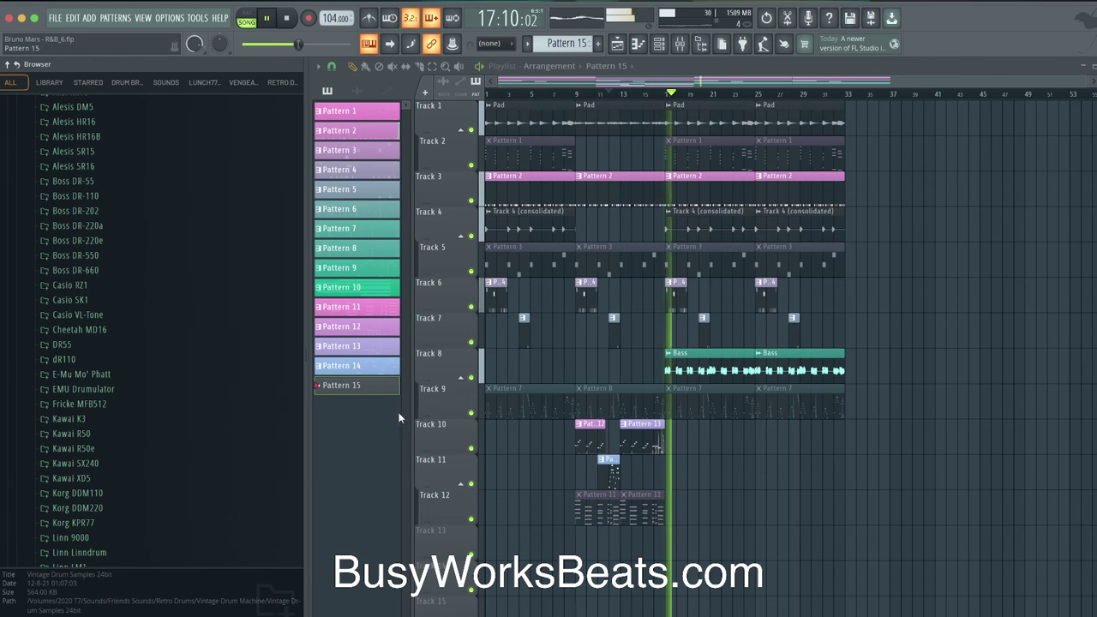
scroll(183, 336, "down", 8)
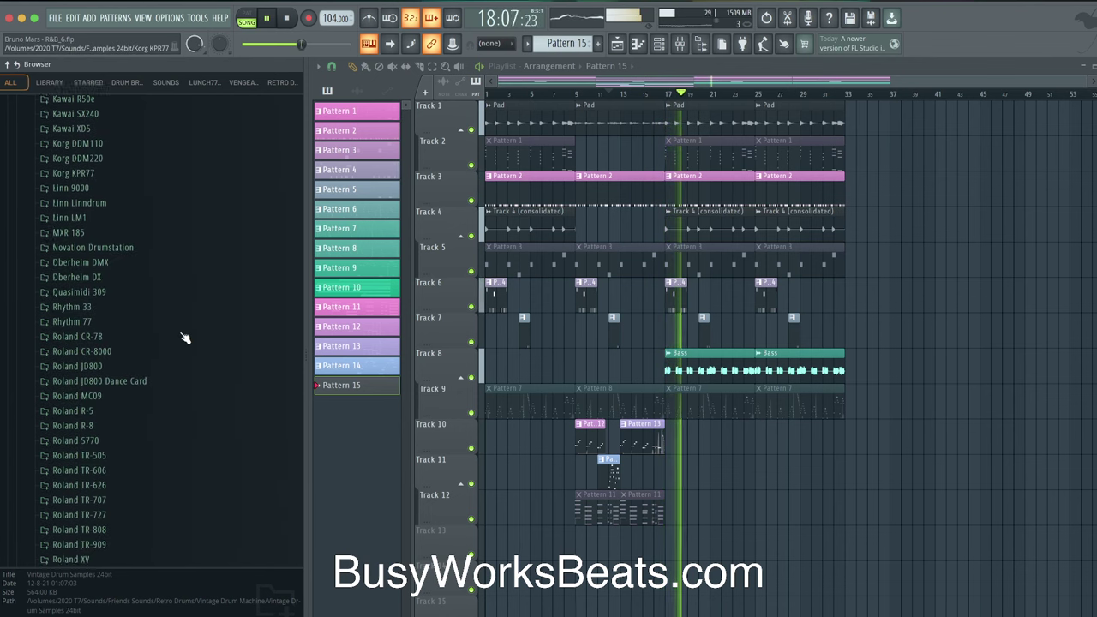
scroll(177, 335, "up", 10)
scroll(114, 264, "down", 4)
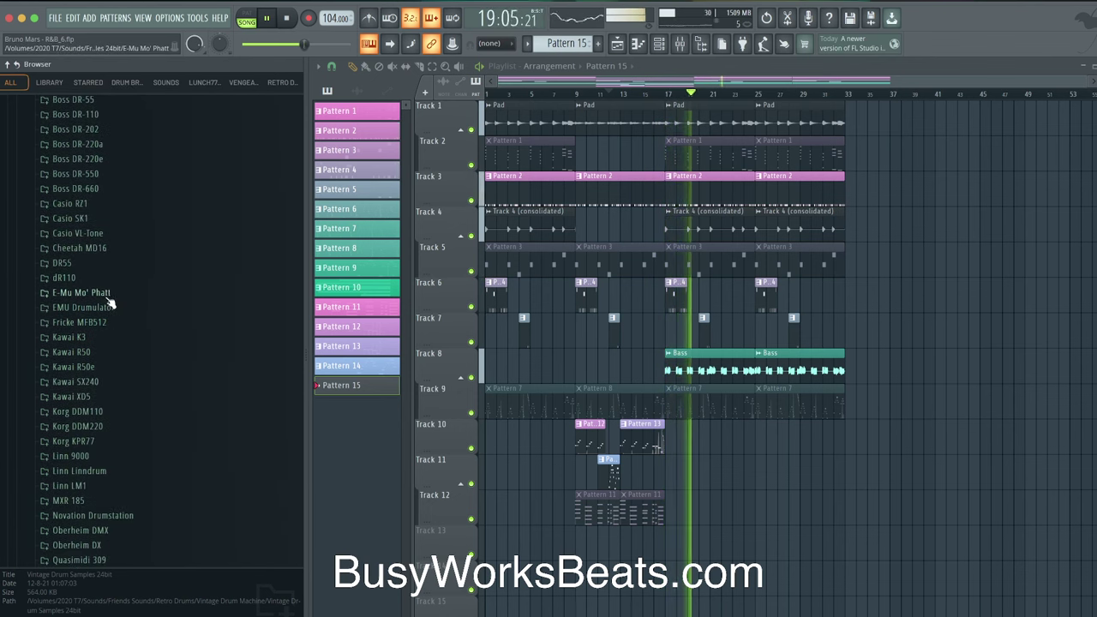
left_click(108, 297)
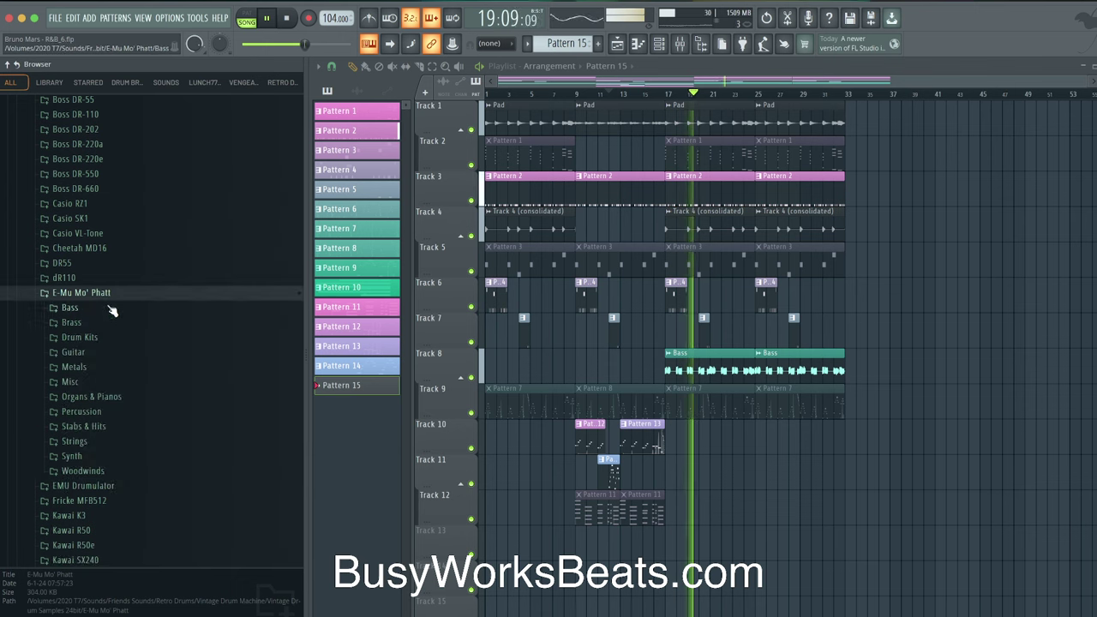
left_click(96, 413)
Audition the Big Conga, Block 3 and Blockhead percussion samples against the beat.
left_click(120, 117)
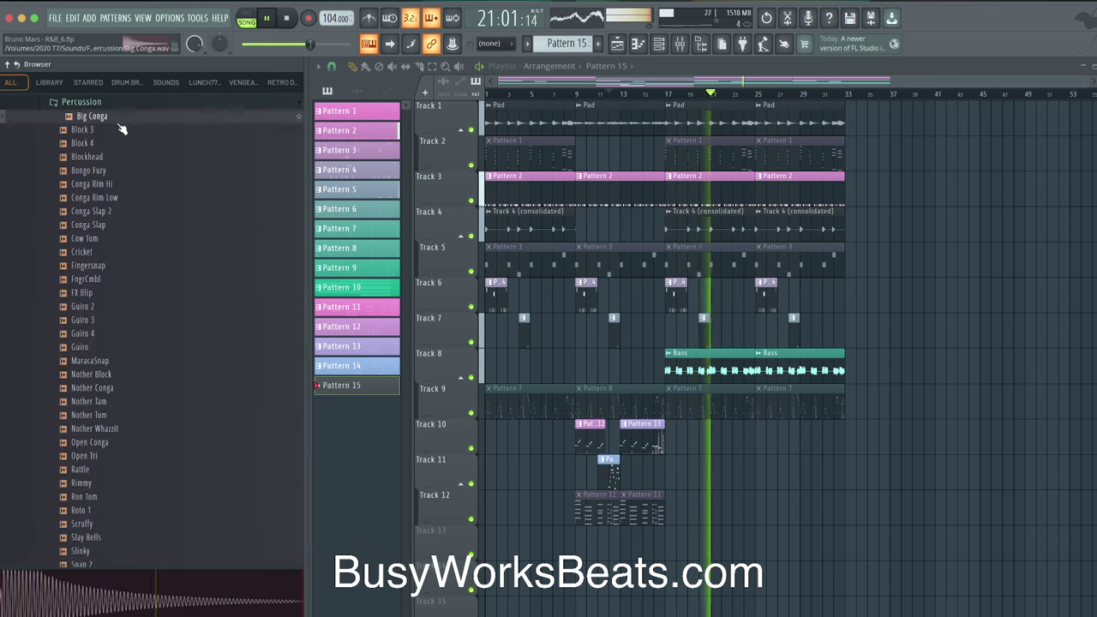
left_click(120, 130)
left_click(122, 134)
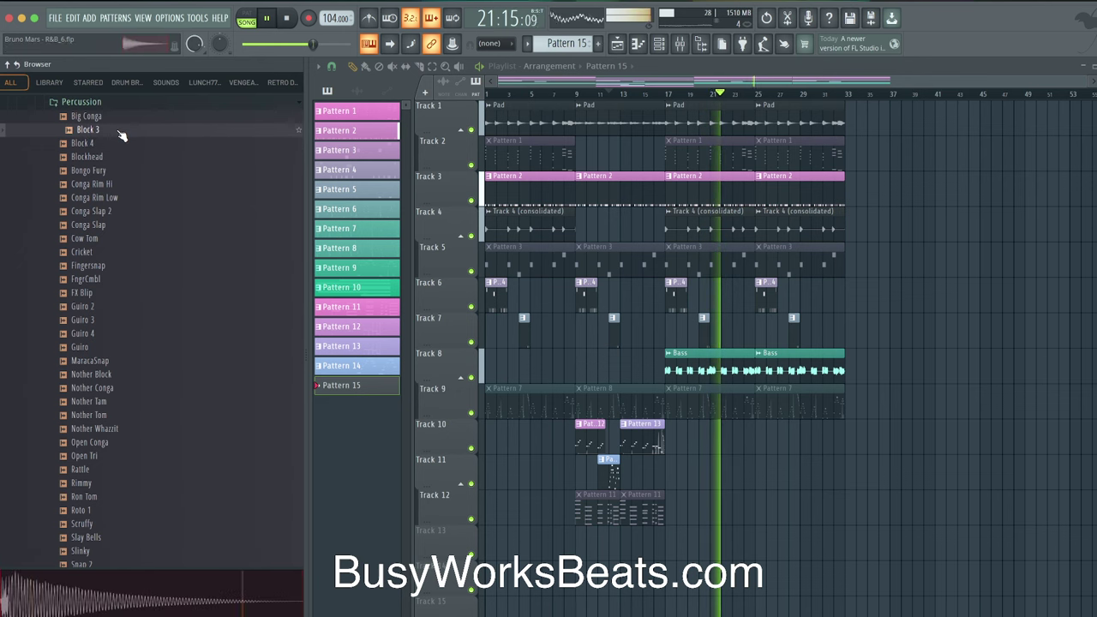
left_click(120, 158)
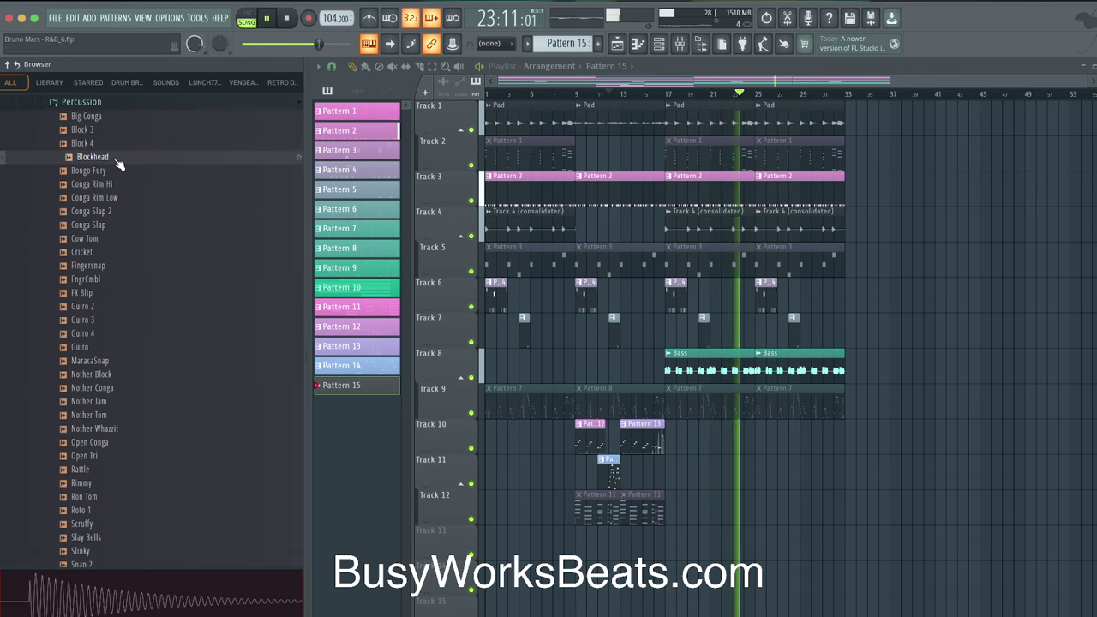
Load the Blockhead sample into a new channel, view its volume envelope and route it to mixer track 28.
right_click(118, 163)
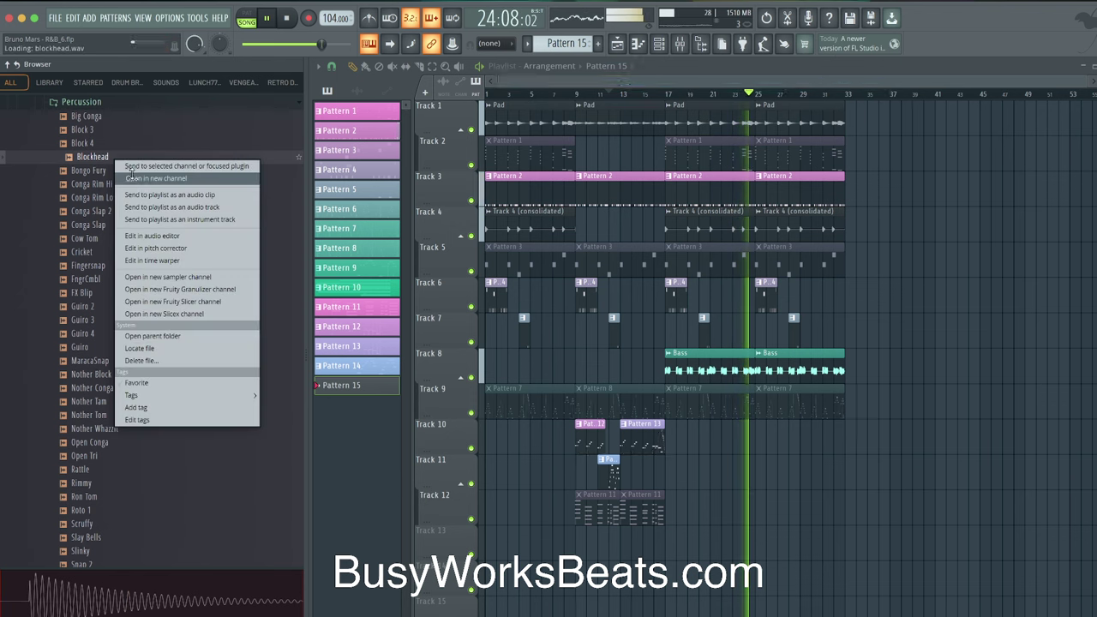
left_click(137, 166)
left_click(389, 153)
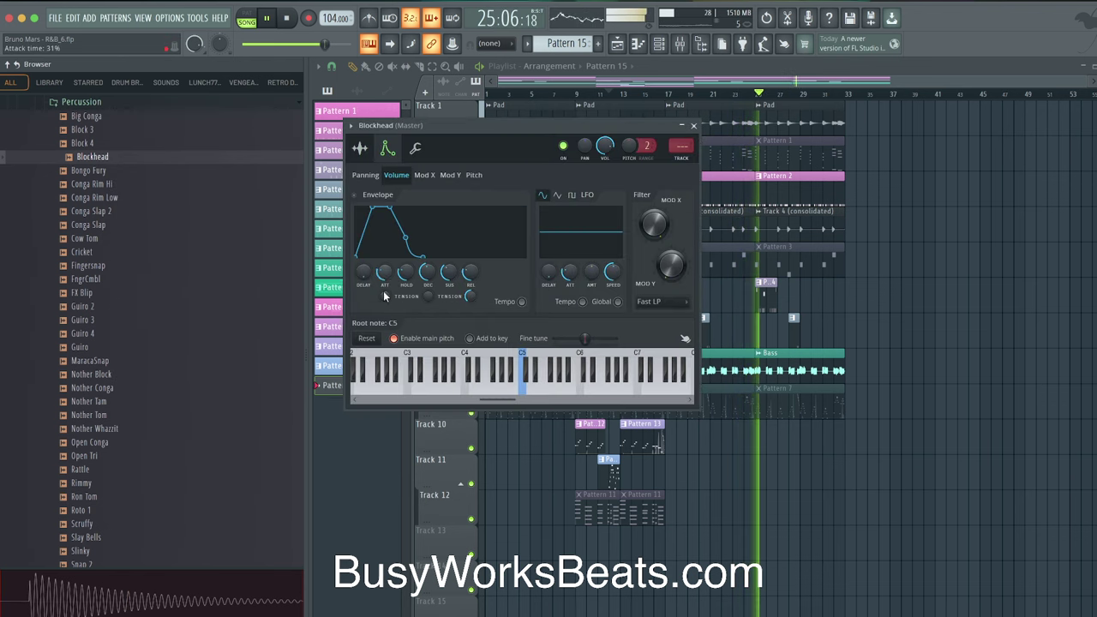
key("F9")
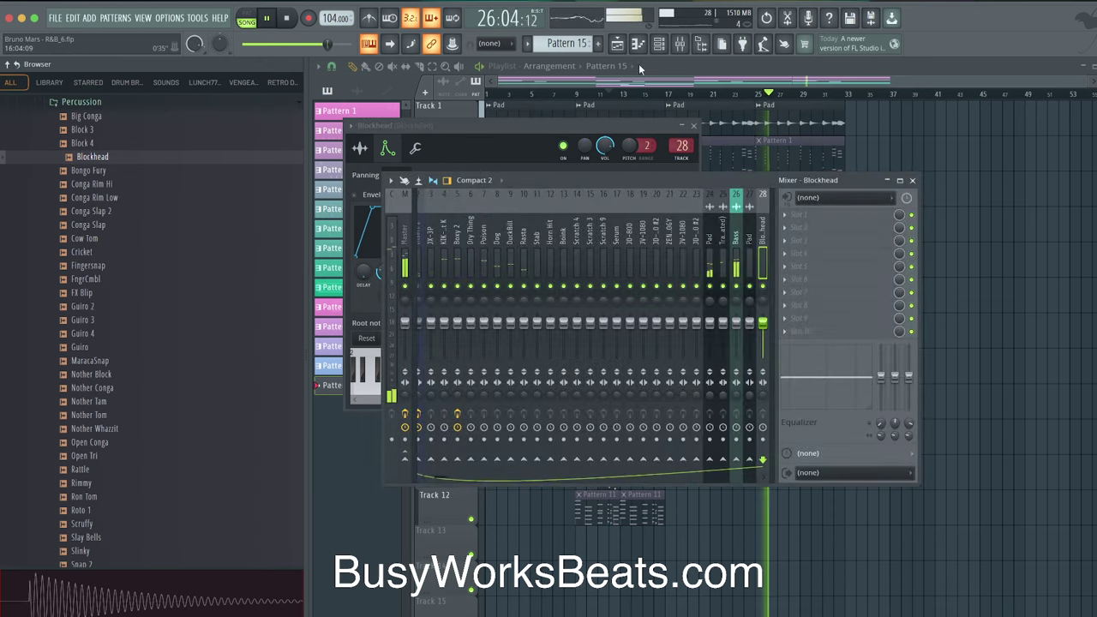
Record a Blockhead percussion part into Pattern 15 from bar 1, stopping after bar 4.
left_click(660, 44)
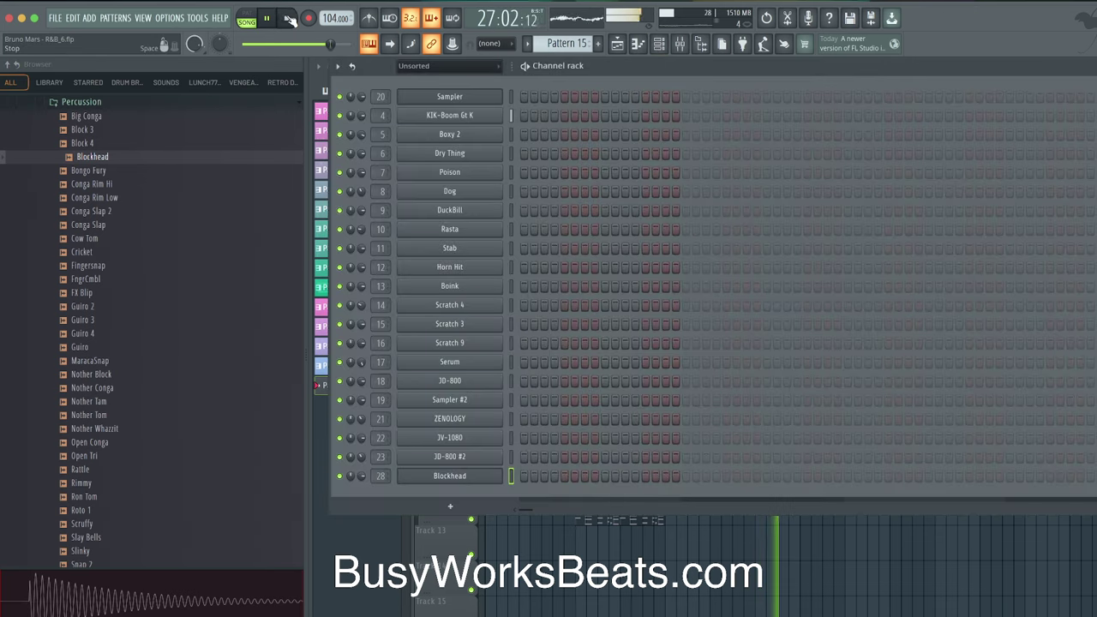
left_click(309, 18)
left_click(579, 377)
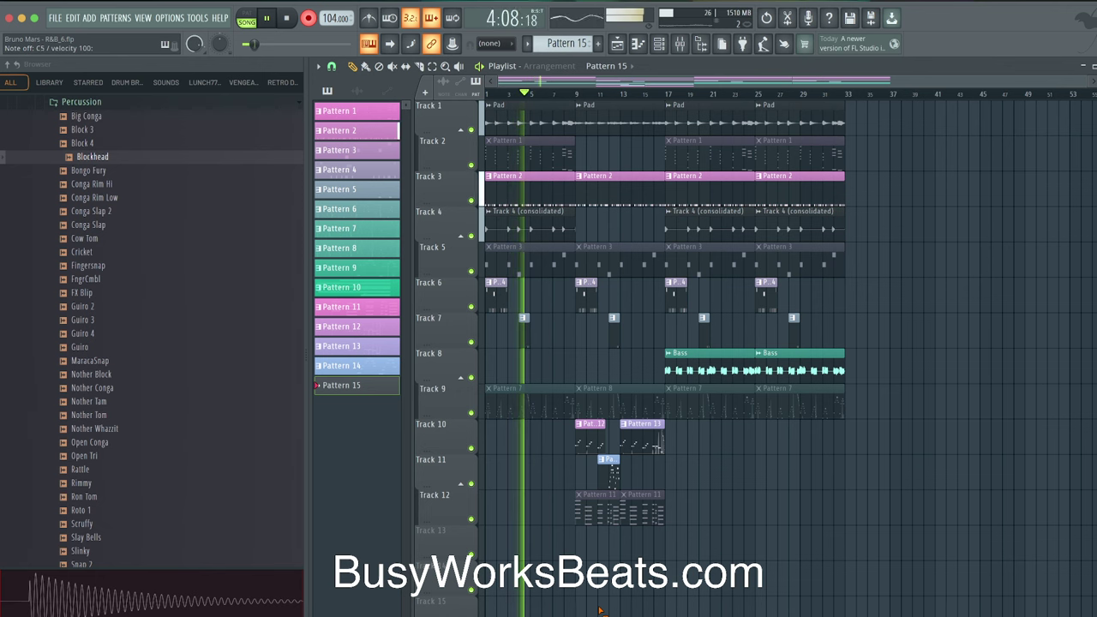
key("space")
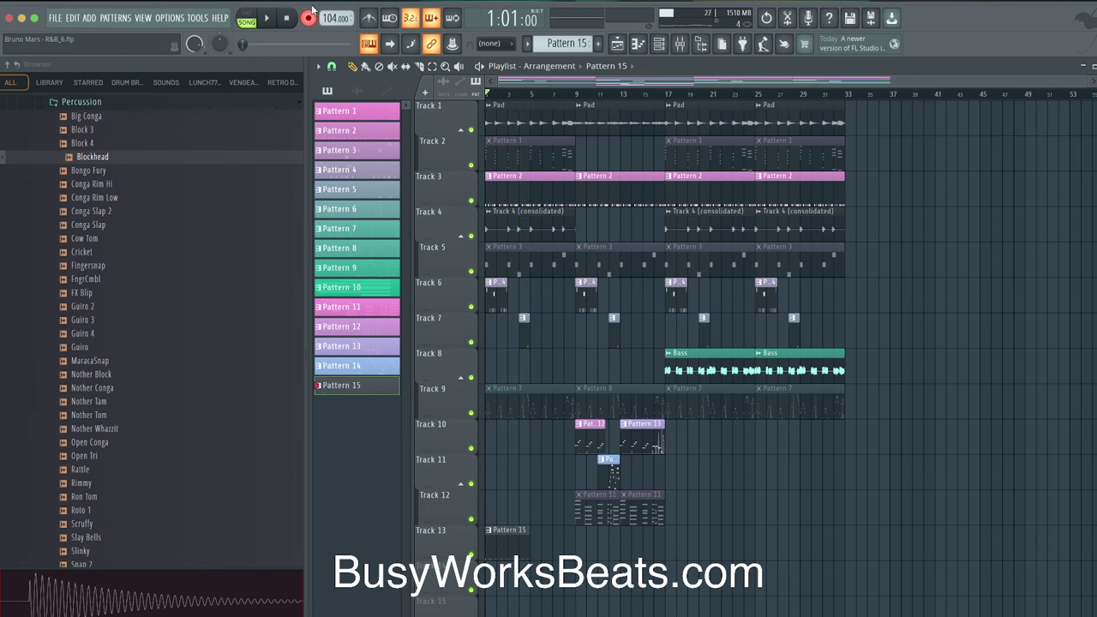
Duplicate the Pattern 15 clip on Track 13 seven times so the percussion runs from bar 1 to bar 33.
key("F6")
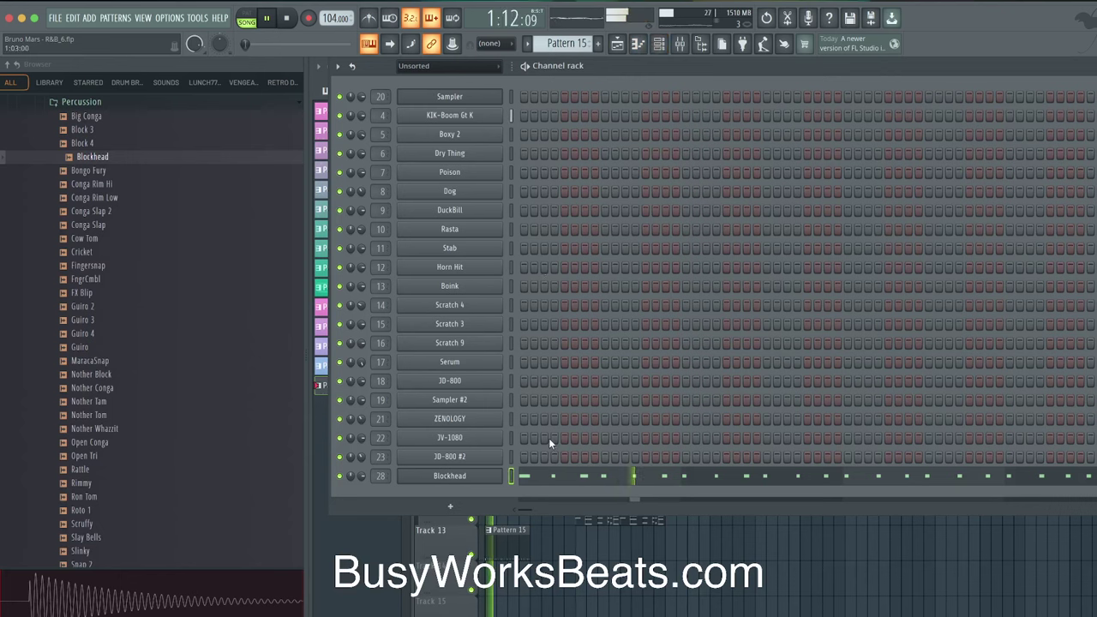
key("F6")
left_click(514, 529, "ctrl")
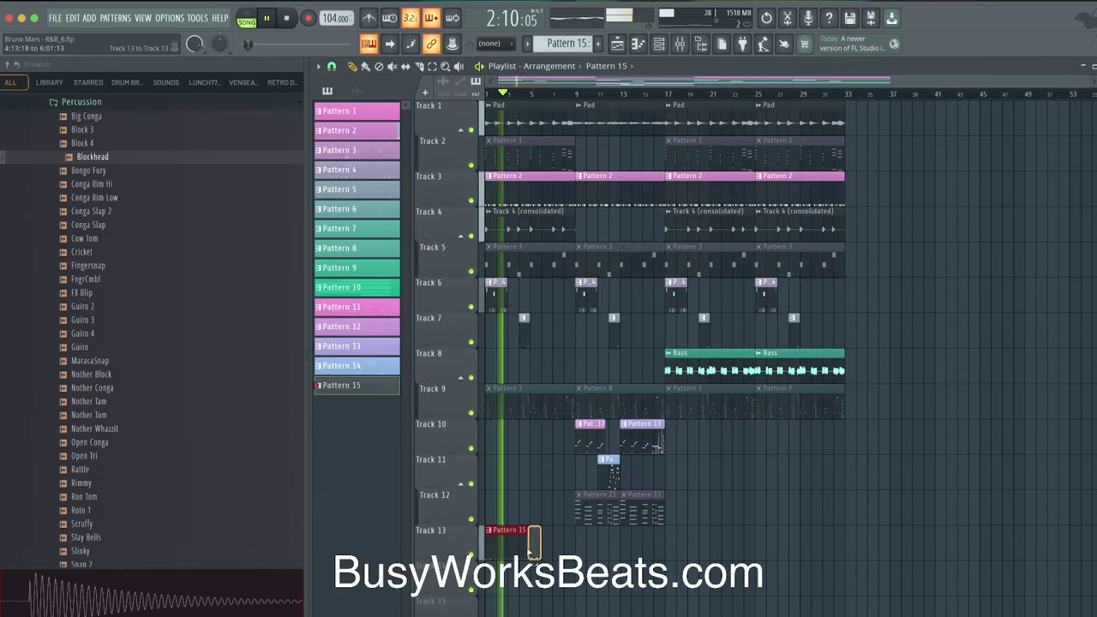
key("ctrl+b")
key("ctrl+b")
key("ctrl+b")
key("ctrl+b")
key("ctrl+b")
key("ctrl+b")
key("ctrl+b")
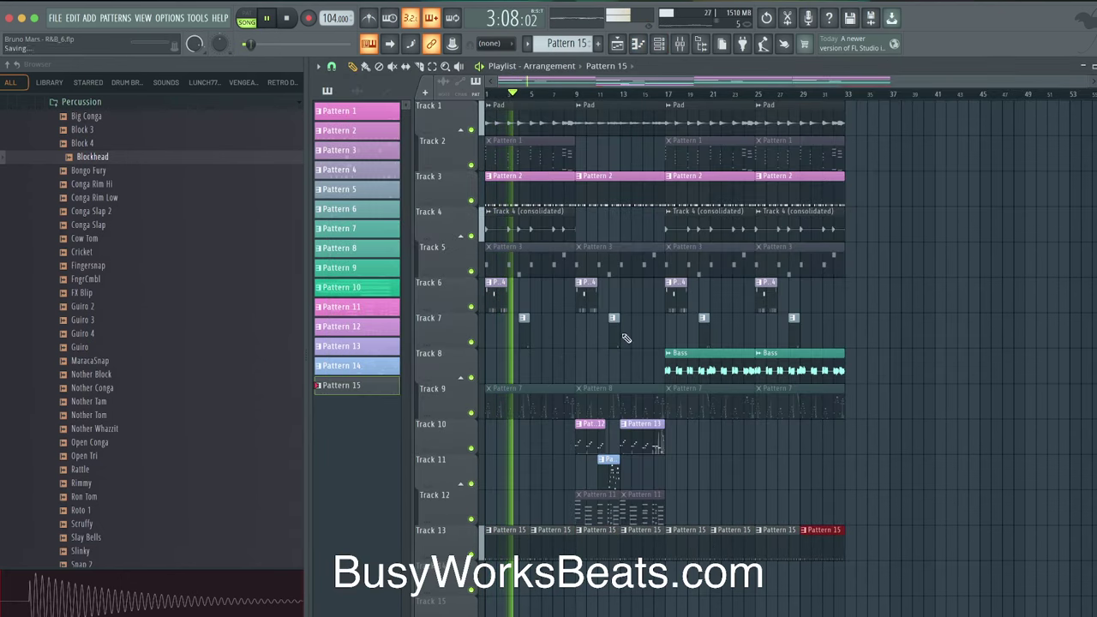
Audition the Percussion samples from Bongo Fury through Nother Tam against the playing beat.
key("F6")
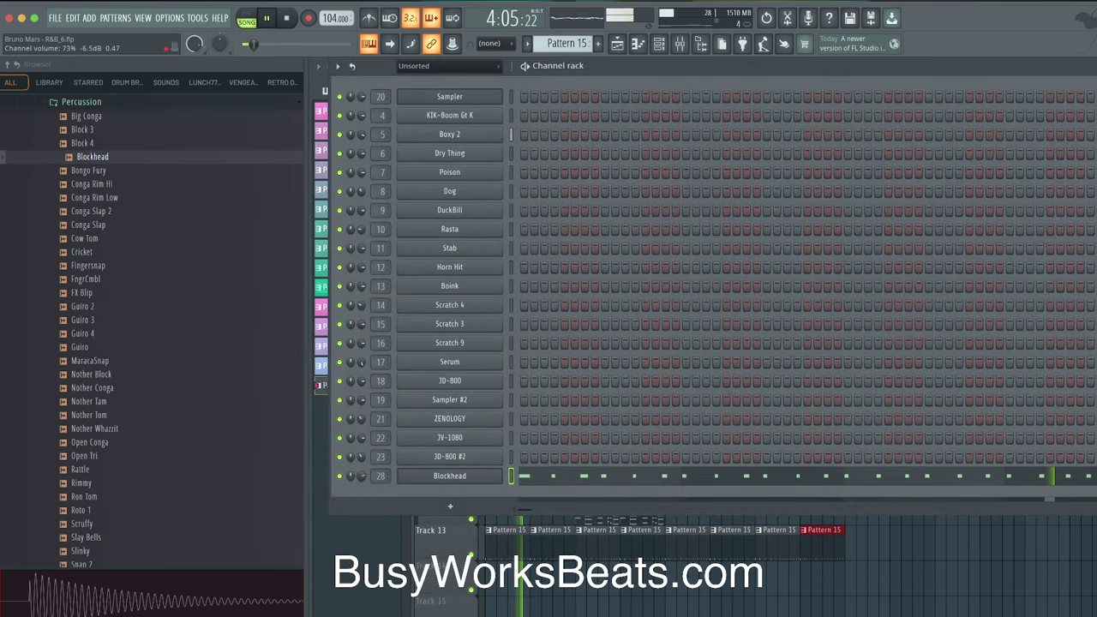
left_click(100, 171)
left_click(101, 185)
left_click(101, 198)
left_click(101, 212)
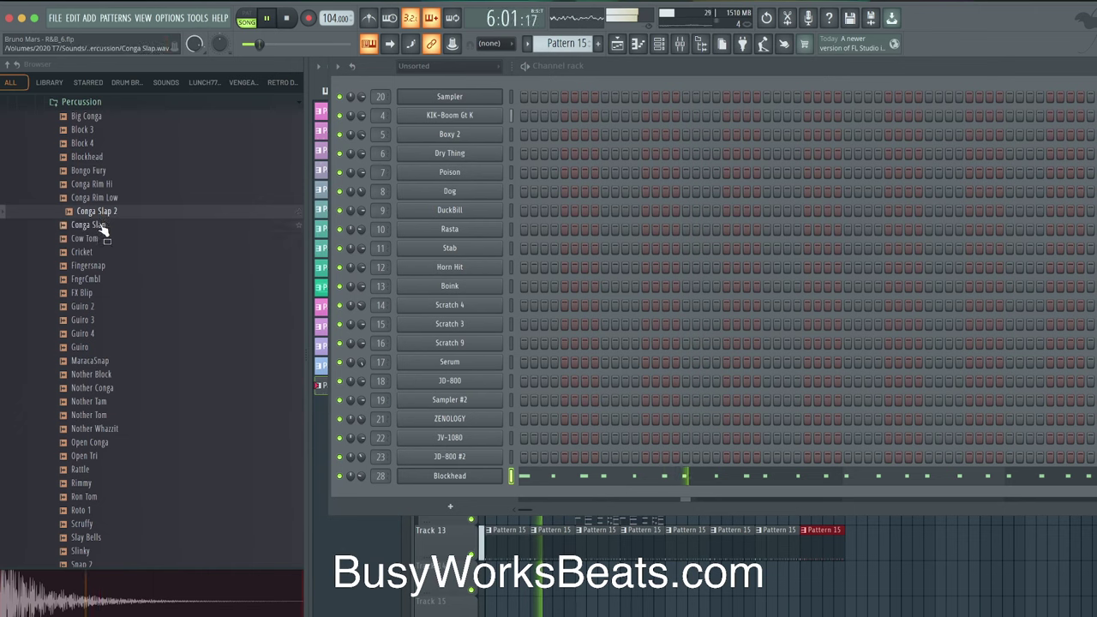
left_click(101, 226)
key("Down")
key("Down")
key("Down")
key("Down")
key("Down")
key("Down")
key("Down")
key("Down")
key("Down")
key("Down")
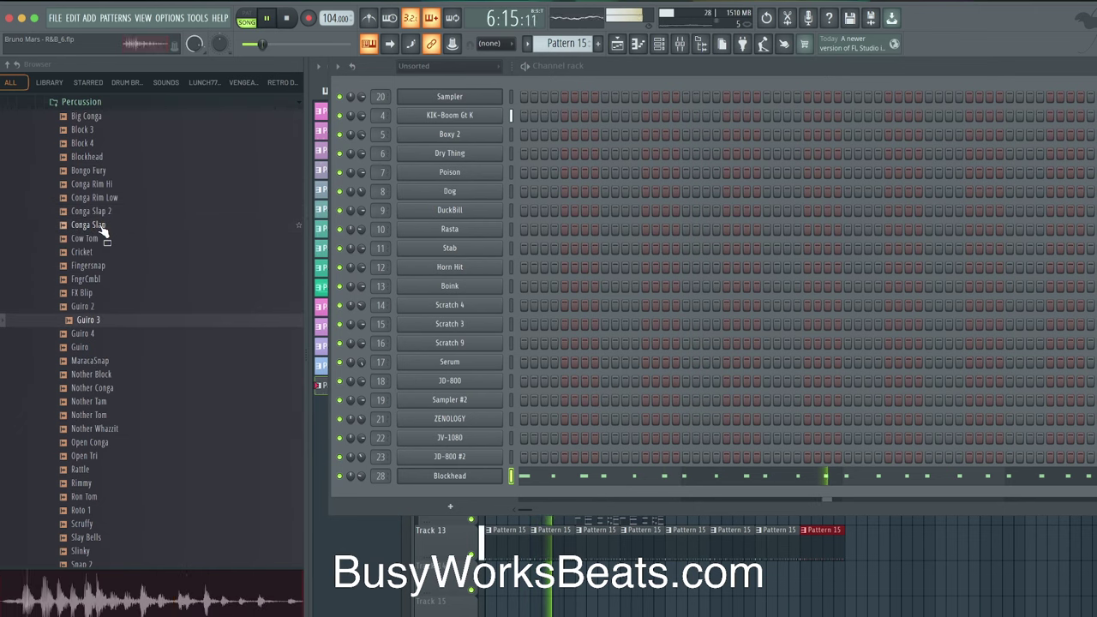
key("Down")
key("Down")
key("Up")
key("Up")
key("Up")
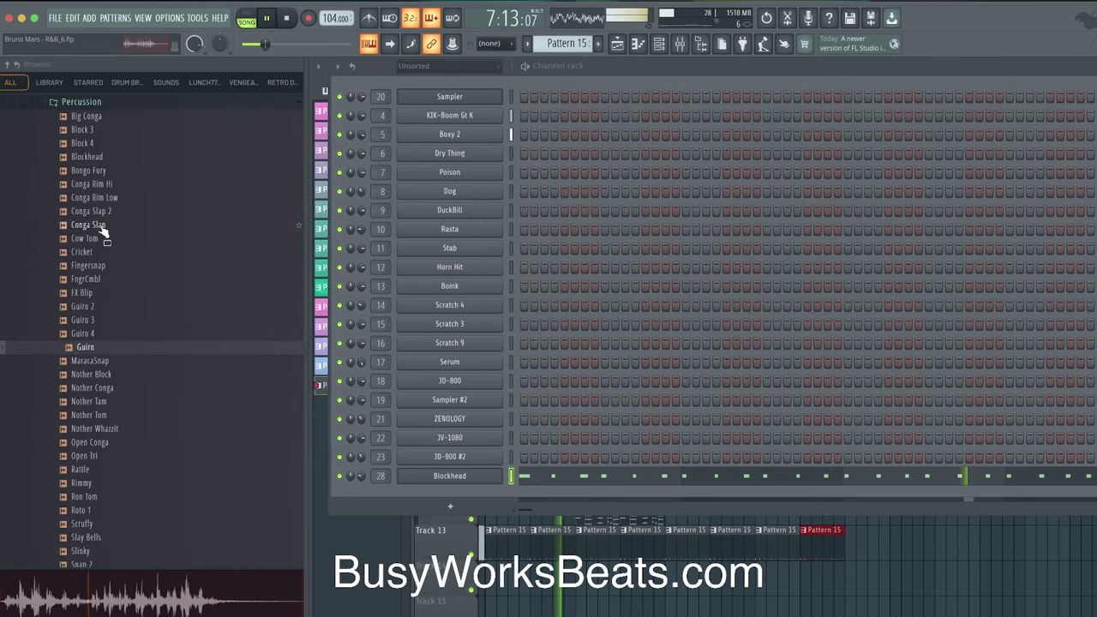
left_click(105, 361)
left_click(106, 375)
left_click(107, 387)
left_click(108, 401)
left_click(108, 388)
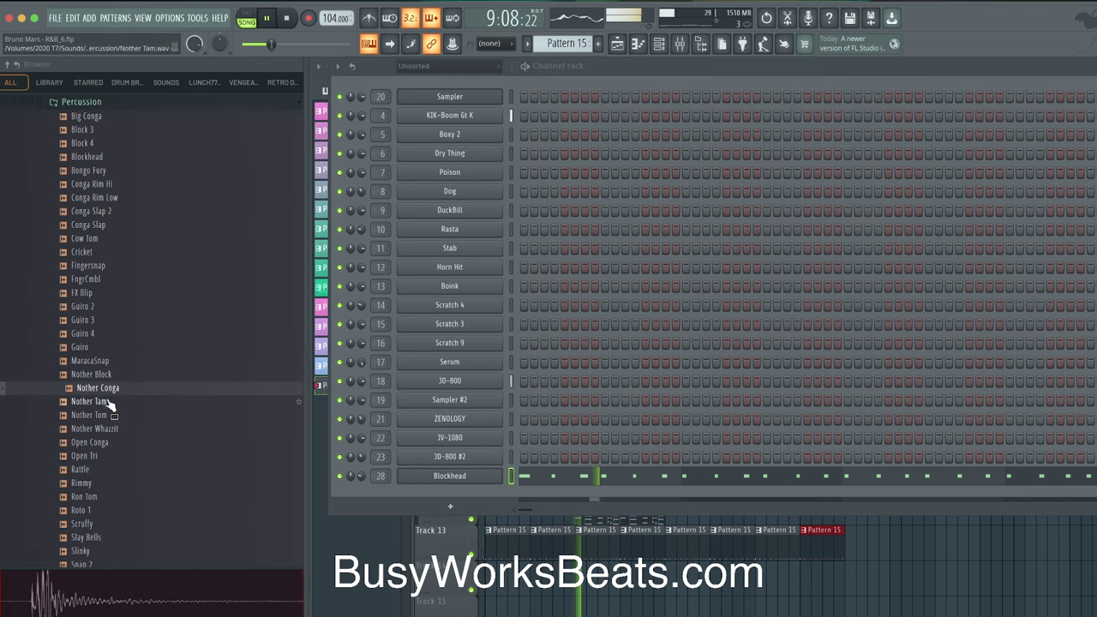
Load the Nother Tam sample into a new channel and route it to mixer track 29.
right_click(107, 401)
left_click(138, 400)
key("F9")
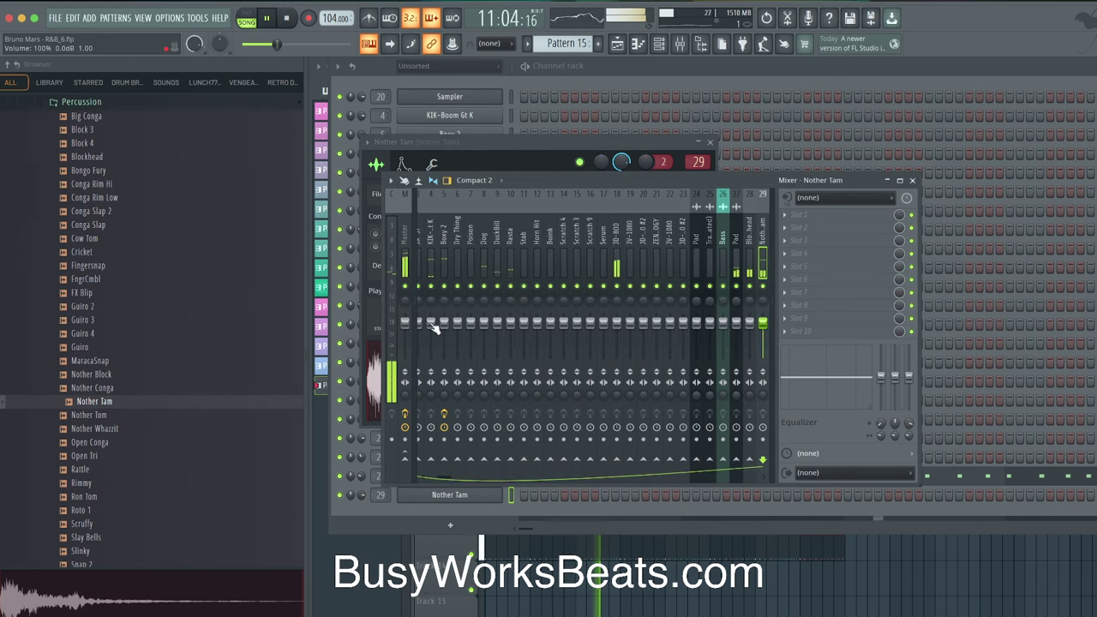
left_click(709, 143)
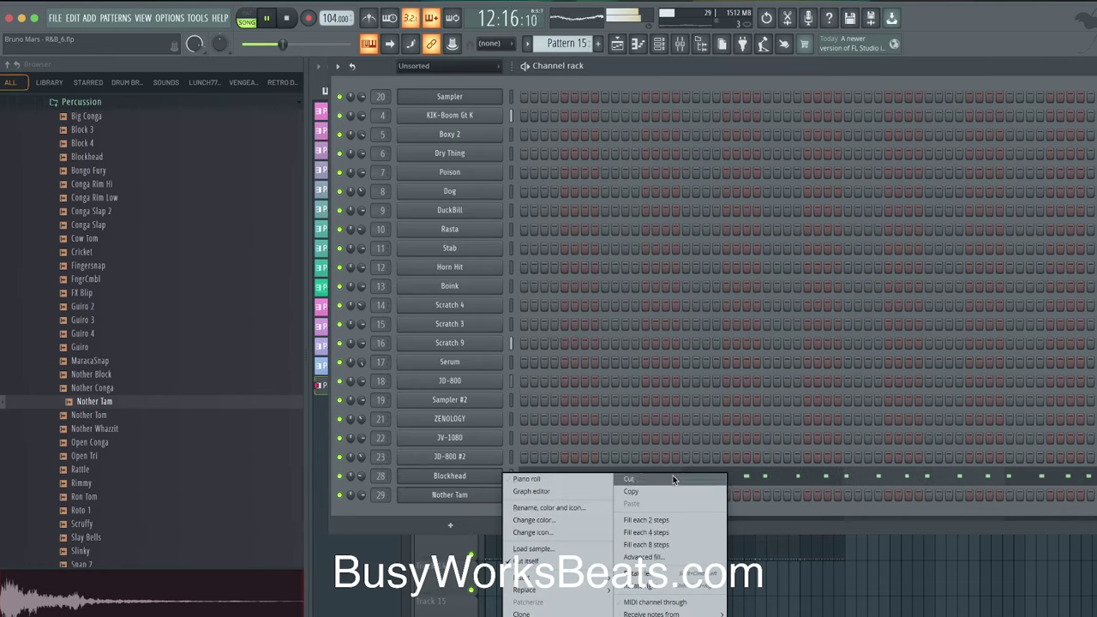
Fill the Nother Tam channel on every 2 steps in Pattern 15 and adjust its time shift.
left_click(661, 522)
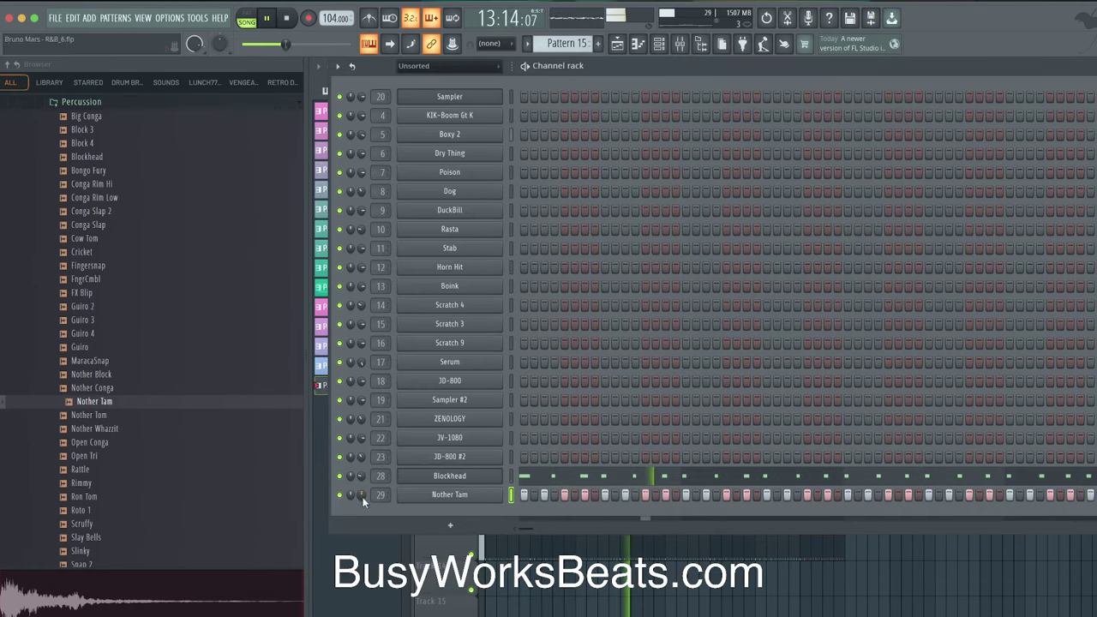
left_click(455, 497)
left_click(430, 166)
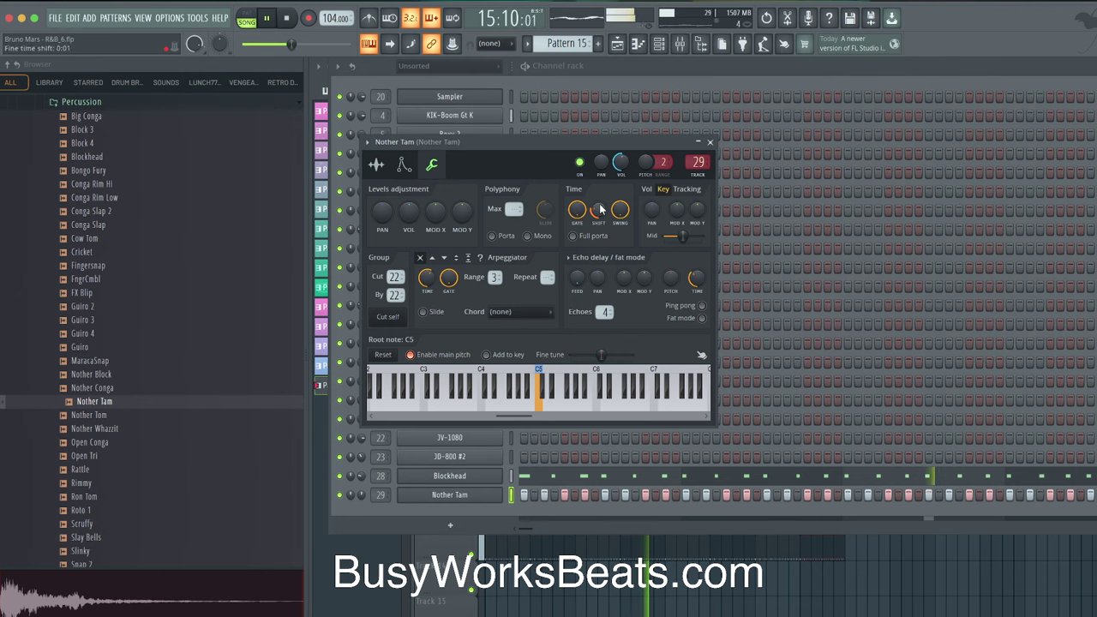
left_click(710, 141)
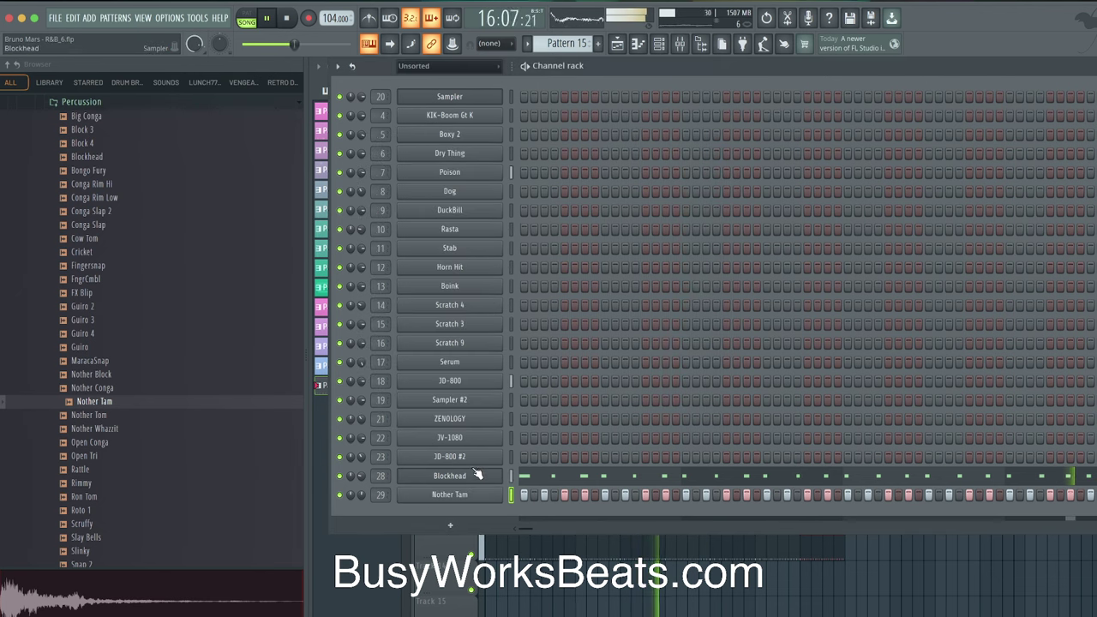
Vary the note velocities of the Nother Tam part in the piano roll and return to the channel rack.
right_click(471, 497)
left_click(511, 478)
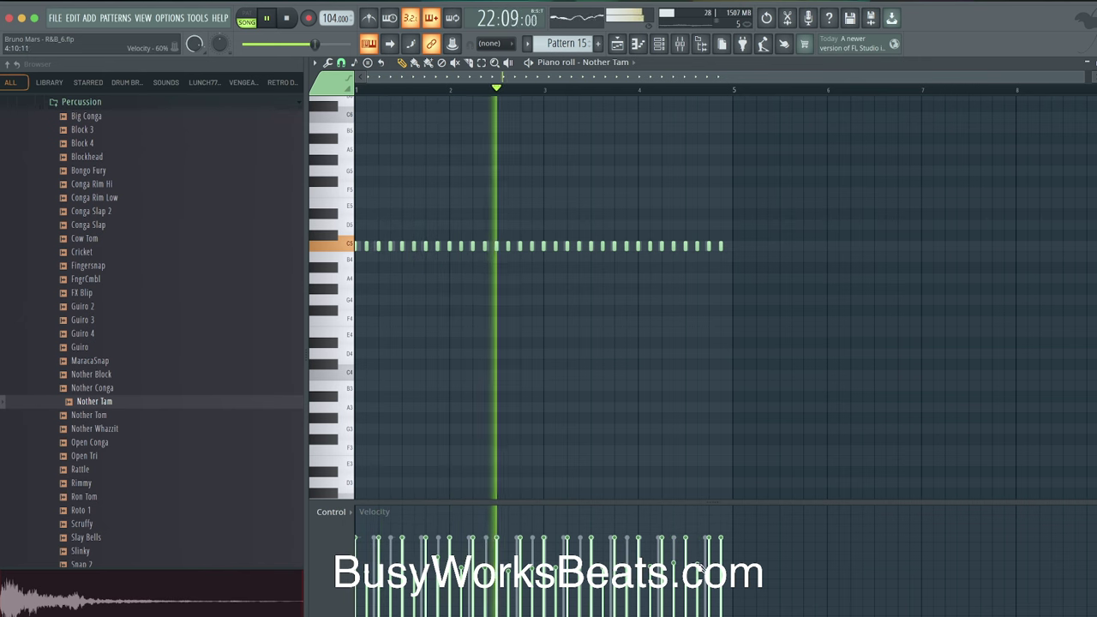
key("F6")
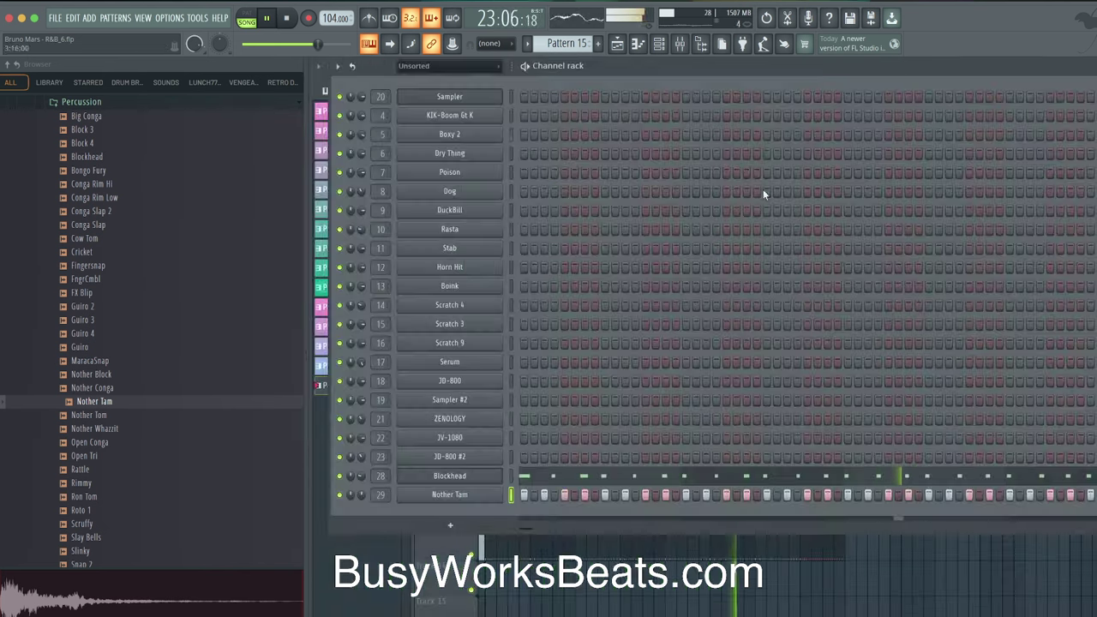
Audition the Percussion samples from Nother Tom through Tamborine 1 against the playing beat.
key("Down")
key("Down")
key("Down")
key("Down")
key("Down")
key("Down")
scroll(122, 437, "down", 5)
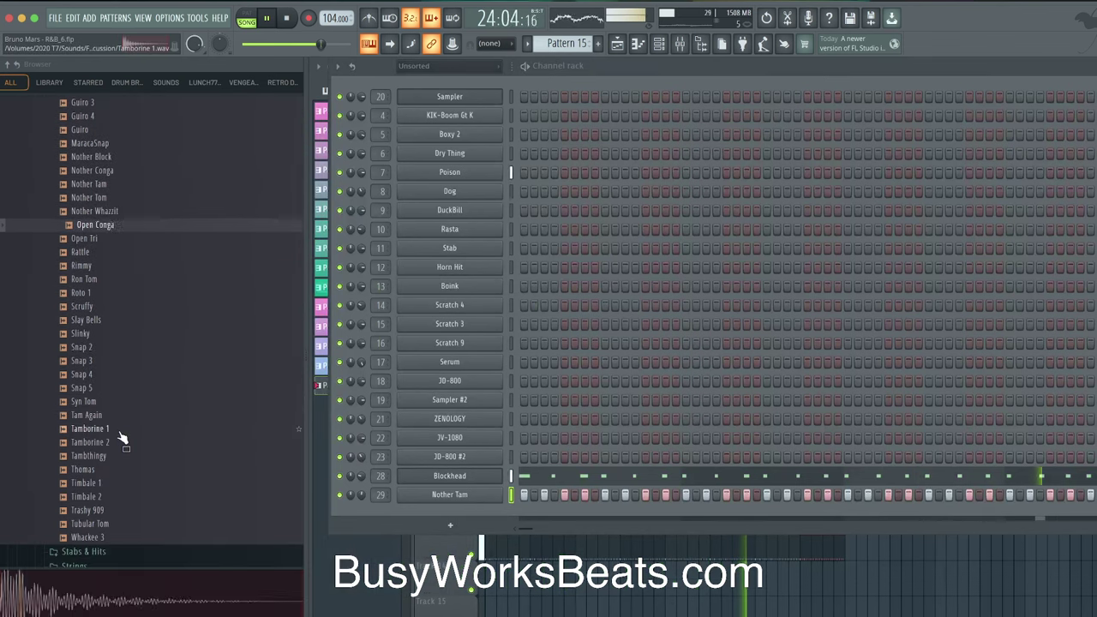
key("Up")
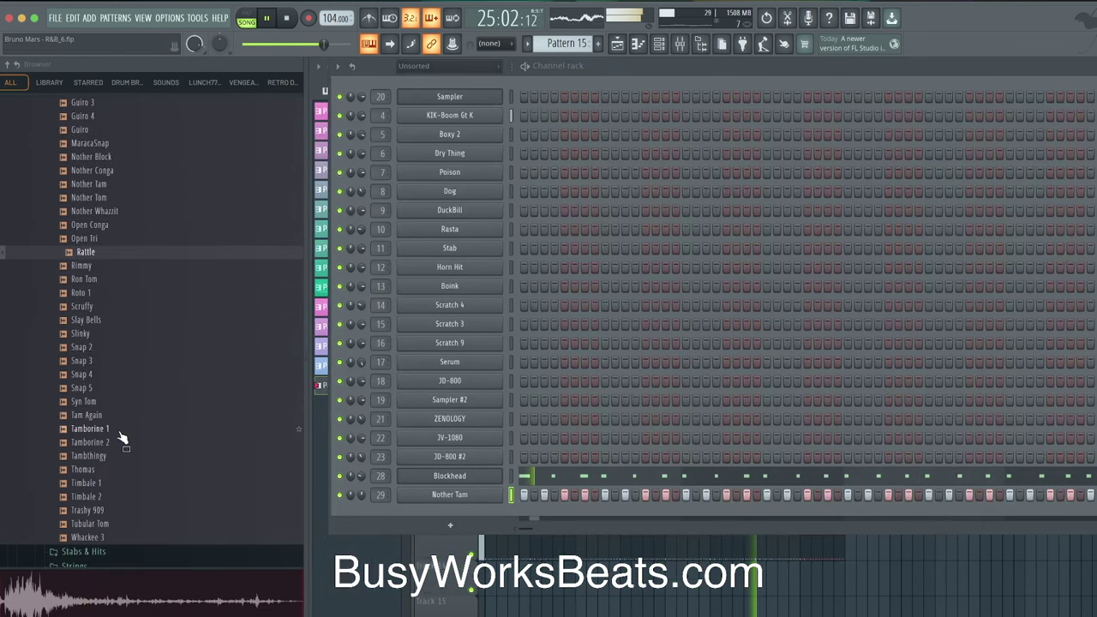
key("Down")
key("Down")
key("Down")
key("Down")
key("Up")
key("Up")
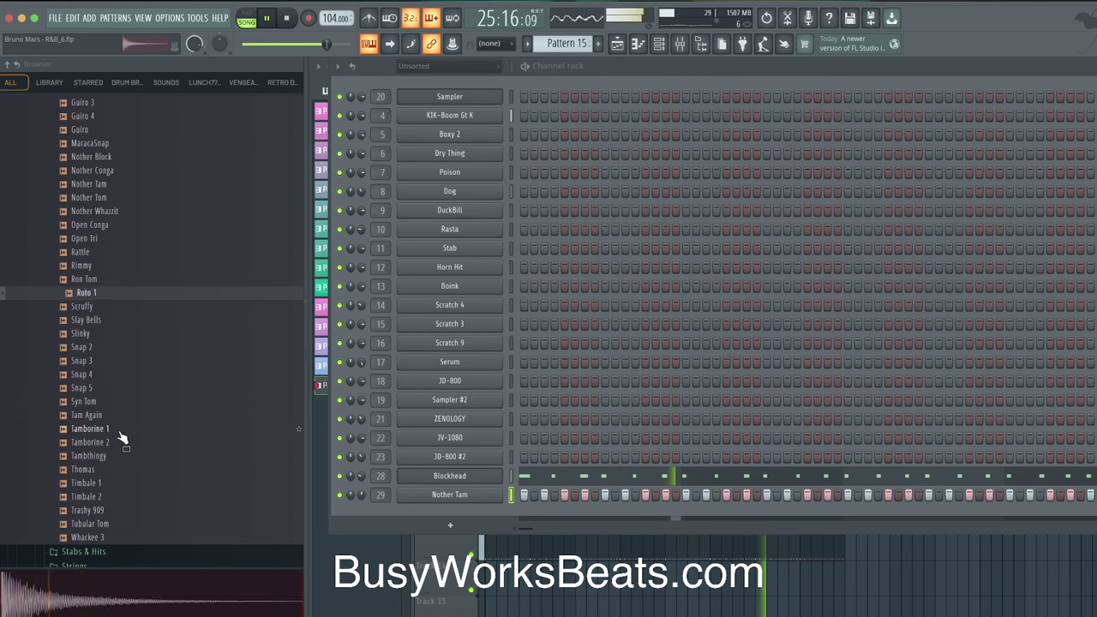
key("Down")
key("Down")
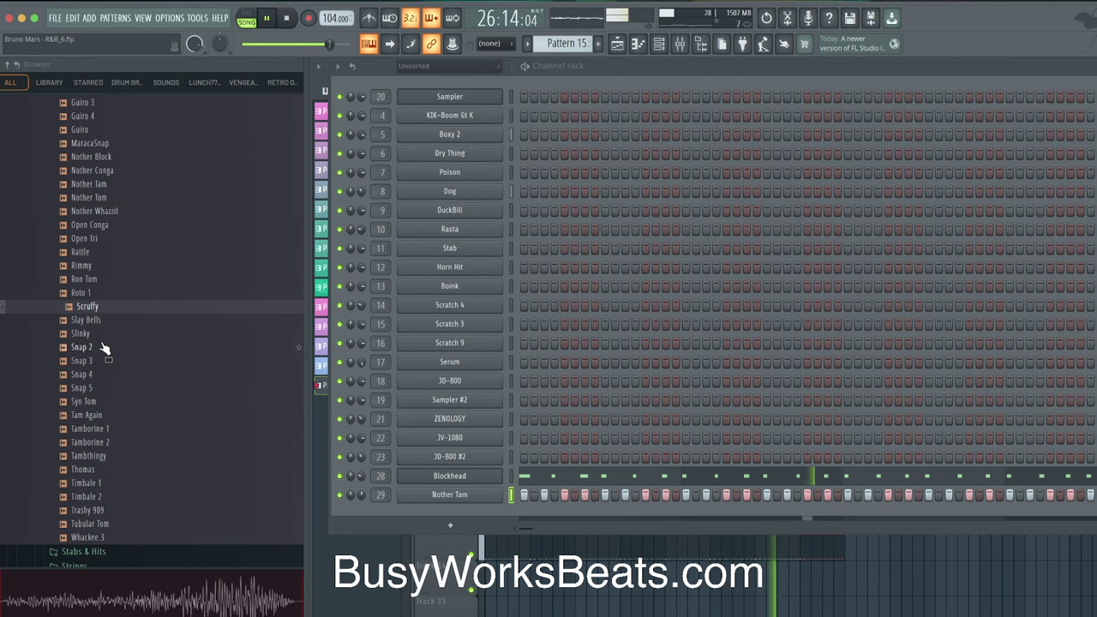
key("Down")
key("Down")
key("Down")
key("Down")
key("Down")
key("Down")
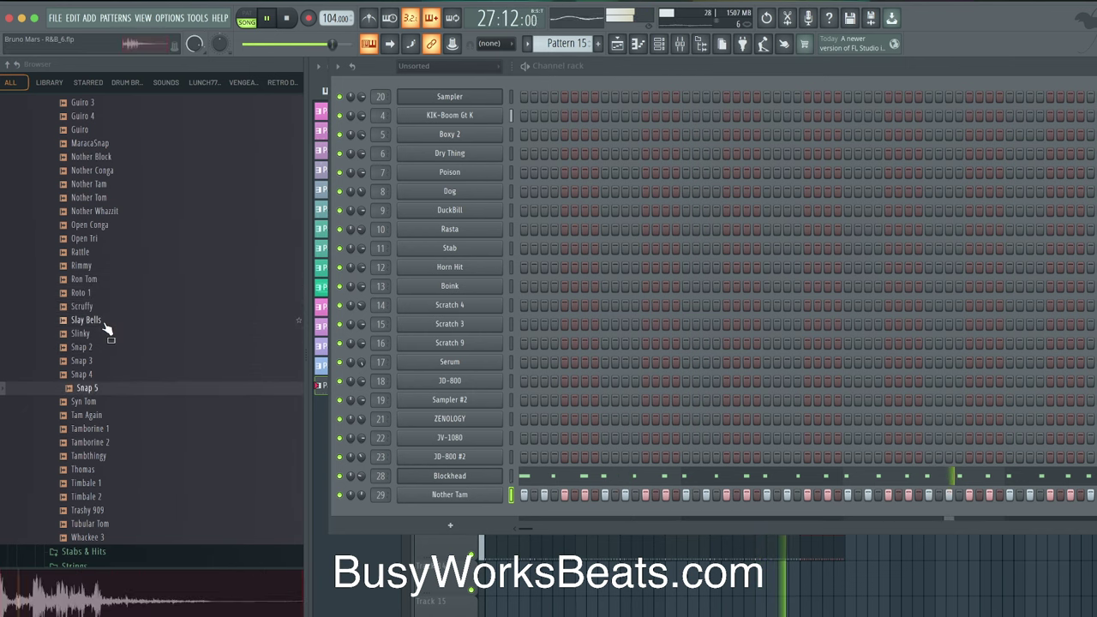
key("Down")
key("Down")
key("Down")
key("Up")
scroll(105, 419, "down", 5)
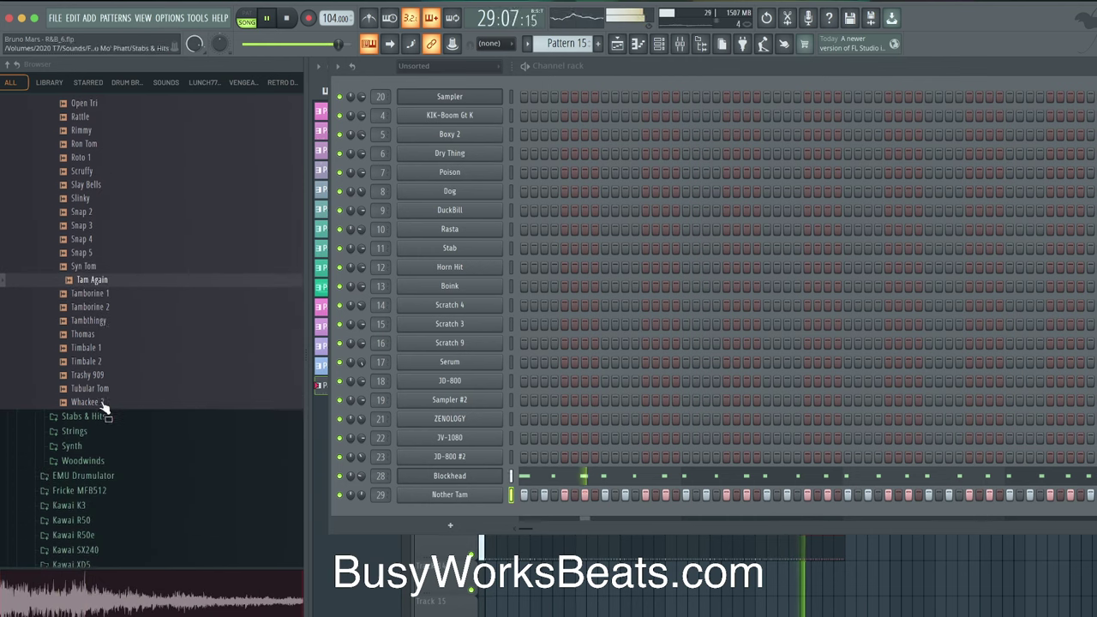
Load the Tam Again sample into a new channel and route it to mixer track 30.
right_click(118, 285)
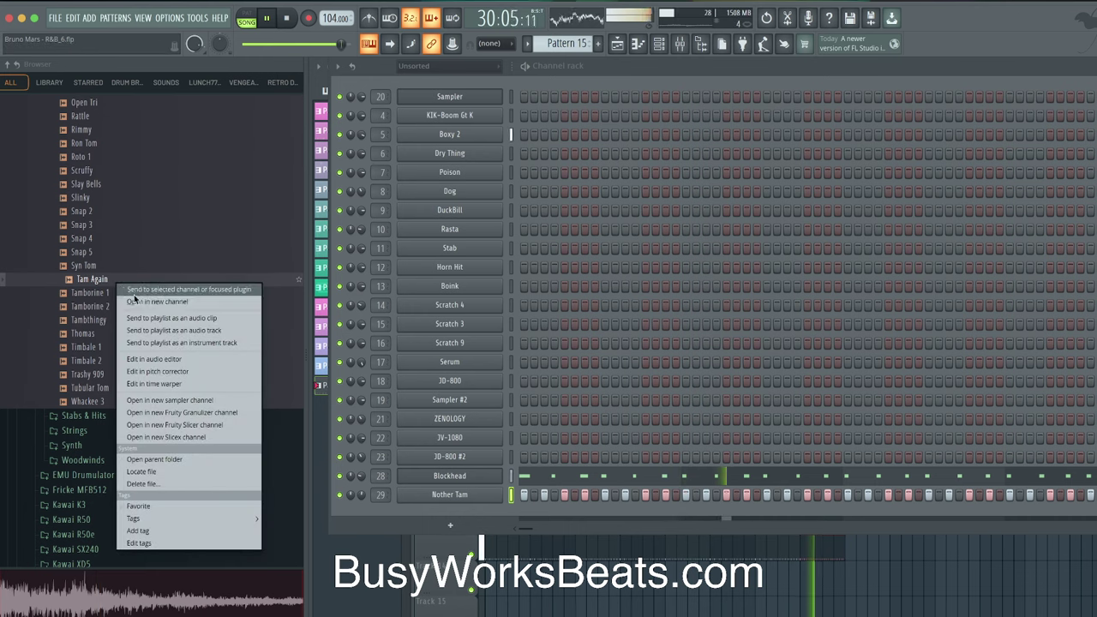
left_click(172, 291)
key("F9")
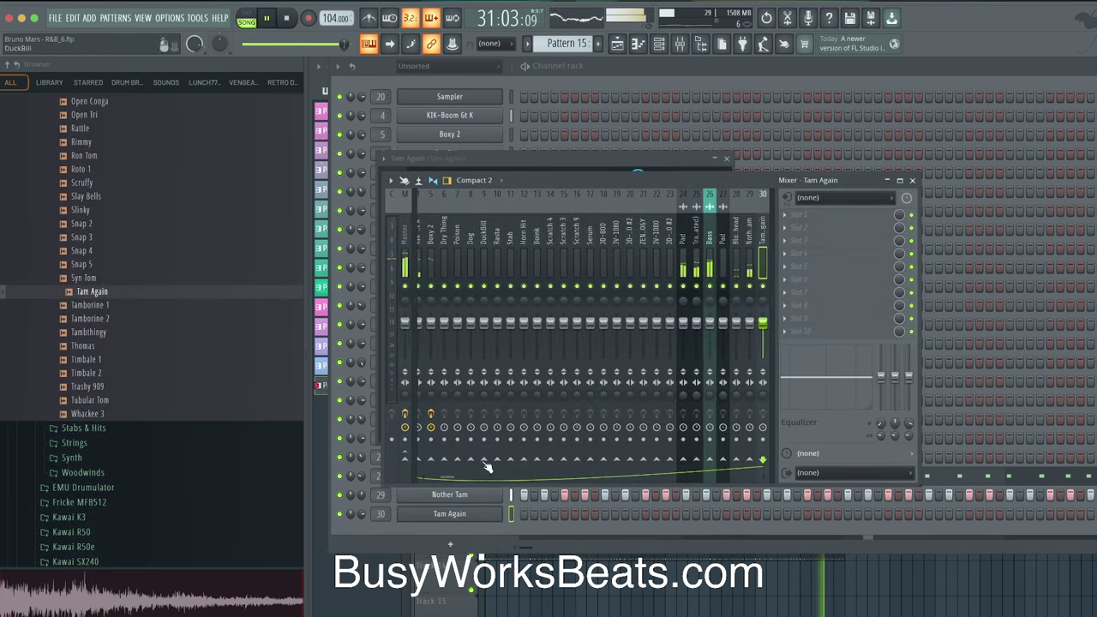
key("F9")
Check the Tam Again channel's envelope settings and turn off Use loop points for its sample.
left_click(449, 513)
left_click(420, 180)
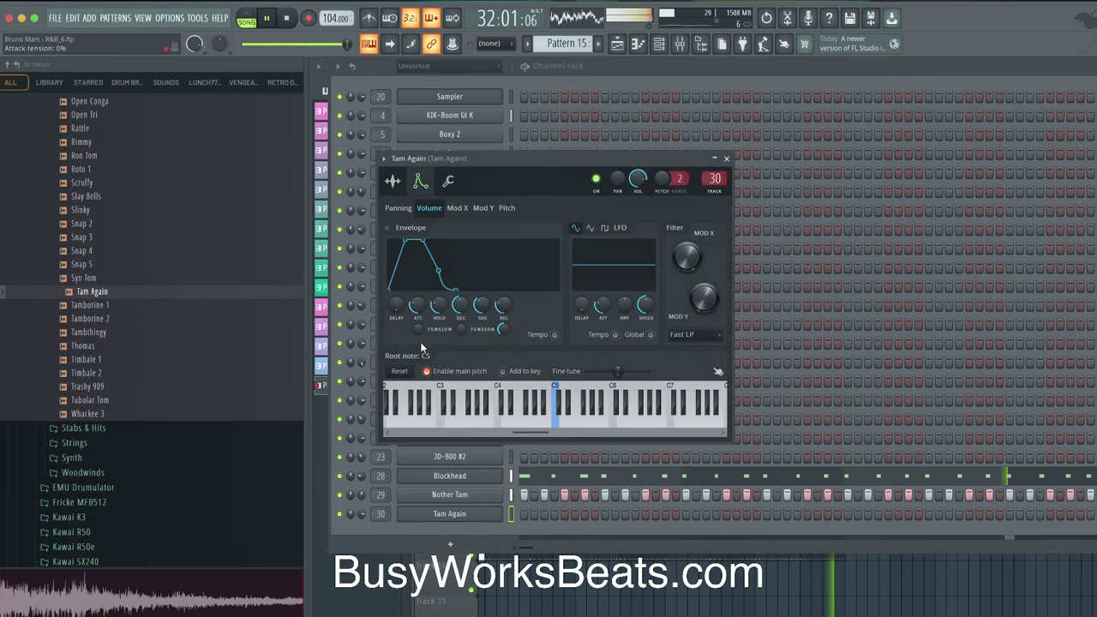
left_click(398, 207)
left_click(392, 180)
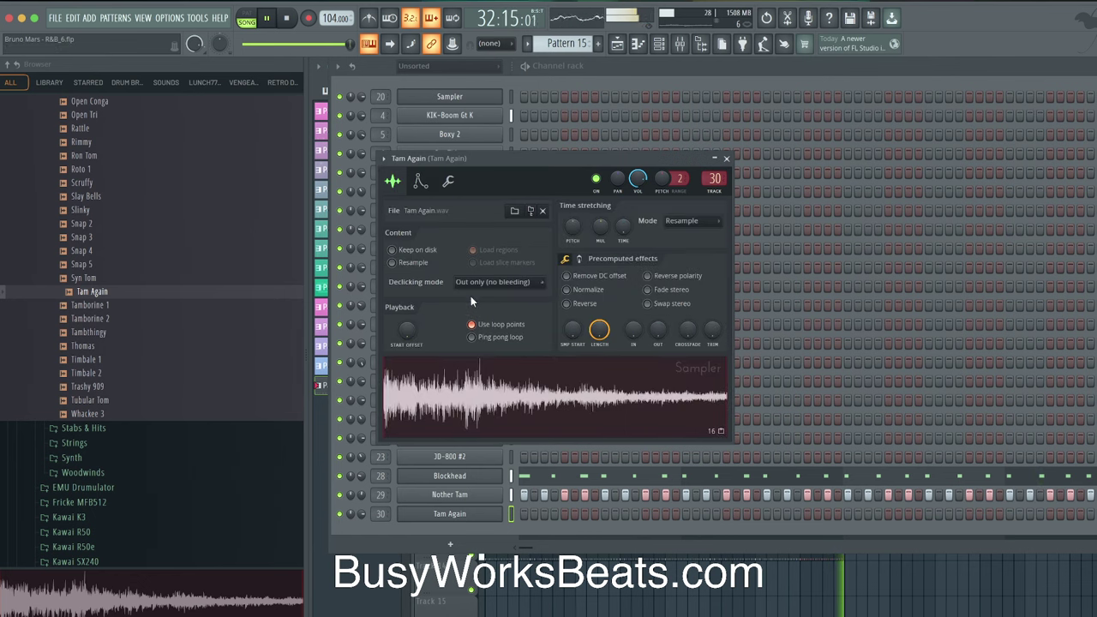
left_click(420, 181)
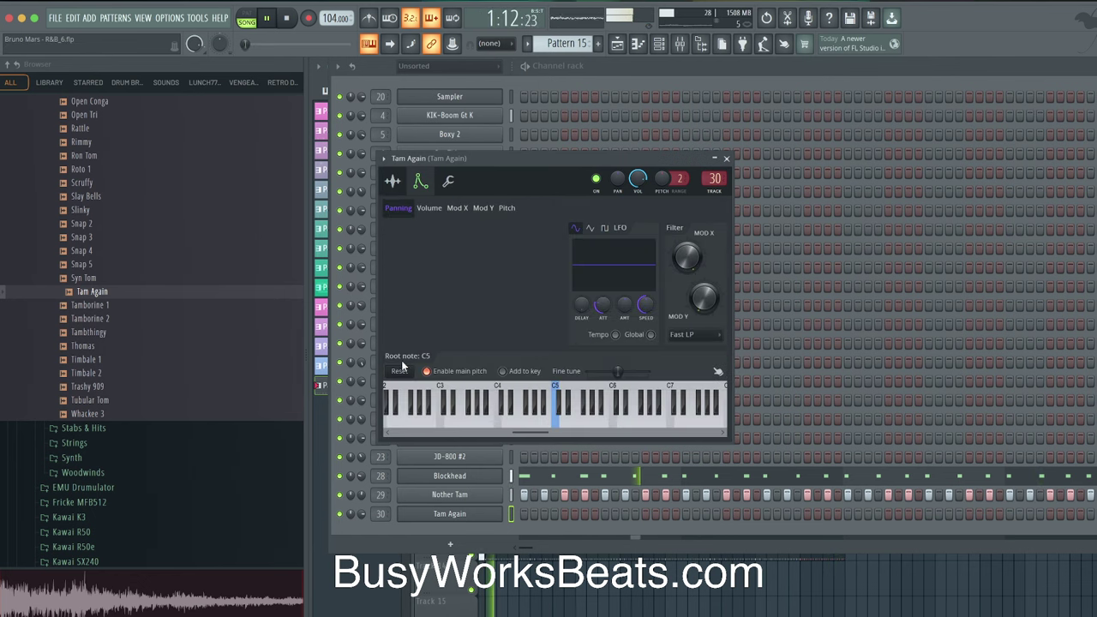
left_click(392, 181)
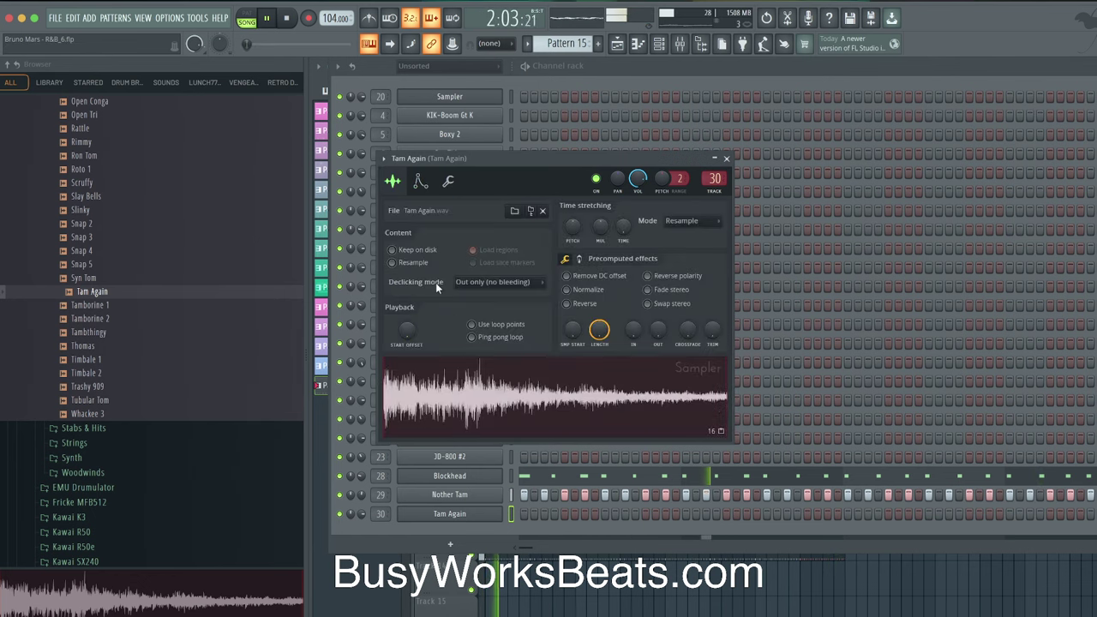
left_click(727, 158)
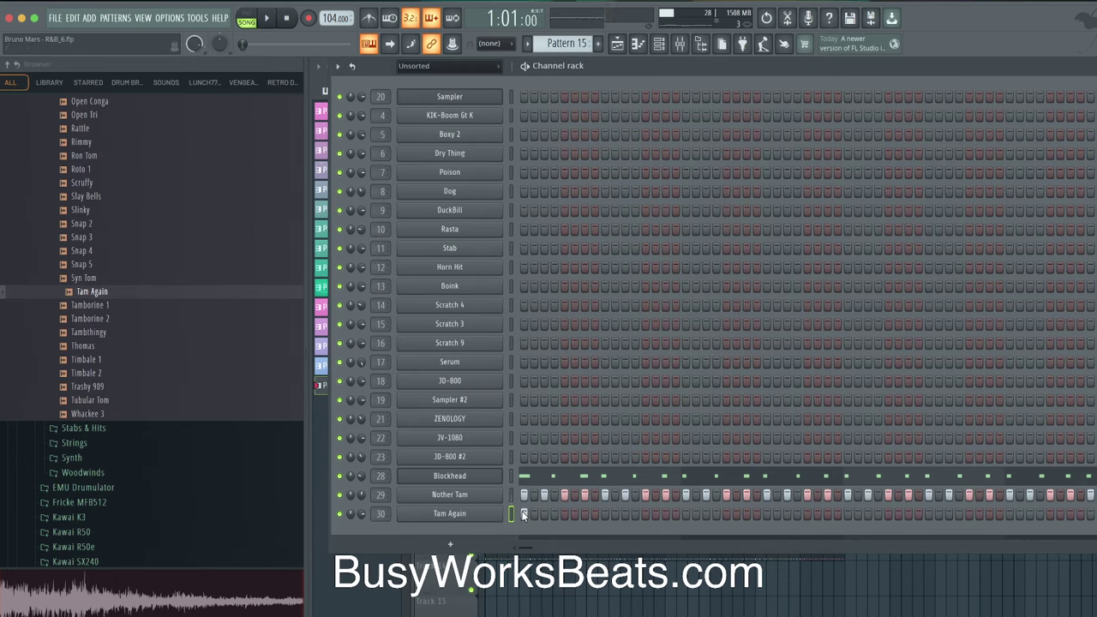
Place Tam Again hits at the start of bars 1, 2 and 3, and clear the bar 2 hit.
left_click(686, 514)
left_click(847, 513)
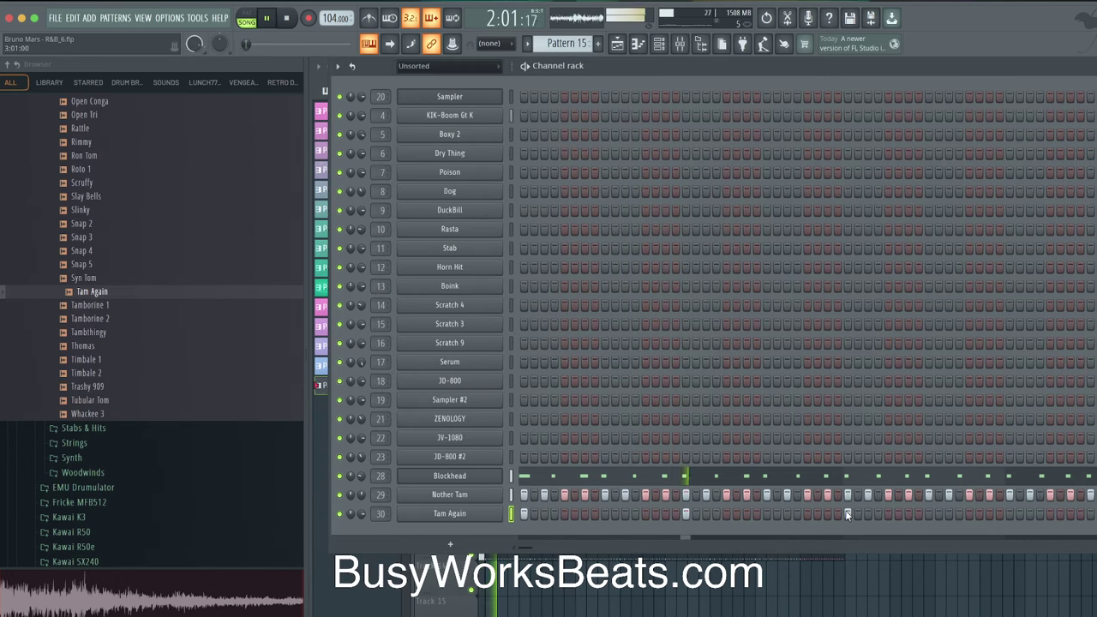
left_click(700, 44)
right_click(368, 513)
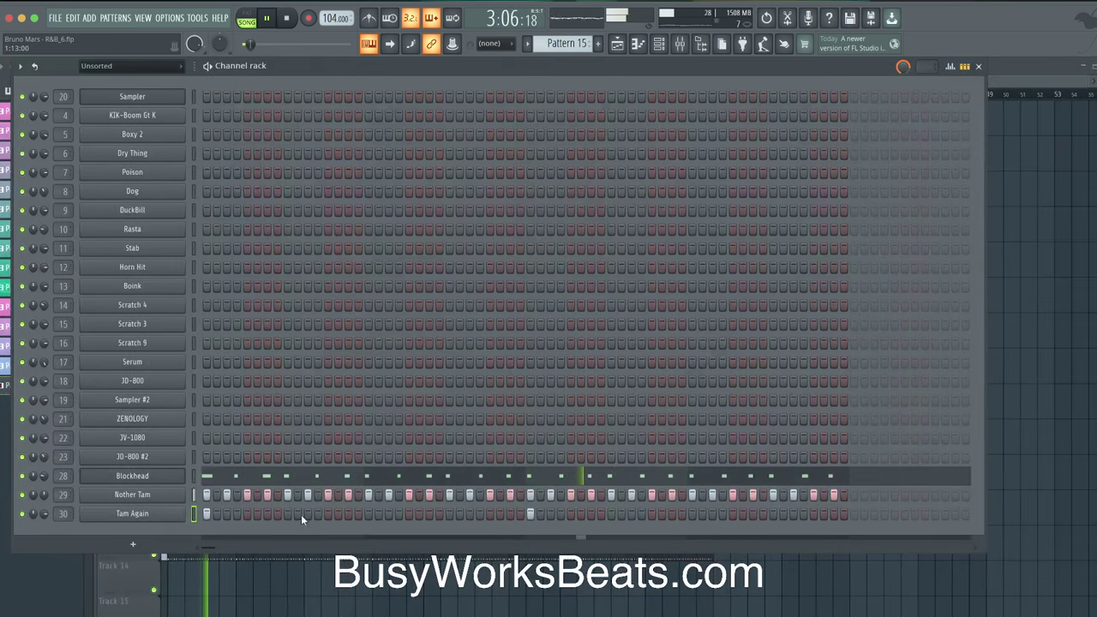
Adjust the Tam Again channel's time shift and bring back the sample browser.
left_click(132, 513)
left_click(130, 181)
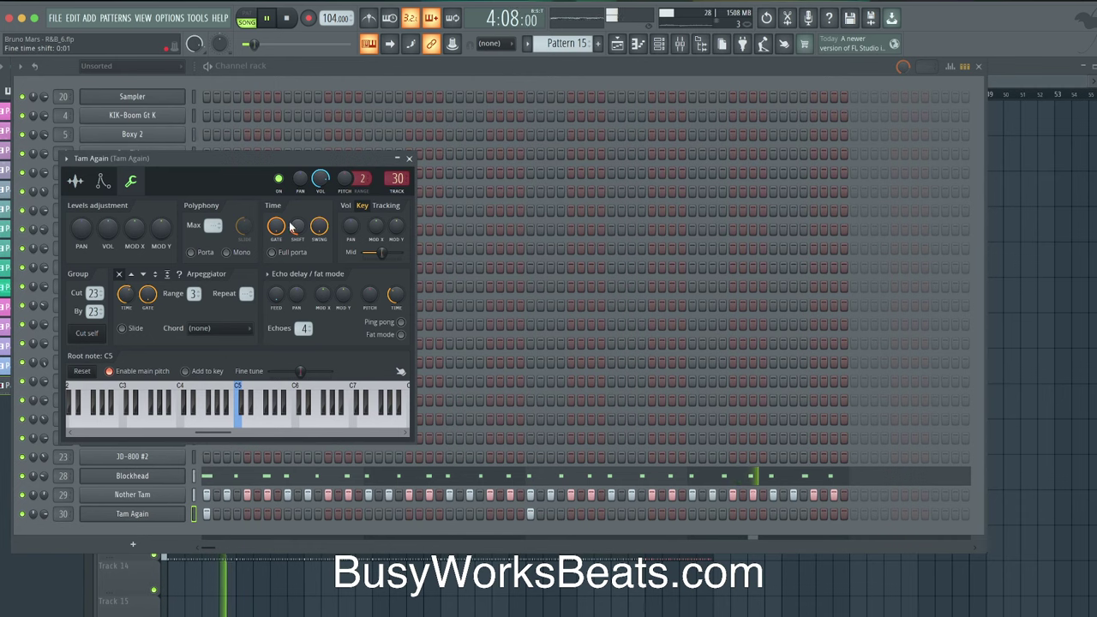
left_click(701, 45)
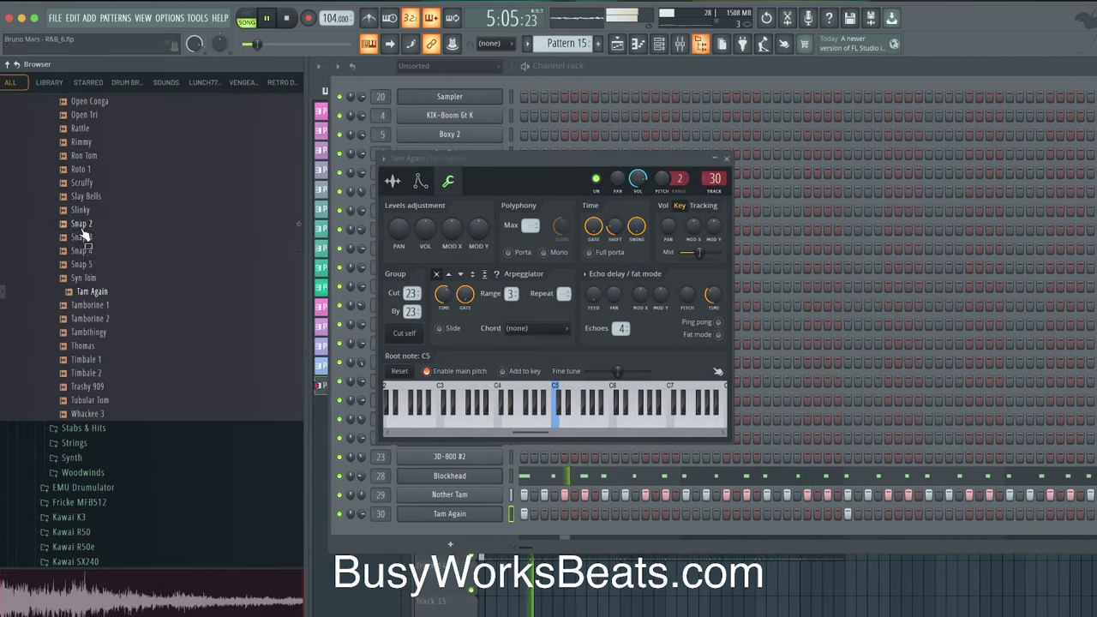
Audition Tamborine 2, Thomas and Tambthingy, and replace the Tam Again channel's sample with Tamborine 2.
left_click(101, 318)
left_click(101, 346)
left_click(102, 332)
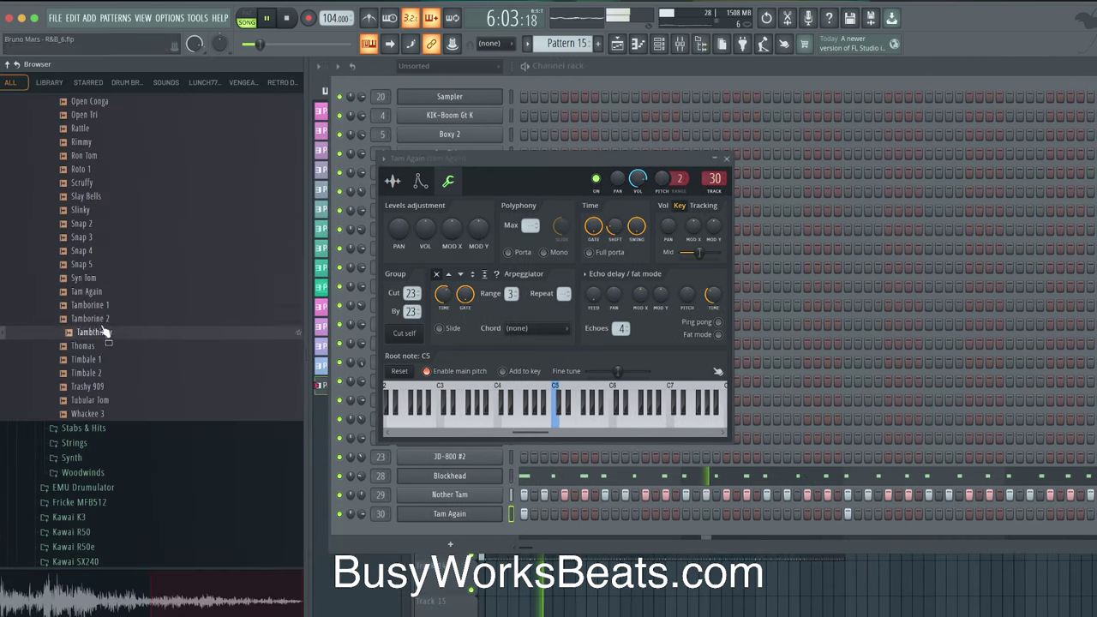
left_click(103, 318)
left_click_drag(156, 324, 480, 377)
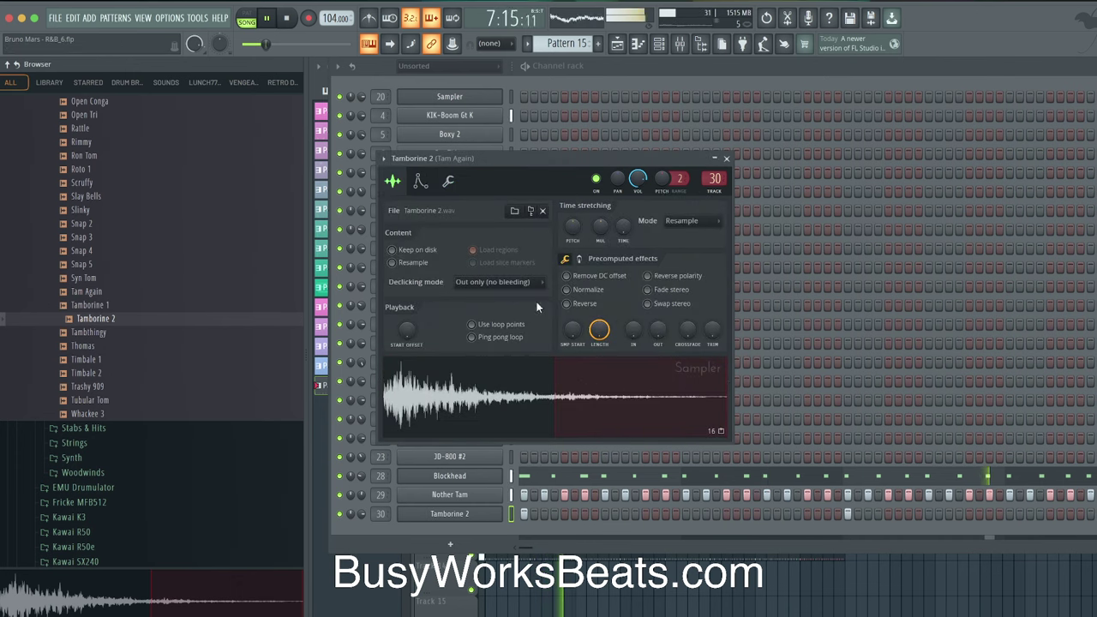
left_click(429, 185)
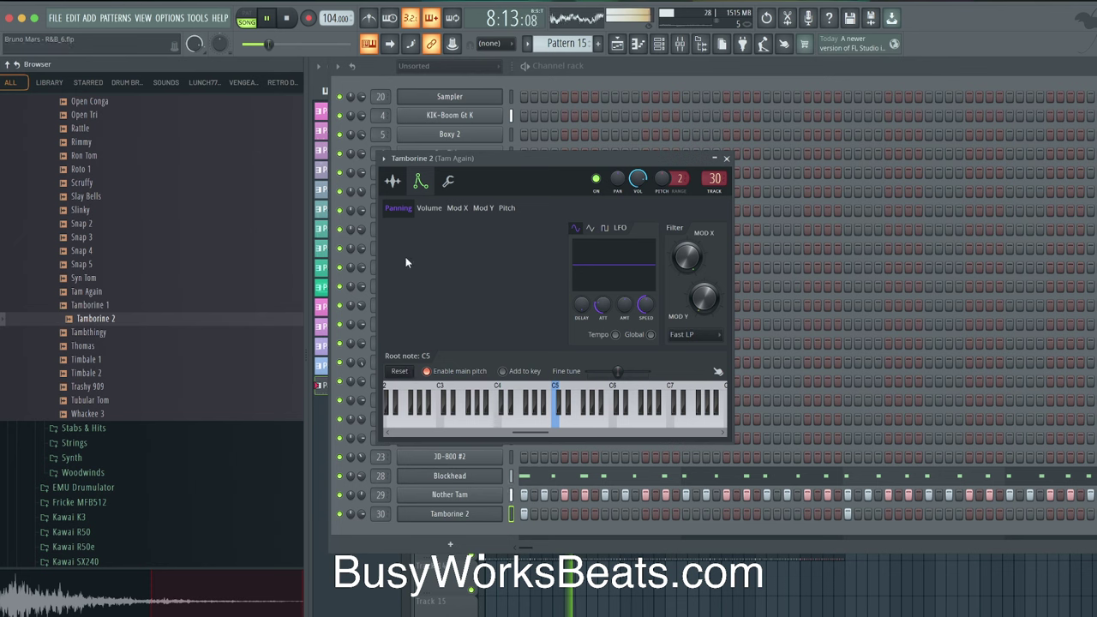
Review Tamborine 2's channel settings, and audition the percussion samples from Tambthingy through Whackee 3.
left_click(391, 181)
left_click(448, 181)
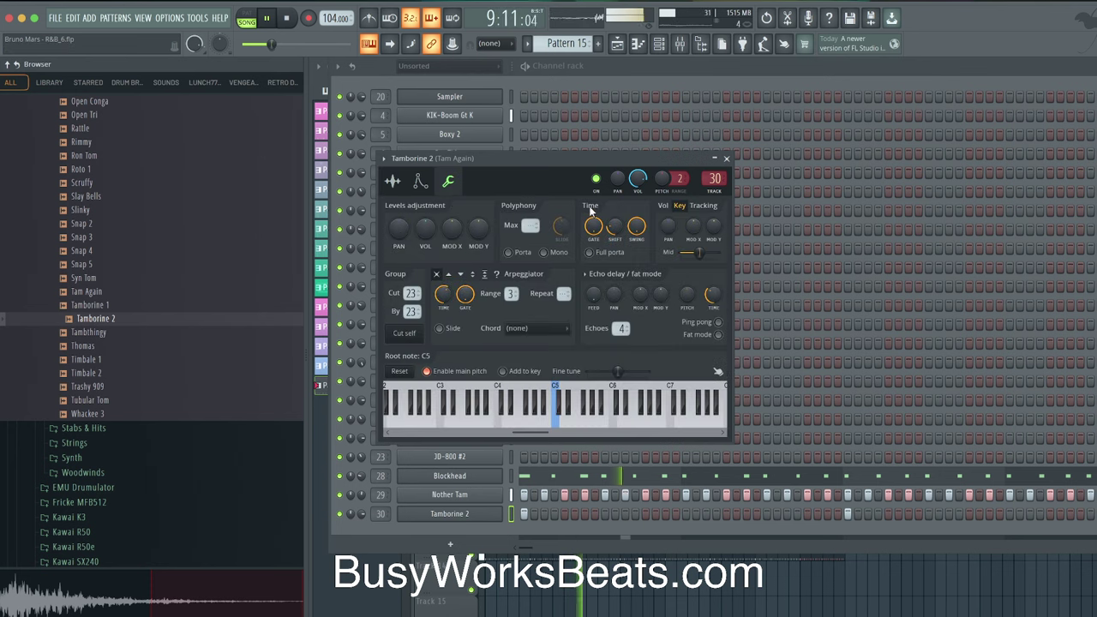
left_click(90, 332)
left_click(86, 345)
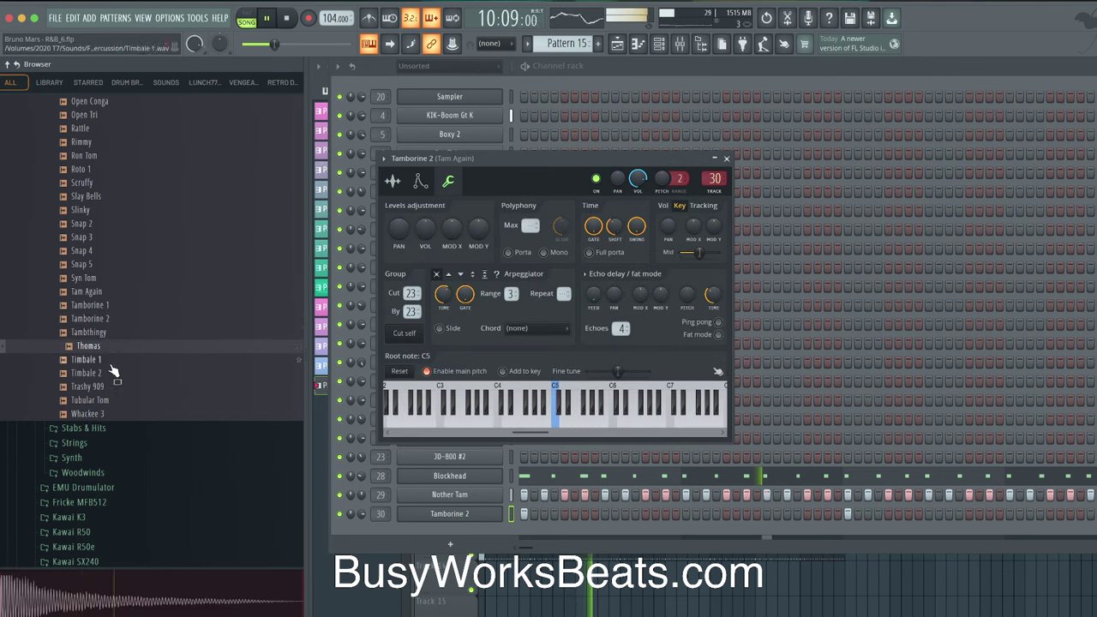
left_click(87, 359)
left_click(106, 374)
left_click(108, 386)
left_click(109, 400)
left_click(110, 414)
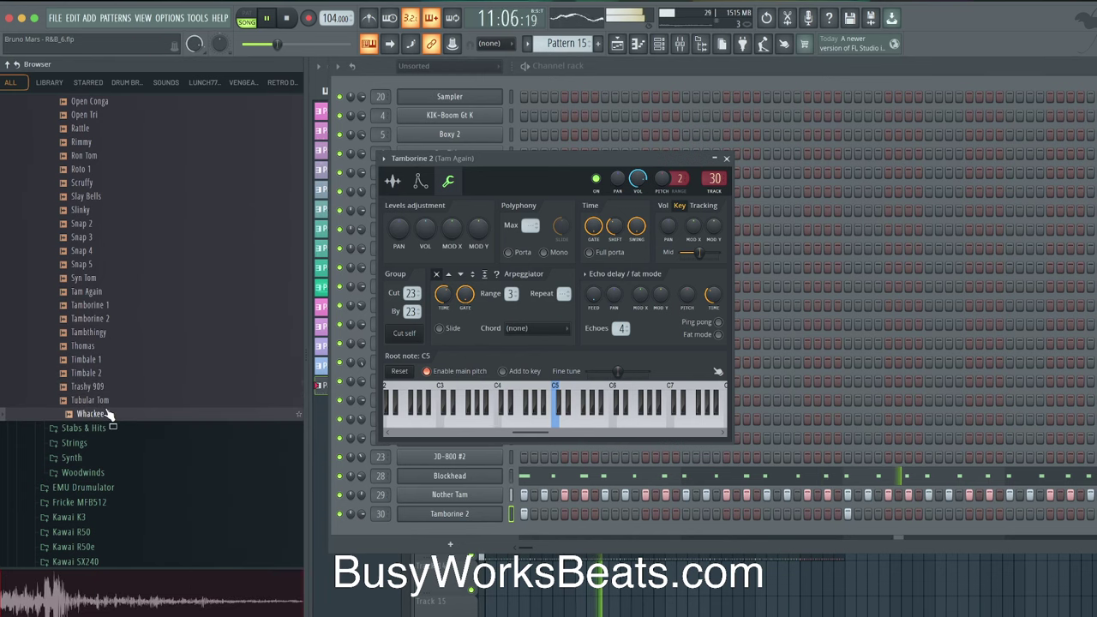
Browse the Synth sample folder and audition Saw 3 C0, Dance Synth 12 and Buzzed.
scroll(109, 416, "down", 1)
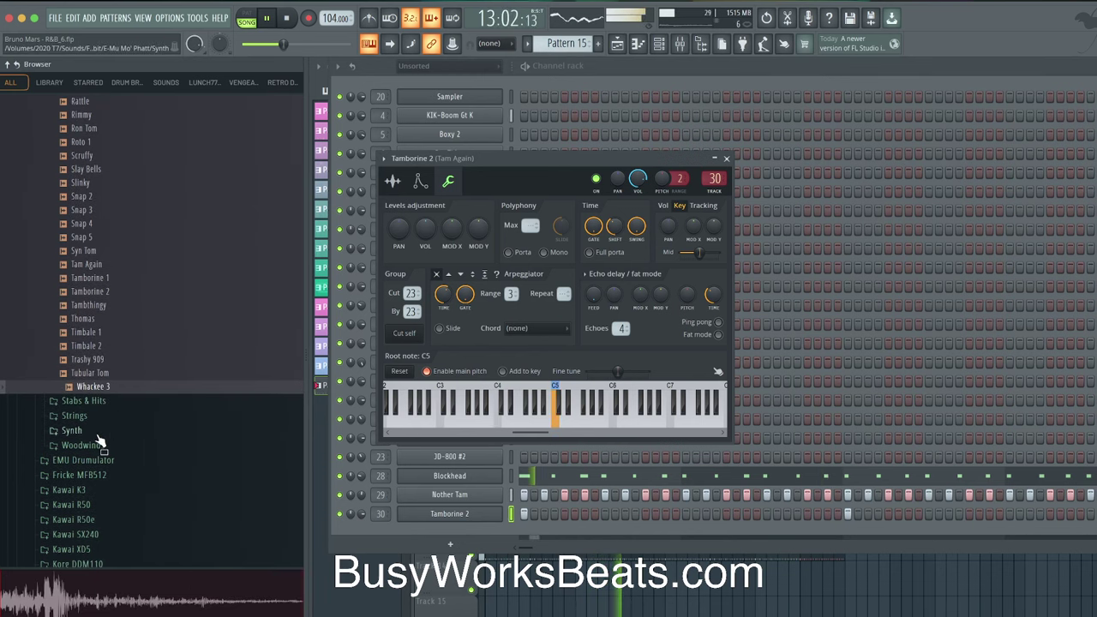
left_click(98, 431)
left_click(103, 431)
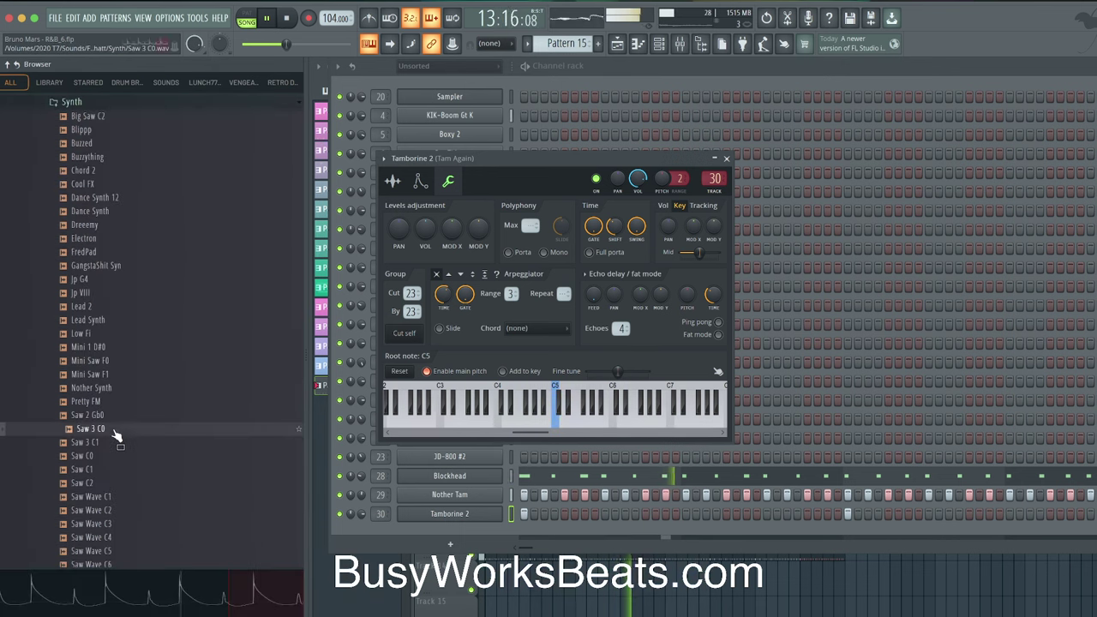
left_click(140, 198)
left_click(127, 144)
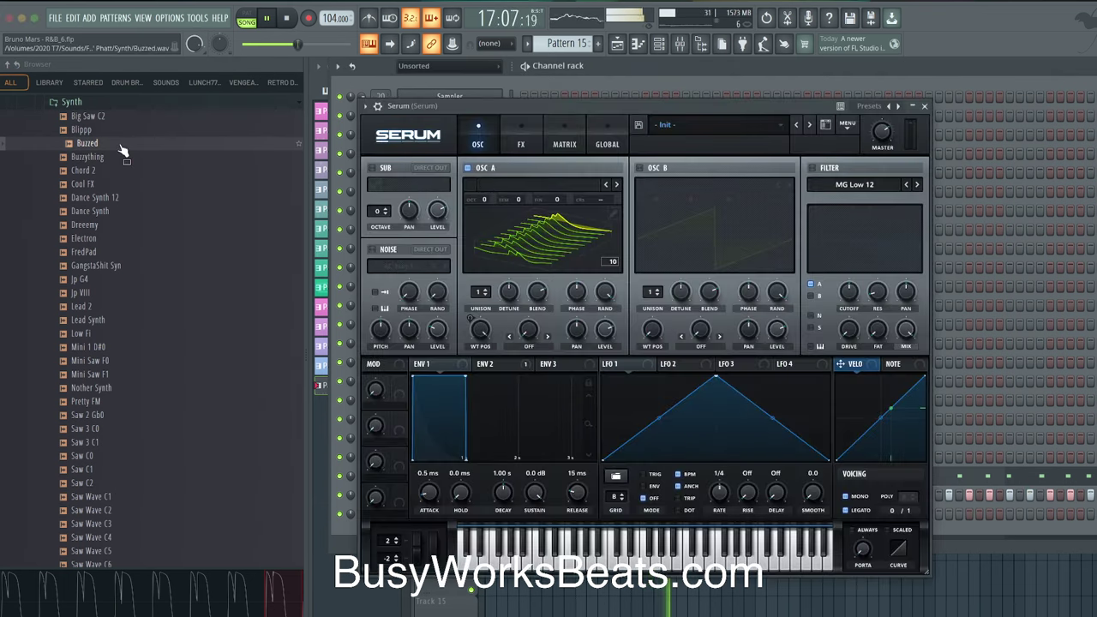
Initialize the Serum preset, audition synth samples from Electron to Jp G4, and load Jp G4 as OSC A's wavetable.
left_click(849, 131)
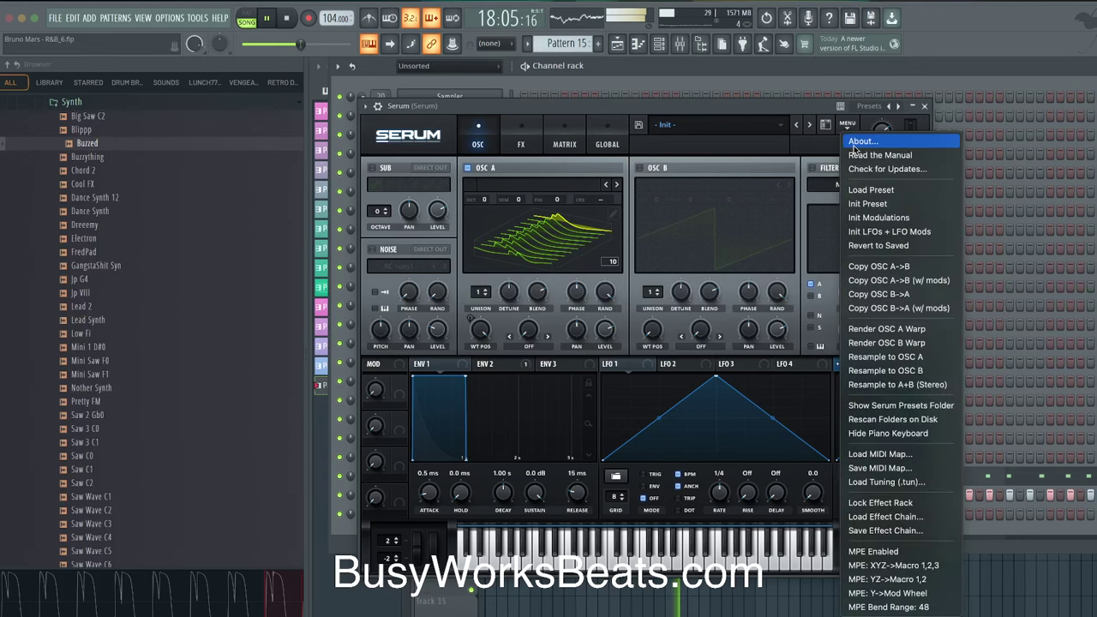
left_click(899, 203)
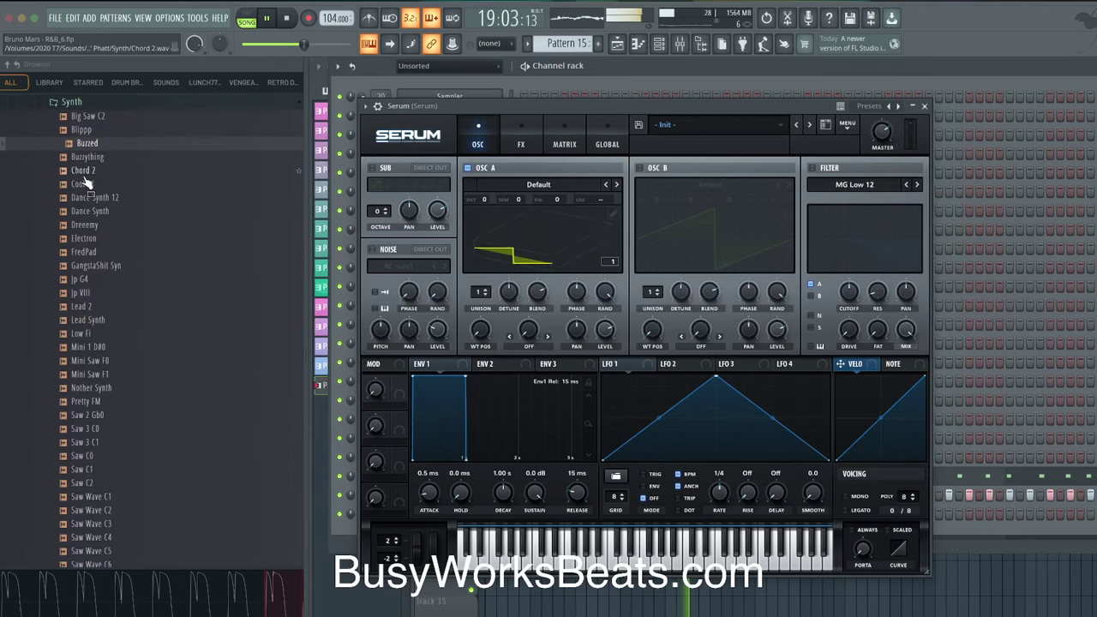
left_click(85, 238)
left_click(116, 252)
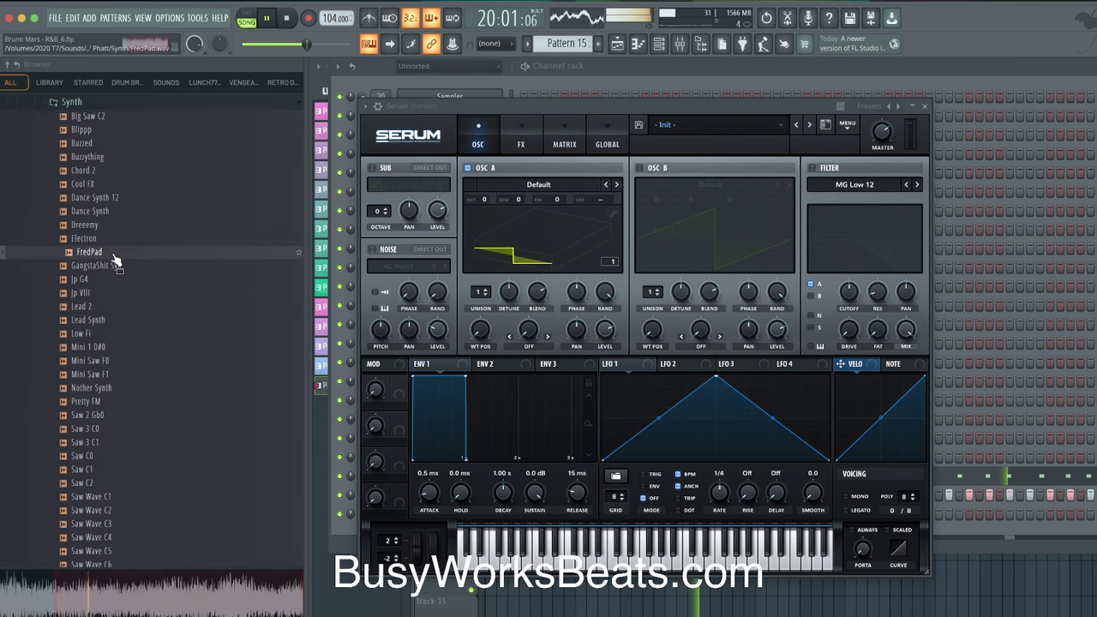
left_click(114, 266)
left_click(111, 279)
left_click_drag(108, 284, 549, 228)
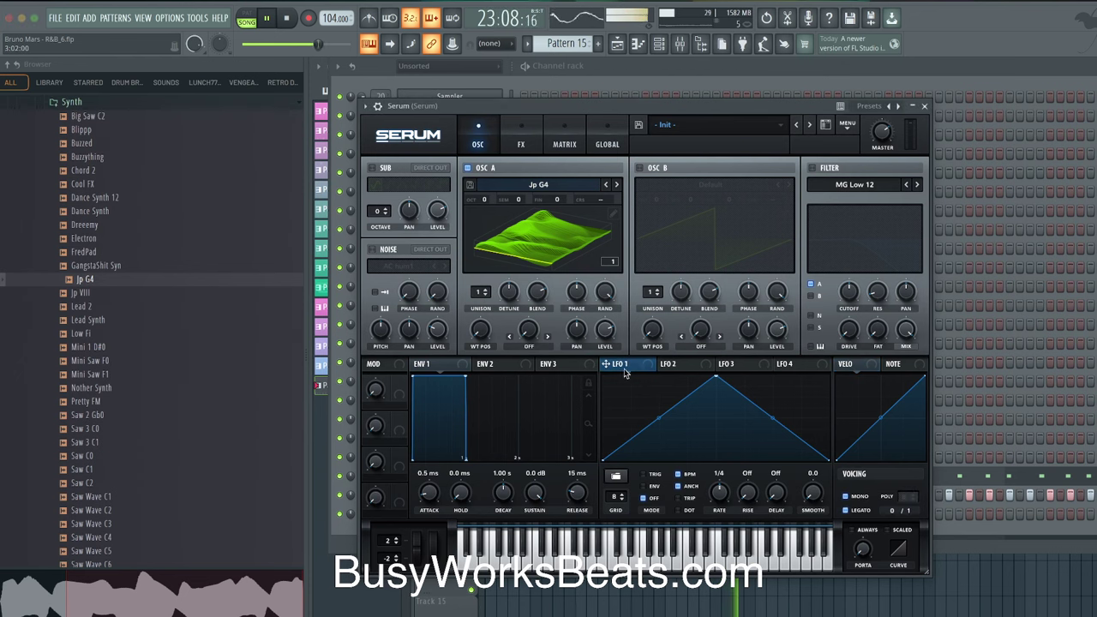
Set Serum's ENV 2 sustain to 0% and assign the envelope to OSC A's wavetable position.
left_click(503, 366)
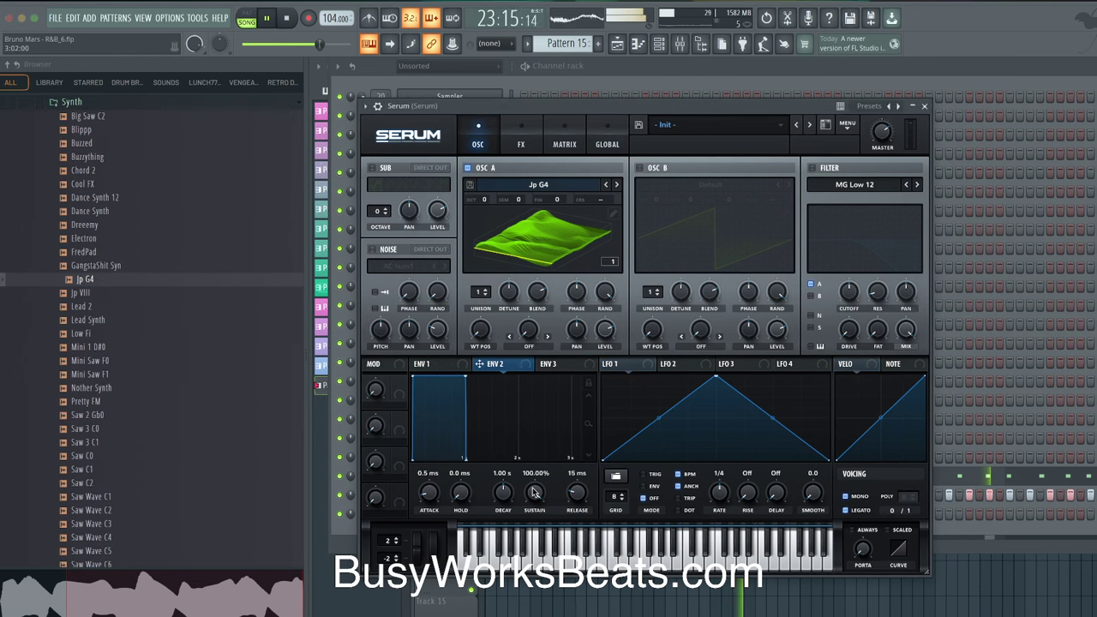
double_click(533, 491)
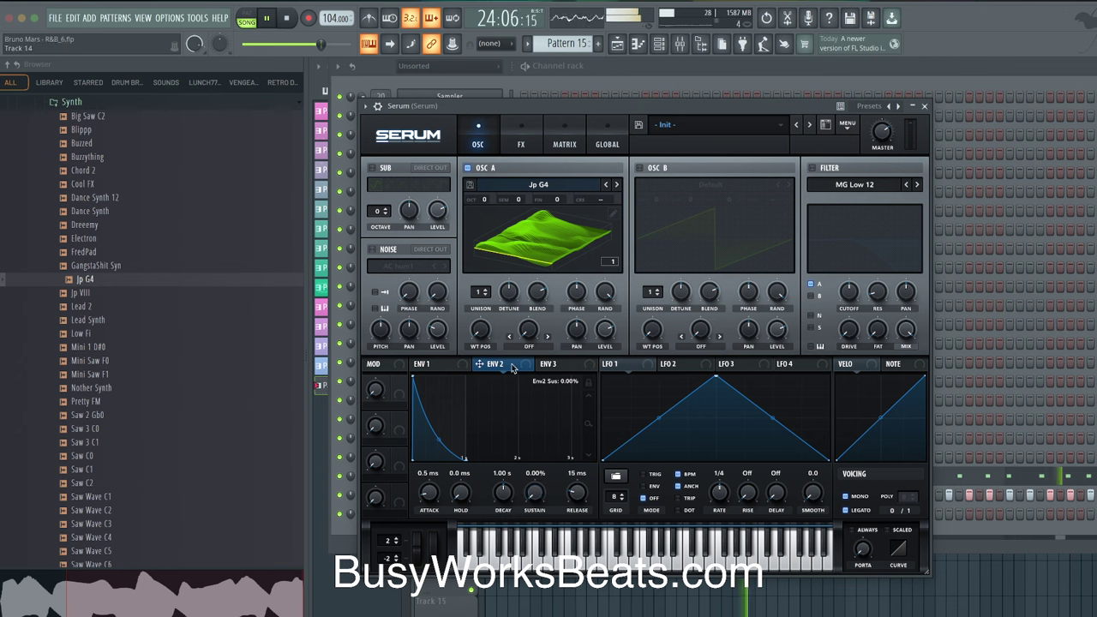
left_click_drag(512, 368, 479, 332)
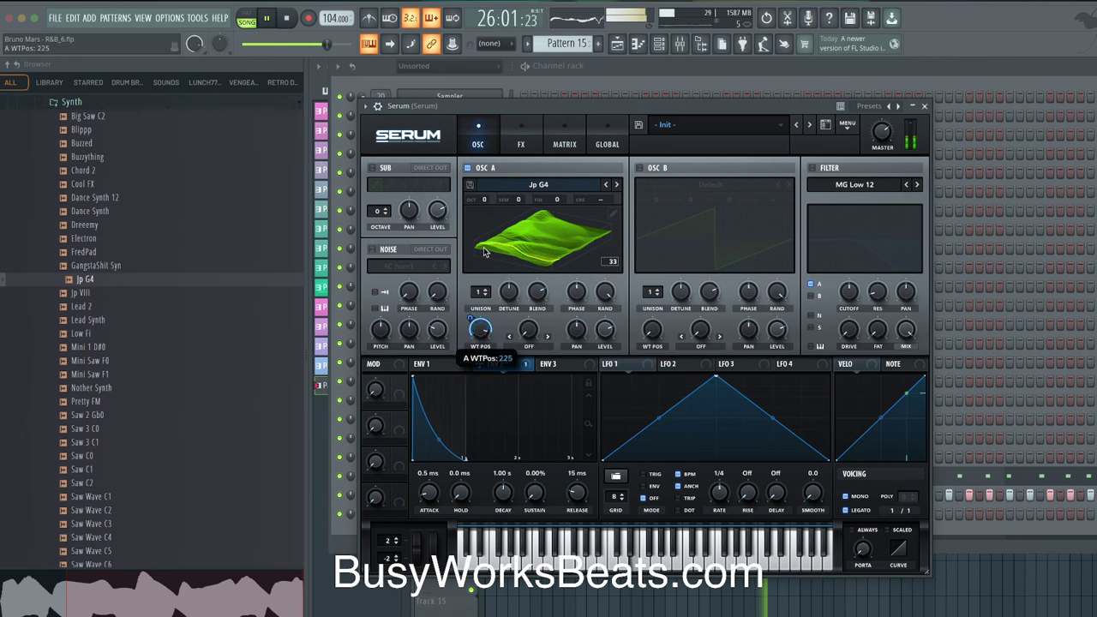
left_click_drag(480, 330, 482, 295)
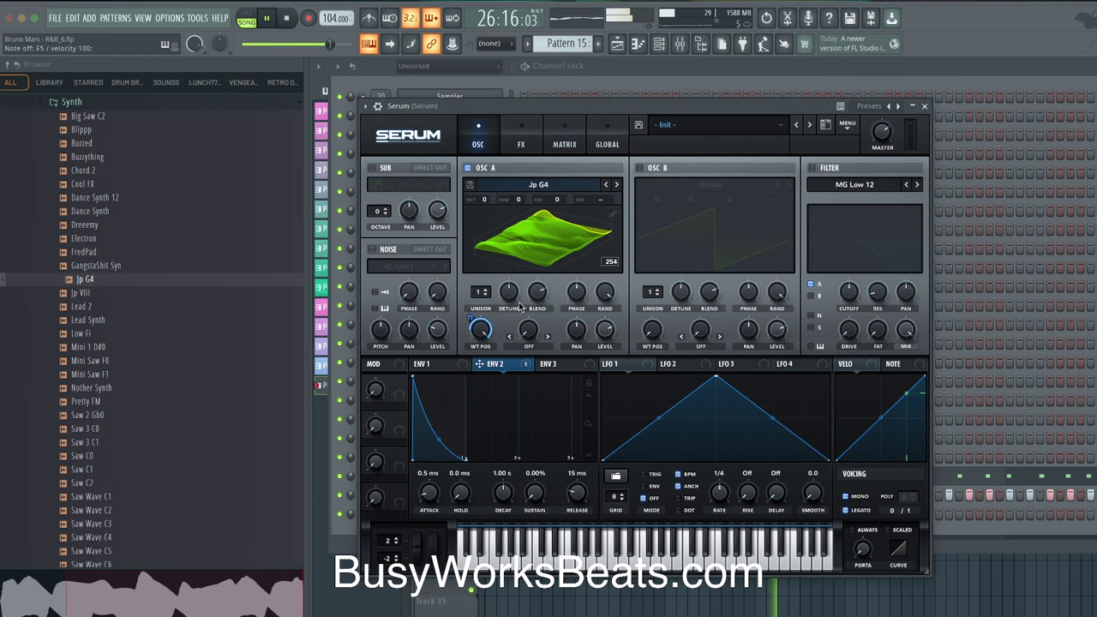
Set OSC A to 2 unison voices and replace its wavetable position modulation with LFO 1 at a one-bar rate.
left_click(484, 291)
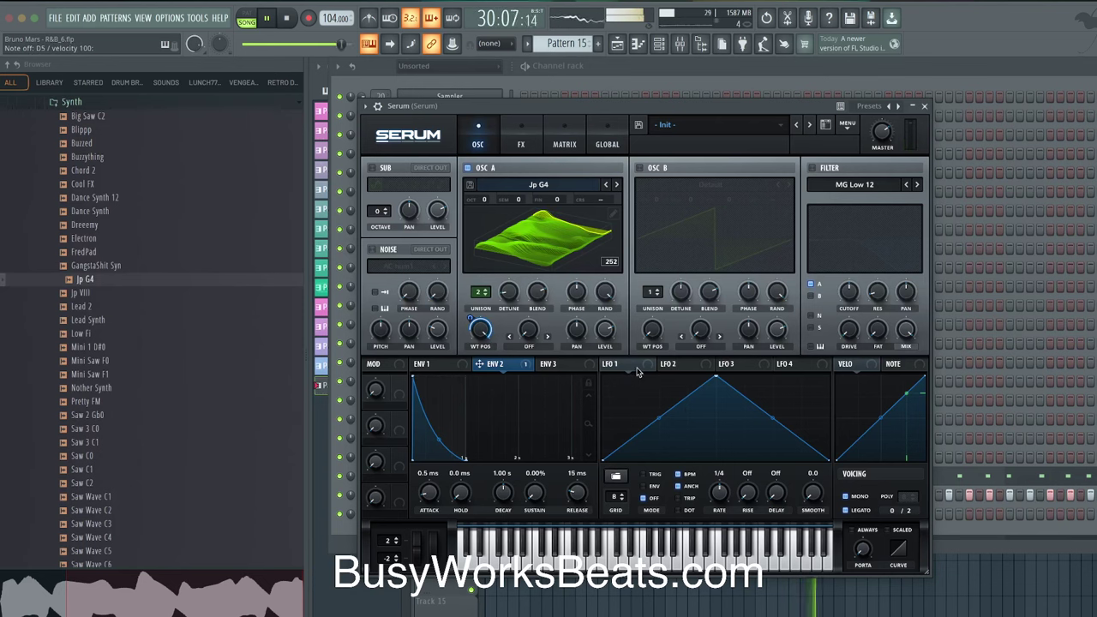
right_click(483, 335)
left_click(604, 372)
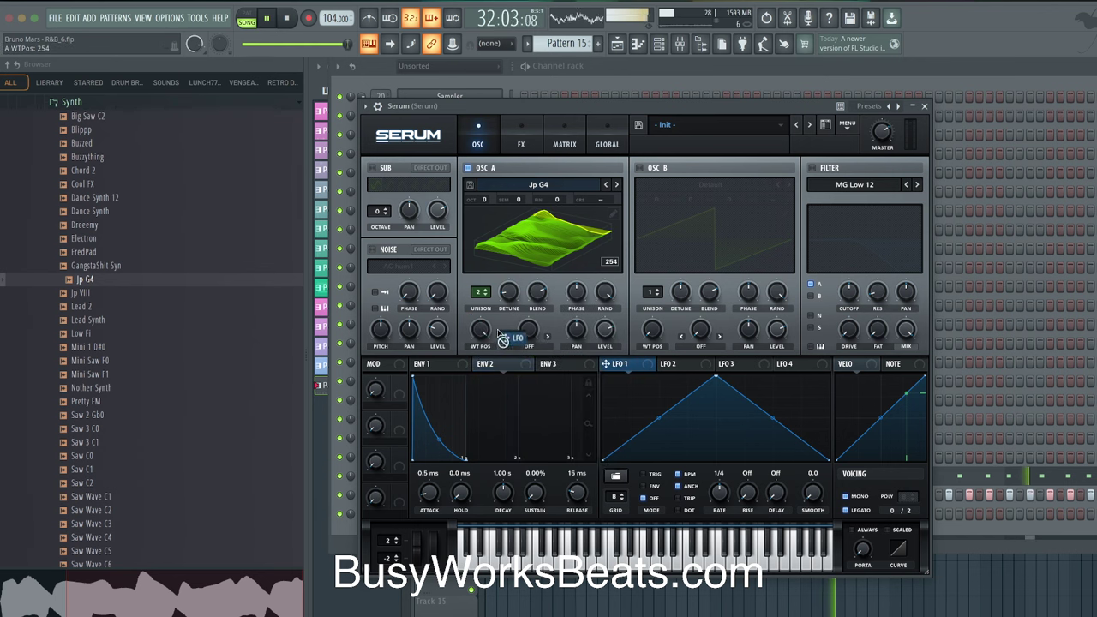
left_click_drag(471, 318, 480, 330)
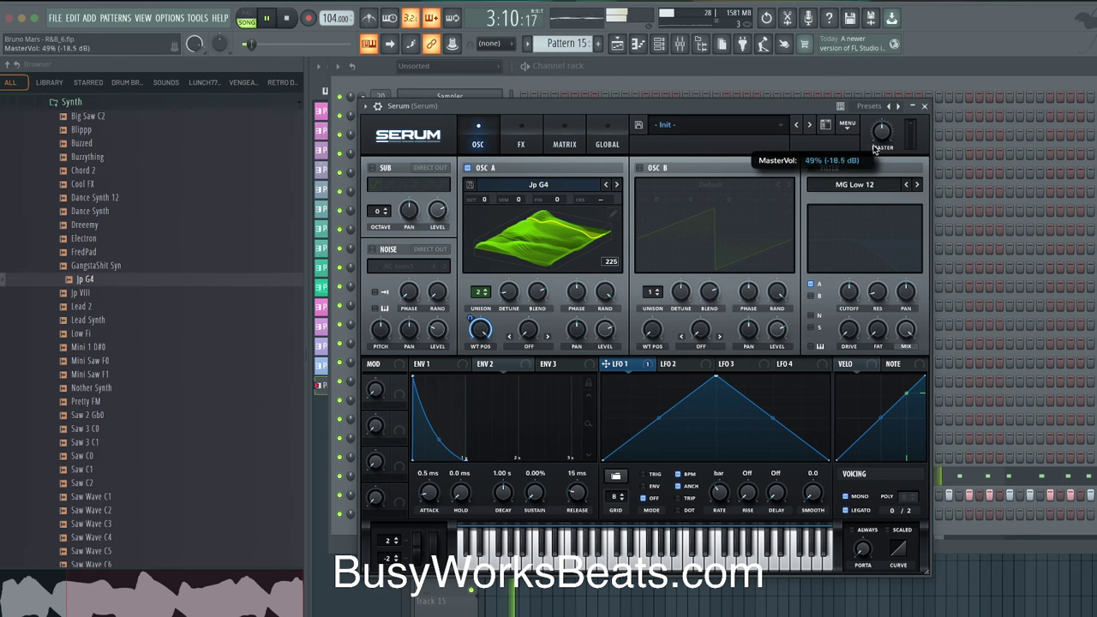
left_click(924, 106)
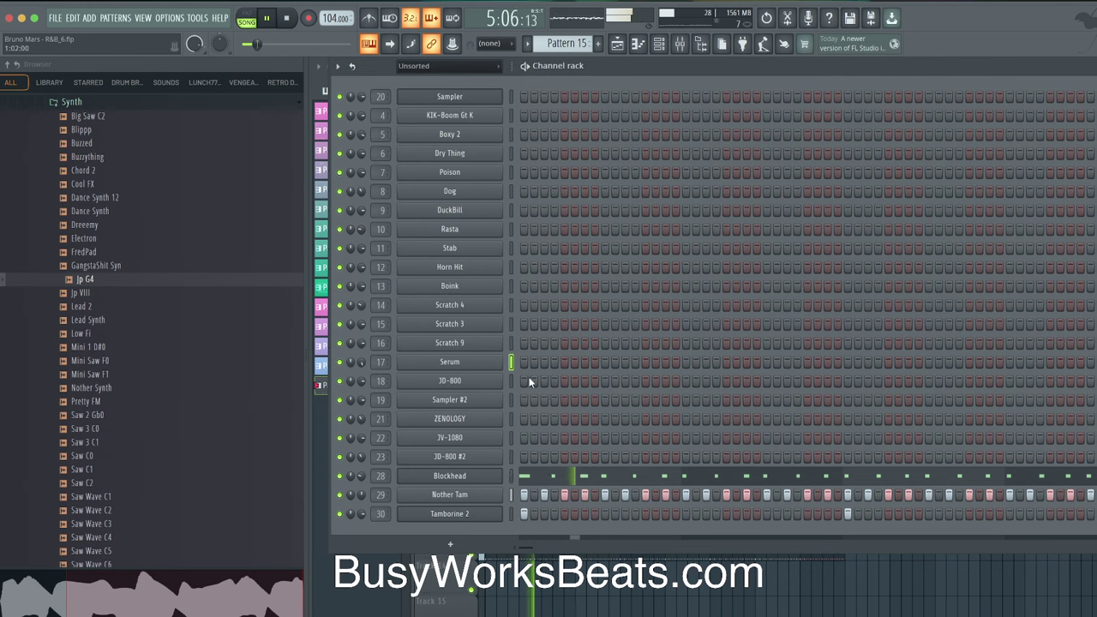
Reopen Serum to check its effects and modulation matrix, and lower OSC A's wavetable position.
left_click(449, 362)
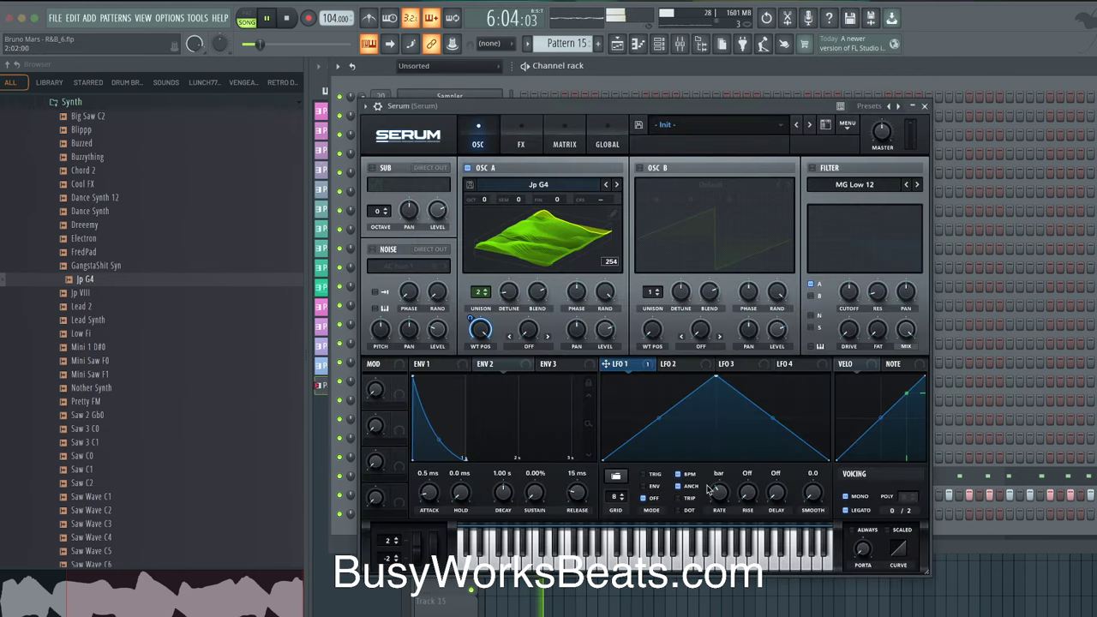
left_click(521, 144)
left_click(564, 144)
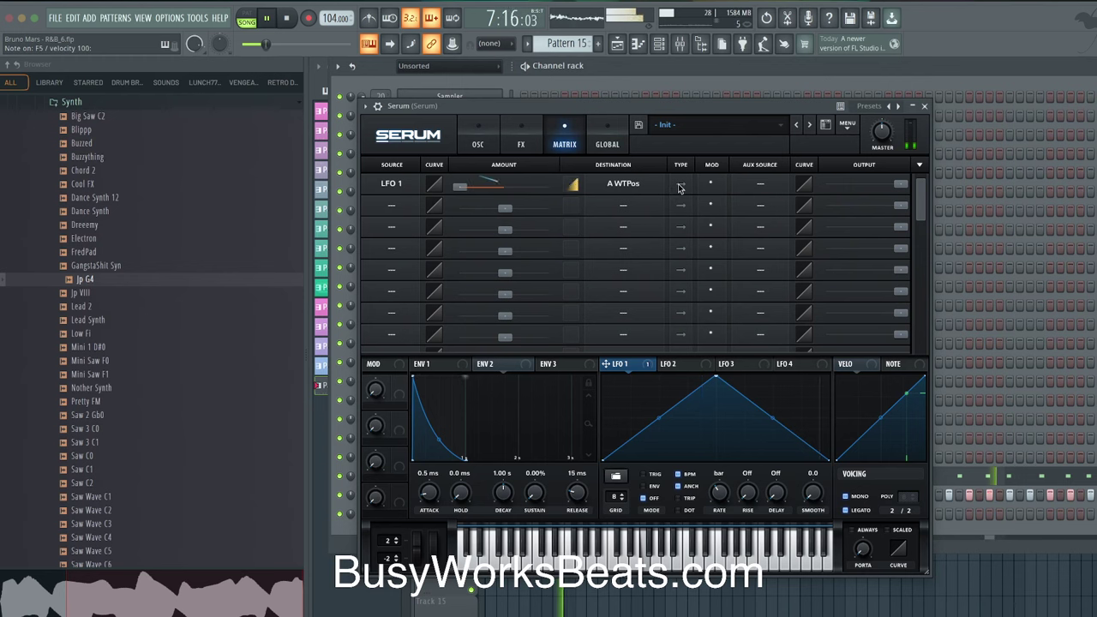
left_click(479, 144)
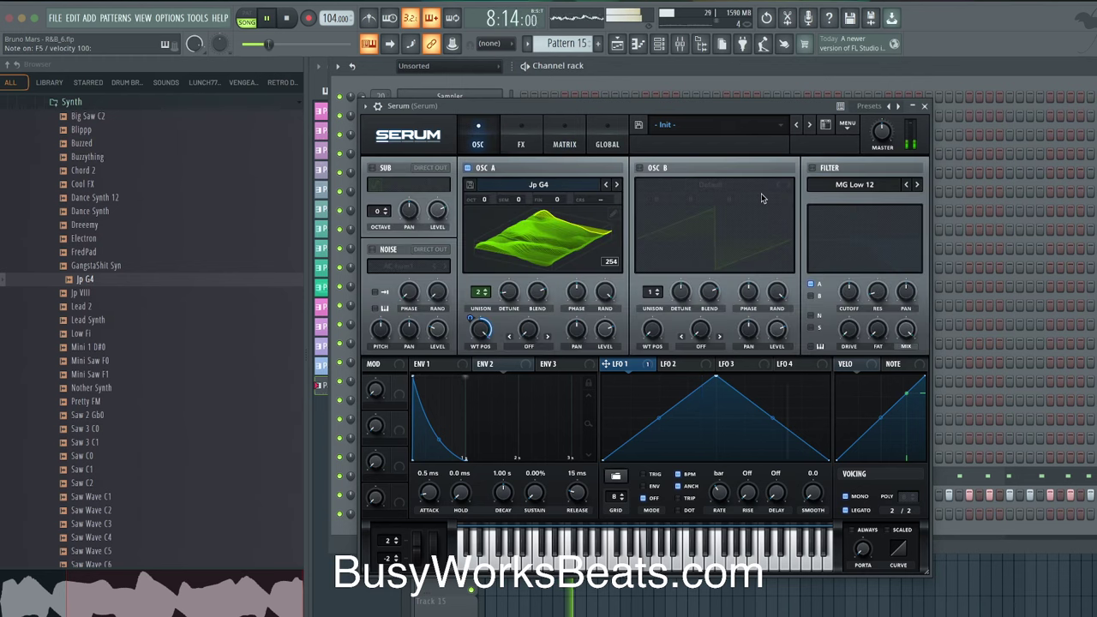
left_click_drag(482, 329, 477, 401)
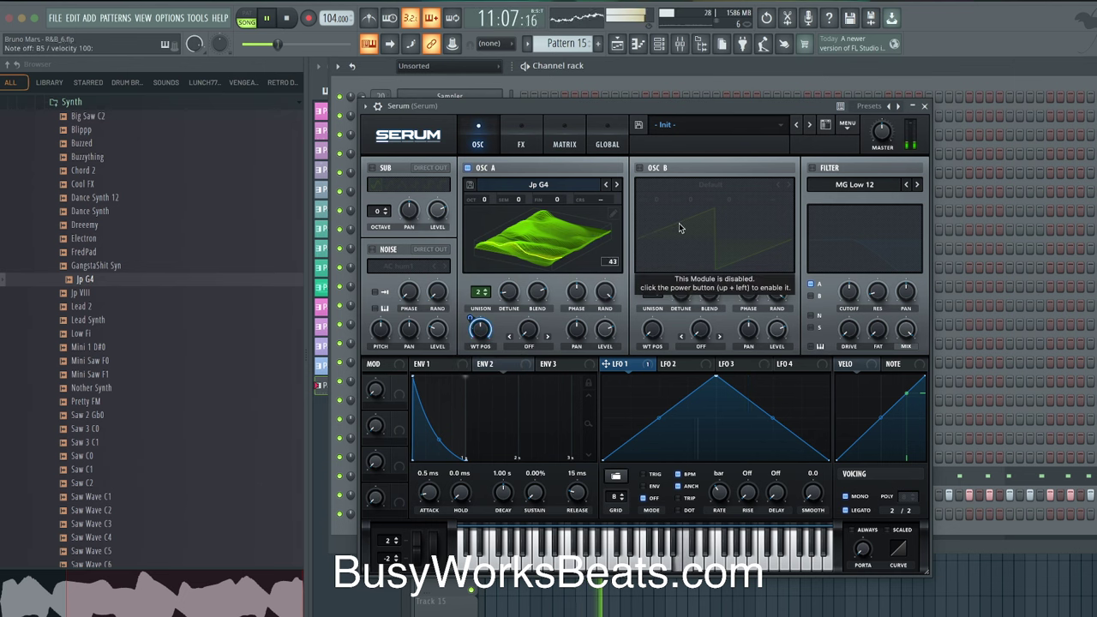
left_click(925, 106)
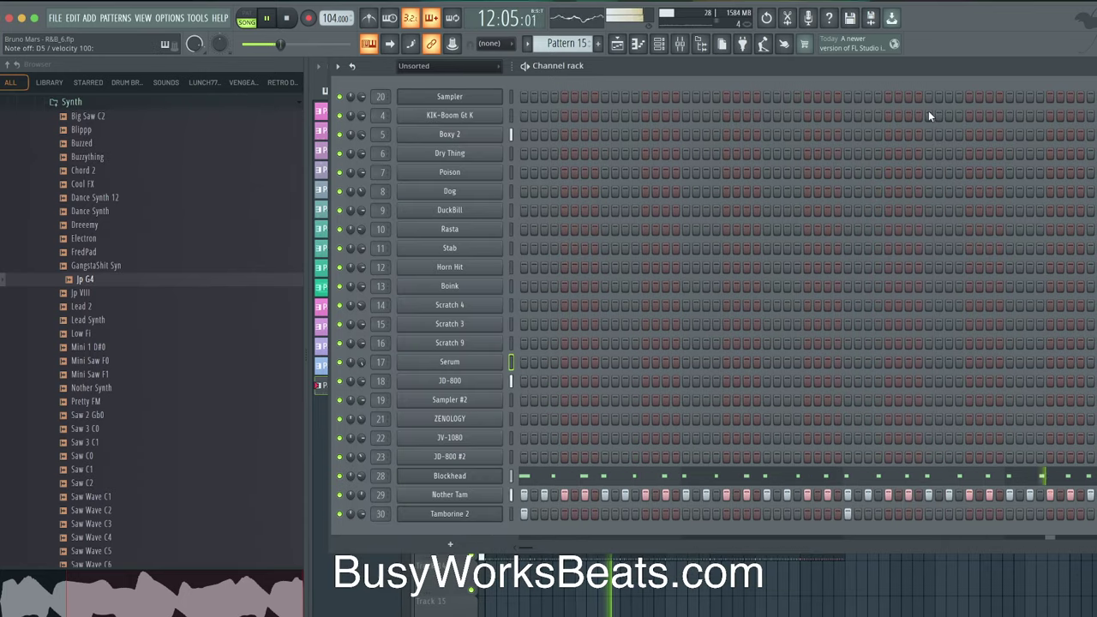
Stop playback in the playlist and arm recording for notes and automation.
left_click(616, 43)
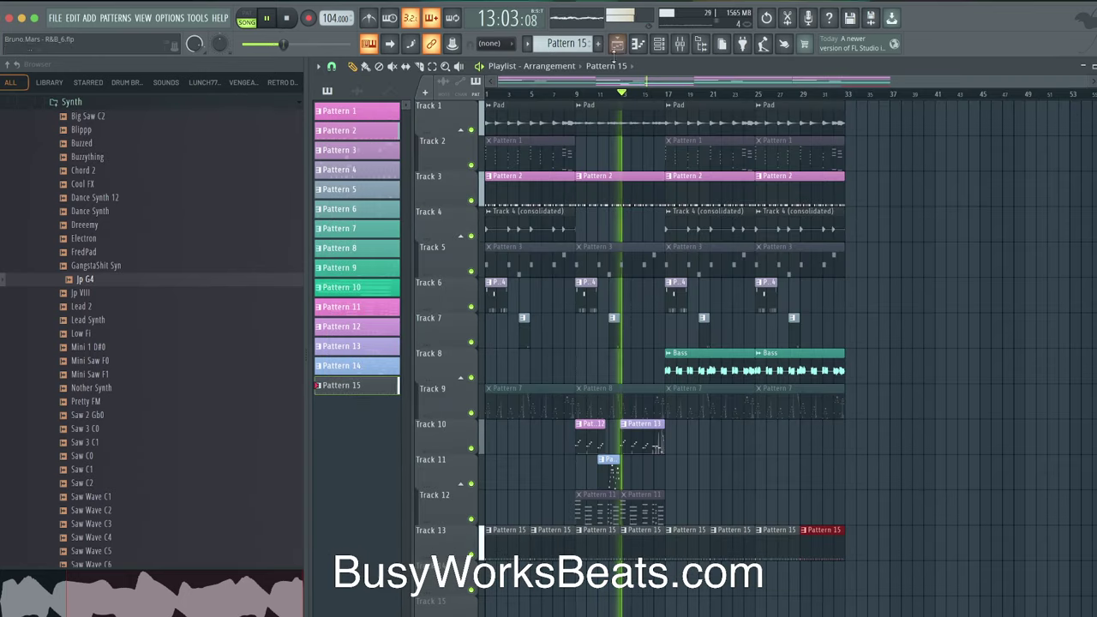
key("space")
left_click(307, 18)
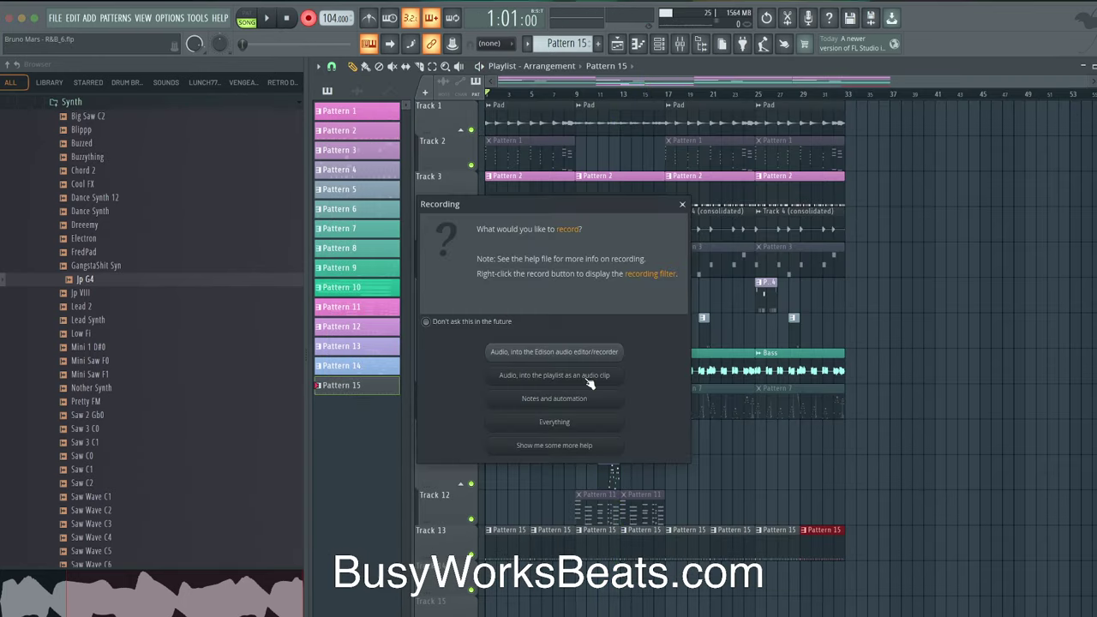
left_click(581, 399)
left_click(680, 43)
left_click(680, 44)
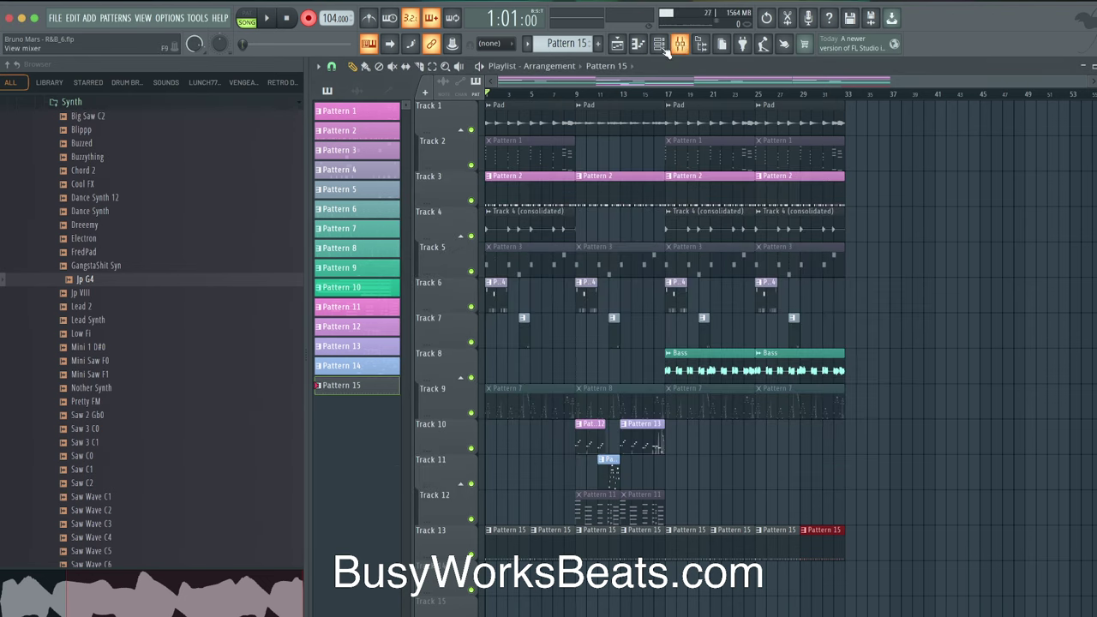
Switch to the first empty pattern, Pattern 16, and save the project.
left_click(658, 43)
left_click(559, 47)
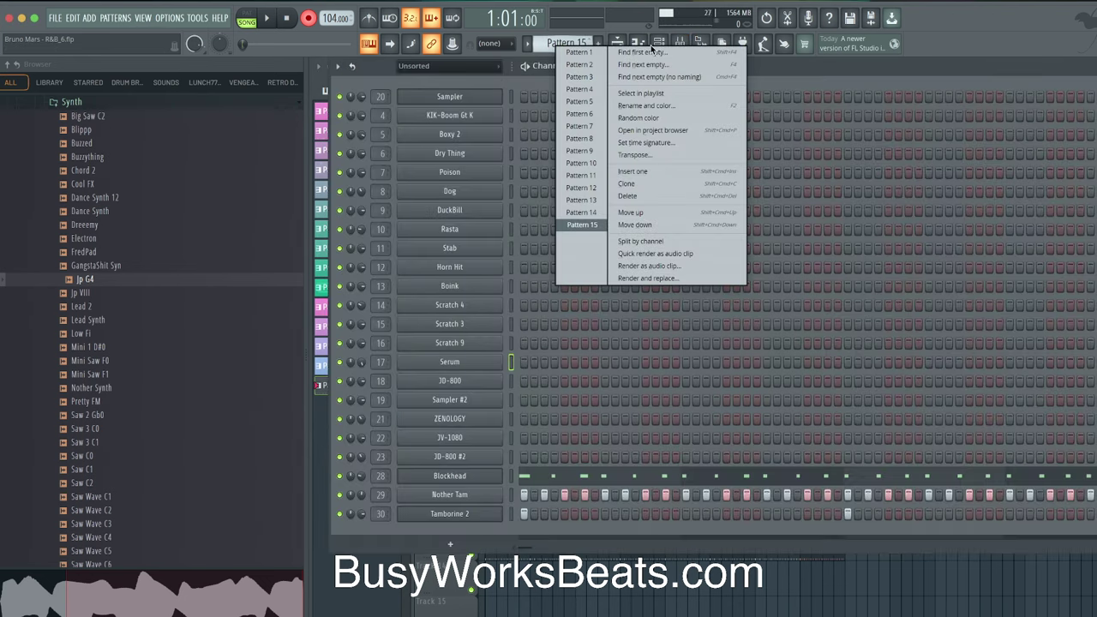
left_click(643, 52)
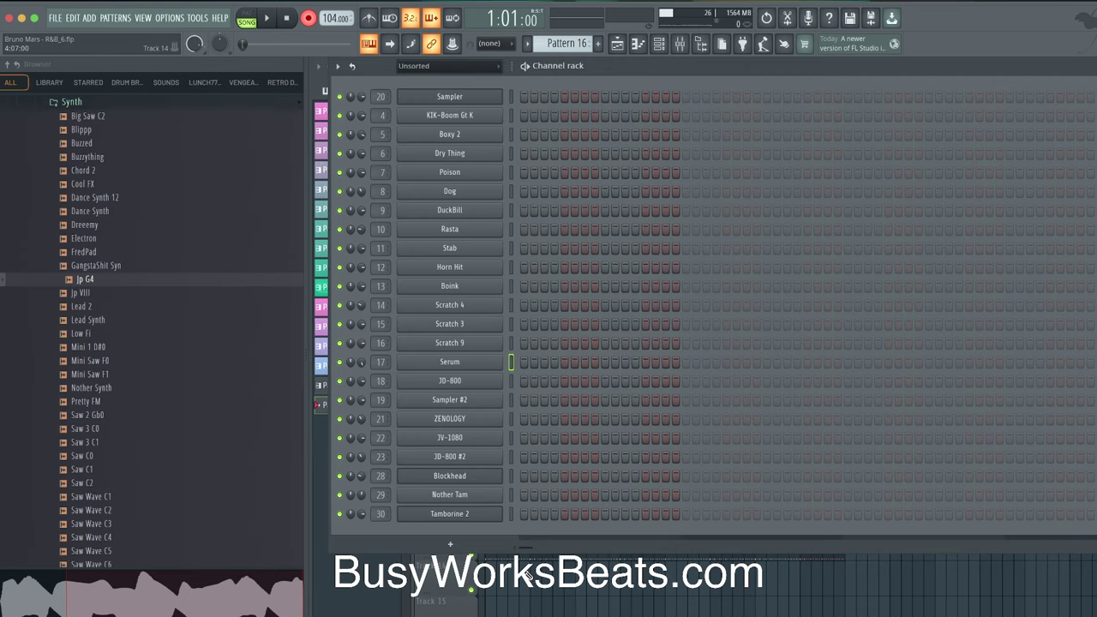
key("F6")
key("ctrl+s")
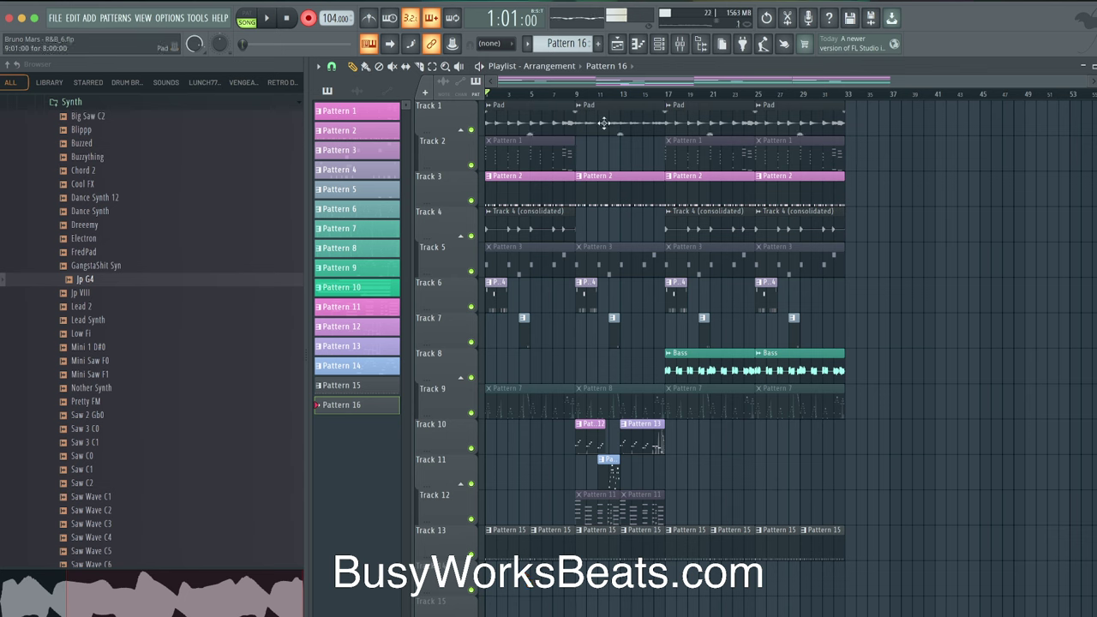
Reopen the Serum channel and readjust OSC A's wavetable position to about 105.
left_click(662, 47)
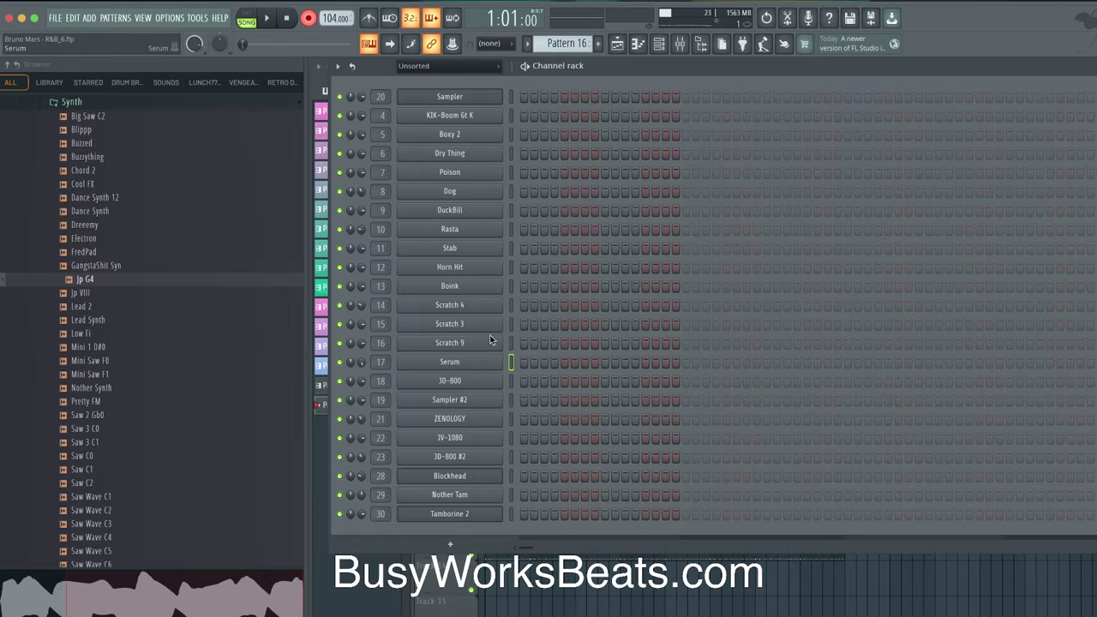
left_click(449, 362)
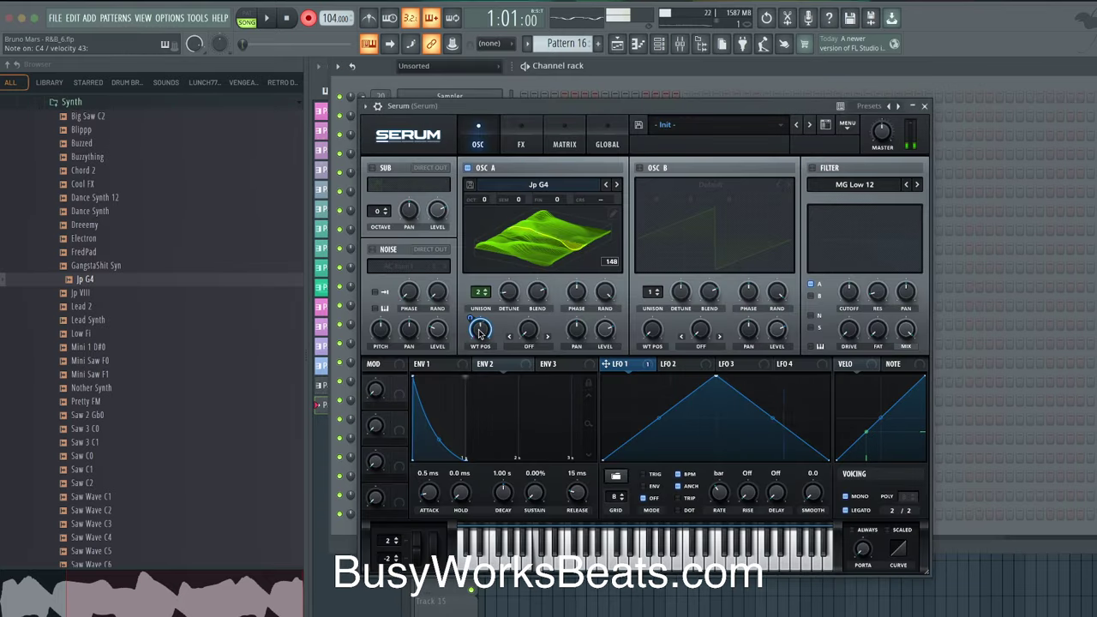
left_click_drag(470, 320, 473, 308)
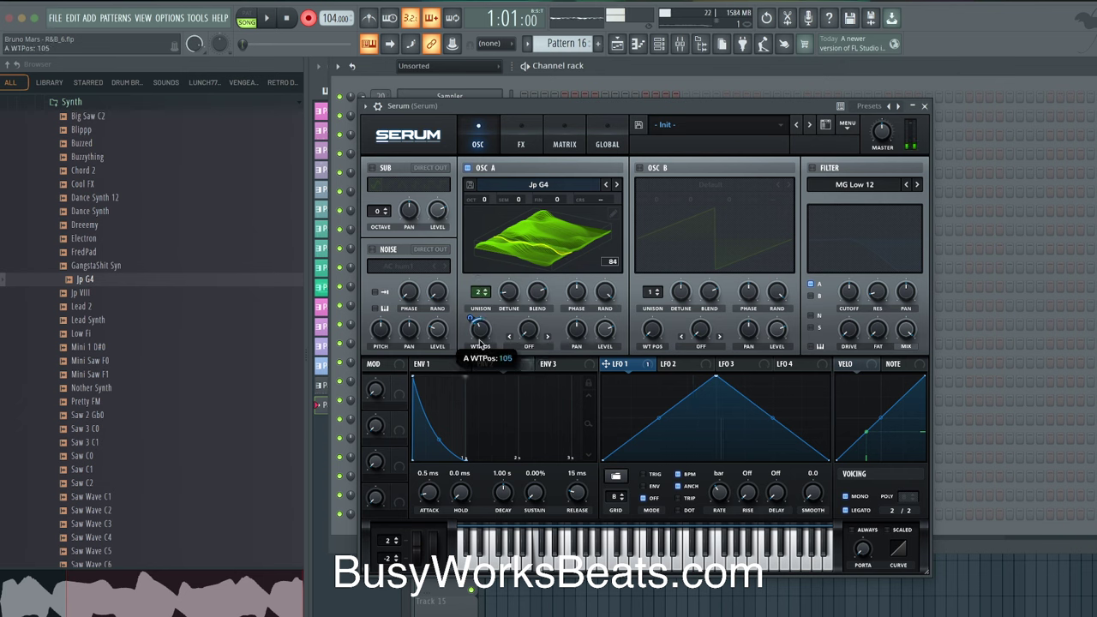
left_click(925, 106)
Record a Serum part into Pattern 16 over the first eight bars, restarting the take once, and play it back.
left_click(570, 596)
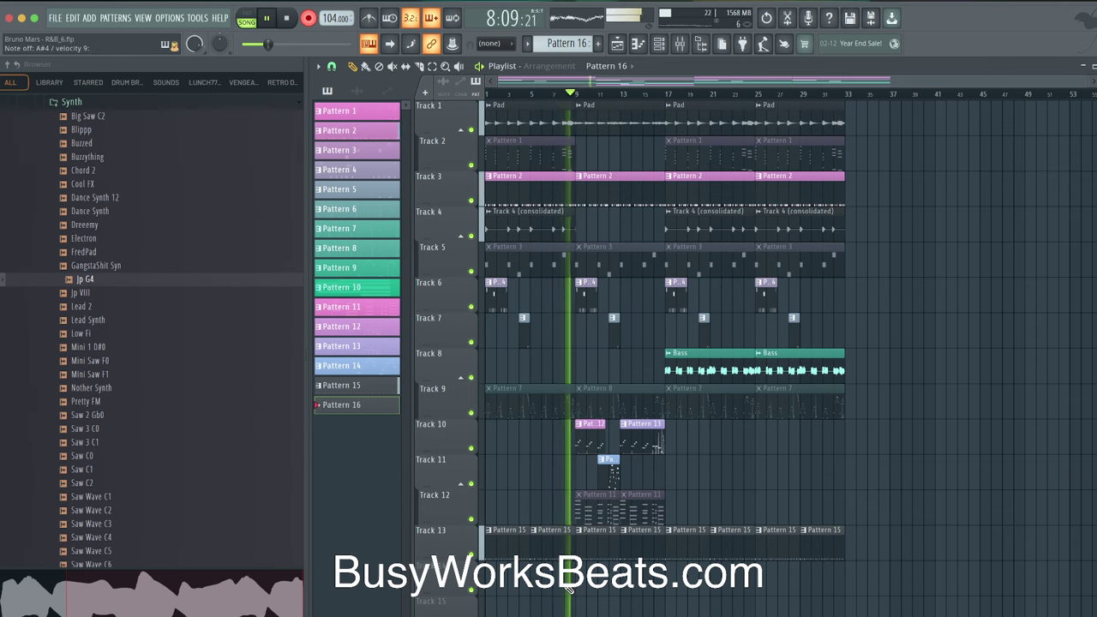
key("space")
key("space")
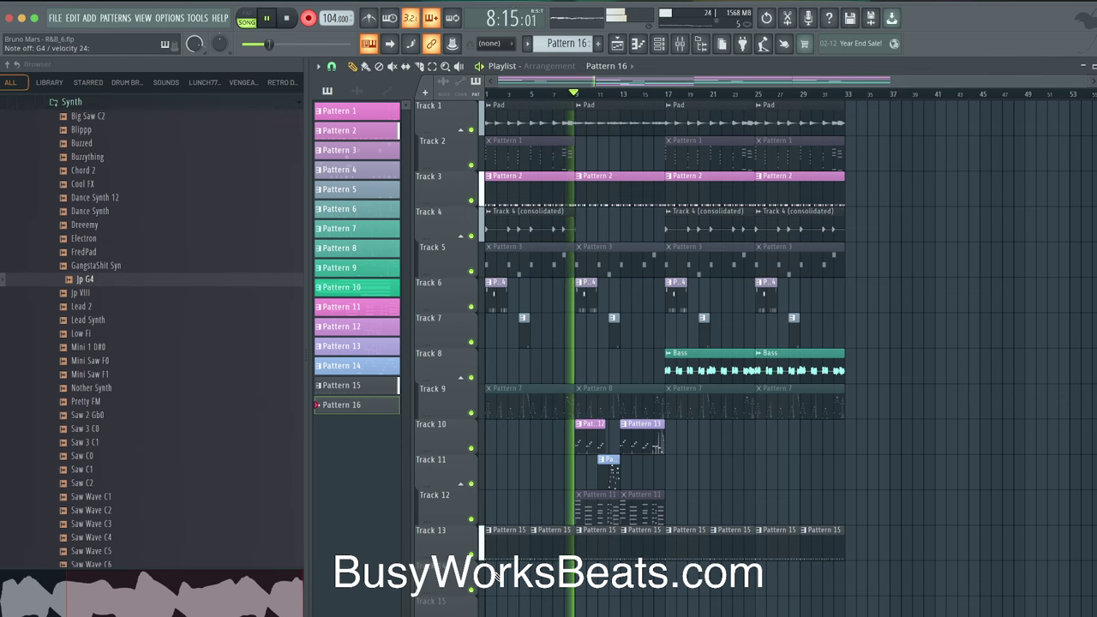
key("space")
key("space")
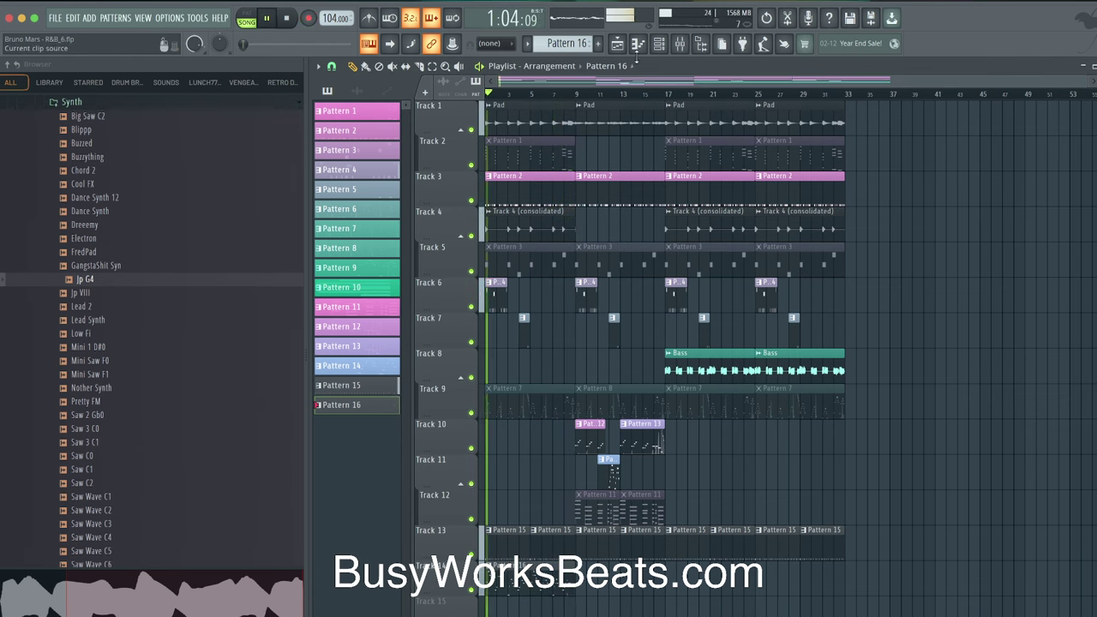
Check the channel rack and mixer during playback, and restart the arrangement from the beginning for another short listen.
left_click(659, 44)
left_click(681, 44)
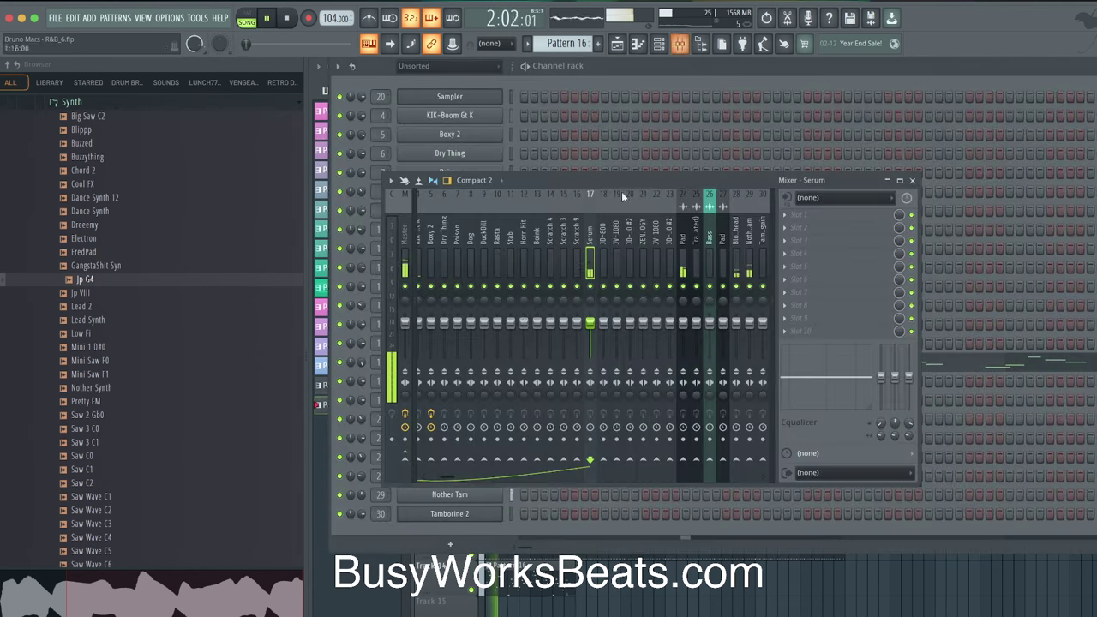
key("space")
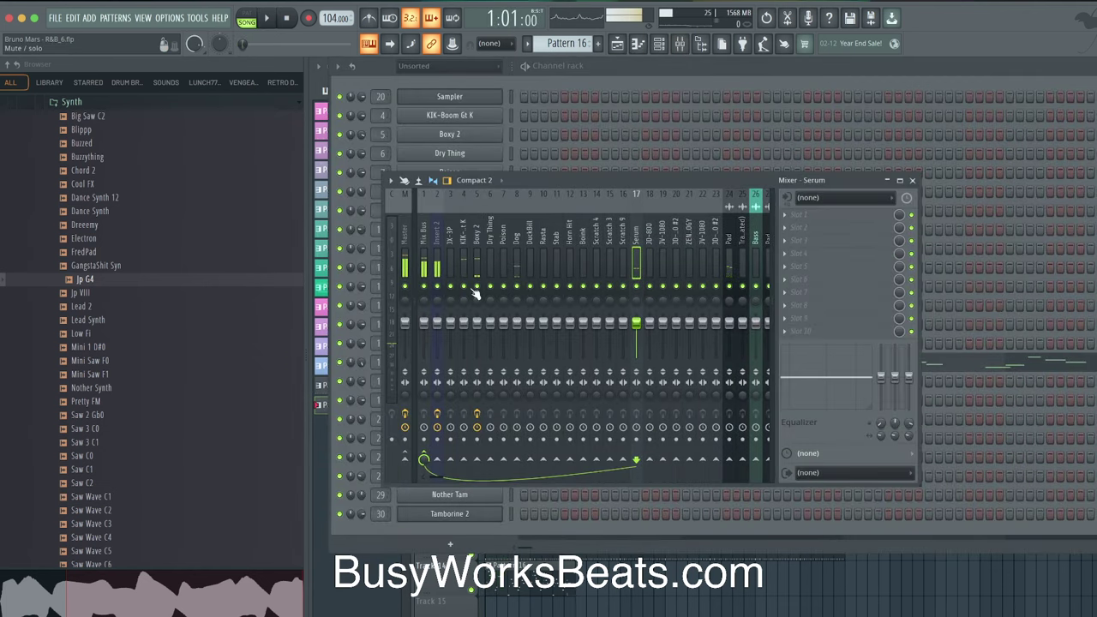
left_click(549, 595)
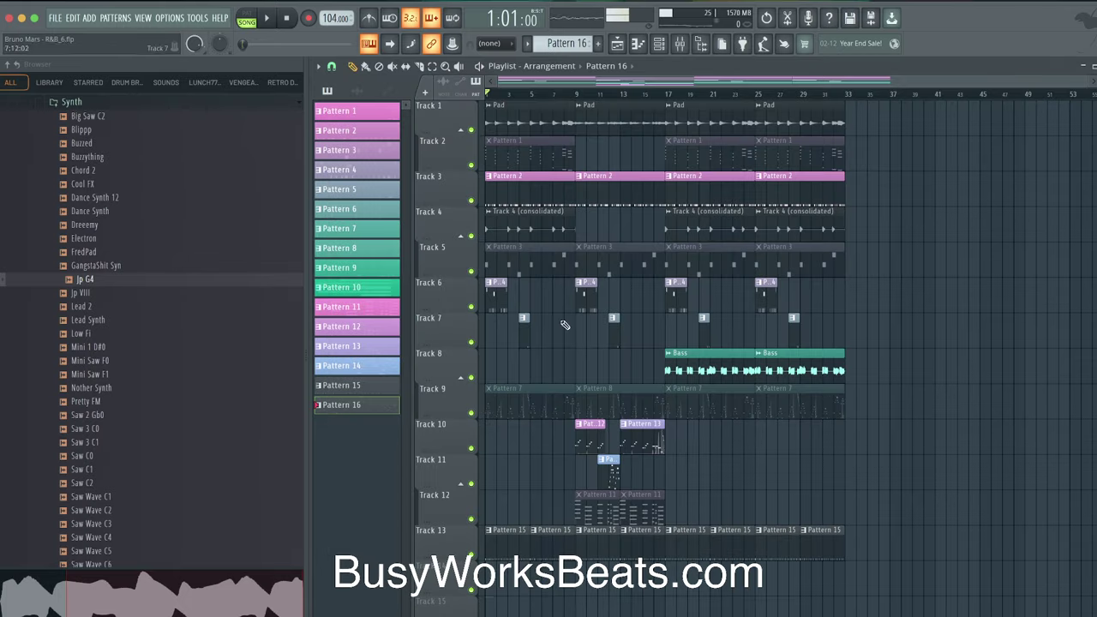
key("space")
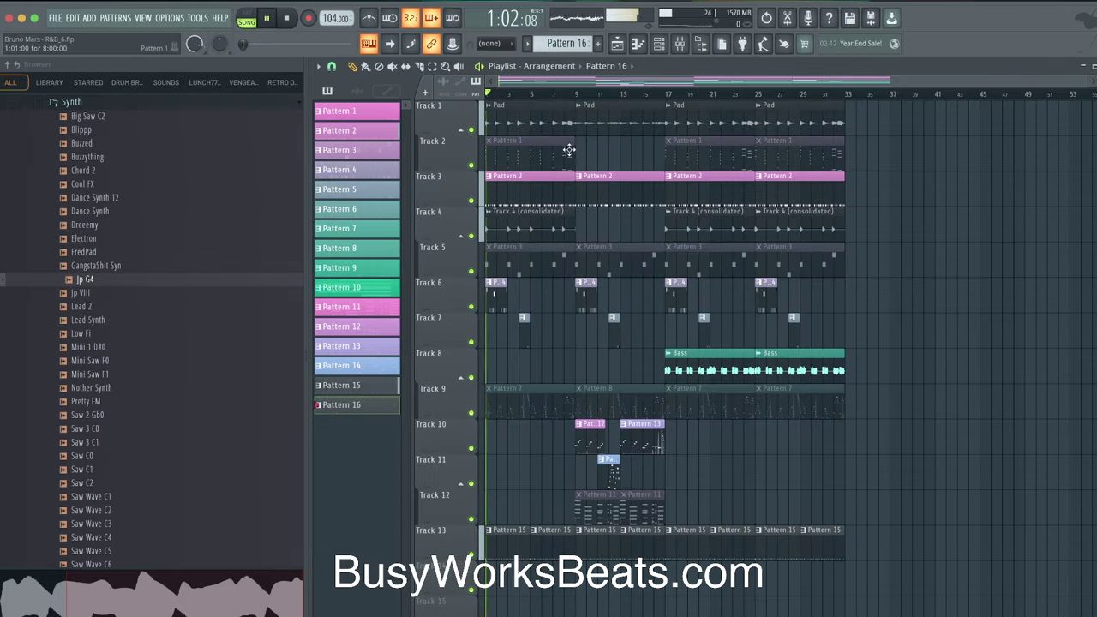
key("space")
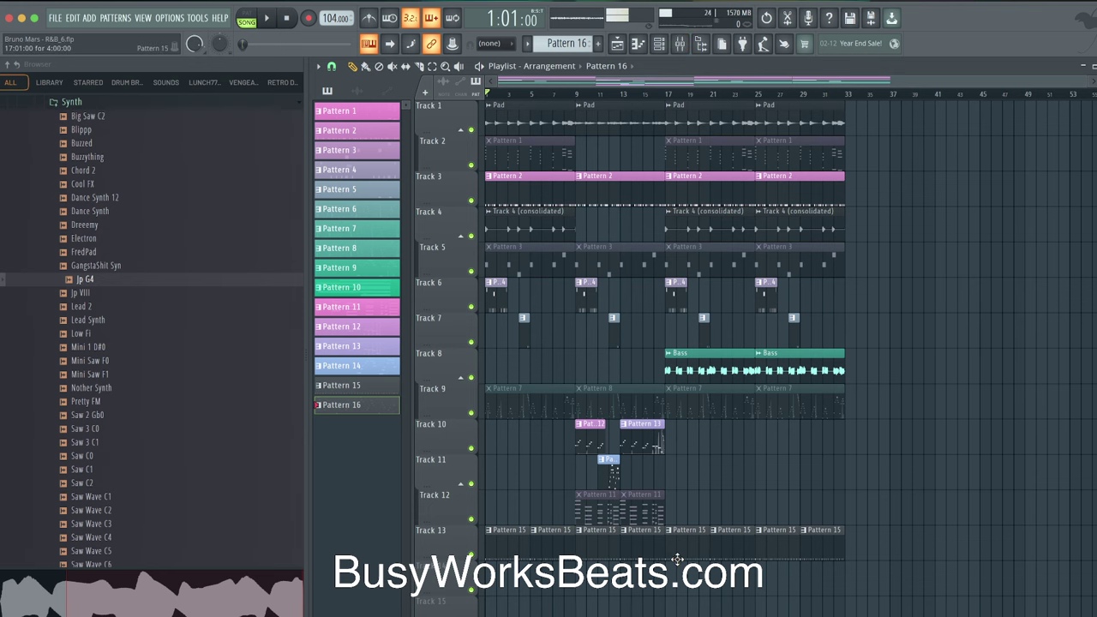
Check the computer audio level in OBS and minimize it, then look over the mixer and restart playback in the playlist.
left_click(657, 609)
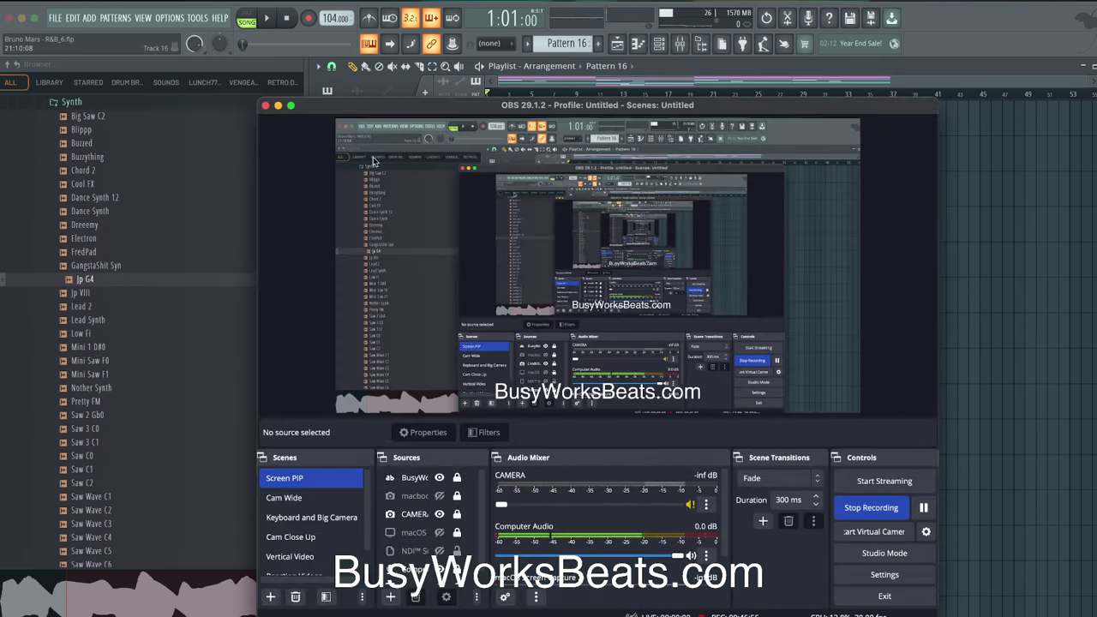
left_click(278, 105)
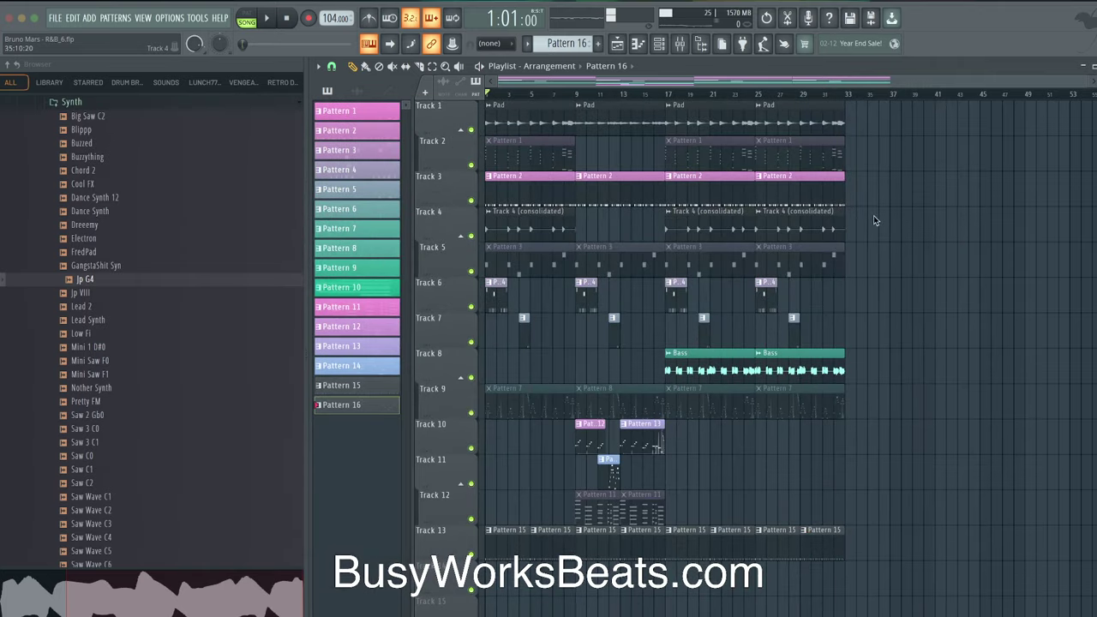
left_click(680, 45)
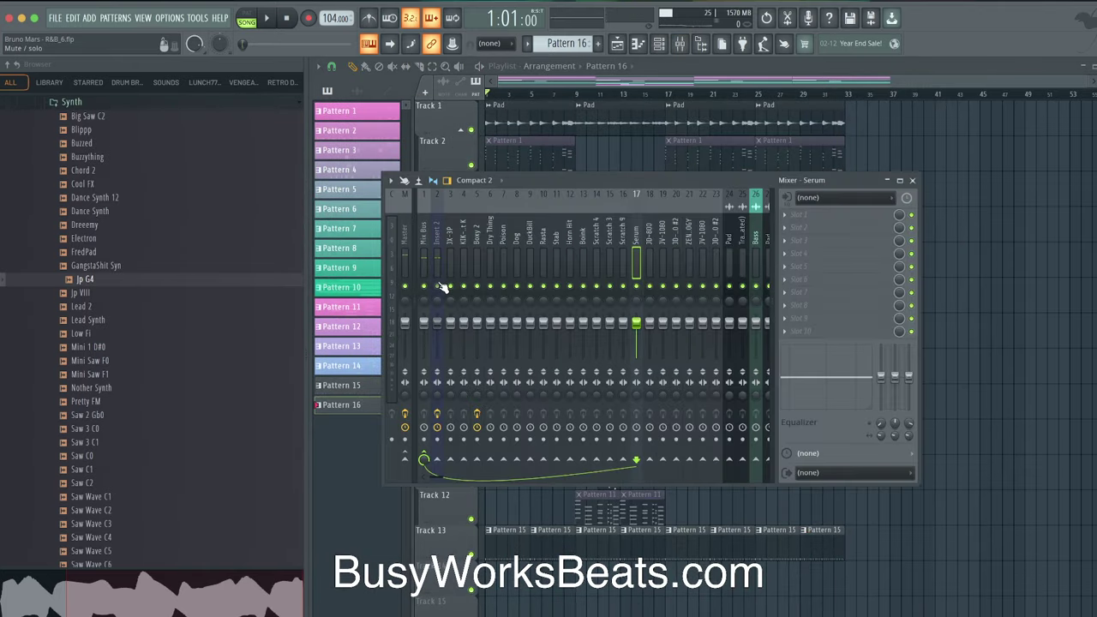
key("space")
key("F9")
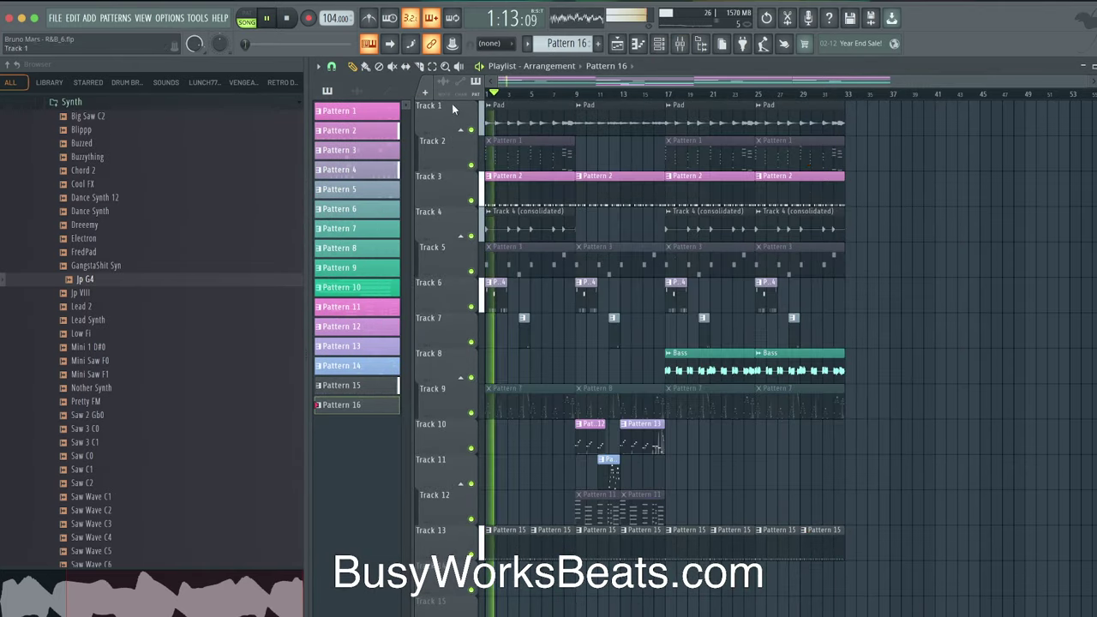
Hide the browser to widen the playlist, and review the audio device settings without changing them.
key("alt+F8")
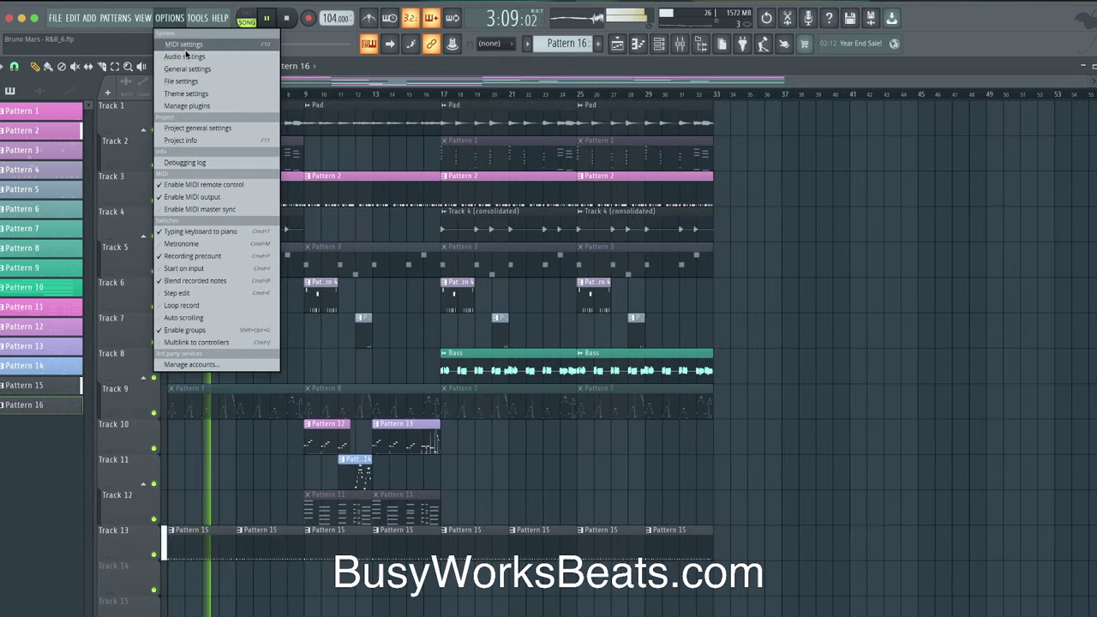
left_click(185, 56)
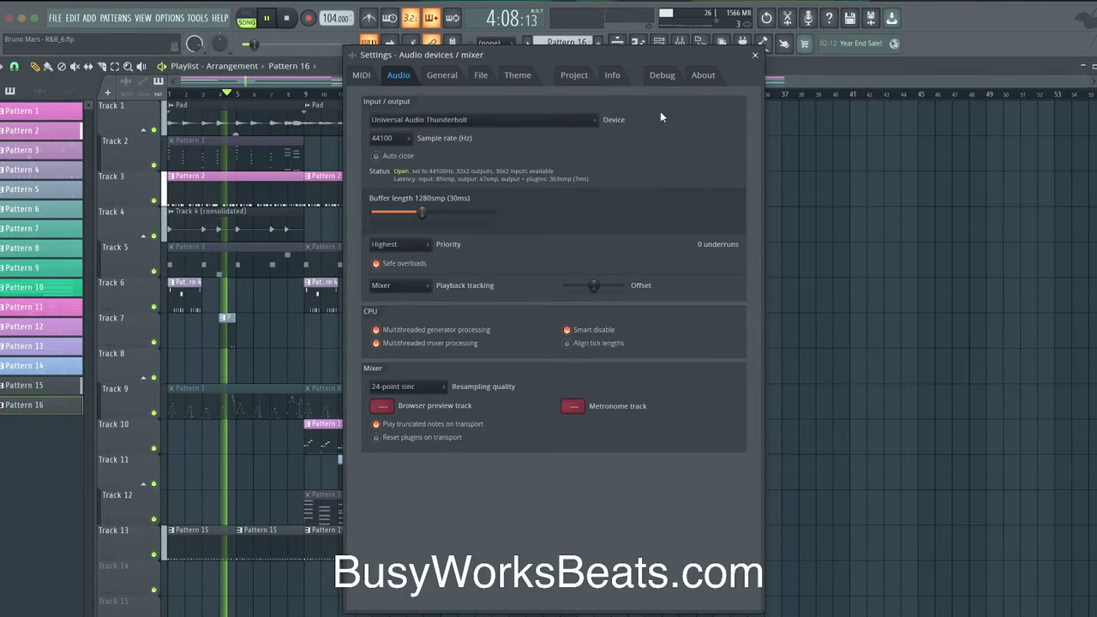
left_click(752, 56)
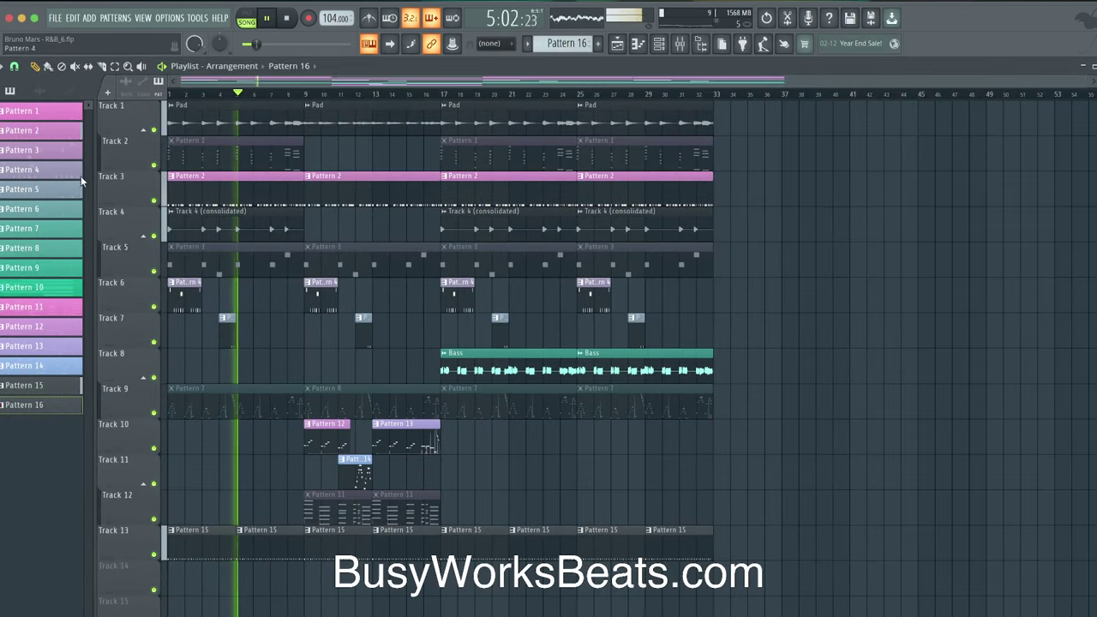
Recolor all the patterns in the picker with a gradient running from pink to teal.
right_click(46, 398)
left_click(84, 458)
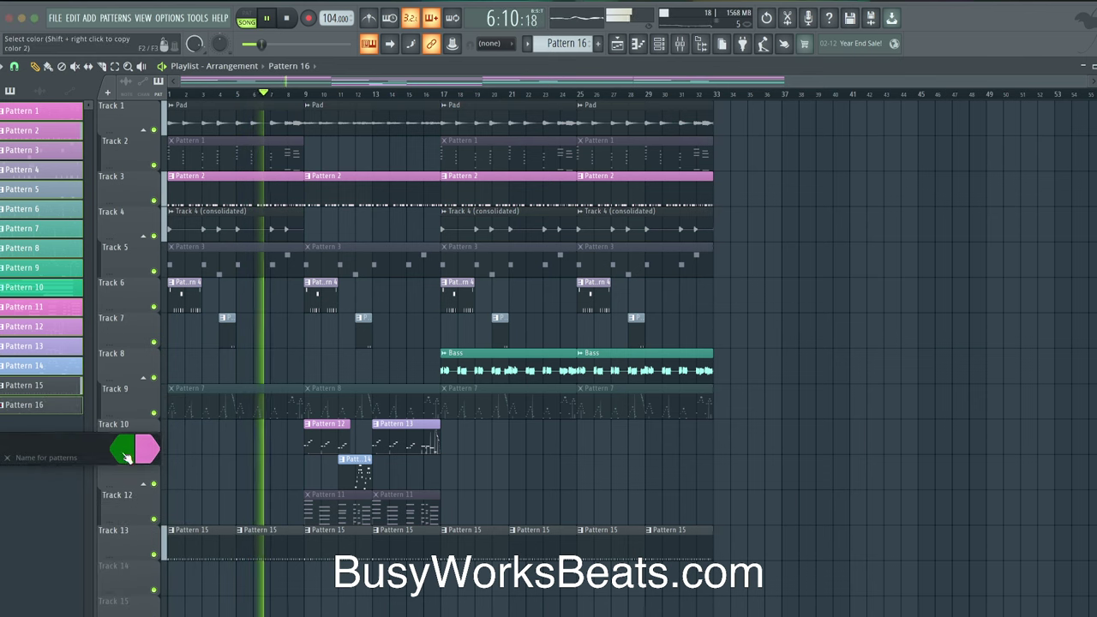
left_click(212, 538)
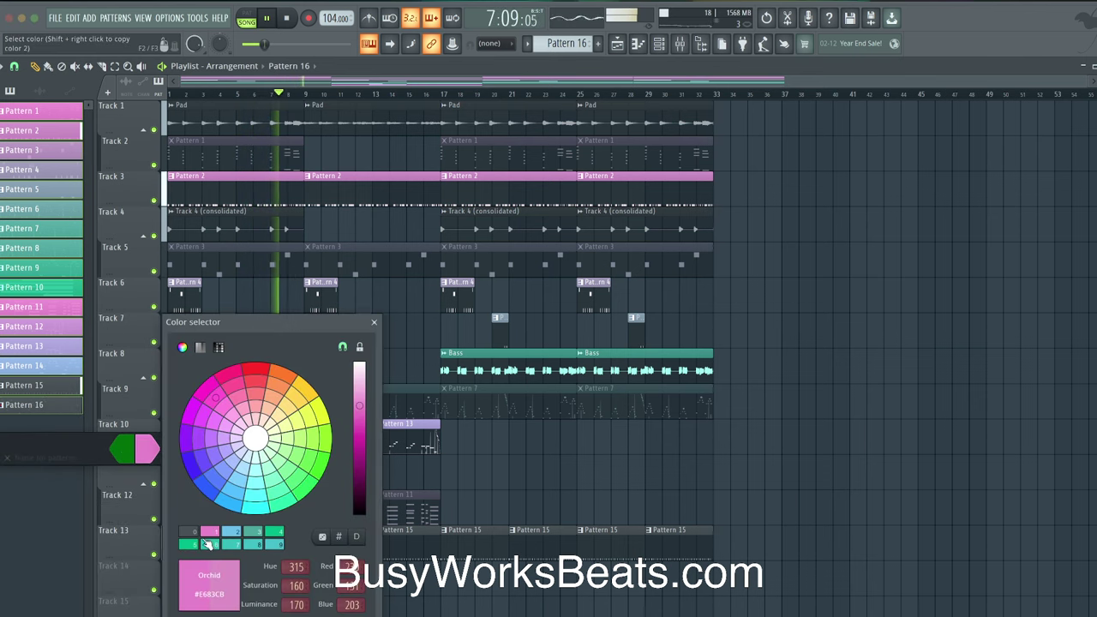
left_click(215, 540)
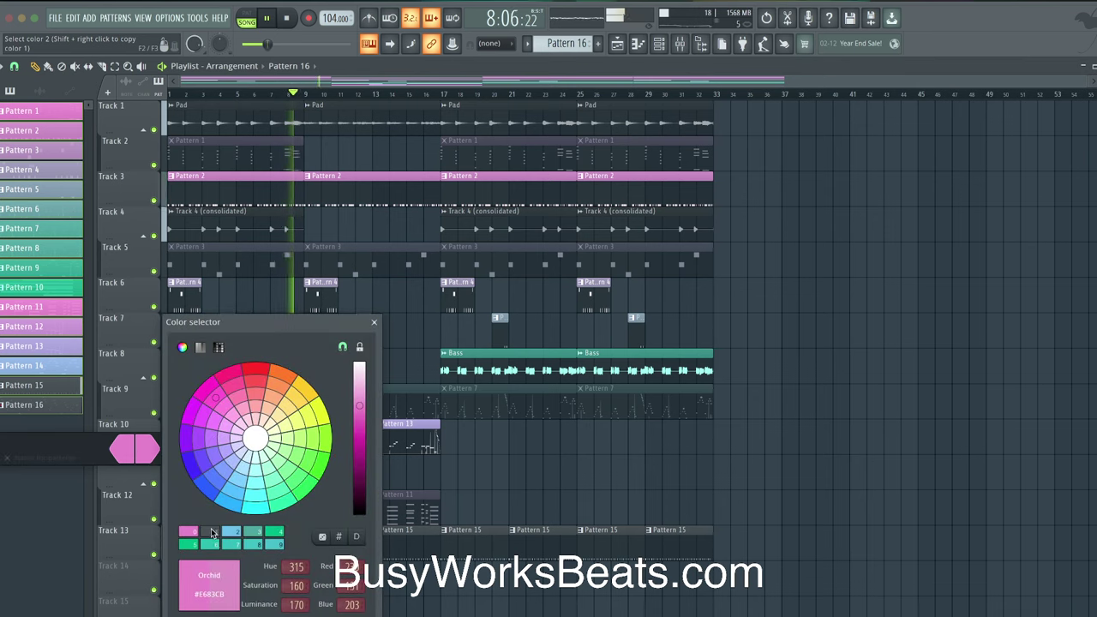
left_click(215, 545)
key("Return")
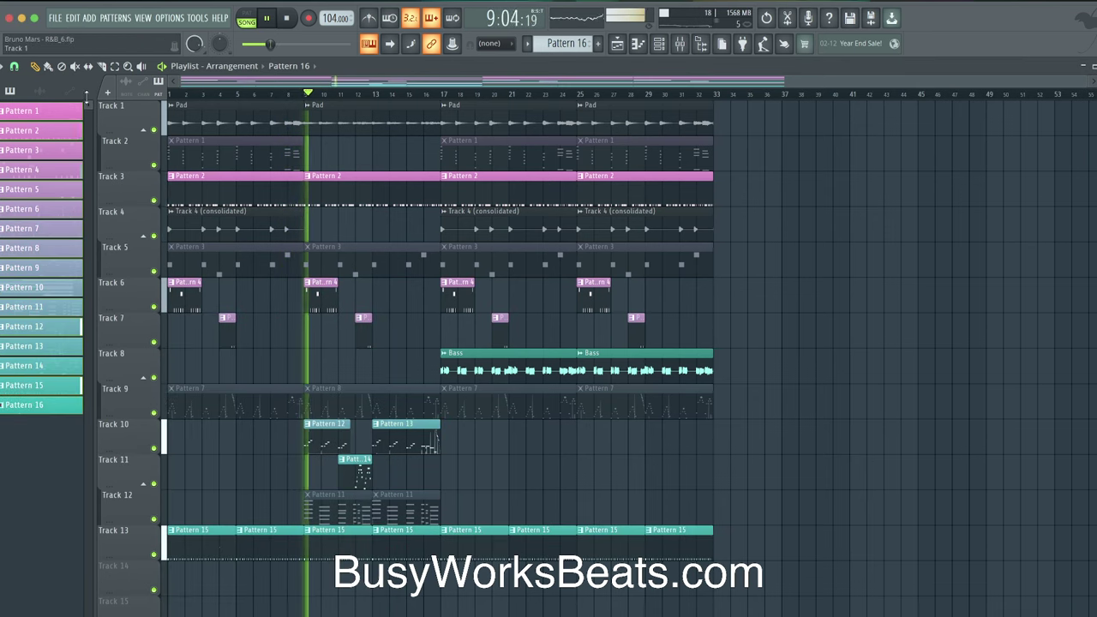
Show the audio clips in the picker and recolor them all with a gradient from pink to green.
left_click(58, 92)
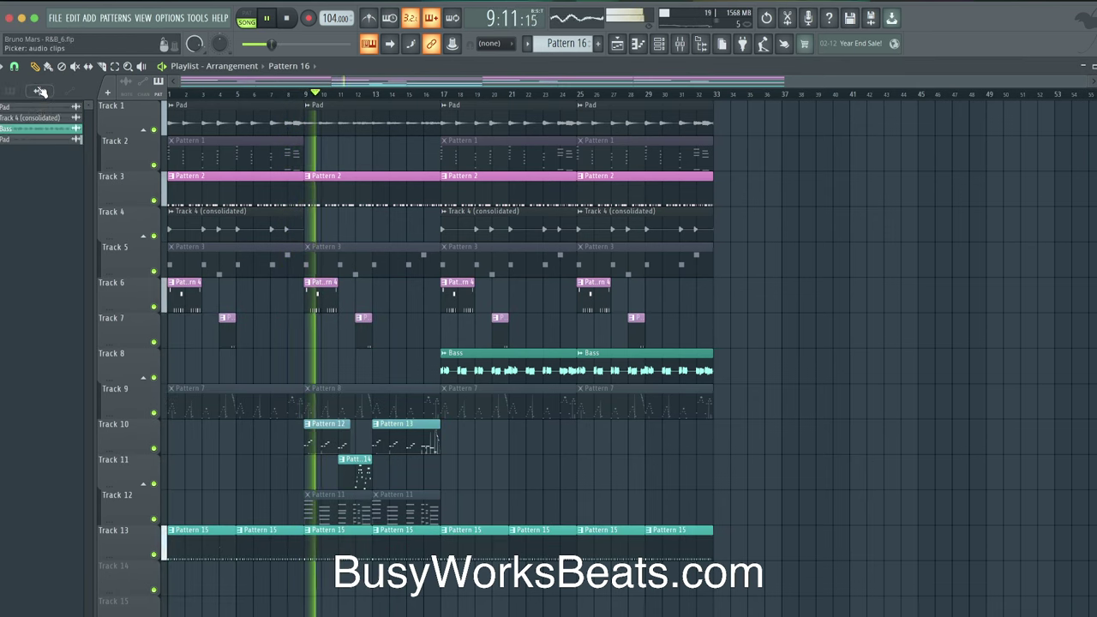
right_click(37, 134)
left_click(83, 185)
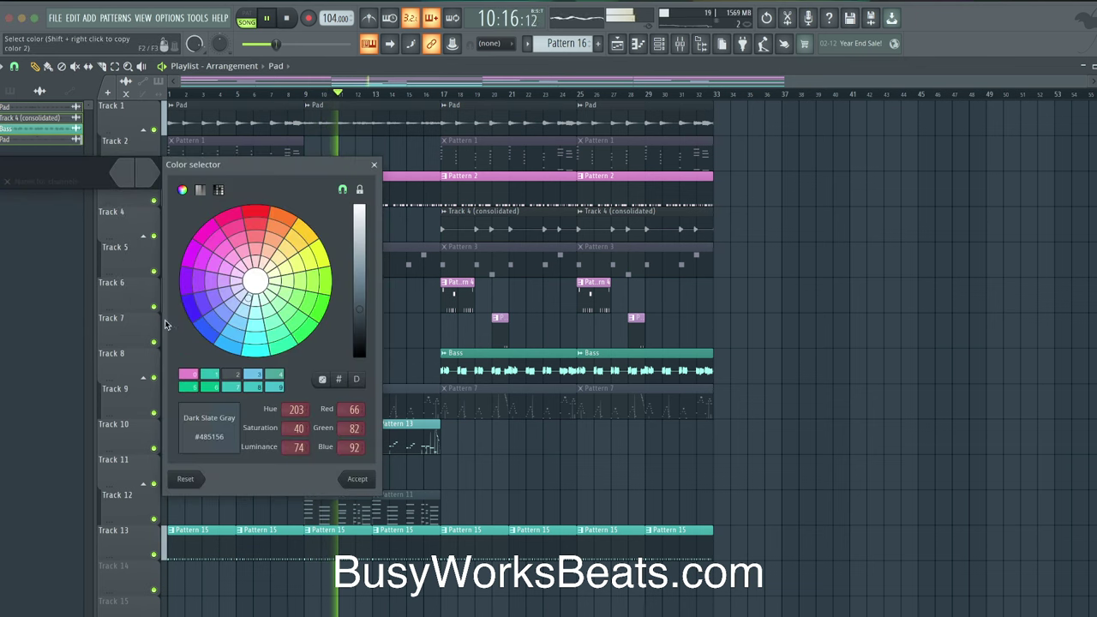
left_click(187, 376)
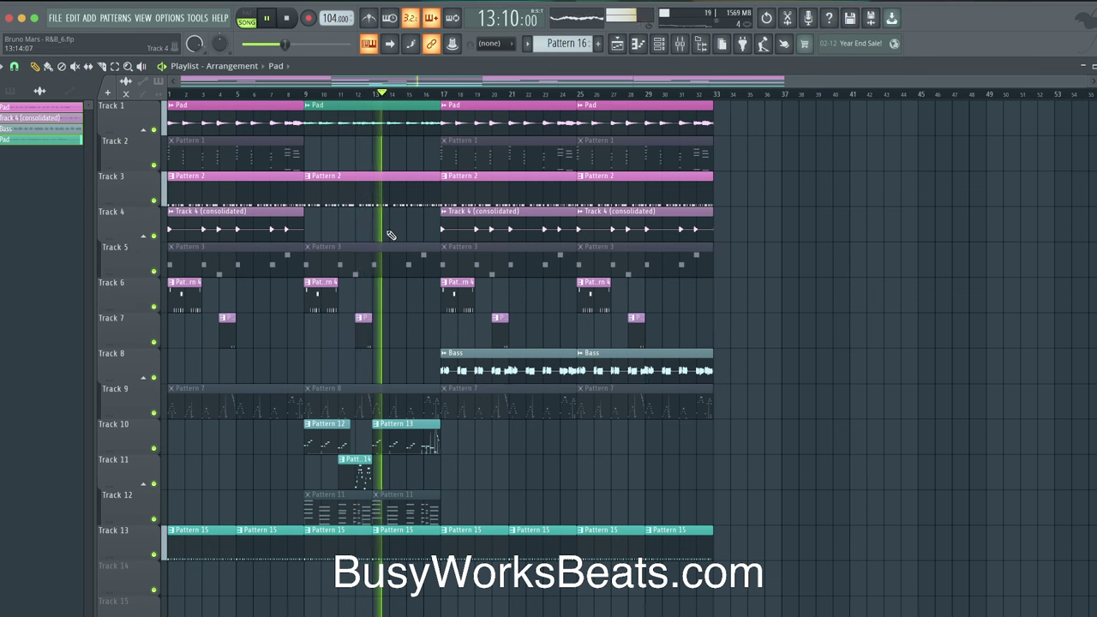
Delete the Pattern 14 clip from Track 11 and place a short slice of Pattern 12 at bar 12 on Track 10.
right_click(345, 463)
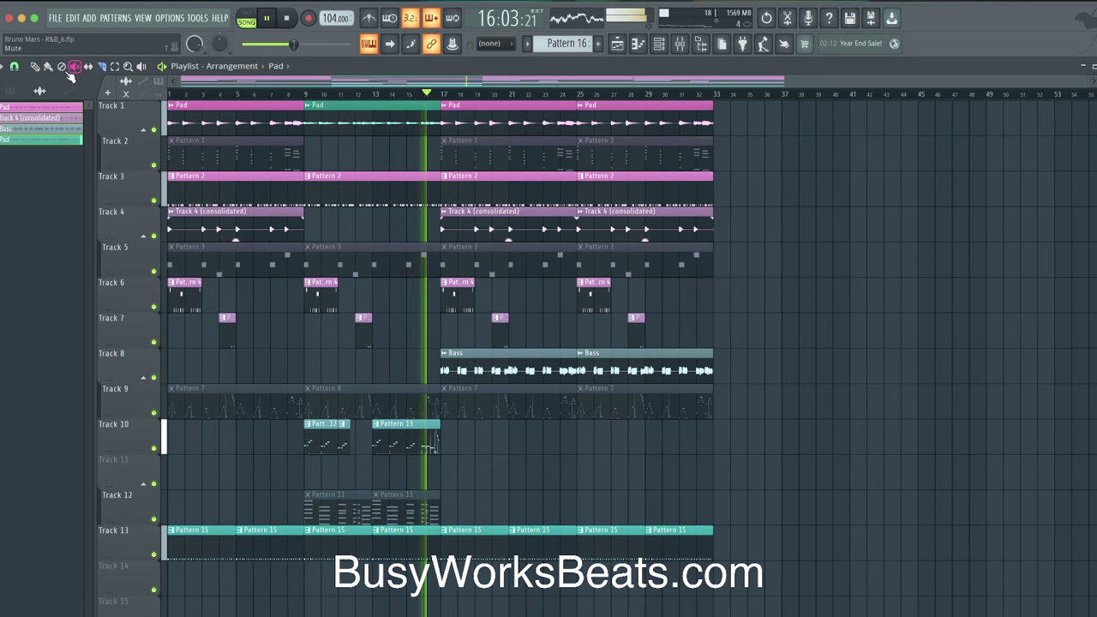
left_click(77, 134)
left_click(326, 425)
left_click(358, 426)
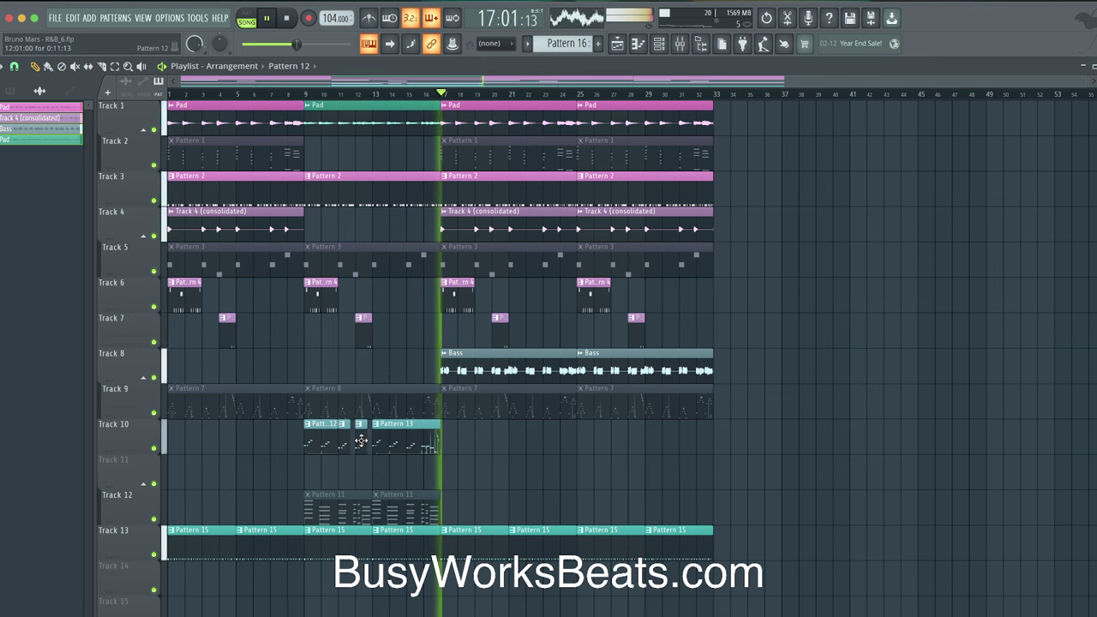
Insert the UAD UA 176 compressor in the first effect slot of the Mix Bus track, and close its window and the mixer.
left_click(688, 48)
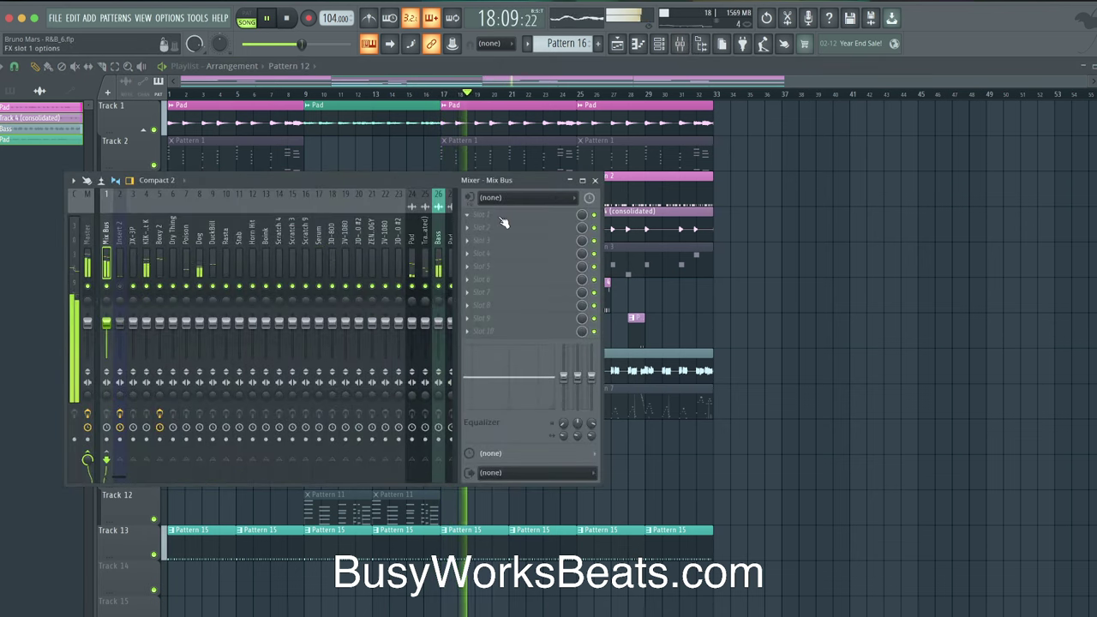
left_click(493, 218)
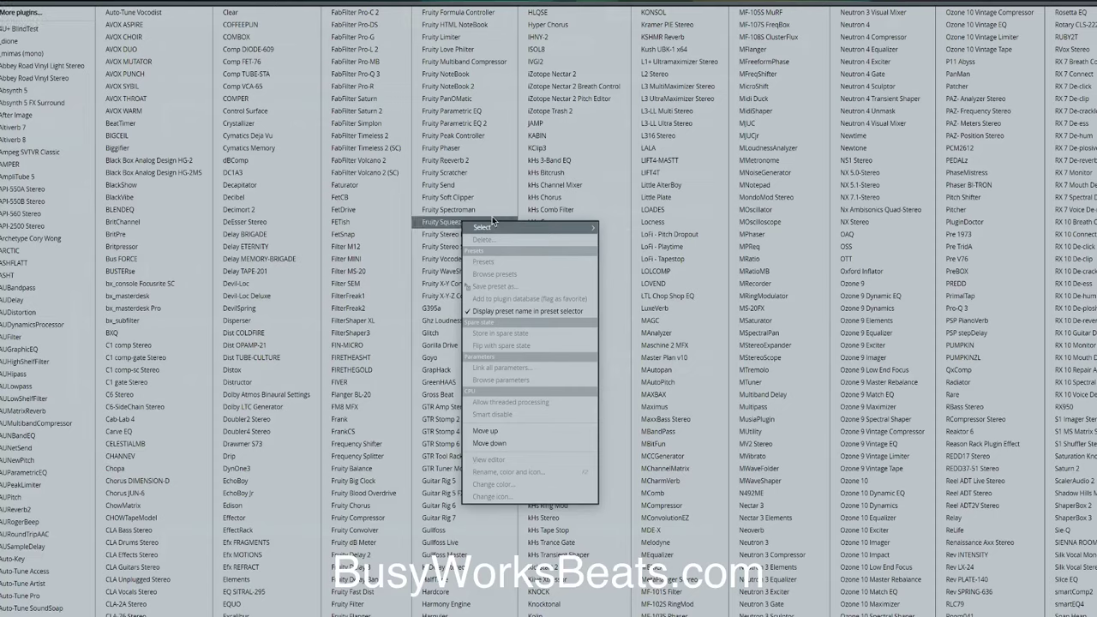
key("Escape")
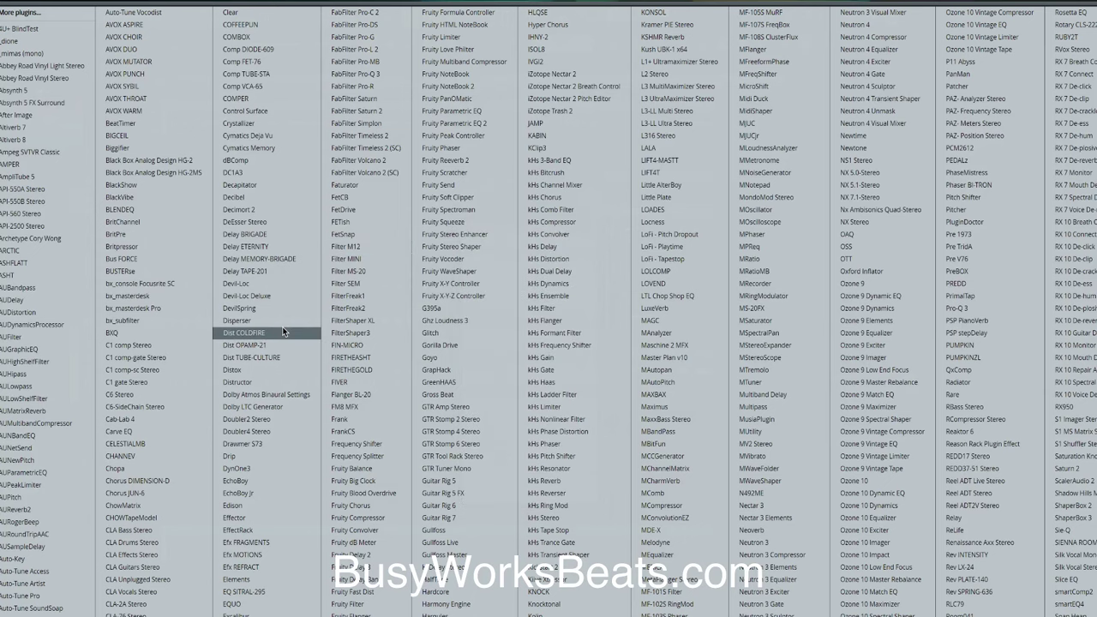
scroll(282, 327, "down", 5)
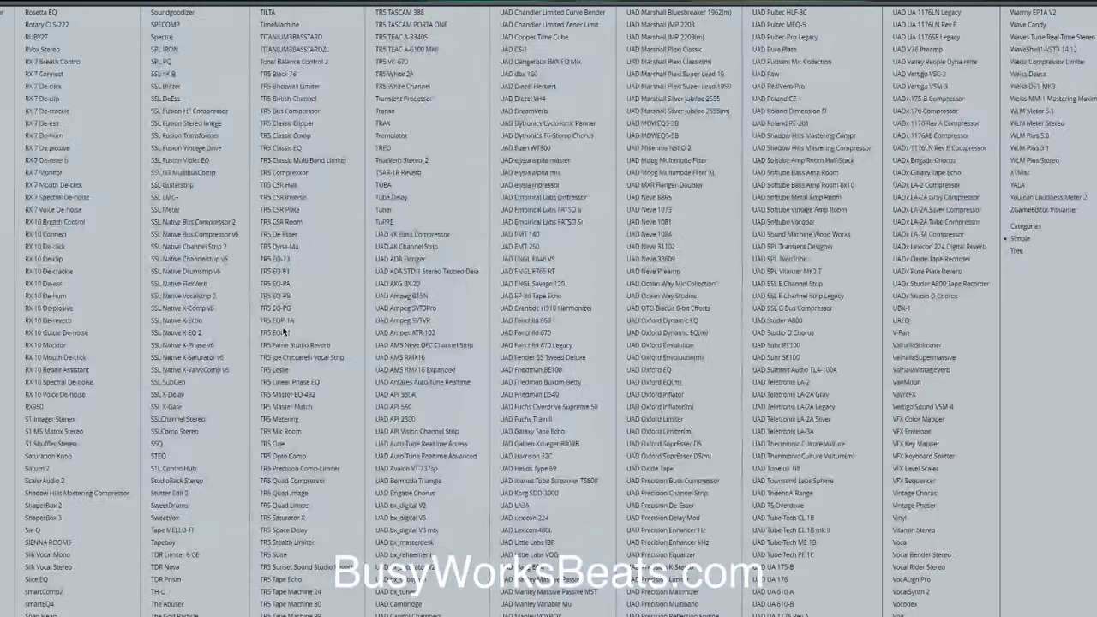
left_click(789, 580)
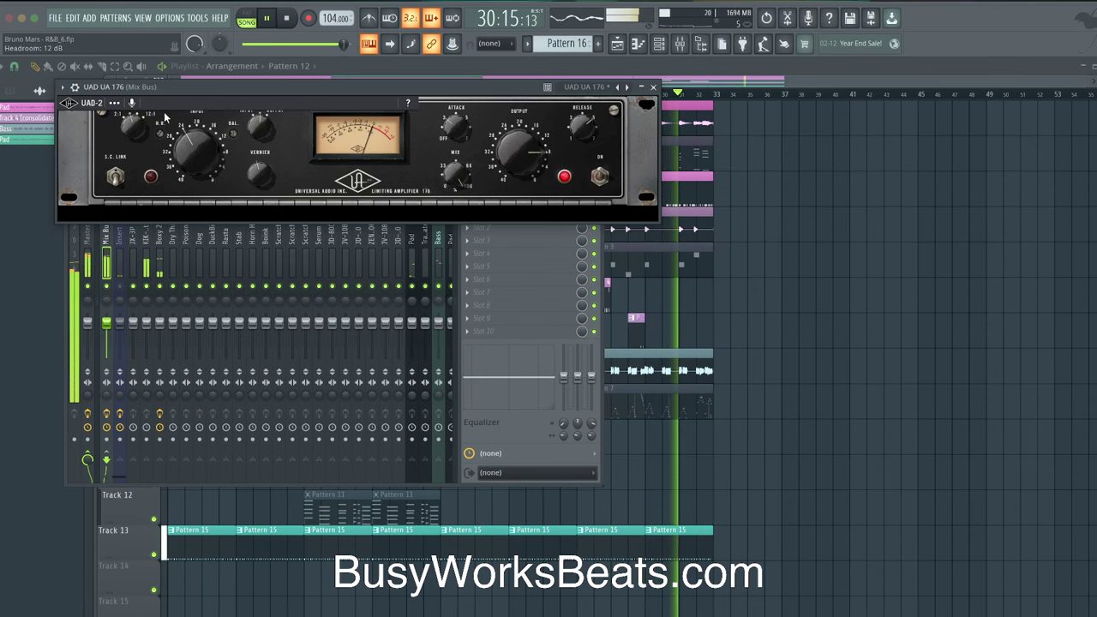
left_click(653, 86)
key("F9")
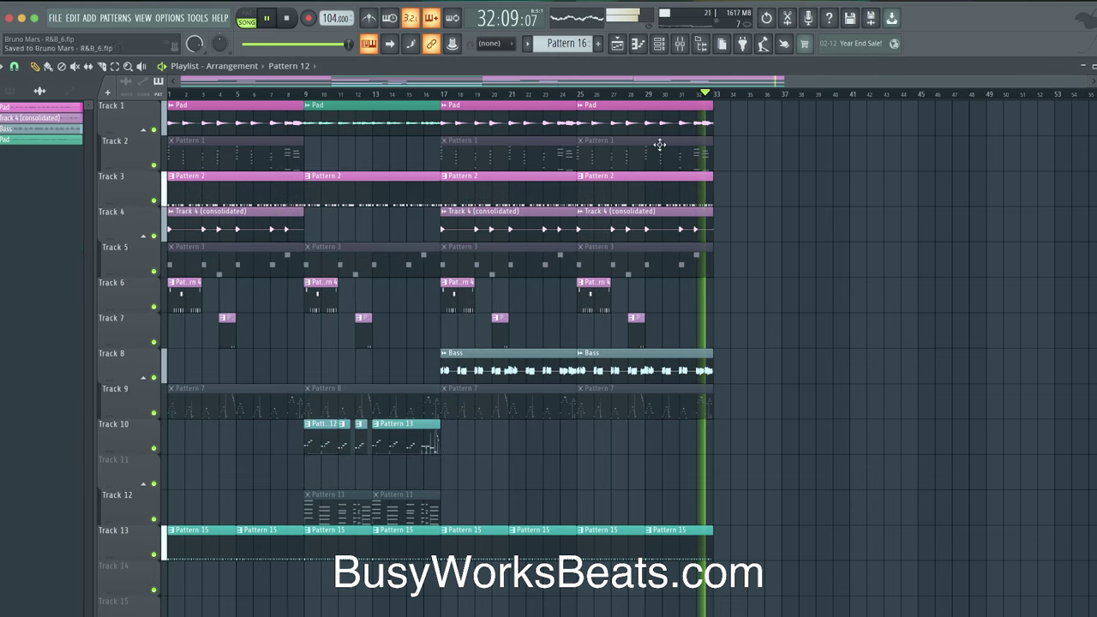
Check the Mix Bus levels in the mixer during playback, return to the playlist and save the project.
key("F9")
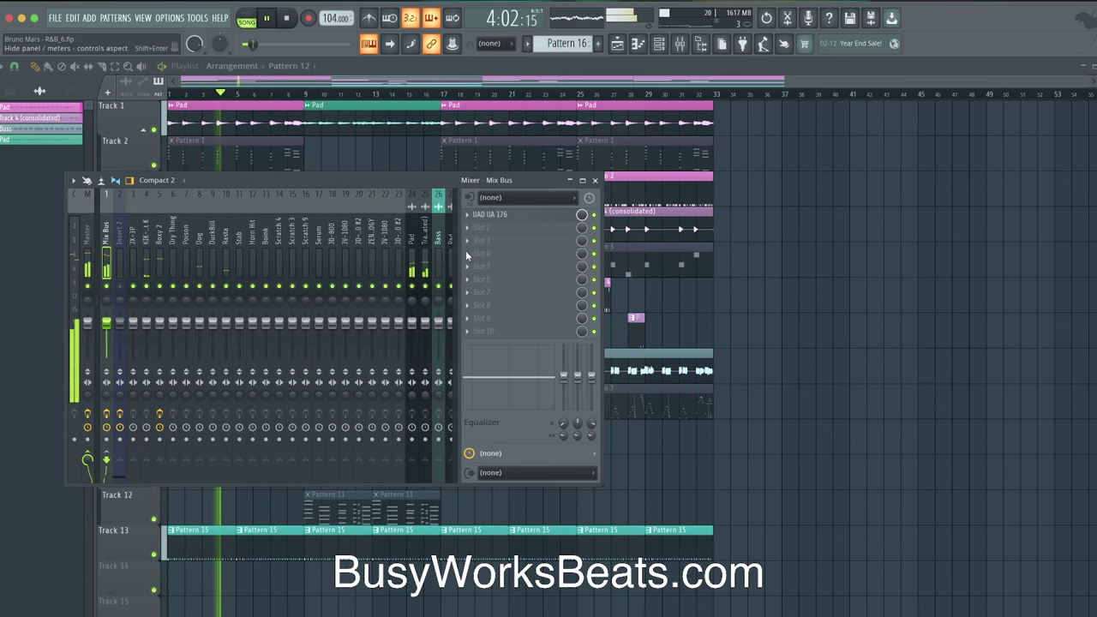
key("F9")
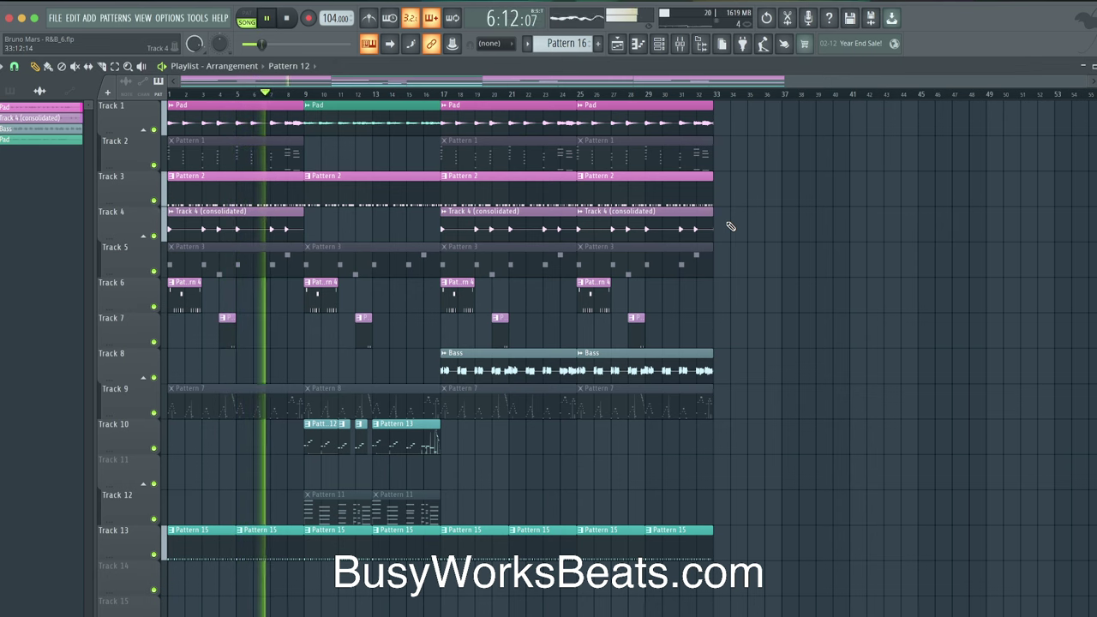
key("ctrl+s")
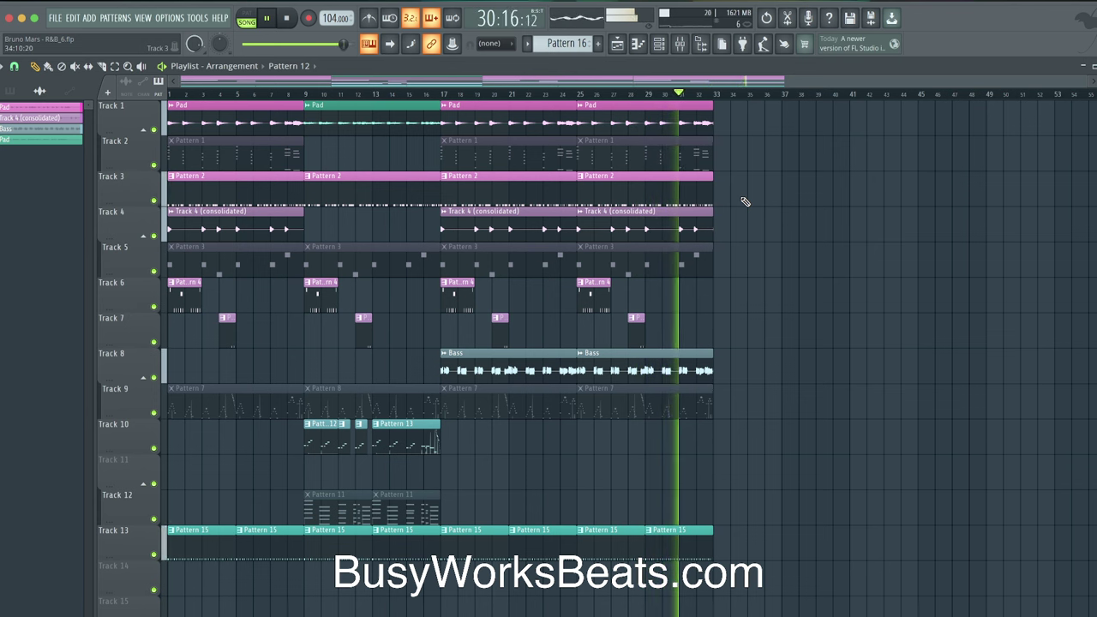
Reopen the mixer to look over the track levels, and stop playback.
left_click(681, 47)
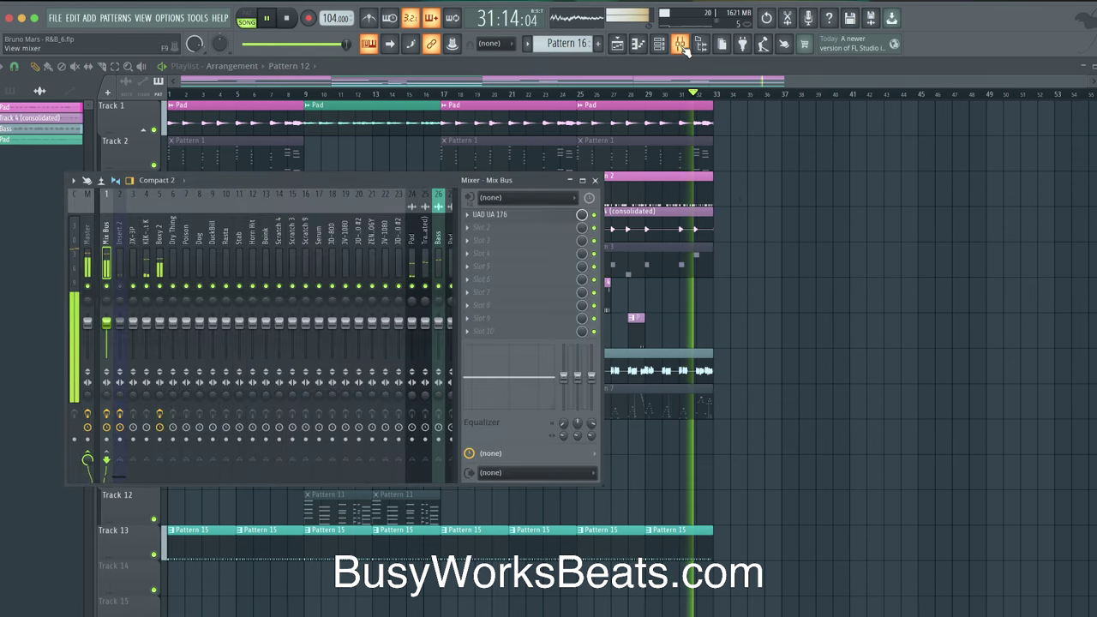
left_click(683, 48)
left_click(681, 46)
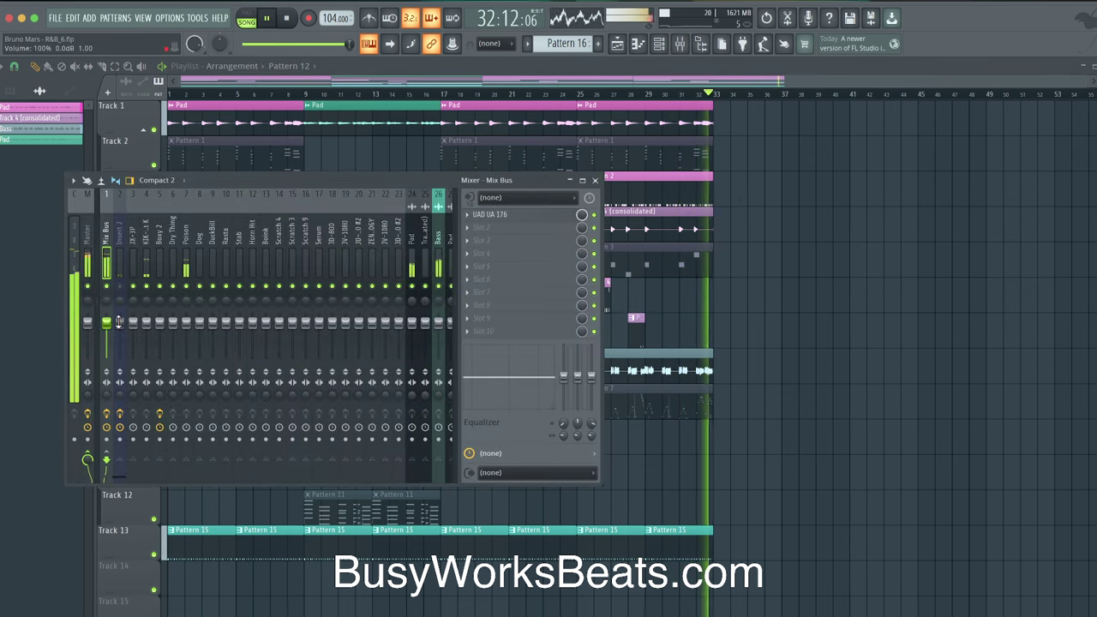
key("space")
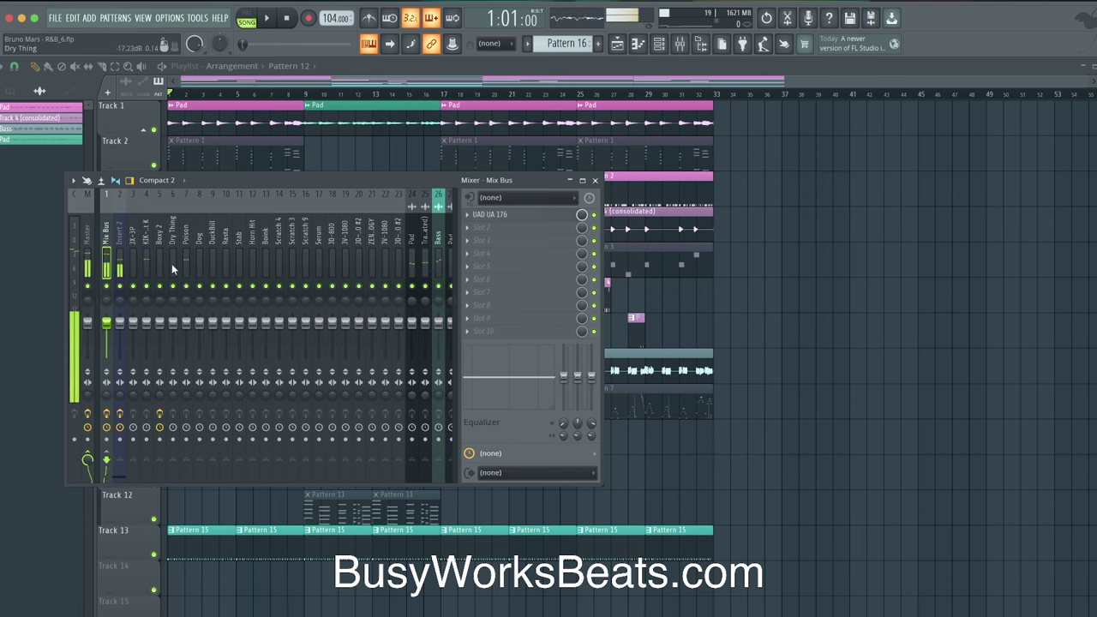